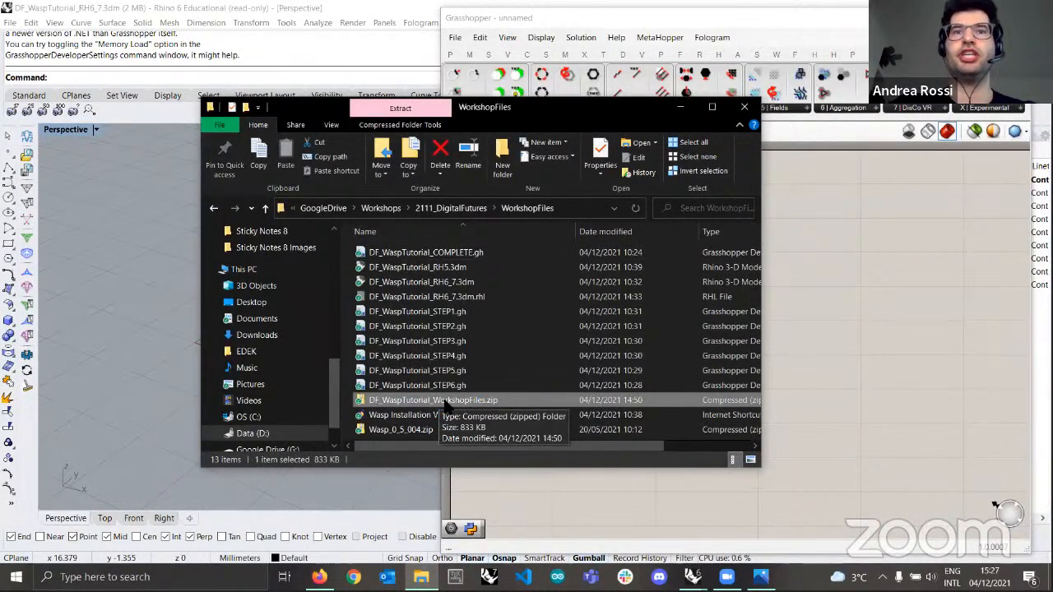
- Review the Rhino 5 and Rhino 6/7 model files in the WorkshopFiles folder, selecting DF_WaspTutorial_RH6_7.3dm
click(807, 220)
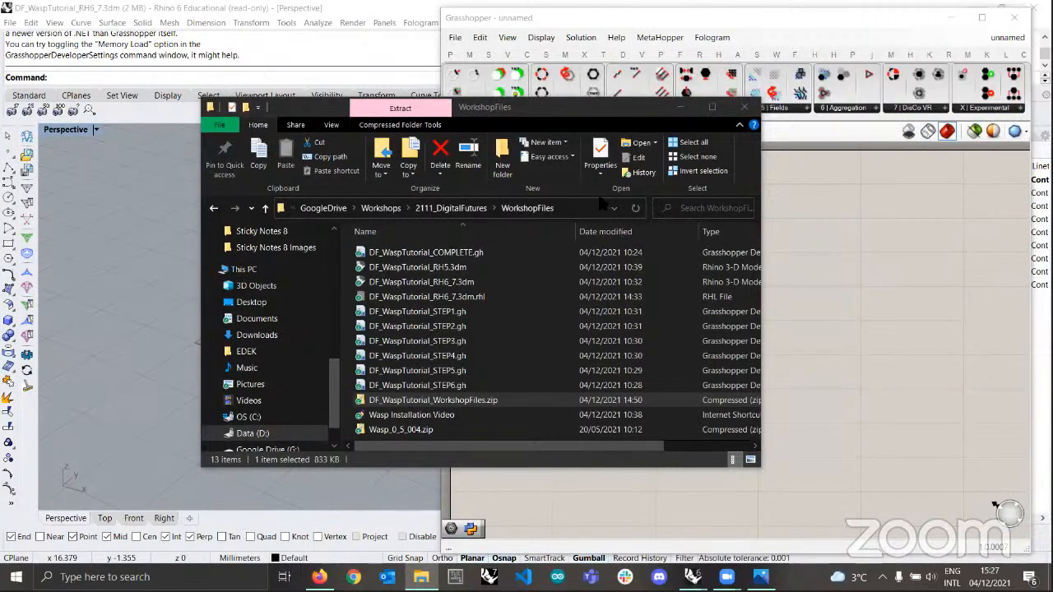
click(451, 298)
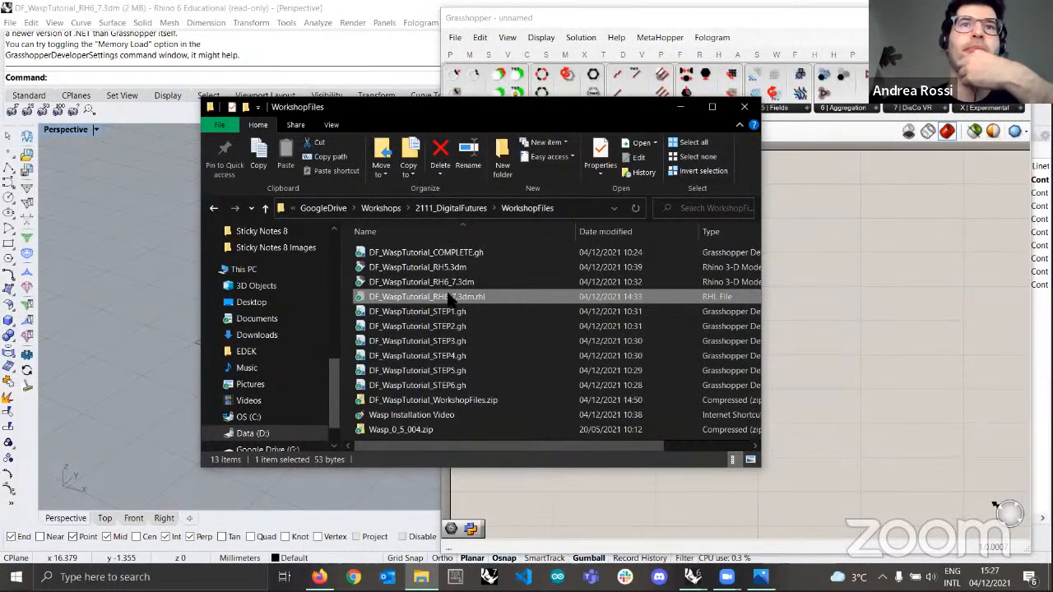
click(436, 267)
click(444, 283)
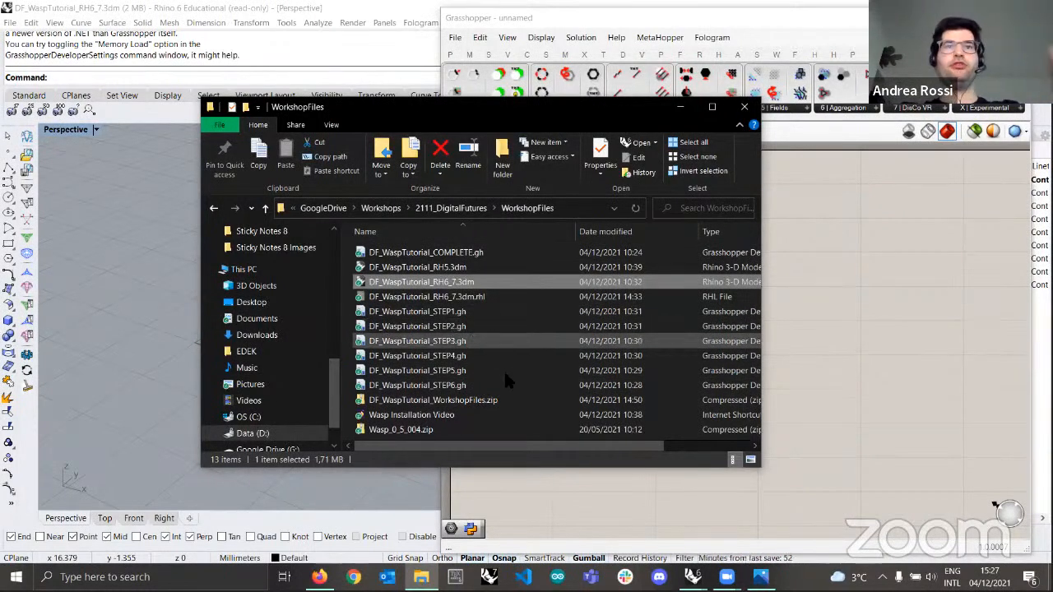
- View the reference image screenshot_01.jpg in Photos and close it
click(761, 578)
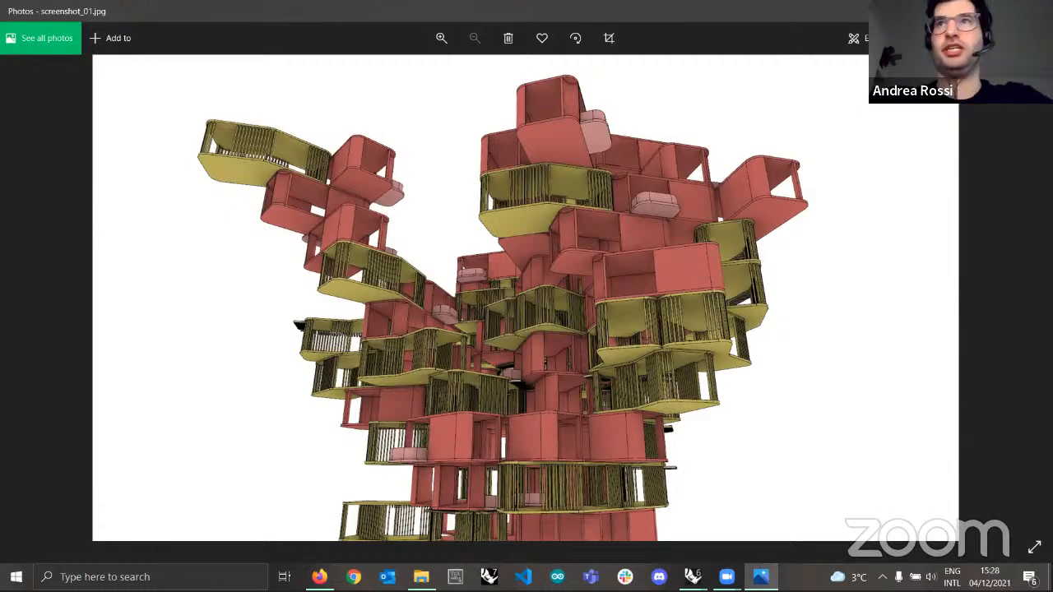
click(1034, 11)
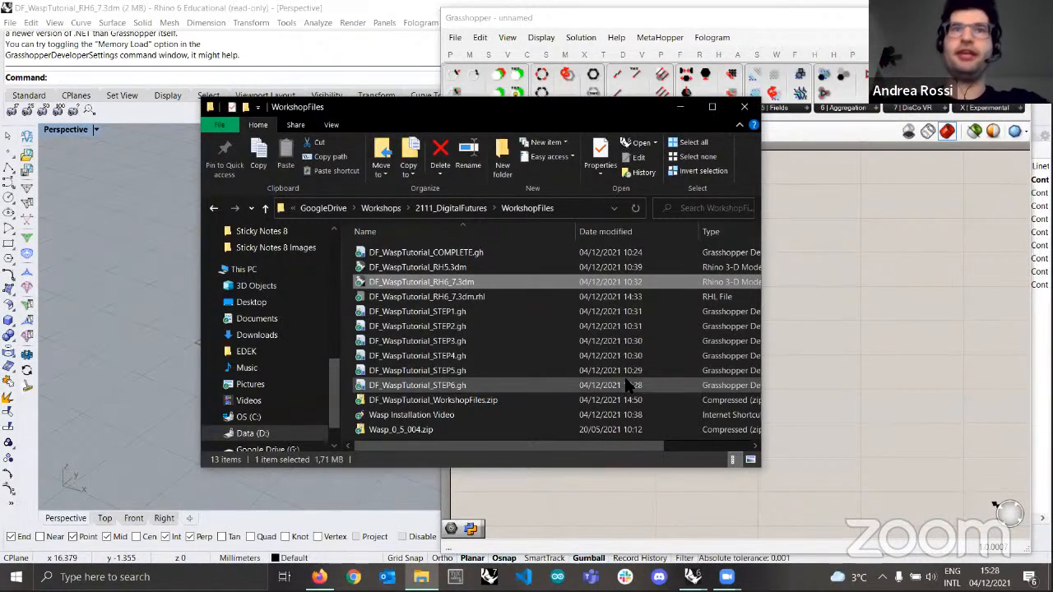
- Review the Grasshopper files DF_WaspTutorial_STEP1.gh to STEP6.gh, the COMPLETE version and the Rhino model in the WorkshopFiles folder
click(460, 317)
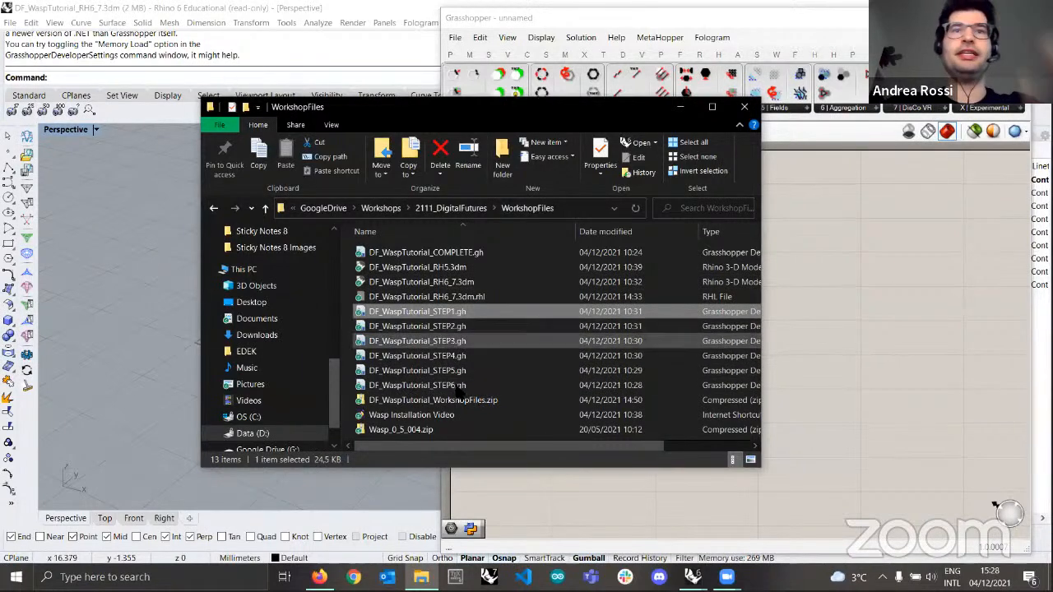
shift+click(455, 391)
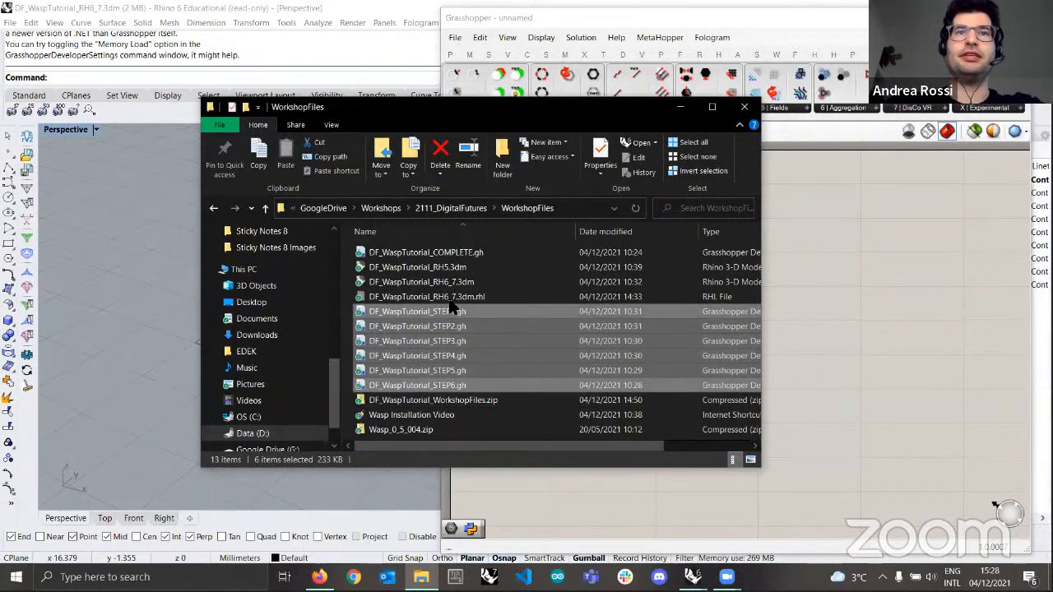
click(458, 252)
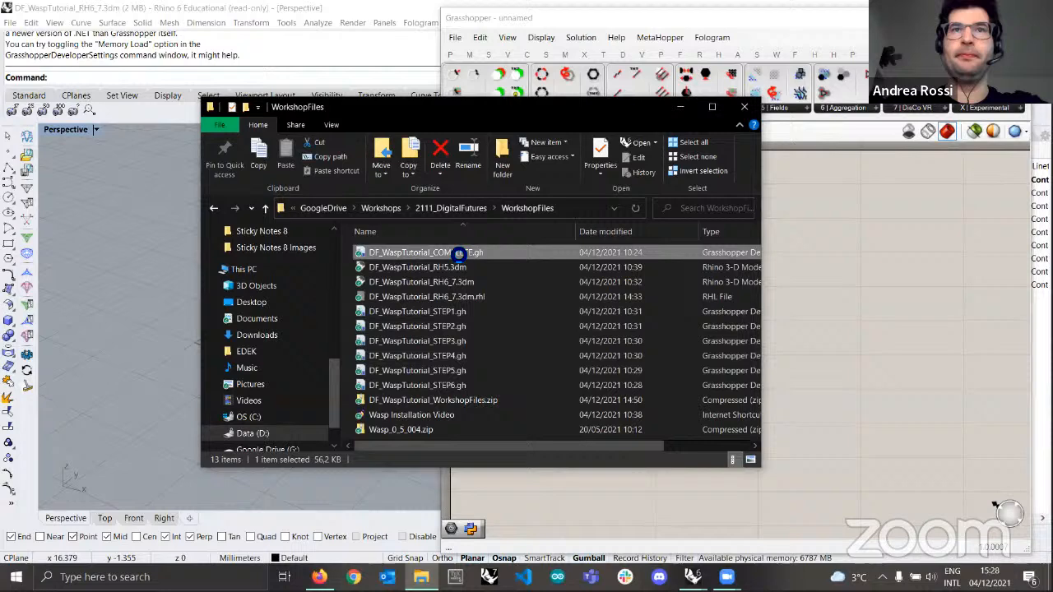
click(450, 314)
shift+click(455, 388)
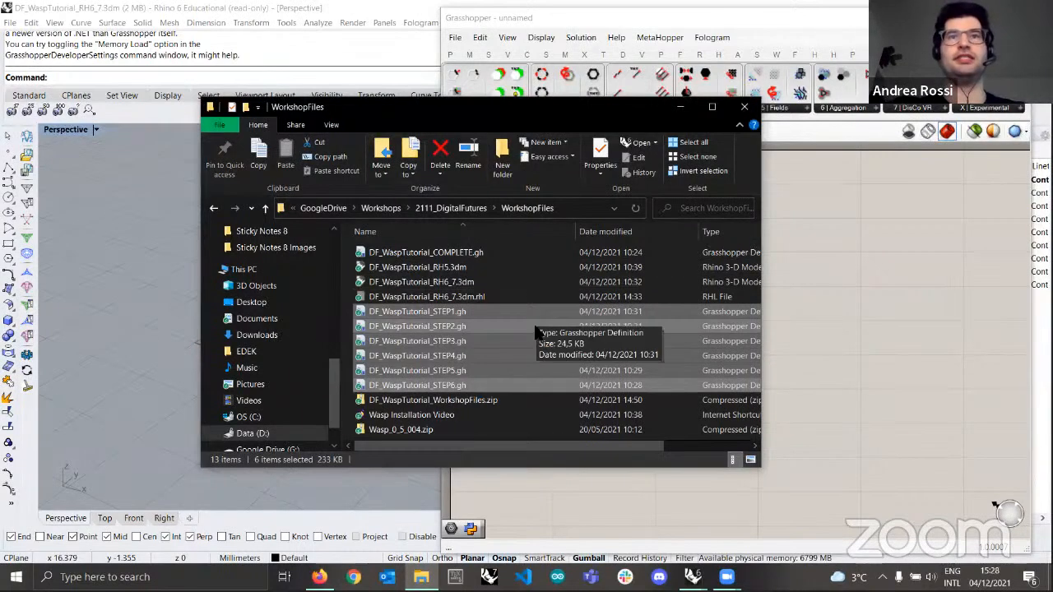
click(470, 311)
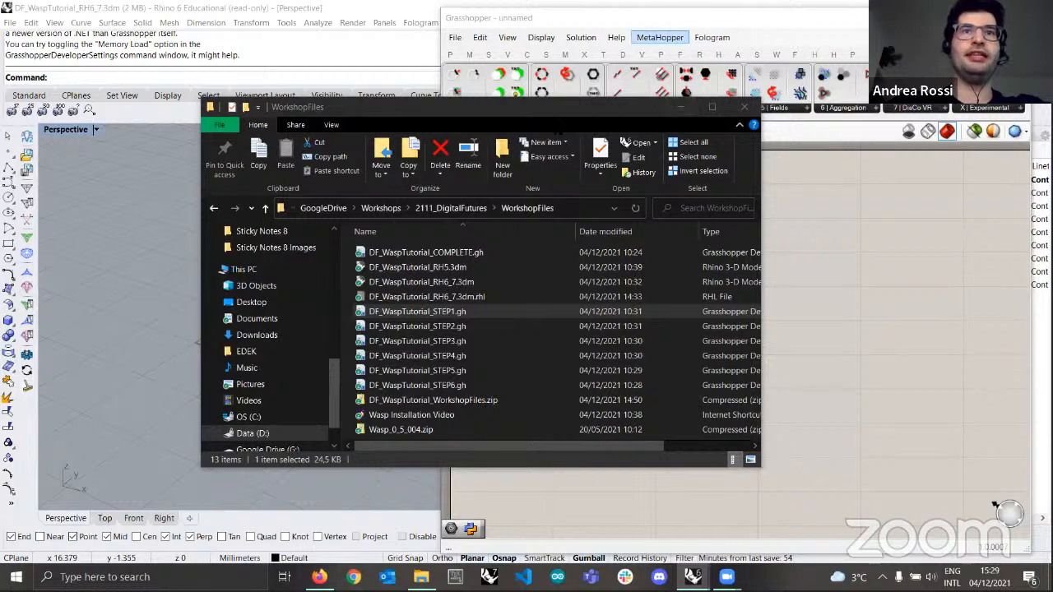
click(429, 284)
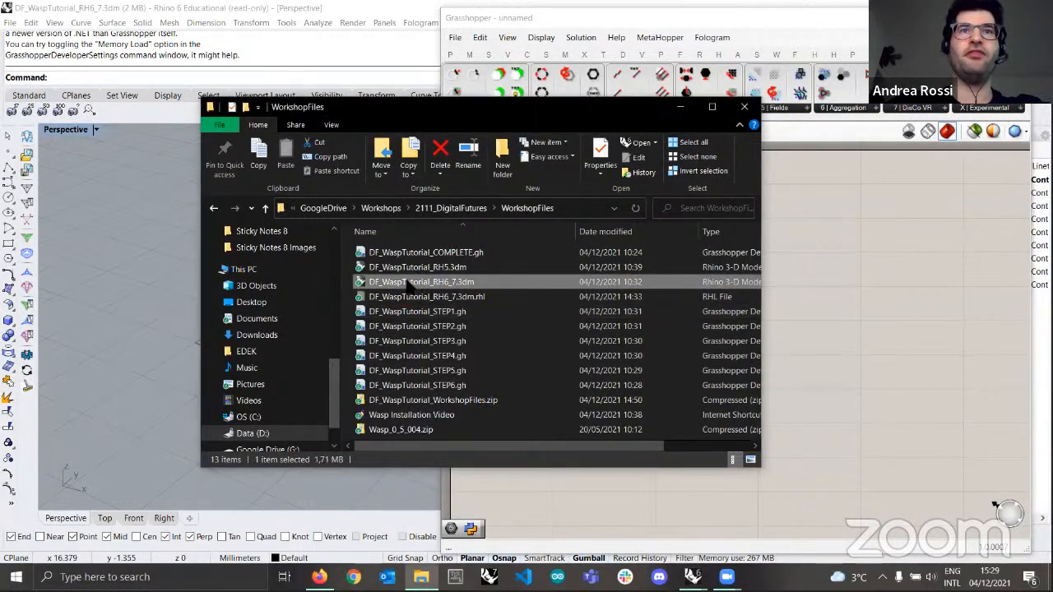
drag(447, 281, 434, 283)
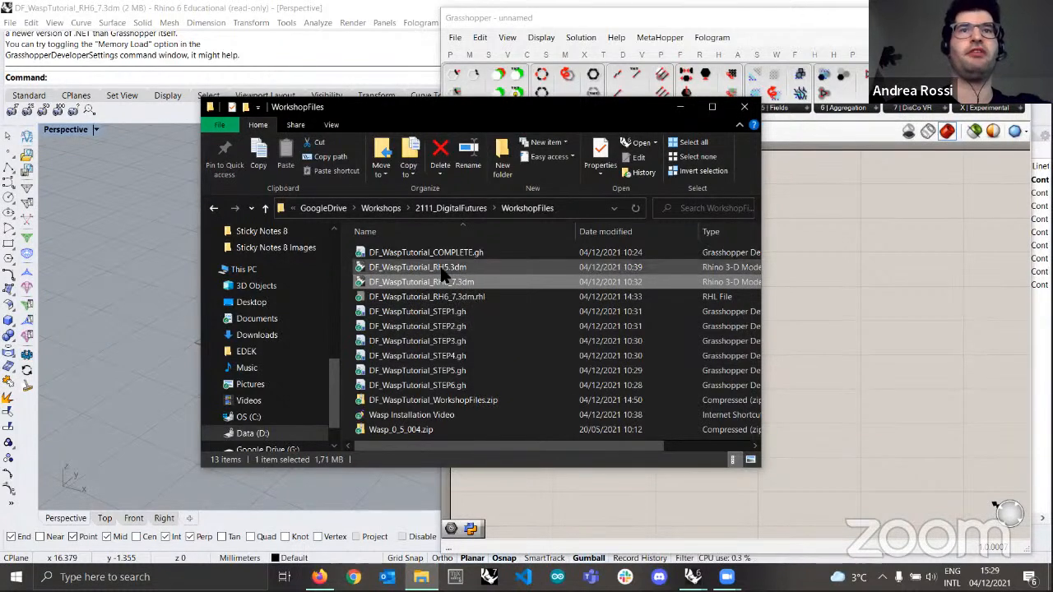
- Switch to Rhino, collapse the Grasshopper window and make the BLOCK1 layer visible
click(838, 309)
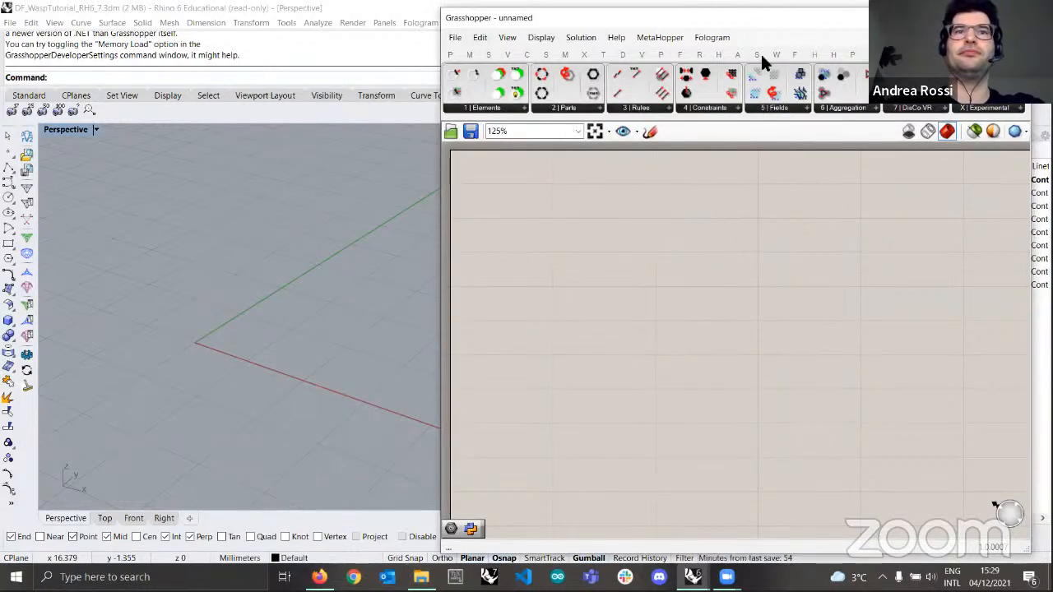
right_drag(277, 332, 298, 322)
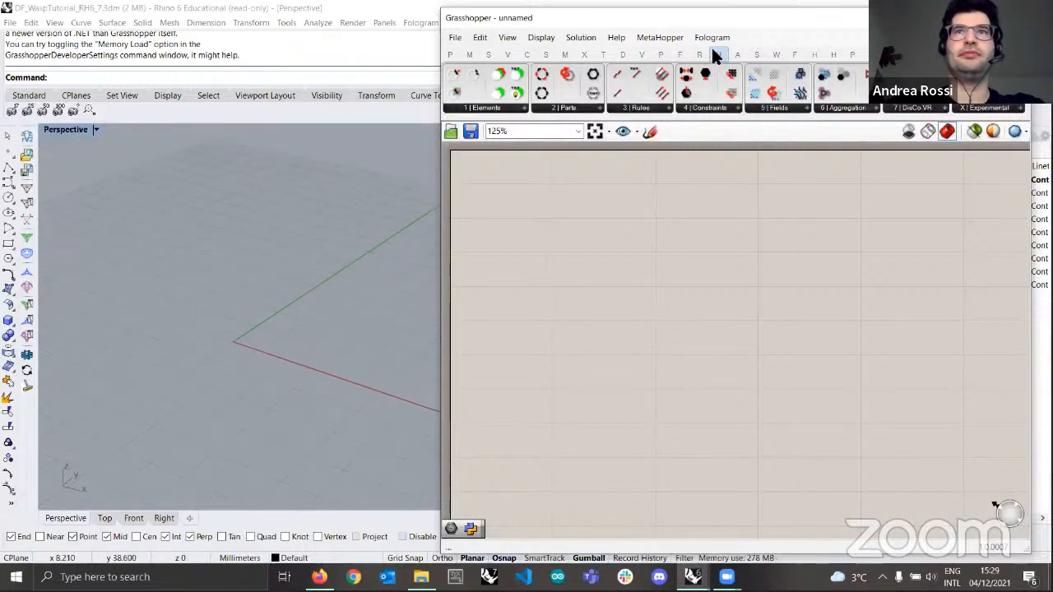
double_click(747, 20)
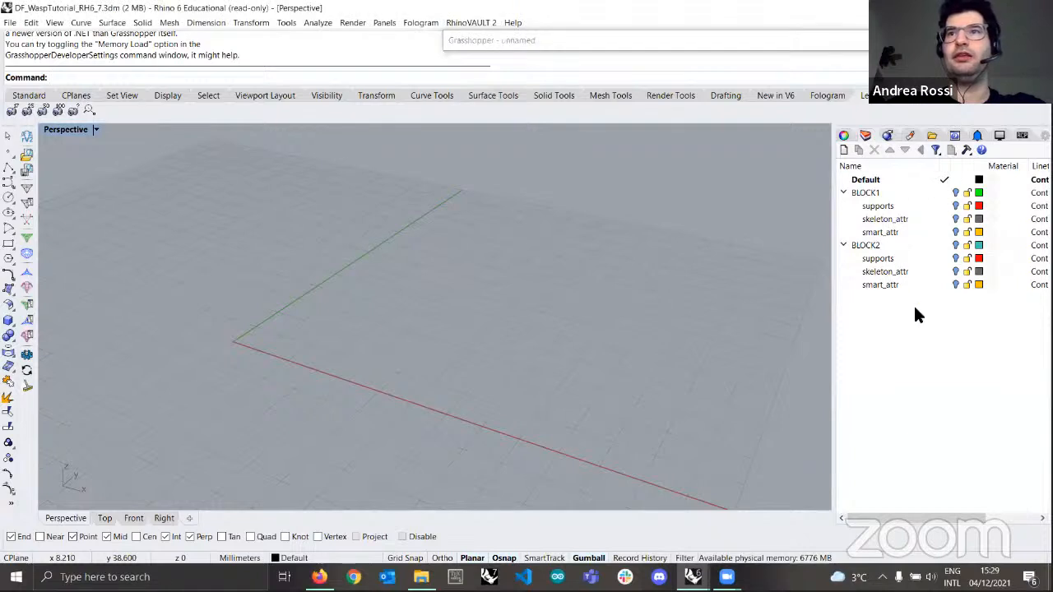
click(955, 193)
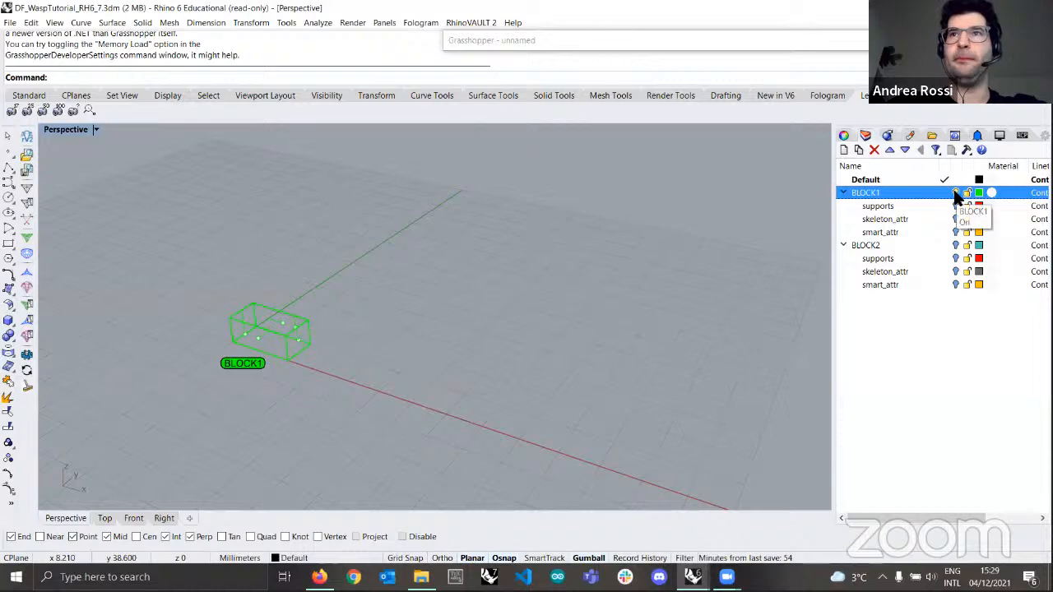
- Examine the BLOCK1 box and its connection lines up close in the Perspective view
scroll(230, 388, up, 6)
right_drag(314, 350, 346, 337)
scroll(297, 243, up, 5)
scroll(382, 228, down, 3)
mouse_move(381, 228)
right_down()
mouse_move(400, 216)
mouse_move(332, 225)
mouse_move(421, 256)
mouse_move(317, 250)
mouse_move(355, 236)
mouse_move(383, 242)
right_up()
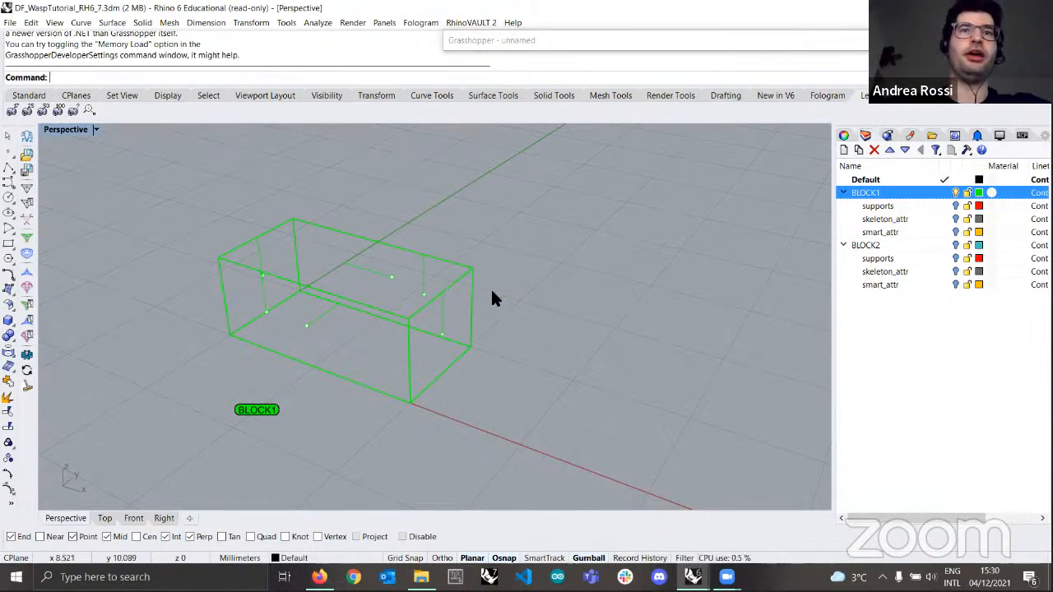
right_drag(494, 299, 367, 297)
- Expand the Grasshopper window again and arrange it beside the BLOCK1 box in the Perspective view
click(658, 42)
click(658, 41)
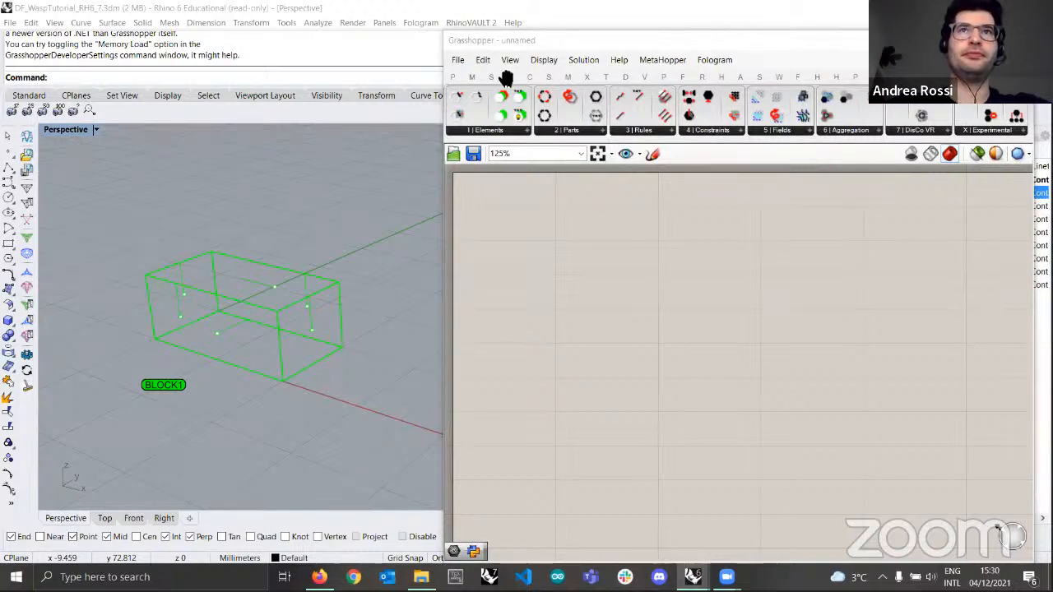
right_drag(506, 78, 379, 248)
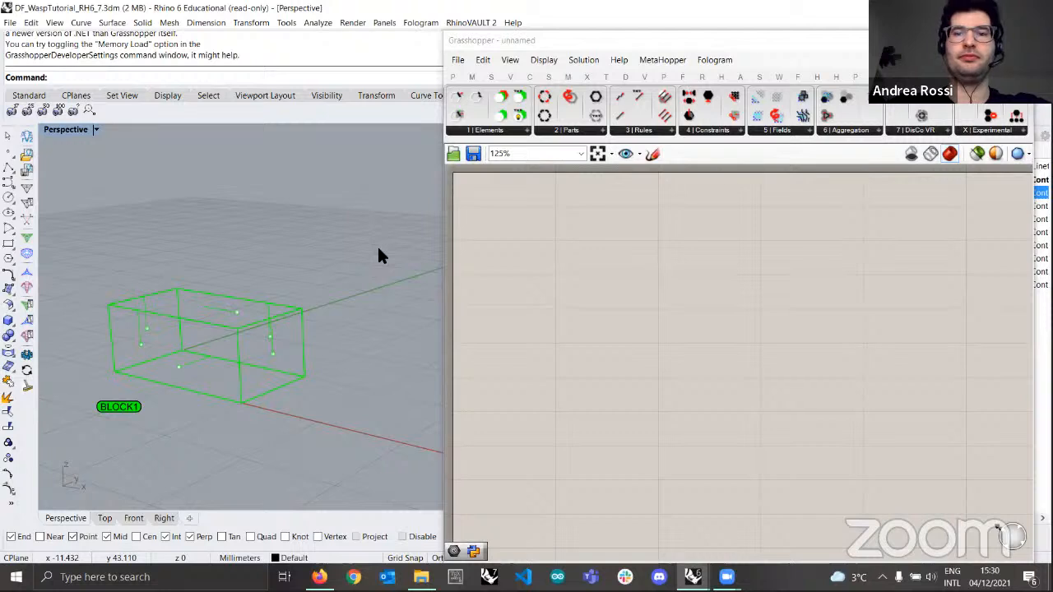
click(540, 244)
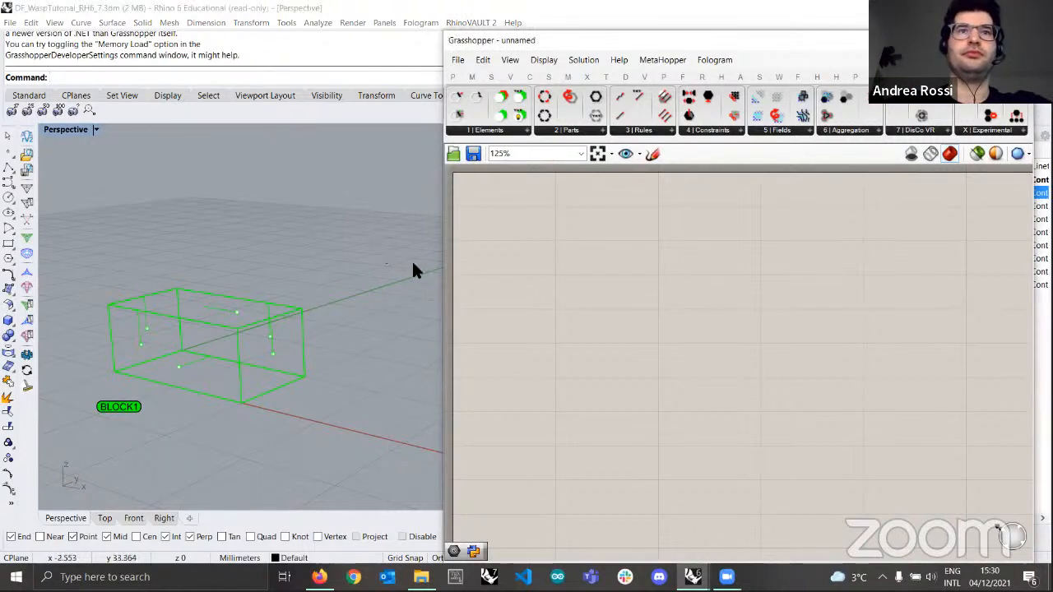
scroll(359, 338, down, 5)
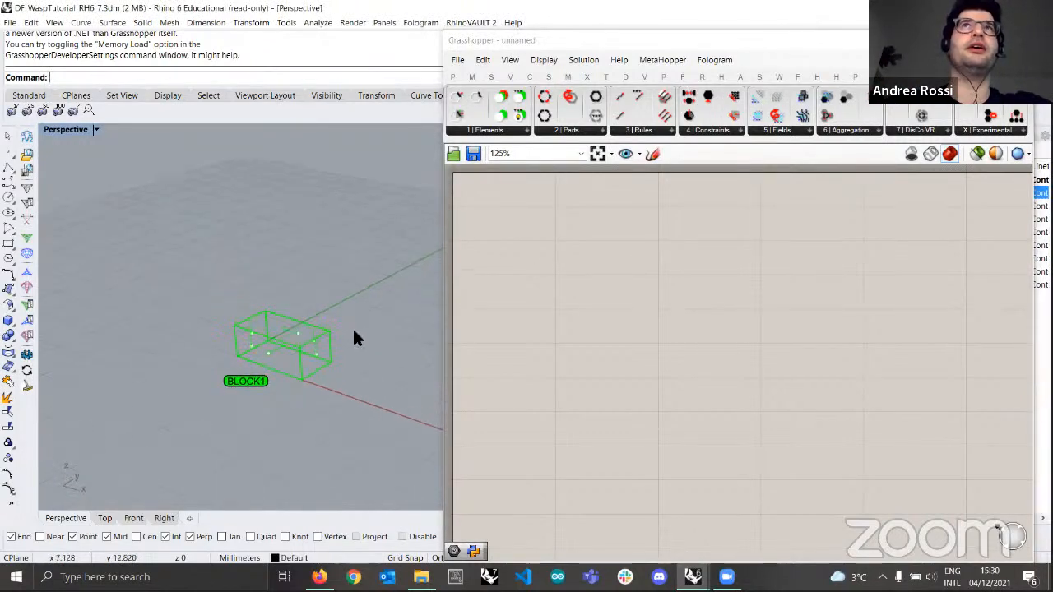
scroll(345, 346, up, 5)
click(596, 221)
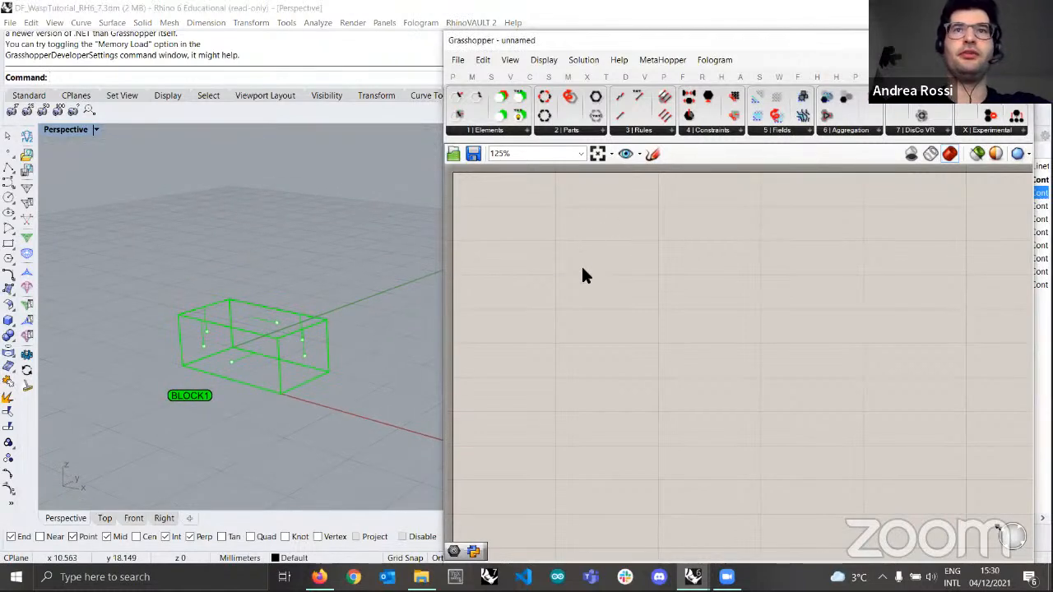
drag(624, 36, 621, 16)
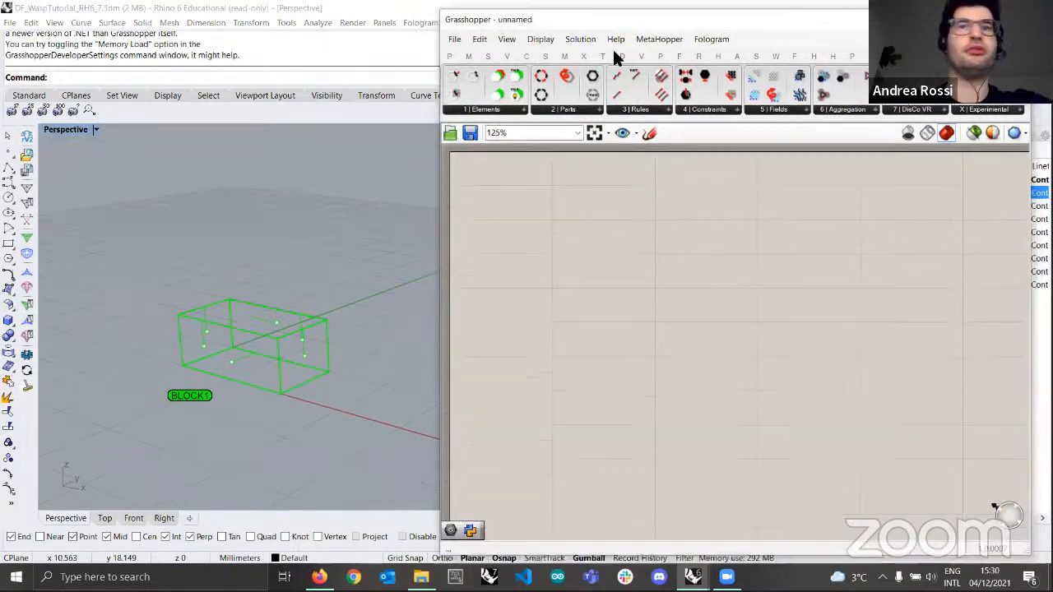
- Add a Geometry parameter to the upper part of the empty Grasshopper canvas
double_click(535, 238)
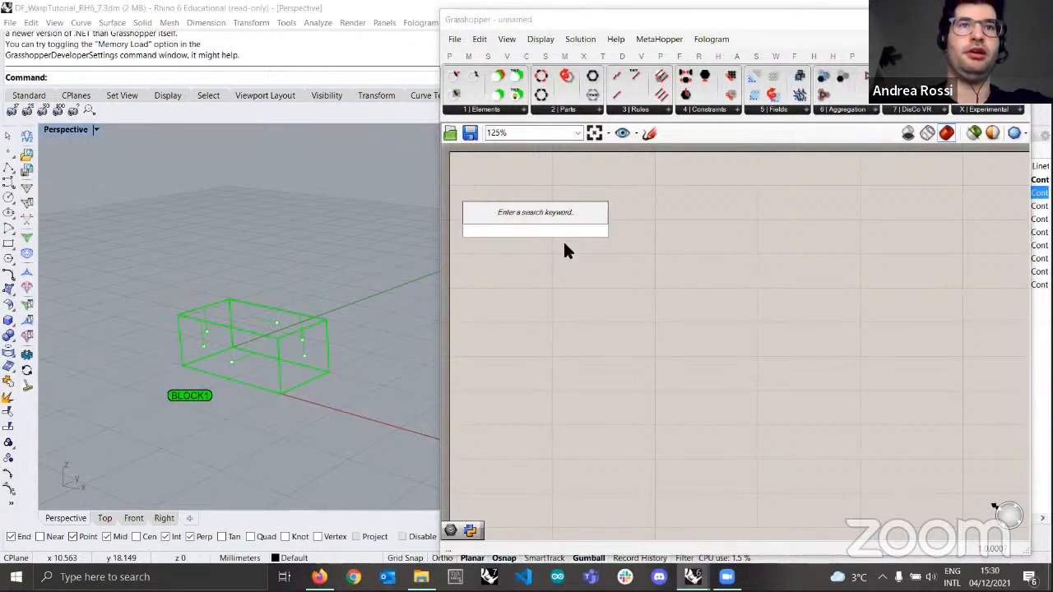
text(geome)
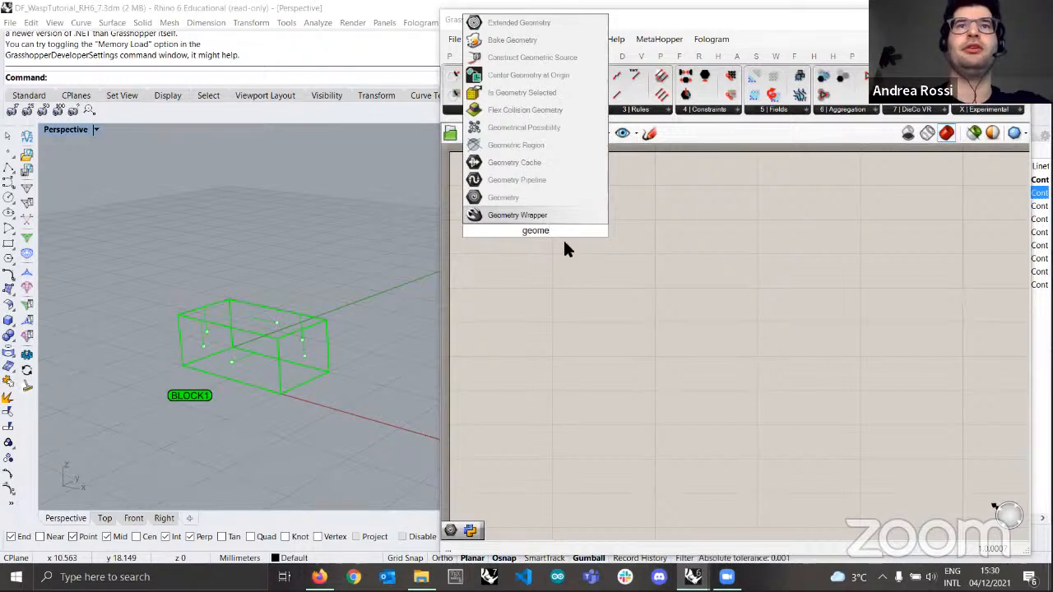
click(513, 196)
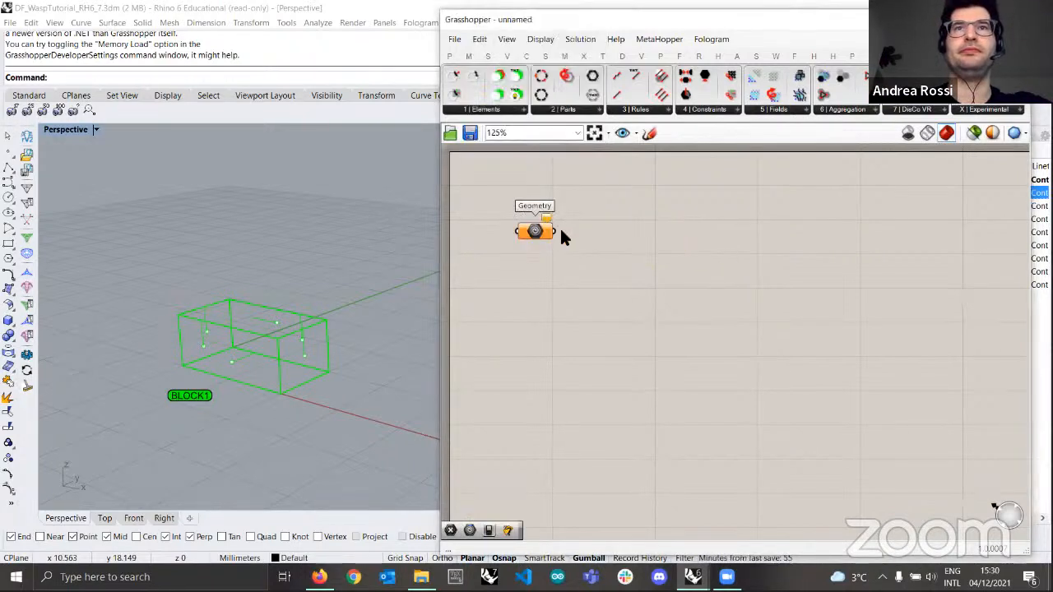
drag(542, 233, 566, 232)
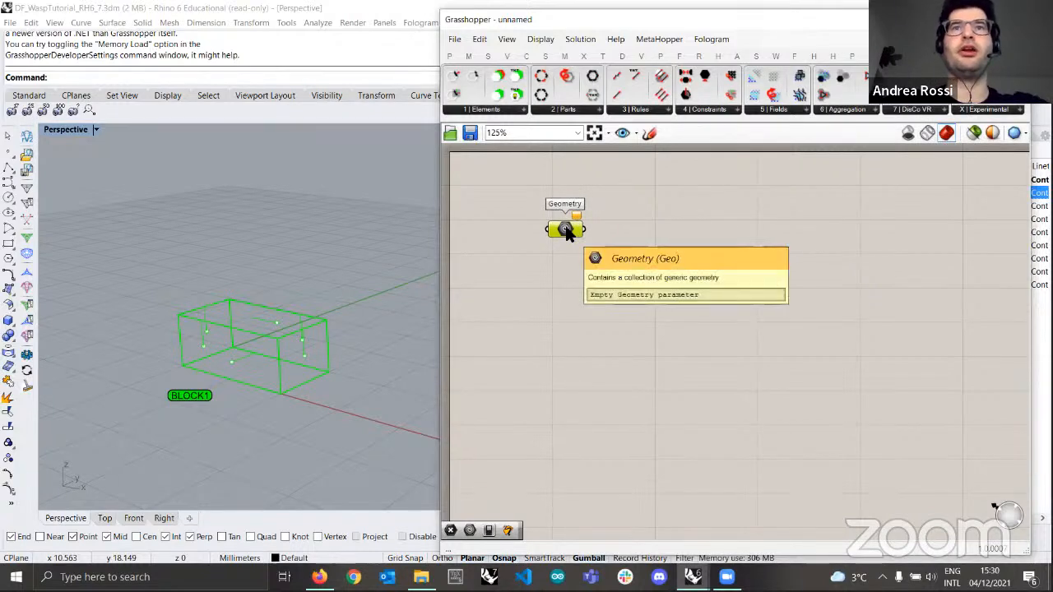
- Reference the BLOCK1 box from Rhino as the single geometry of the Geometry parameter
right_click(566, 233)
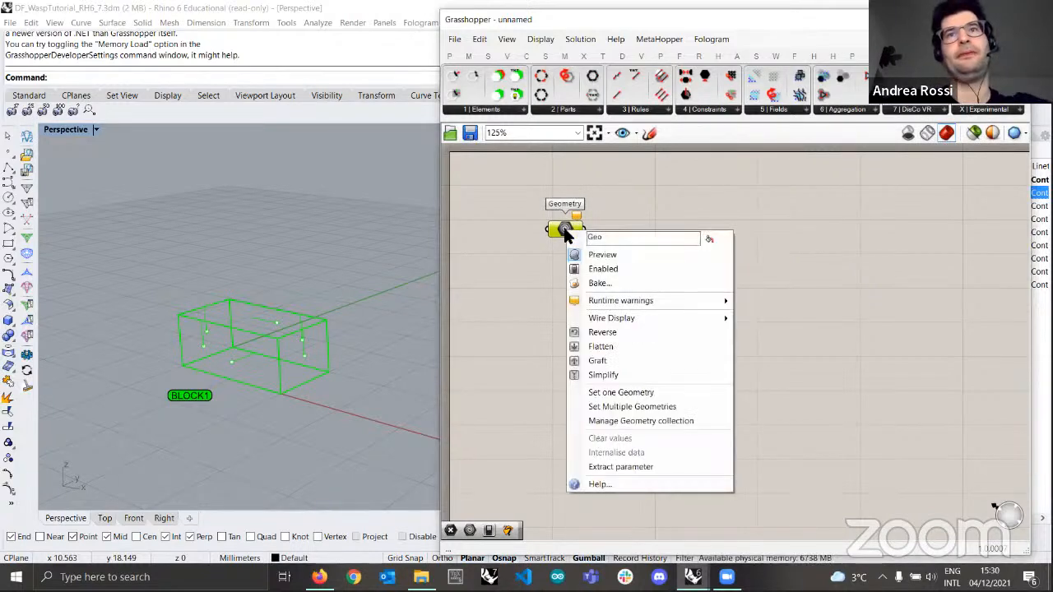
click(638, 395)
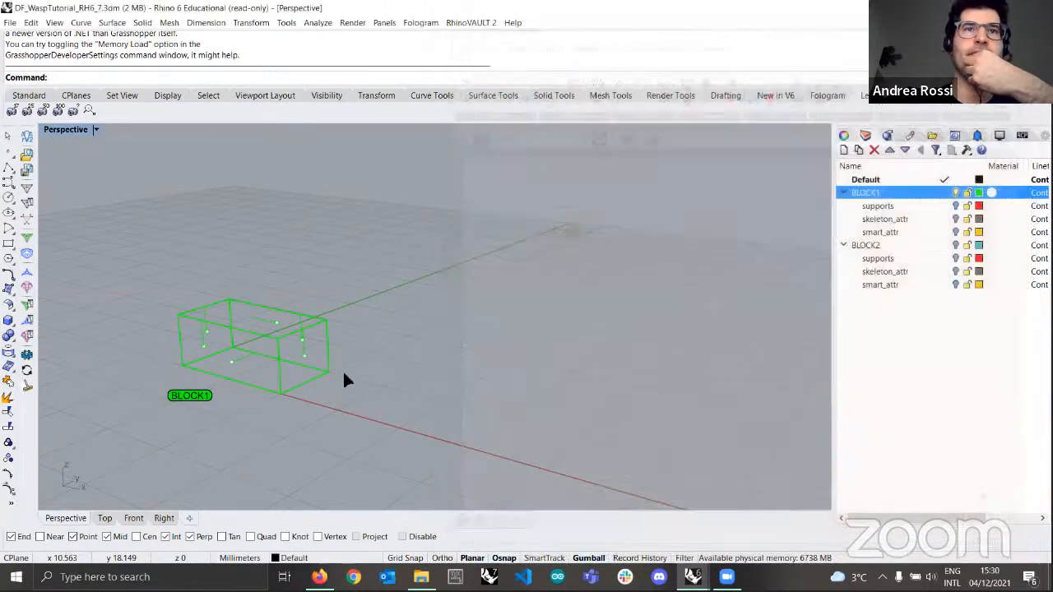
click(285, 343)
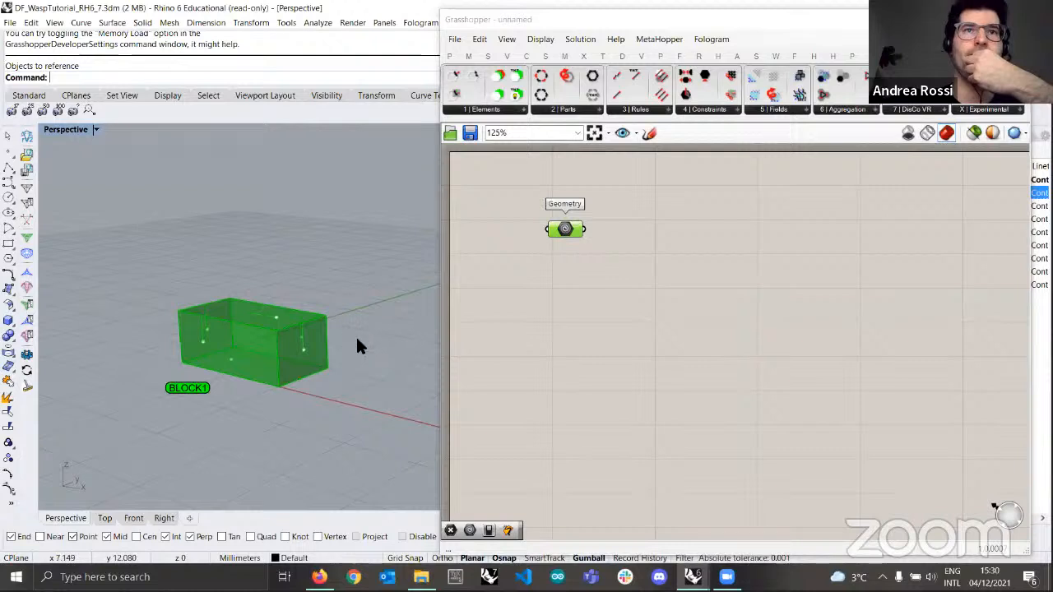
click(578, 328)
click(569, 230)
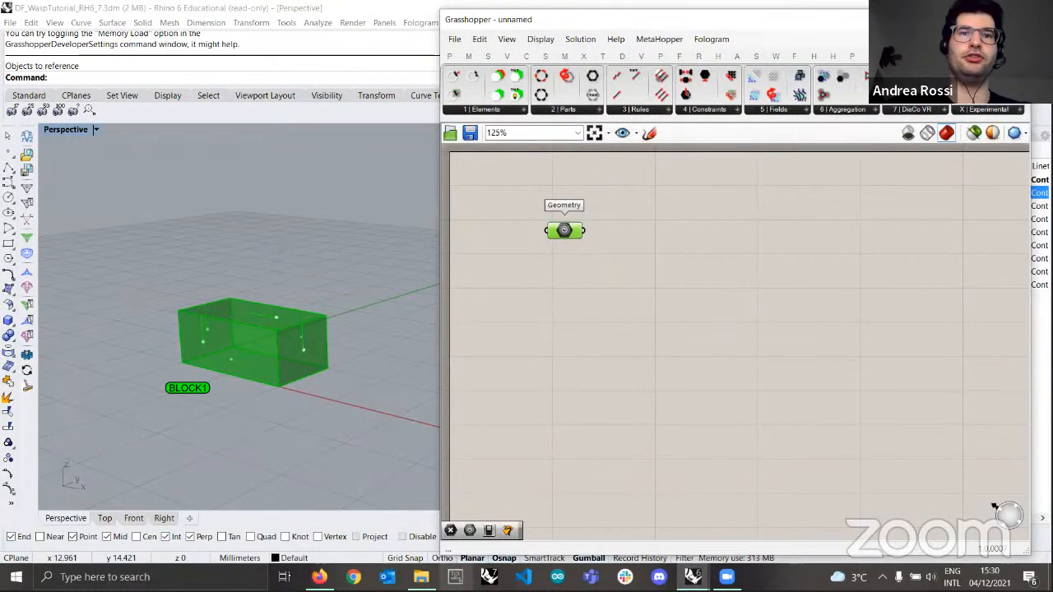
click(420, 577)
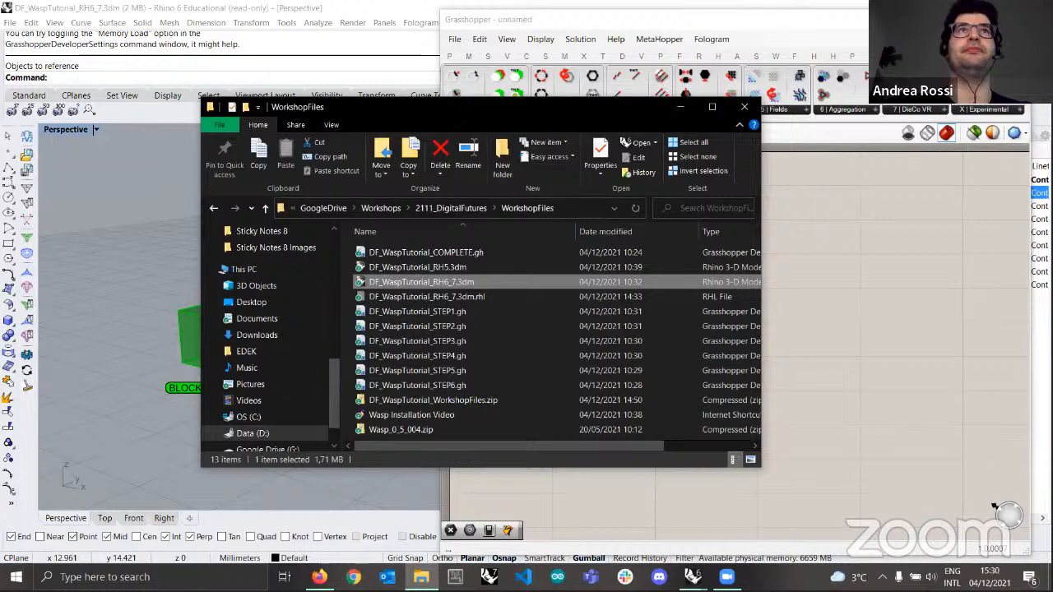
click(421, 577)
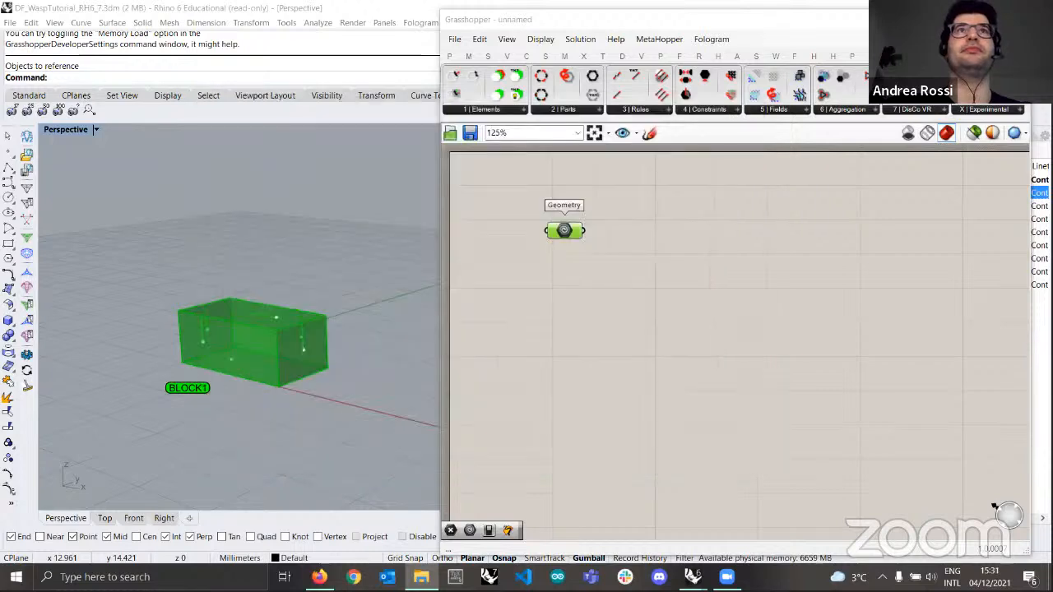
click(646, 340)
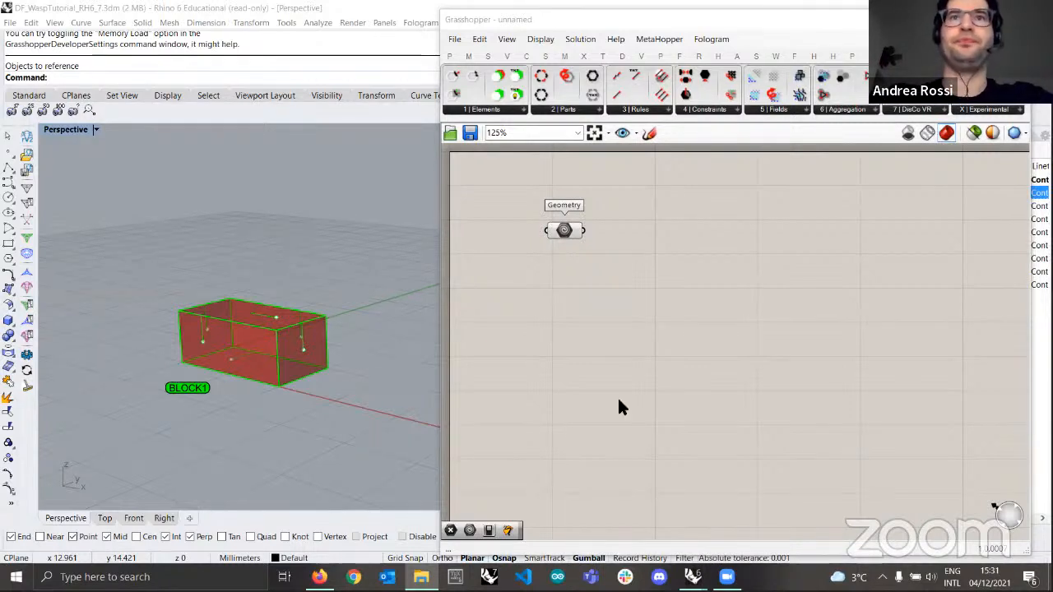
mouse_move(565, 232)
mouse_down()
mouse_move(564, 249)
mouse_move(565, 235)
mouse_up()
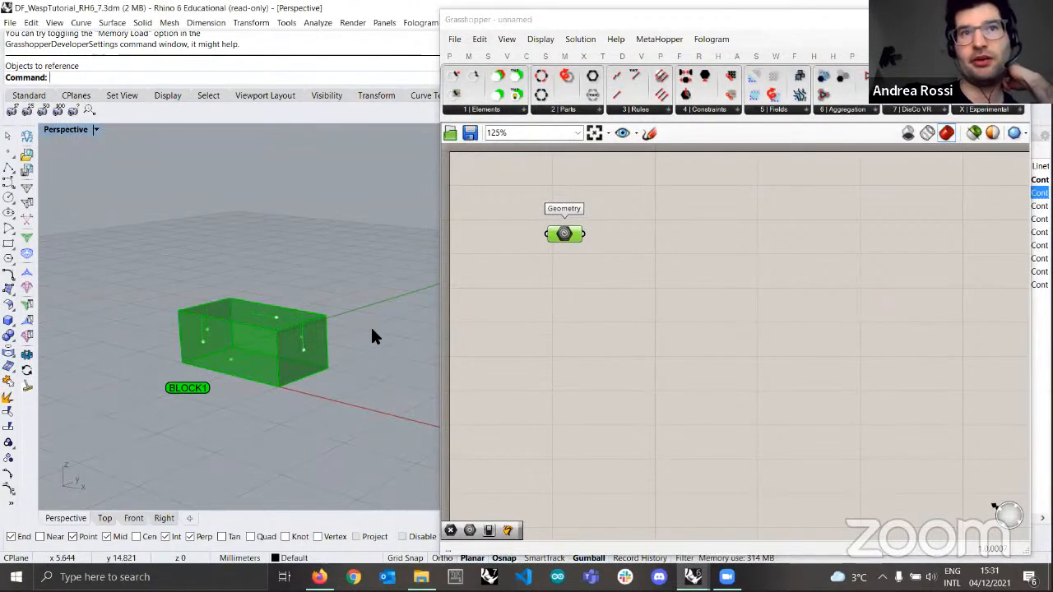
- Add a Wasp_Advanced Part component and position it to the right of the Geometry parameter, leaving space between them
click(632, 360)
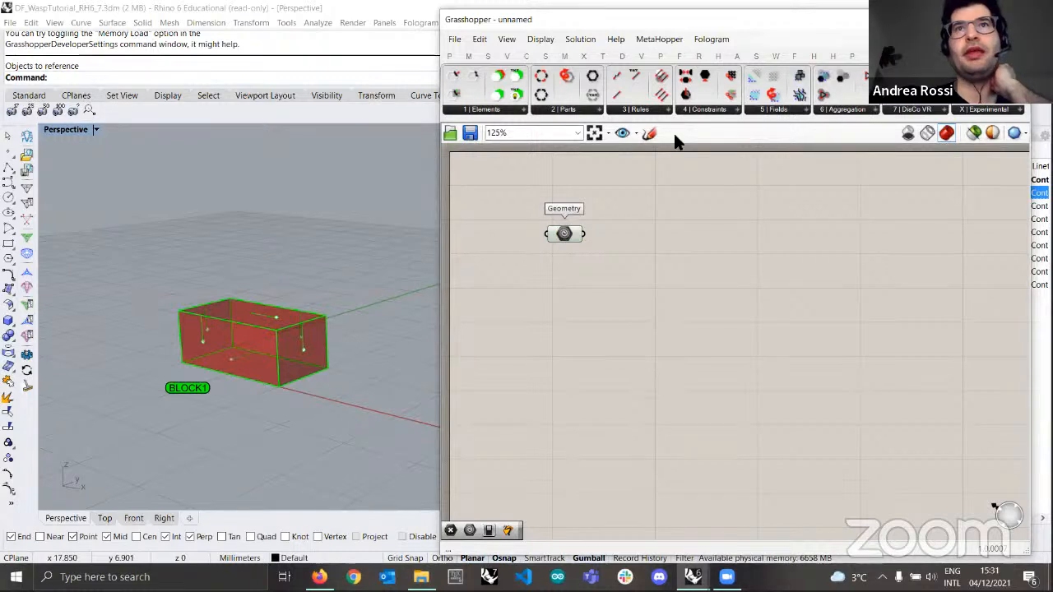
click(570, 111)
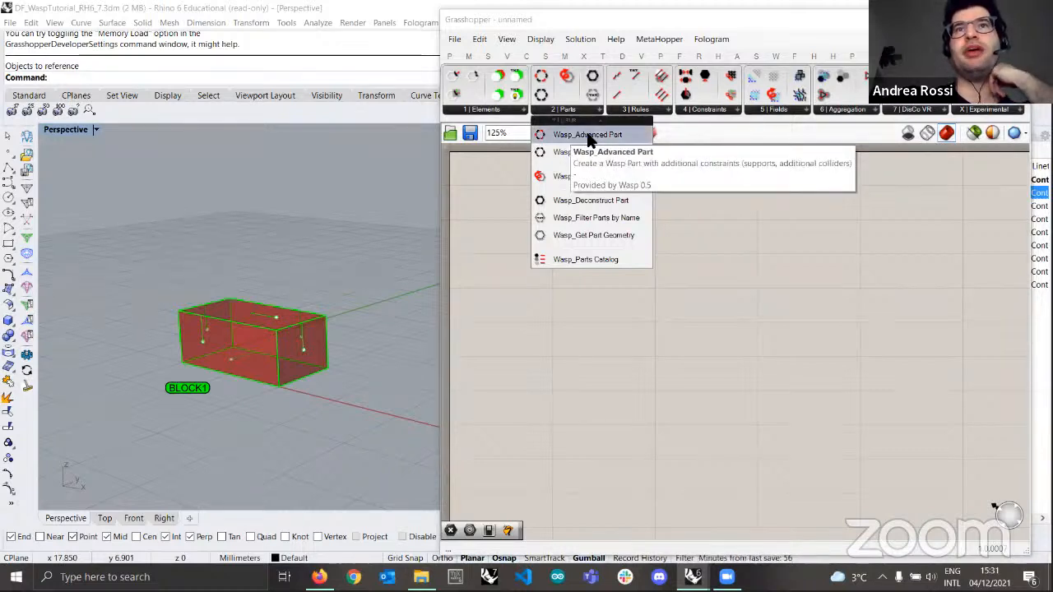
click(589, 135)
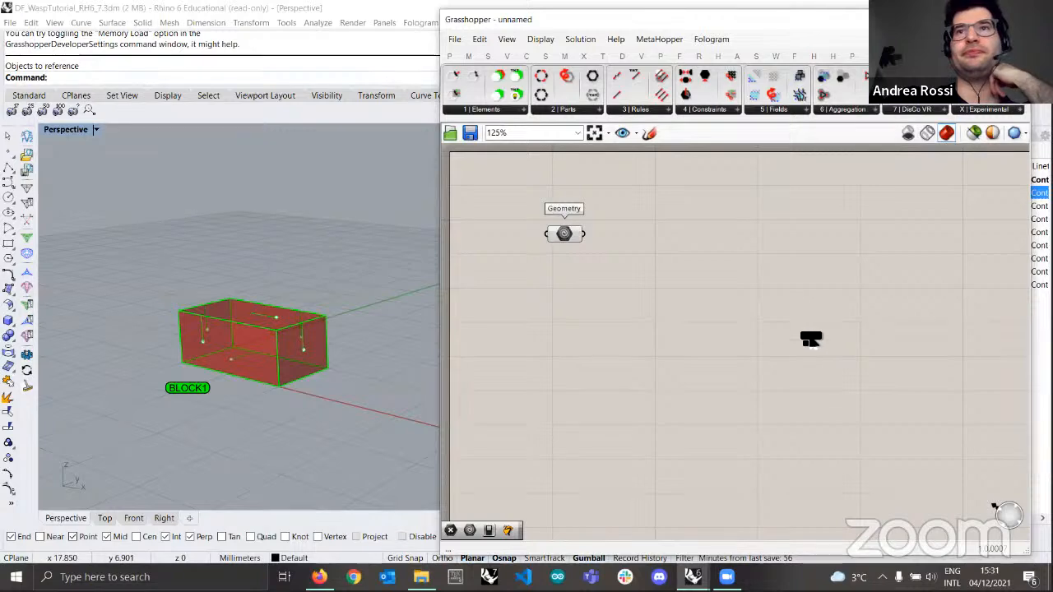
click(798, 325)
scroll(799, 325, down, 1)
drag(800, 329, 879, 322)
right_drag(779, 320, 708, 311)
right_drag(653, 278, 697, 279)
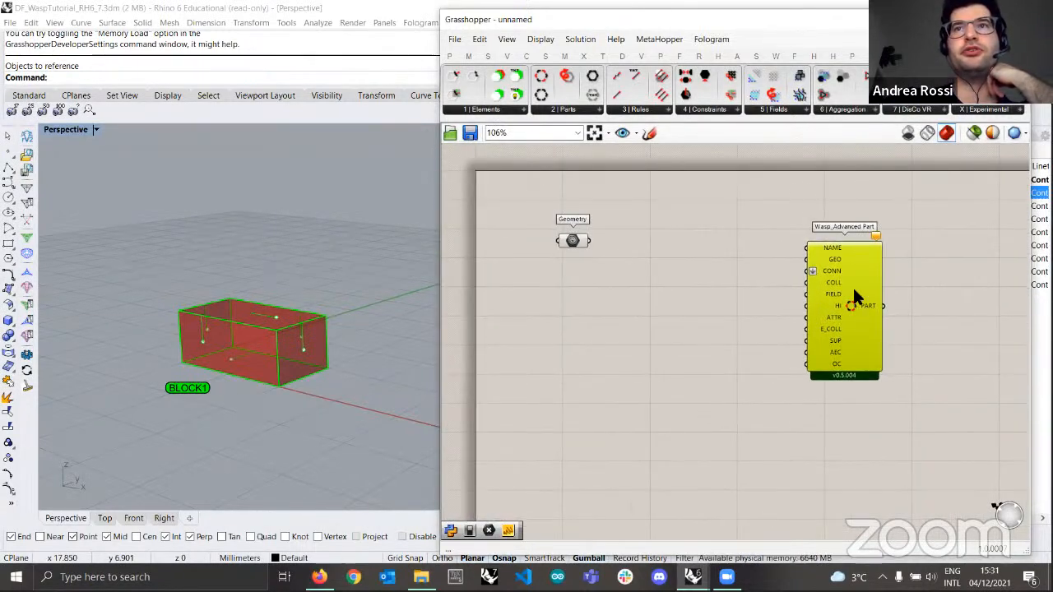
drag(855, 302, 852, 285)
mouse_move(833, 280)
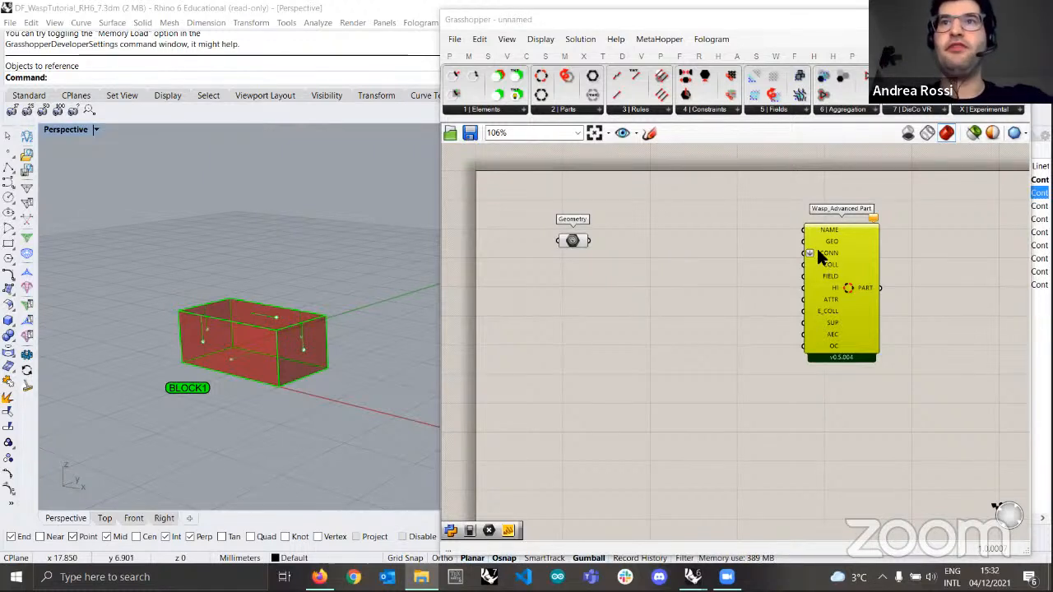
scroll(817, 247, up, 2)
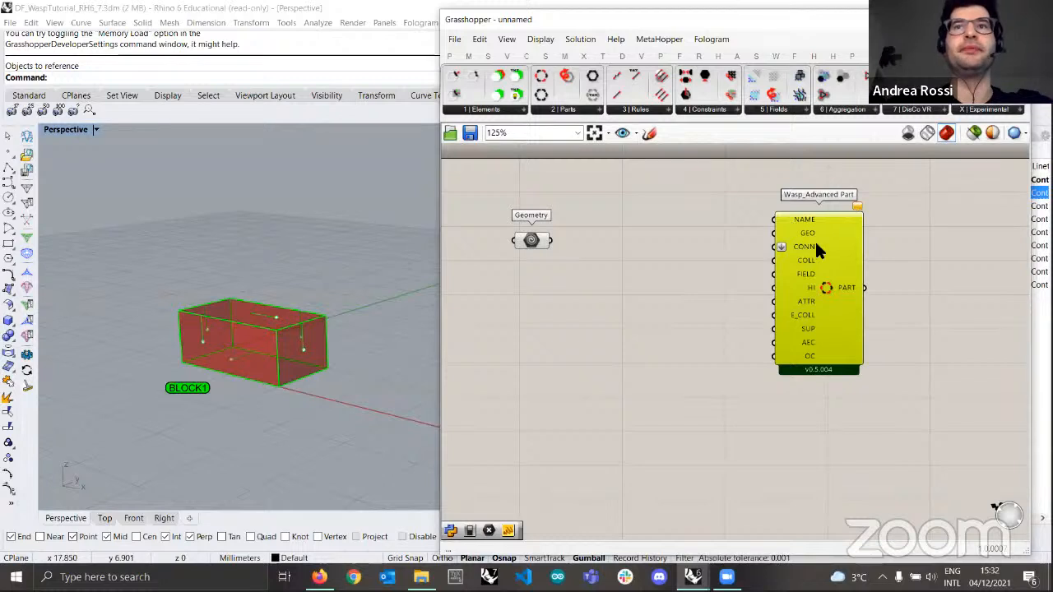
drag(809, 231, 822, 231)
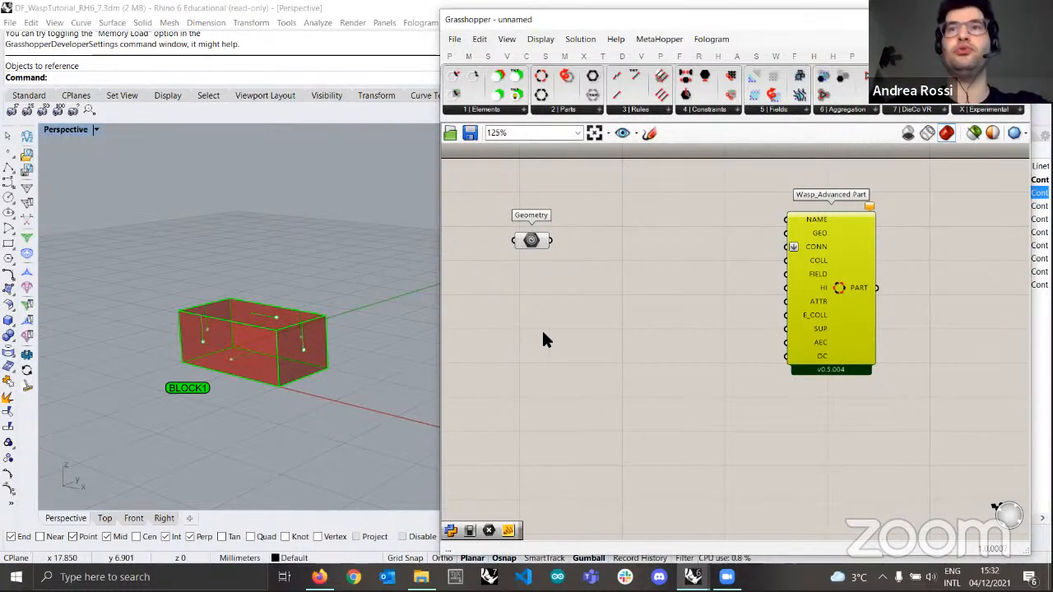
- Add a text panel containing BLOCK1 between the Geometry parameter and the Wasp_Advanced Part component
scroll(810, 241, up, 1)
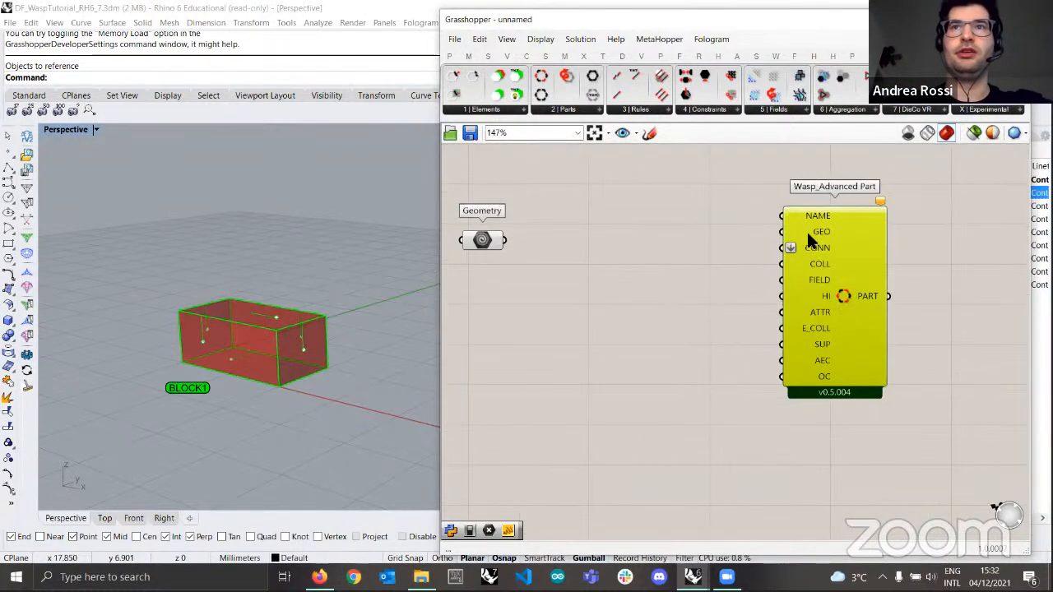
scroll(797, 224, down, 1)
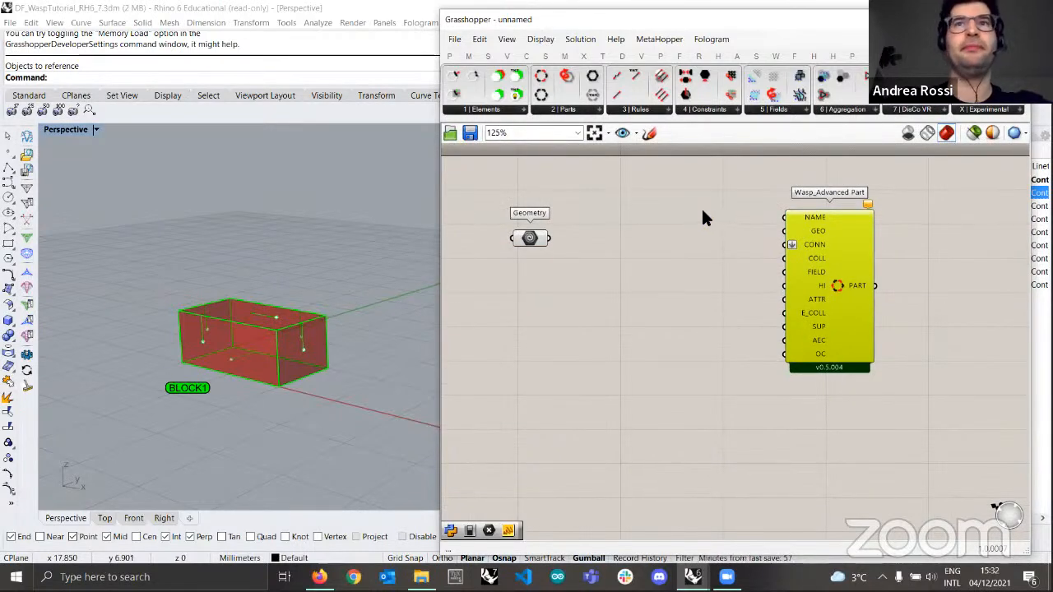
double_click(679, 218)
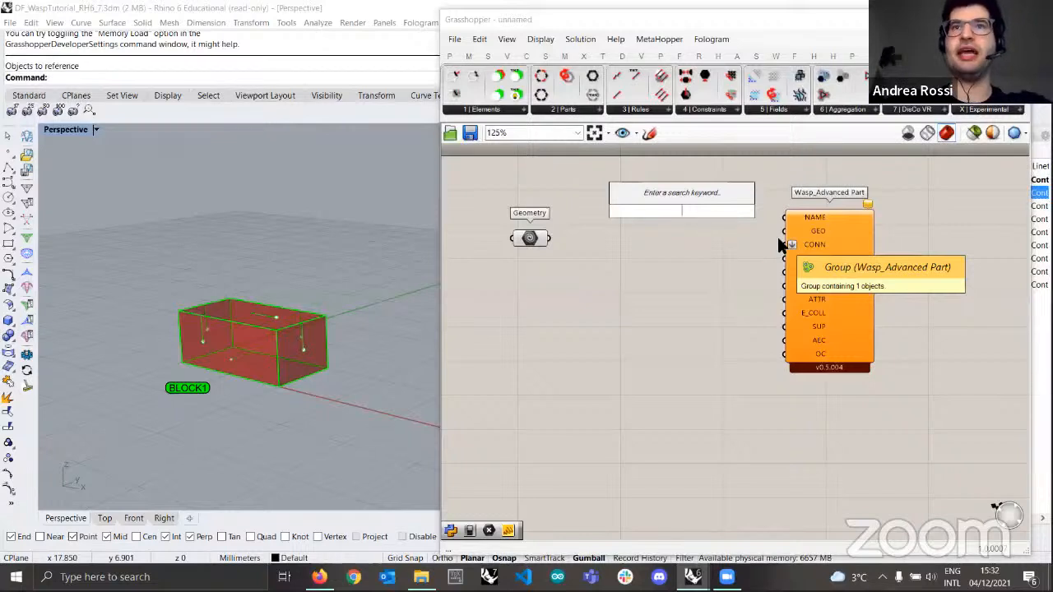
text(")
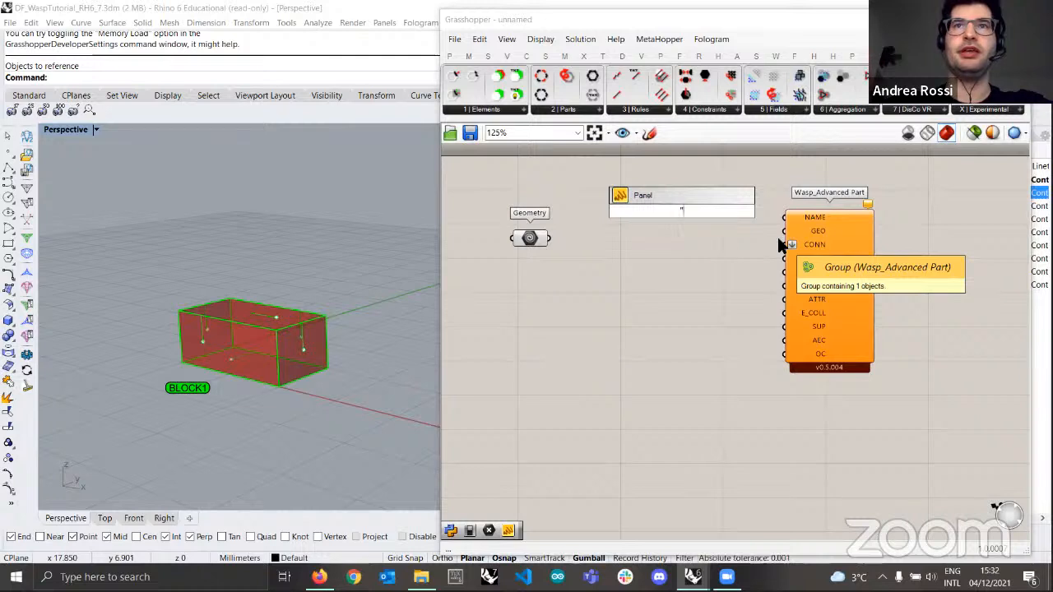
text(B)
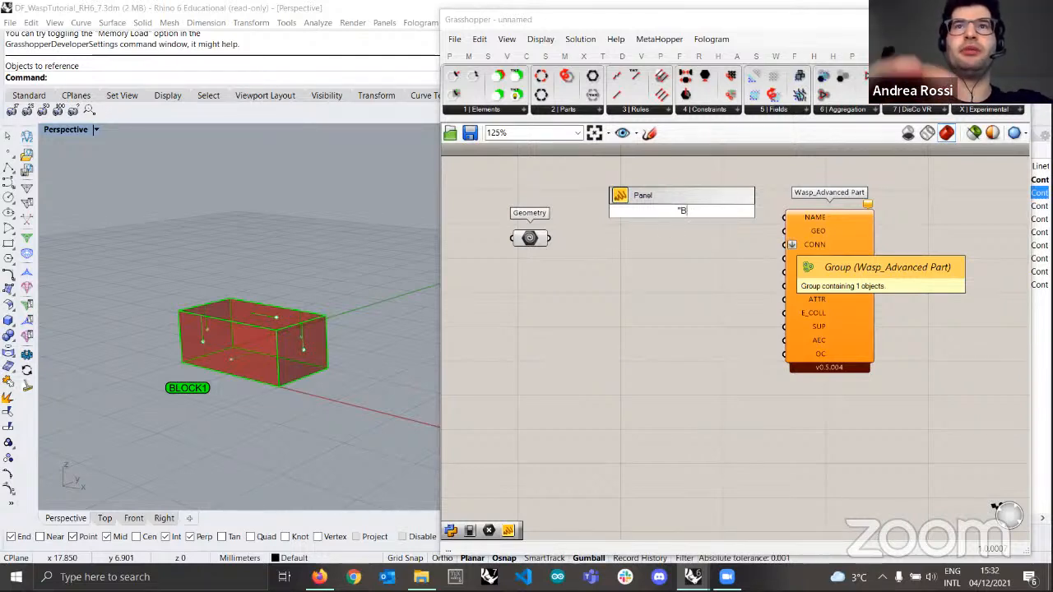
text(LOCK1)
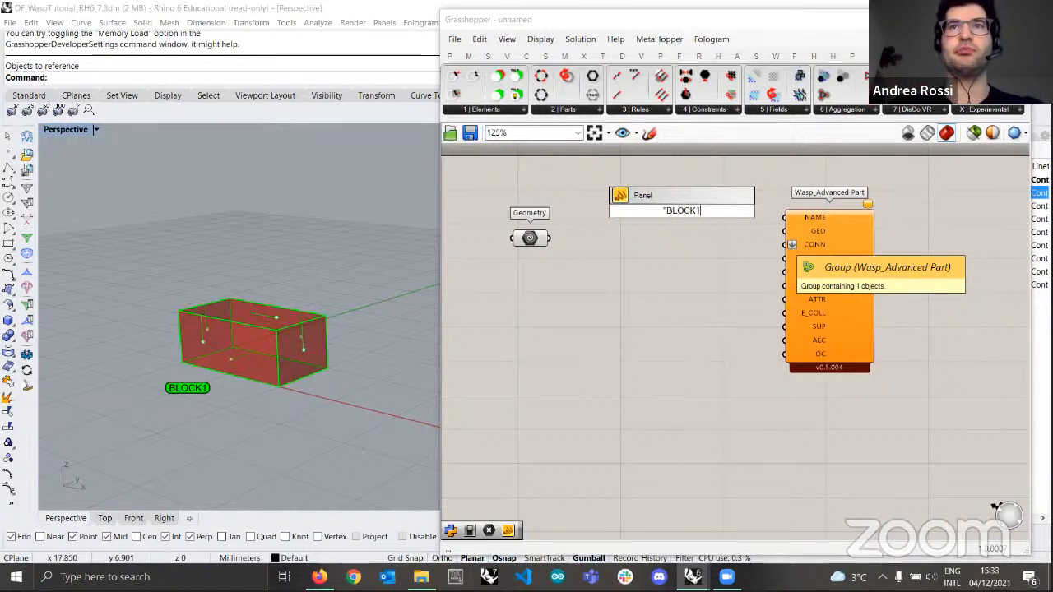
click(777, 235)
- Move the BLOCK1 panel closer to the Wasp_Advanced Part component and connect it to the NAME input
scroll(683, 202, up, 3)
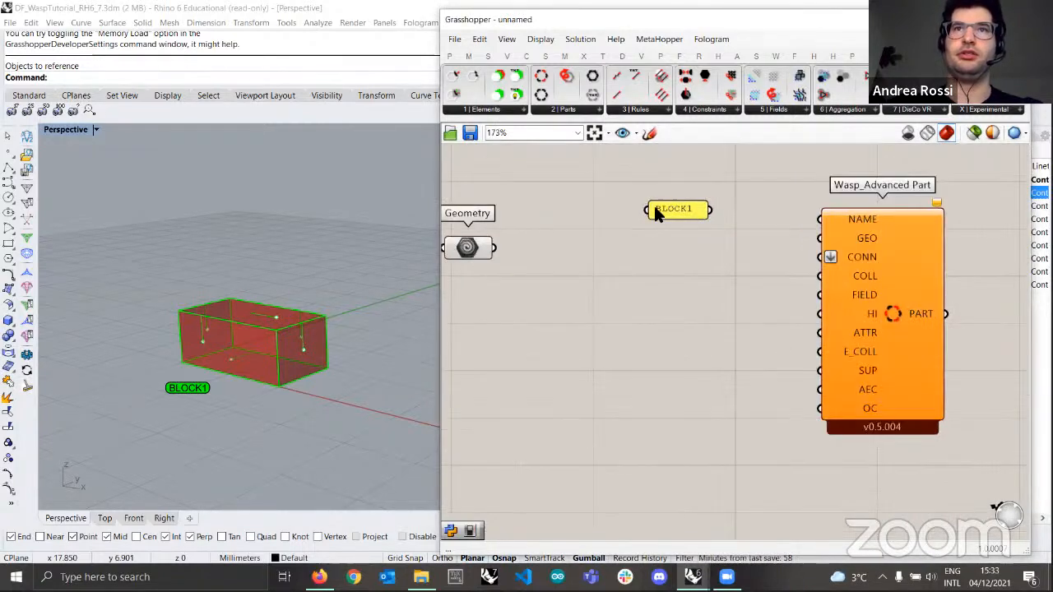
drag(666, 205, 707, 198)
scroll(710, 200, down, 1)
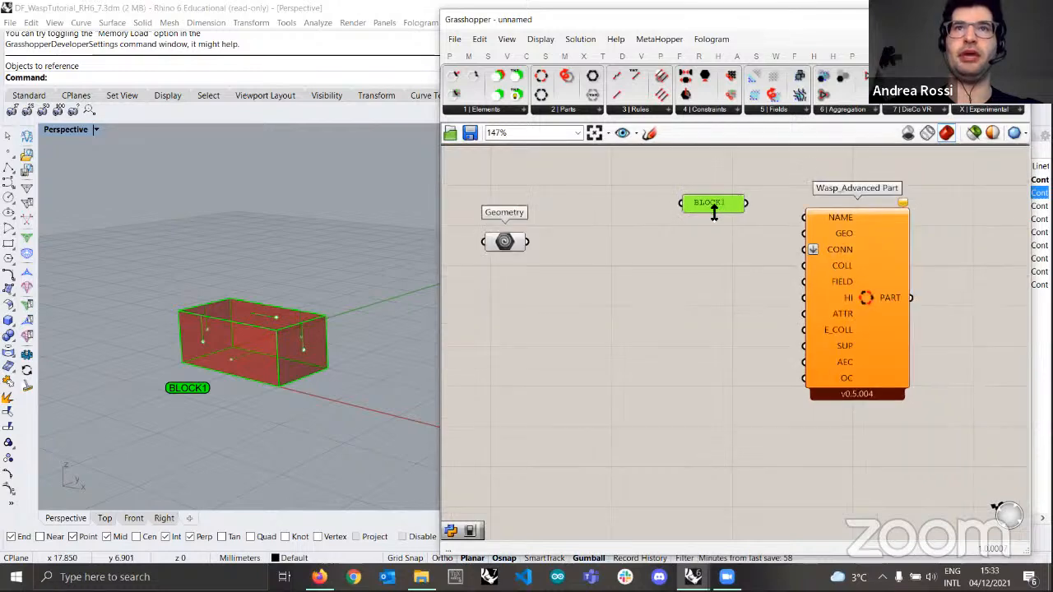
right_drag(685, 240, 708, 251)
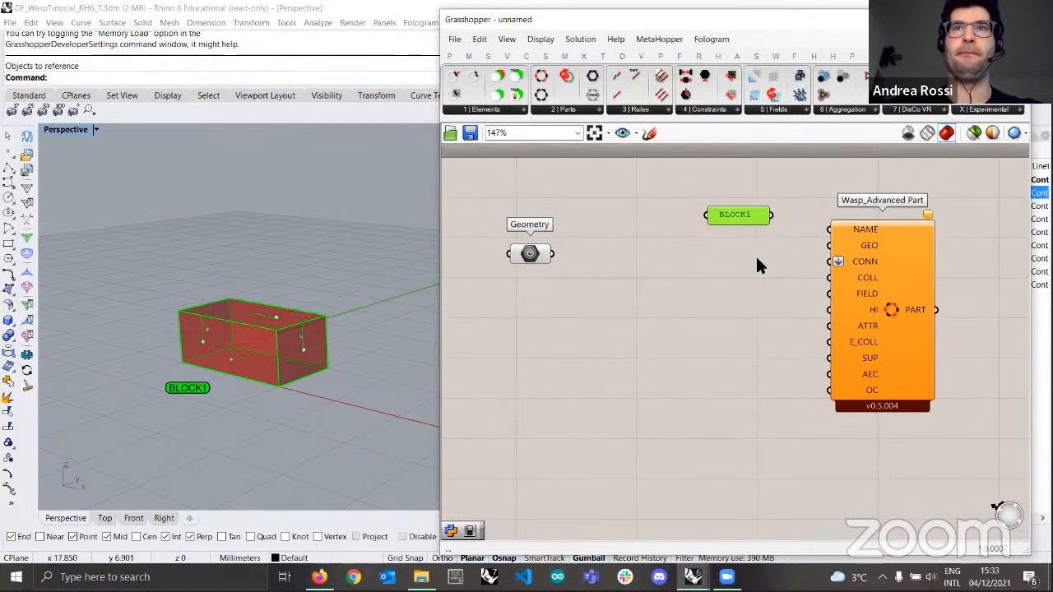
drag(770, 215, 831, 230)
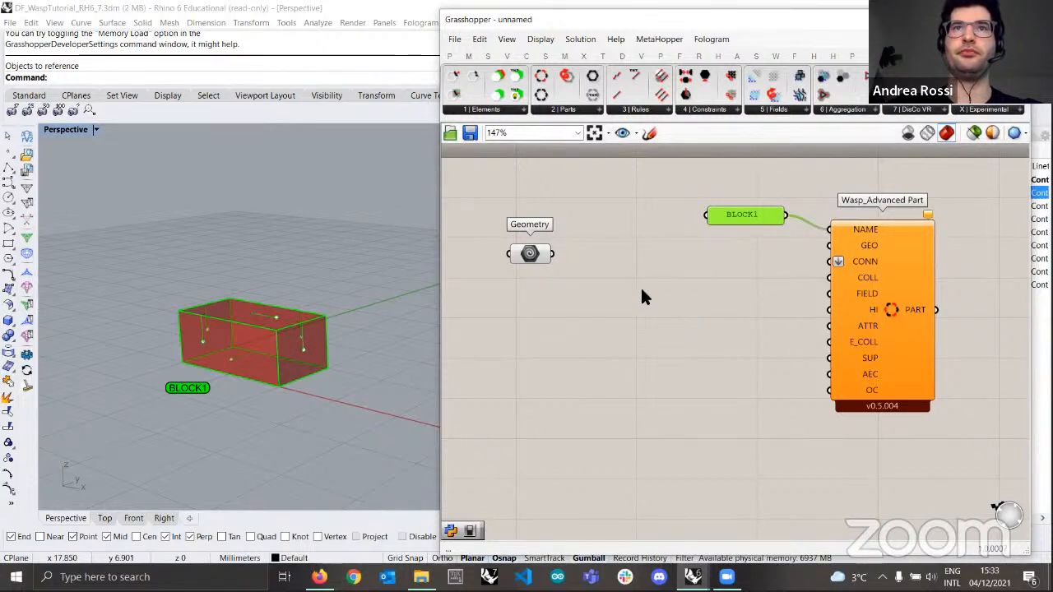
- Connect the Geometry parameter to the GEO input of Wasp_Advanced Part and shift that component slightly to the right
click(530, 255)
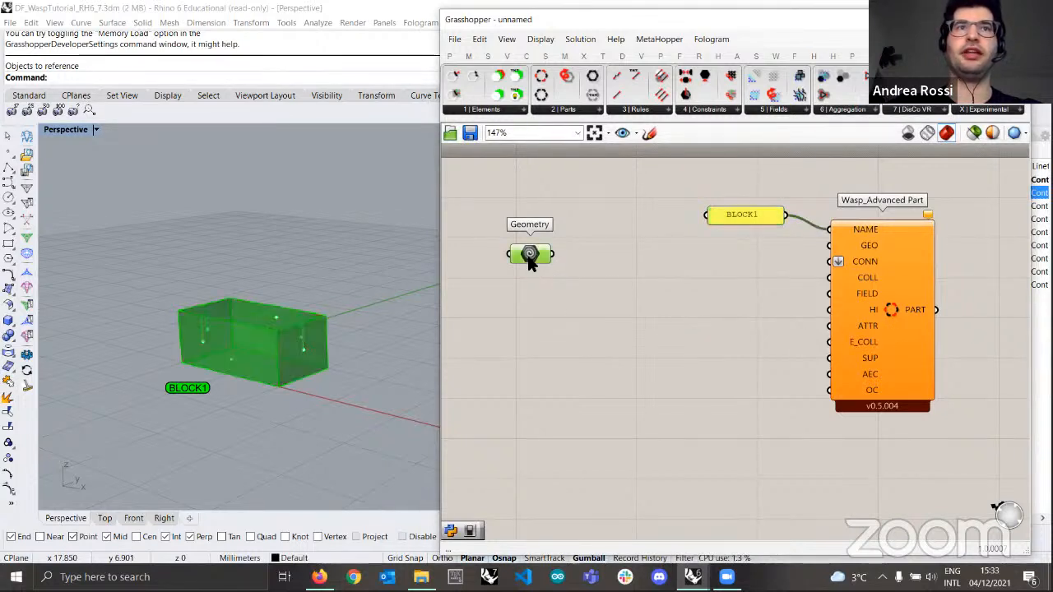
click(591, 278)
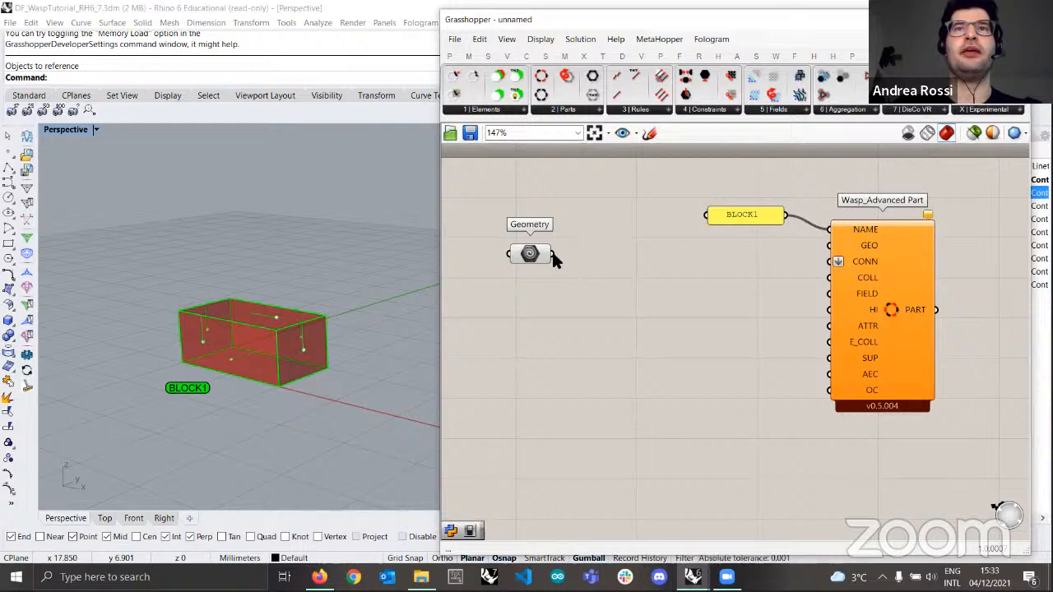
drag(553, 255, 892, 290)
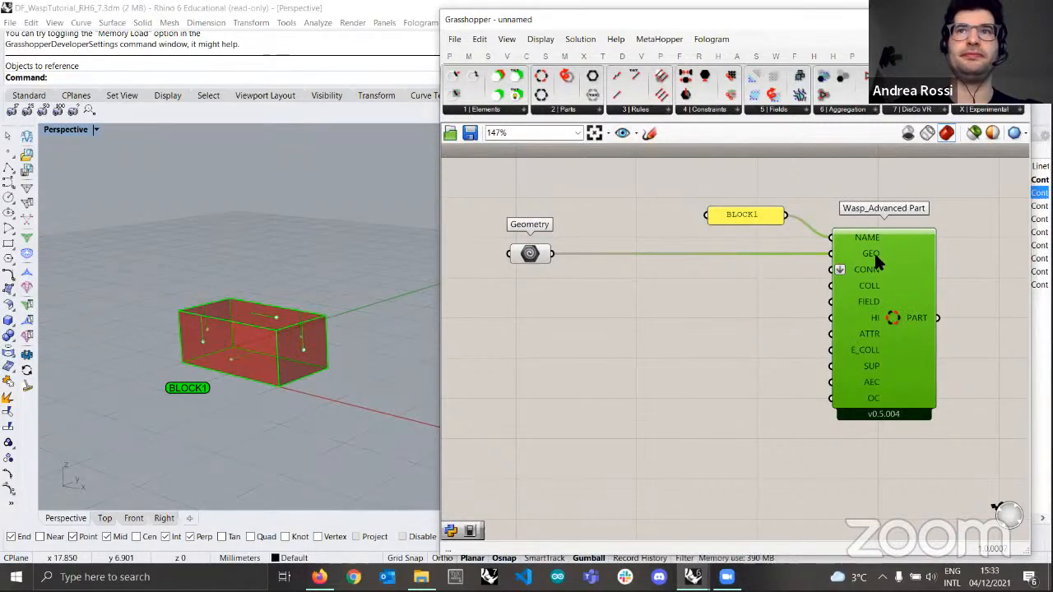
drag(869, 268, 881, 269)
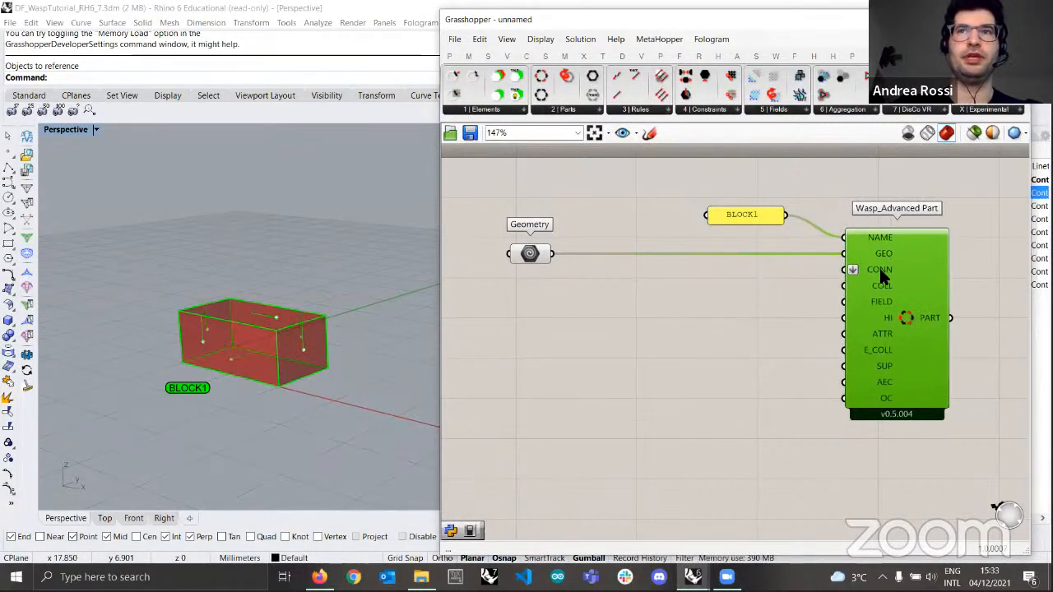
- Examine the BLOCK1 box in the Perspective view, picking out the connection line and point on its near end face
scroll(897, 304, down, 2)
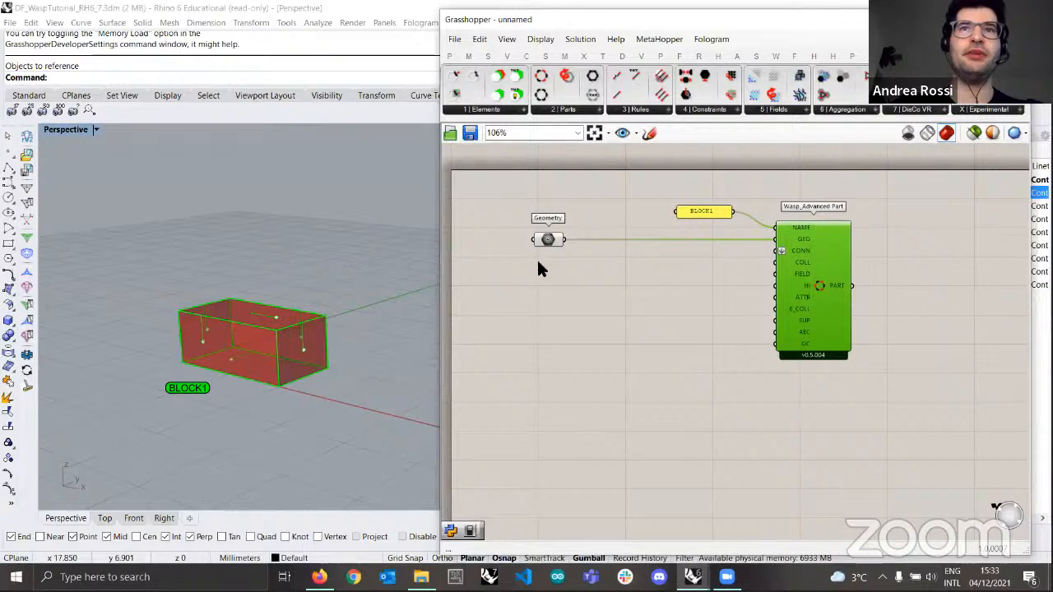
right_drag(539, 269, 564, 250)
scroll(529, 245, up, 1)
scroll(532, 248, down, 1)
right_drag(289, 393, 285, 415)
scroll(240, 341, up, 4)
shift+right_drag(328, 330, 309, 315)
right_drag(228, 307, 292, 290)
right_drag(290, 300, 172, 326)
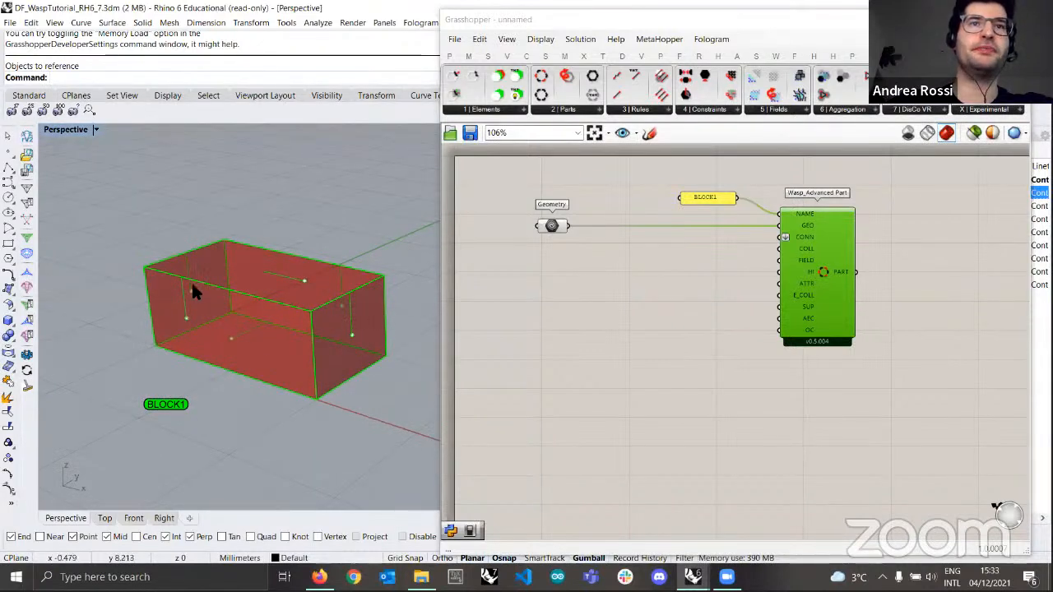
click(180, 296)
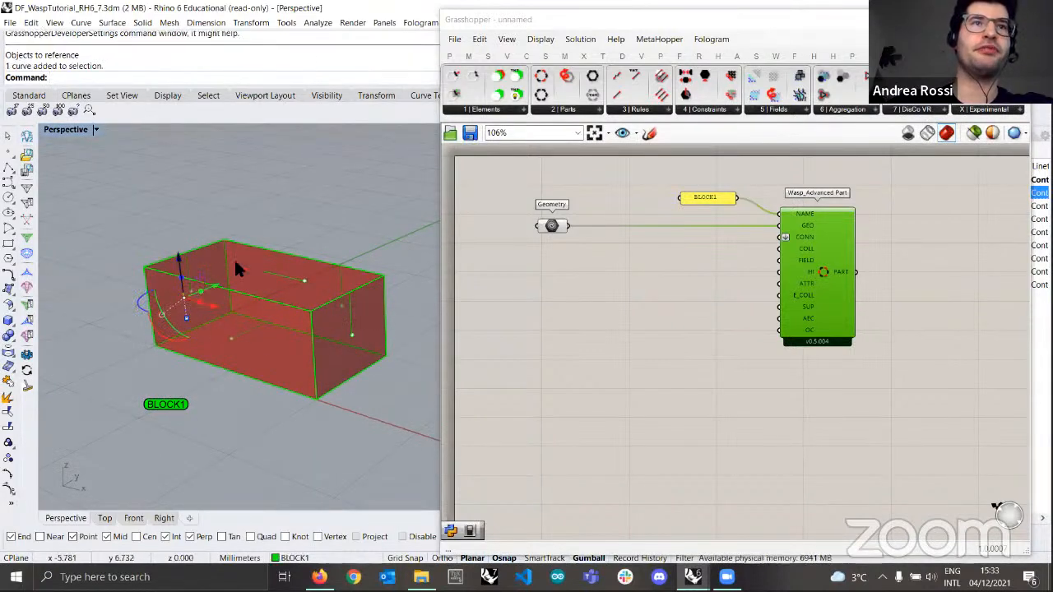
scroll(196, 319, up, 2)
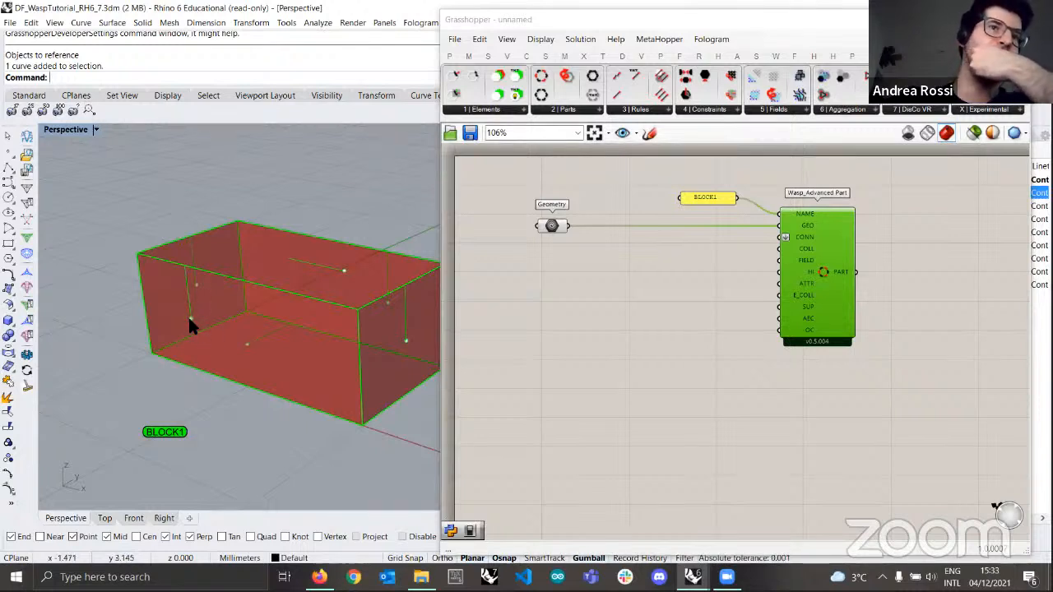
click(190, 320)
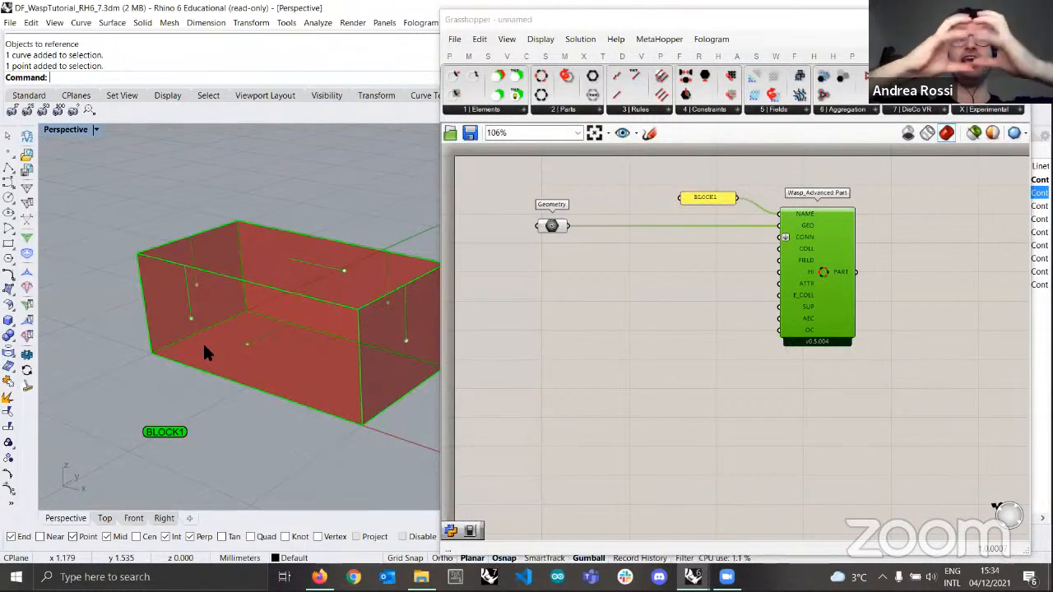
click(186, 284)
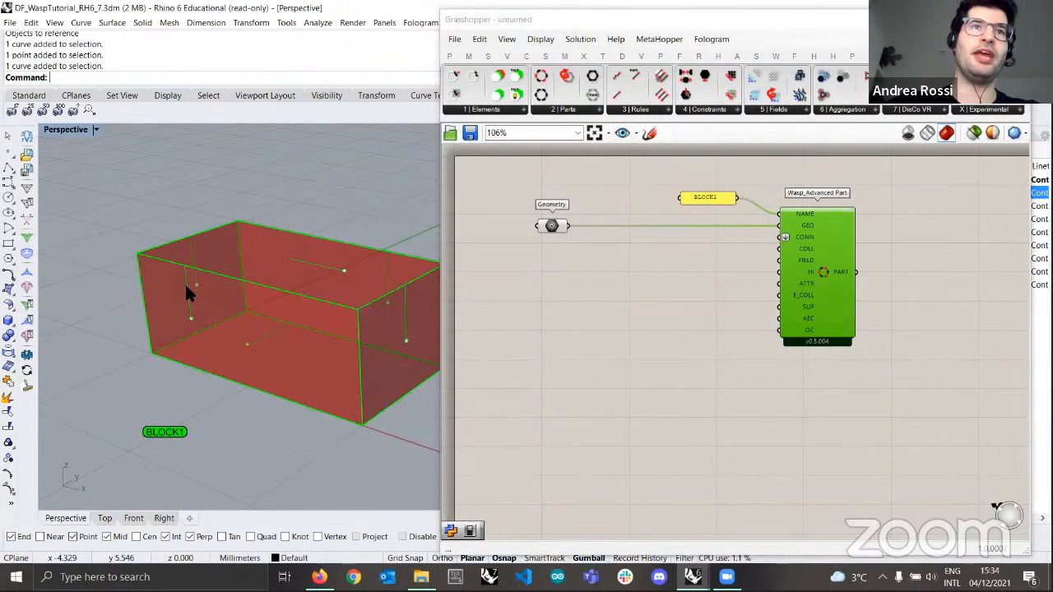
click(176, 310)
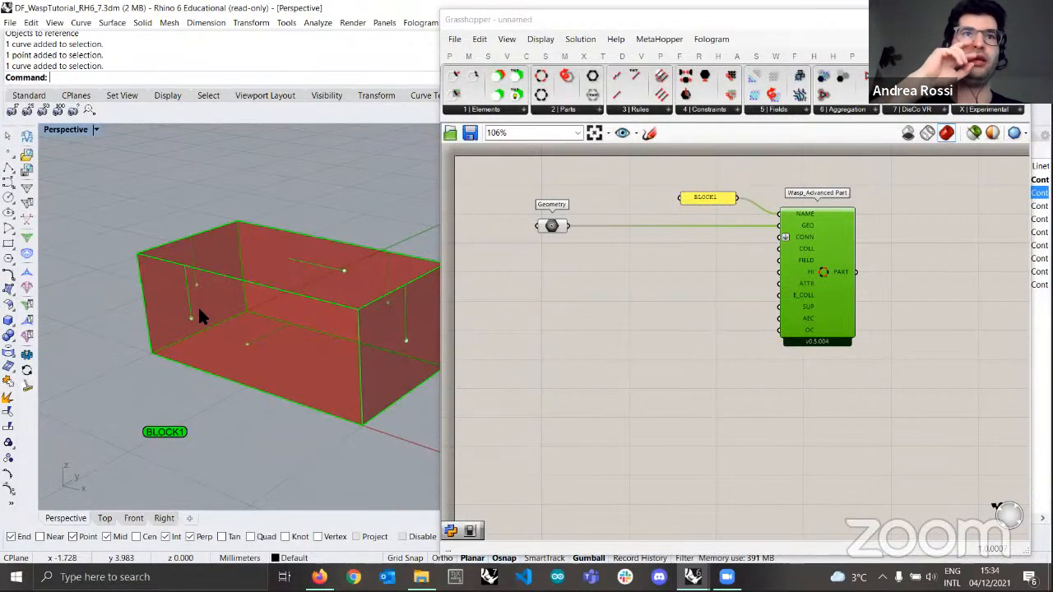
- Move the Wasp_Advanced Part component and the BLOCK1 panel further right to make room for more components
drag(830, 271, 874, 272)
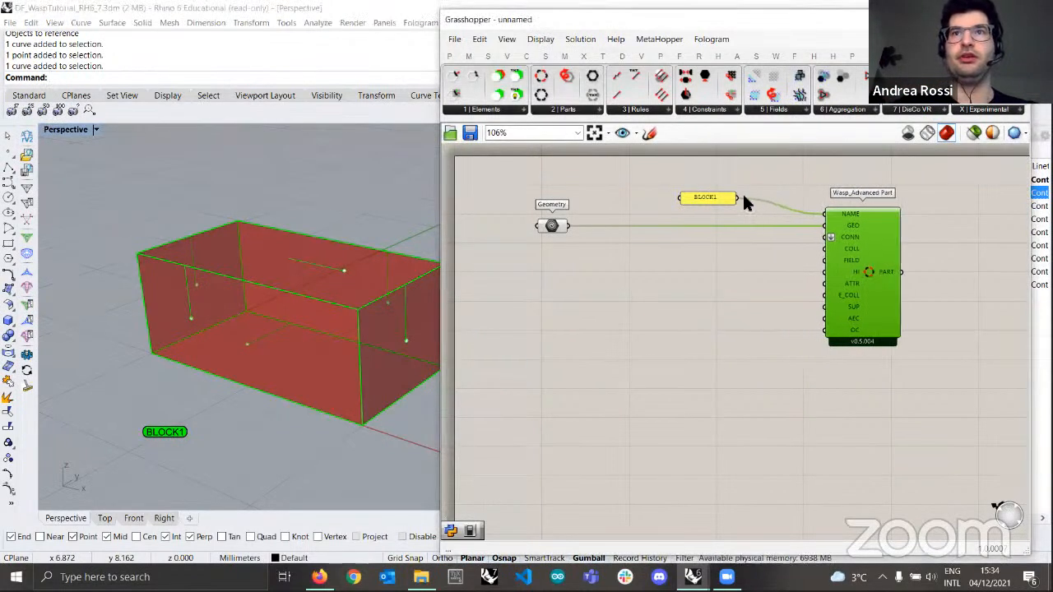
drag(715, 202, 747, 201)
scroll(561, 303, up, 1)
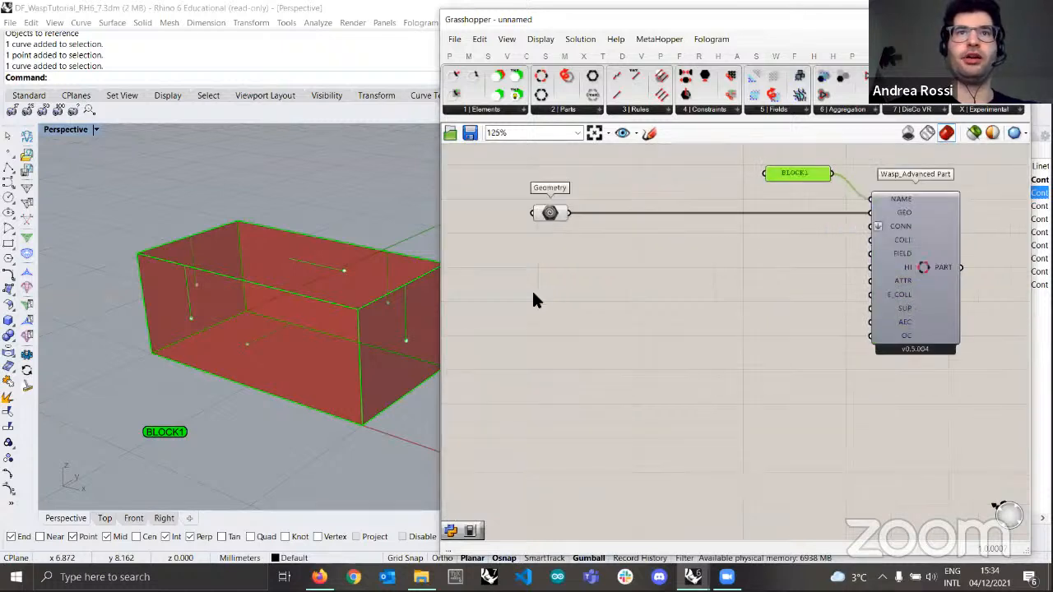
- Add a Point parameter and align it directly below the Geometry parameter
double_click(533, 294)
text(poi)
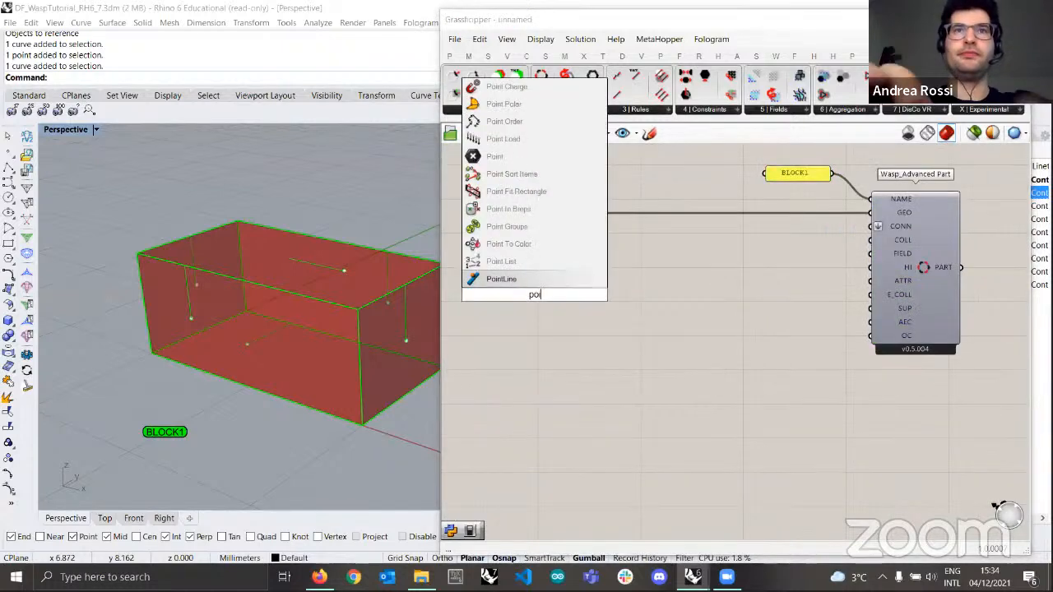
text(nt)
key(Return)
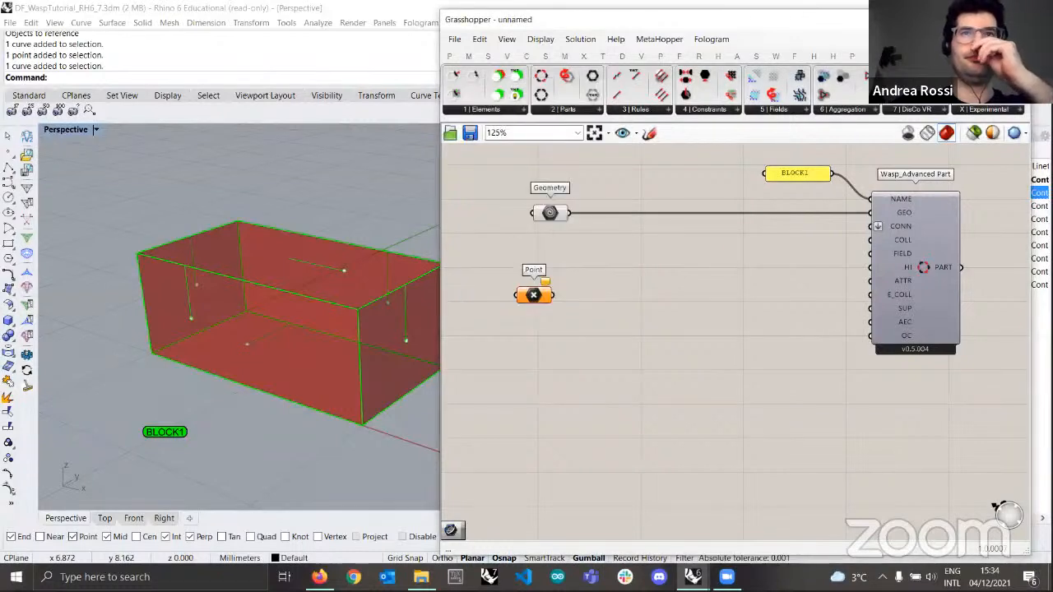
drag(548, 298, 566, 294)
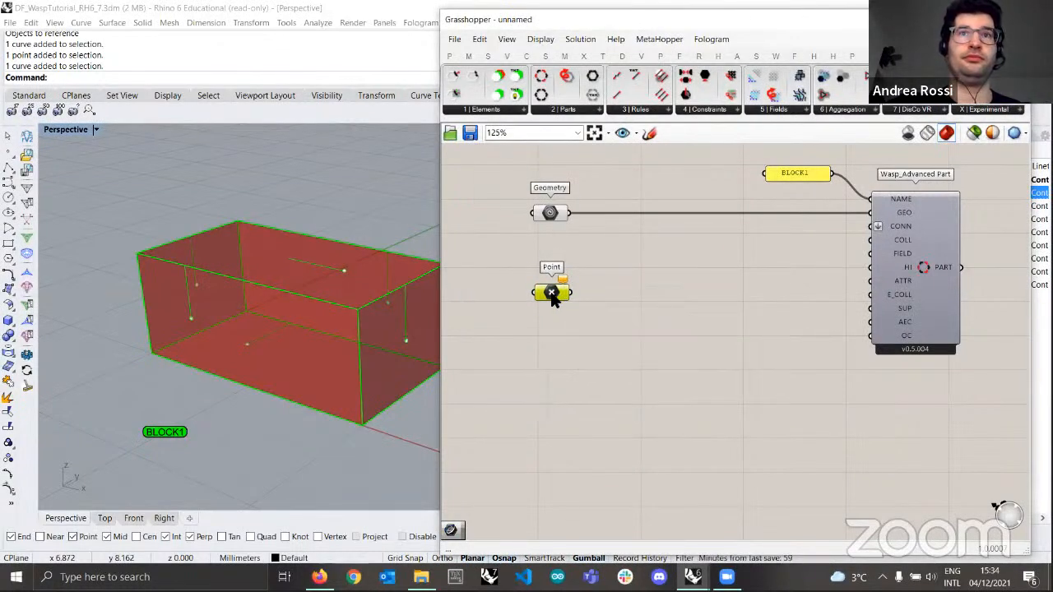
right_drag(214, 296, 290, 301)
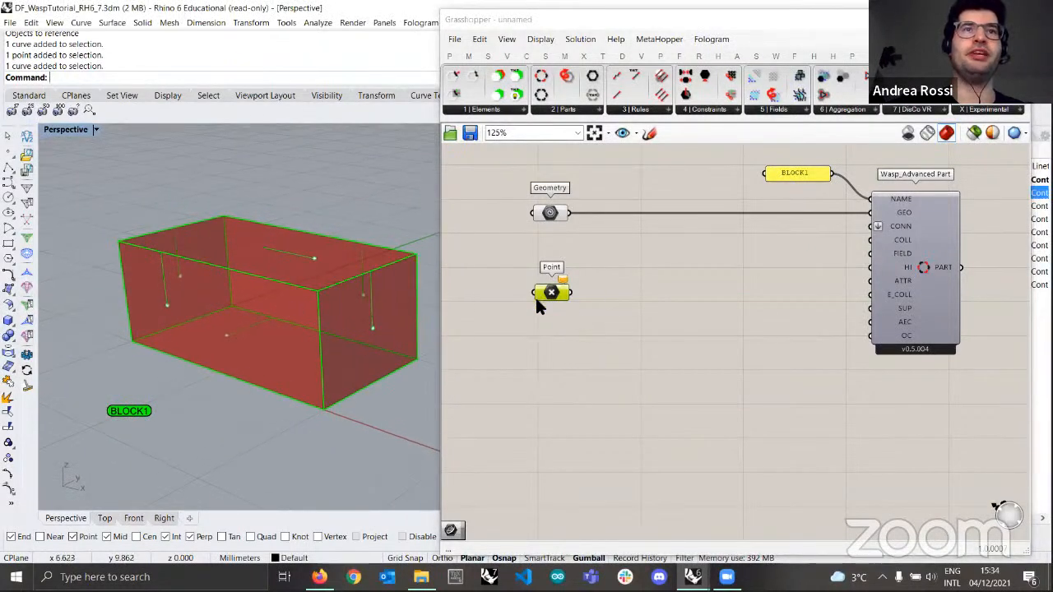
right_drag(262, 362, 219, 378)
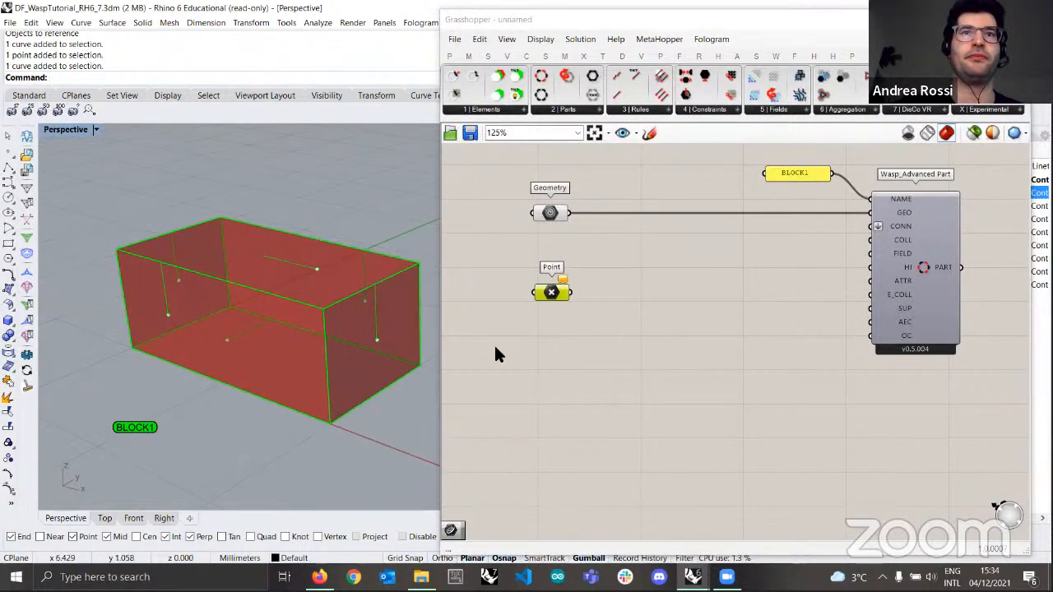
- Reference the four connection points on BLOCK1's side faces in the Point parameter, going counter-clockwise from the front long face
right_click(553, 292)
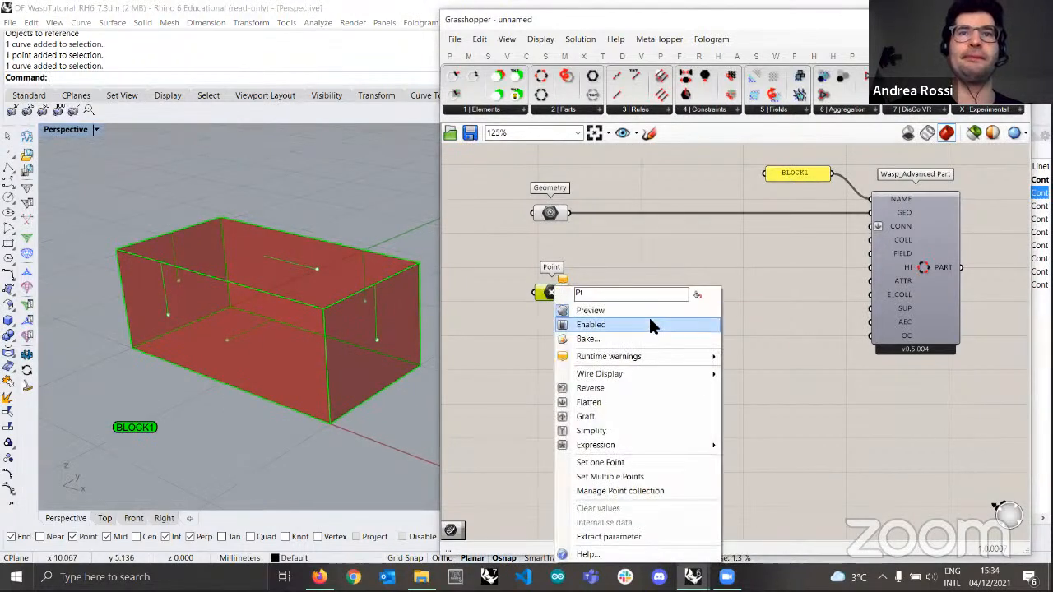
click(619, 476)
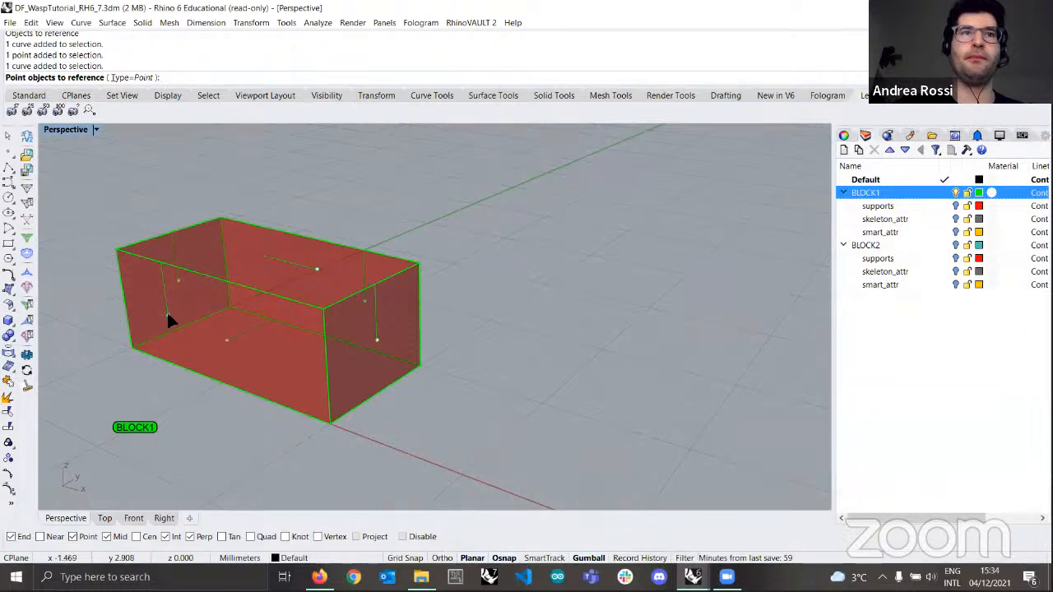
click(167, 312)
click(377, 336)
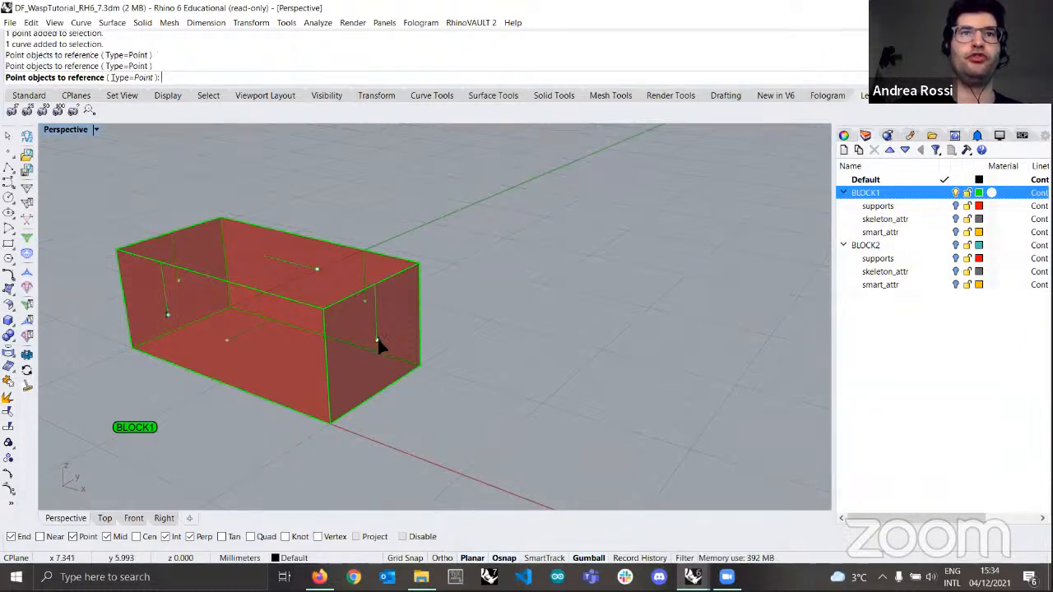
click(364, 302)
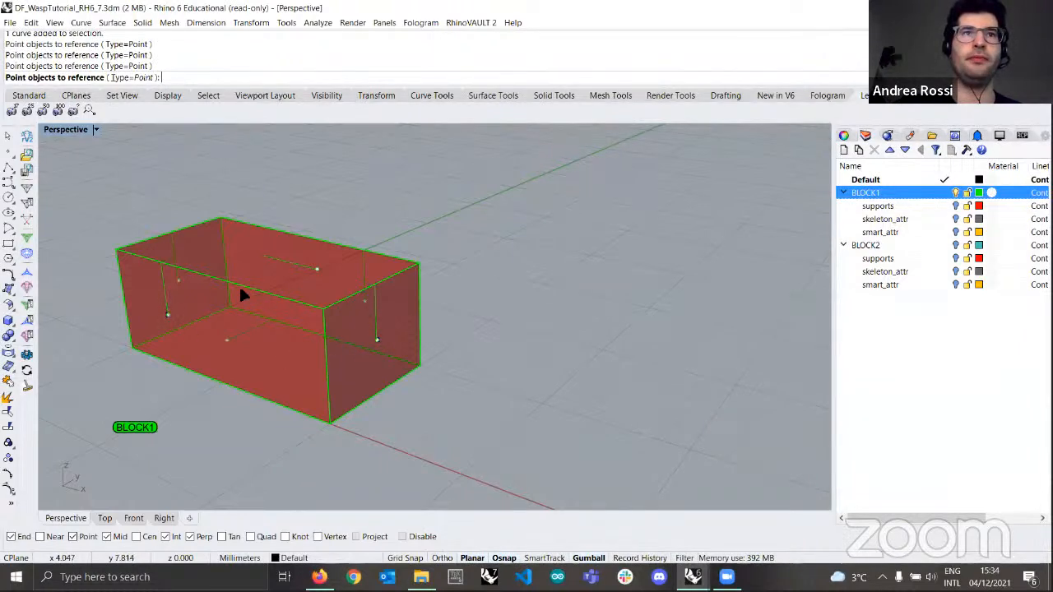
click(179, 280)
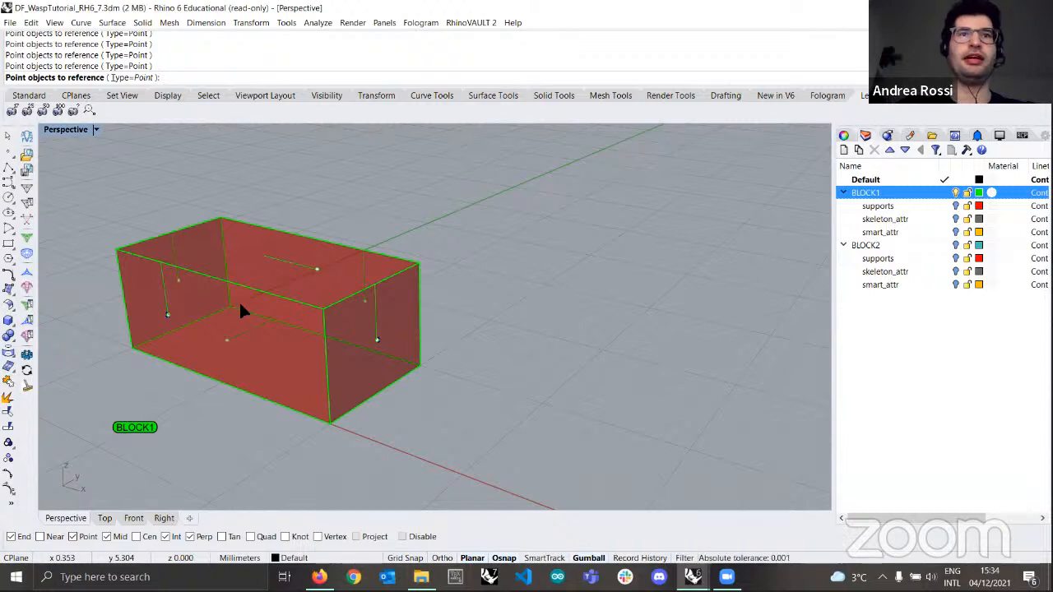
key(Return)
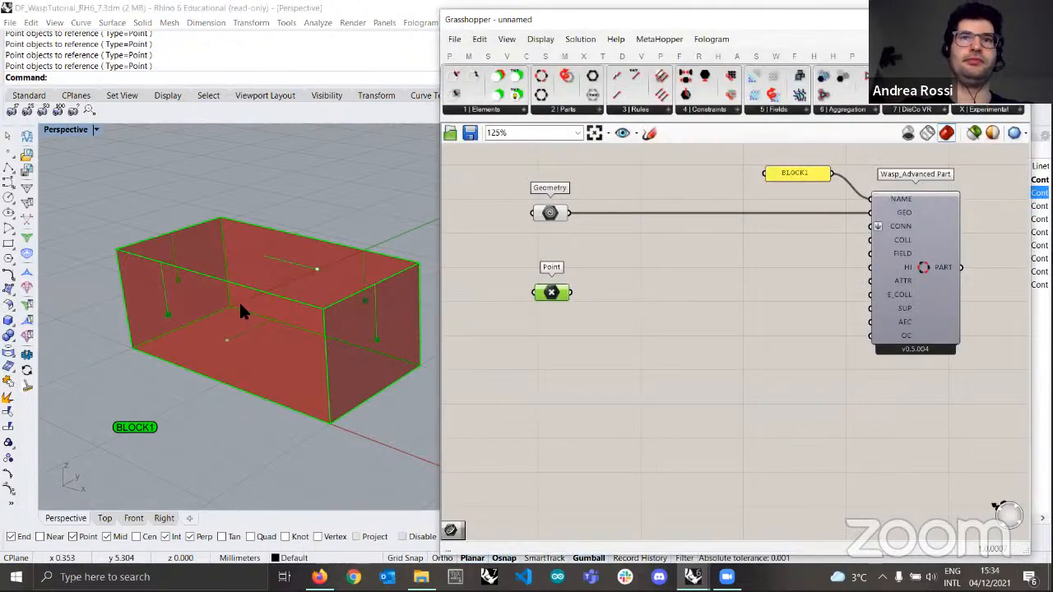
click(612, 354)
mouse_move(306, 369)
right_down()
mouse_move(303, 352)
mouse_move(302, 362)
right_up()
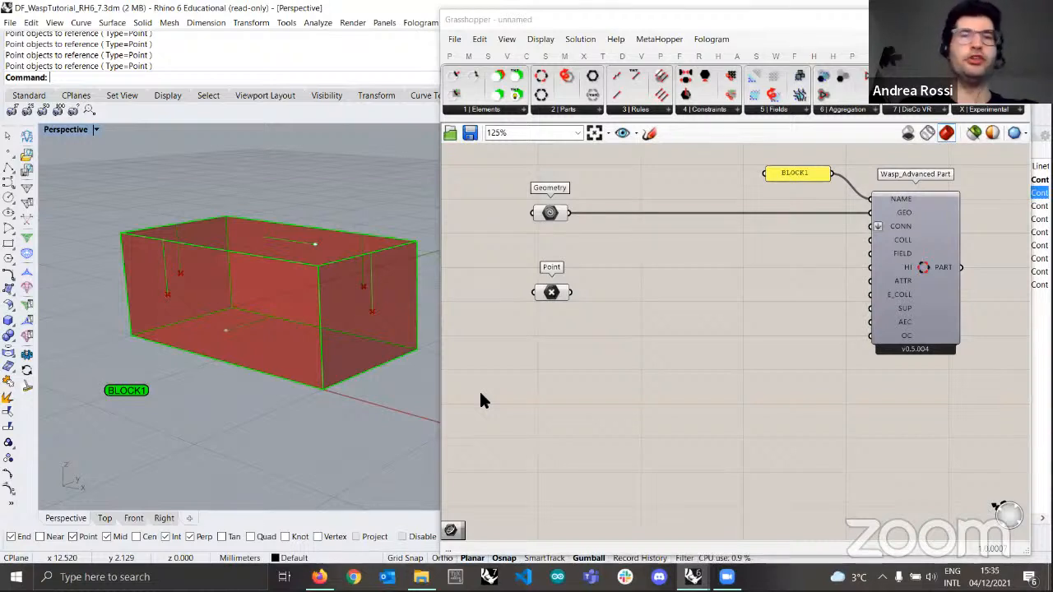
- Add a Point List component below the Point parameter and connect the points to its P input
double_click(535, 358)
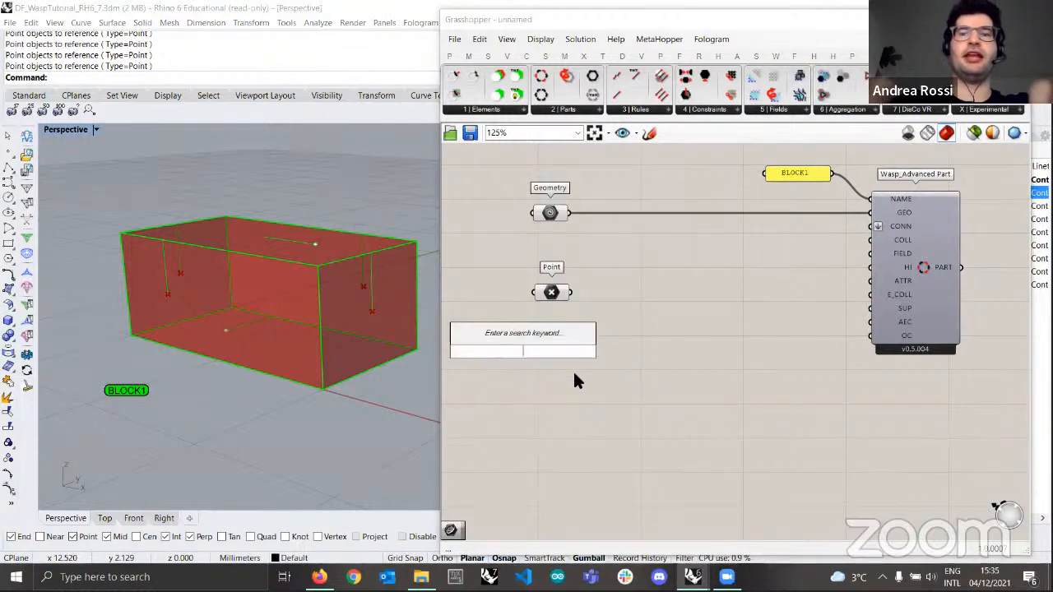
text(po)
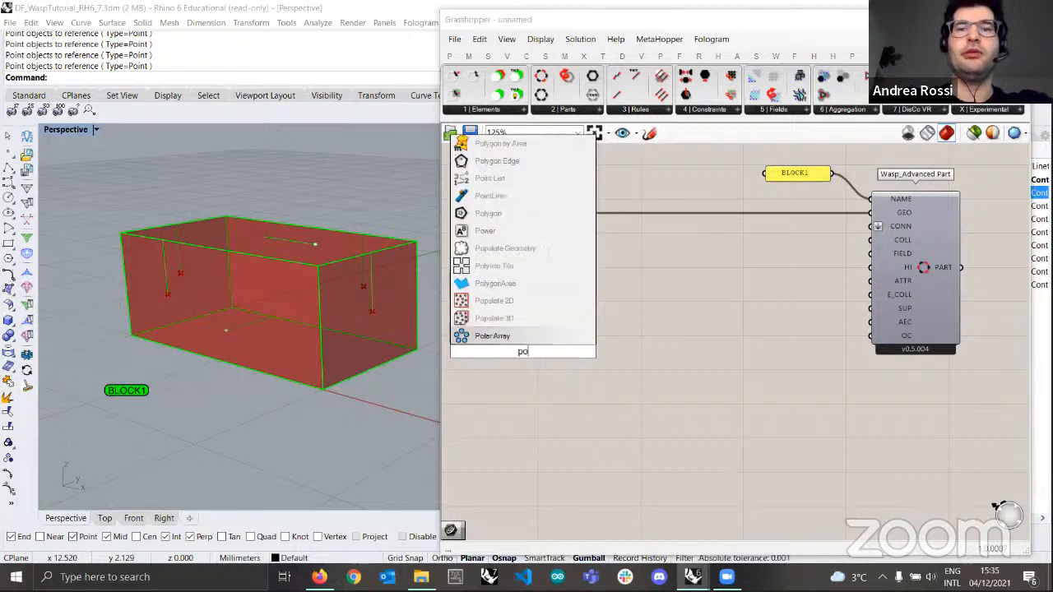
text(int list)
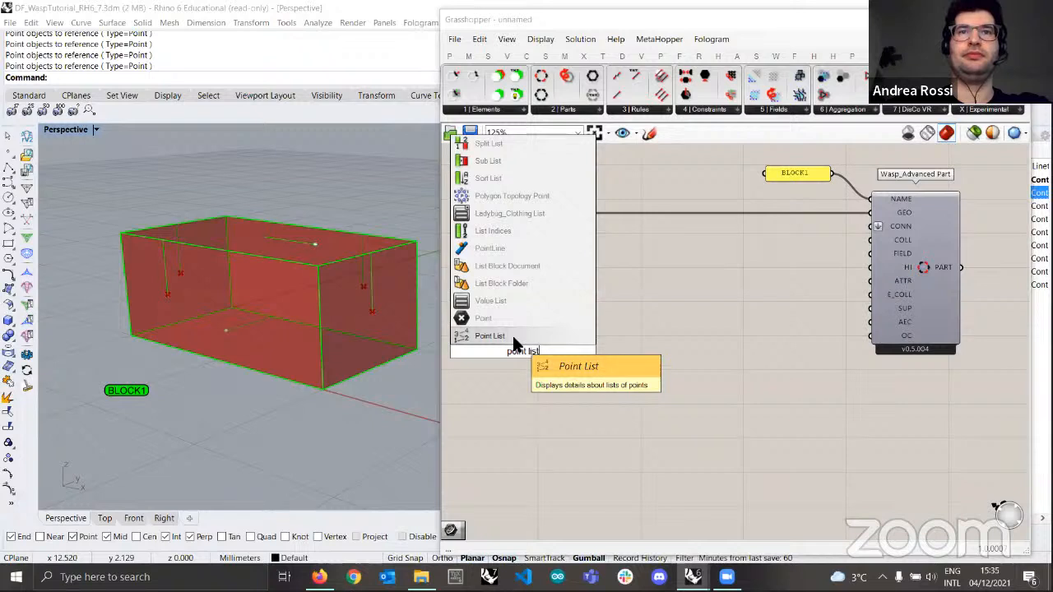
click(511, 336)
drag(527, 352, 511, 351)
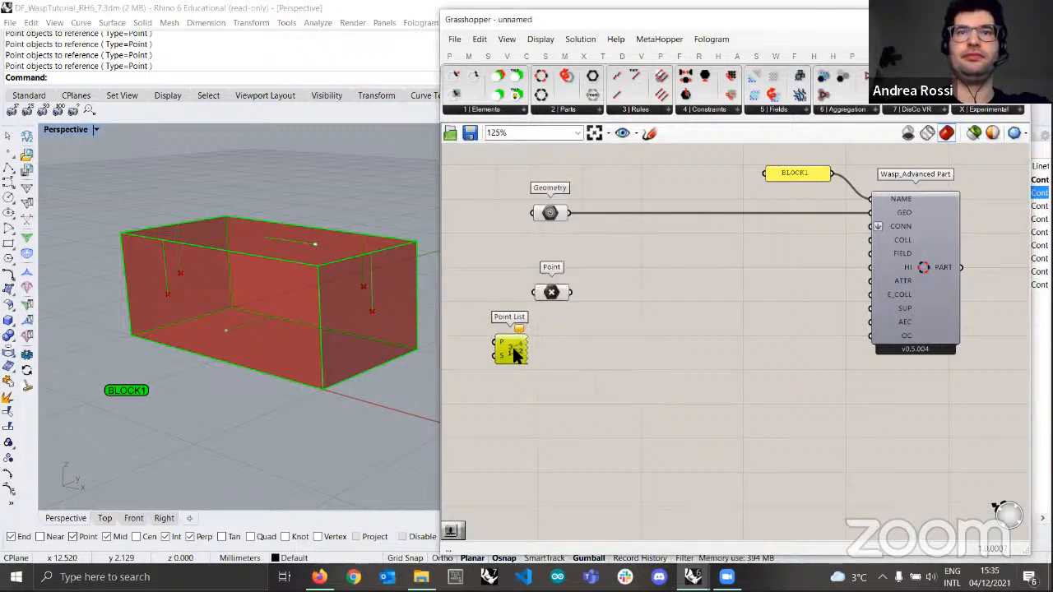
drag(569, 294, 492, 344)
click(576, 365)
right_drag(544, 364, 597, 365)
- Add a number slider with value 1, connect it to the S input of Point List, and review the order of the numbered points
double_click(459, 361)
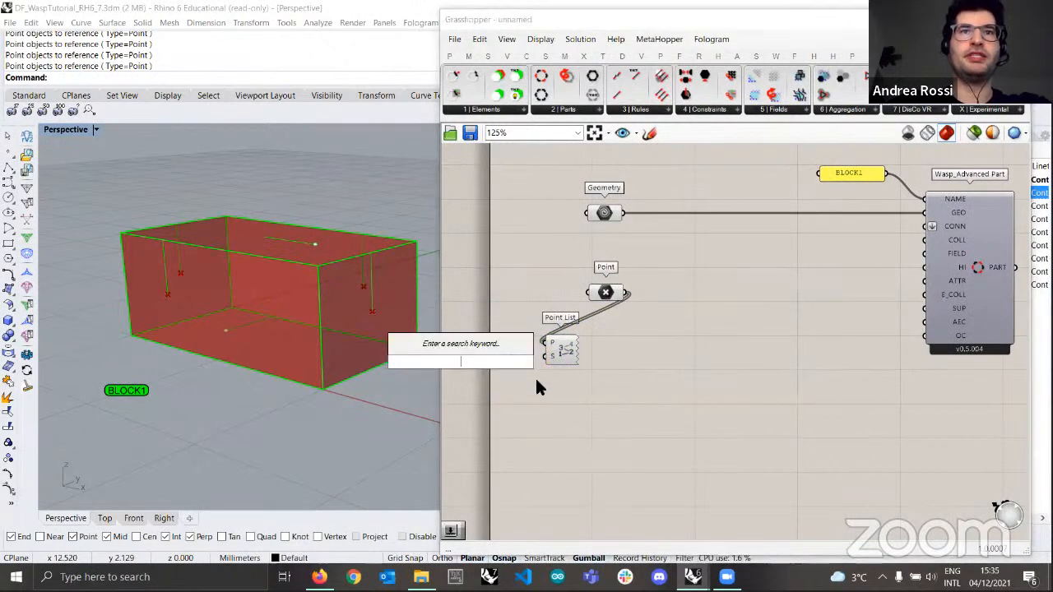
text(1)
key(Return)
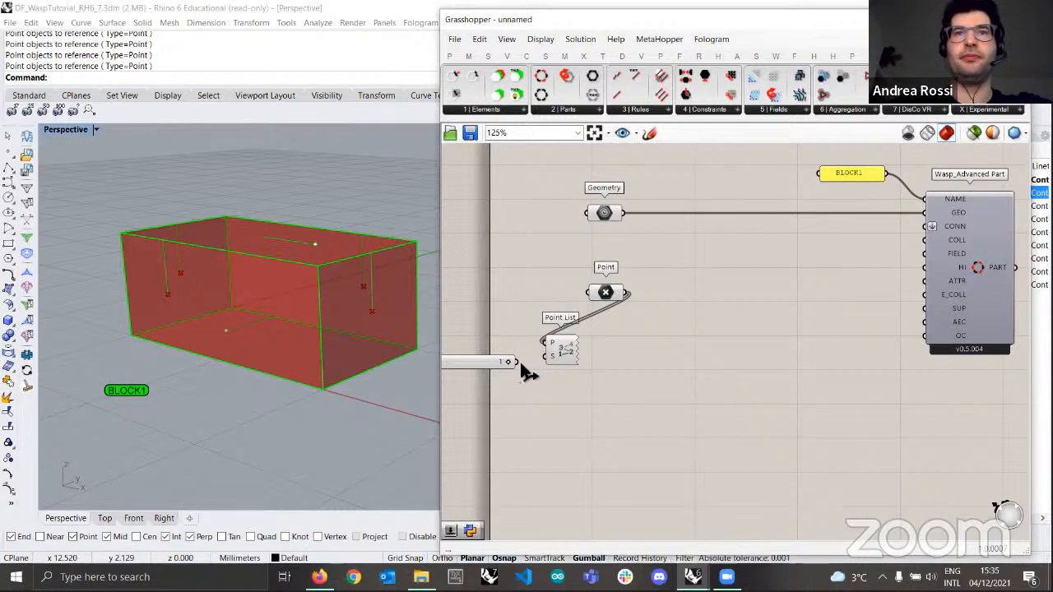
drag(544, 355, 502, 351)
click(565, 353)
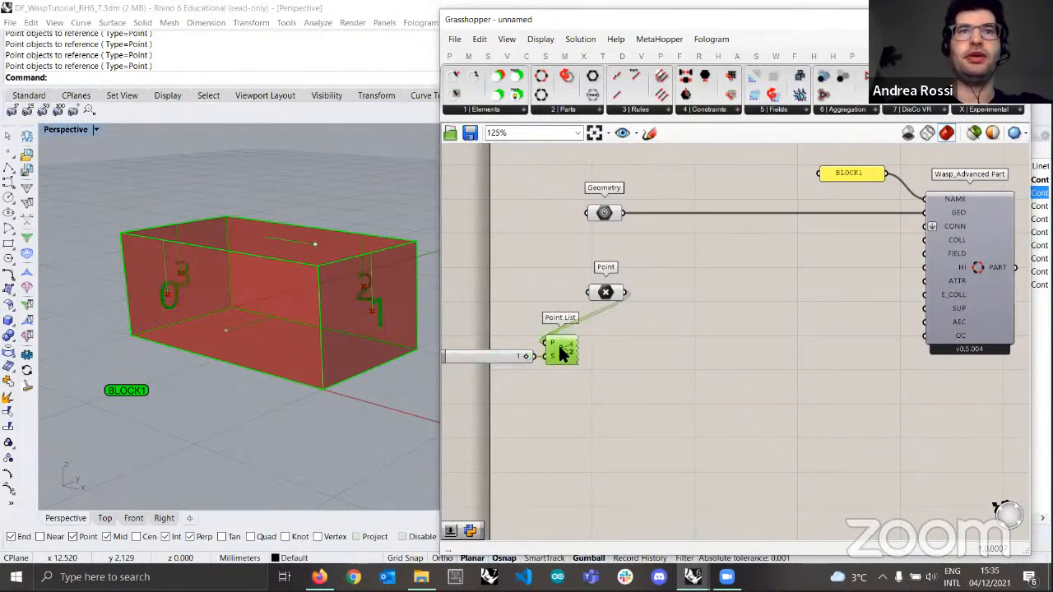
click(474, 323)
mouse_move(177, 350)
right_down()
mouse_move(195, 341)
mouse_move(186, 331)
right_up()
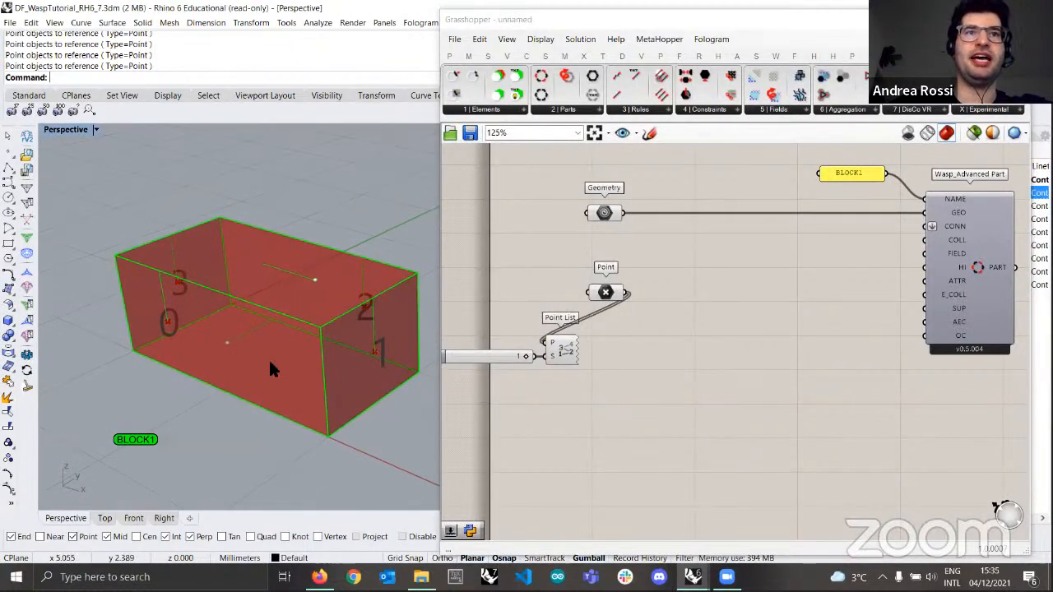
right_drag(258, 364, 348, 381)
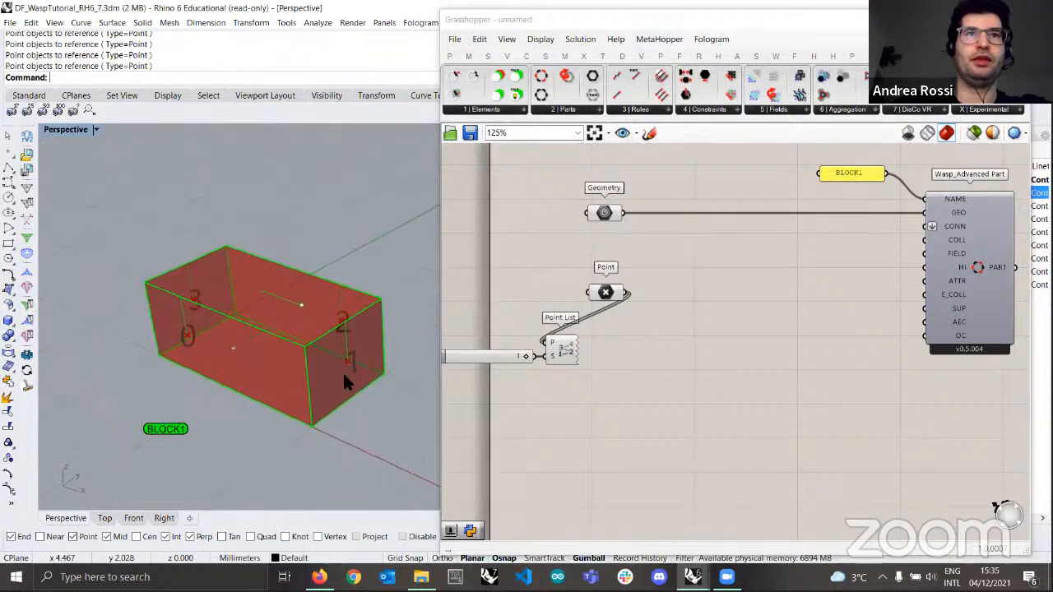
click(615, 293)
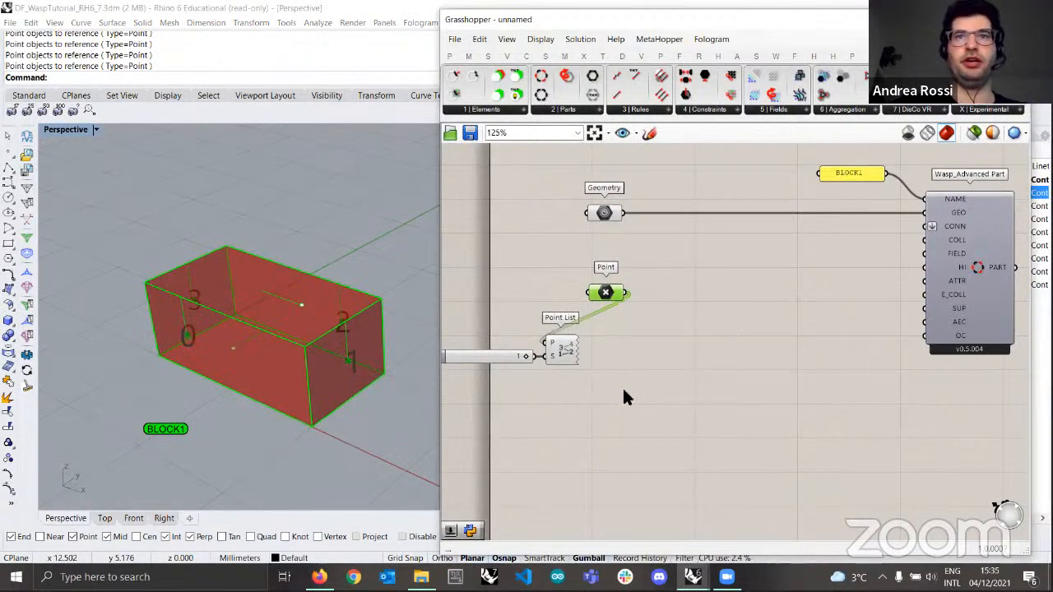
right_drag(274, 343, 310, 314)
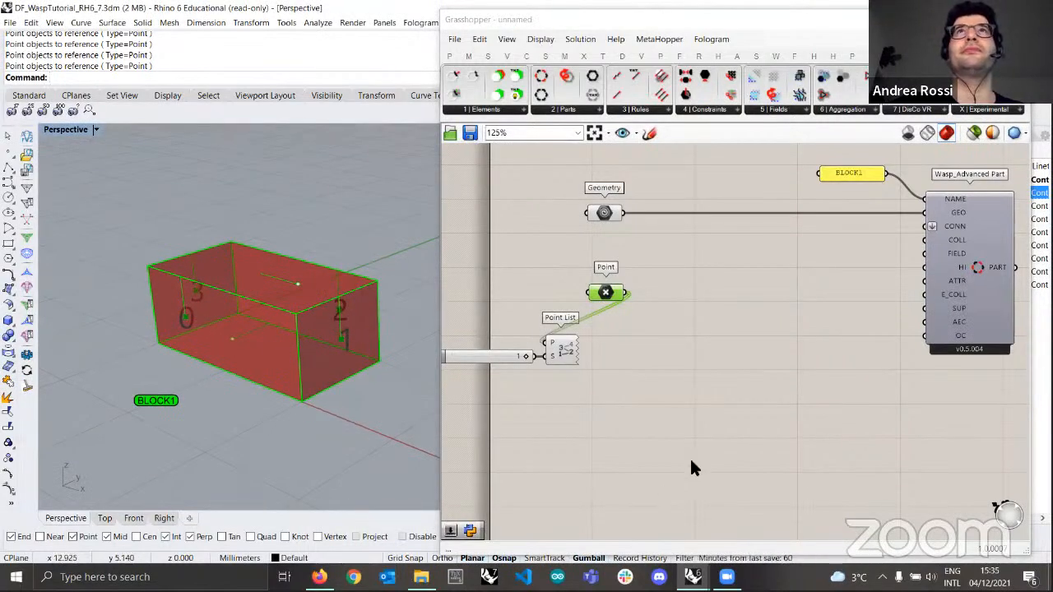
- Add a Curve parameter directly below the Point parameter, moving Point List and its slider aside to make room
double_click(598, 381)
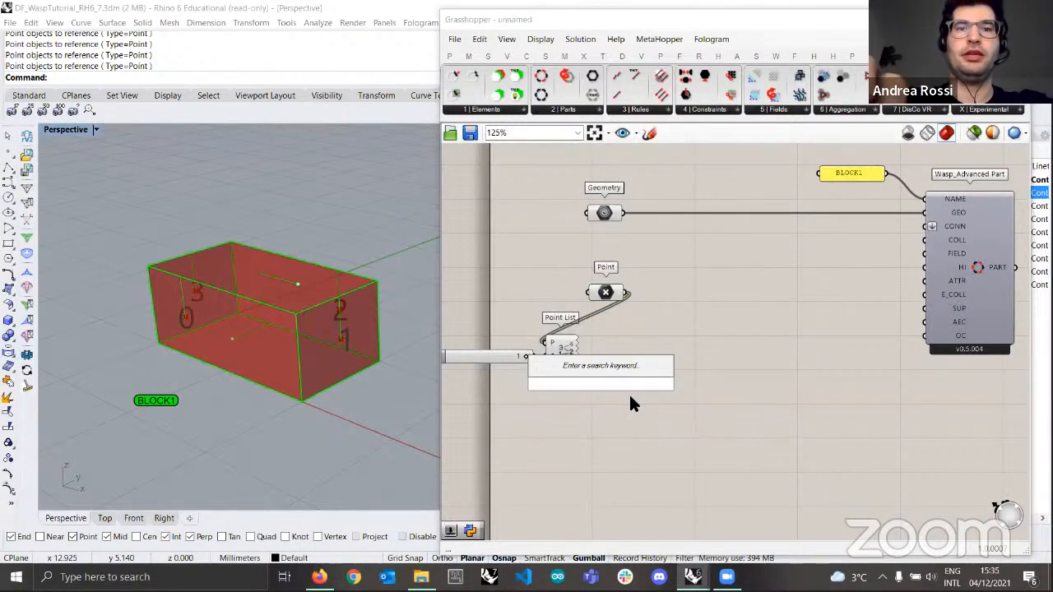
text(curve)
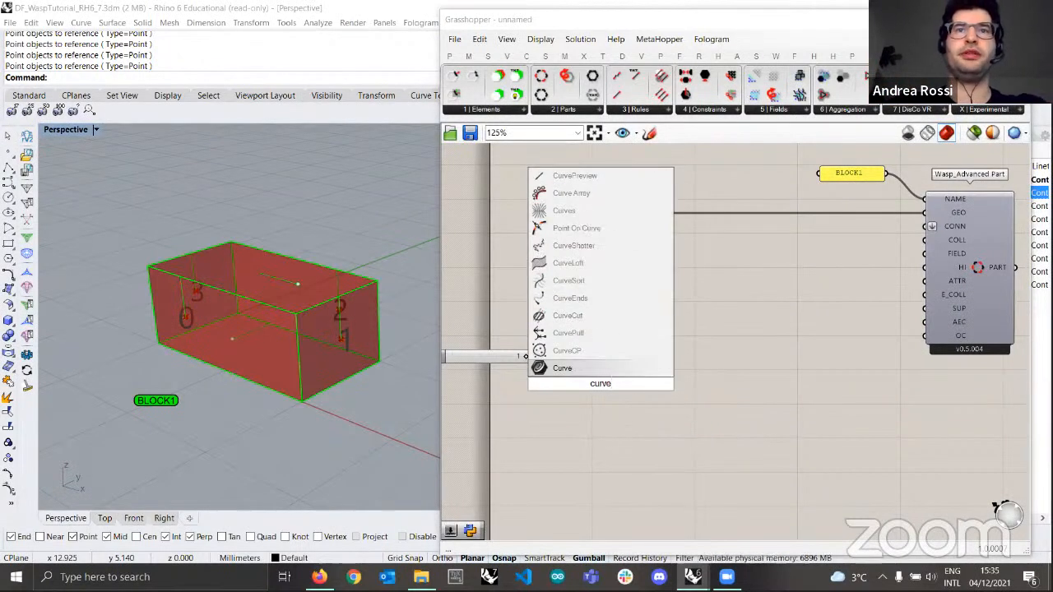
click(566, 366)
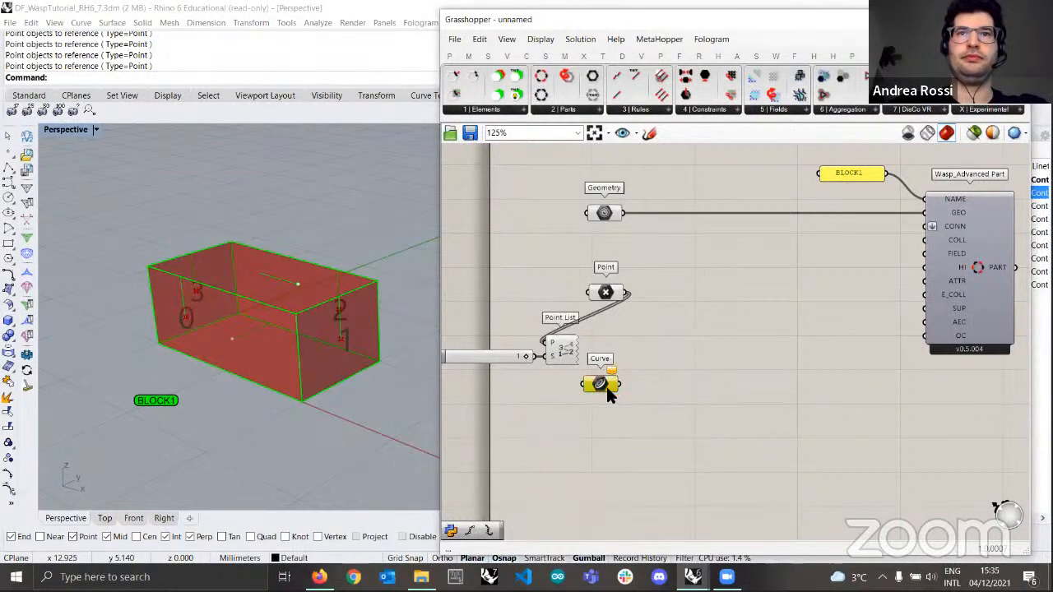
drag(608, 390, 489, 334)
drag(562, 349, 543, 349)
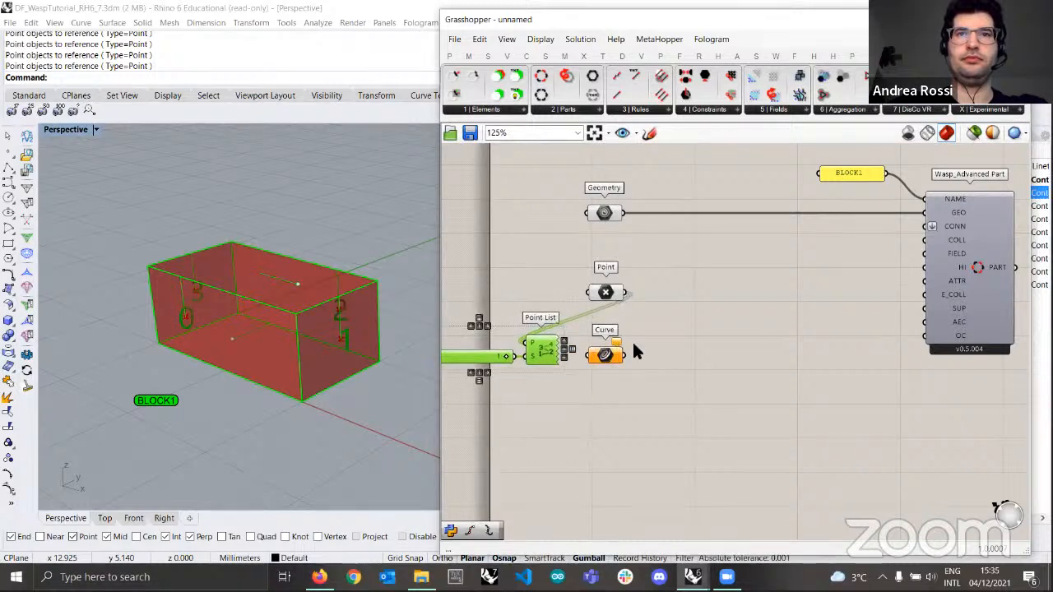
drag(611, 353, 611, 340)
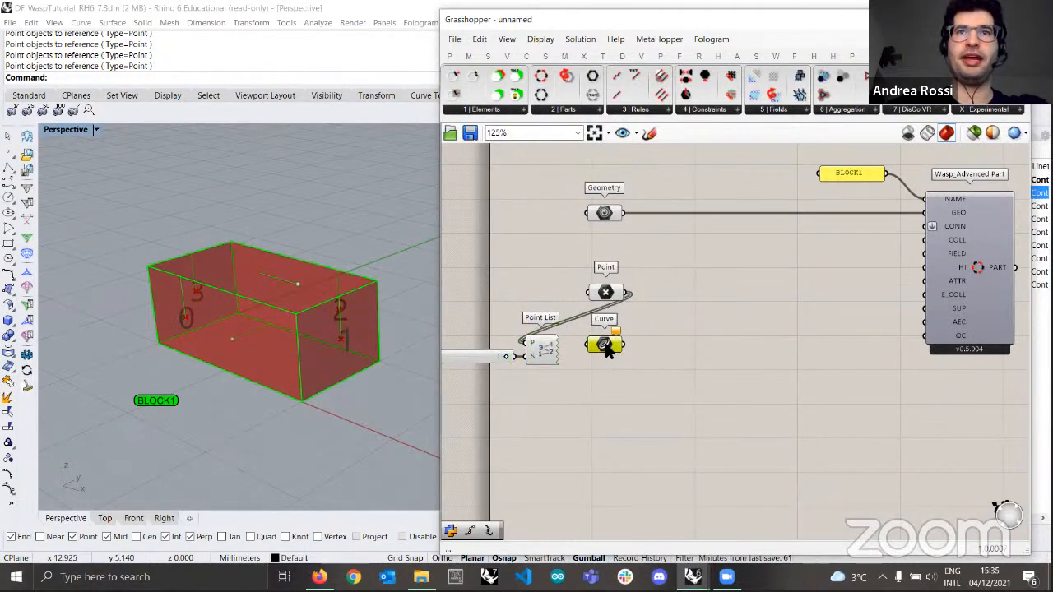
- Reference the four direction lines on BLOCK1's side faces in the Curve parameter, in the same order as points 0 to 3
right_click(607, 347)
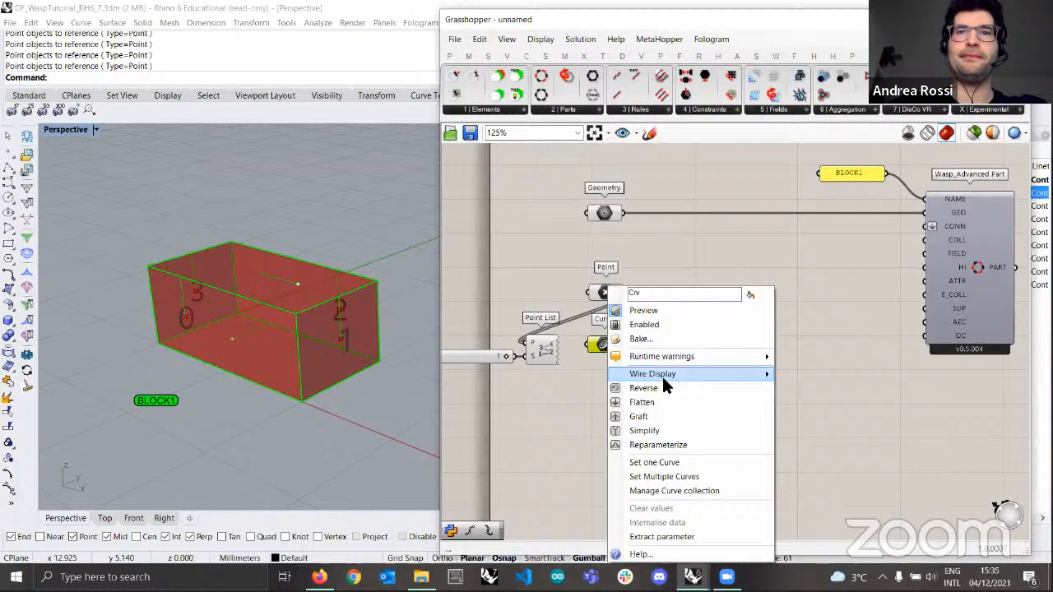
click(677, 477)
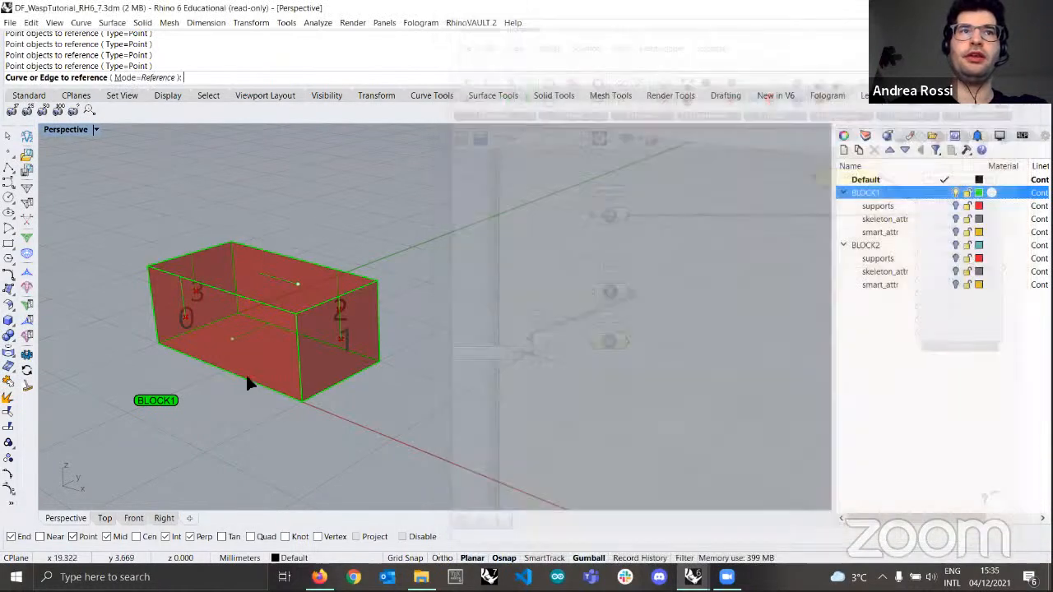
click(179, 293)
right_drag(412, 352, 359, 319)
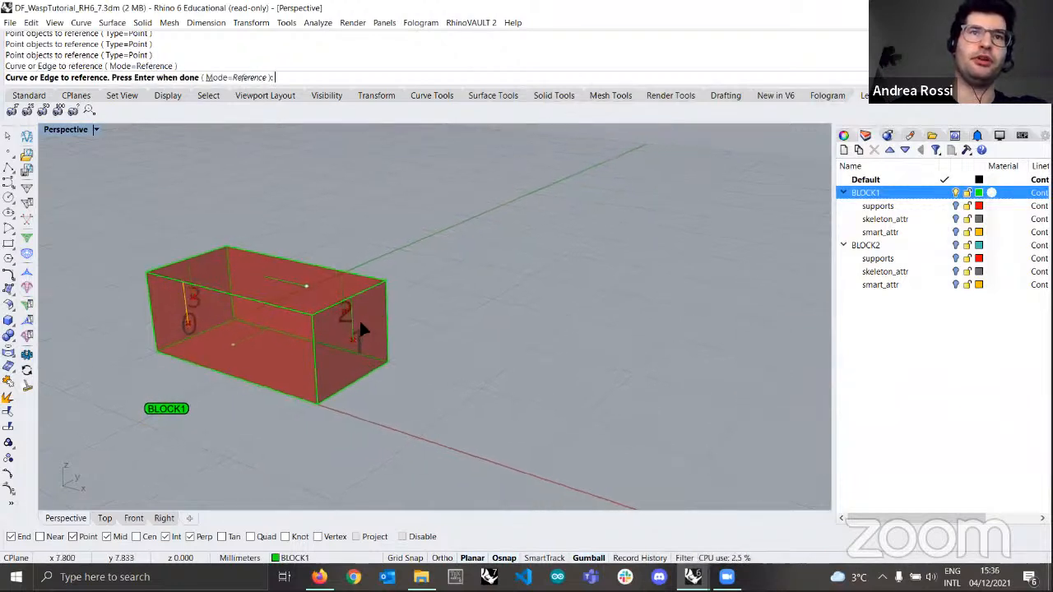
click(349, 313)
click(342, 282)
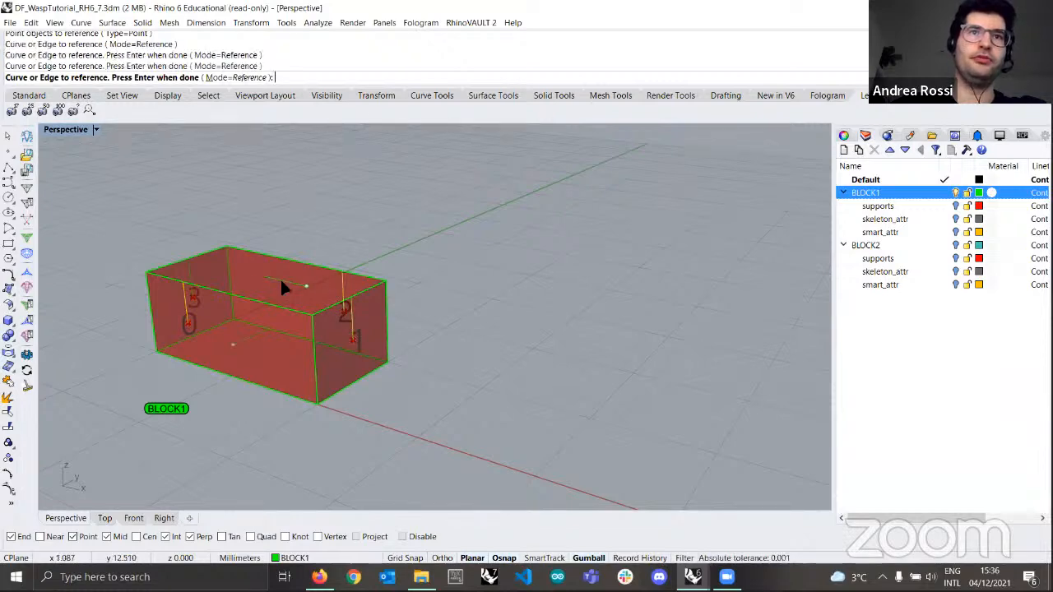
click(189, 270)
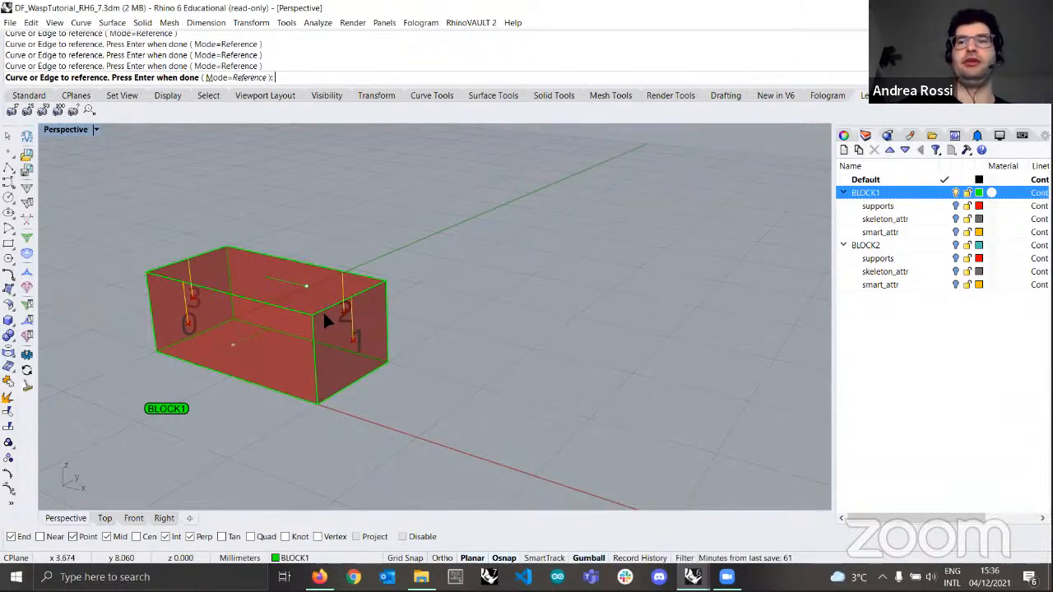
key(Return)
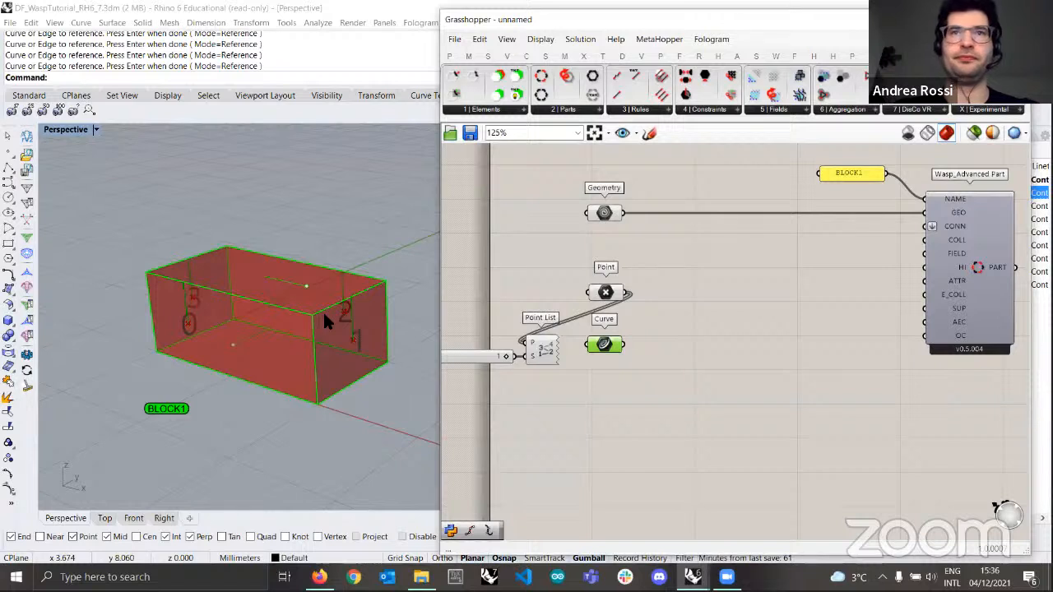
drag(598, 343, 598, 345)
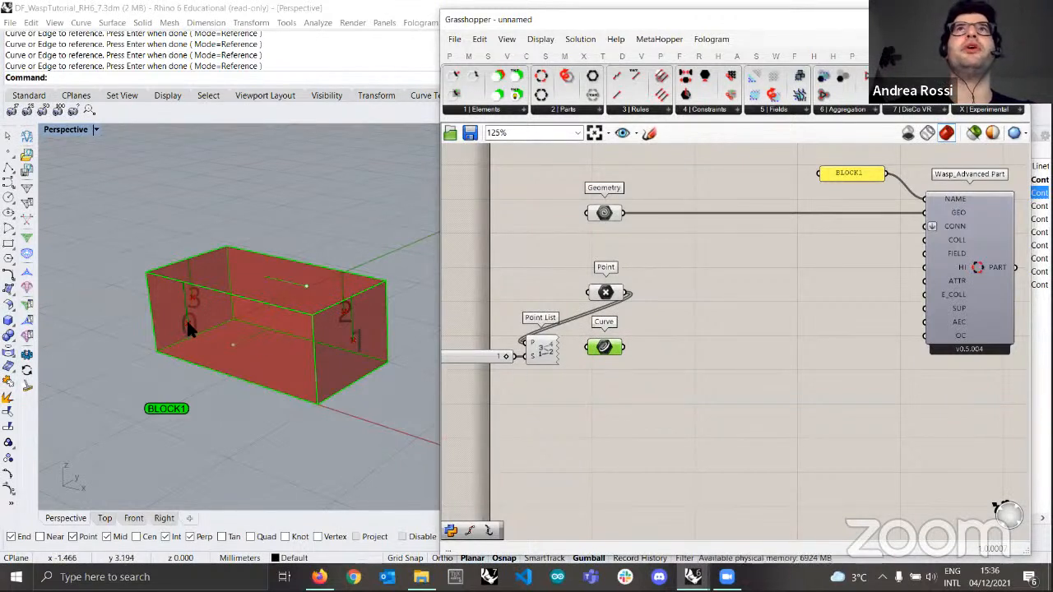
right_drag(351, 329, 355, 333)
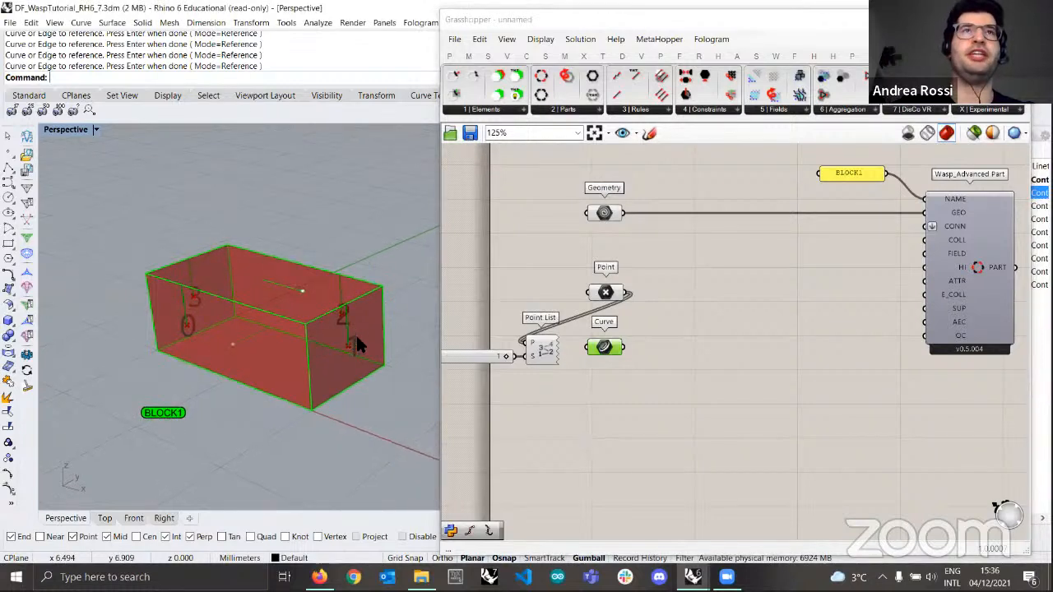
right_drag(365, 376, 393, 380)
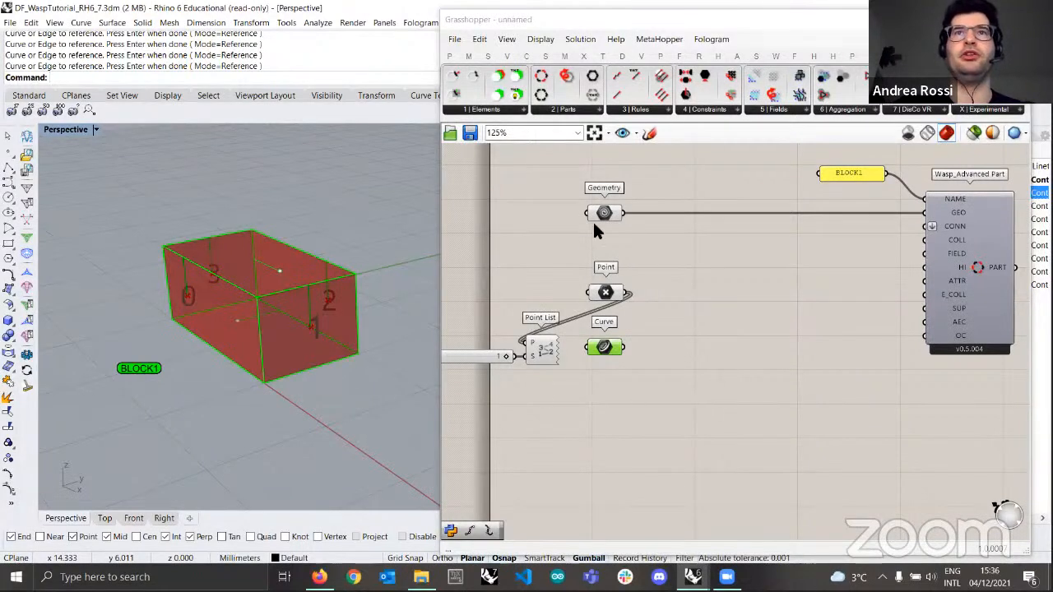
- Add a Wasp_Connection From Direction component between the Point and Curve parameters and Wasp_Advanced Part
click(508, 114)
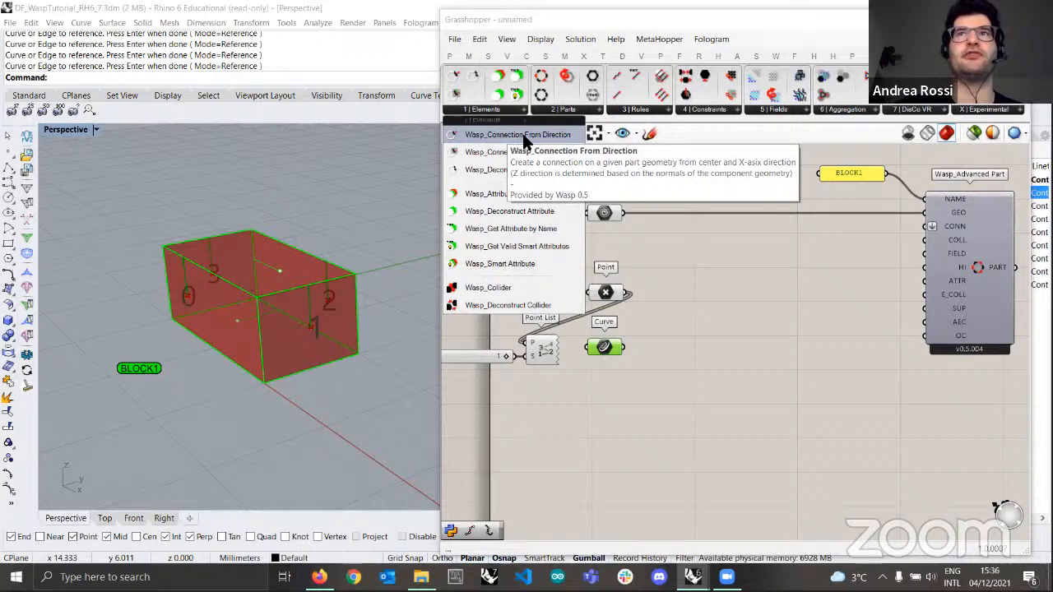
drag(525, 138, 744, 322)
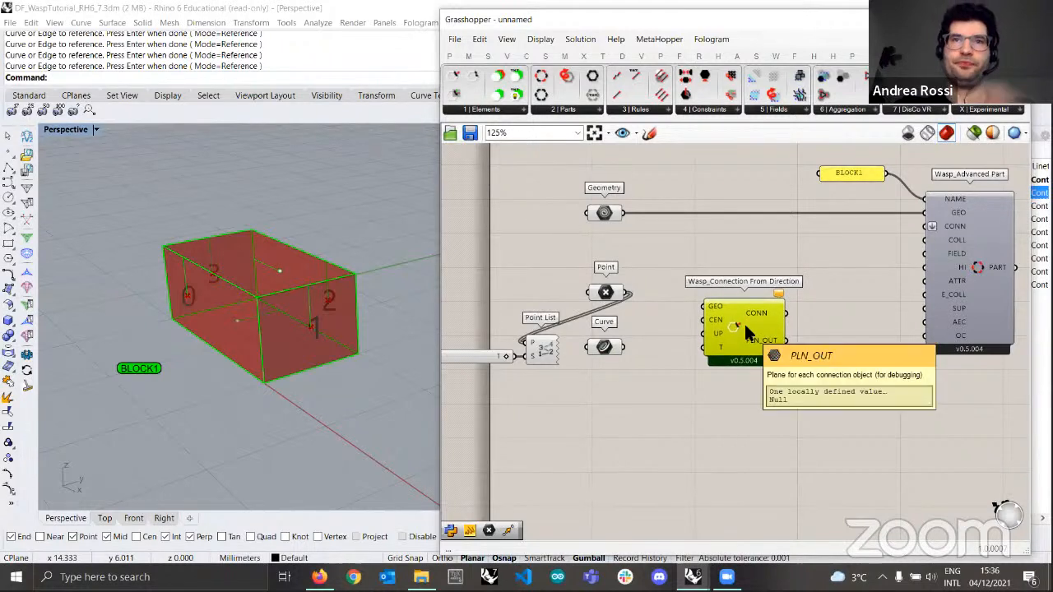
mouse_move(227, 327)
right_down()
mouse_move(237, 338)
mouse_move(246, 330)
right_up()
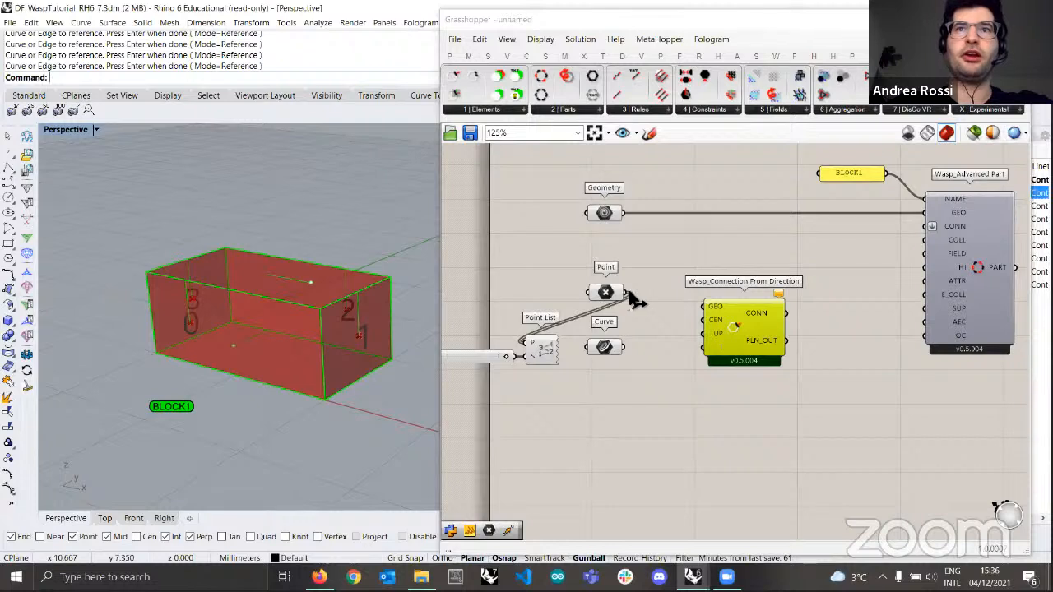
- Connect Geometry to GEO, Point to CEN and Curve to UP of Wasp_Connection From Direction, and align the component with its inputs
drag(628, 217, 705, 306)
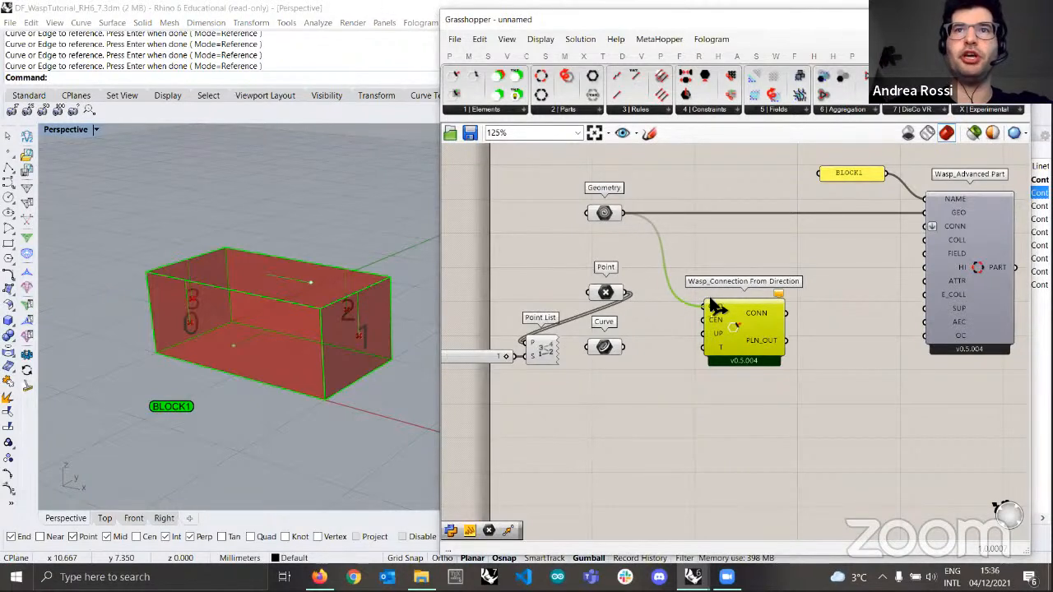
drag(757, 338, 752, 313)
drag(626, 292, 738, 298)
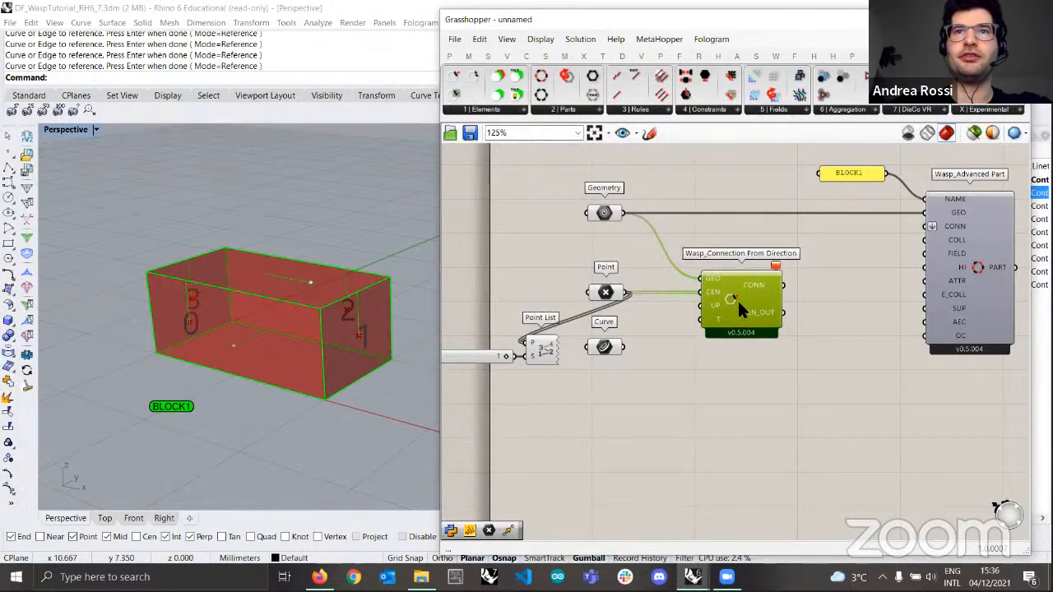
click(611, 297)
click(653, 339)
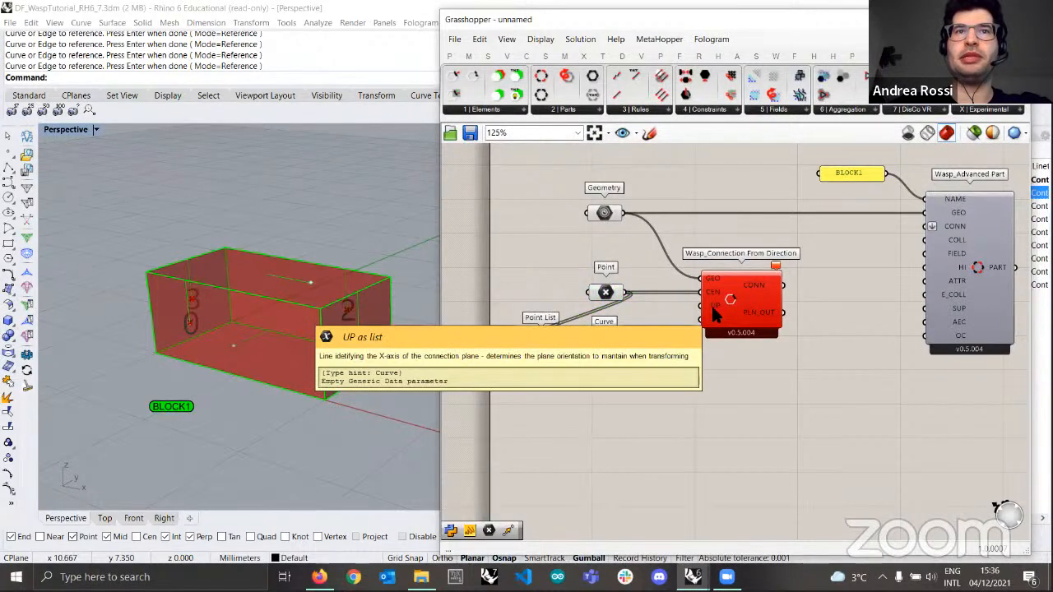
drag(623, 346, 696, 315)
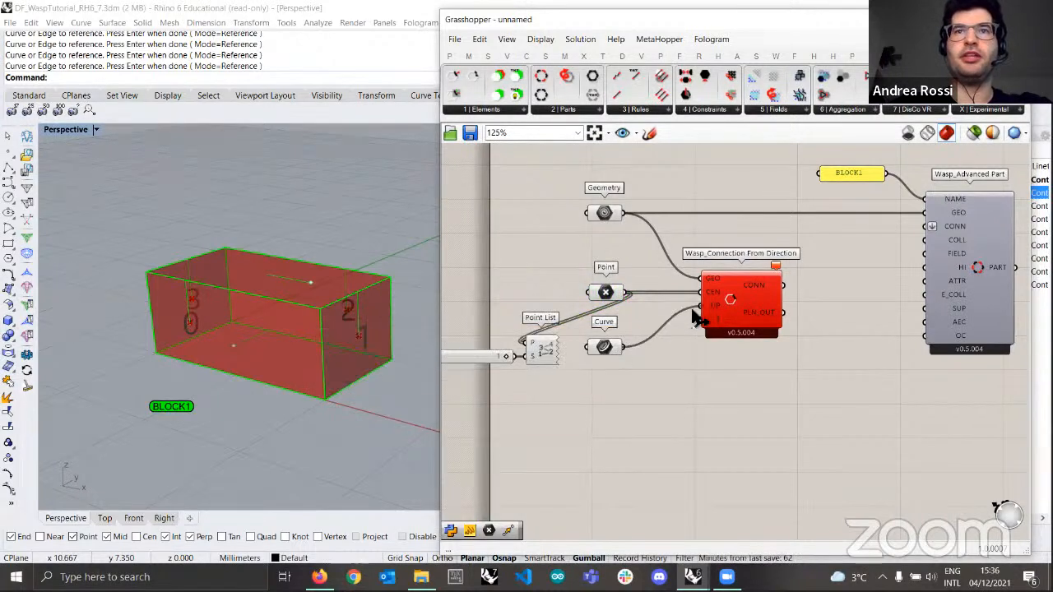
click(730, 310)
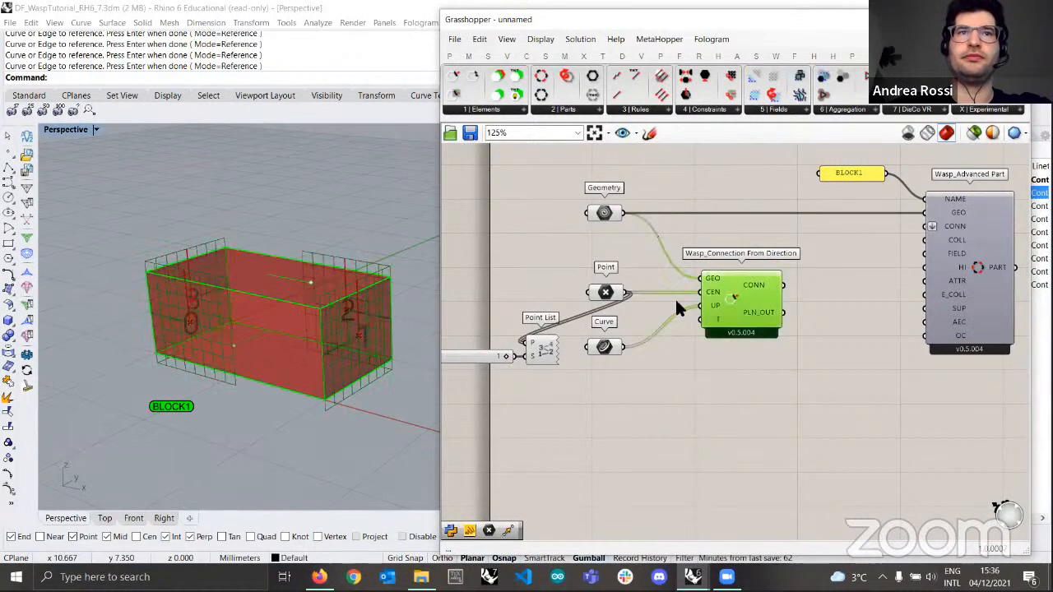
mouse_move(294, 313)
right_down()
mouse_move(277, 362)
mouse_move(298, 302)
right_up()
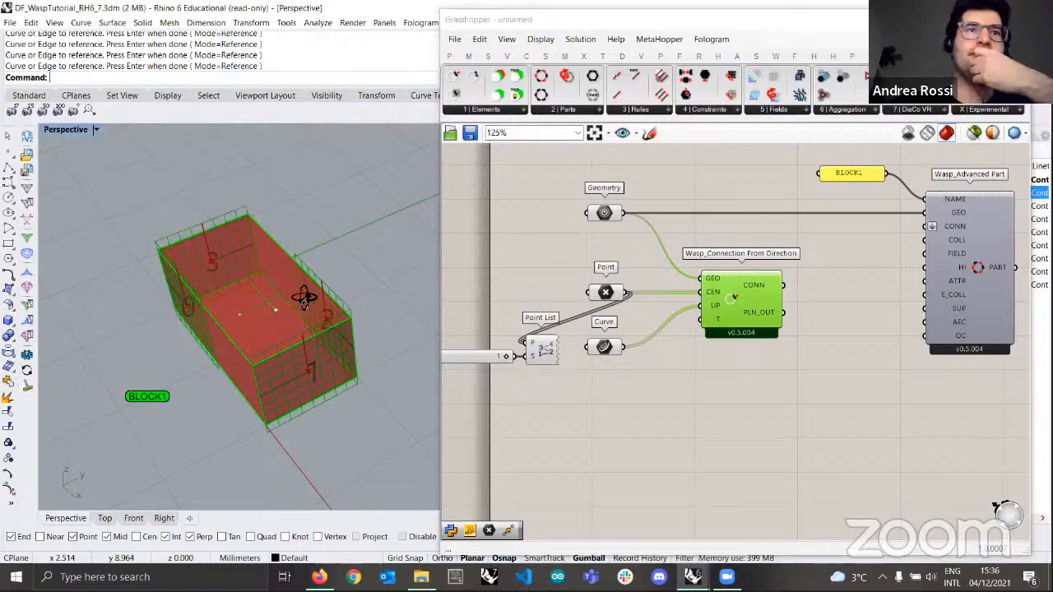
right_drag(302, 301, 337, 353)
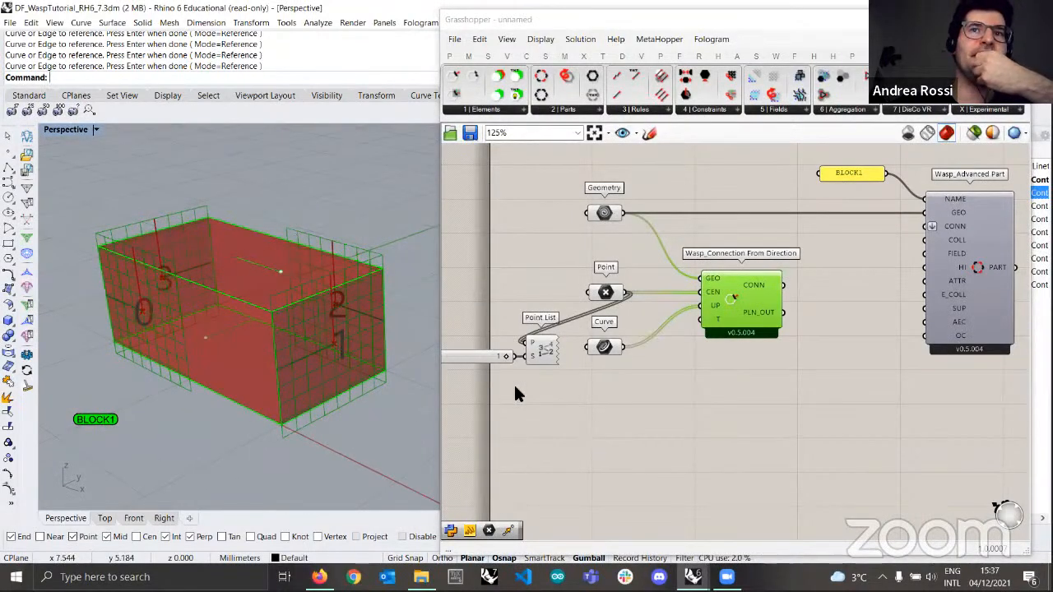
drag(743, 326, 740, 368)
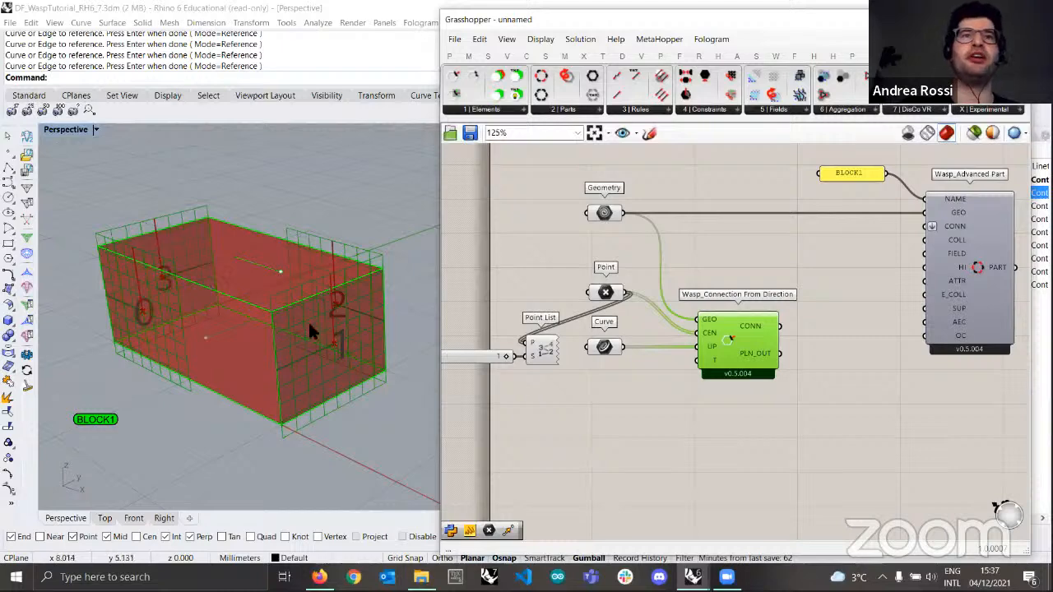
- Set the preview plane size to 2 and check the connection planes on the block's side faces
right_drag(310, 323, 324, 289)
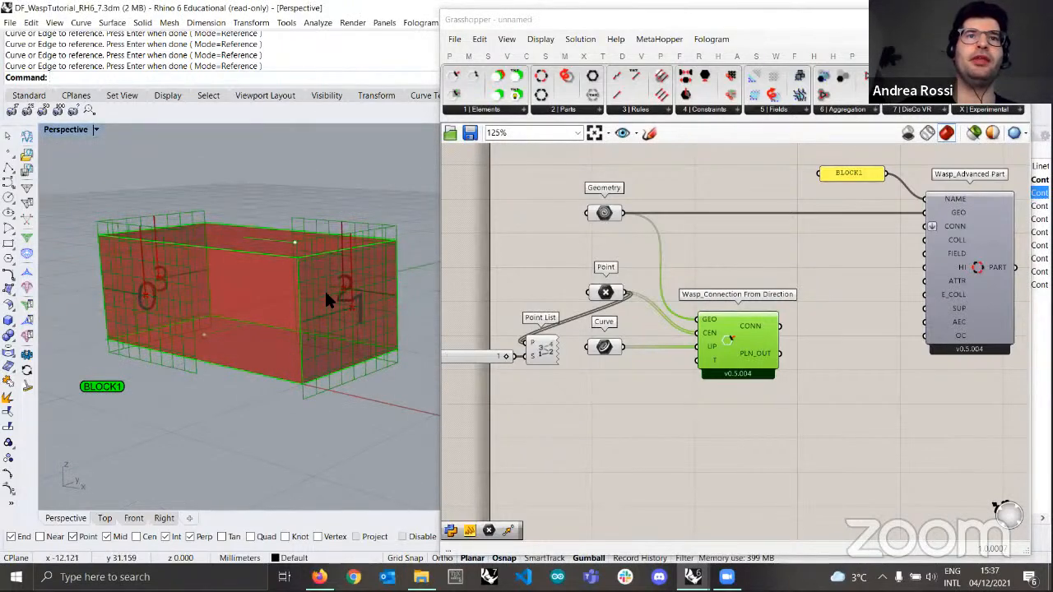
click(542, 39)
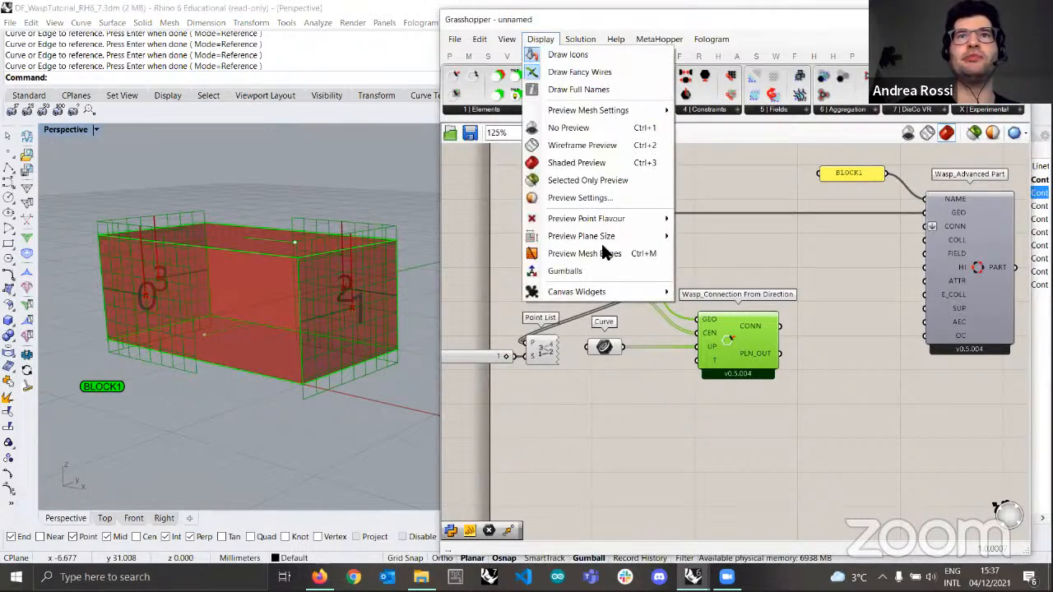
mouse_move(682, 235)
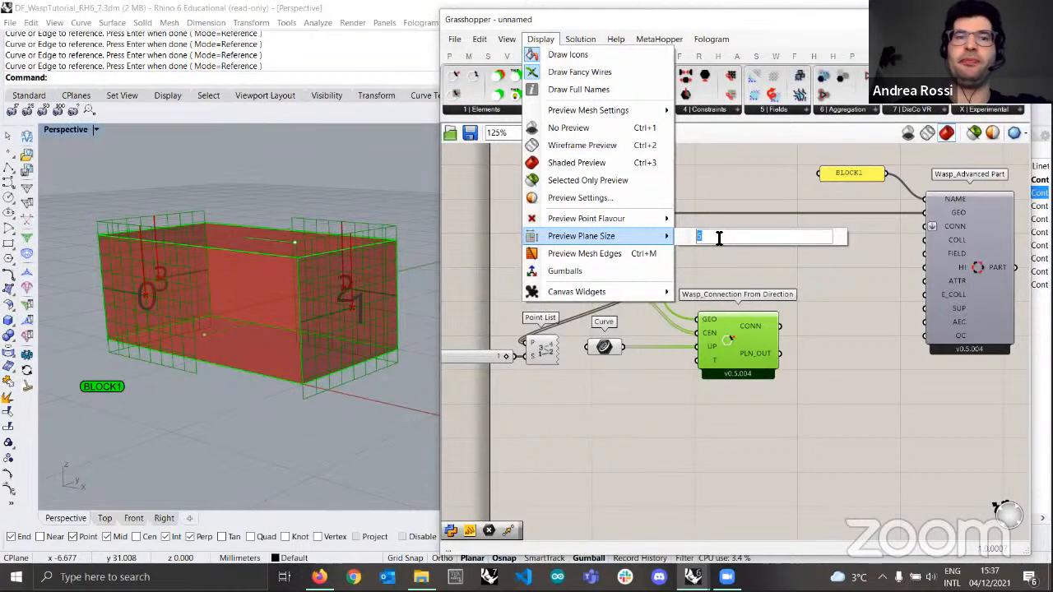
text(2)
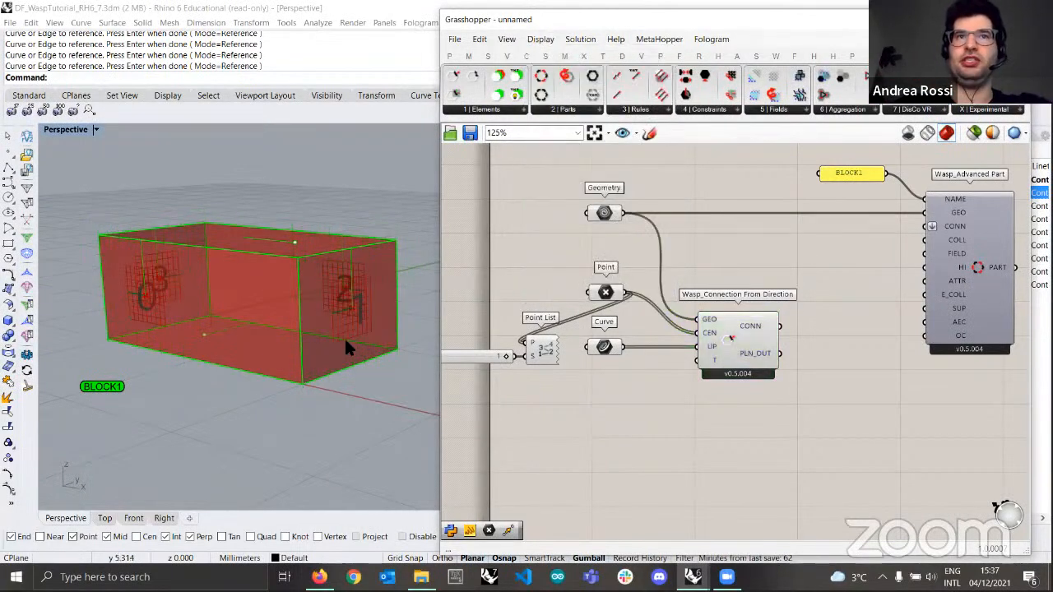
mouse_move(348, 348)
right_down()
mouse_move(325, 358)
mouse_move(355, 350)
mouse_move(344, 344)
right_up()
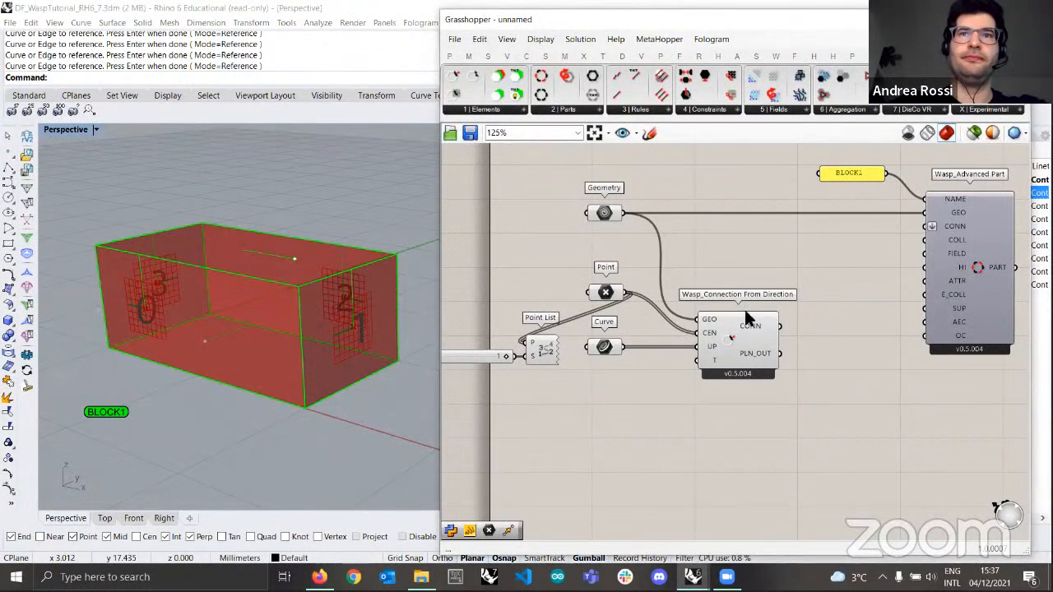
mouse_move(348, 324)
right_down()
mouse_move(346, 315)
mouse_move(346, 333)
mouse_move(333, 330)
mouse_move(362, 309)
right_up()
scroll(729, 370, up, 2)
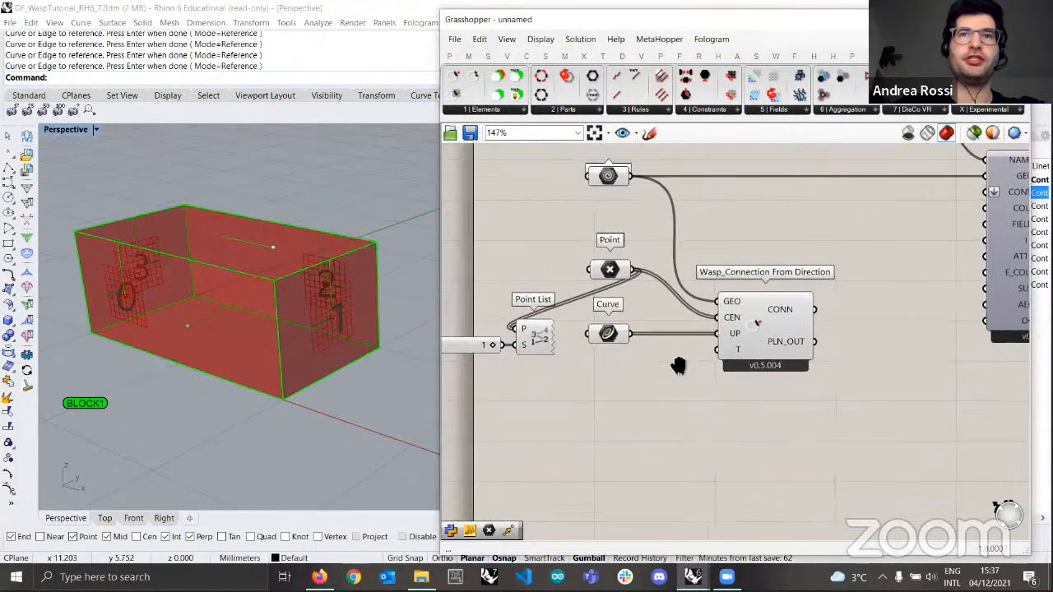
- Add a panel reading SIDE, connect it to the T input of Wasp_Connection From Direction, and place it below the Curve parameter
mouse_move(751, 344)
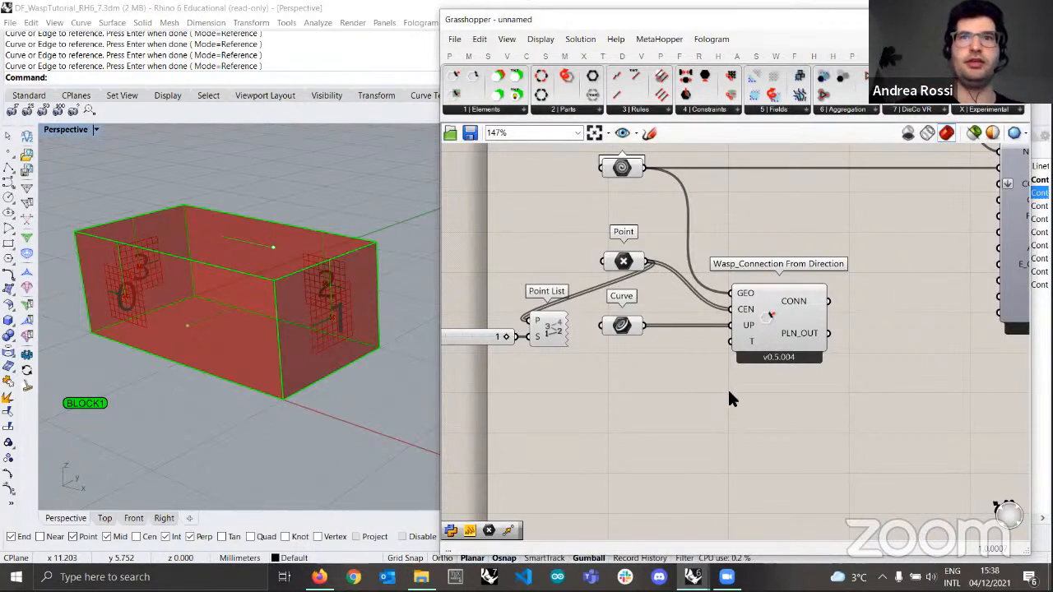
double_click(631, 381)
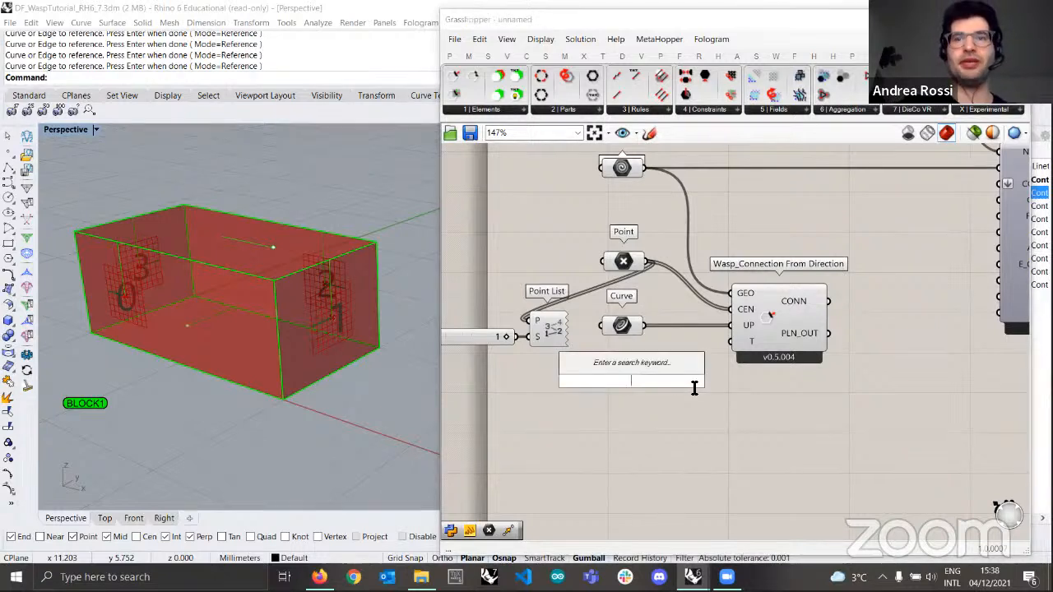
text(")
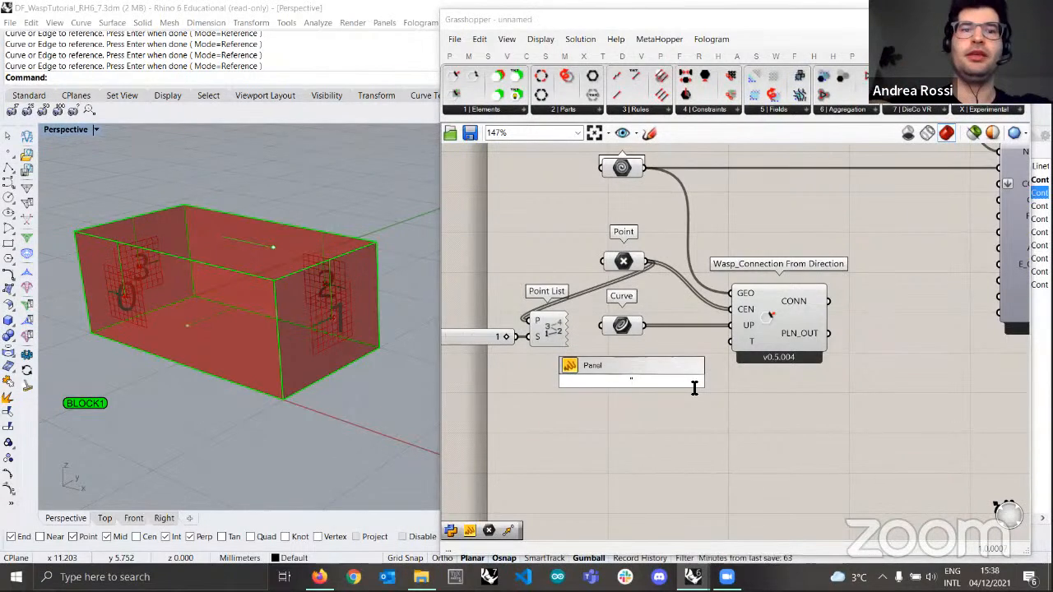
text(SIDE)
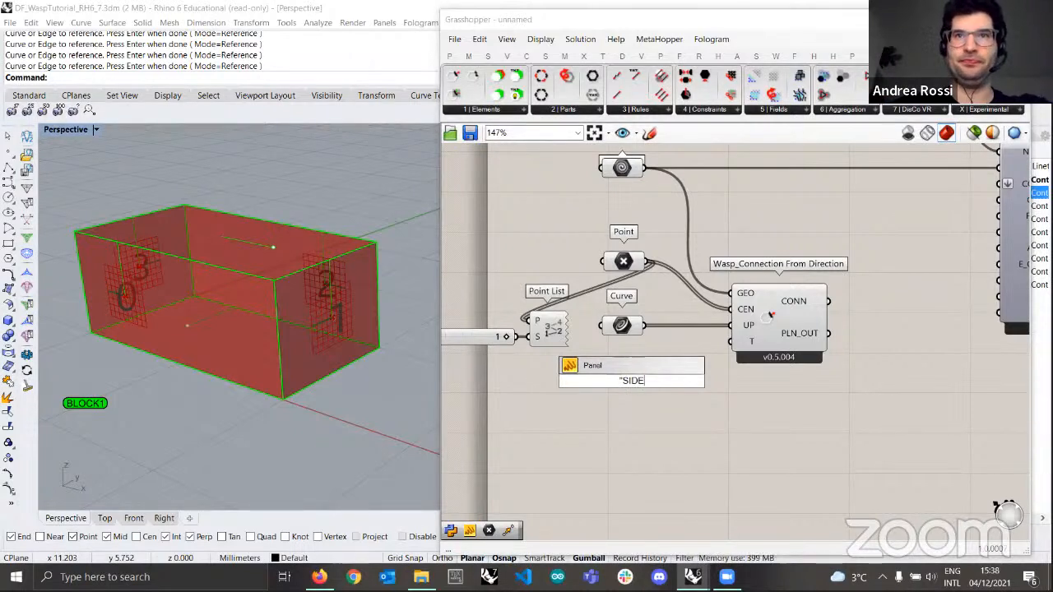
key(Return)
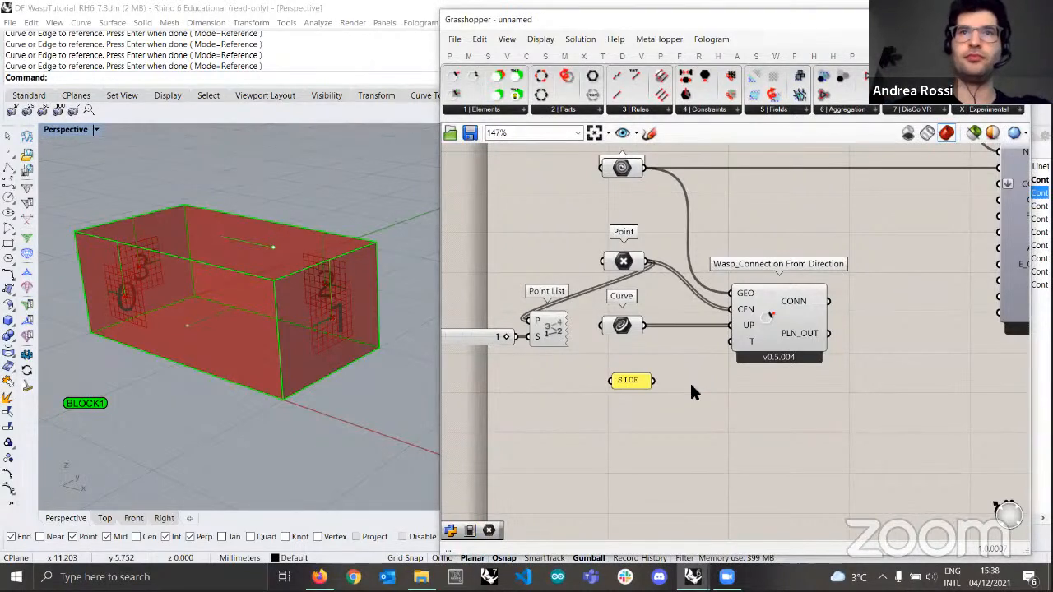
drag(729, 341, 628, 364)
click(676, 395)
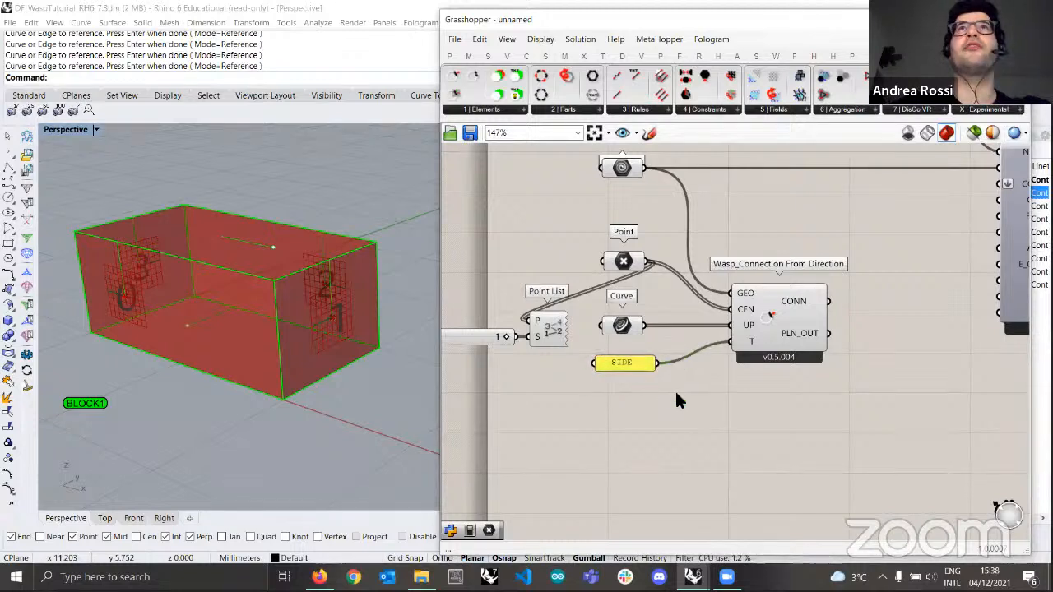
- Adjust the position of Wasp_Connection From Direction beside its inputs and move the BLOCK1 panel closer to Wasp_Advanced Part
click(769, 320)
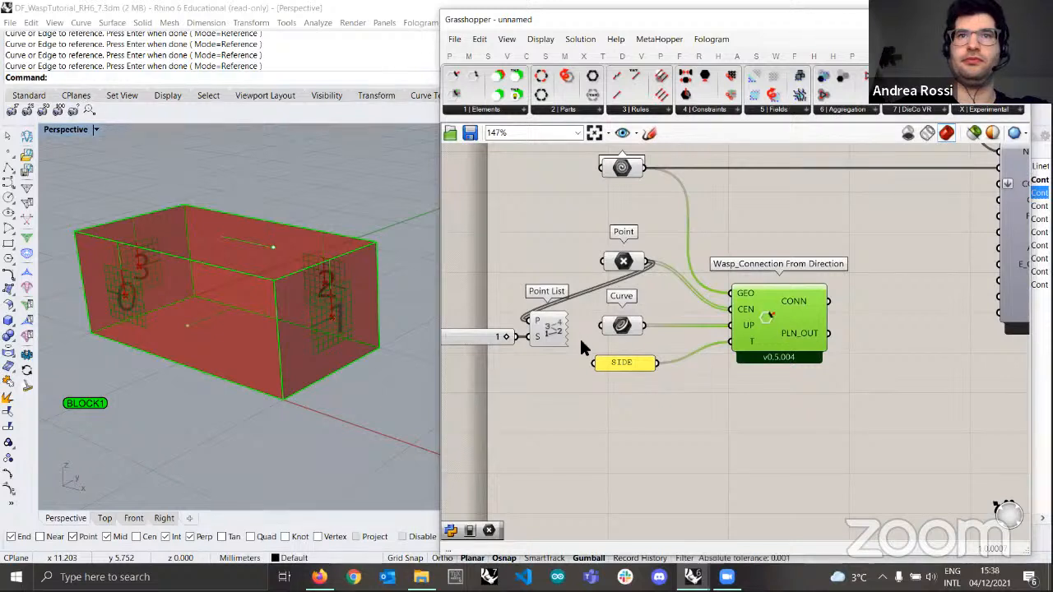
click(650, 352)
drag(779, 315, 781, 315)
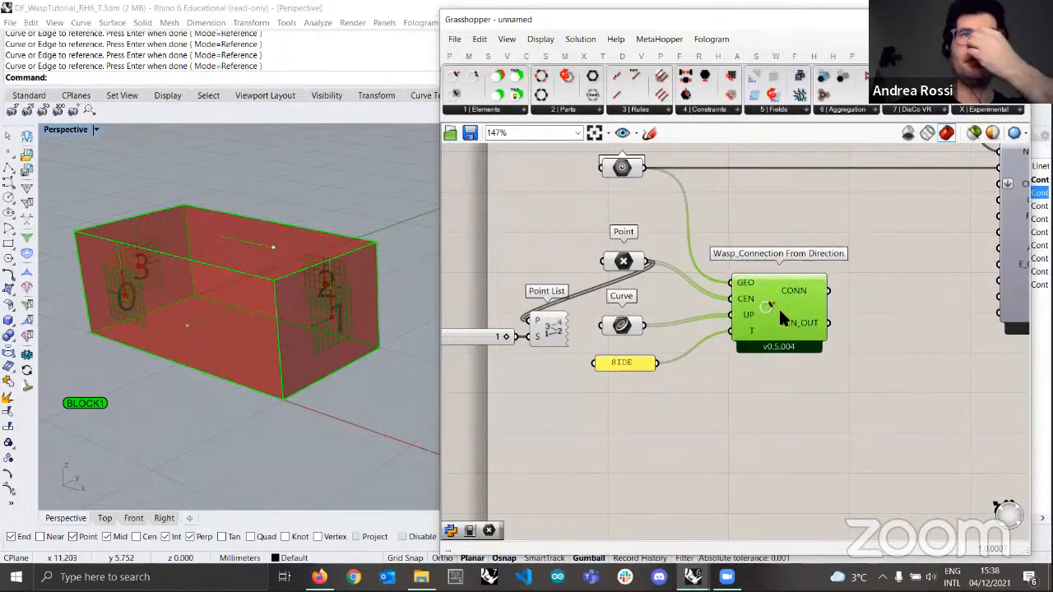
mouse_move(804, 304)
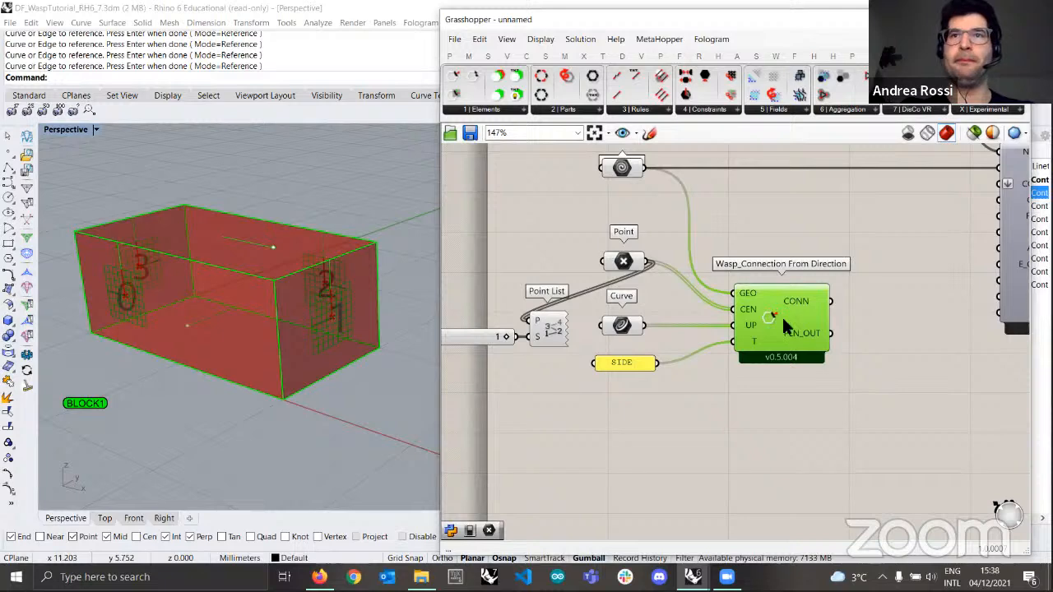
scroll(782, 315, down, 2)
click(986, 261)
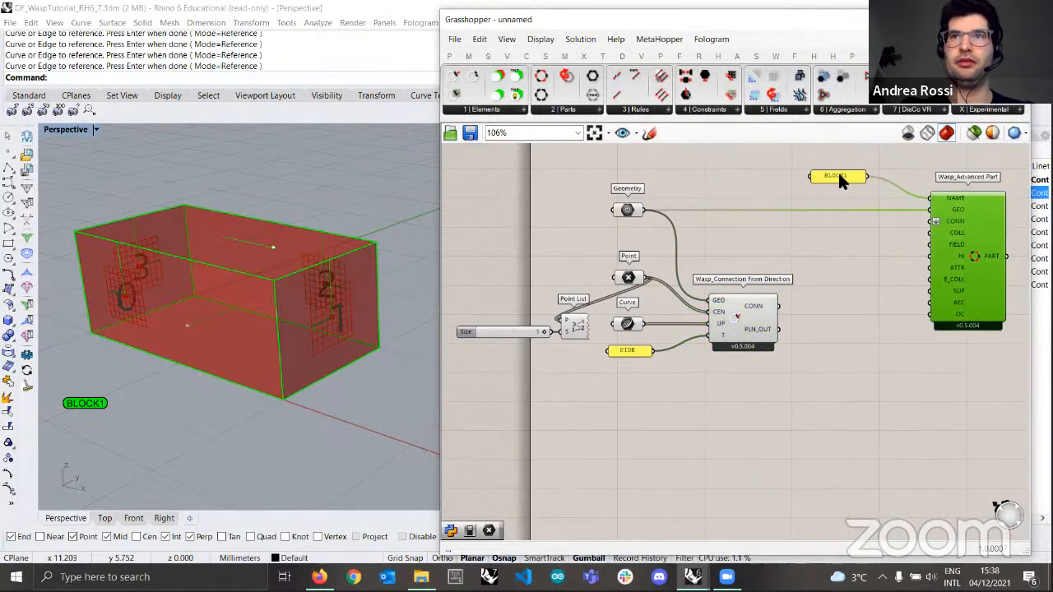
drag(839, 177, 876, 174)
click(841, 331)
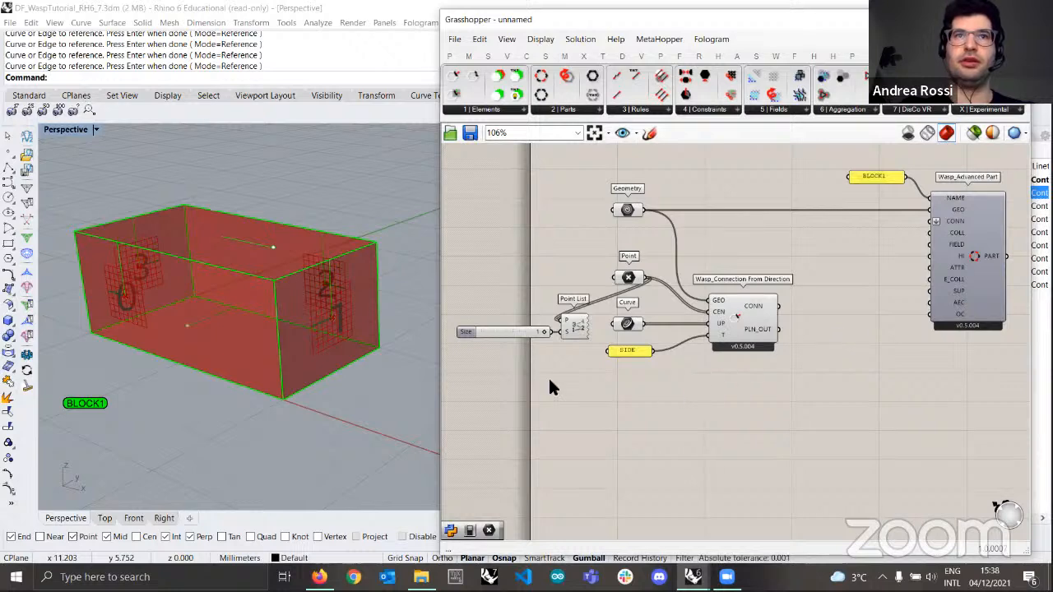
- Add a second Point parameter below the SIDE panel
right_drag(311, 333, 191, 317)
scroll(285, 228, up, 3)
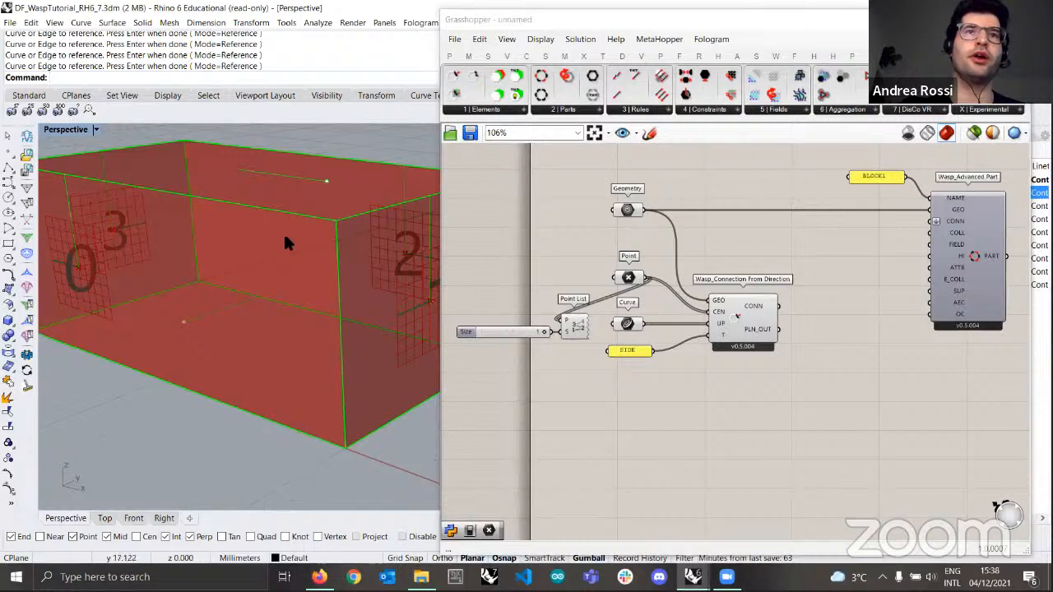
scroll(280, 242, down, 2)
right_drag(282, 239, 309, 243)
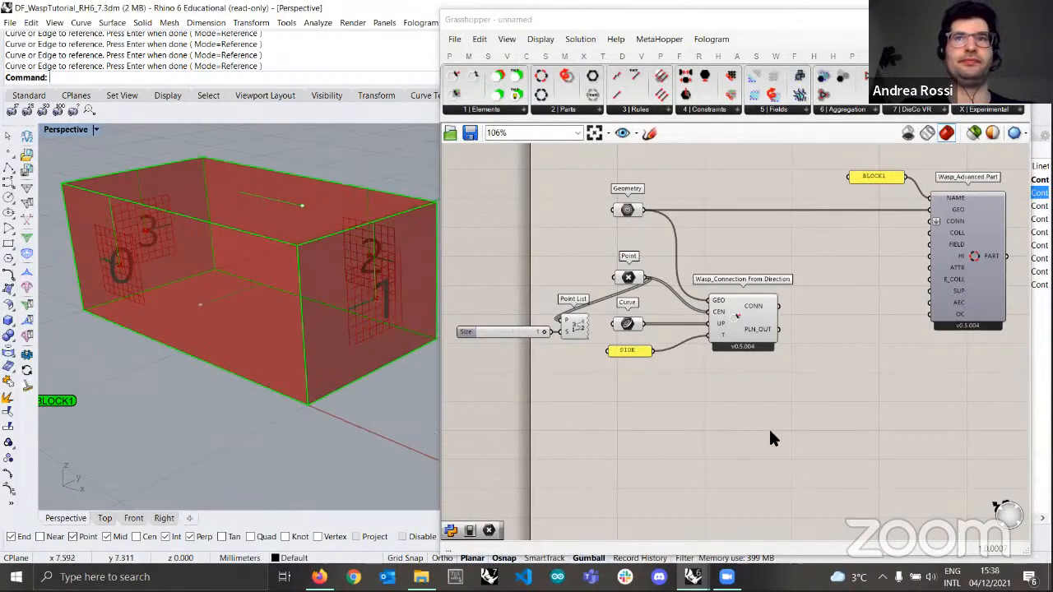
right_drag(684, 449, 663, 407)
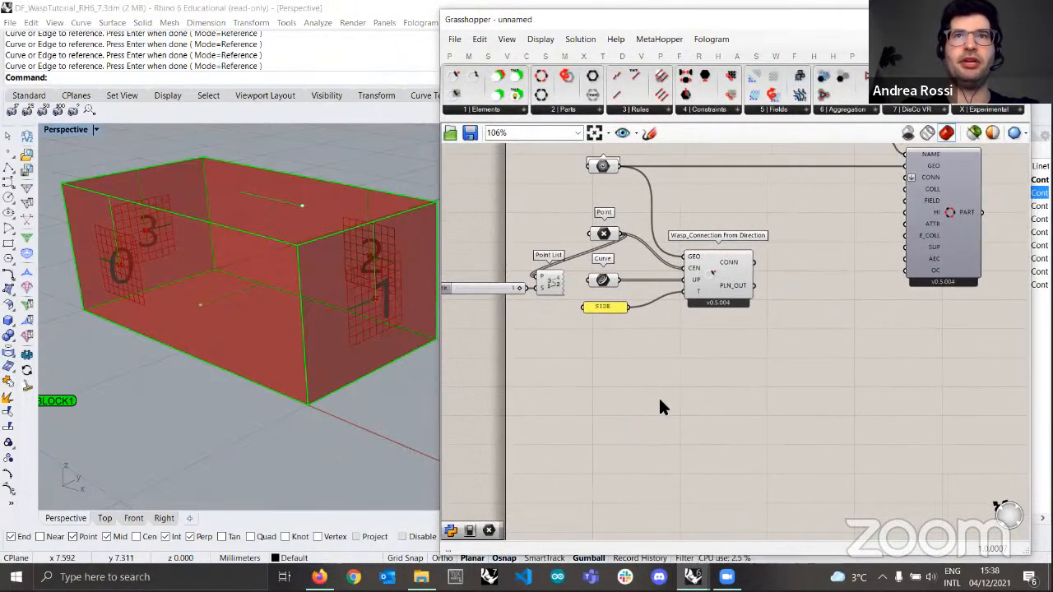
double_click(607, 381)
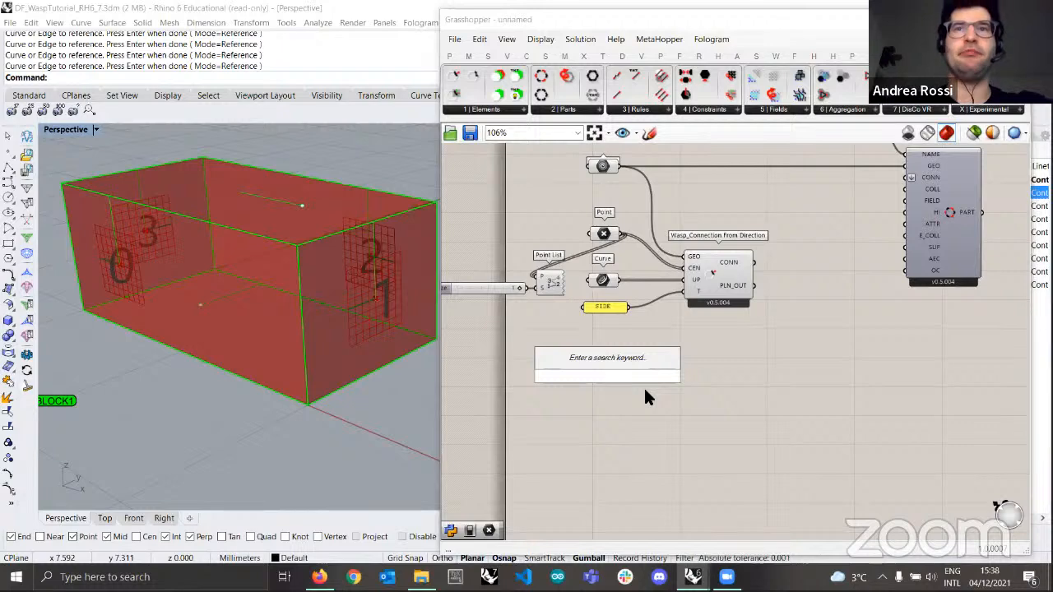
text(point)
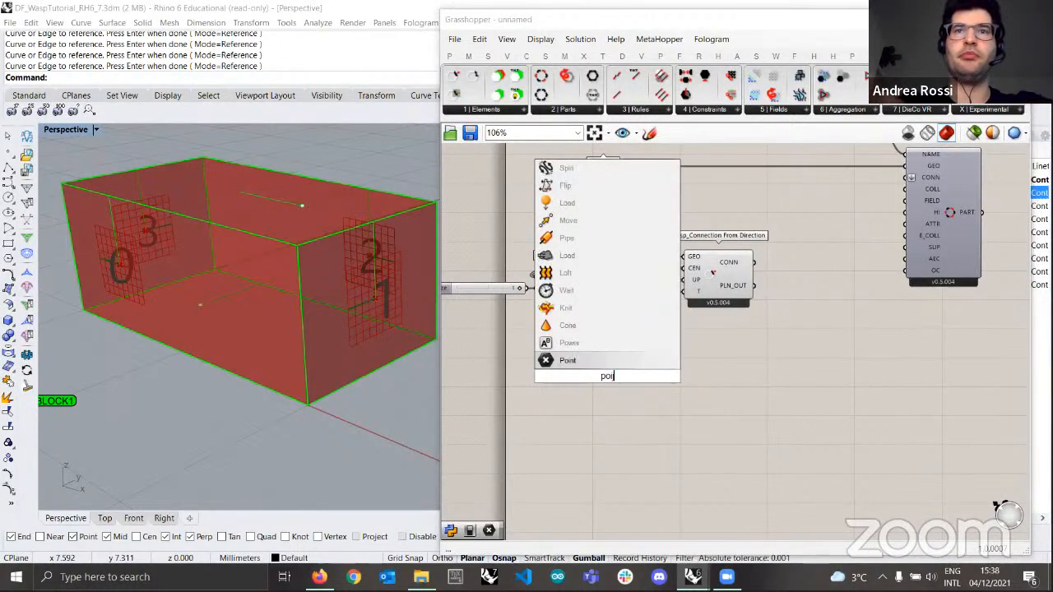
key(Return)
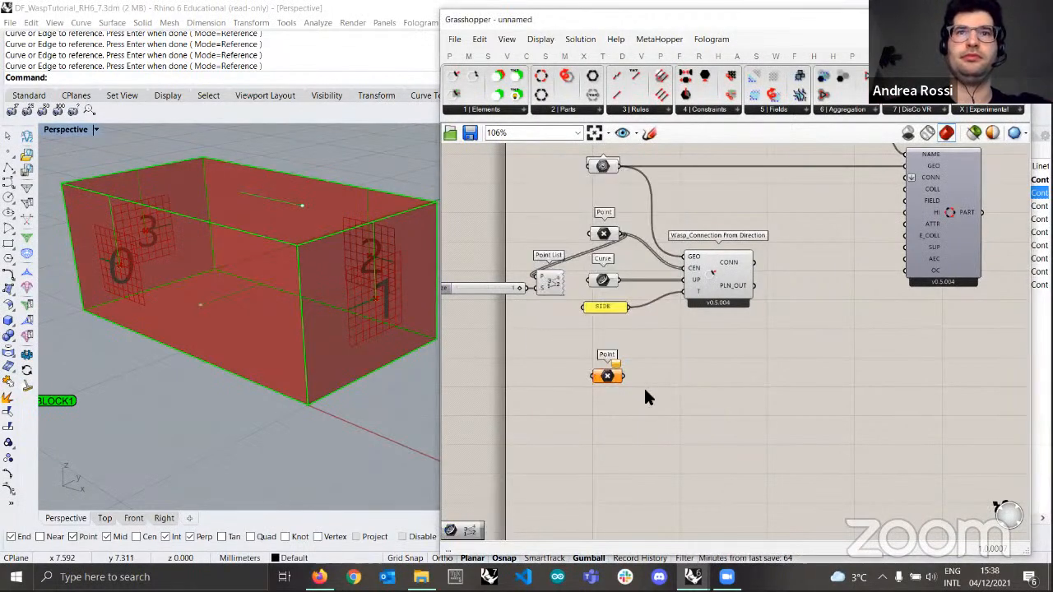
drag(610, 382, 607, 387)
- Reference the single point on the block's bottom face in the new Point parameter and shift the parameter slightly down
right_click(608, 385)
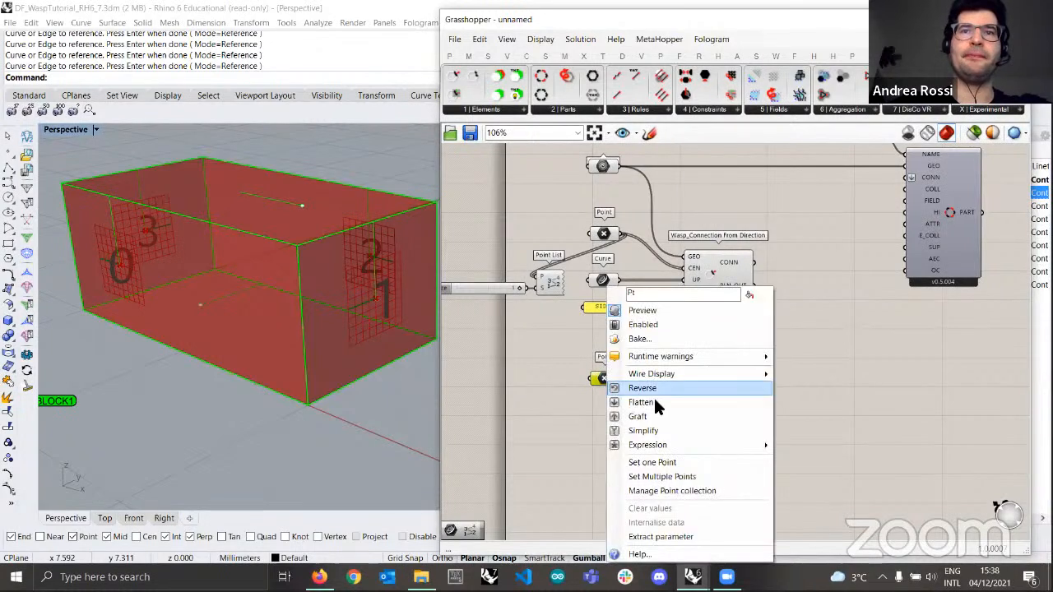
click(676, 463)
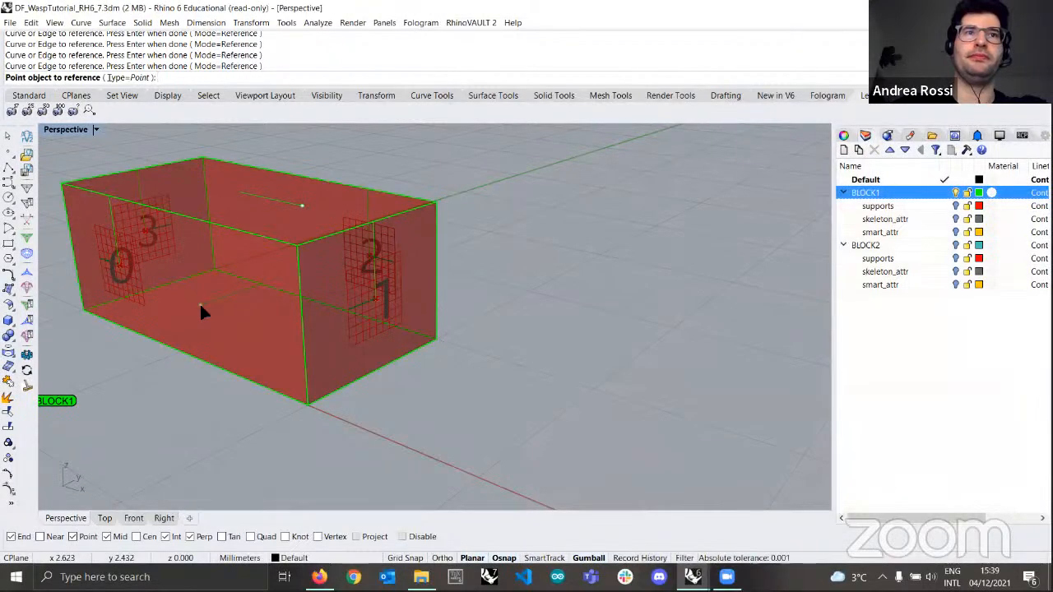
click(199, 302)
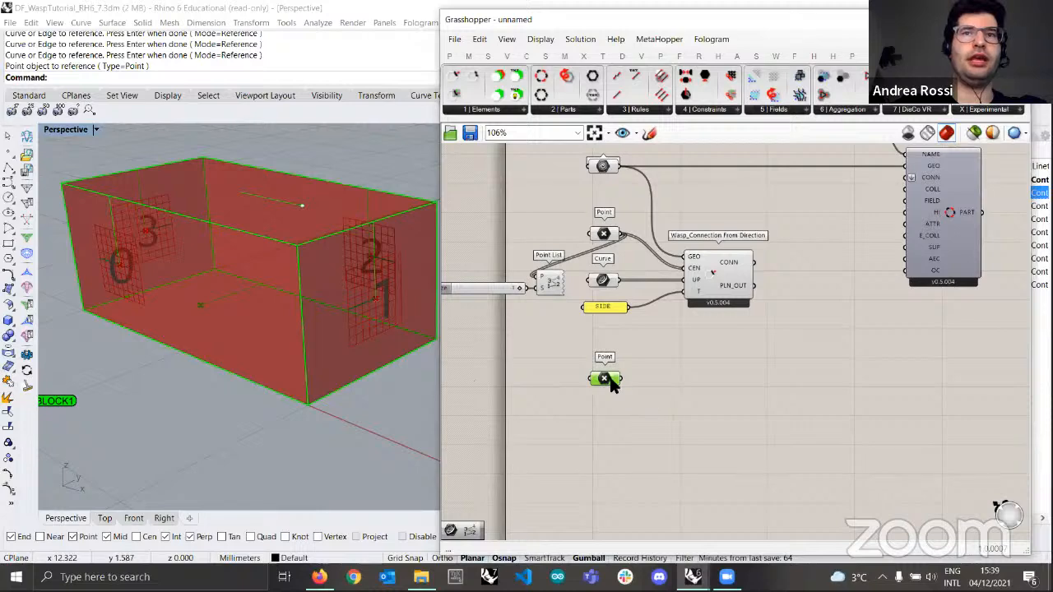
drag(612, 386, 611, 391)
- Add a Curve parameter below the second Point parameter and reference the single direction line on the block's bottom face
double_click(599, 423)
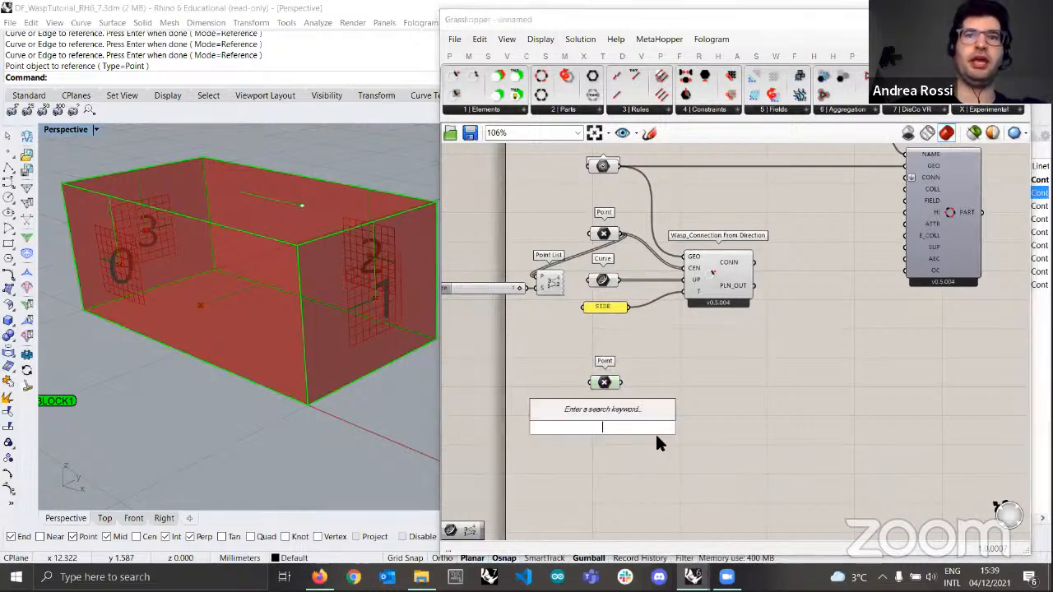
text(curve)
key(Return)
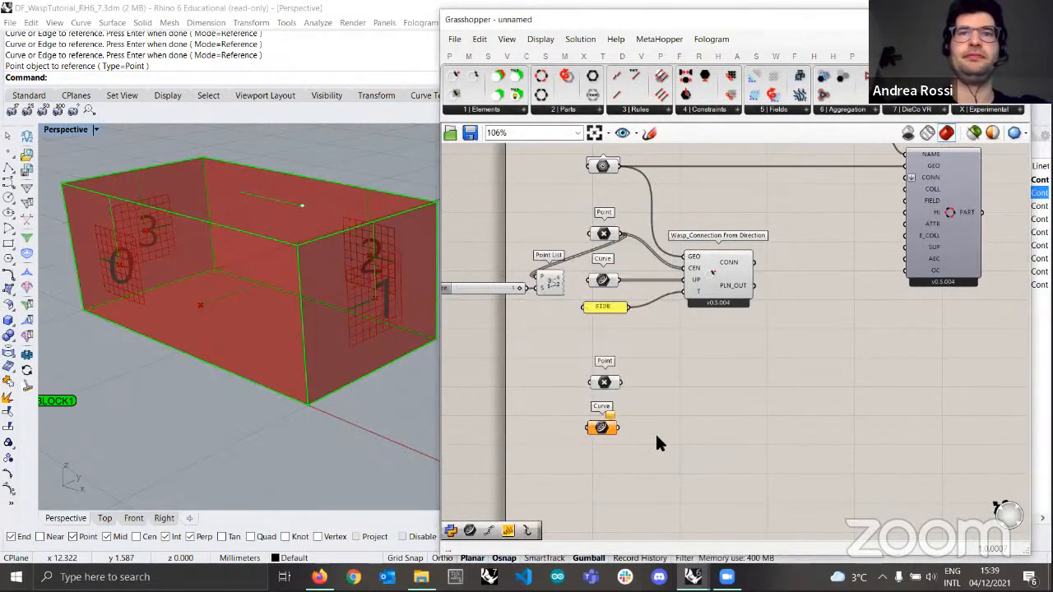
right_click(604, 429)
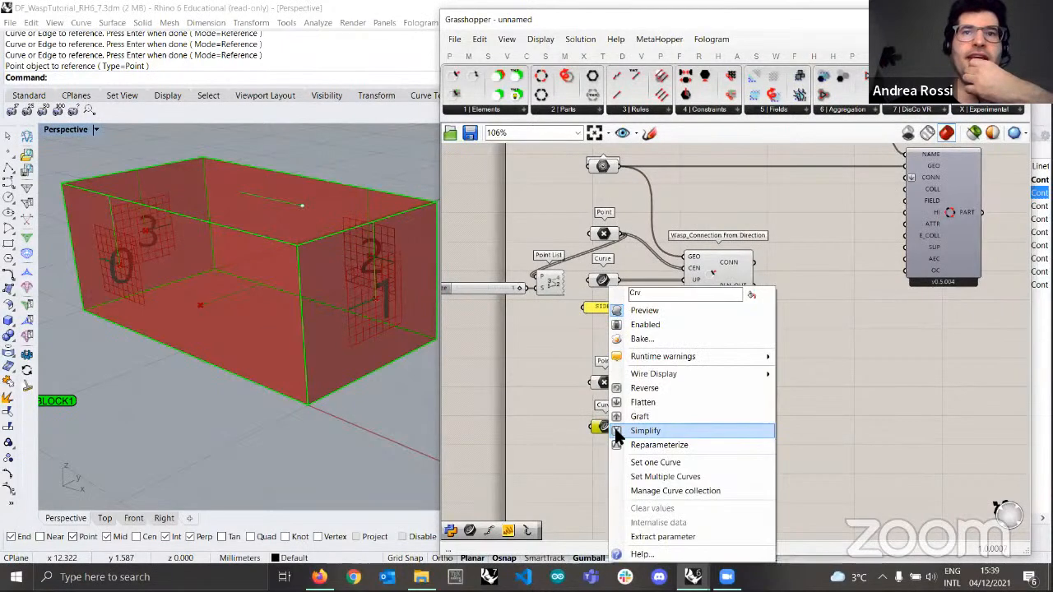
click(663, 463)
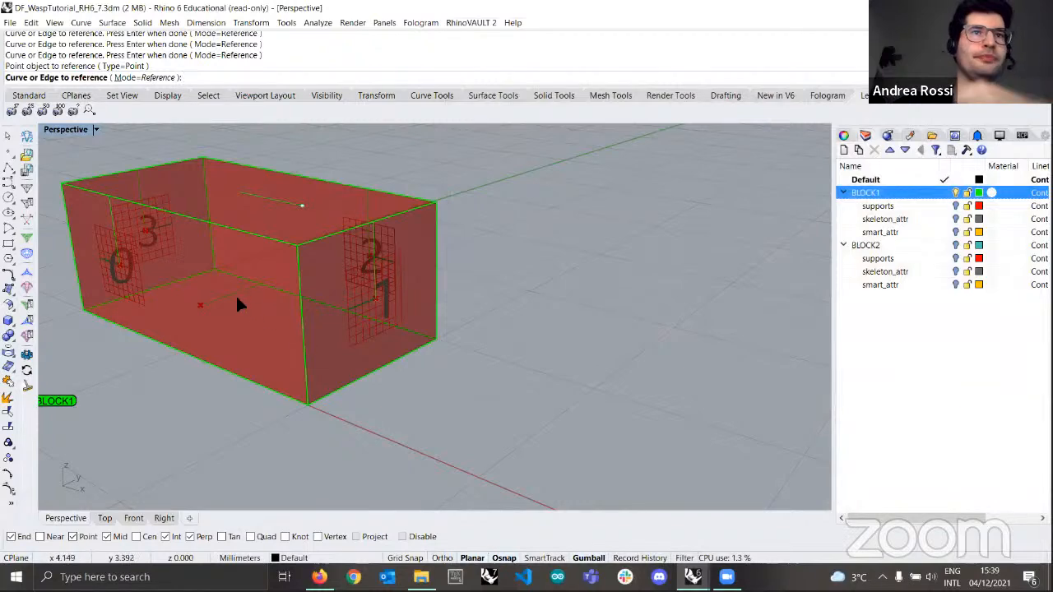
click(232, 290)
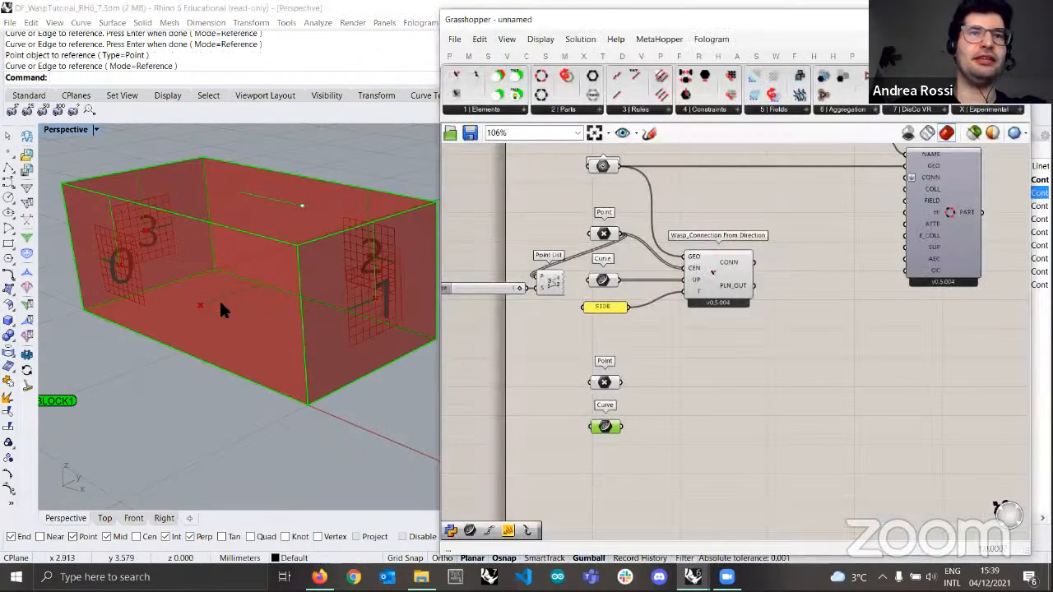
- Add a second Wasp_Connection From Direction component beside the bottom-face Point and Curve parameters
right_drag(197, 319, 228, 308)
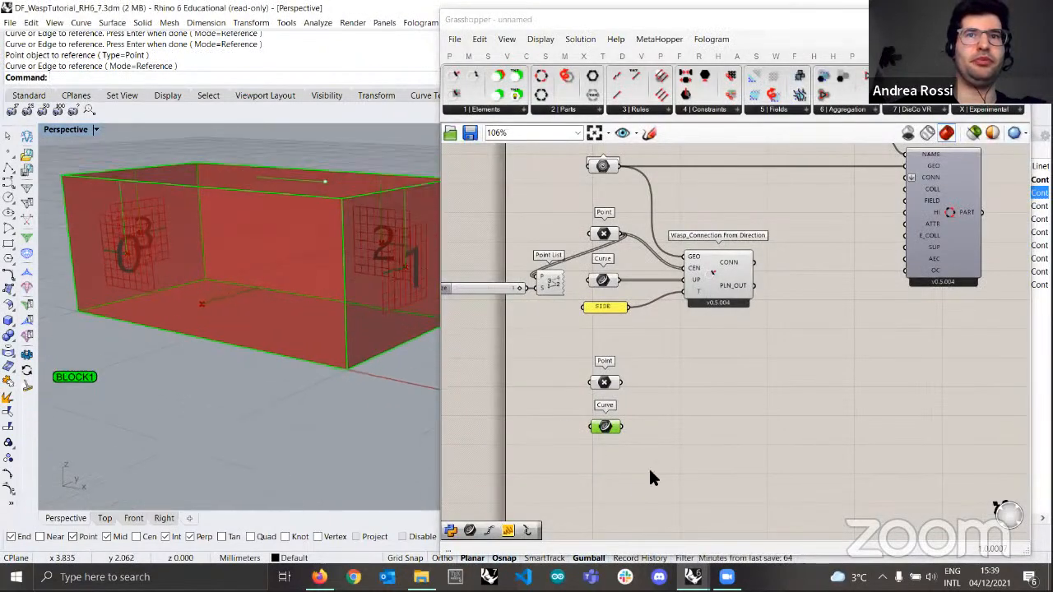
drag(650, 477, 573, 362)
scroll(204, 322, up, 5)
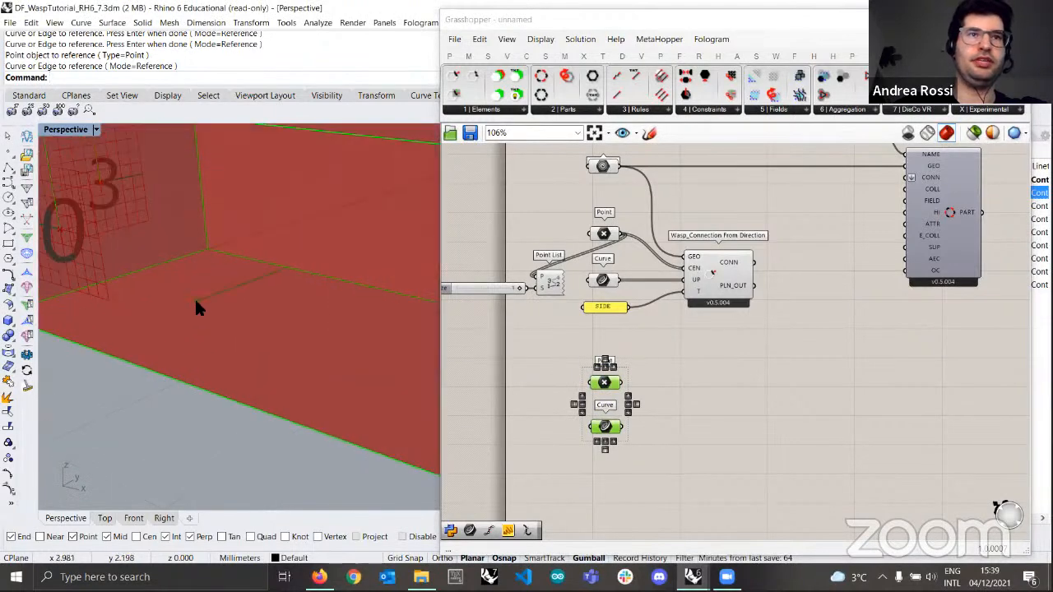
scroll(266, 266, down, 5)
right_drag(266, 266, 271, 375)
click(721, 432)
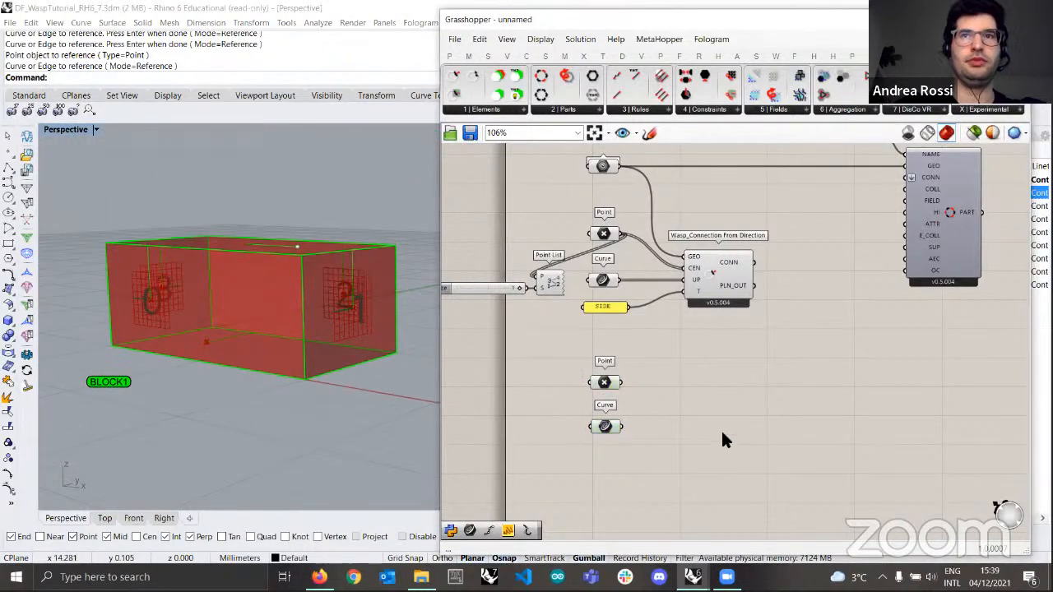
click(502, 111)
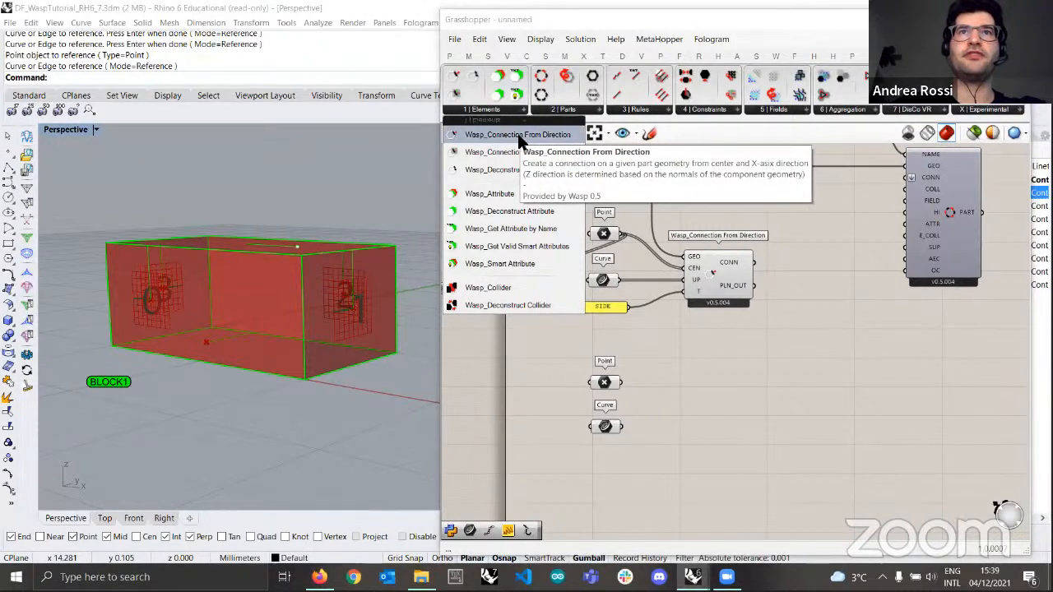
drag(519, 141, 720, 413)
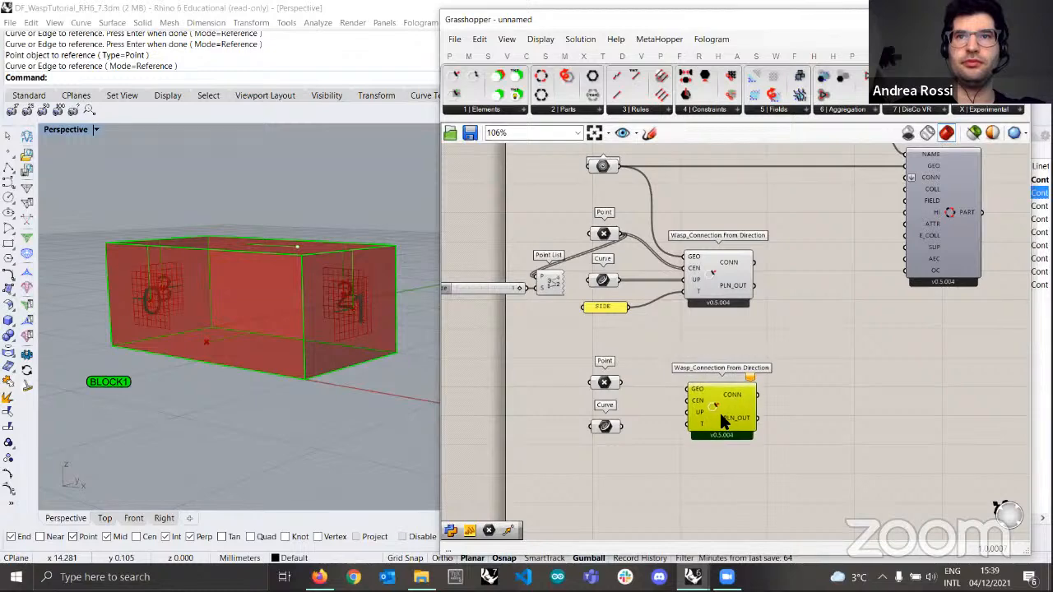
- Connect Geometry to GEO, the bottom-face Point to CEN and its Curve to UP on the second Wasp_Connection From Direction
right_drag(624, 172, 610, 189)
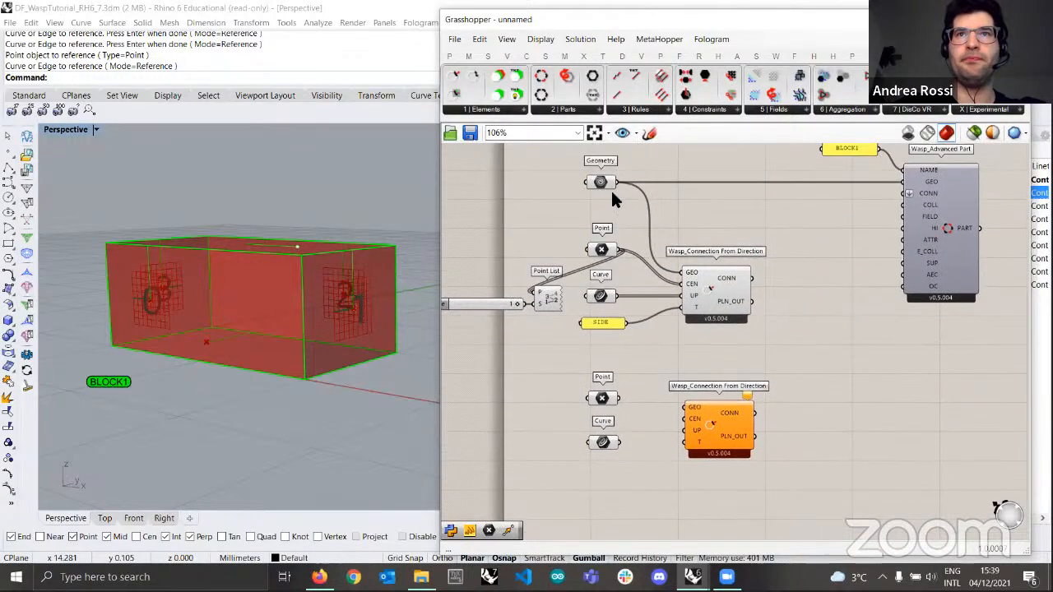
click(601, 182)
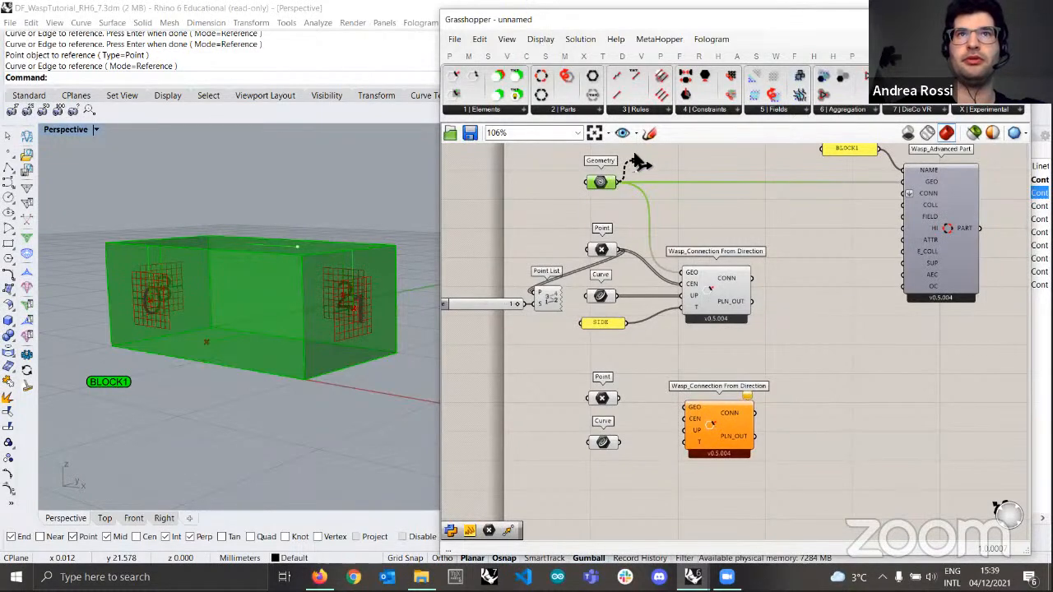
drag(621, 181, 687, 407)
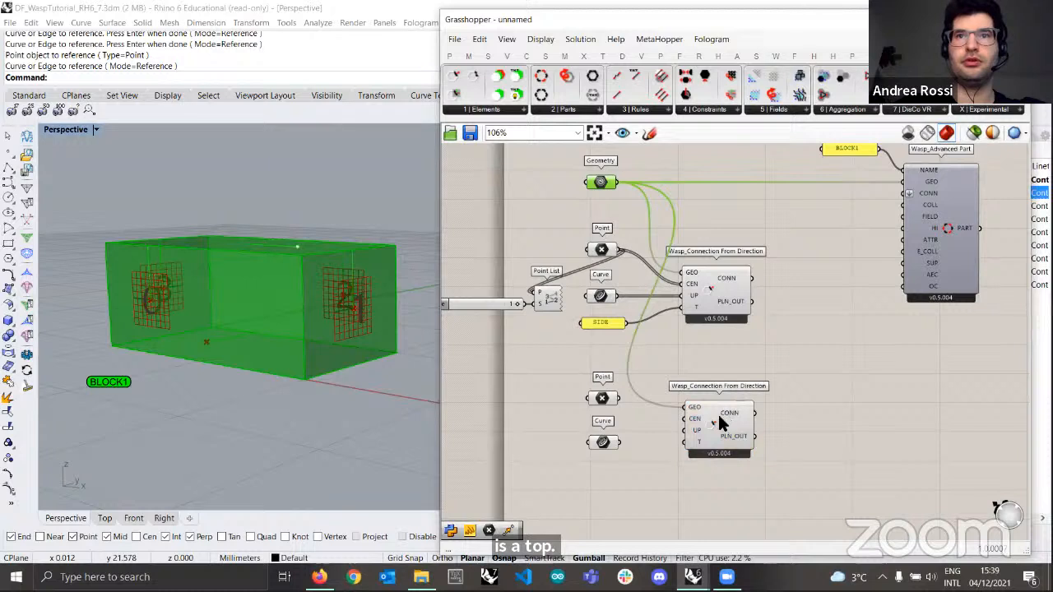
drag(624, 398, 686, 431)
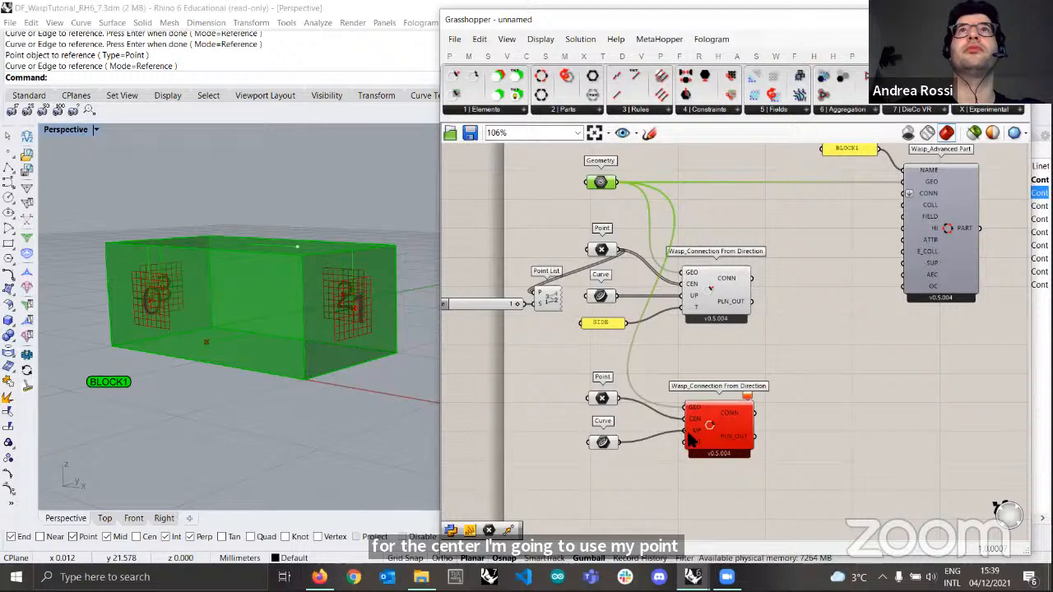
- Examine the connection plane that the second Wasp_Connection From Direction generates on the block's bottom face
click(723, 428)
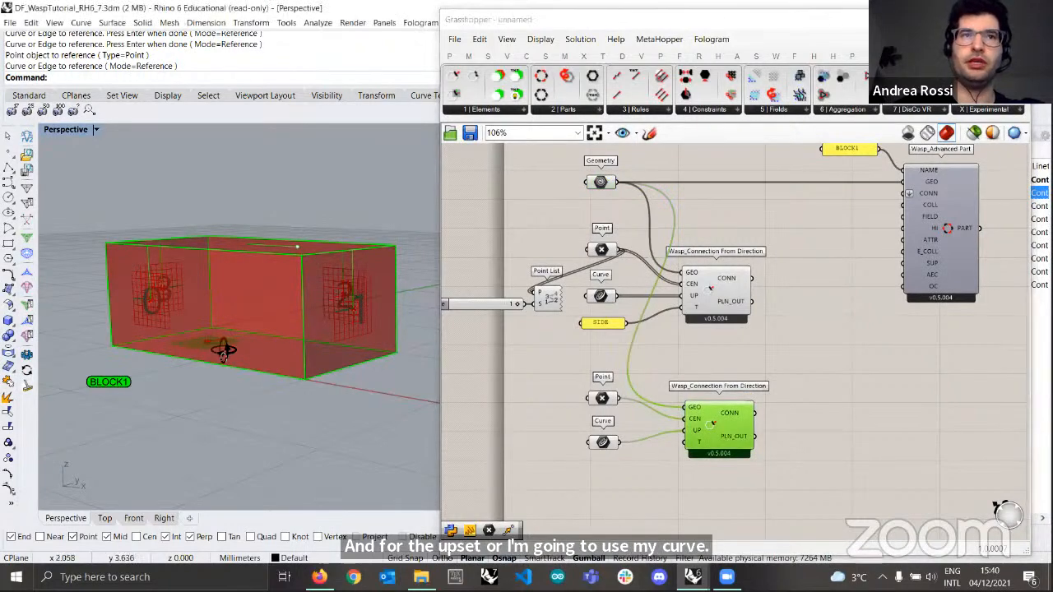
right_drag(223, 348, 272, 367)
scroll(280, 356, up, 6)
scroll(271, 354, down, 4)
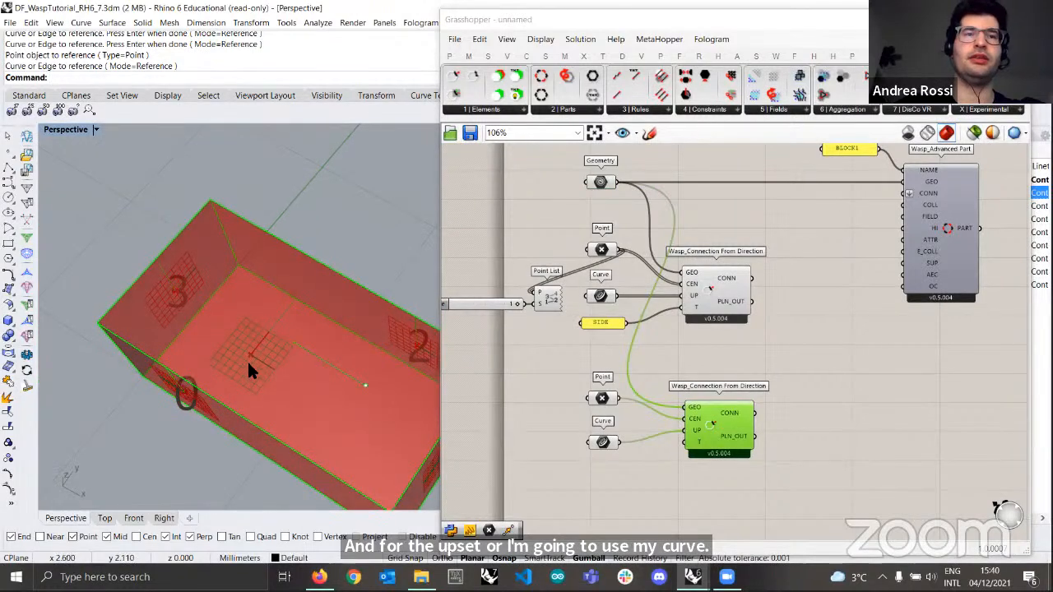
right_drag(260, 339, 270, 435)
scroll(238, 293, up, 4)
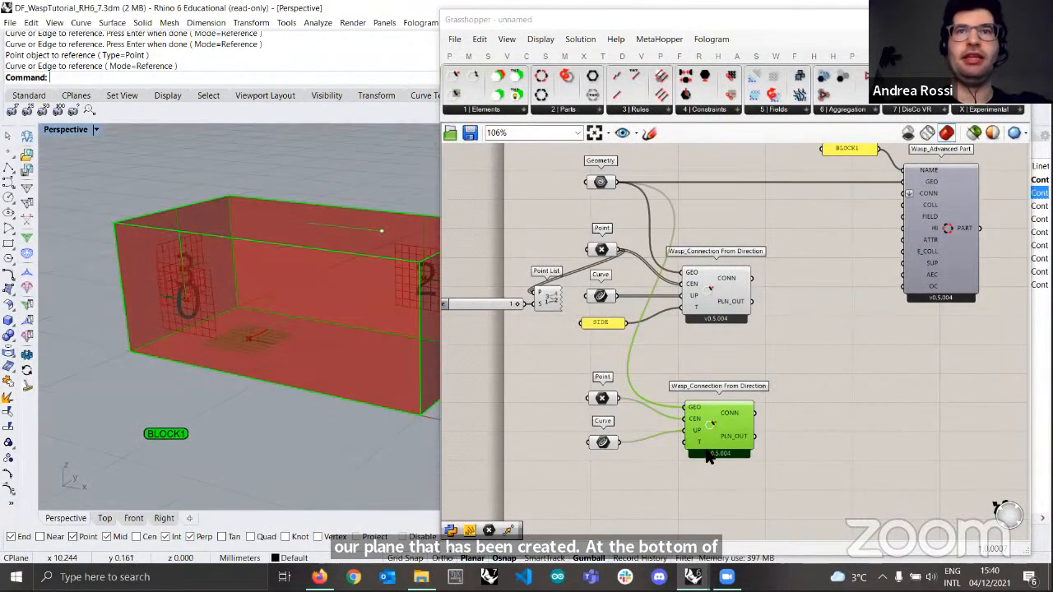
right_drag(707, 451, 705, 413)
right_drag(301, 376, 297, 395)
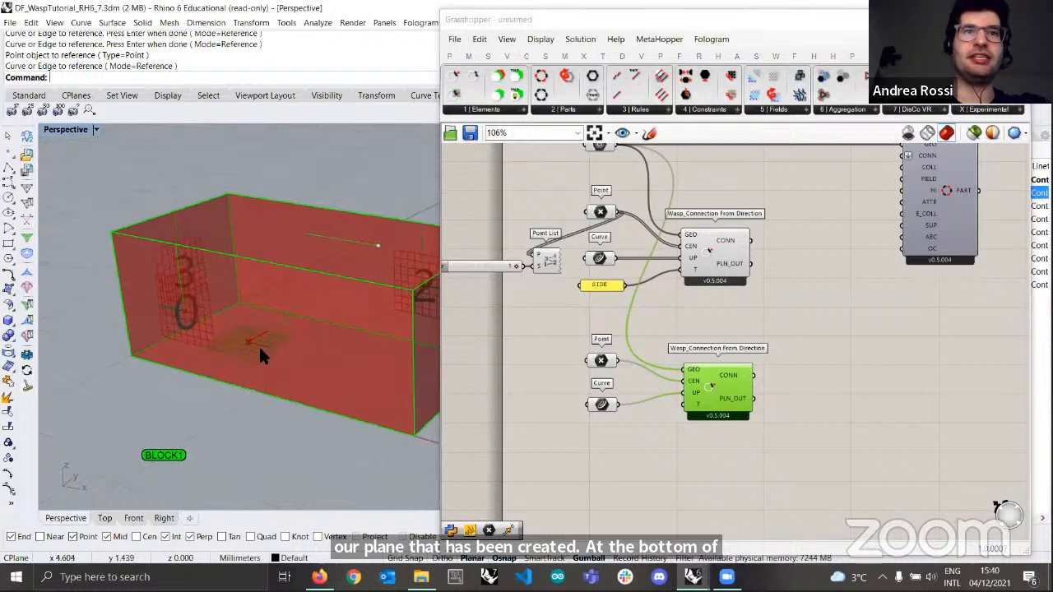
- Add a panel reading BOTTOM below the second Curve parameter and connect it to the second connection component's T input
double_click(589, 425)
text(")
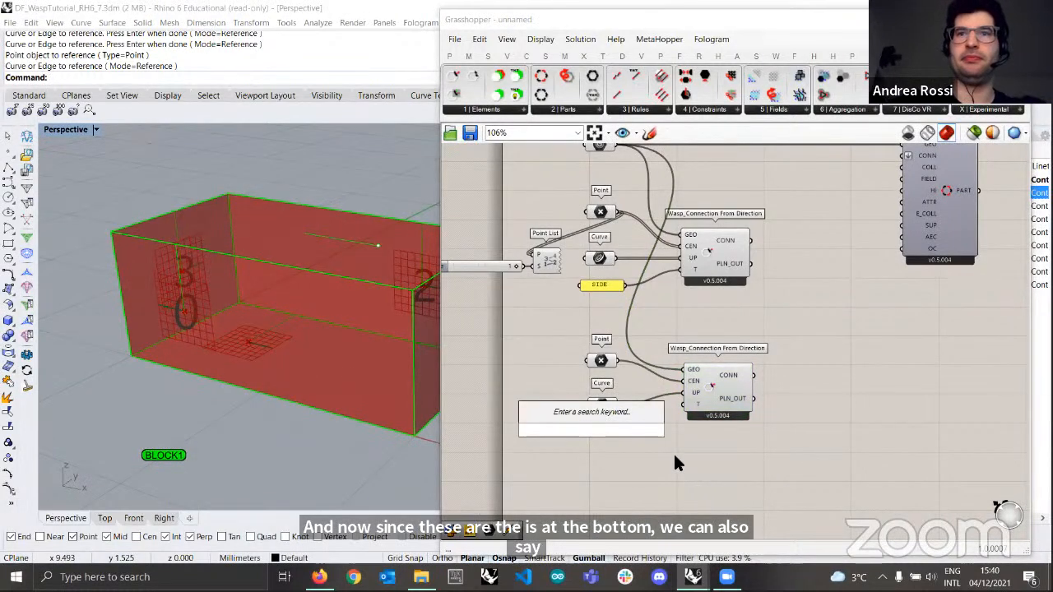
key(Return)
text(BOTTOM)
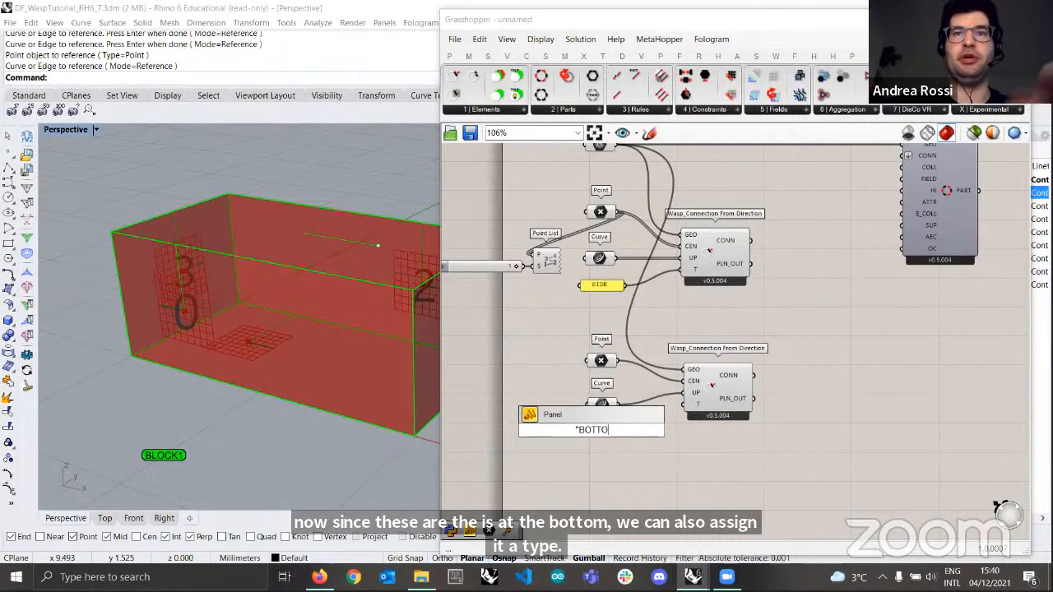
click(673, 452)
scroll(642, 402, up, 3)
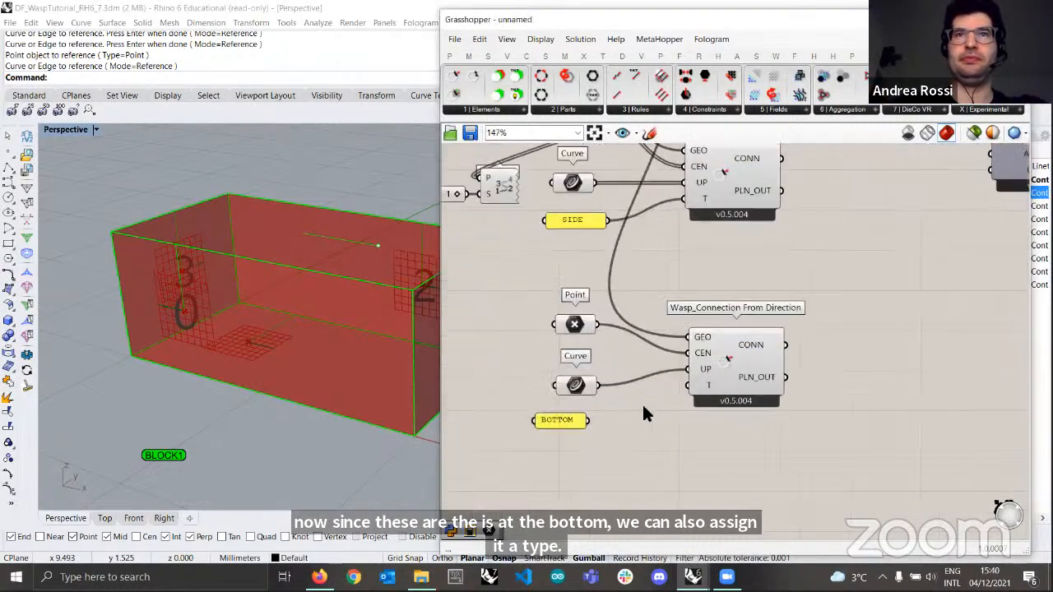
drag(558, 448, 690, 415)
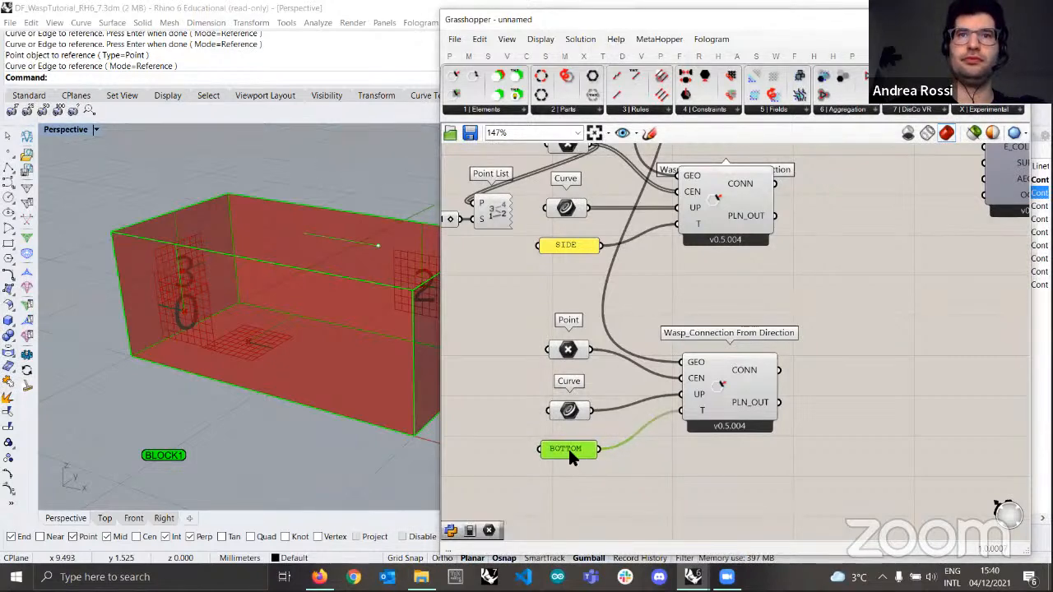
scroll(573, 442, down, 2)
right_drag(574, 432, 574, 416)
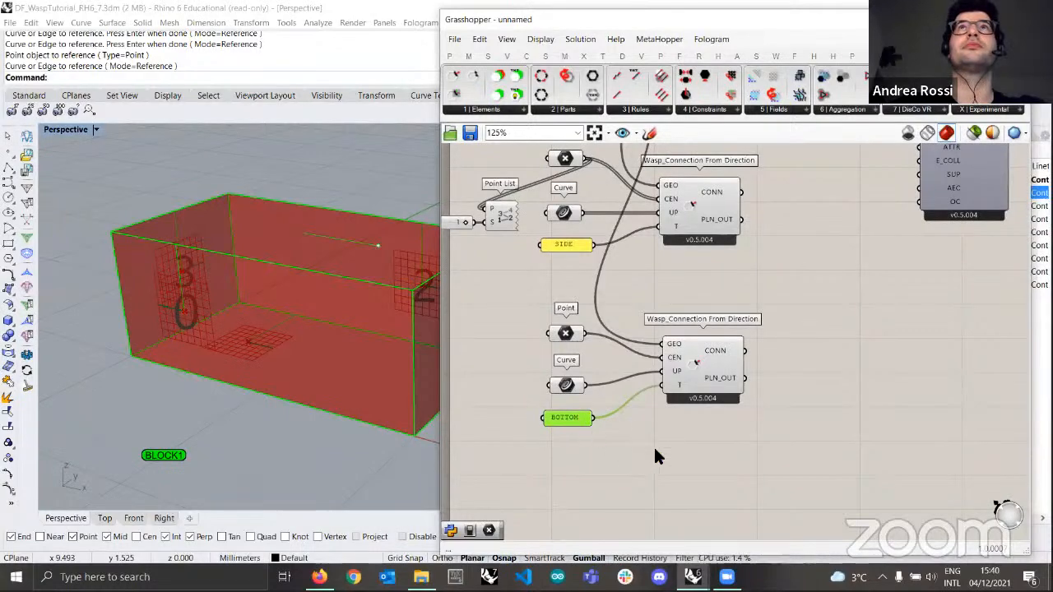
scroll(637, 396, down, 1)
right_drag(637, 396, 640, 433)
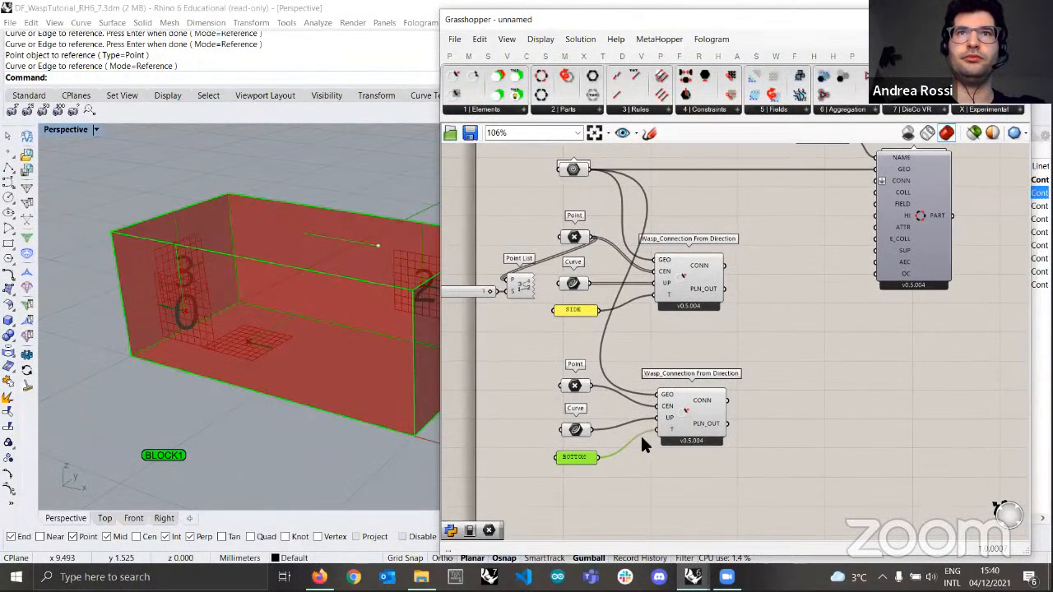
- Add a third Point parameter below the BOTTOM panel and reference the single point on the block's top face
right_drag(681, 475, 679, 451)
shift+right_drag(307, 355, 278, 299)
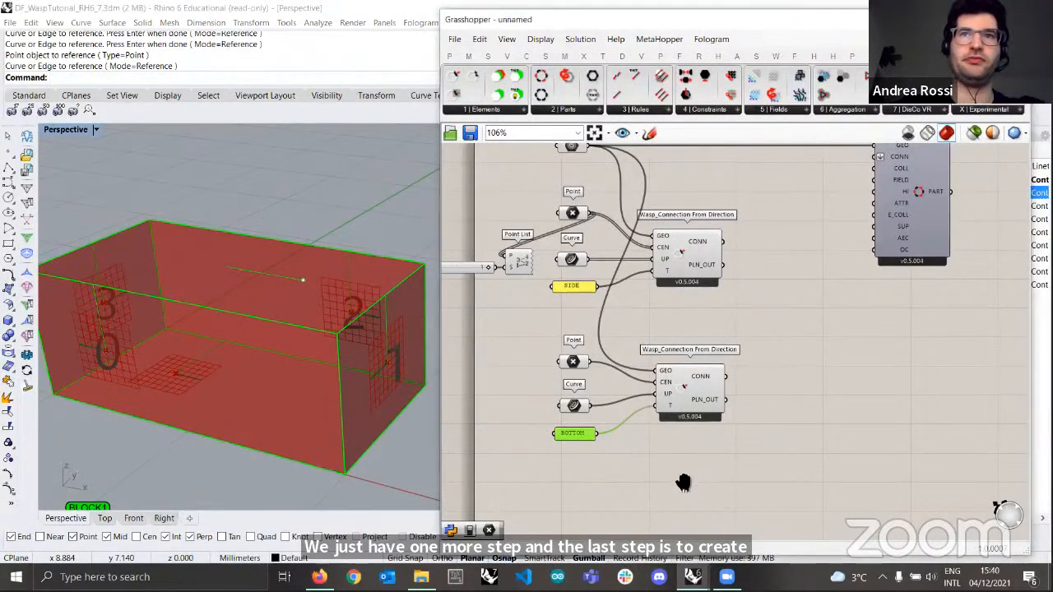
right_drag(683, 482, 696, 441)
right_drag(592, 457, 586, 429)
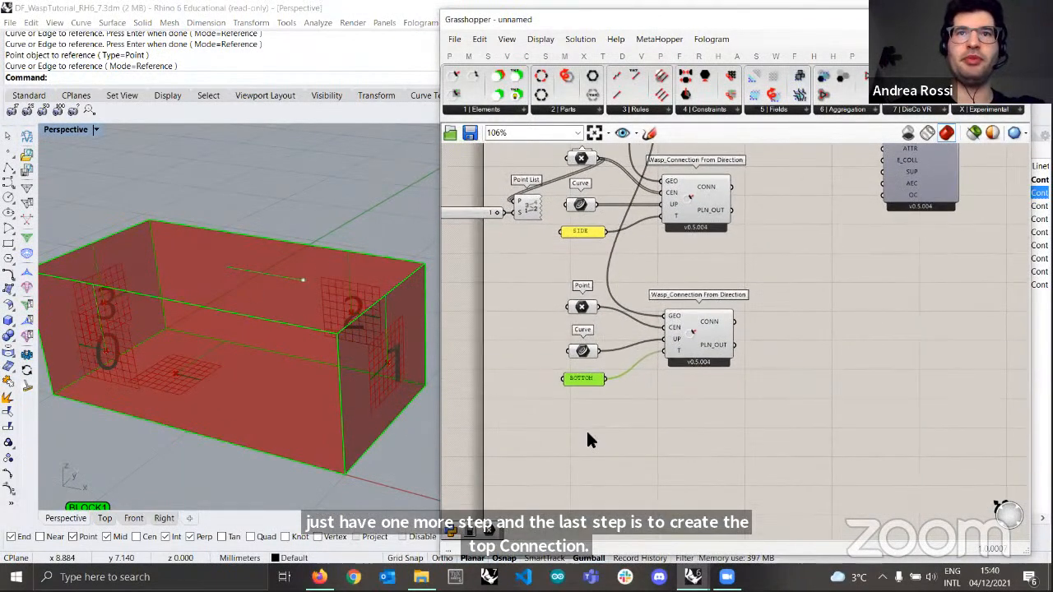
scroll(586, 428, up, 2)
double_click(579, 440)
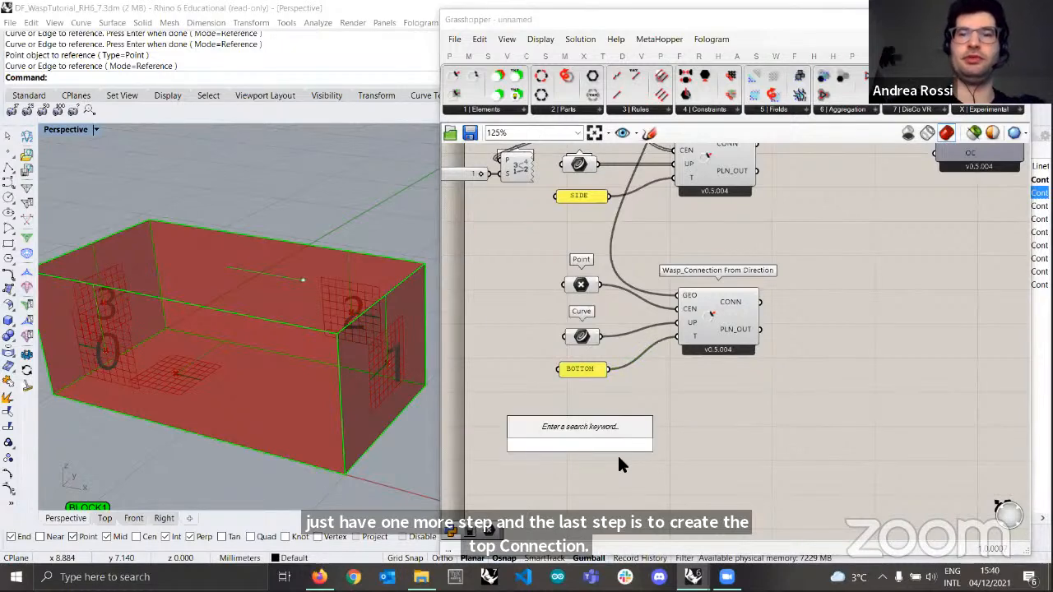
text(point)
key(Return)
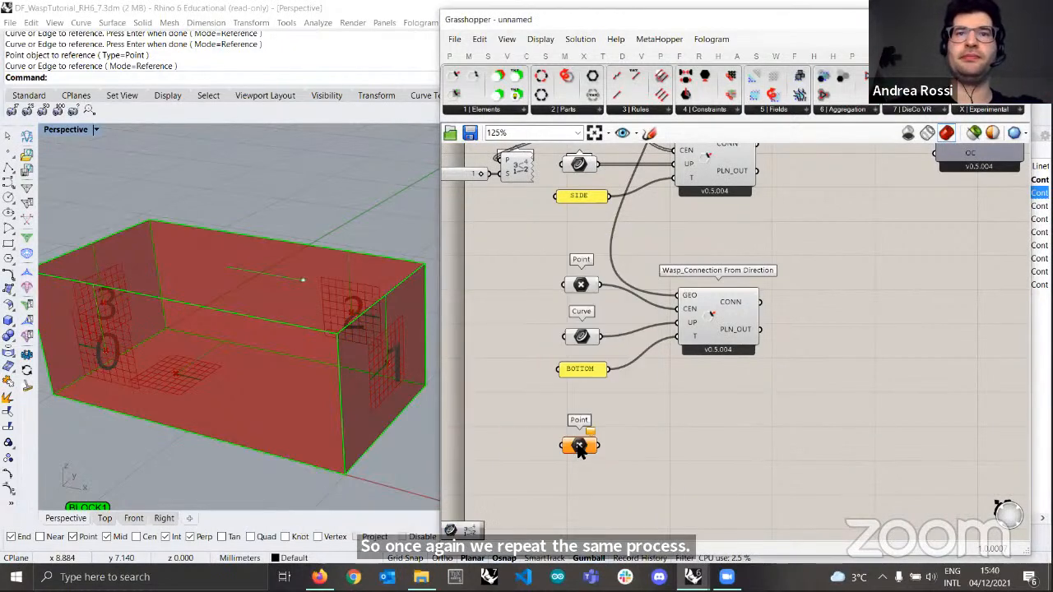
right_click(581, 447)
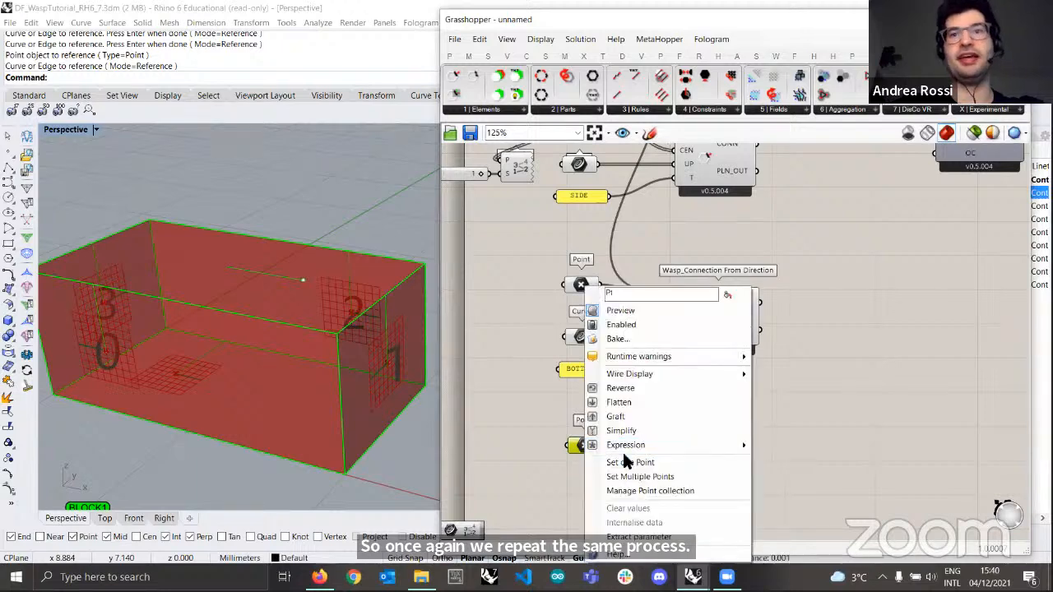
click(630, 462)
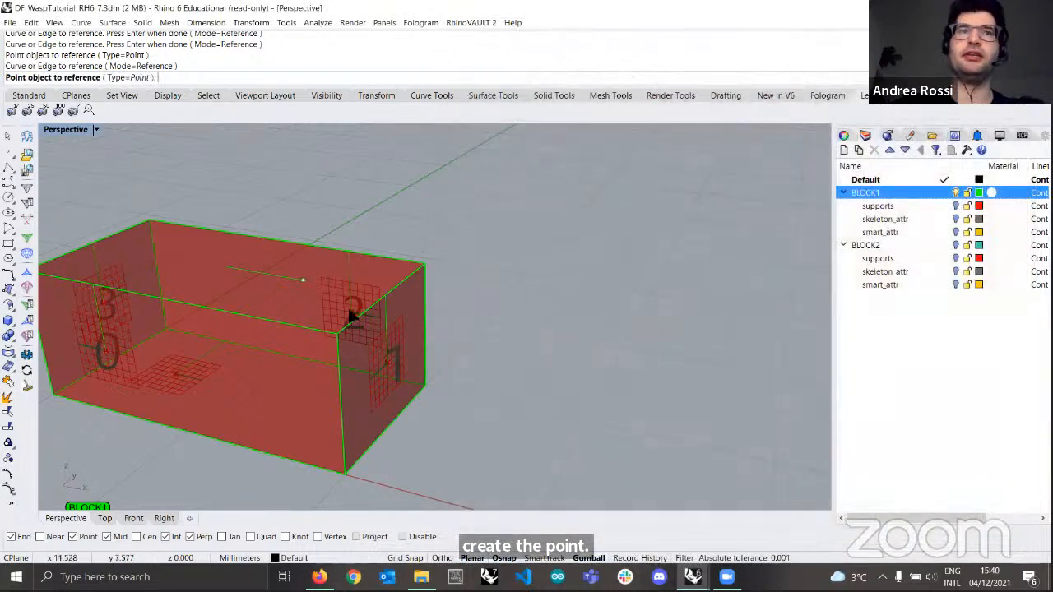
click(302, 280)
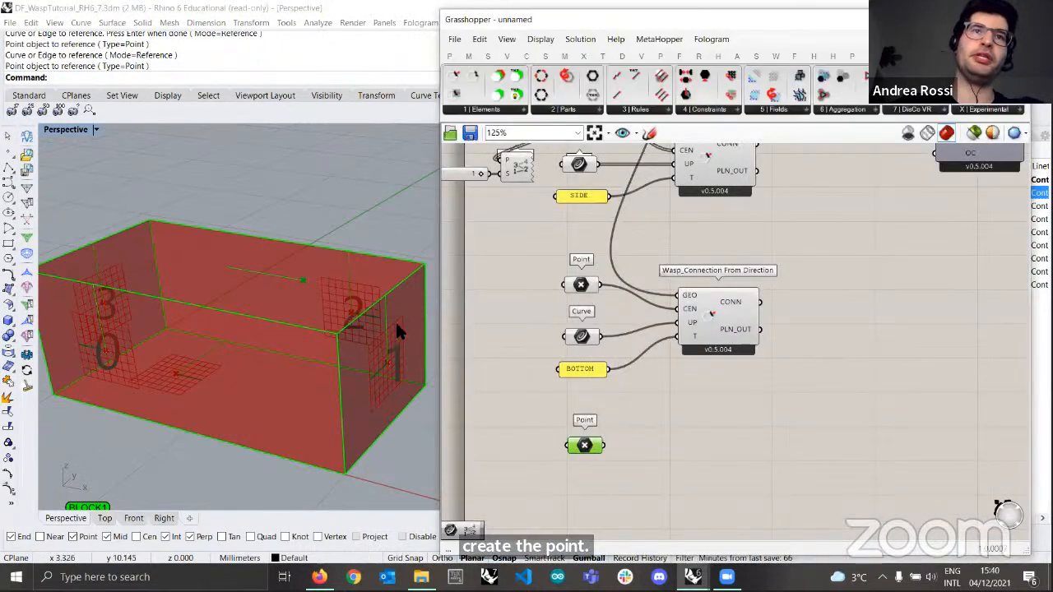
- Add a third Curve parameter below the third Point, reference the direction line on the block's top face, and align both parameters
double_click(576, 493)
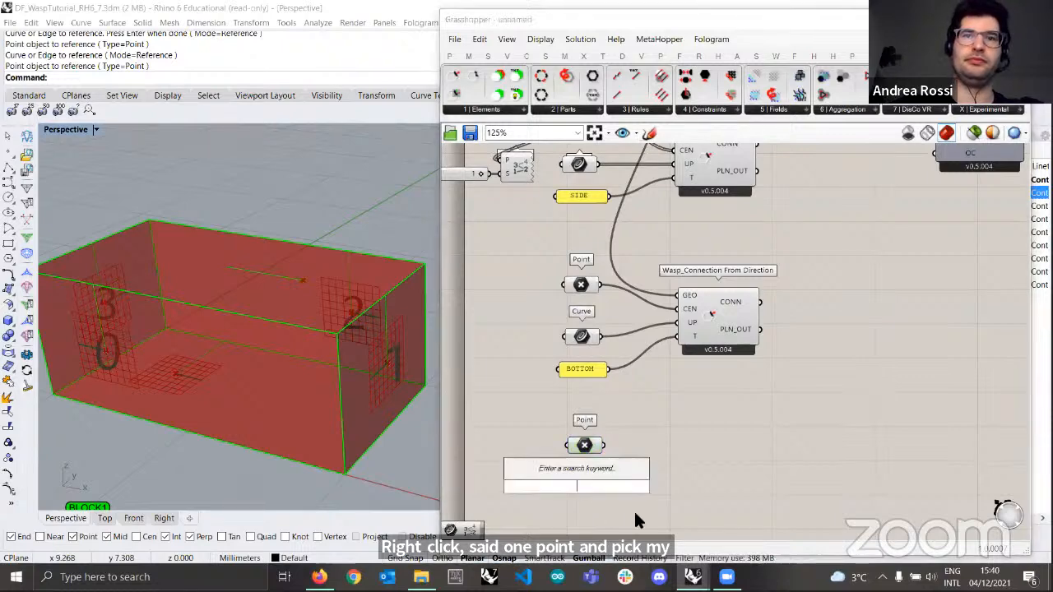
text(curve)
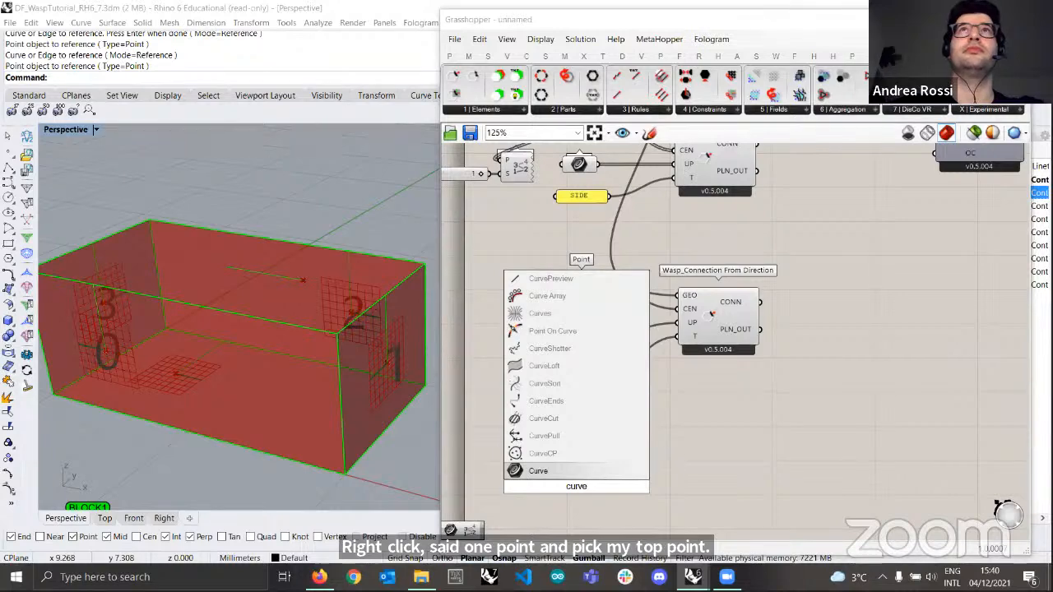
key(Return)
click(588, 495)
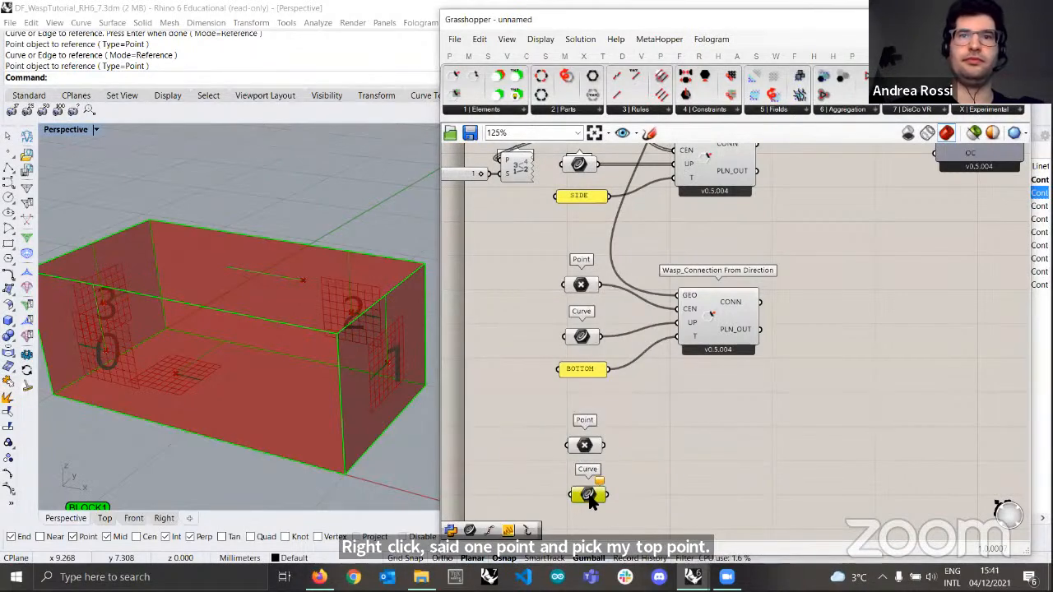
right_click(589, 496)
click(650, 463)
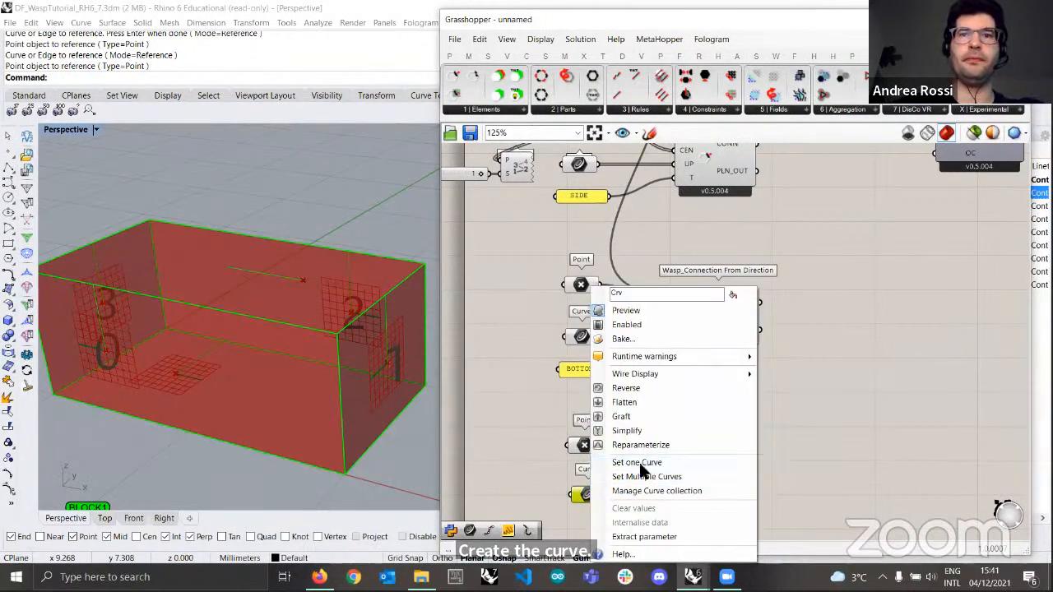
click(267, 276)
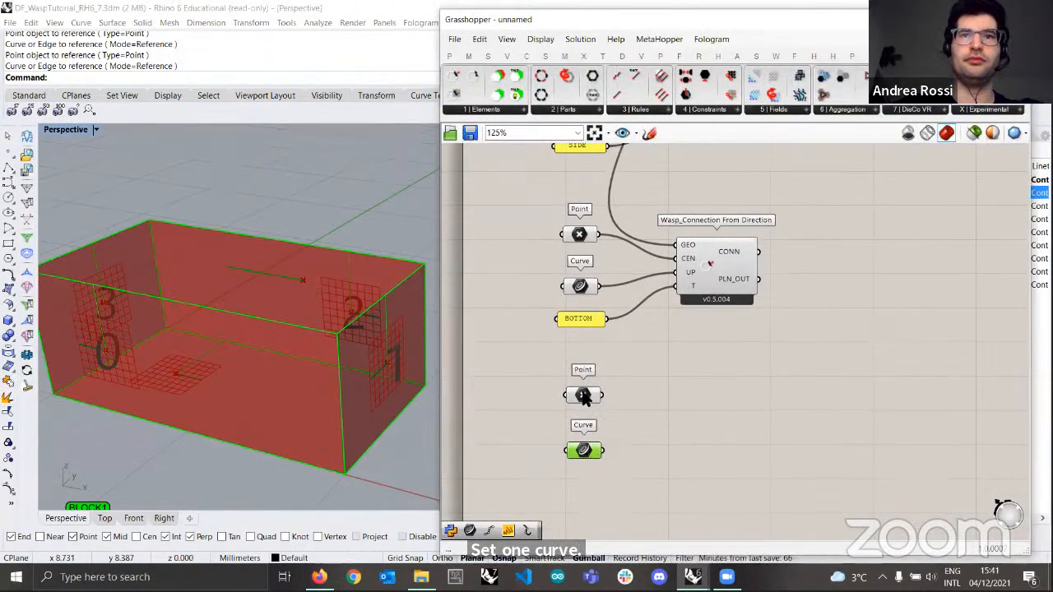
drag(582, 395, 583, 403)
drag(583, 449, 582, 449)
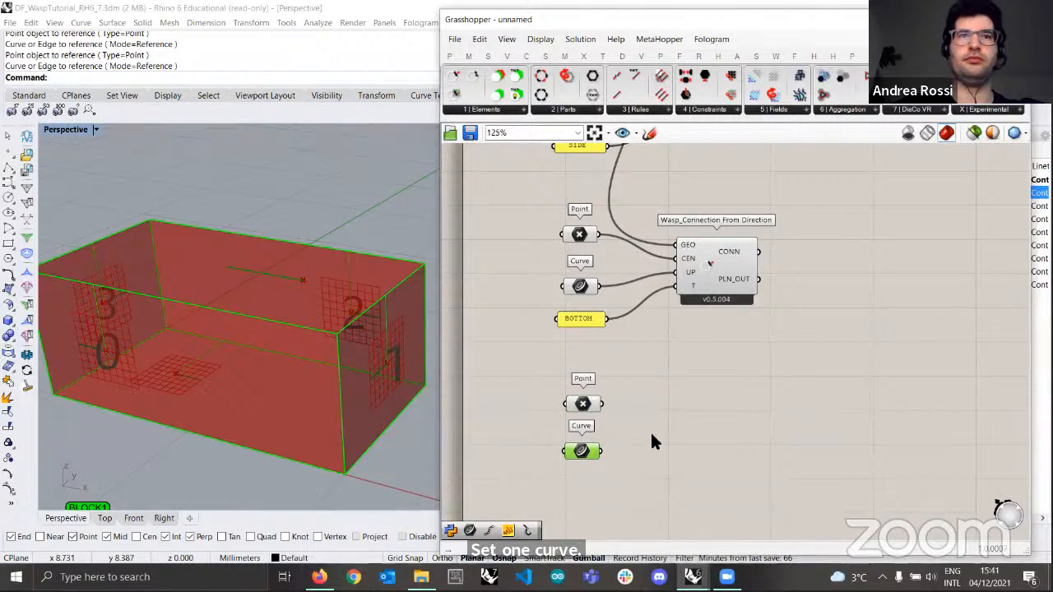
click(648, 437)
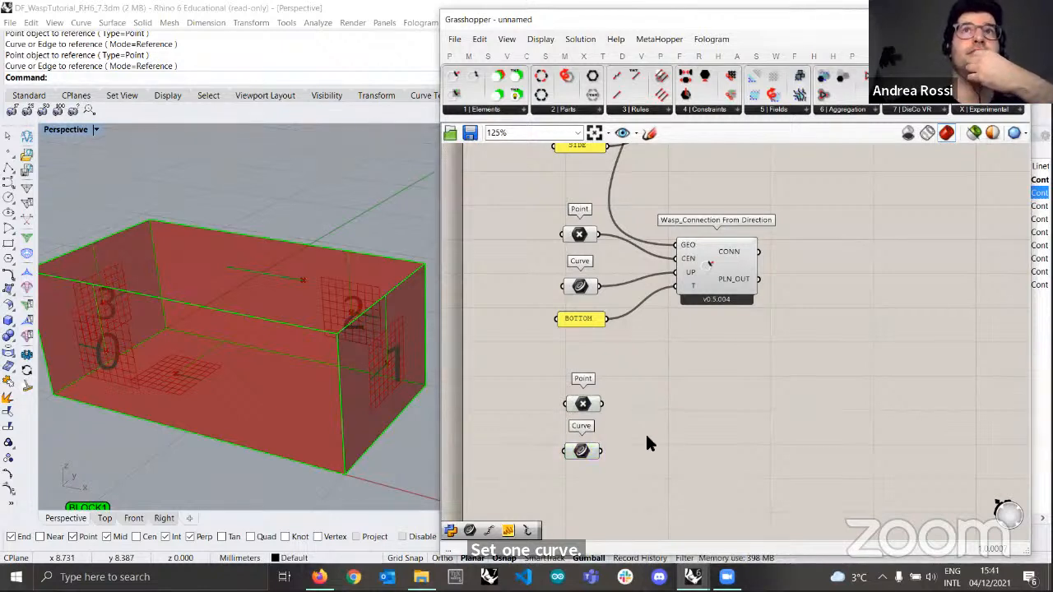
- Add a third Wasp_Connection From Direction component beside the third Point and Curve parameters
double_click(706, 419)
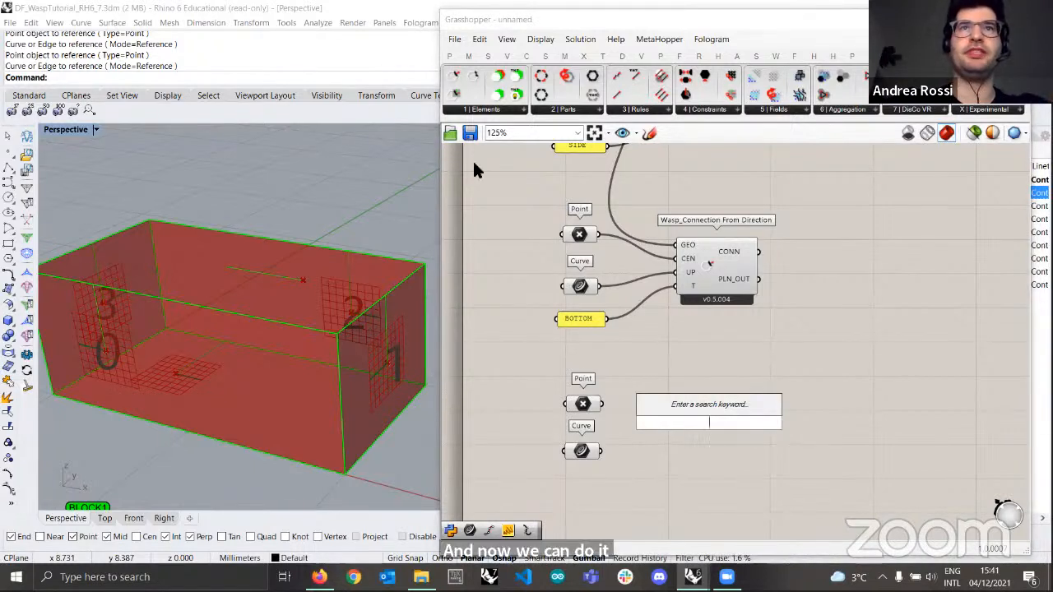
click(485, 110)
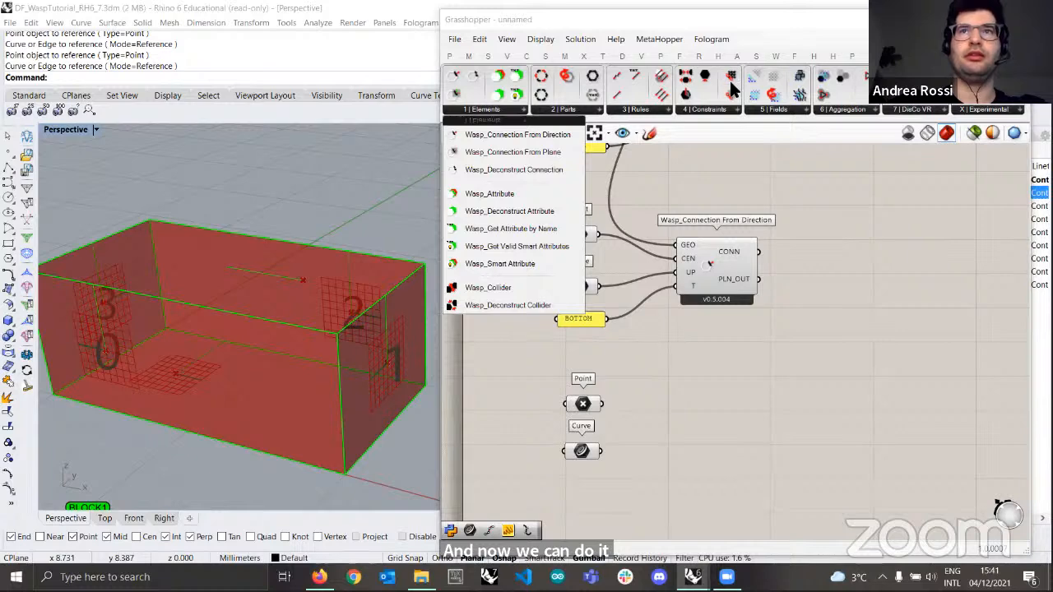
click(473, 111)
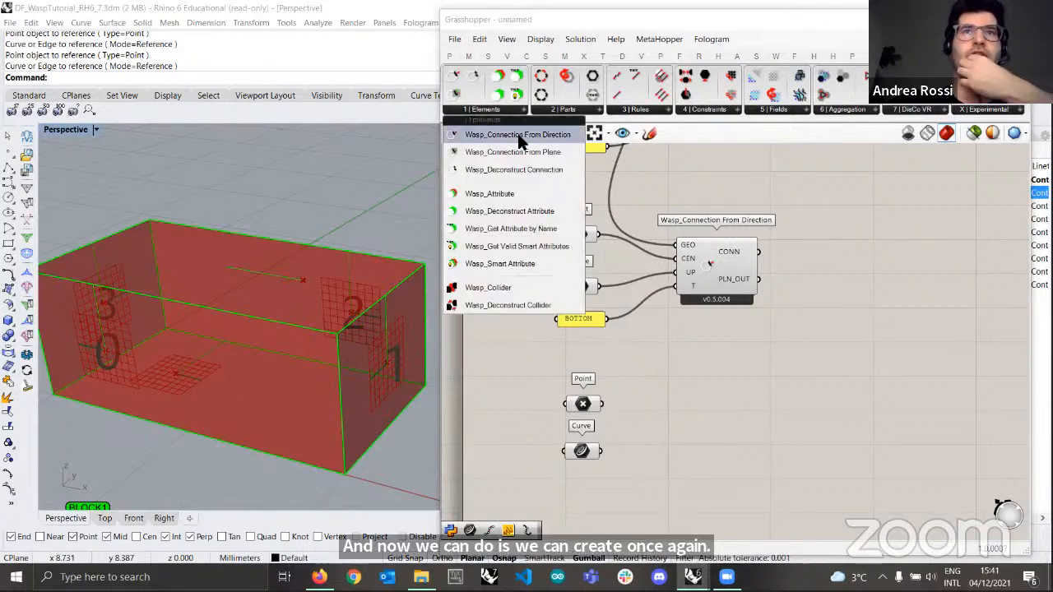
drag(520, 136, 713, 434)
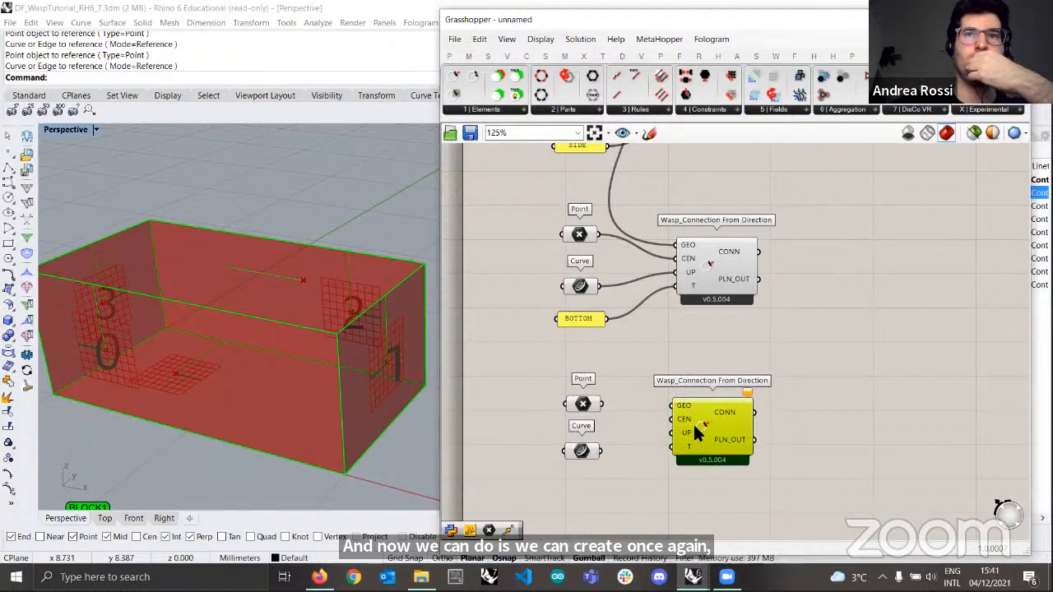
- Connect Geometry to GEO, the top-face Point to CEN and its Curve to UP on the third Wasp_Connection From Direction
scroll(693, 422, down, 1)
scroll(683, 376, down, 1)
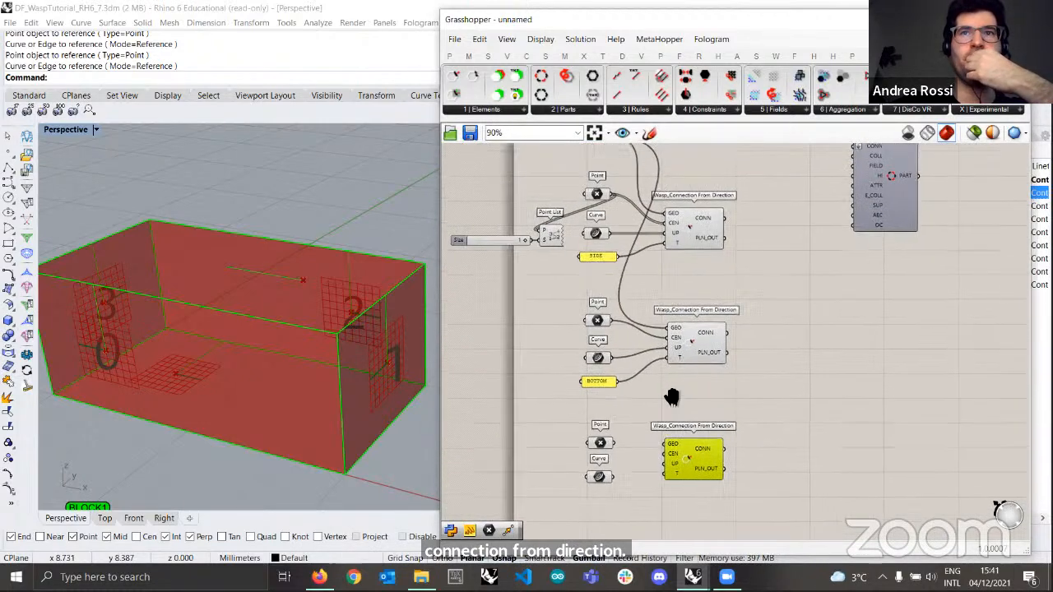
scroll(695, 435, down, 1)
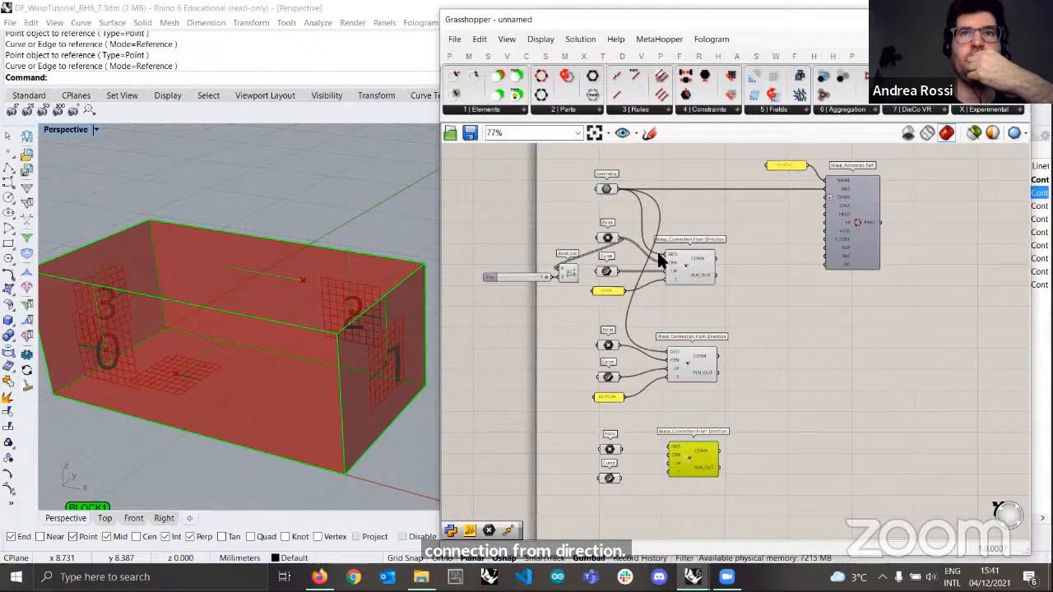
click(605, 190)
drag(615, 190, 672, 448)
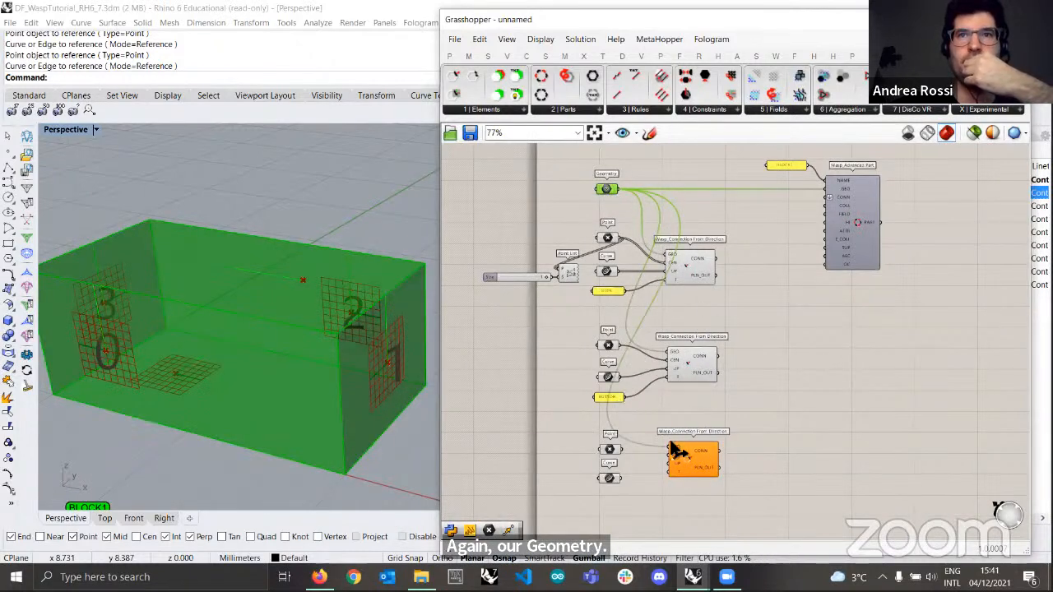
scroll(676, 452, up, 1)
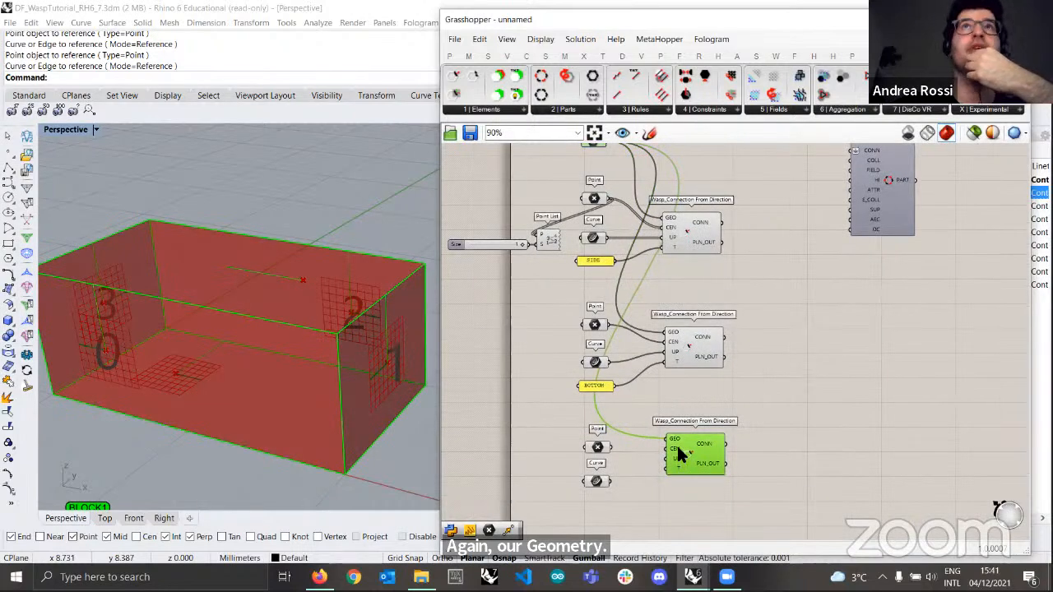
scroll(656, 442, up, 1)
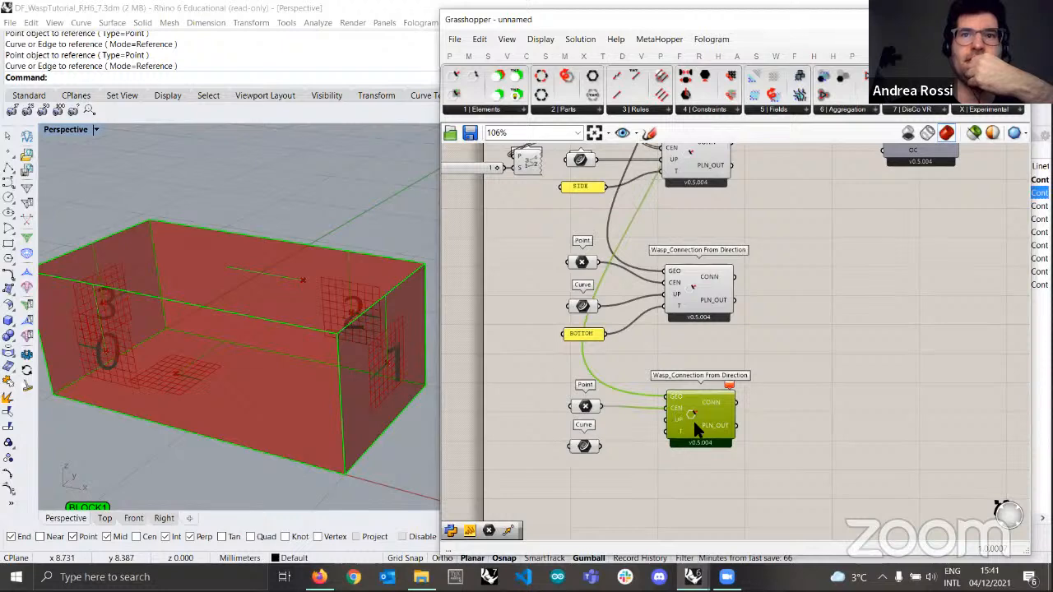
drag(694, 422, 693, 419)
drag(601, 447, 665, 420)
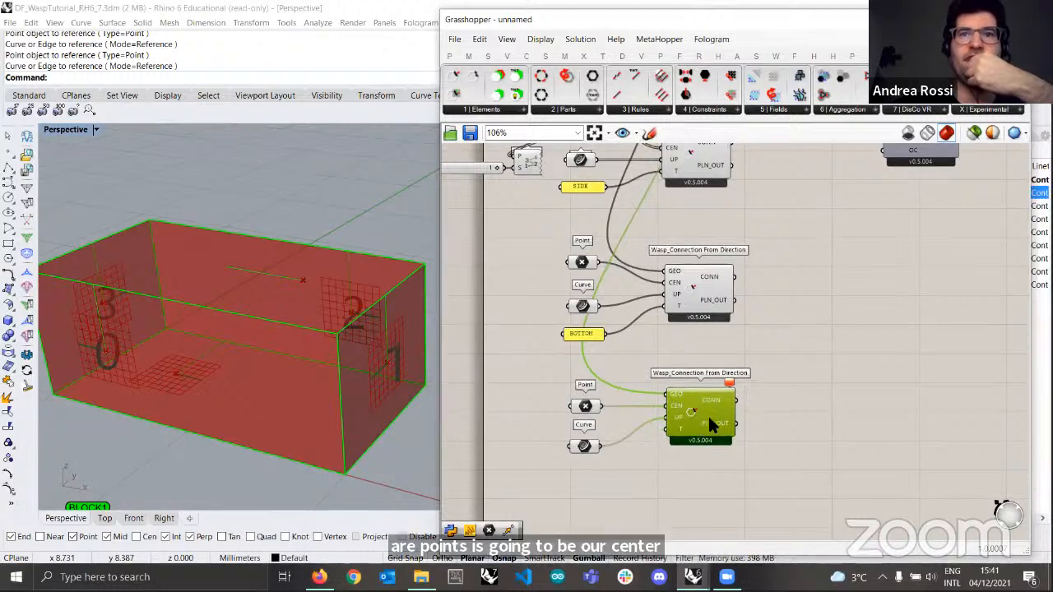
right_drag(313, 316, 336, 270)
right_drag(747, 385, 747, 349)
drag(704, 389, 703, 412)
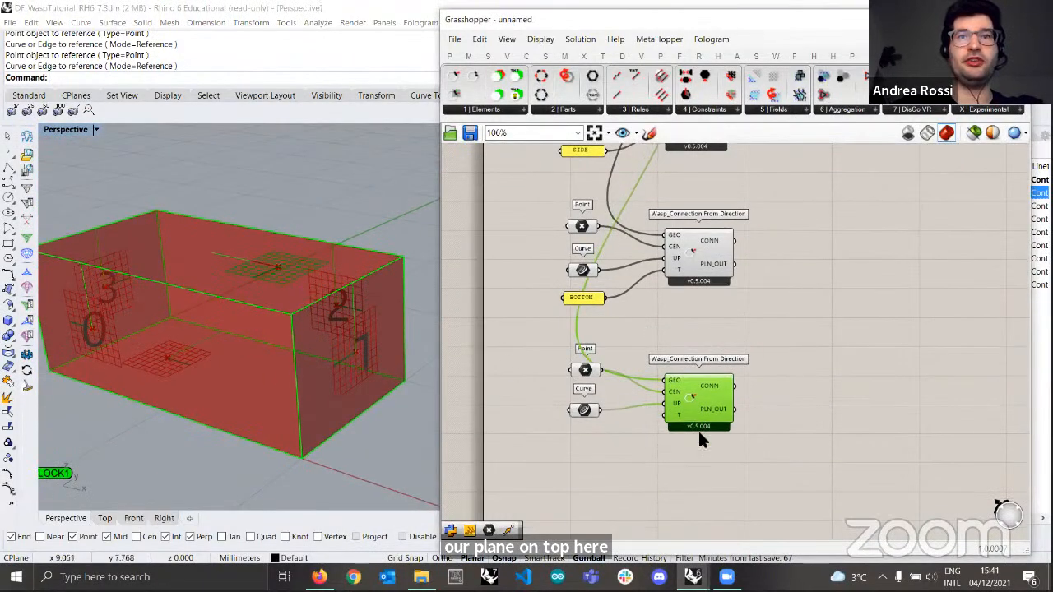
- Add a panel reading TOP below the third Curve parameter and connect it to the third connection component's T input
double_click(591, 437)
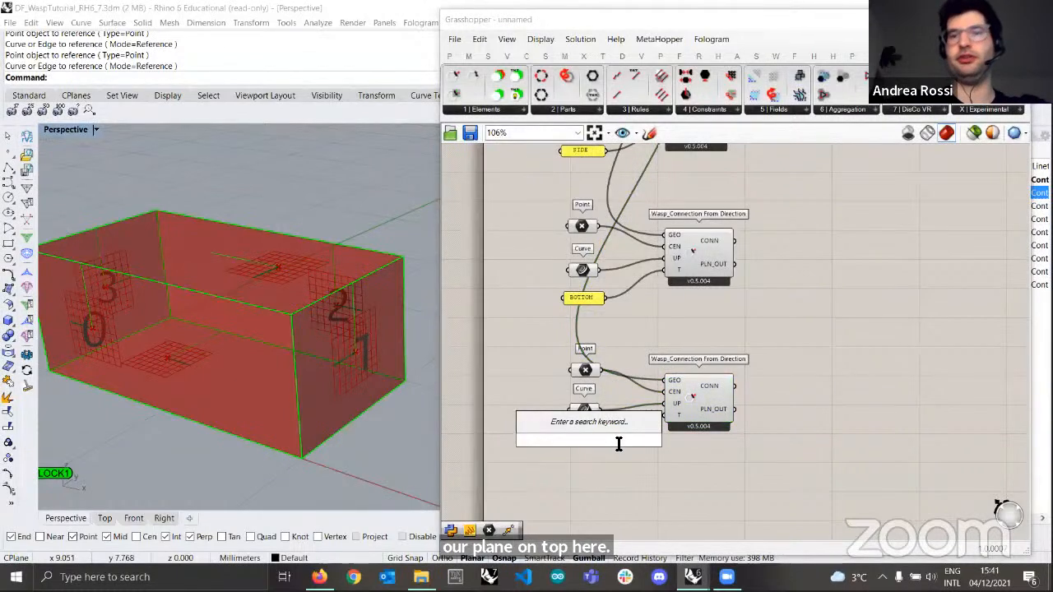
text(")
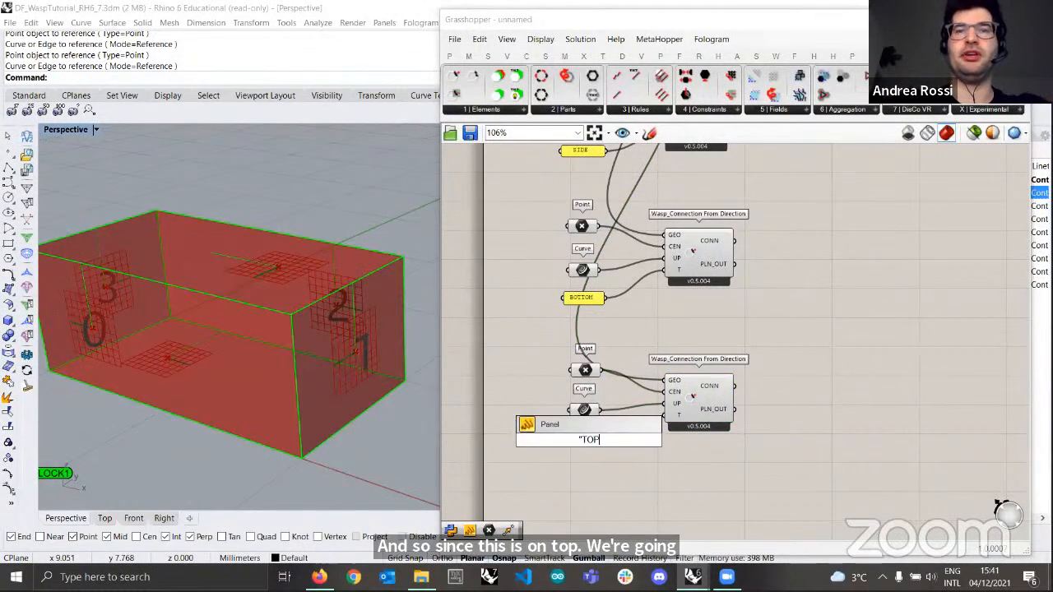
text(TOP)
key(Return)
scroll(580, 438, up, 3)
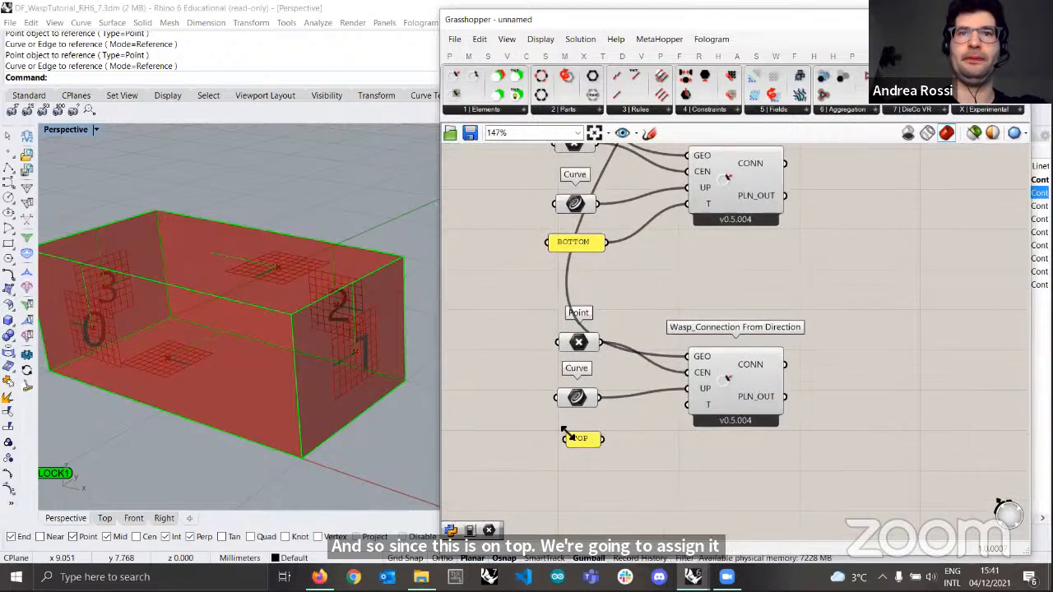
drag(568, 433, 689, 404)
click(722, 379)
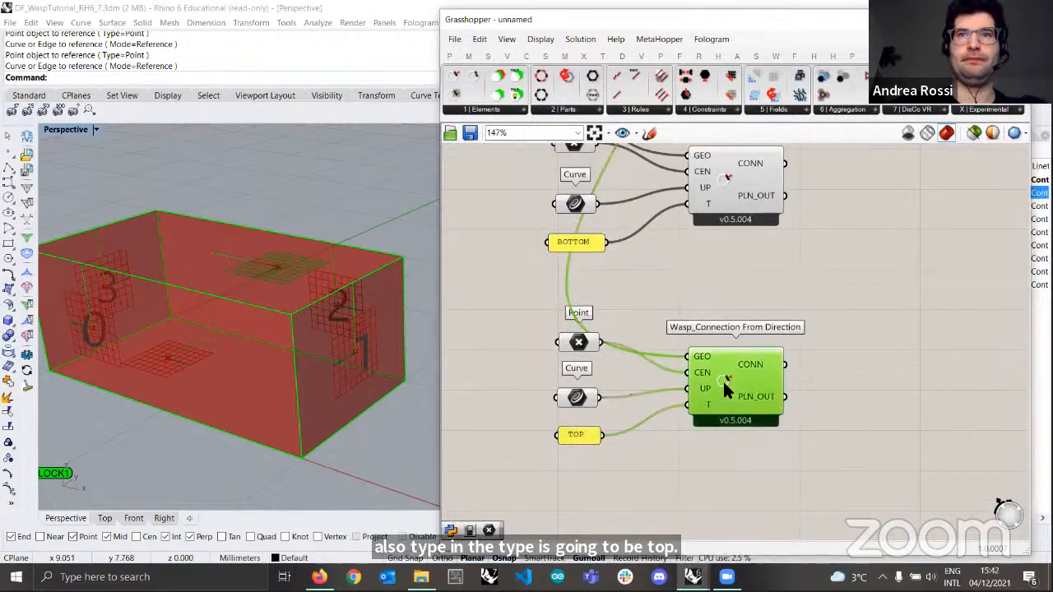
click(841, 350)
- Examine the side, bottom and top connection planes by selecting each Wasp_Connection From Direction component in turn
scroll(653, 392, down, 3)
scroll(653, 391, down, 2)
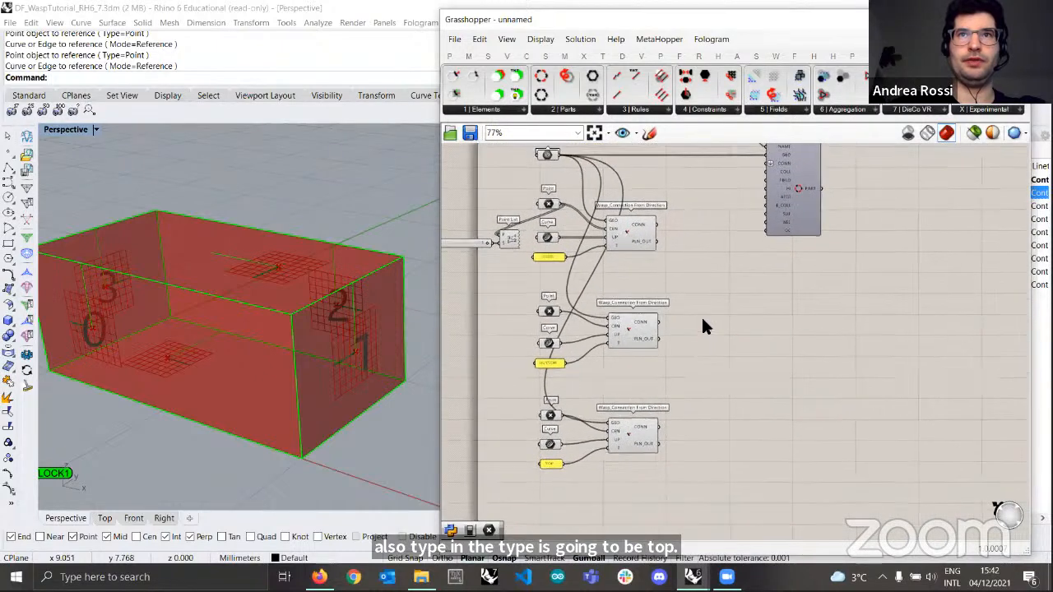
right_drag(691, 322, 686, 376)
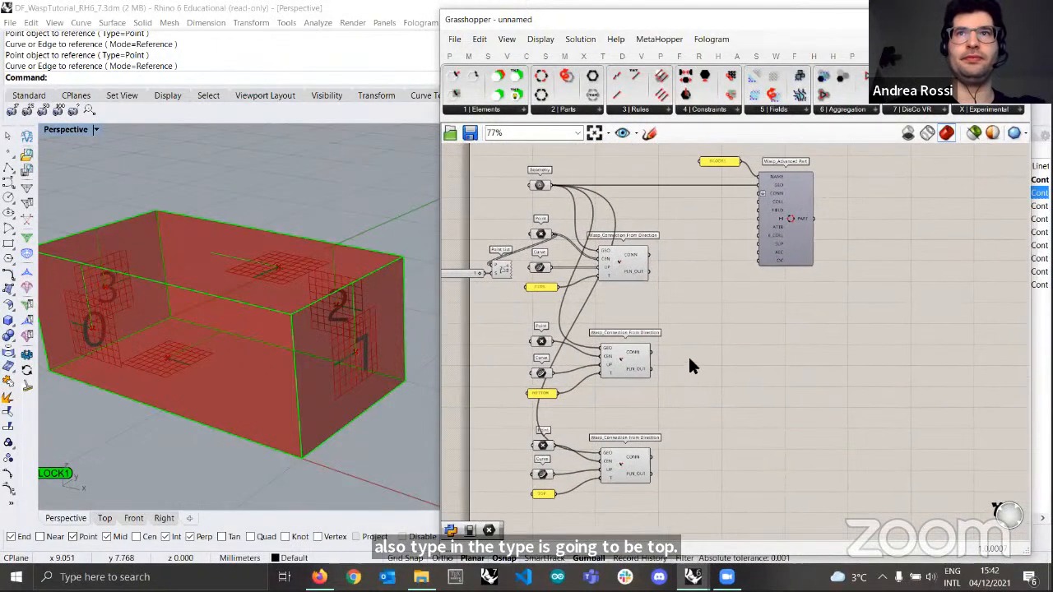
click(615, 254)
click(624, 369)
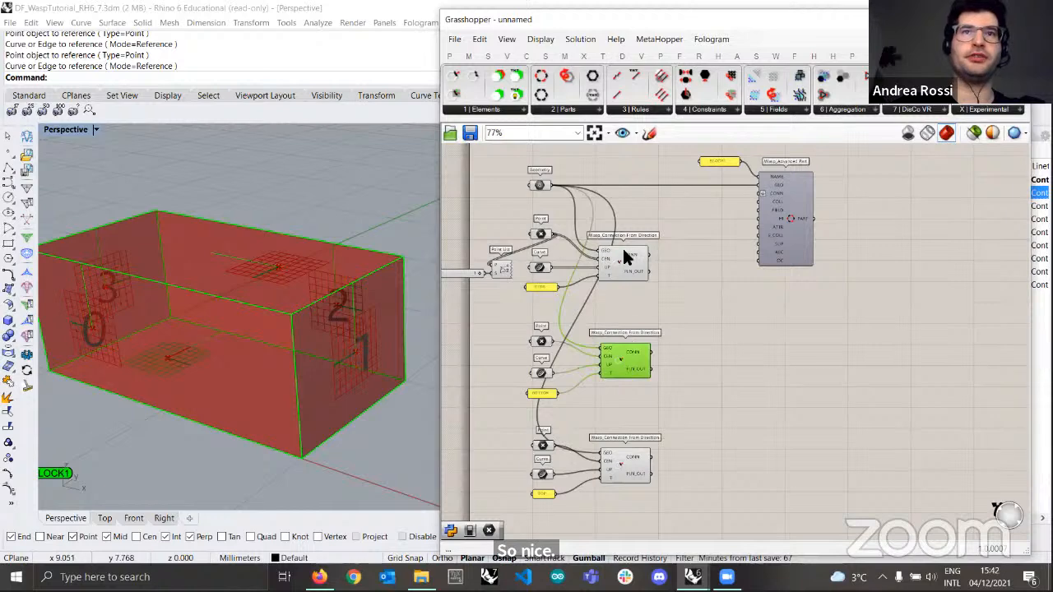
click(624, 258)
click(624, 359)
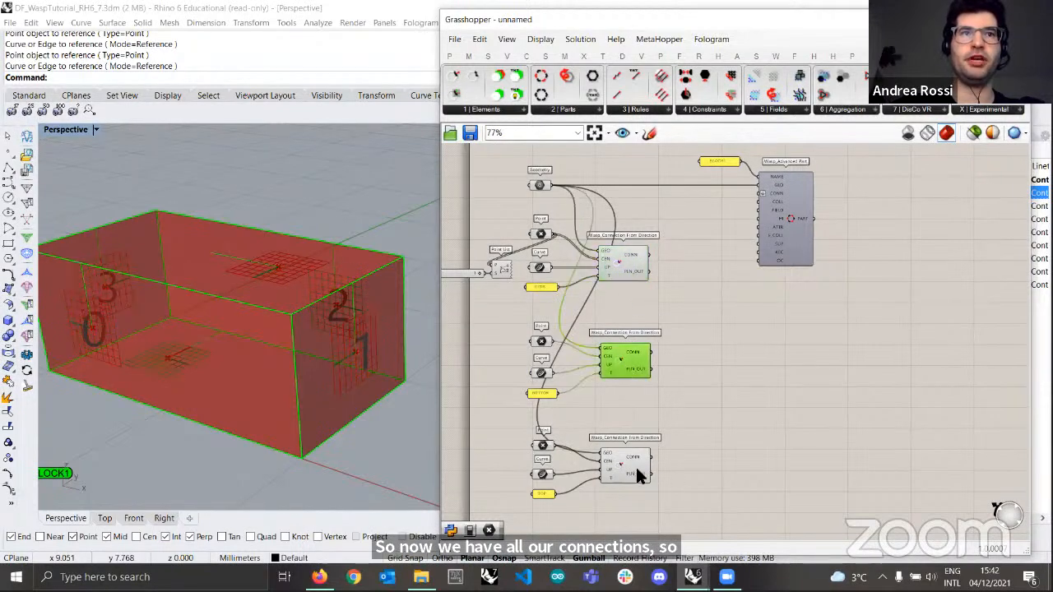
click(630, 465)
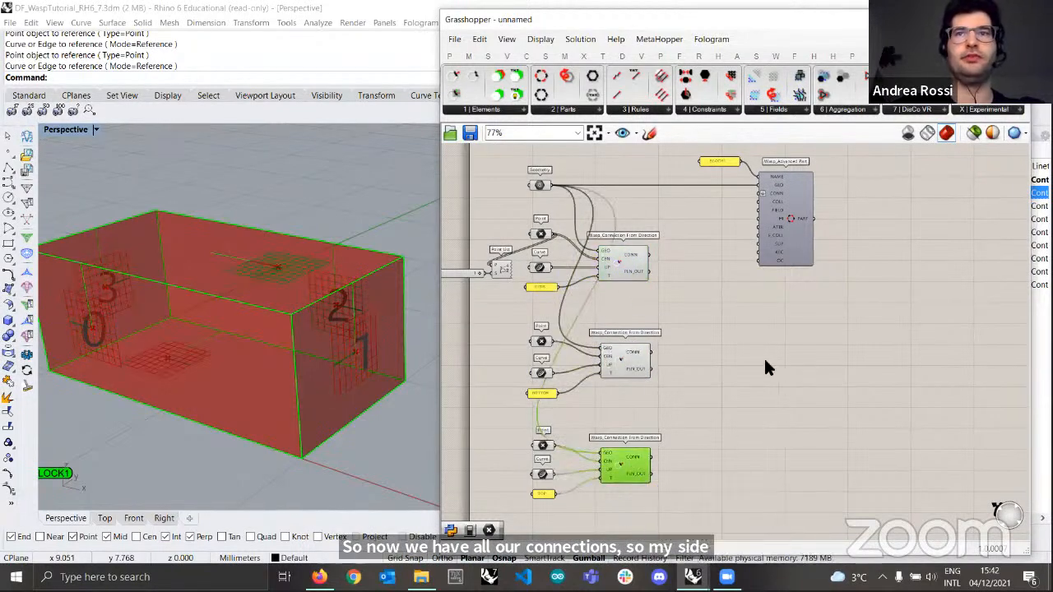
- Add a Merge component and connect the CONN outputs of the side, bottom and top connection components to D1, D2 and D3
scroll(766, 368, up, 2)
right_drag(713, 371, 709, 355)
double_click(711, 357)
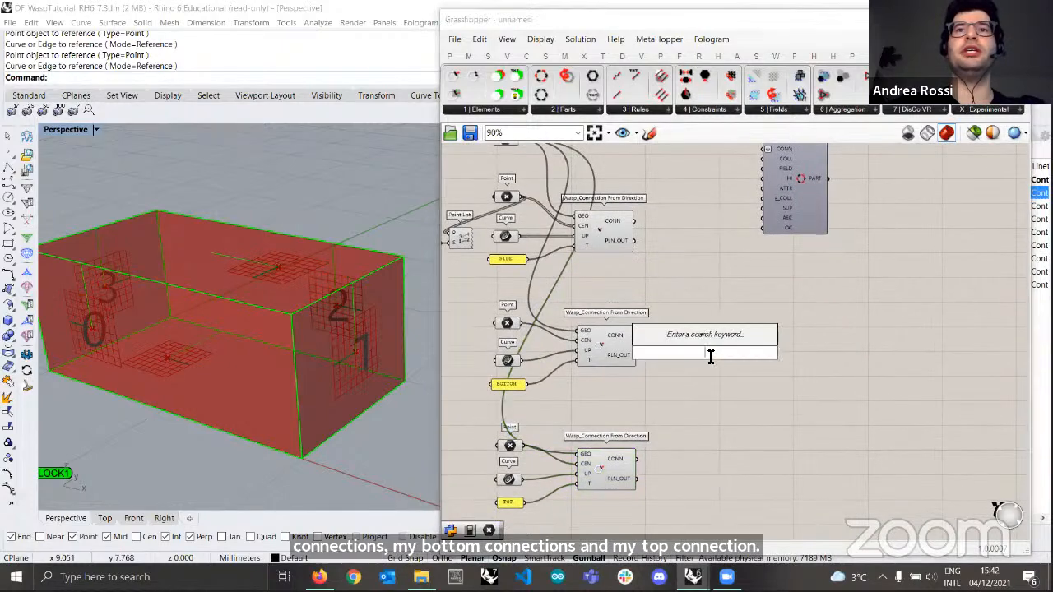
text(merge)
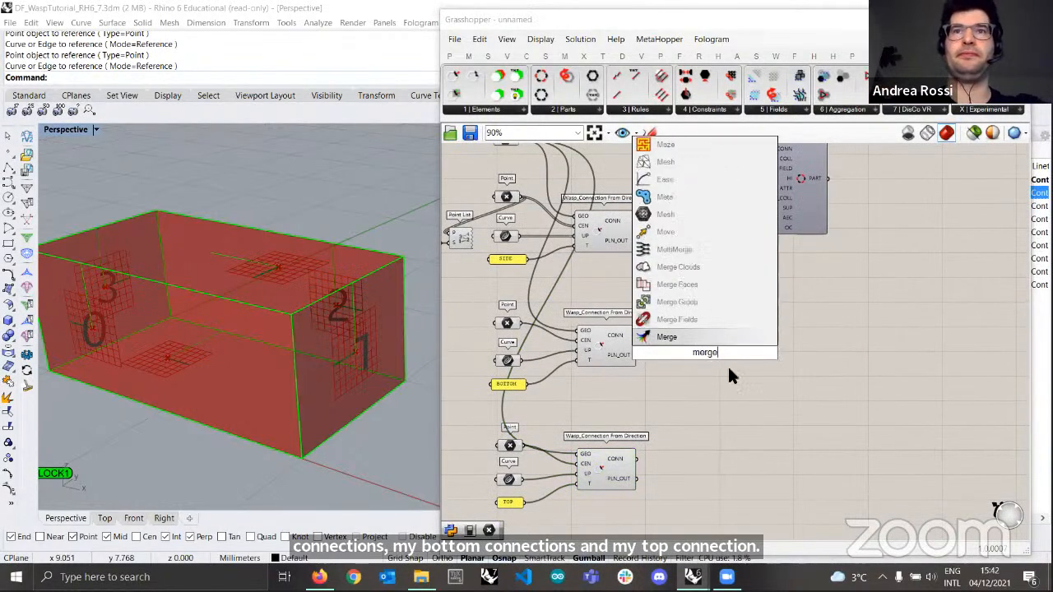
key(Return)
drag(634, 221, 705, 338)
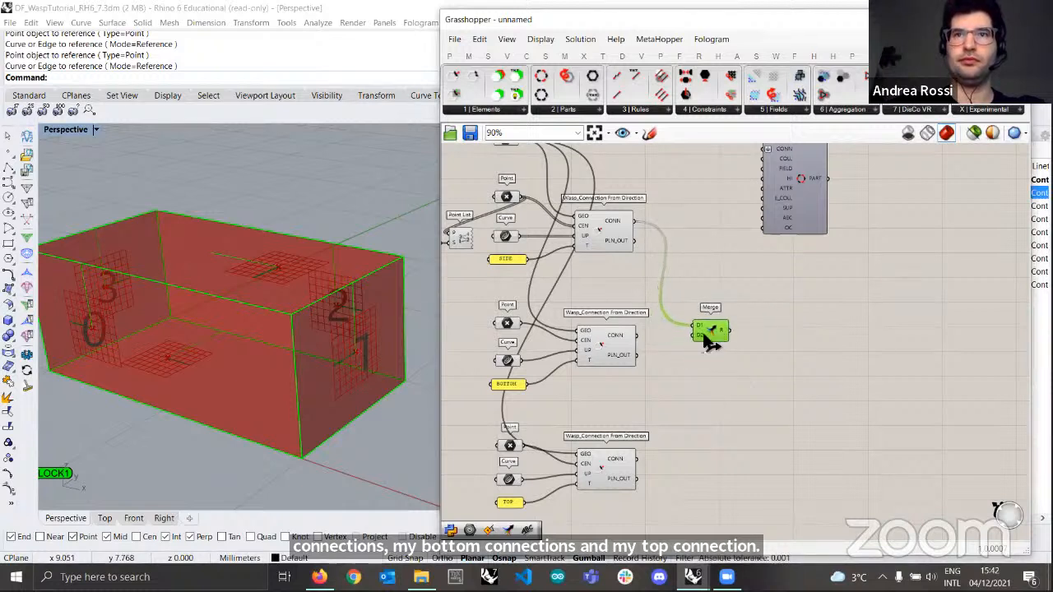
drag(635, 334, 700, 348)
scroll(701, 348, up, 6)
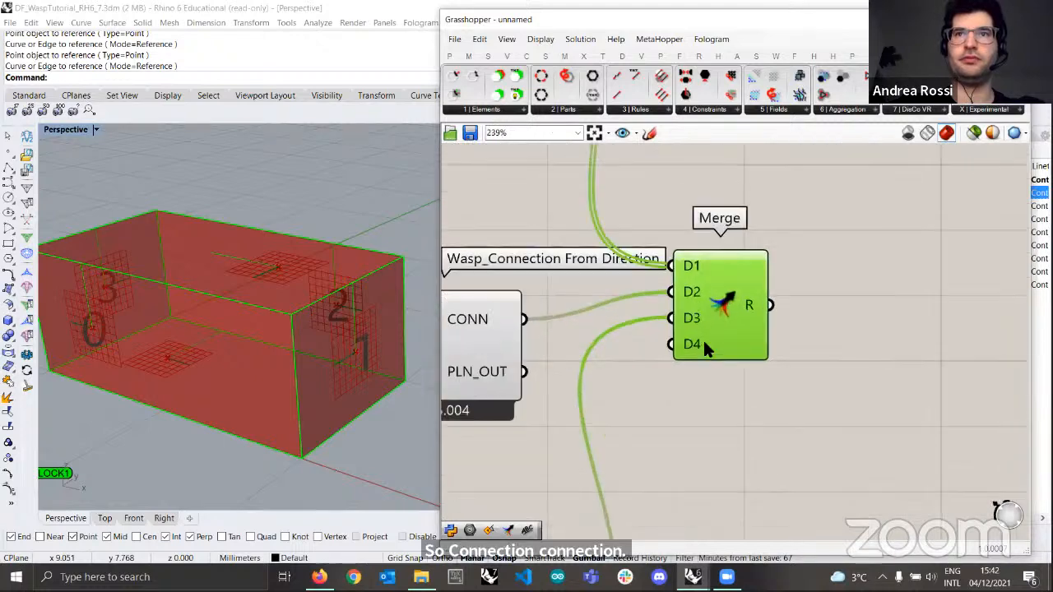
click(708, 344)
scroll(710, 340, down, 6)
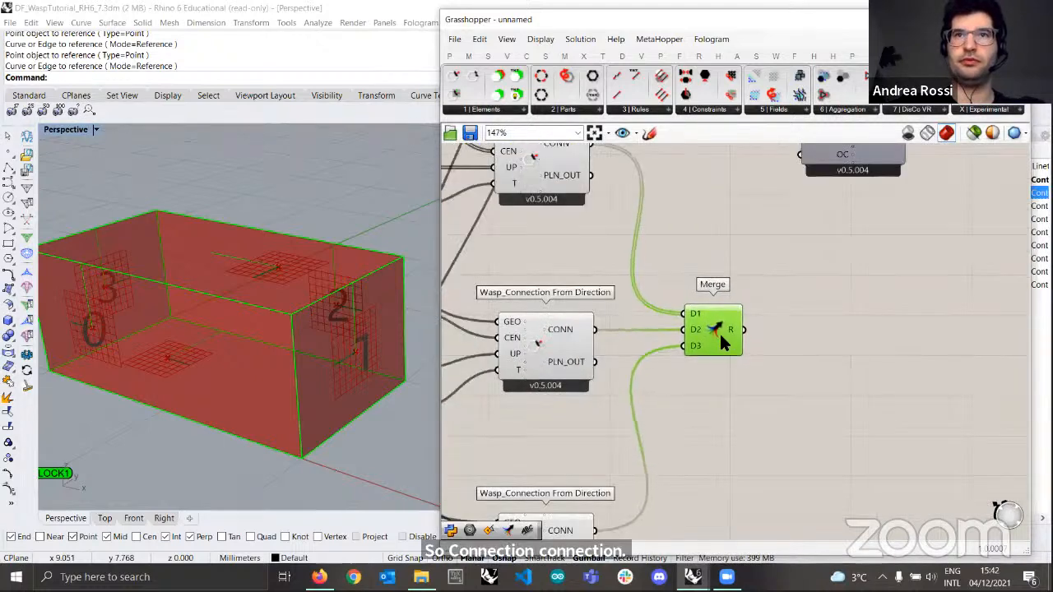
- Connect the Merge component's R output to the CONN input of the Wasp_Advanced Part
scroll(719, 336, down, 1)
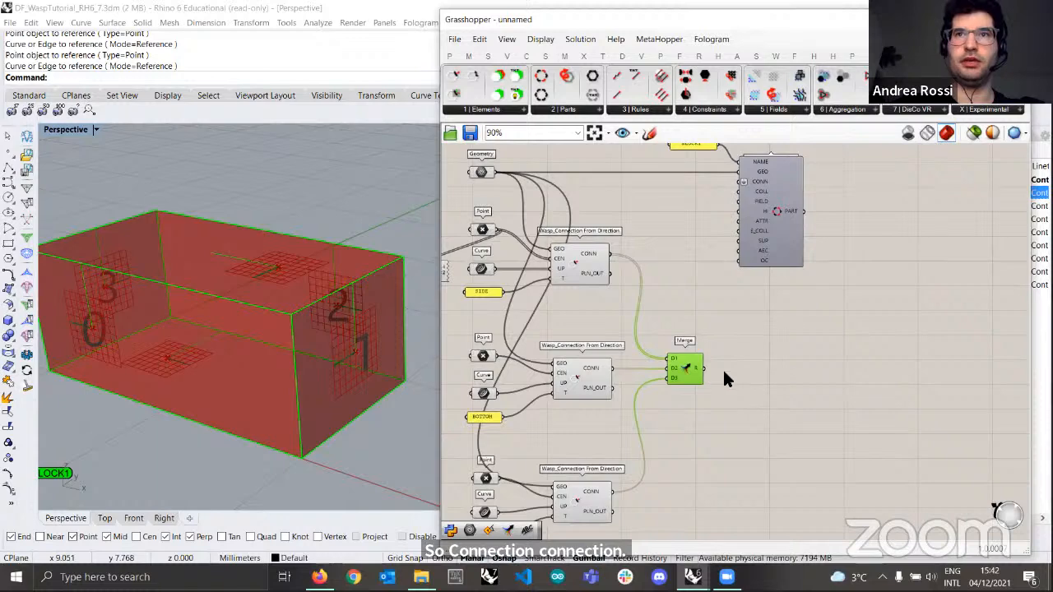
drag(703, 369, 717, 190)
scroll(806, 167, up, 2)
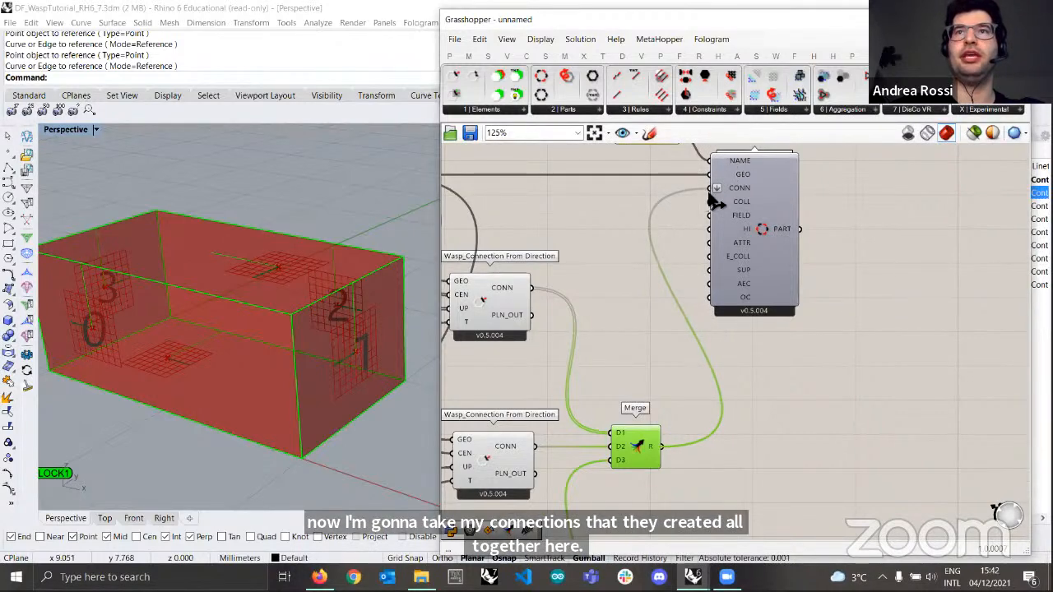
scroll(841, 259, down, 2)
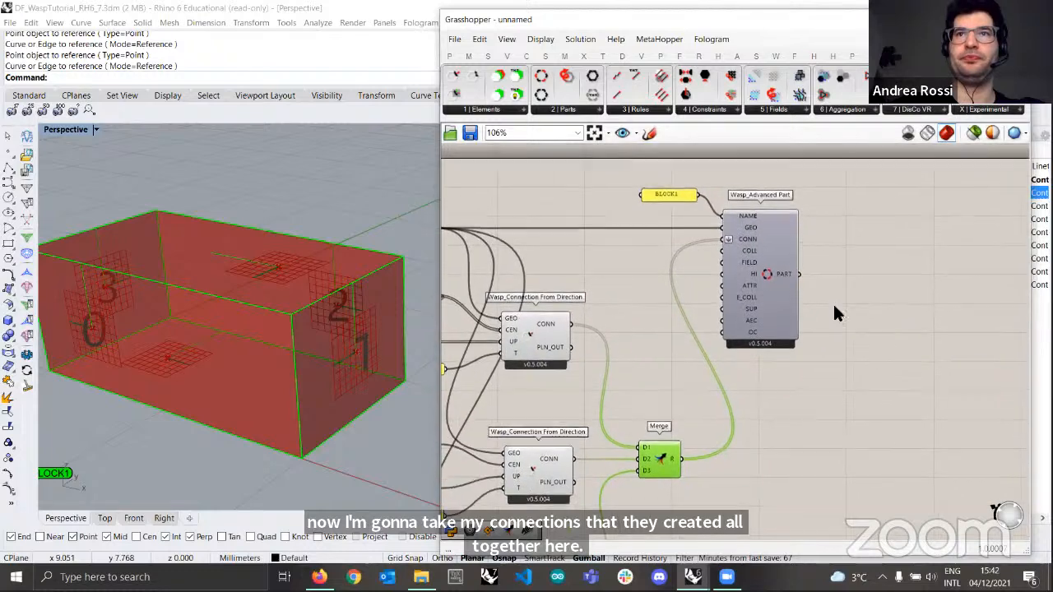
- Review the part definition by selecting the Geometry parameter and the BLOCK1 name panel feeding the Wasp_Advanced Part
scroll(835, 314, up, 2)
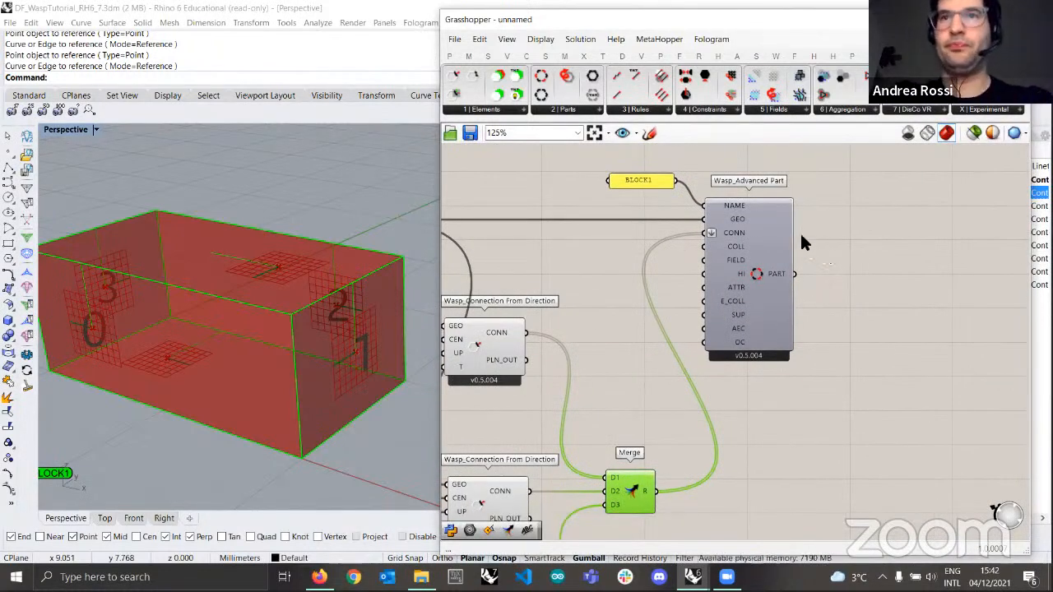
scroll(799, 243, down, 2)
scroll(795, 250, down, 1)
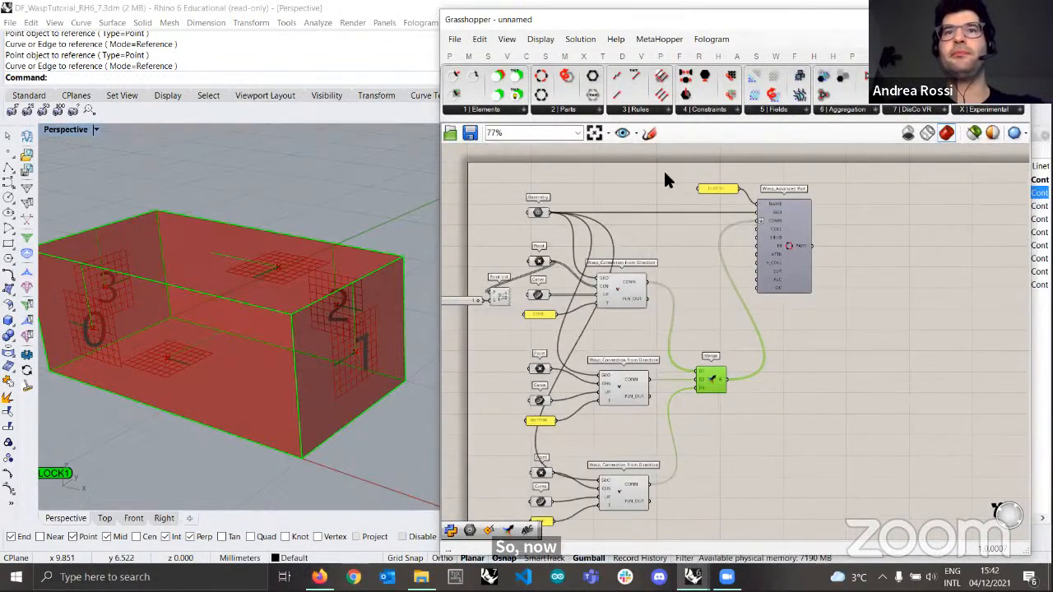
right_drag(683, 397, 680, 399)
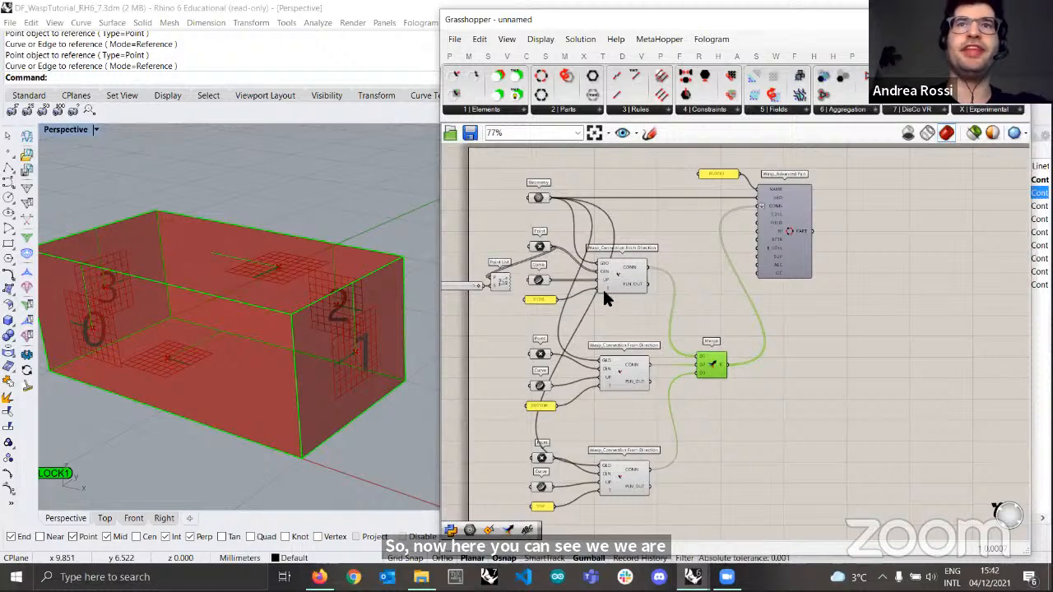
click(539, 199)
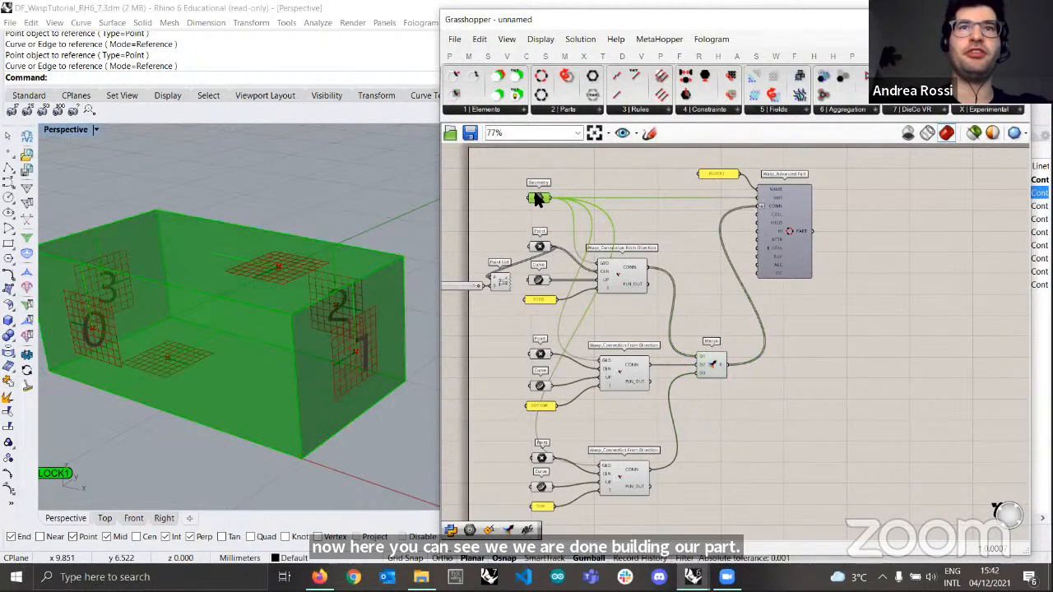
click(718, 176)
scroll(700, 175, up, 3)
scroll(747, 185, down, 2)
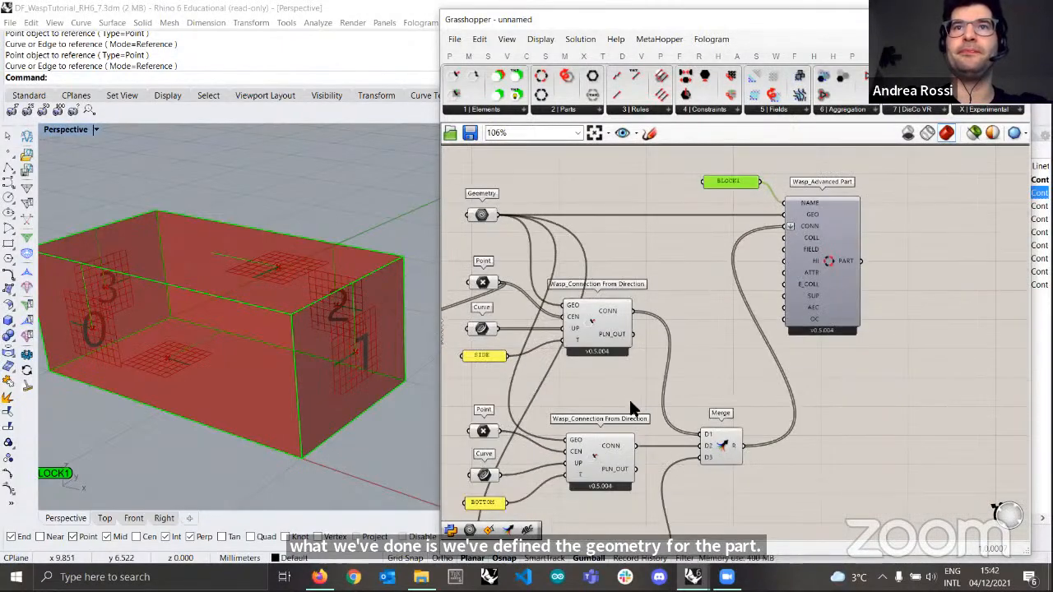
- Review the side, bottom and top connection groups by selecting each group of components that feeds the Merge component
drag(732, 374, 491, 249)
right_drag(663, 244, 670, 132)
drag(700, 393, 484, 265)
right_drag(628, 370, 630, 323)
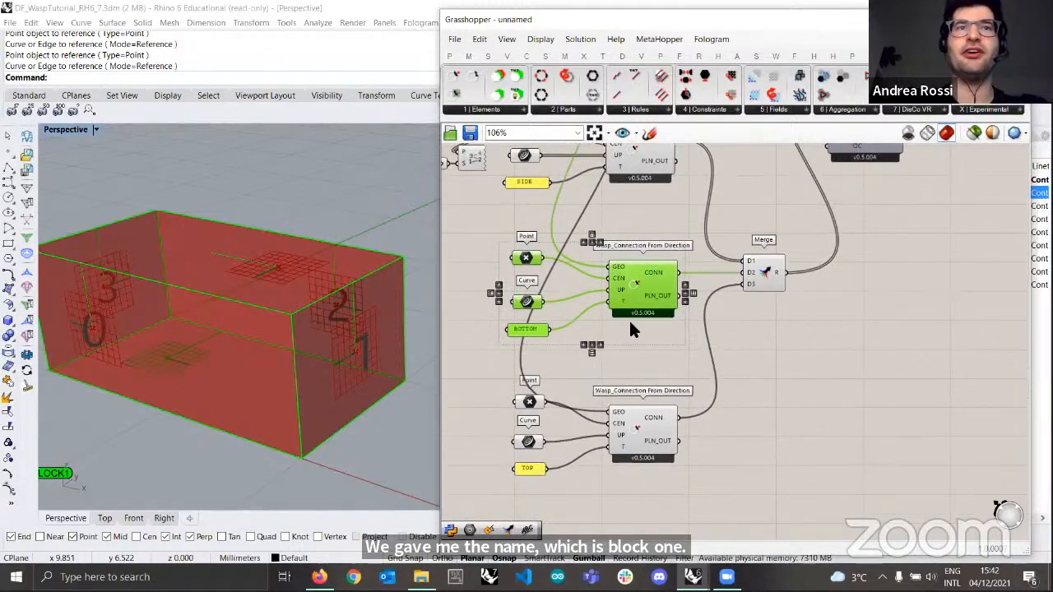
scroll(630, 327, down, 2)
drag(713, 483, 510, 333)
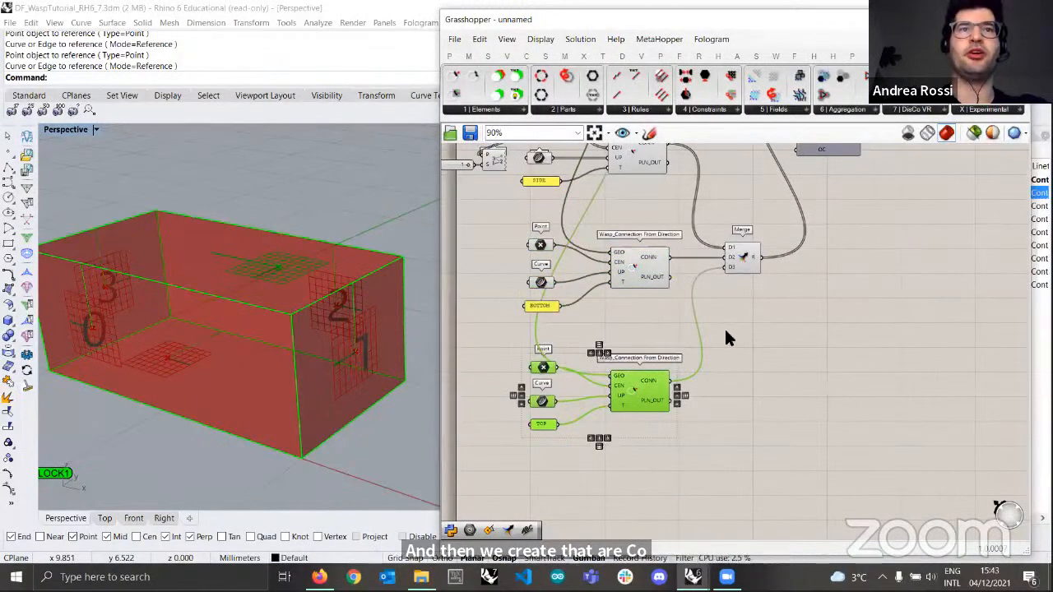
scroll(711, 335, down, 2)
right_drag(712, 336, 680, 418)
scroll(690, 361, up, 1)
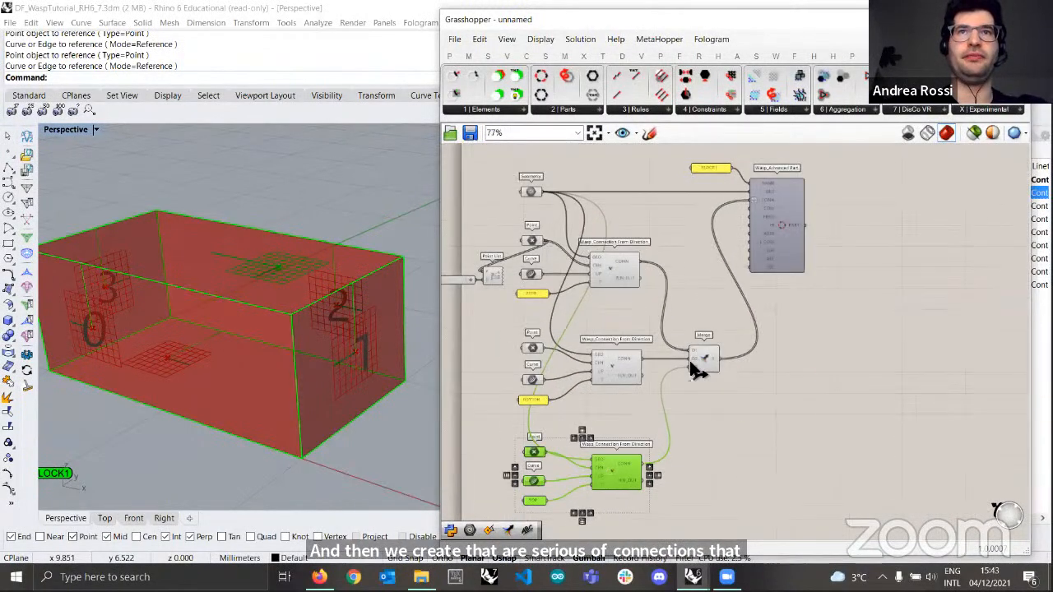
right_drag(689, 360, 696, 359)
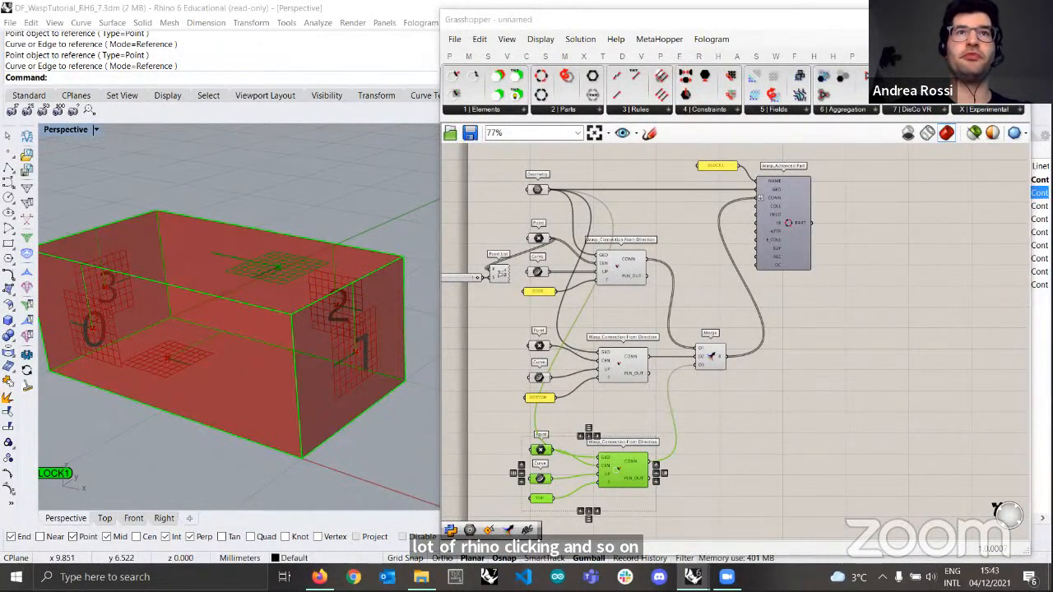
- Switch to File Explorer, select DF_WaspTutorial_STEP1.gh in the WorkshopFiles folder, and return to the Grasshopper definition with nothing selected
click(421, 577)
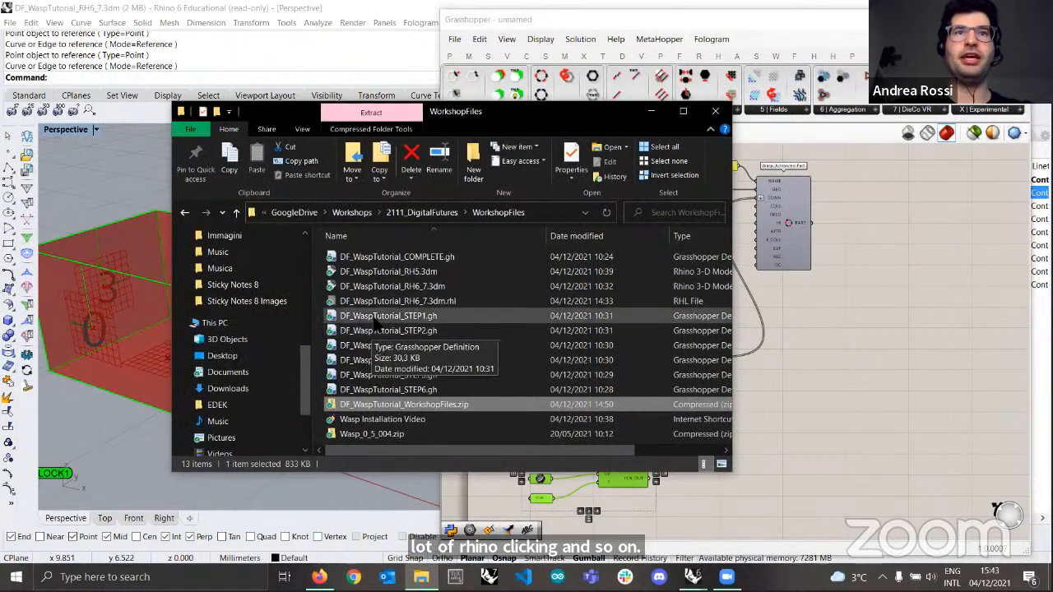
click(405, 321)
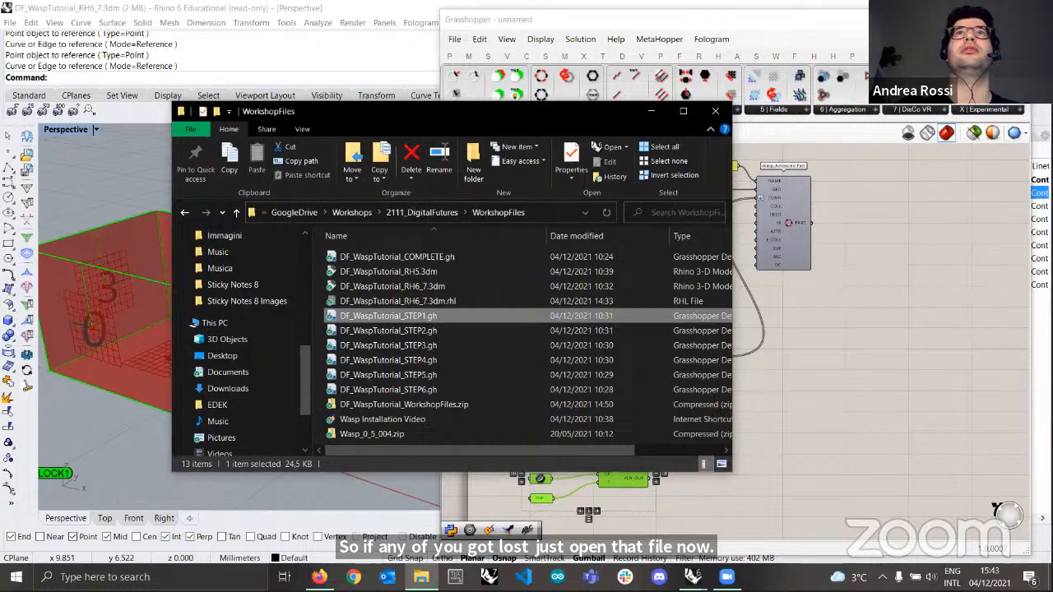
key(alt+Tab)
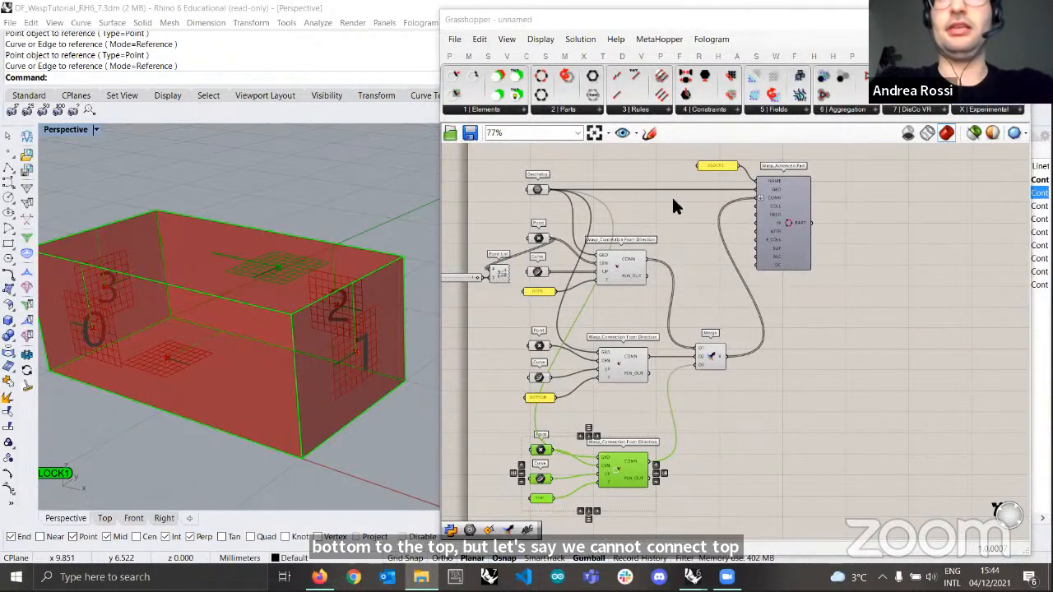
click(738, 310)
scroll(740, 309, down, 1)
scroll(742, 309, up, 1)
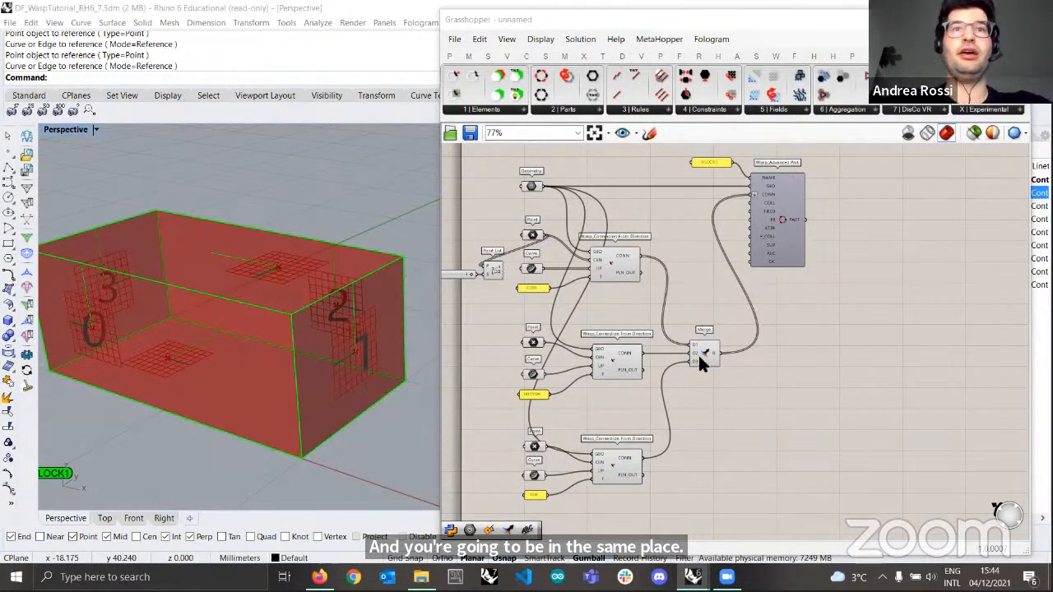
- Zoom the Rhino Perspective view out until the block is small, and widen the Grasshopper window for more canvas space
scroll(274, 258, down, 4)
right_drag(270, 262, 315, 283)
scroll(293, 277, up, 4)
scroll(314, 282, down, 4)
shift+right_drag(324, 336, 296, 353)
scroll(297, 352, down, 5)
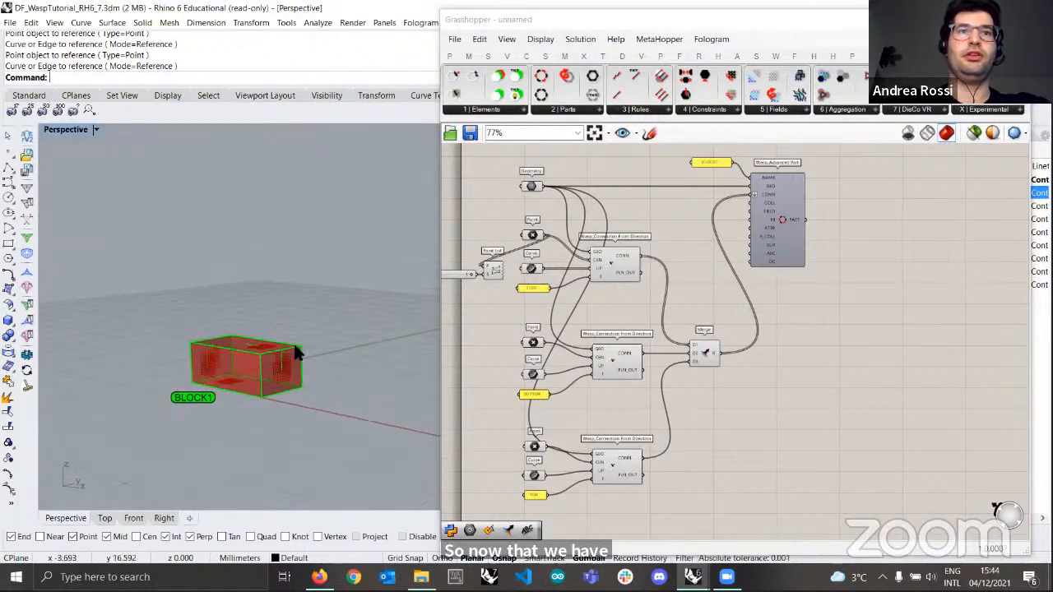
right_drag(848, 335, 823, 330)
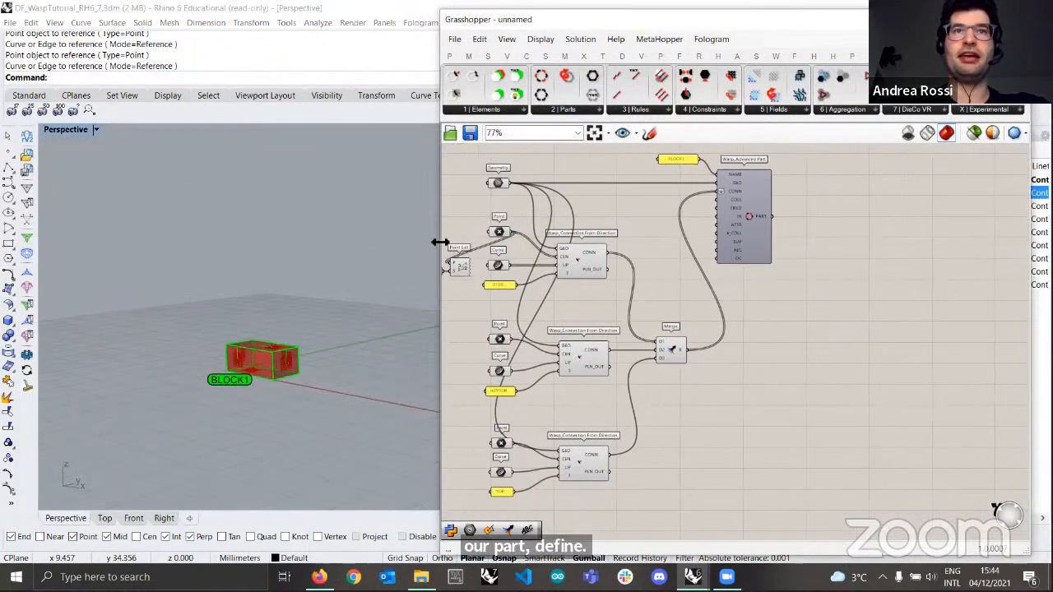
shift+right_drag(276, 330, 212, 335)
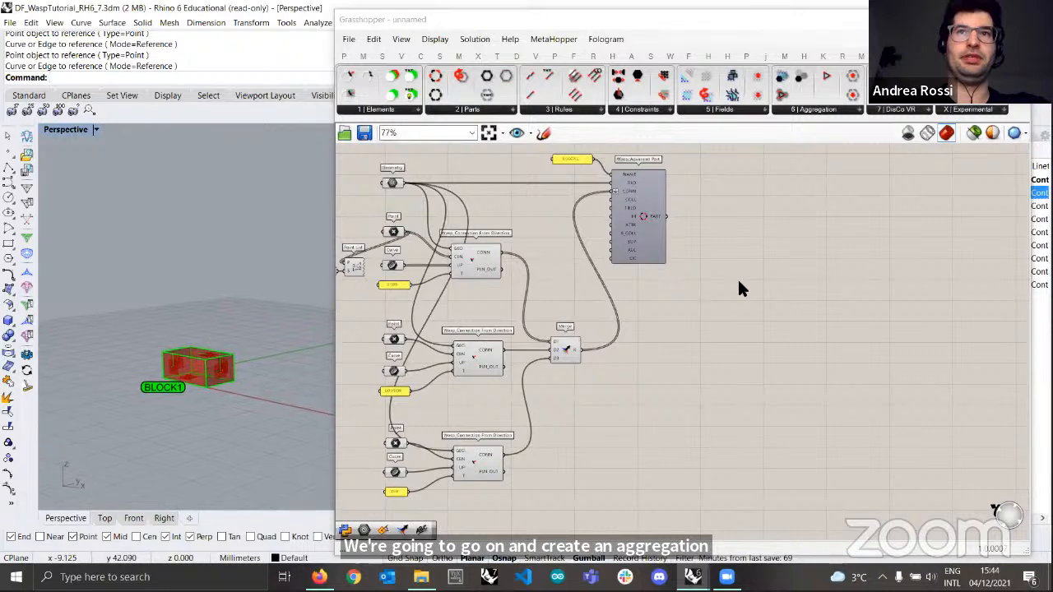
right_drag(777, 256, 754, 256)
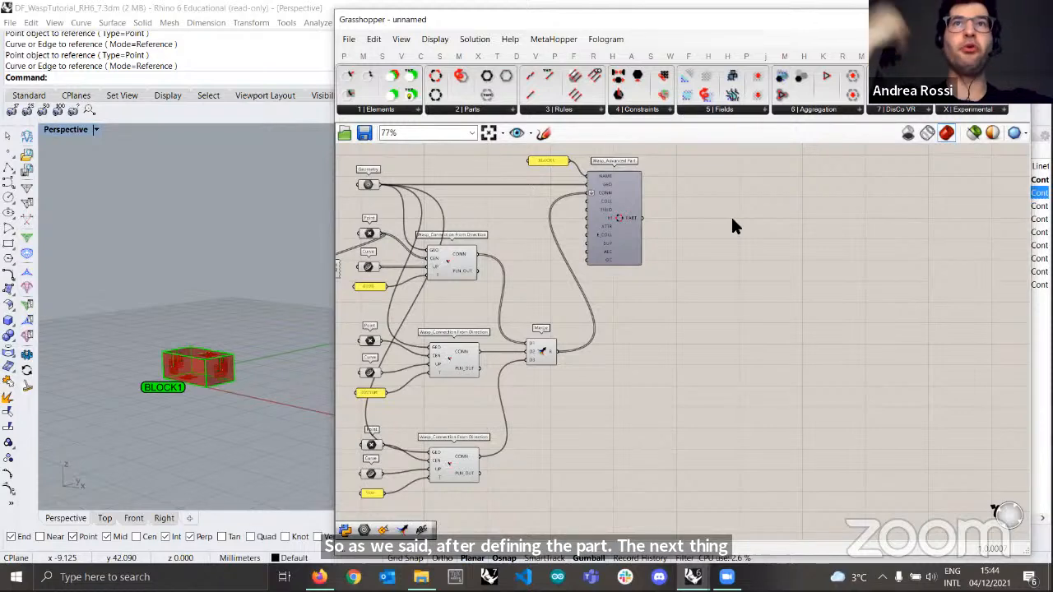
- Add a Wasp_Rules Generator component in the empty canvas area beside the Wasp_Advanced Part
right_drag(771, 235, 651, 252)
scroll(527, 210, up, 1)
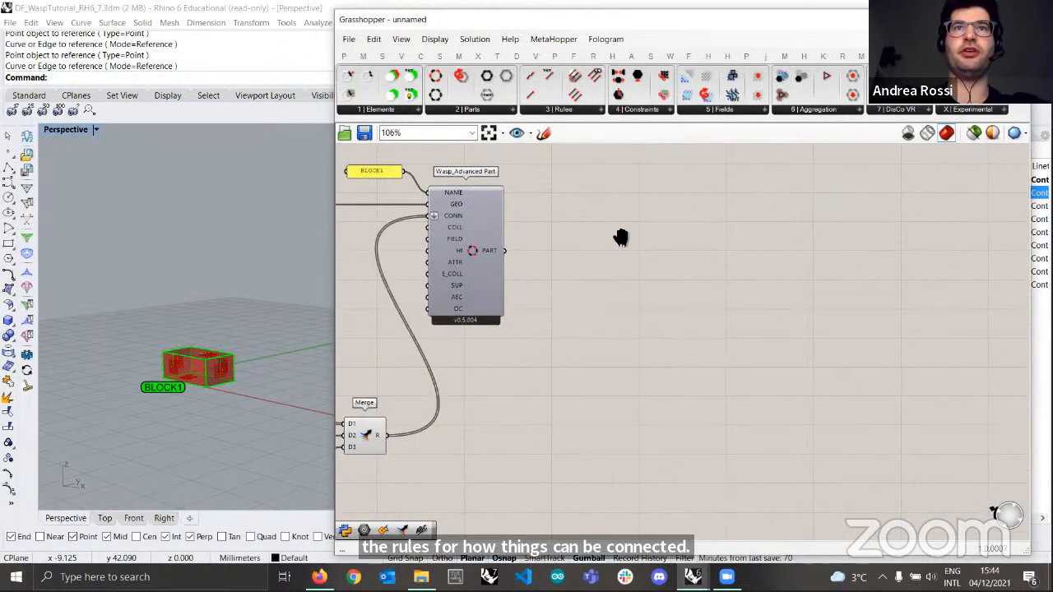
scroll(607, 249, up, 1)
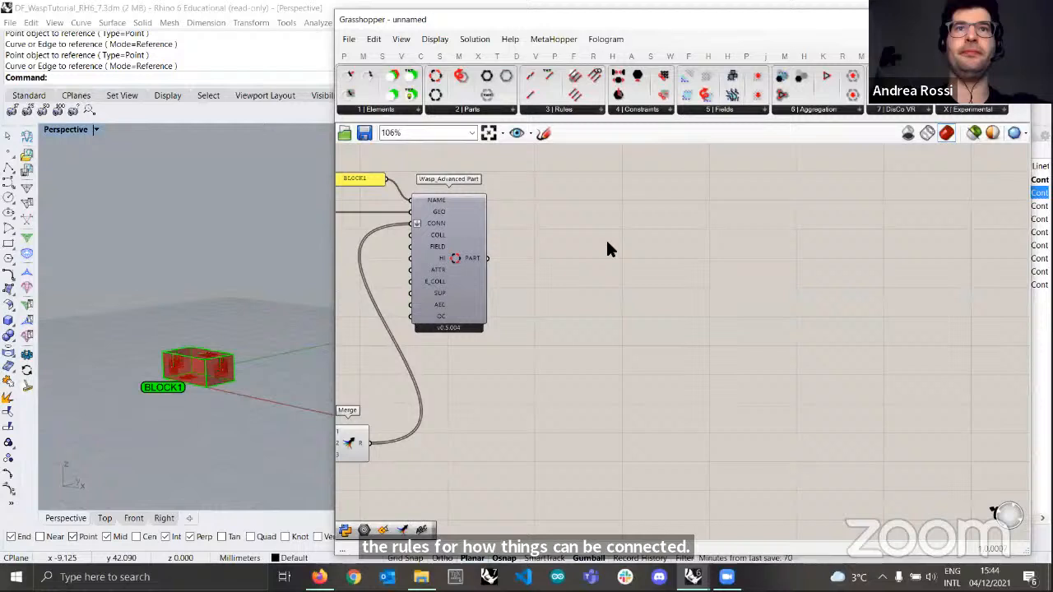
click(581, 113)
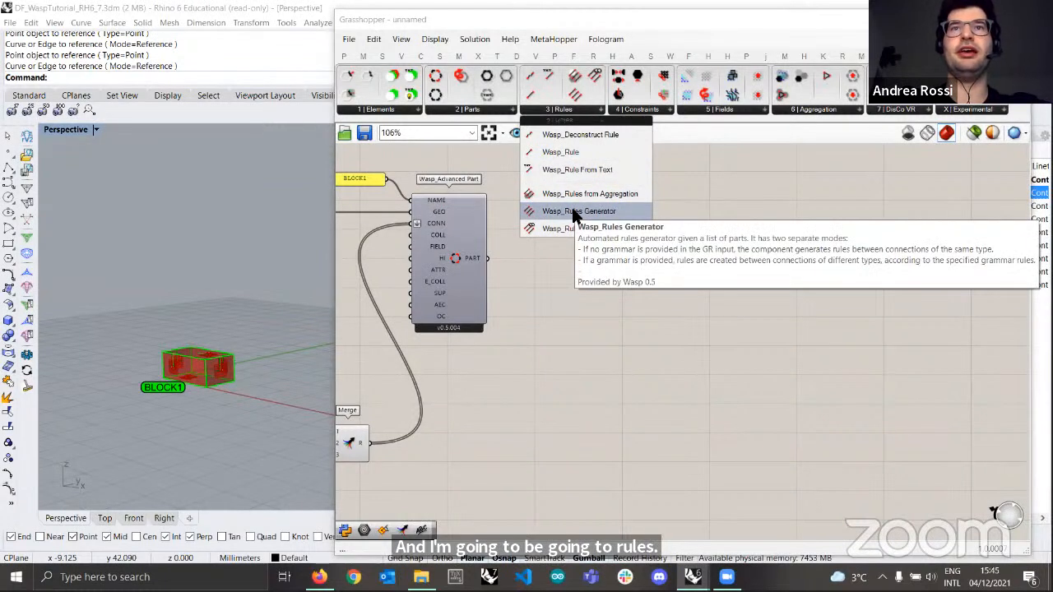
drag(580, 213, 625, 347)
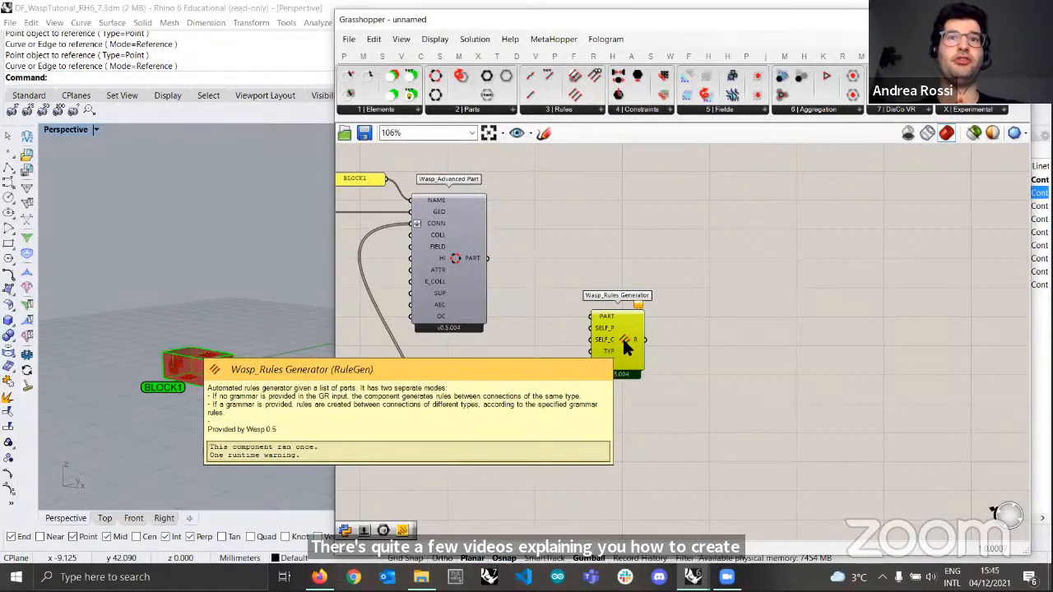
scroll(622, 280, up, 1)
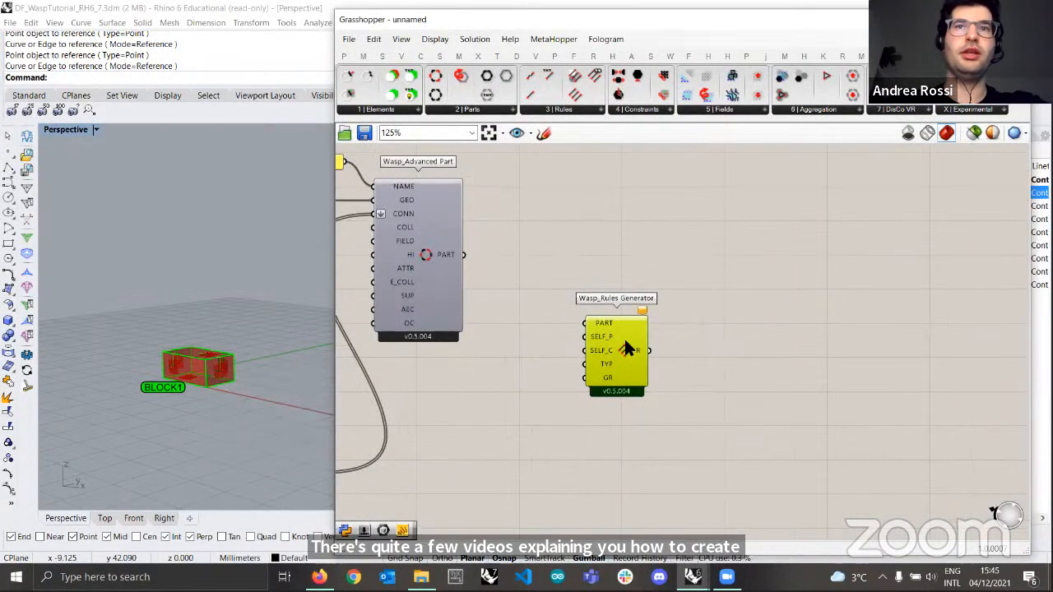
drag(624, 346, 645, 360)
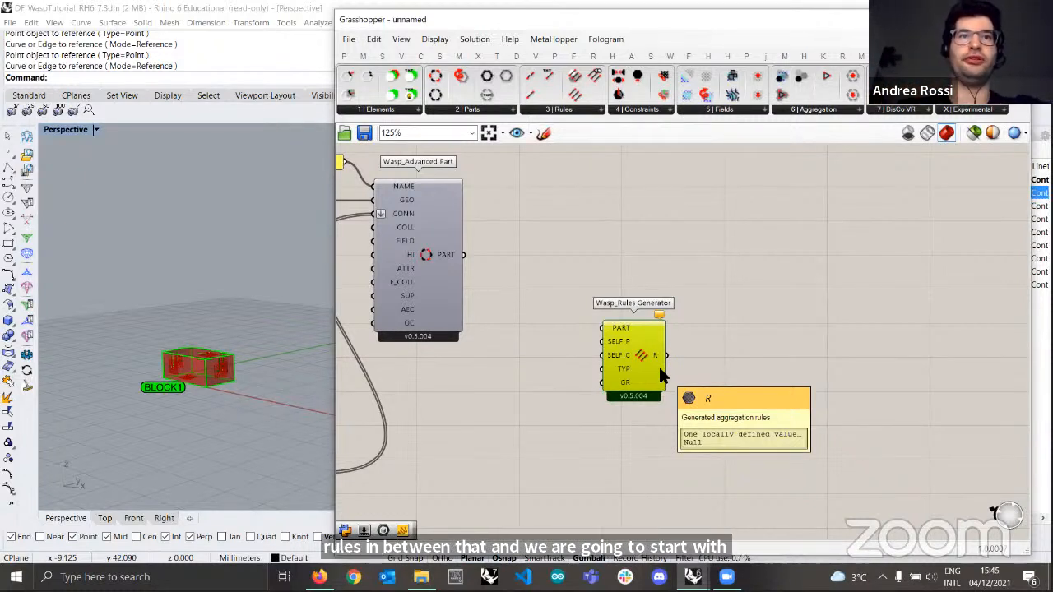
click(620, 220)
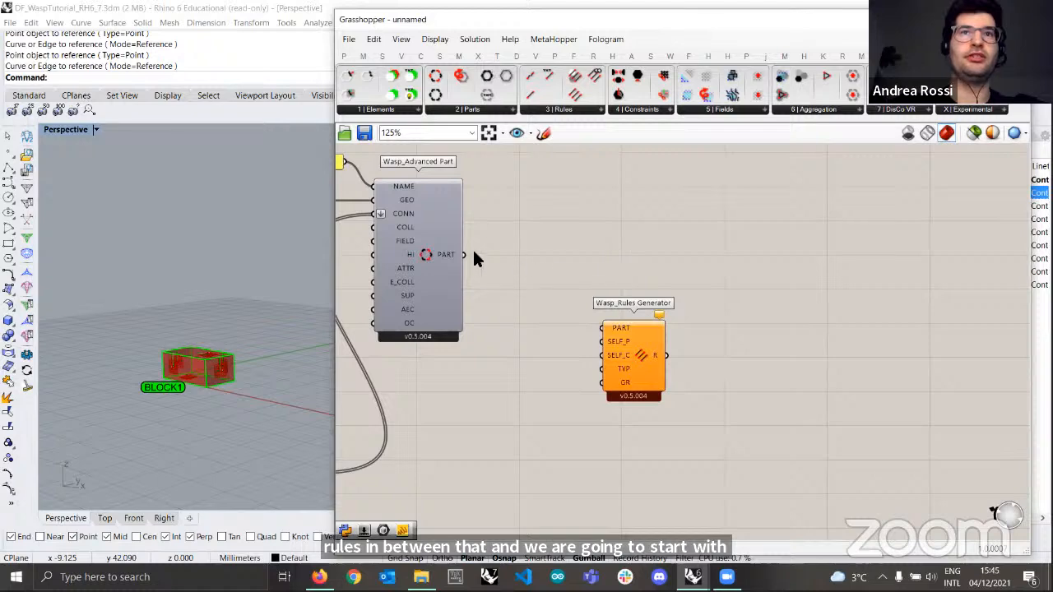
- Connect the PART output of the Wasp_Advanced Part to the PART input of the Wasp_Rules Generator
drag(465, 255, 588, 198)
right_drag(508, 246, 520, 267)
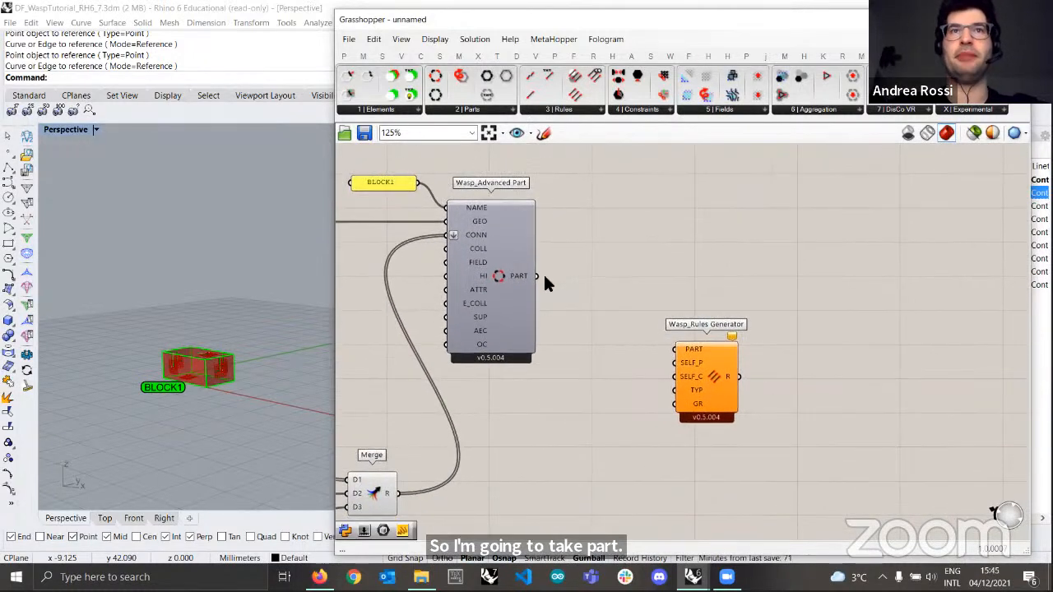
drag(539, 277, 684, 366)
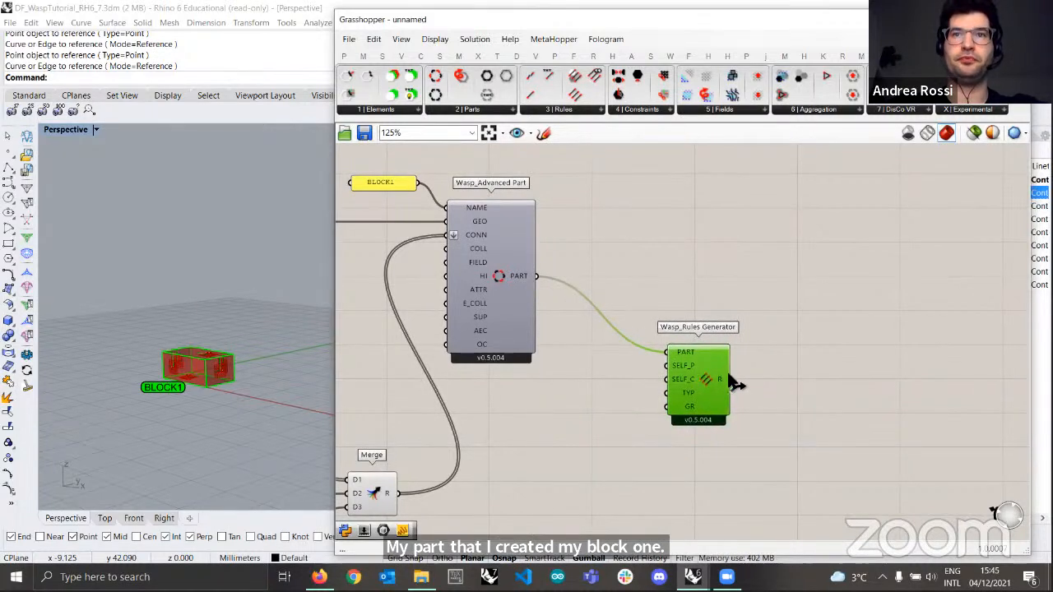
- Move the Wasp_Rules Generator farther from the Wasp_Advanced Part and widen the Grasshopper window slightly
mouse_move(718, 377)
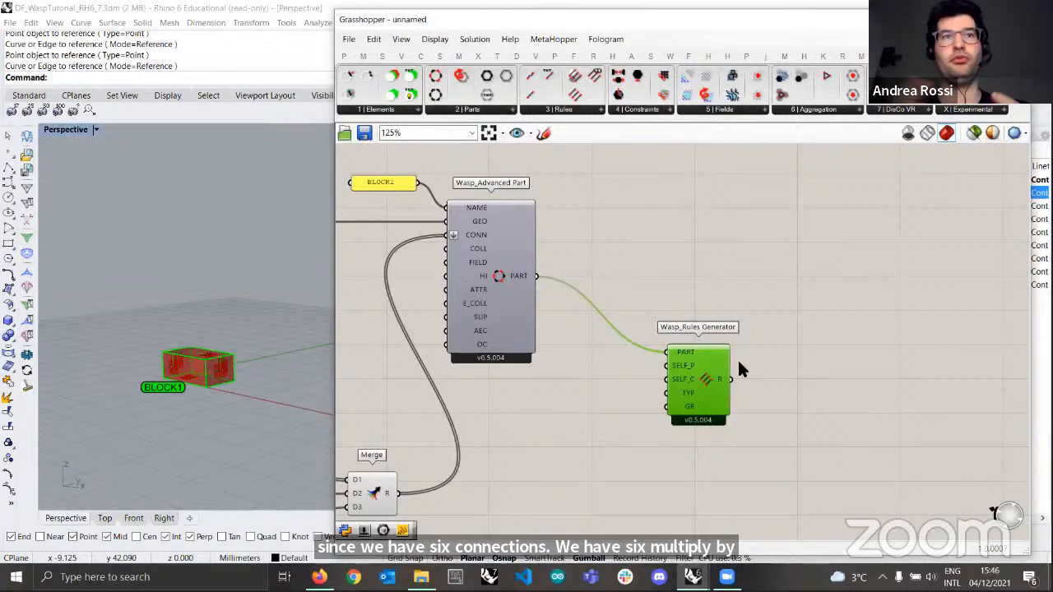
click(818, 373)
right_drag(817, 375, 784, 373)
click(483, 249)
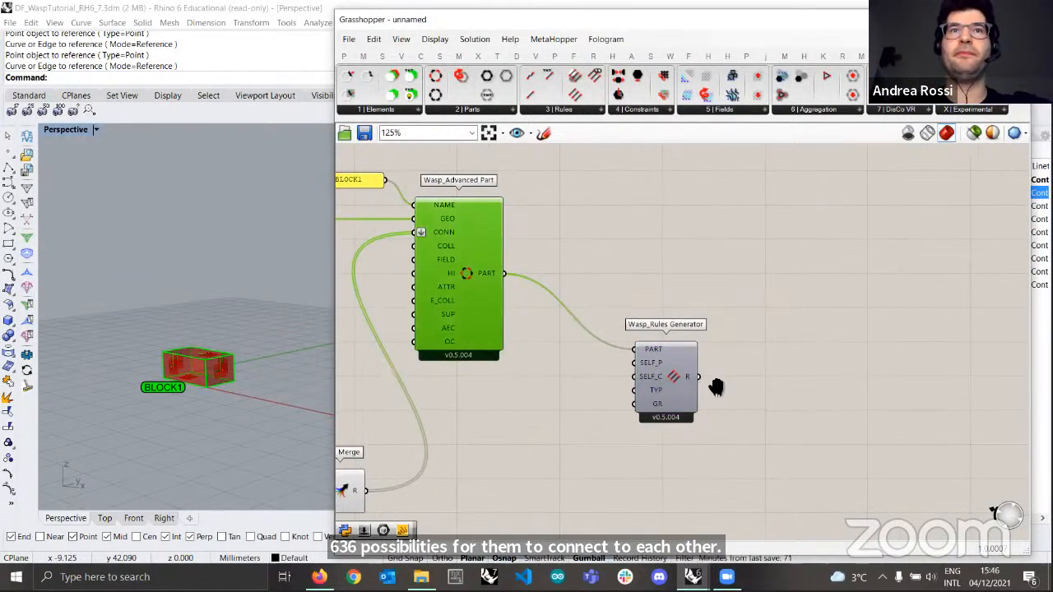
right_drag(678, 379, 701, 383)
click(701, 383)
scroll(740, 371, down, 2)
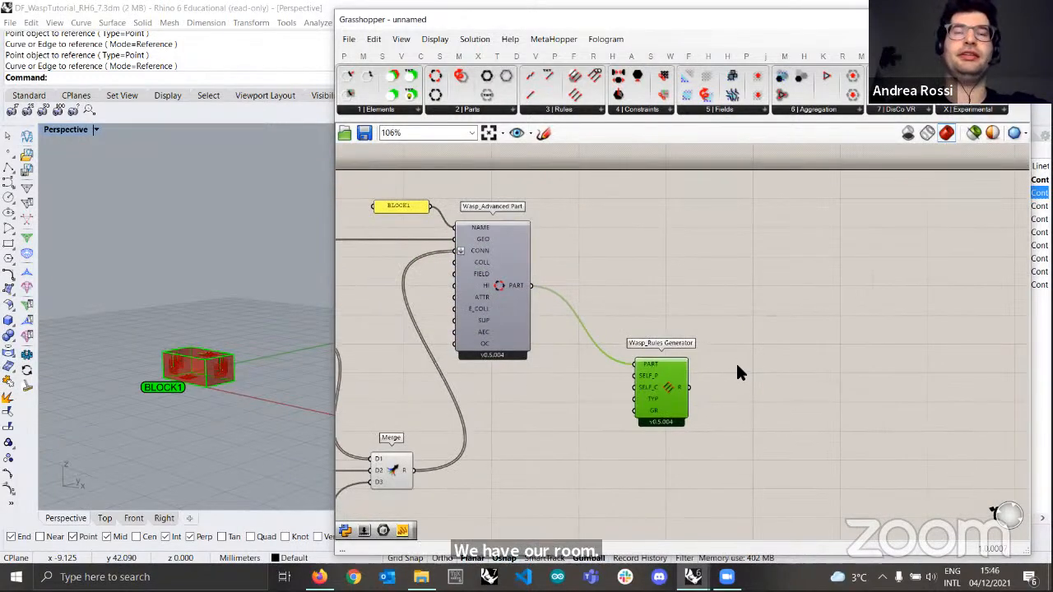
drag(663, 392, 765, 405)
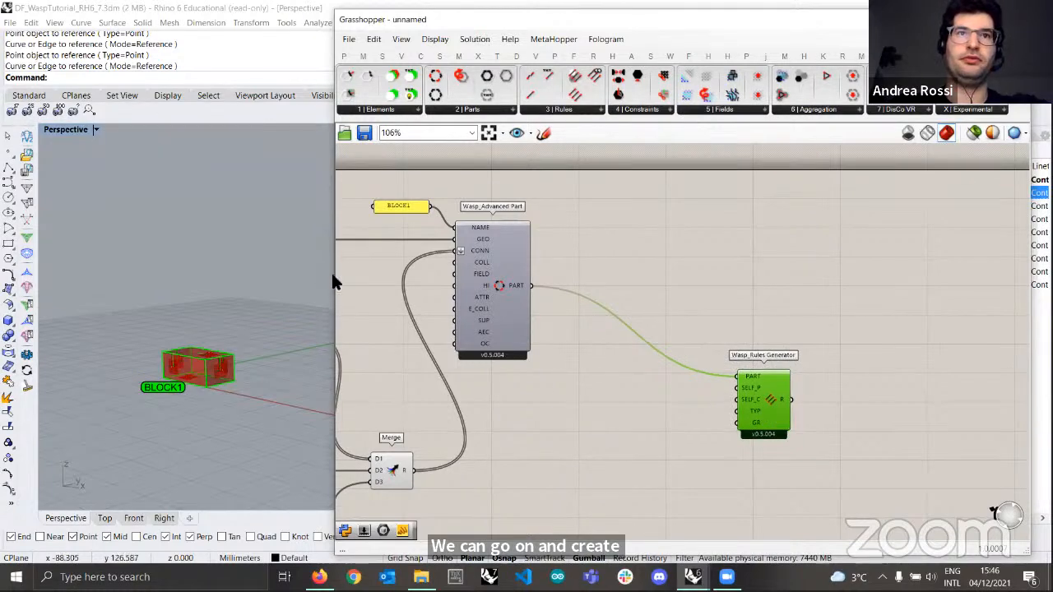
drag(336, 273, 316, 273)
right_drag(631, 350, 598, 353)
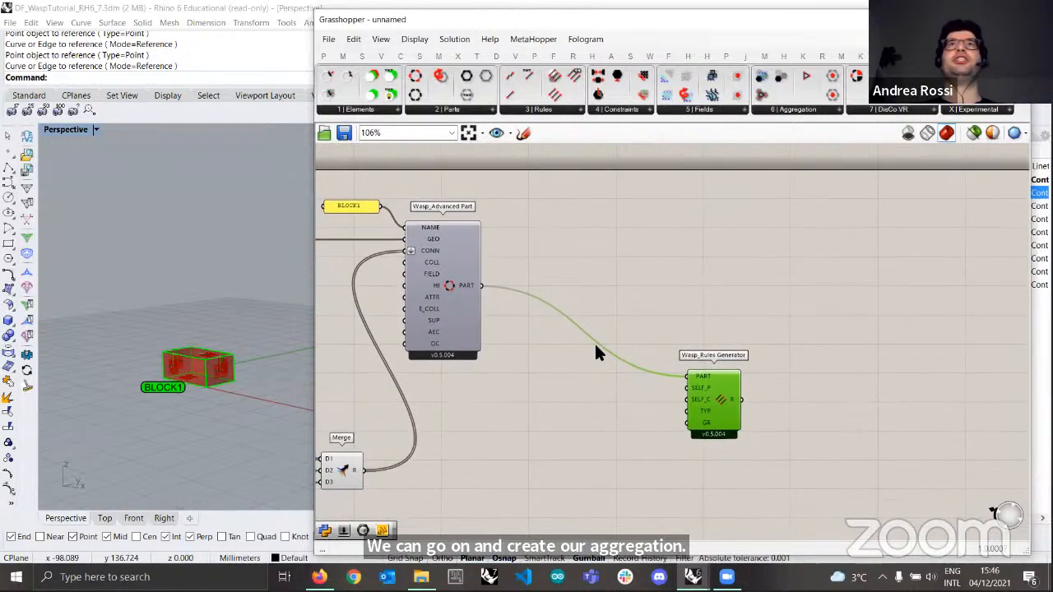
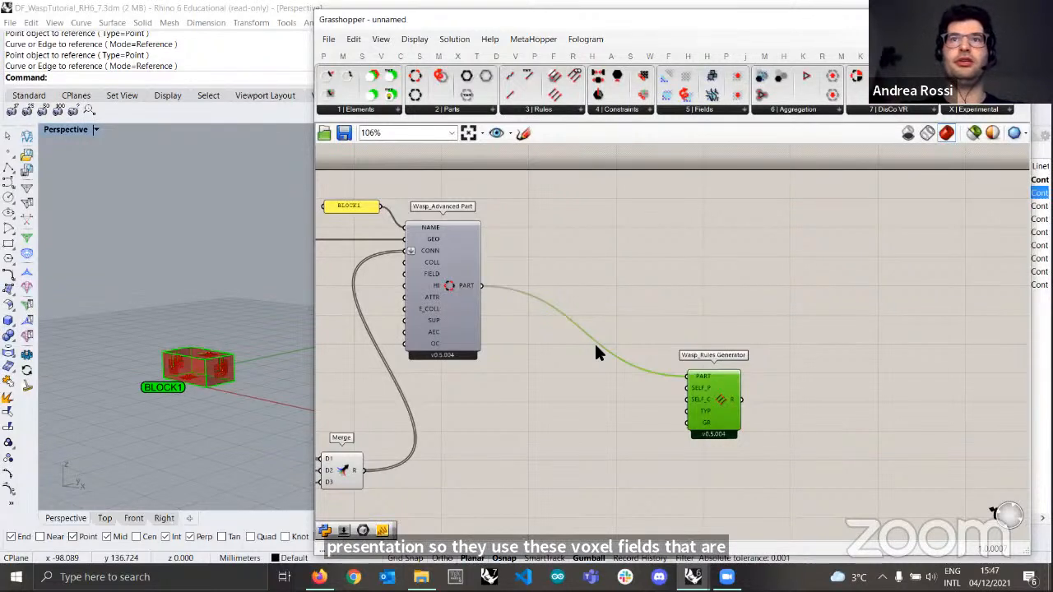
drag(717, 390, 701, 401)
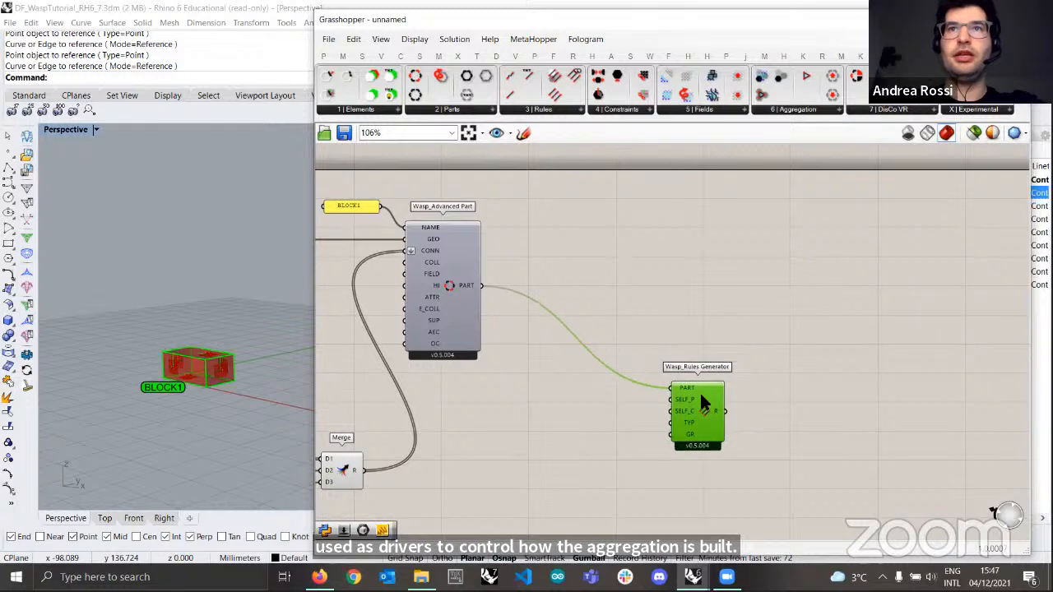
- Add a Wasp_Stochastic Aggregation component well beyond the Wasp_Rules Generator, leaving room between them for inputs
mouse_move(703, 391)
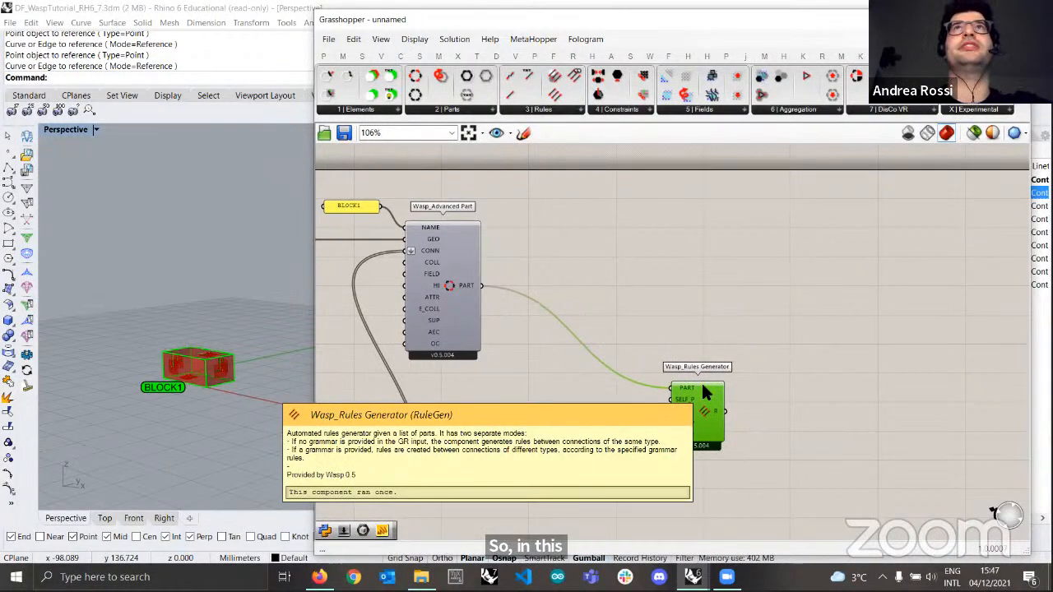
click(816, 112)
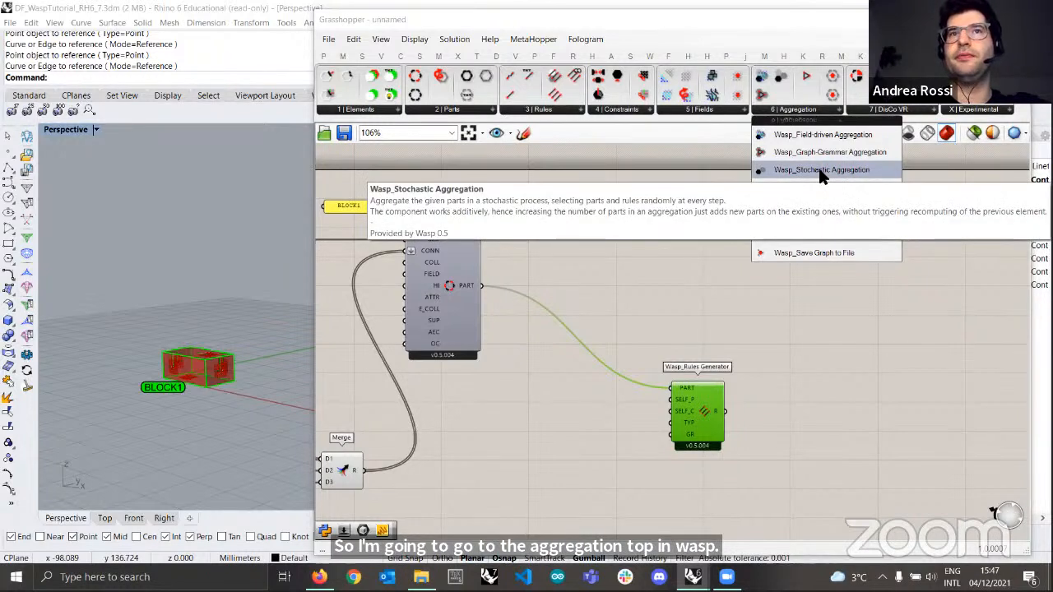
drag(821, 175, 871, 306)
drag(707, 418, 683, 426)
drag(909, 322, 956, 330)
right_drag(900, 319, 831, 289)
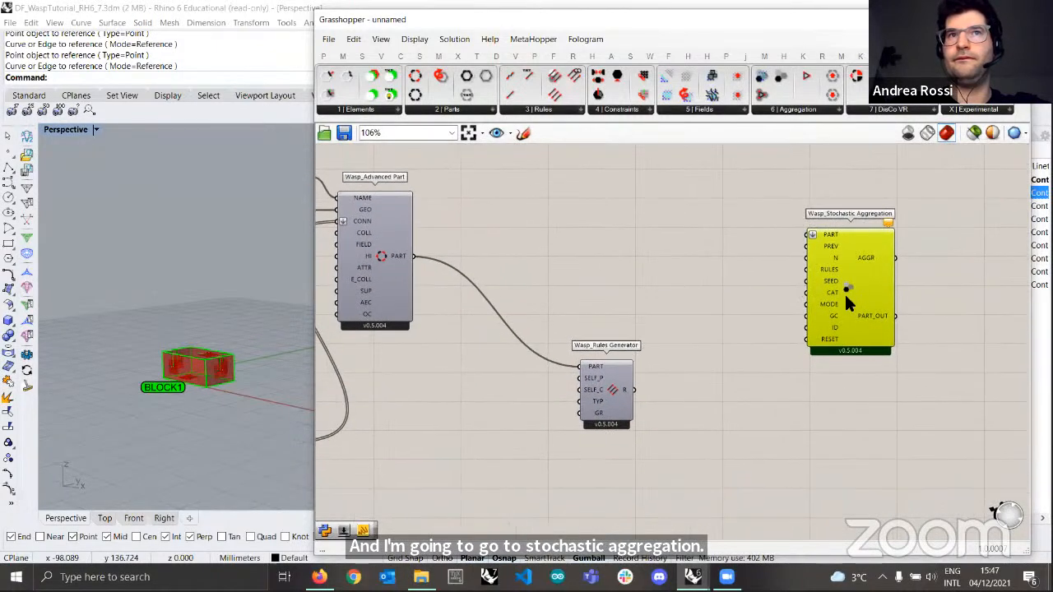
drag(871, 267, 873, 279)
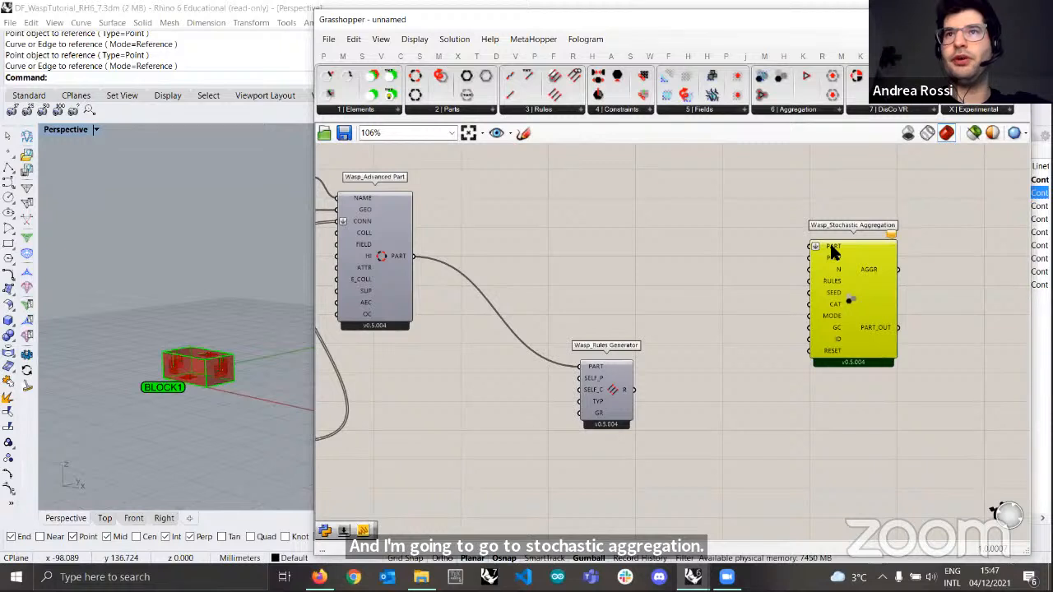
- Connect the PART output of the Wasp_Advanced Part to the PART input of the Wasp_Stochastic Aggregation
mouse_move(833, 252)
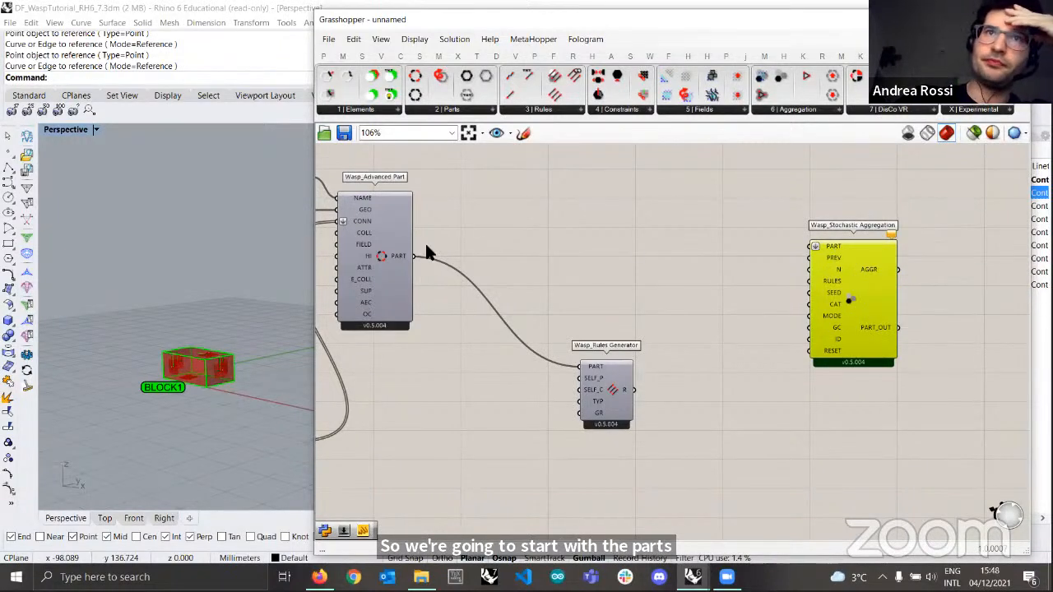
drag(415, 257, 857, 275)
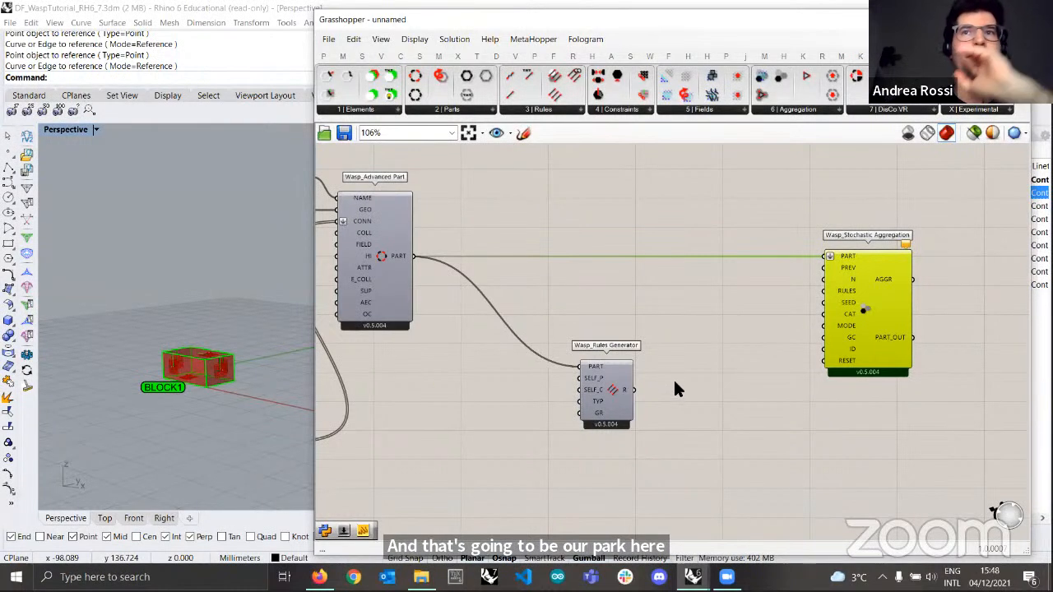
drag(620, 390, 627, 394)
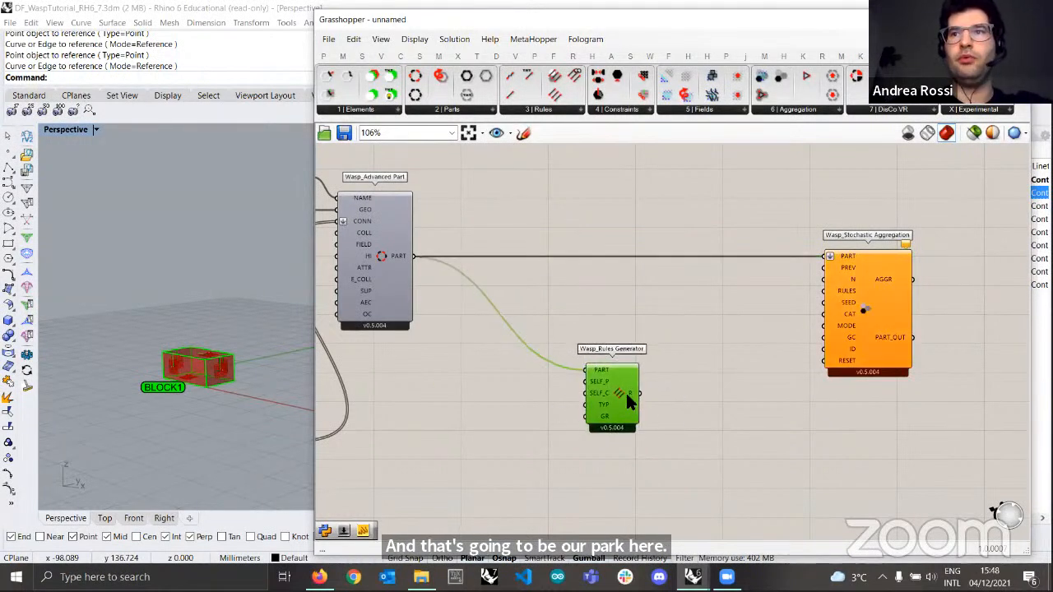
- Add a number slider with the value 120 and connect it to the N input of the Wasp_Stochastic Aggregation
scroll(671, 381, up, 1)
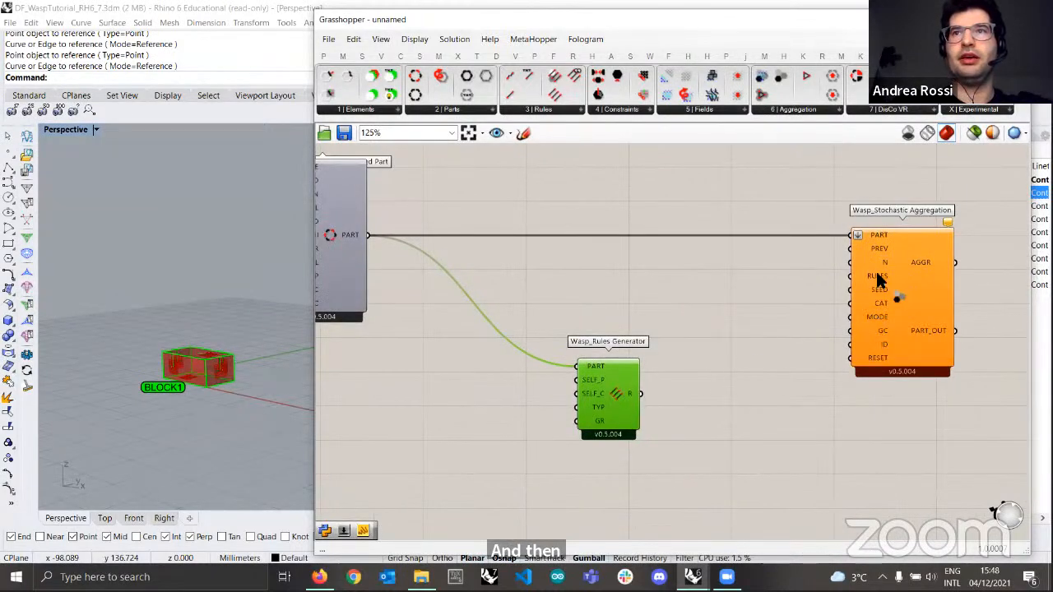
scroll(882, 249, up, 1)
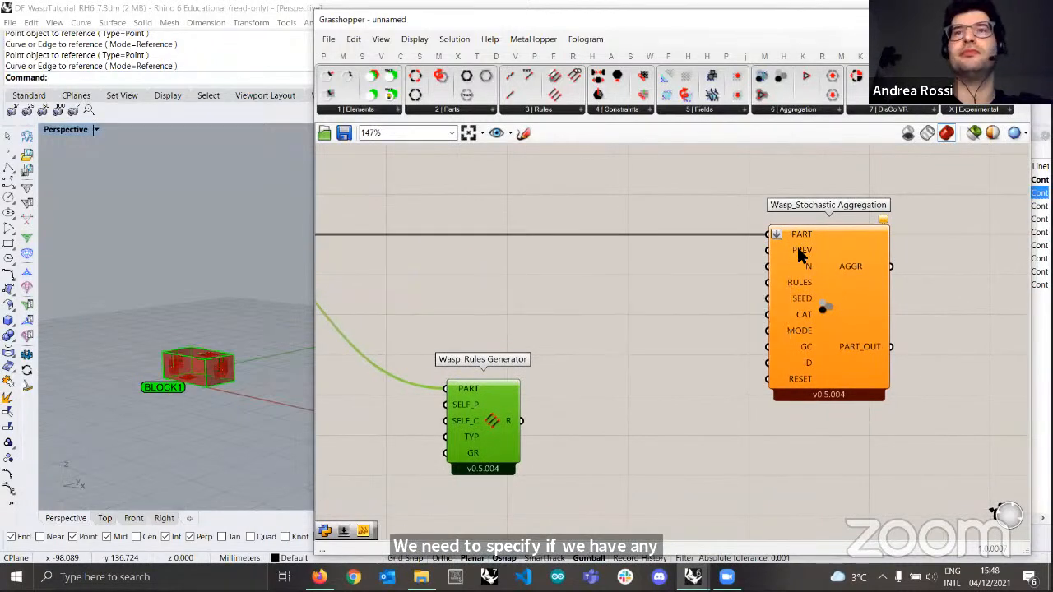
mouse_move(800, 255)
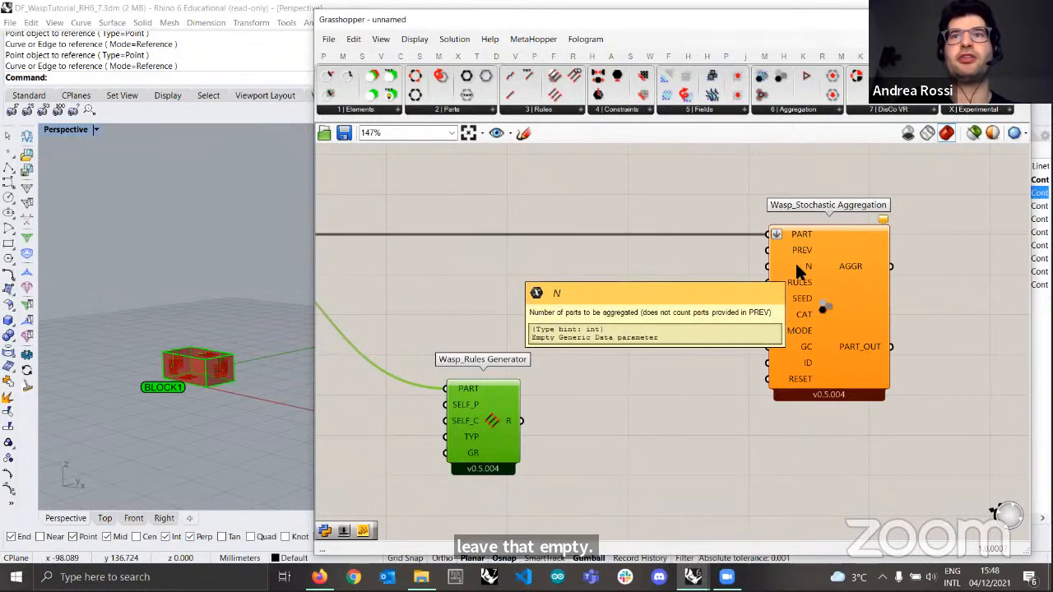
click(657, 264)
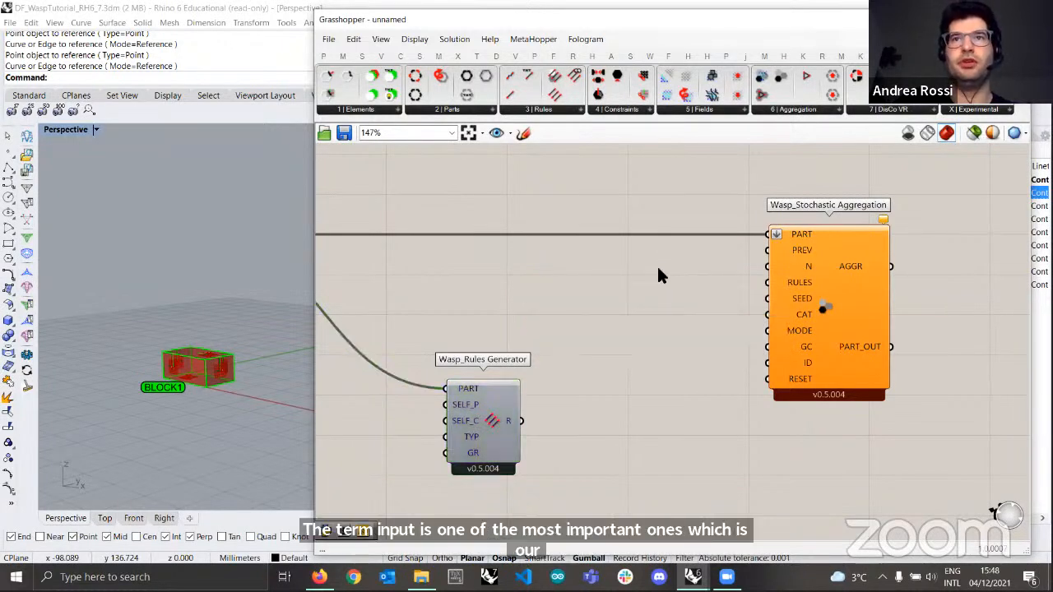
double_click(655, 266)
text(12)
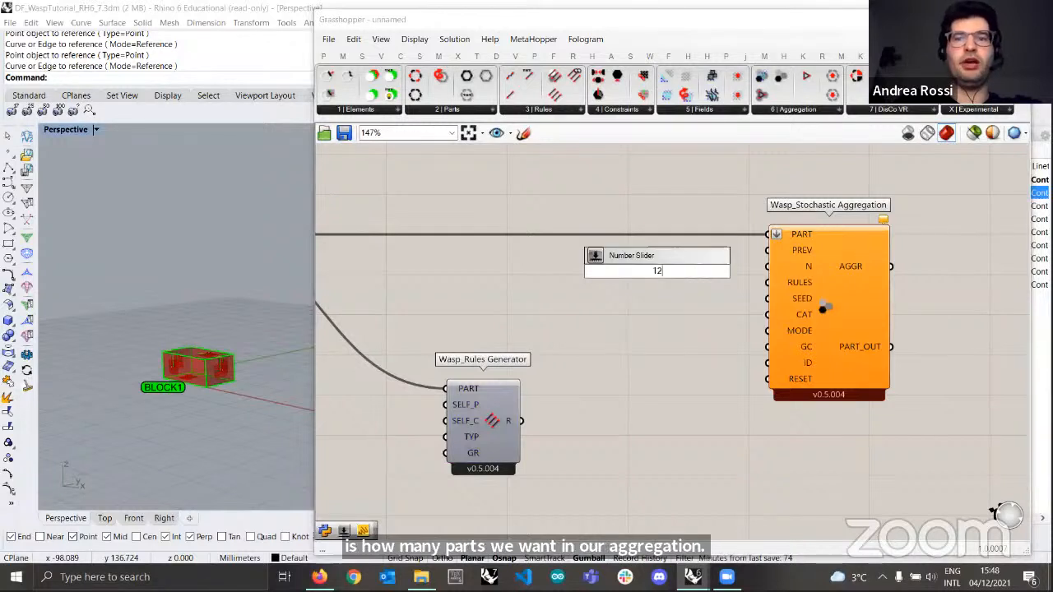
text(0)
key(Return)
drag(723, 272, 703, 264)
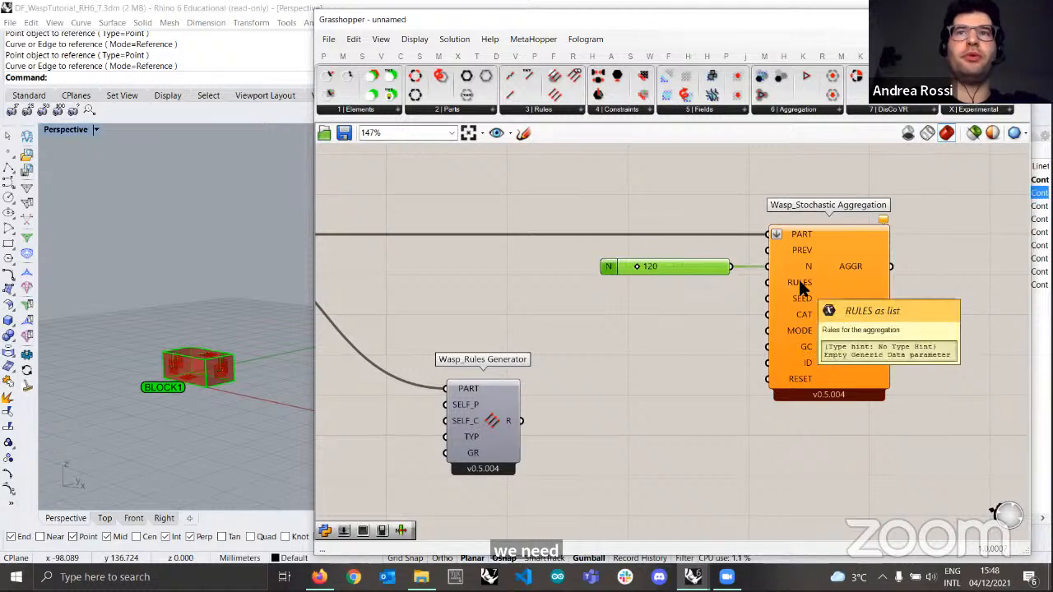
- Connect the R output of the Wasp_Rules Generator to the RULES input of the Wasp_Stochastic Aggregation and move the generator slightly higher
drag(526, 423, 675, 357)
scroll(680, 359, down, 2)
right_drag(680, 359, 744, 346)
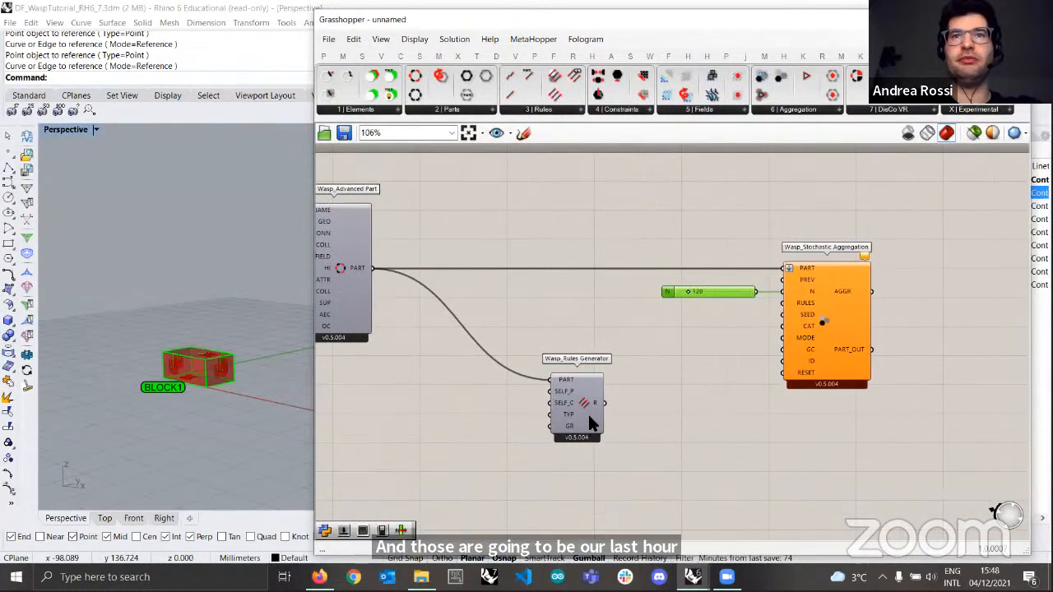
click(576, 414)
drag(591, 396, 604, 394)
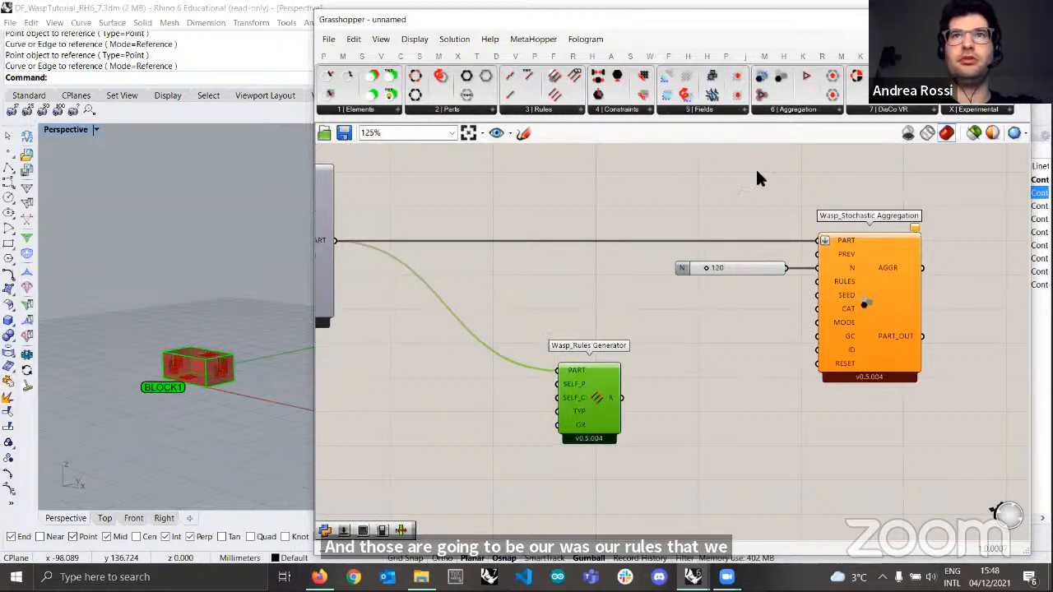
drag(622, 398, 816, 288)
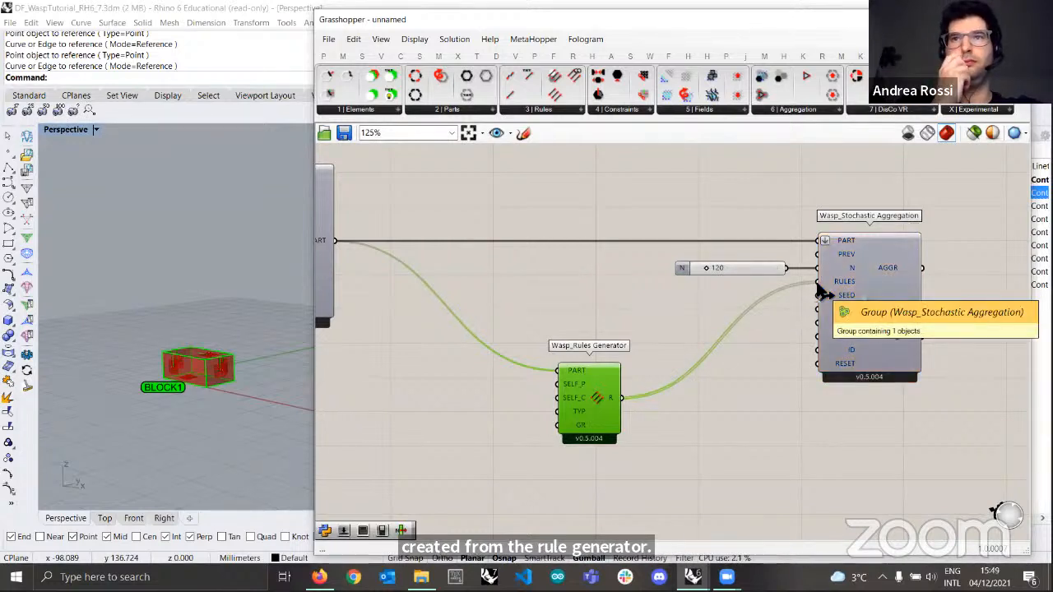
drag(609, 401, 594, 370)
click(631, 394)
right_drag(594, 370, 624, 368)
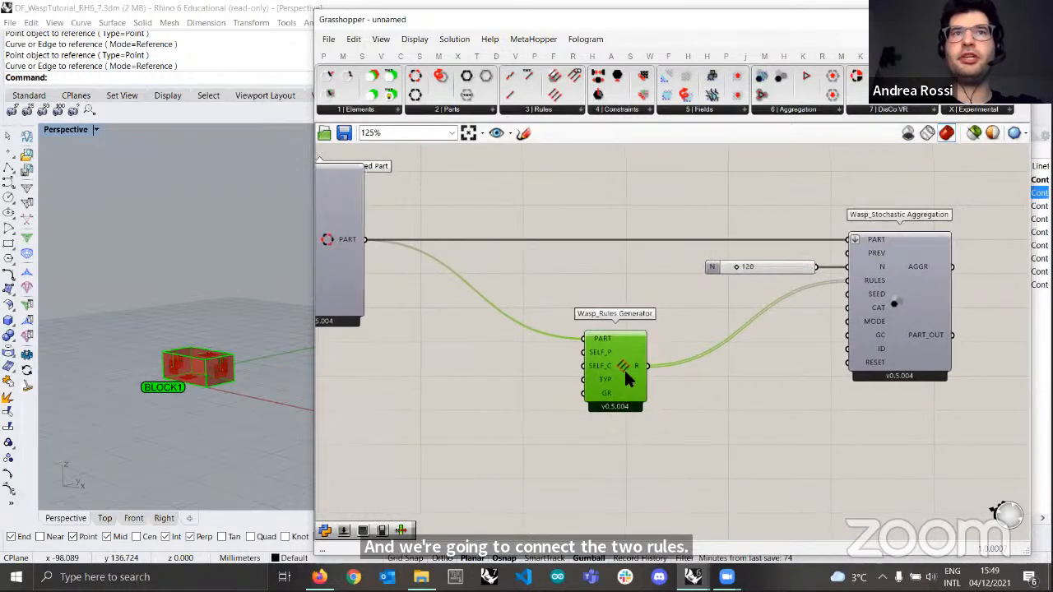
- Add a Button component and connect it to the RESET input of the Wasp_Stochastic Aggregation, aligning it with that input
scroll(624, 368, down, 1)
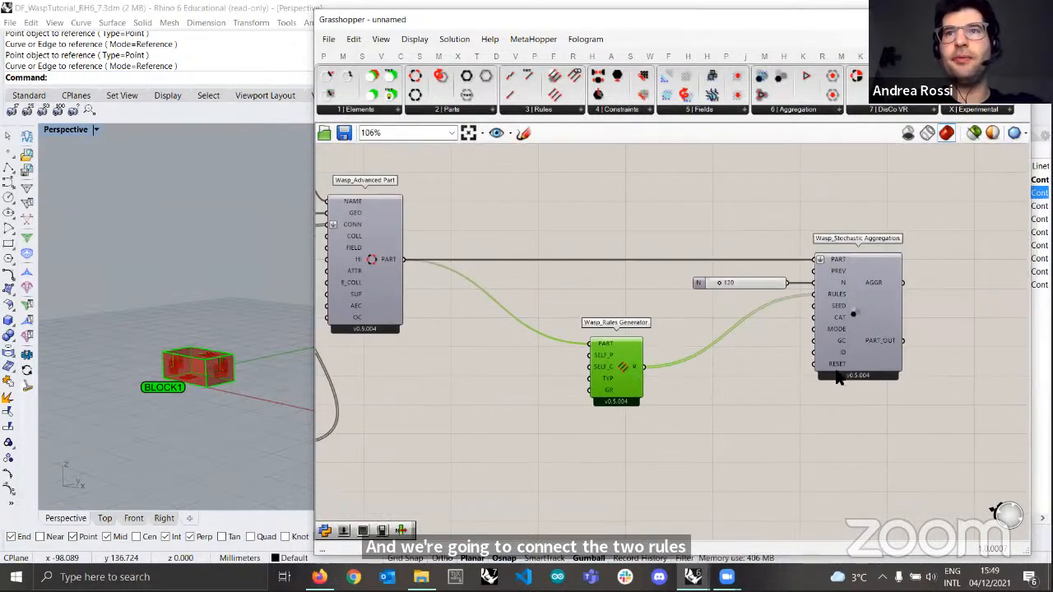
scroll(840, 380, up, 1)
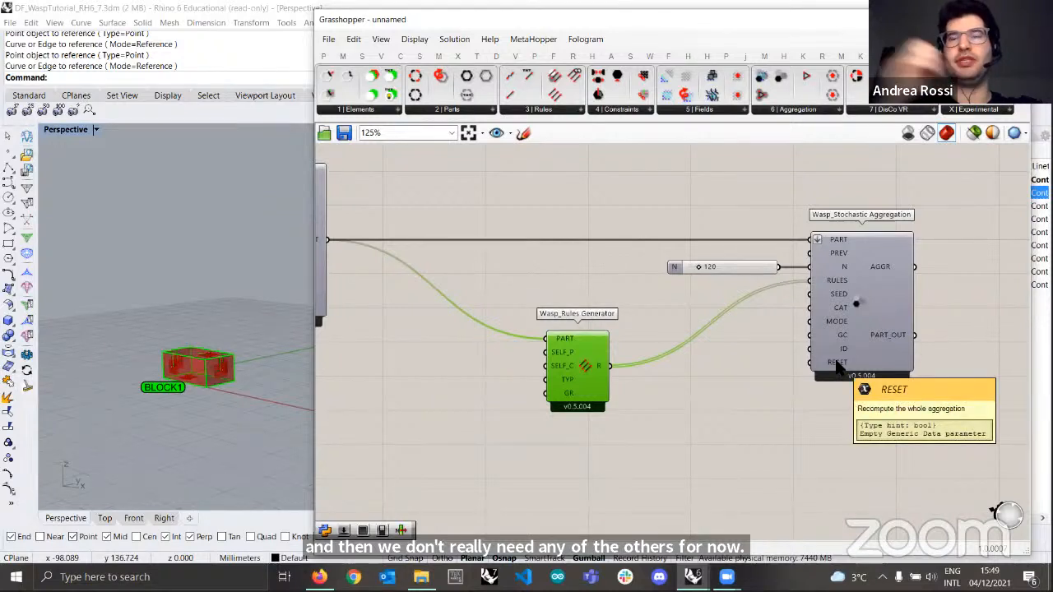
double_click(773, 369)
text(button)
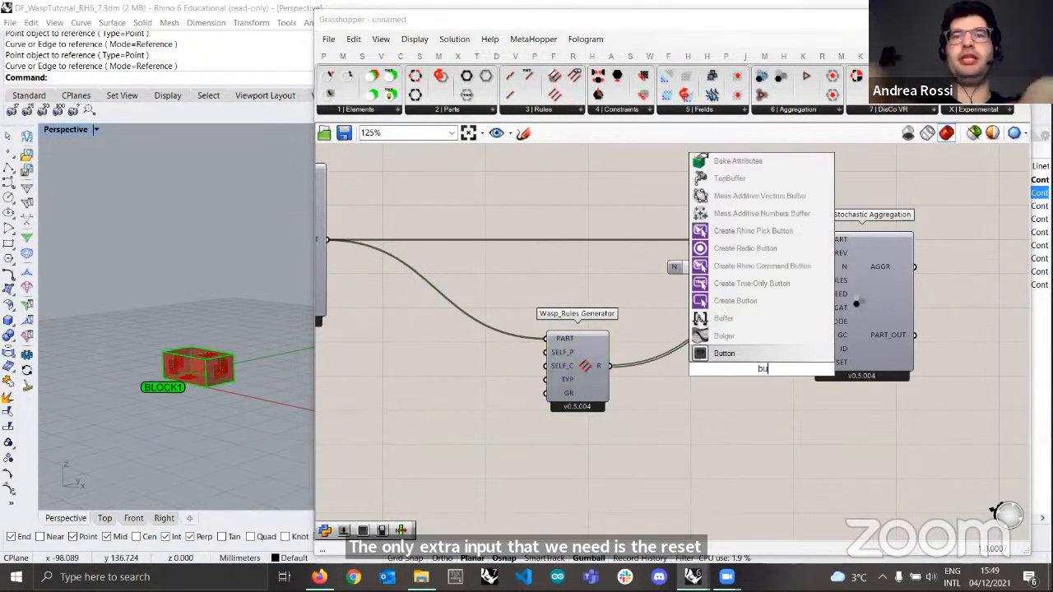
key(Return)
scroll(816, 391, up, 1)
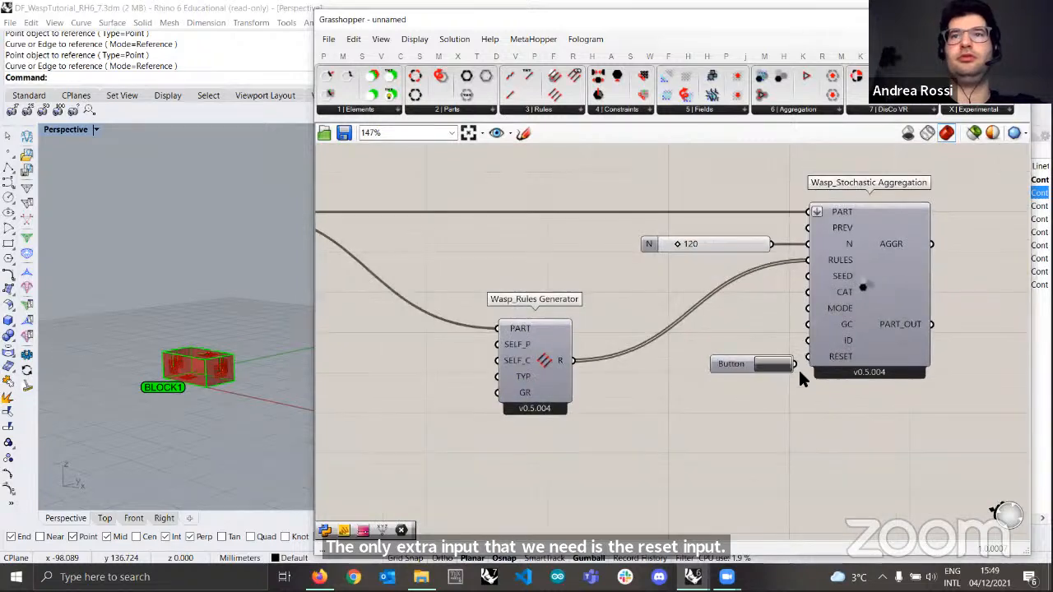
click(728, 367)
drag(727, 367, 722, 369)
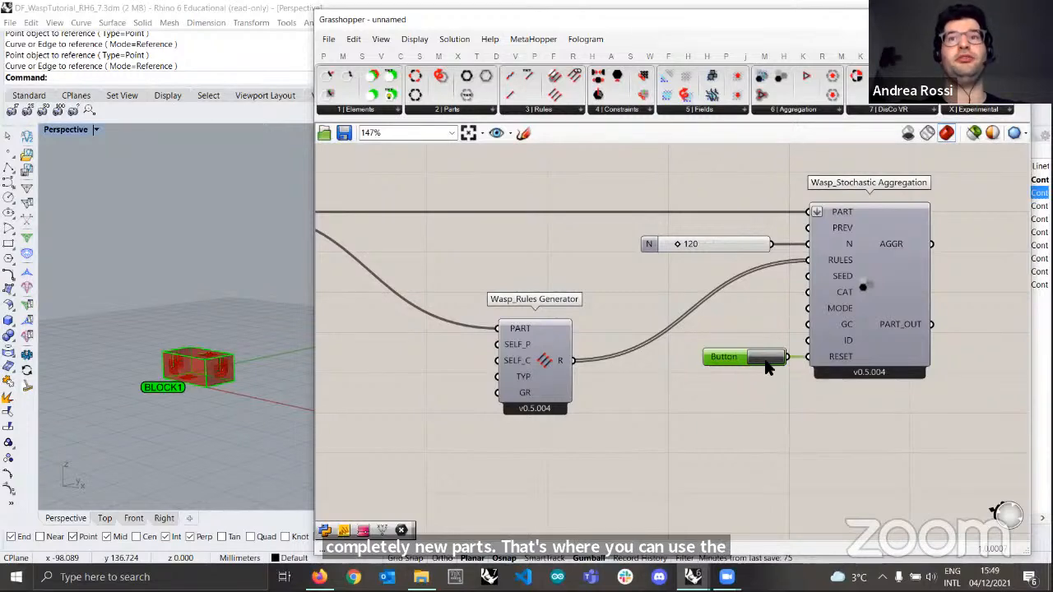
- Examine the PART_OUT output of the Wasp_Stochastic Aggregation and inspect the block up close in the Rhino Perspective view
right_drag(614, 395, 578, 330)
right_drag(224, 358, 187, 363)
right_drag(871, 341, 662, 378)
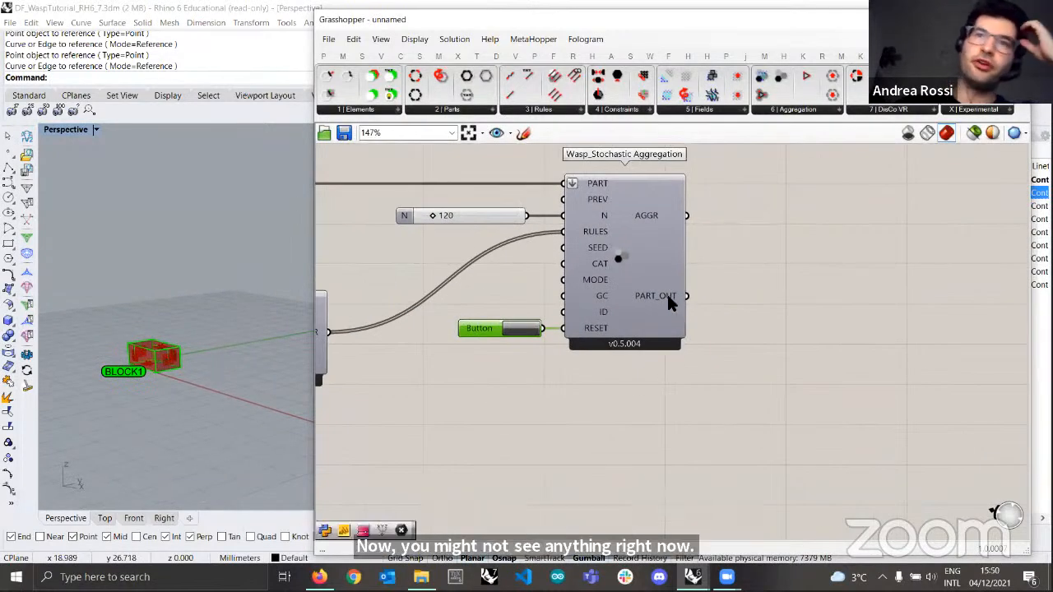
mouse_move(668, 298)
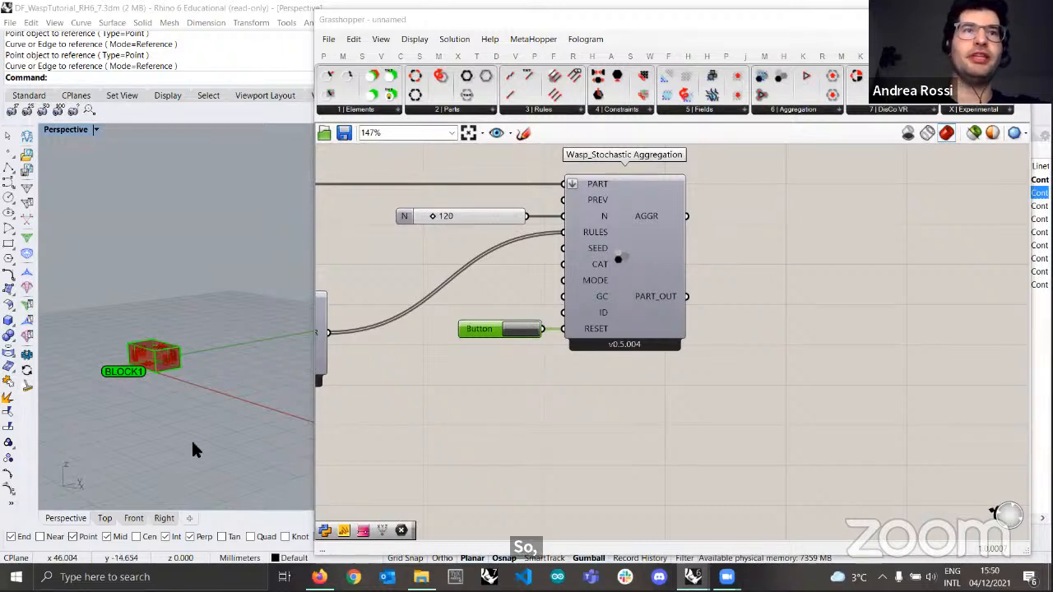
scroll(188, 436, up, 5)
right_drag(179, 373, 299, 411)
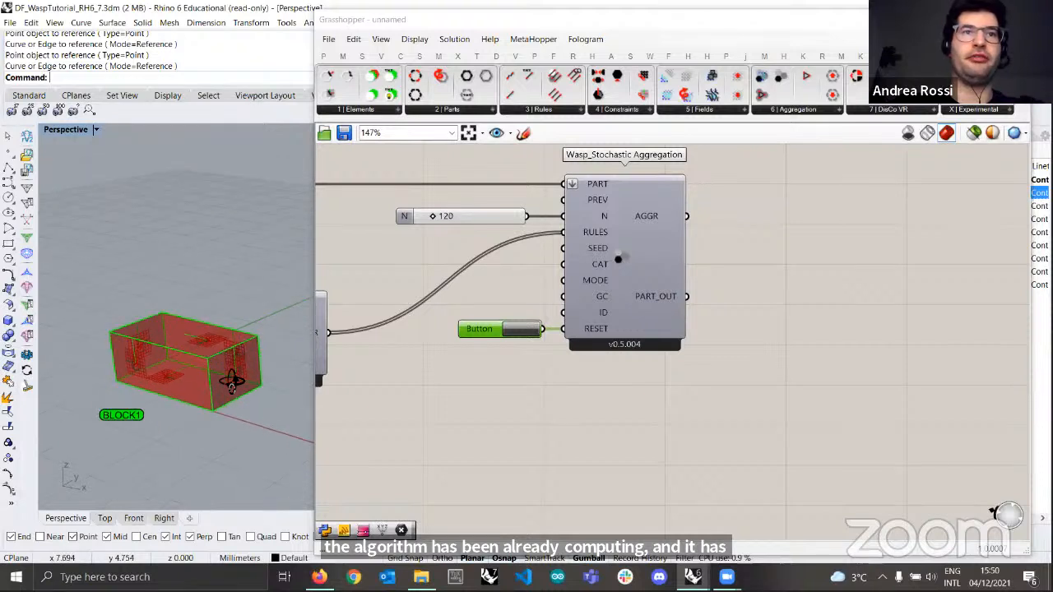
- Add a Wasp_Get Part Geometry component and connect the aggregation's PART_OUT output to its PART input
scroll(709, 372, down, 1)
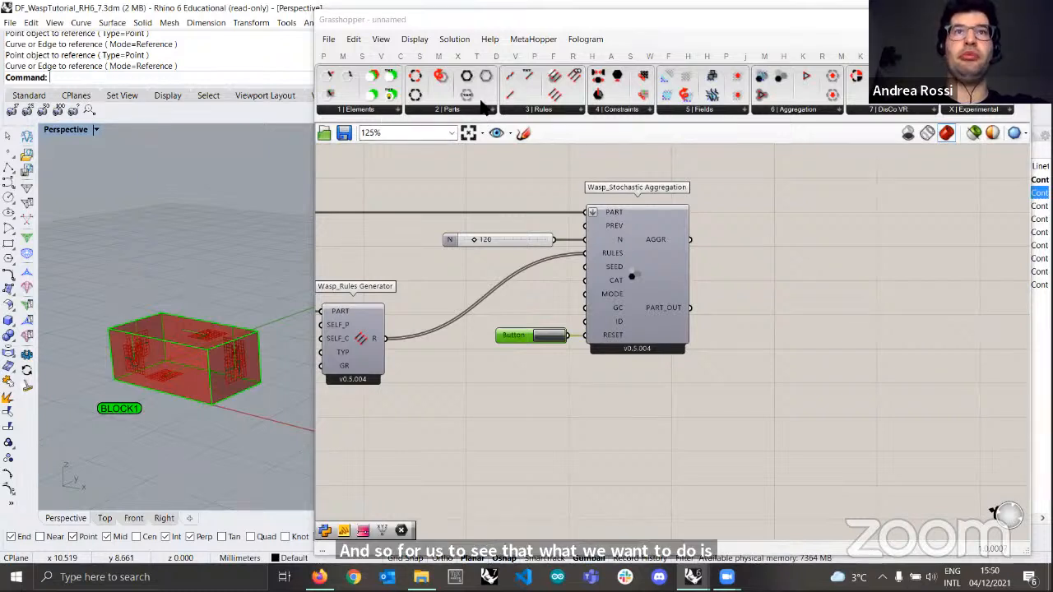
click(475, 109)
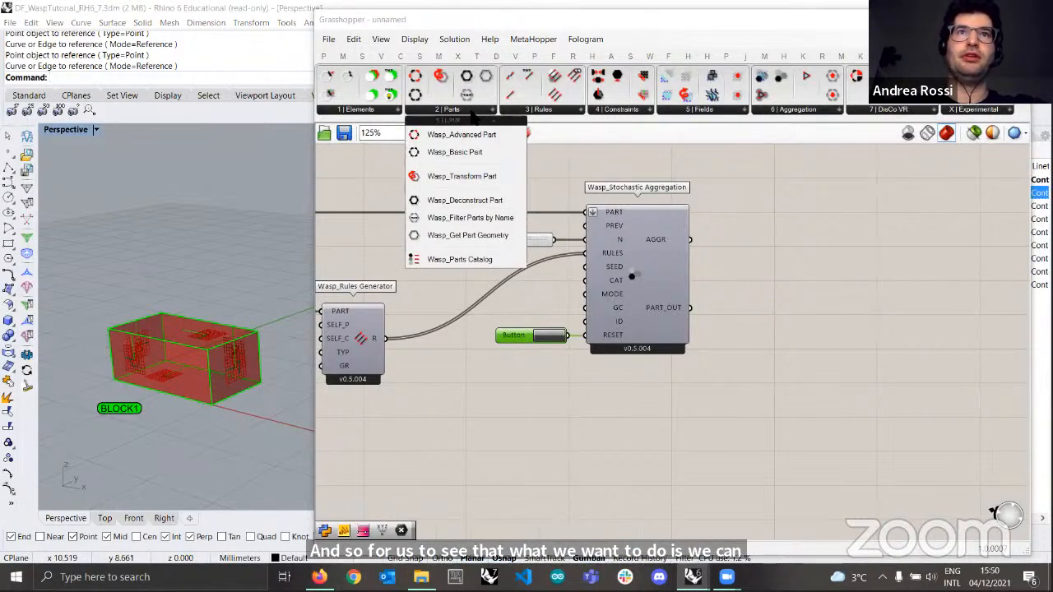
click(482, 236)
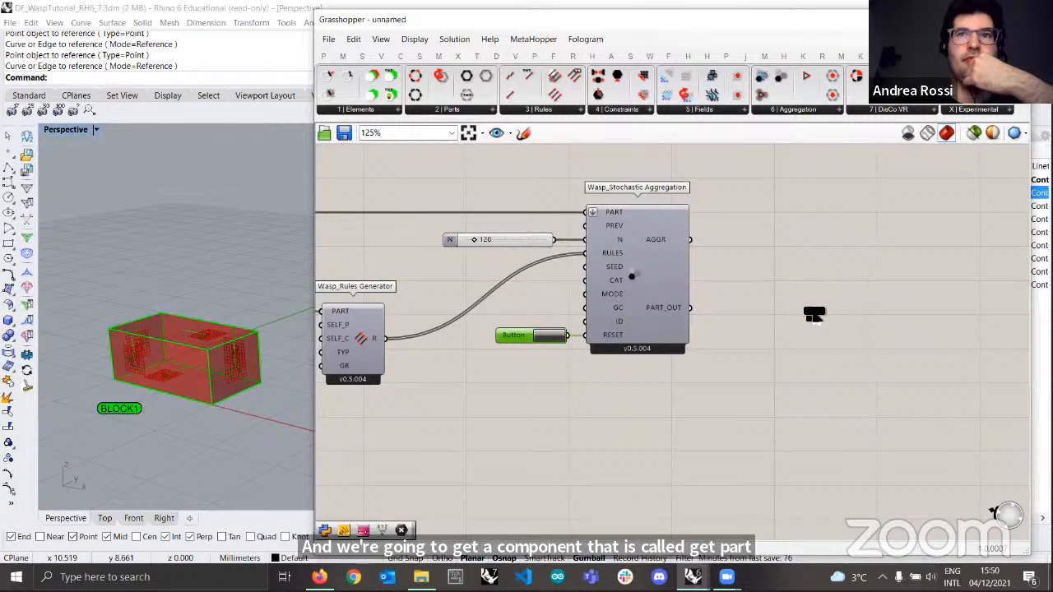
click(813, 315)
scroll(807, 317, up, 3)
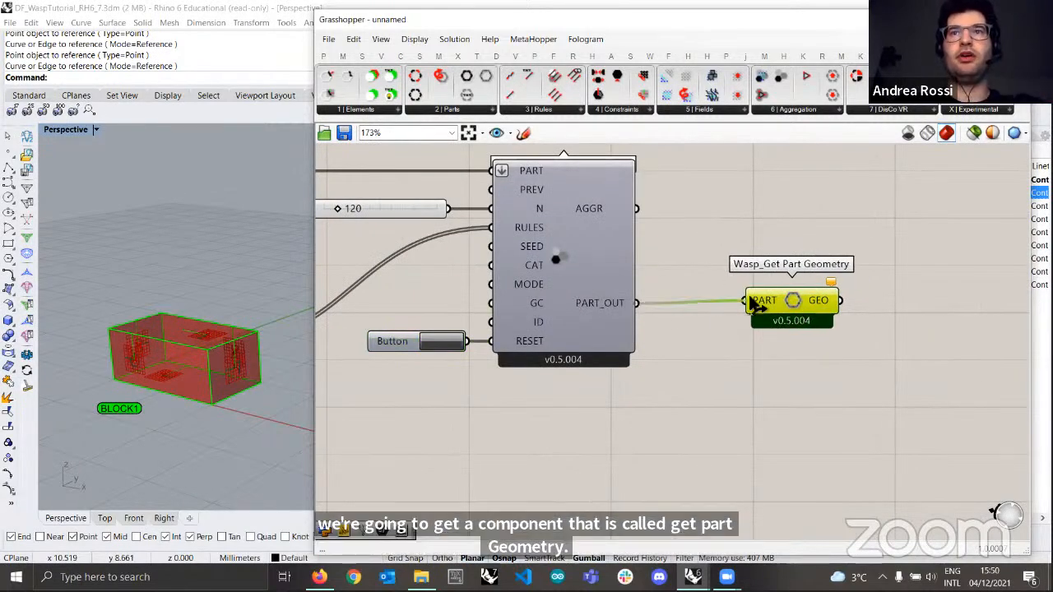
drag(755, 304, 827, 315)
click(344, 390)
- Zoom the Perspective view out to inspect the whole aggregation, and move Wasp_Get Part Geometry slightly farther from the Wasp_Stochastic Aggregation
scroll(218, 336, down, 5)
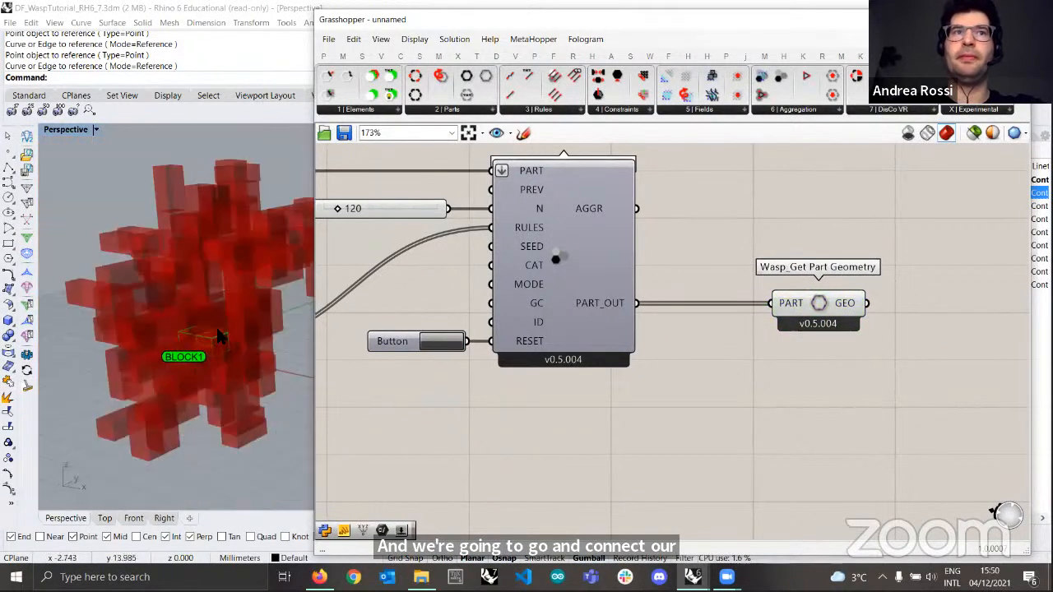
mouse_move(231, 321)
right_down()
mouse_move(291, 287)
mouse_move(271, 294)
mouse_move(242, 365)
mouse_move(230, 288)
mouse_move(329, 295)
mouse_move(252, 298)
mouse_move(194, 362)
mouse_move(221, 344)
mouse_move(177, 271)
mouse_move(232, 327)
right_up()
right_drag(847, 357, 786, 360)
mouse_move(766, 309)
mouse_down()
mouse_move(733, 305)
mouse_move(788, 310)
mouse_up()
click(916, 334)
- Add a Custom Preview component and connect the GEO output of Wasp_Get Part Geometry to its G input
scroll(903, 335, down, 2)
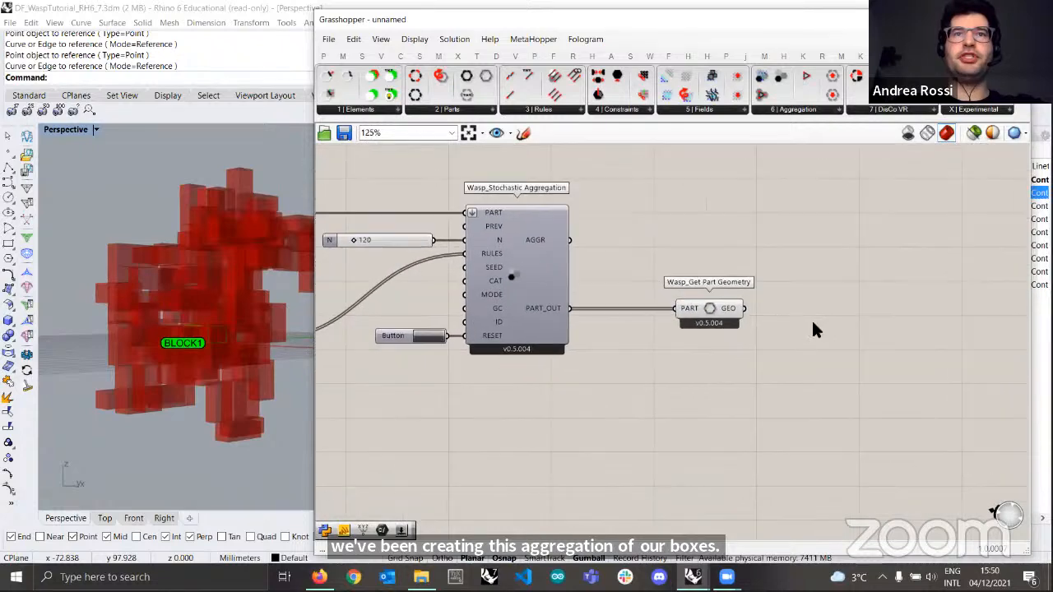
double_click(846, 319)
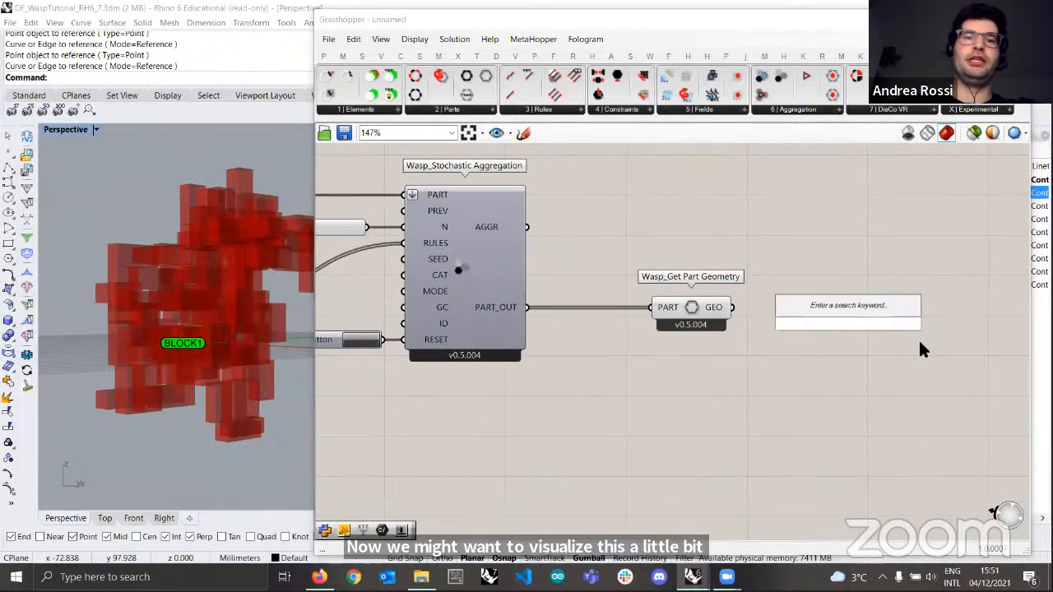
text(custom pre)
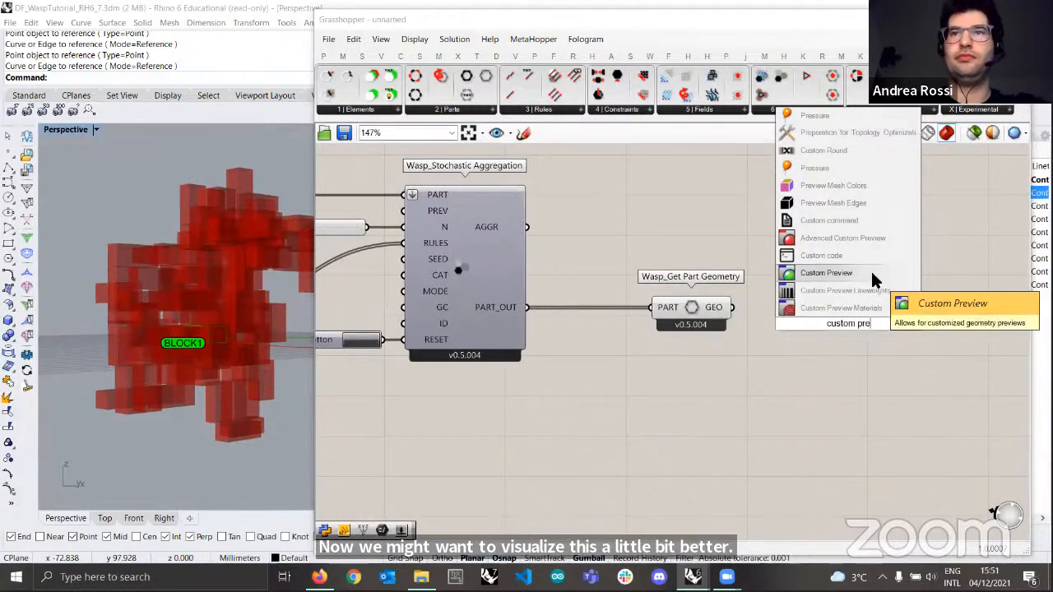
click(873, 275)
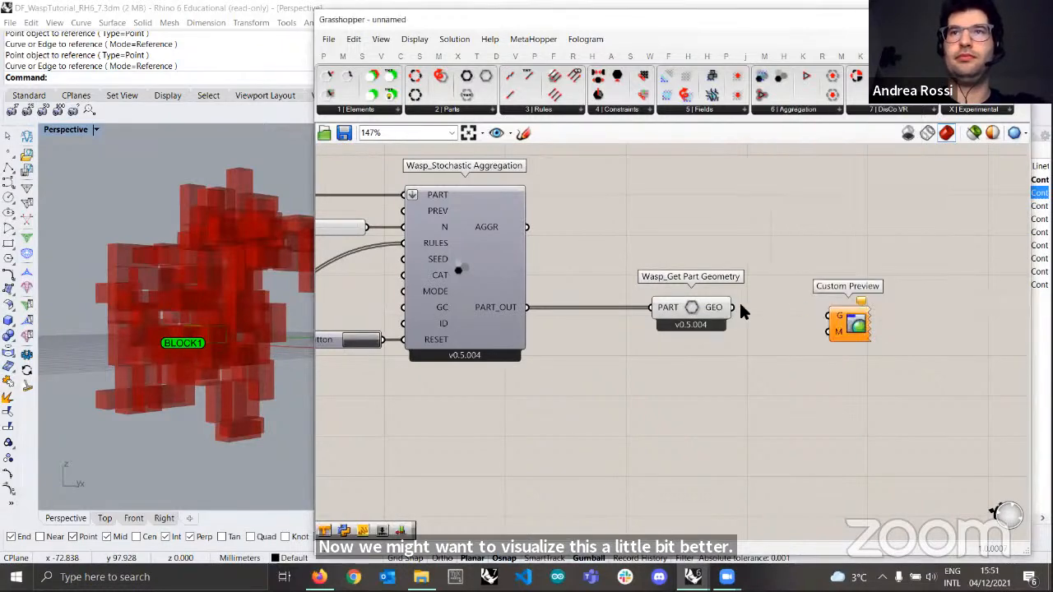
drag(838, 323, 874, 316)
- Add a Colour Swatch component and connect its output to the M input of the Custom Preview
click(795, 381)
double_click(795, 381)
text(swa)
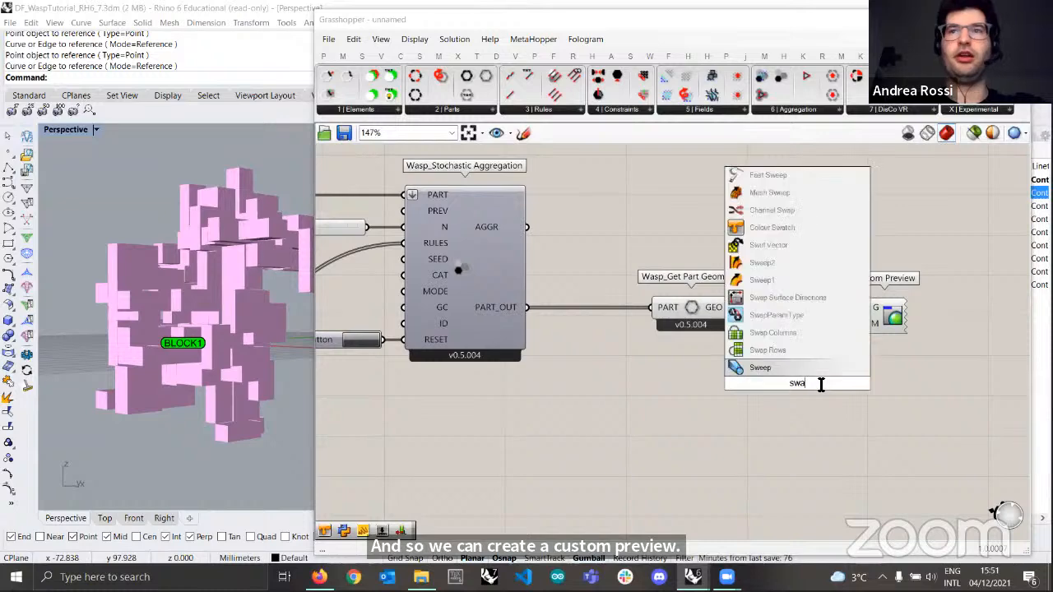
click(772, 297)
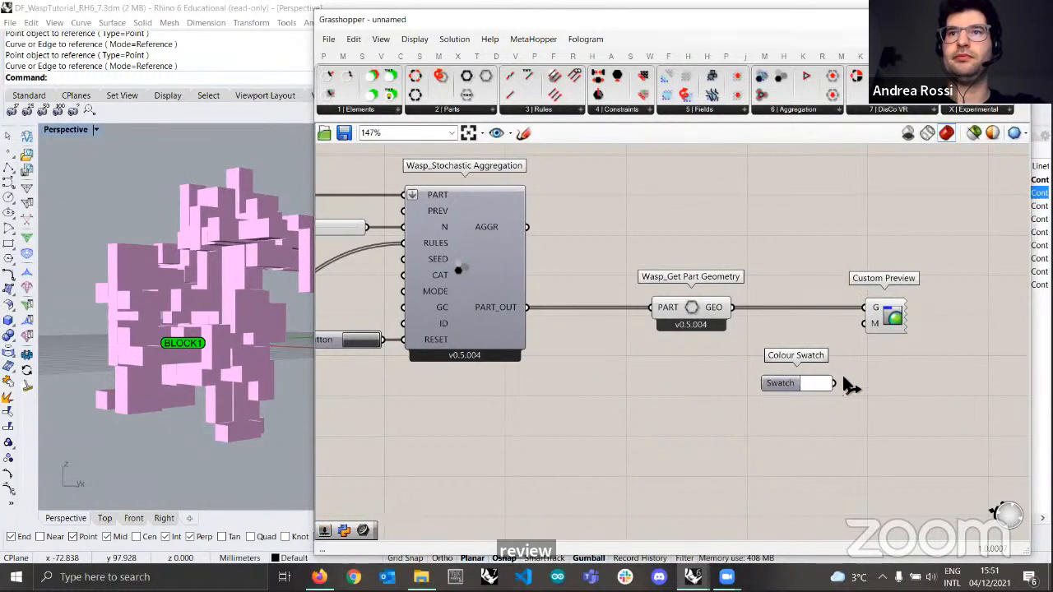
drag(836, 383, 866, 324)
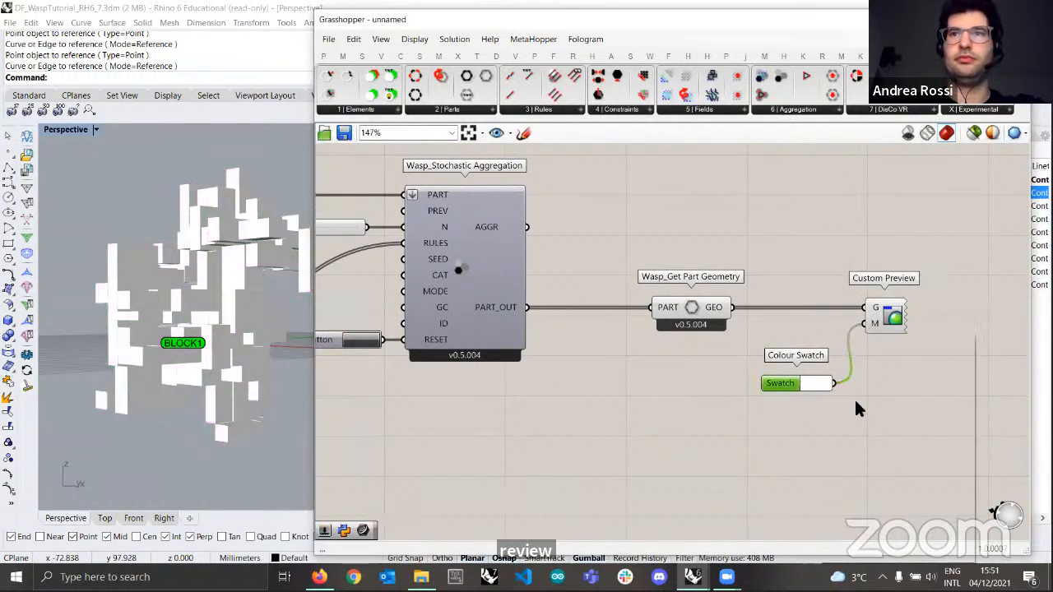
- Set the Colour Swatch to a light salmon red and move it closer to the Custom Preview
click(819, 383)
drag(874, 367, 876, 386)
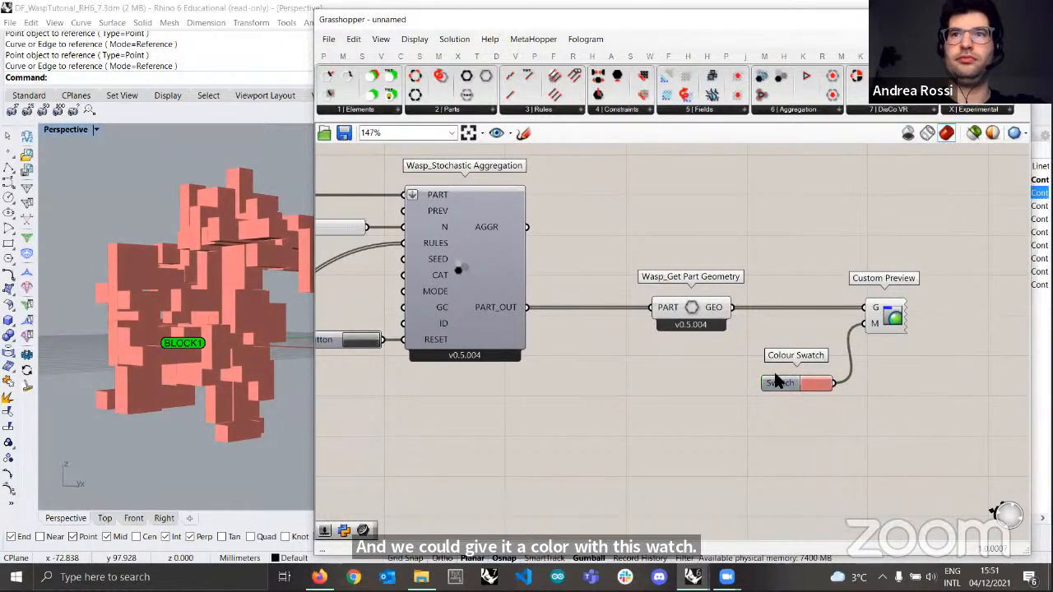
drag(776, 380, 788, 353)
- Narrow the Grasshopper window to uncover more of the Perspective view and inspect the coloured aggregation from a lower, closer angle
right_drag(266, 322, 315, 311)
drag(317, 311, 422, 311)
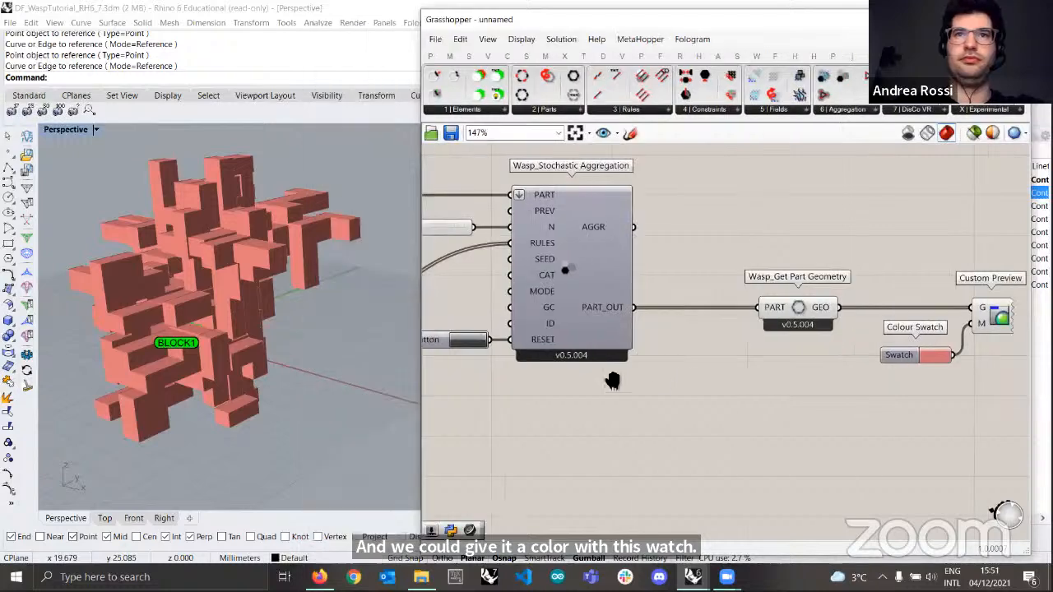
scroll(667, 376, down, 1)
right_drag(655, 379, 643, 380)
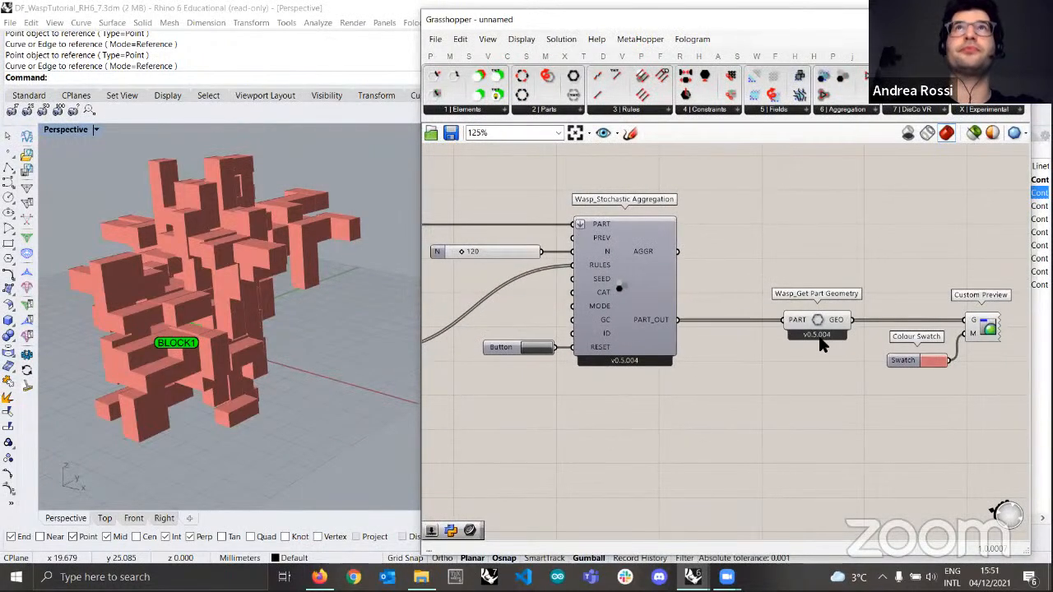
right_drag(252, 287, 281, 346)
scroll(269, 306, up, 5)
scroll(266, 282, up, 3)
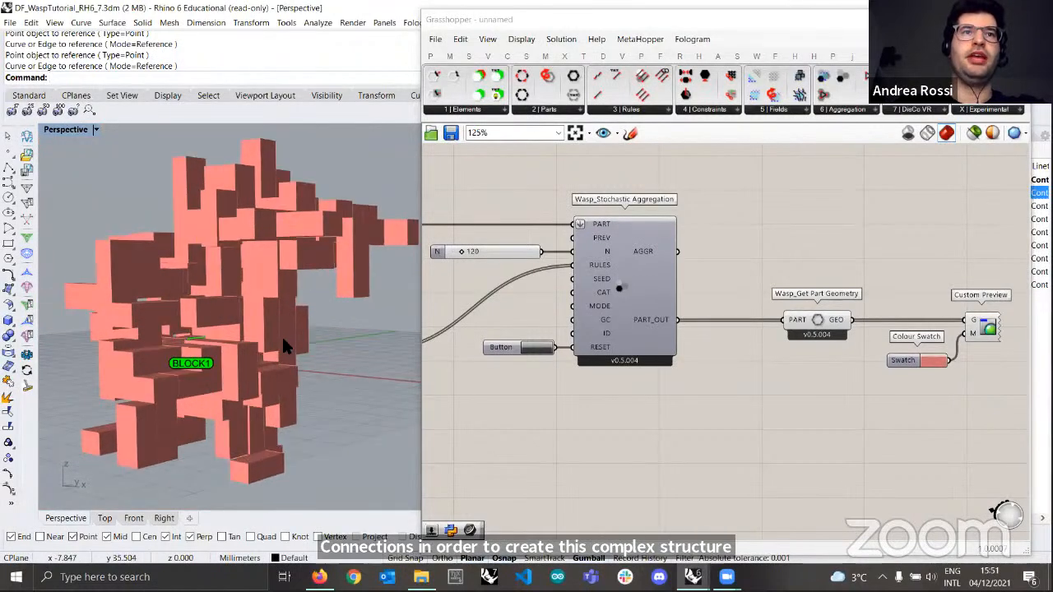
- Trigger the RESET button of the Wasp_Stochastic Aggregation repeatedly to generate new random aggregations, viewing them from farther above
click(536, 348)
click(536, 347)
click(539, 351)
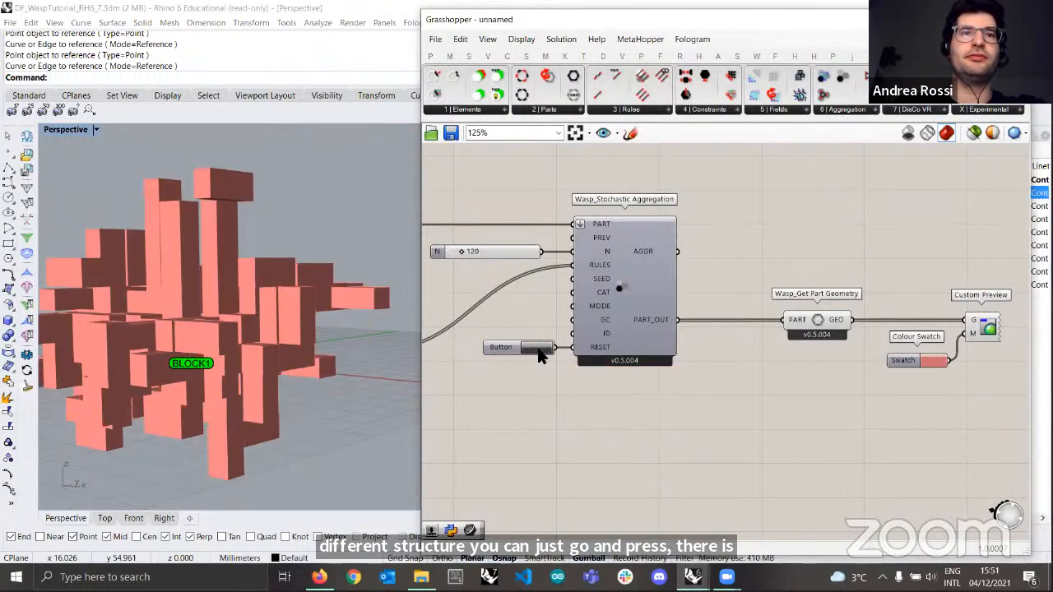
click(539, 351)
click(539, 352)
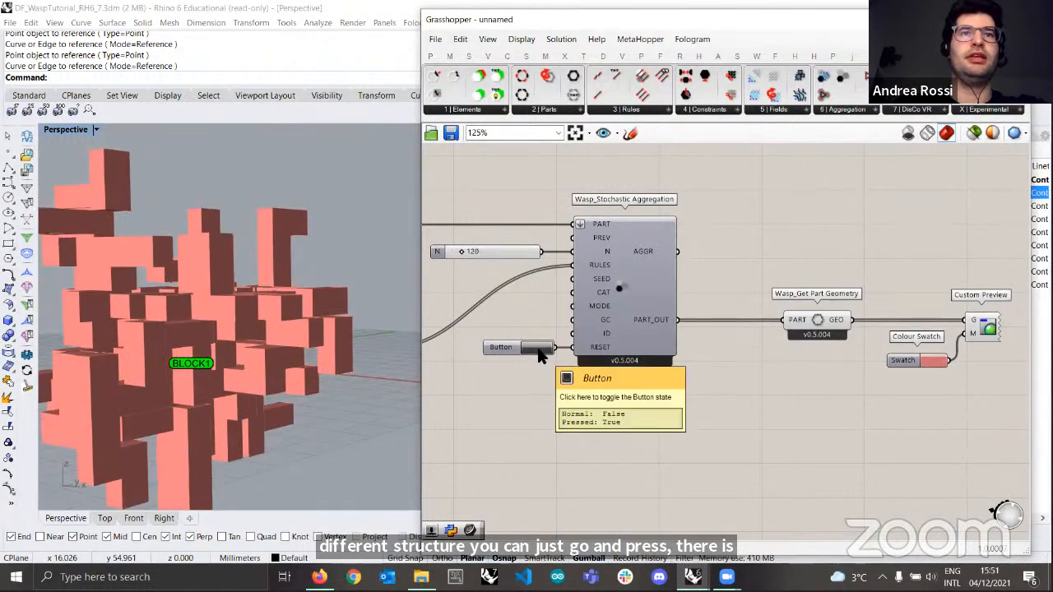
scroll(259, 329, down, 5)
right_drag(258, 325, 321, 329)
click(545, 350)
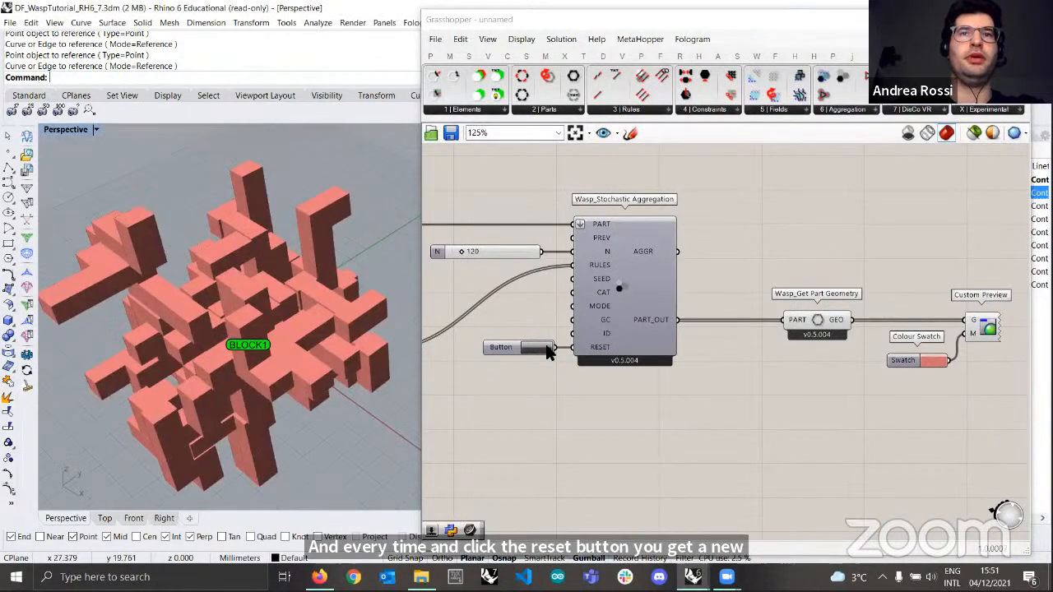
click(539, 351)
click(539, 351)
click(539, 352)
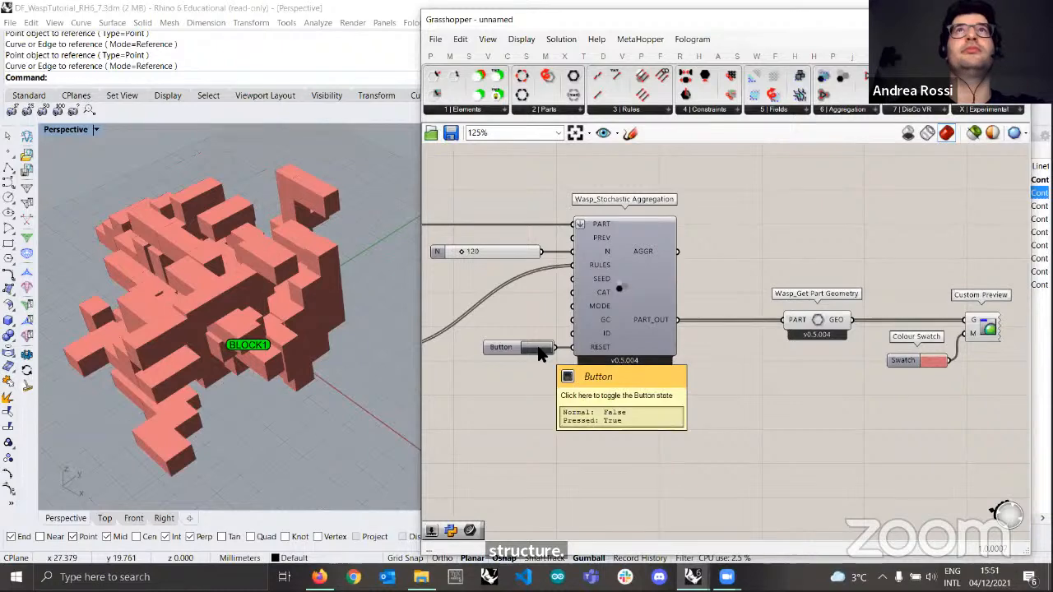
click(539, 353)
click(537, 352)
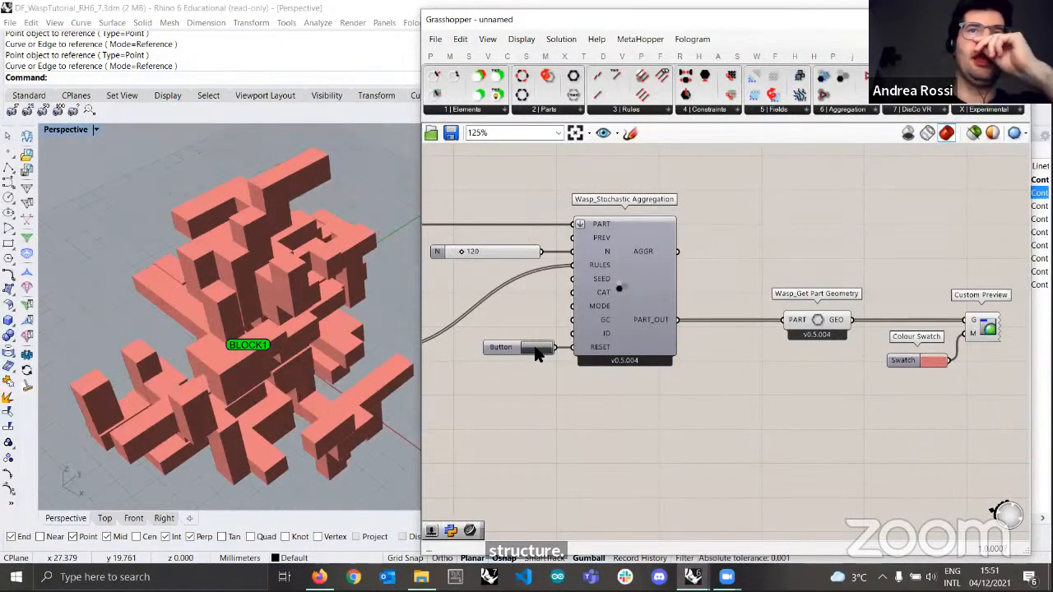
click(536, 352)
click(537, 353)
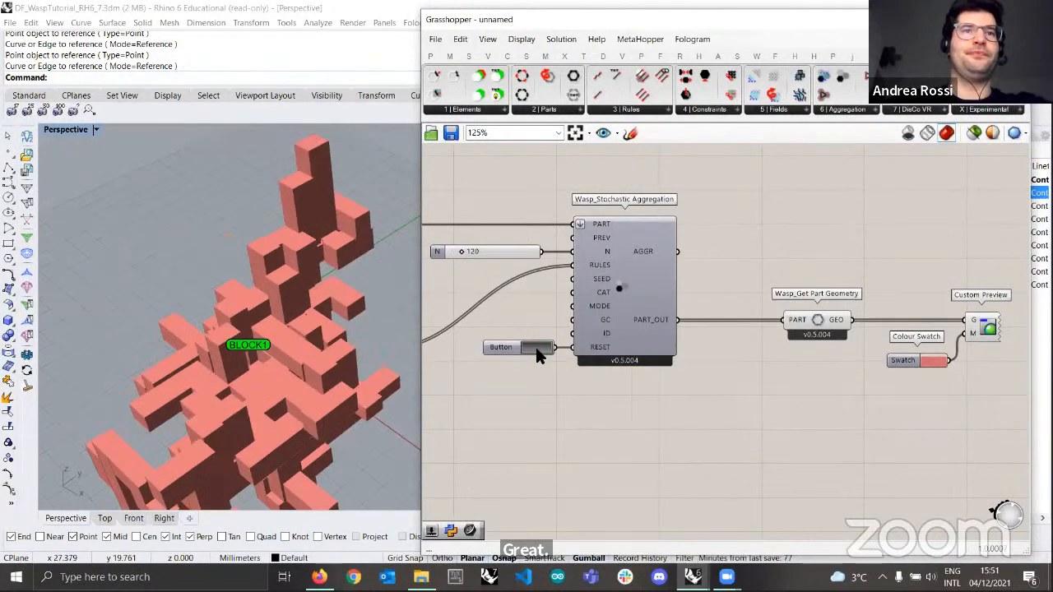
- Raise the aggregation's part count N to 504 and inspect the larger structure in the Perspective view
right_drag(305, 310, 367, 280)
scroll(517, 246, up, 2)
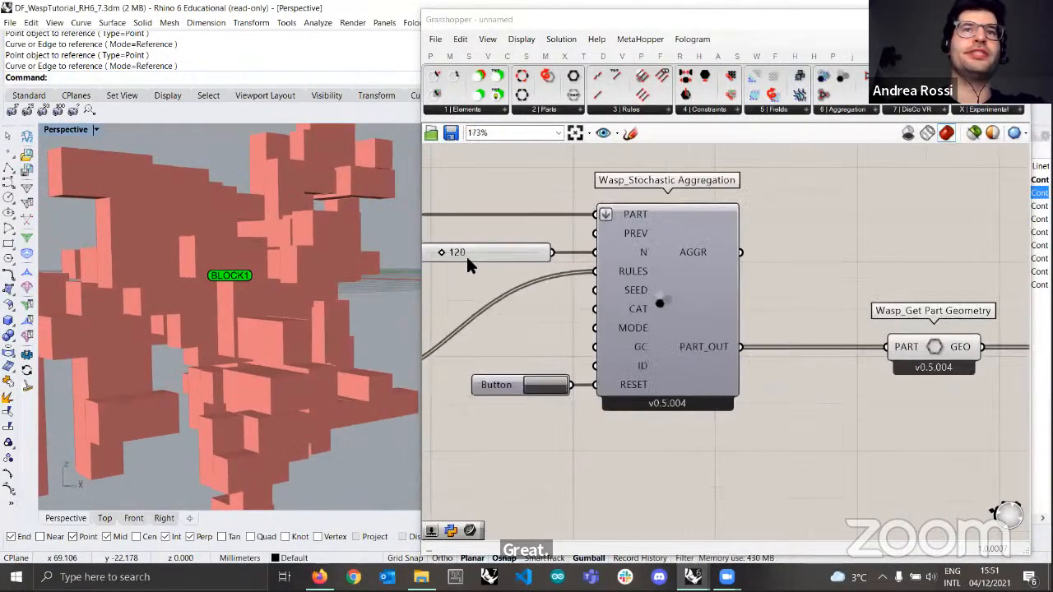
right_drag(440, 253, 467, 251)
drag(467, 252, 513, 254)
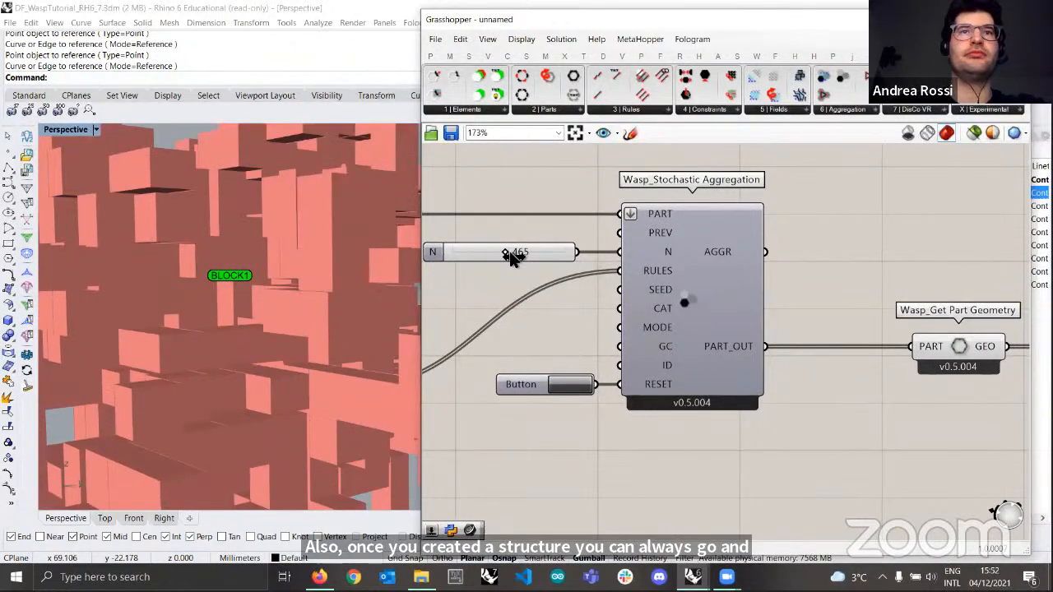
scroll(208, 267, down, 5)
scroll(272, 313, up, 6)
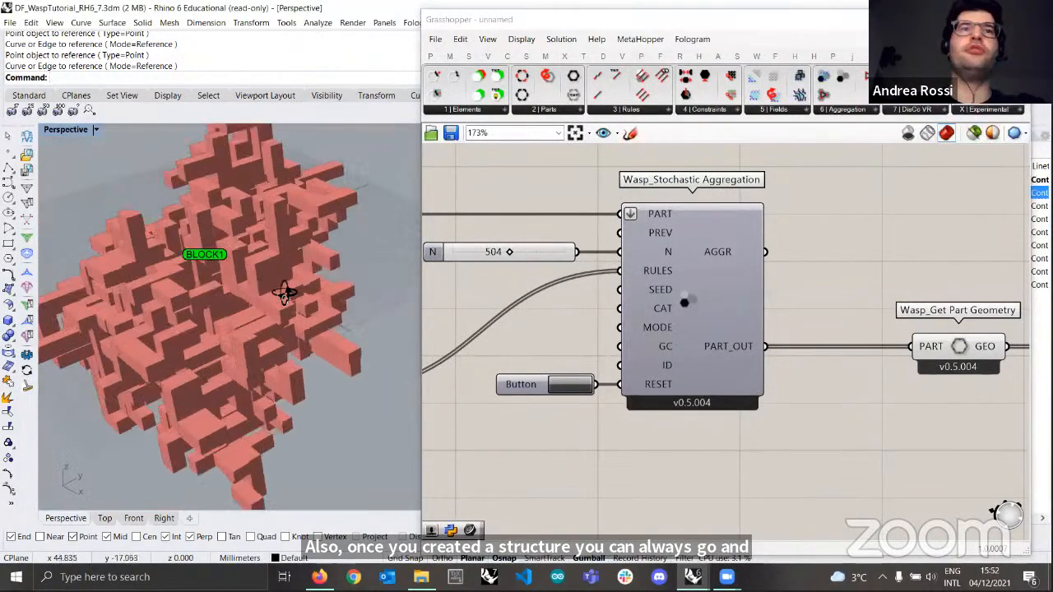
right_drag(286, 309, 307, 294)
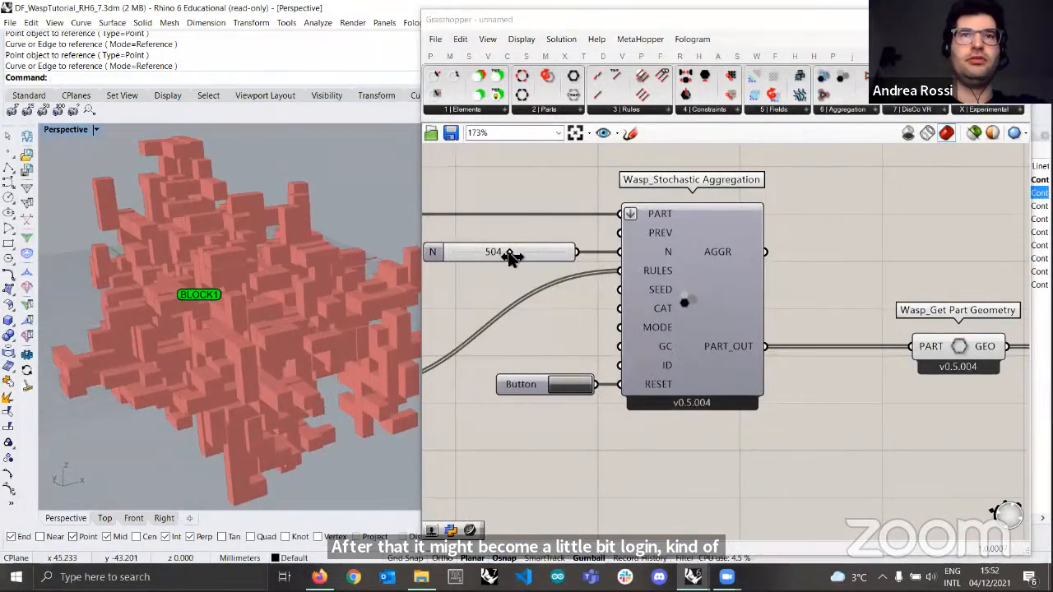
- Lower the aggregation's part count N to 106 and frame the smaller structure in the Perspective view
drag(511, 254, 471, 257)
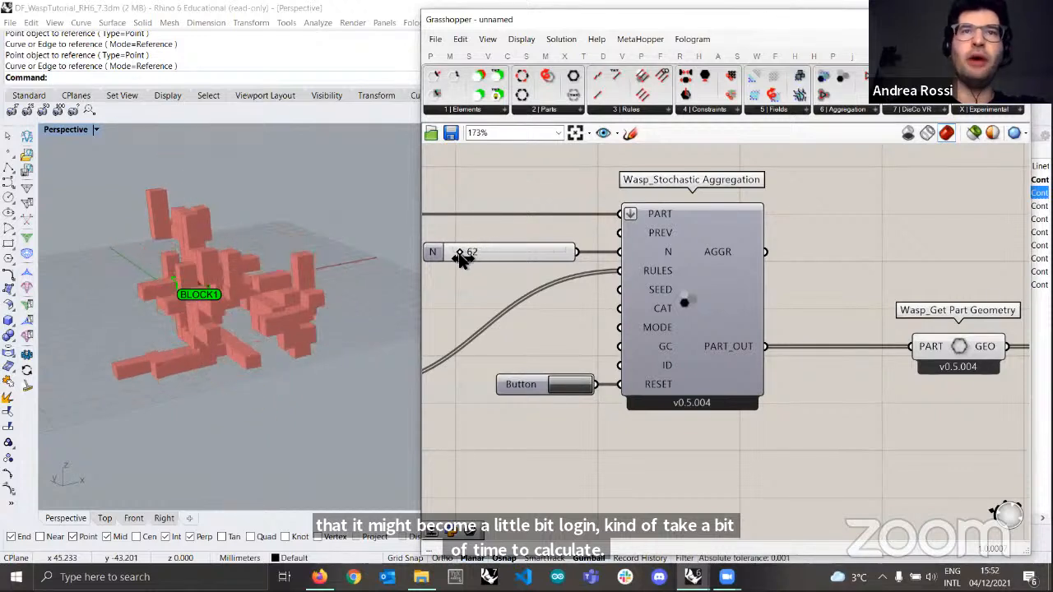
mouse_move(463, 258)
mouse_down()
mouse_move(517, 258)
mouse_move(464, 257)
mouse_up()
right_drag(218, 313, 272, 370)
scroll(265, 368, up, 3)
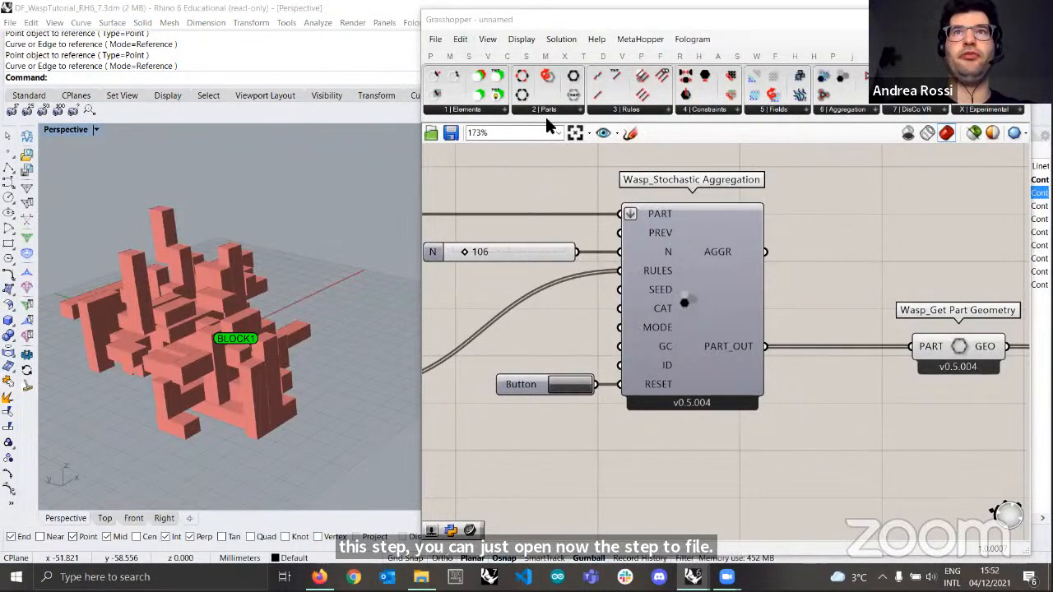
scroll(621, 260, down, 5)
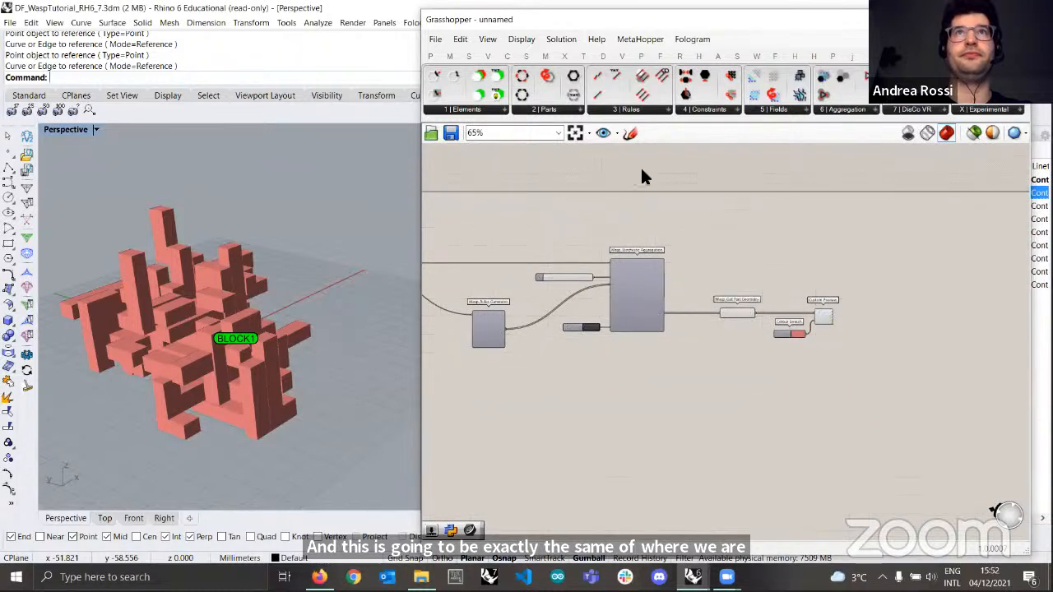
right_click(653, 288)
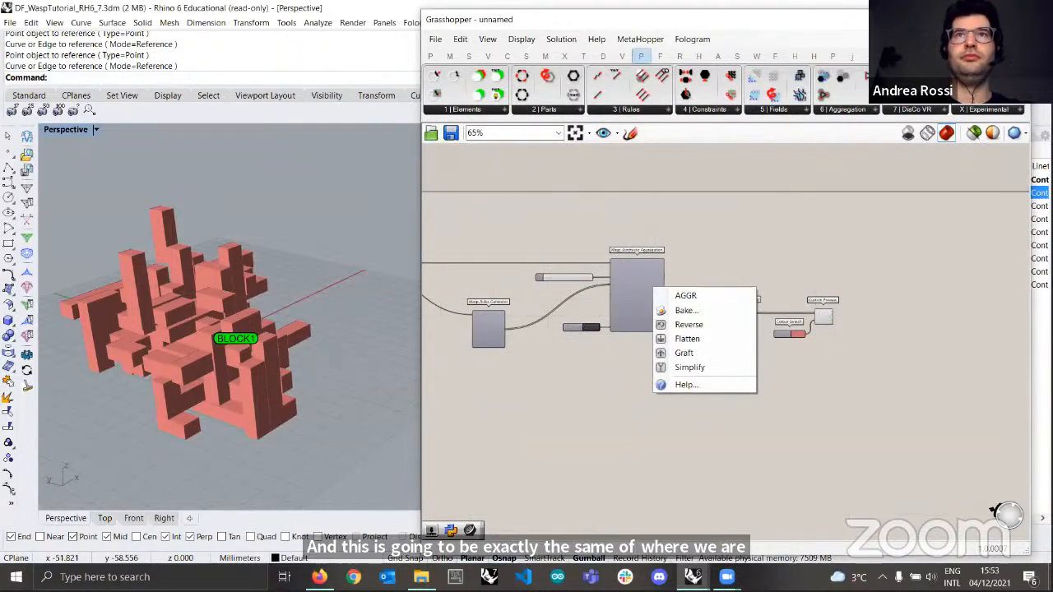
key(Escape)
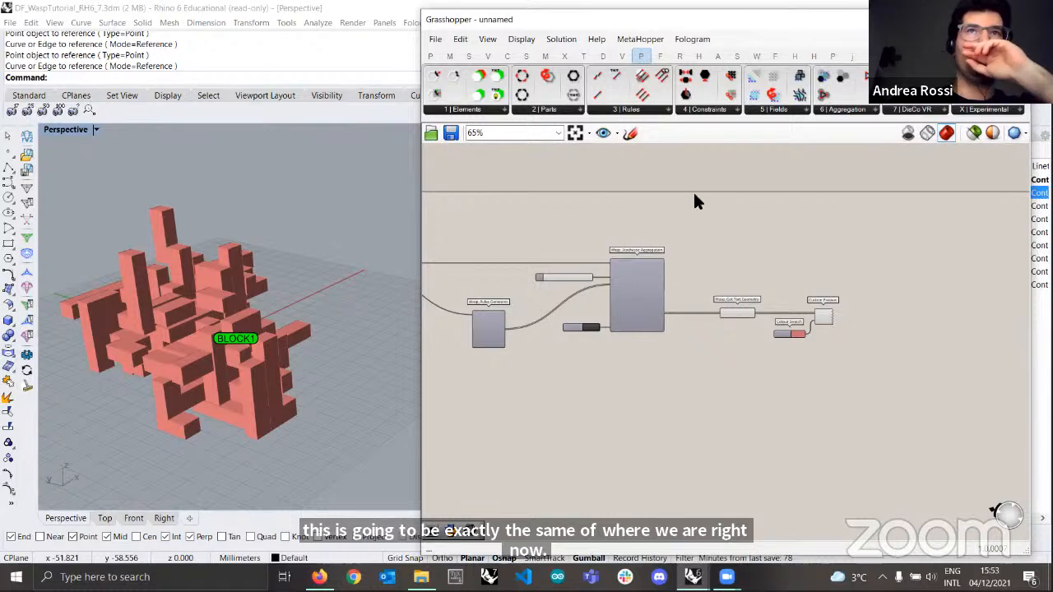
scroll(687, 292, down, 1)
right_click(707, 298)
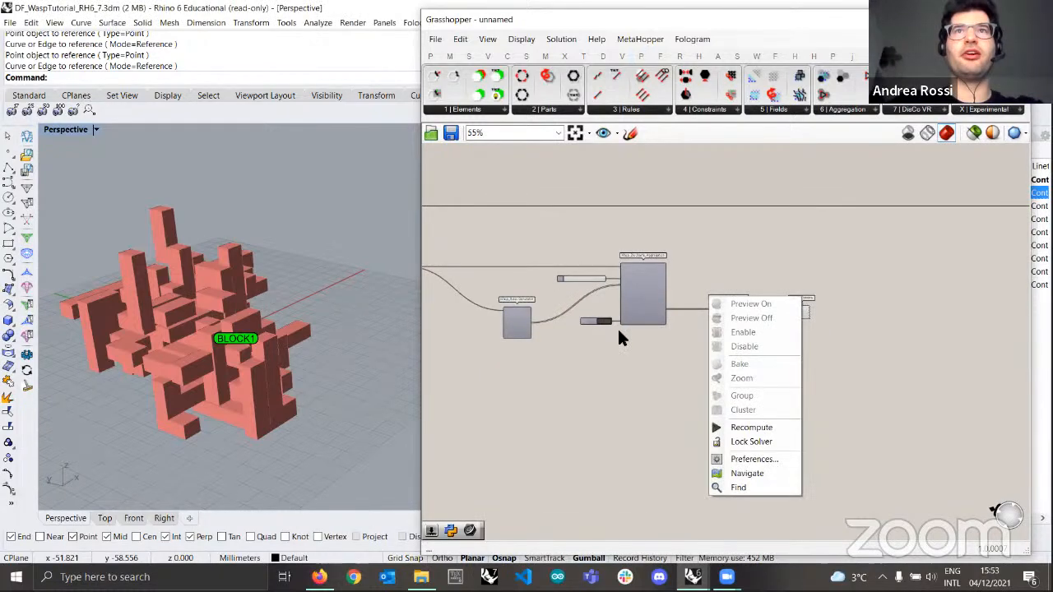
scroll(624, 354, up, 2)
right_drag(655, 389, 736, 388)
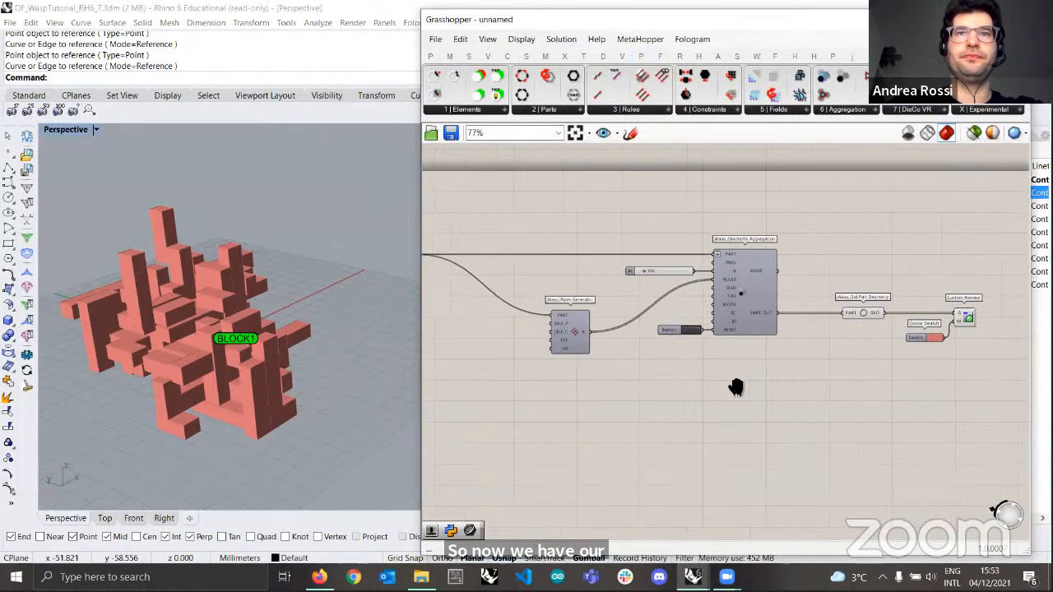
scroll(565, 329, up, 4)
scroll(565, 326, down, 6)
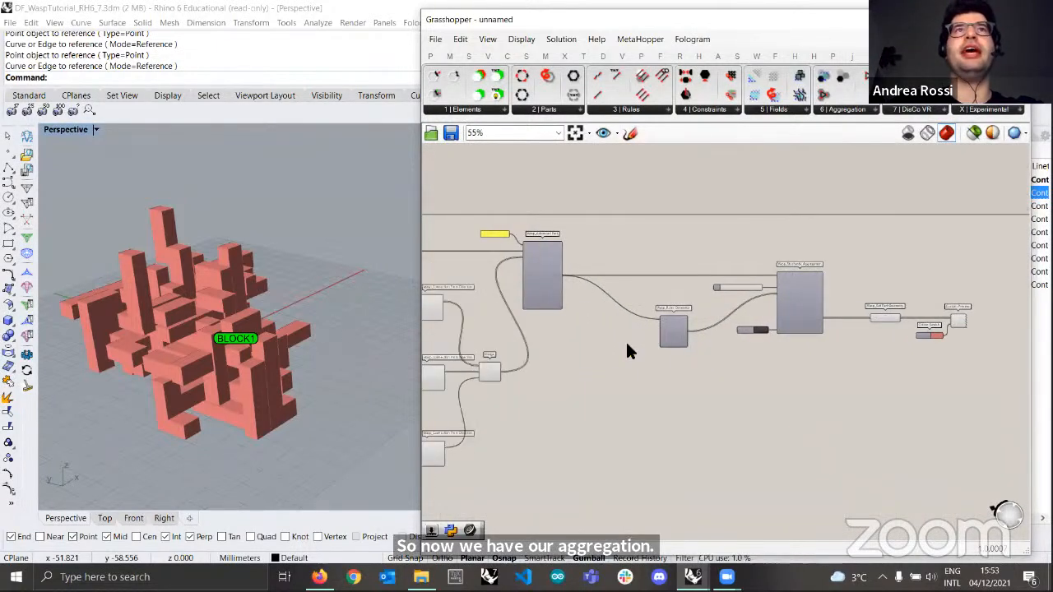
click(422, 577)
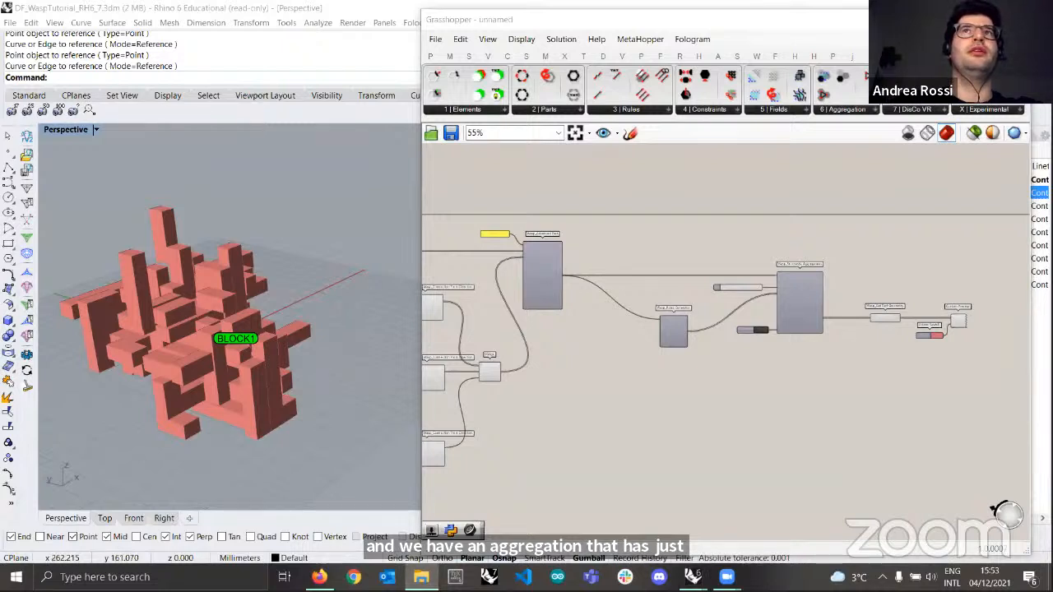
key(alt+Tab)
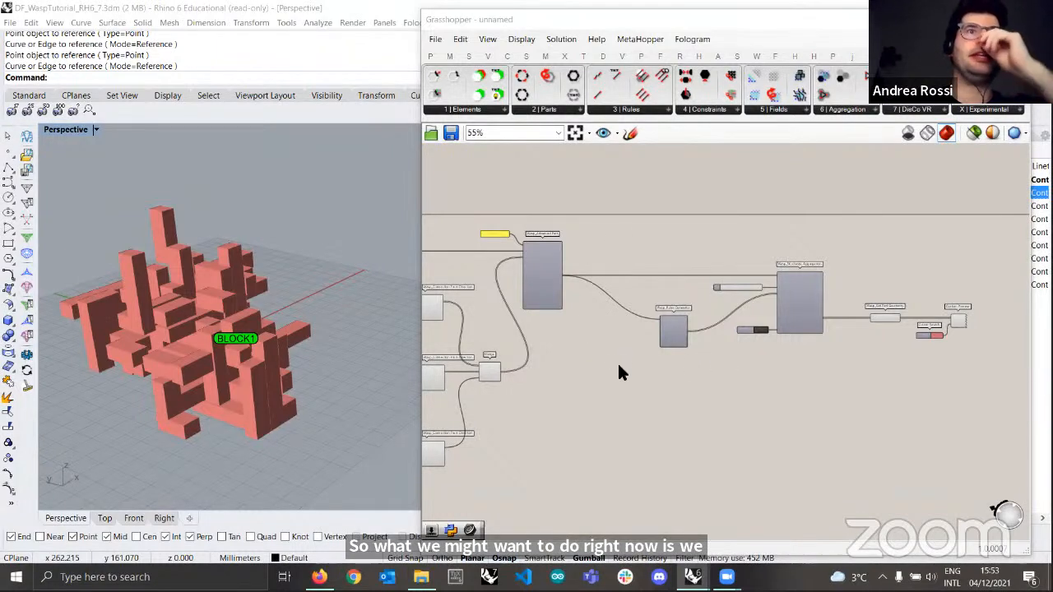
- Examine how the blocks are arranged in the aggregation from several angles and distances in the Perspective view
right_drag(246, 300, 267, 253)
scroll(300, 292, up, 6)
scroll(299, 292, down, 10)
right_drag(222, 297, 275, 270)
scroll(196, 266, up, 6)
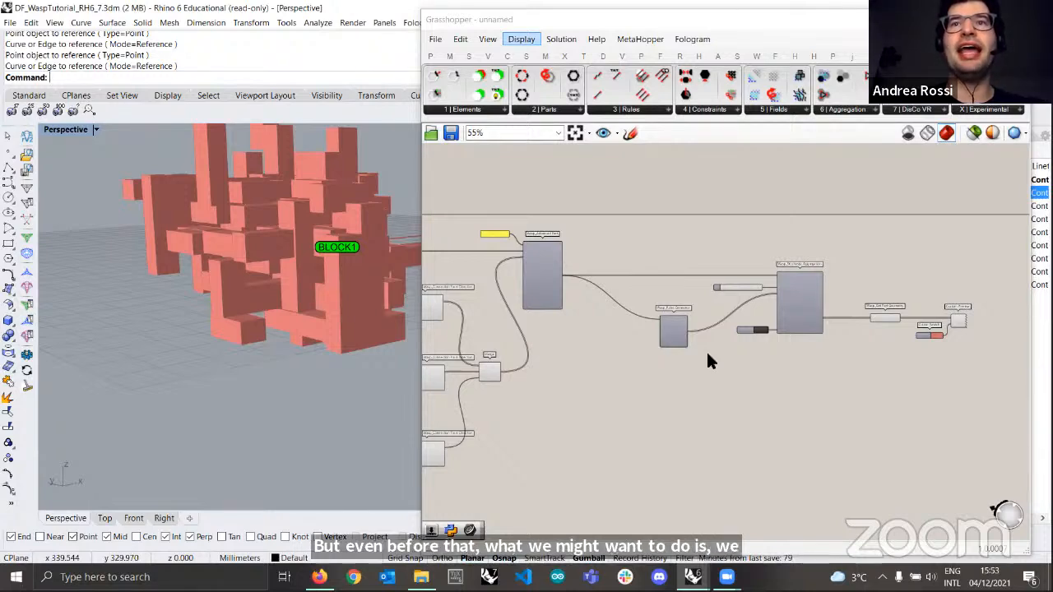
scroll(706, 350, up, 4)
right_drag(240, 301, 279, 282)
scroll(280, 283, down, 6)
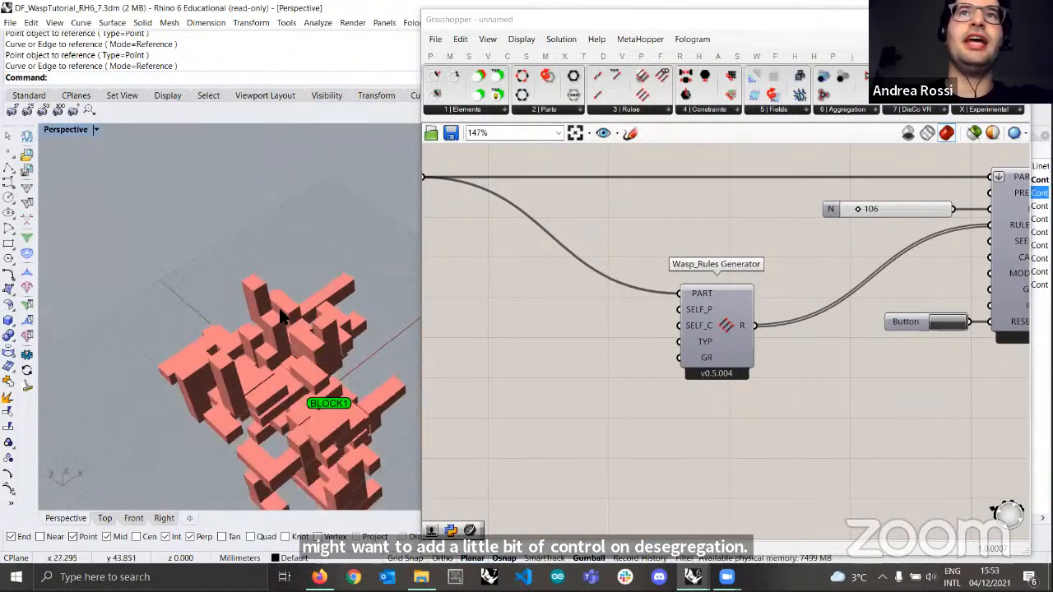
scroll(313, 298, up, 4)
right_drag(294, 344, 372, 247)
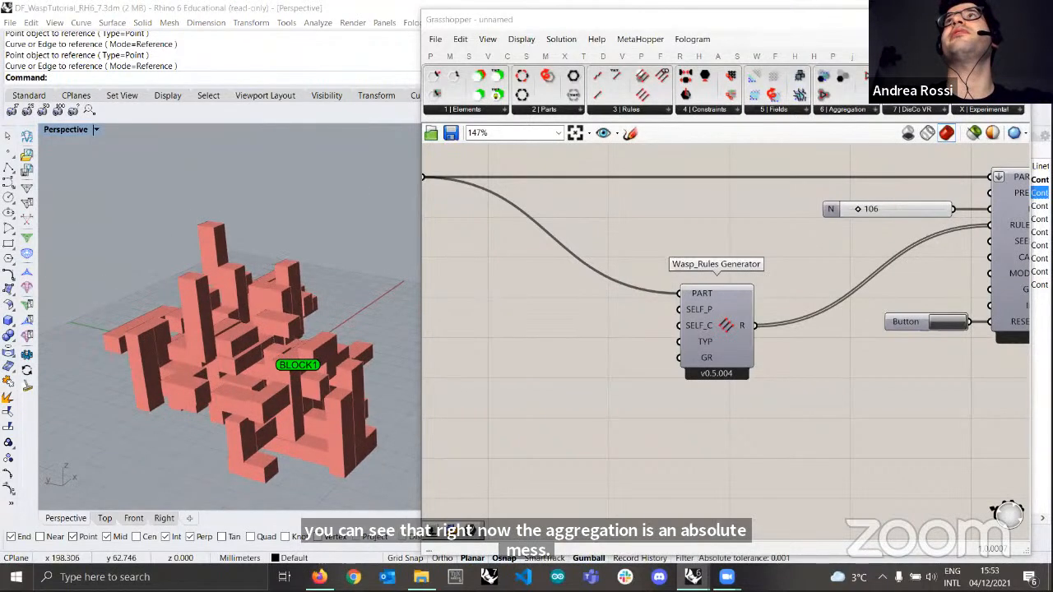
- Examine the Wasp_Rules Generator, the blocks up close, and the SIDE, BOTTOM and TOP connection definitions feeding the part
scroll(614, 397, up, 2)
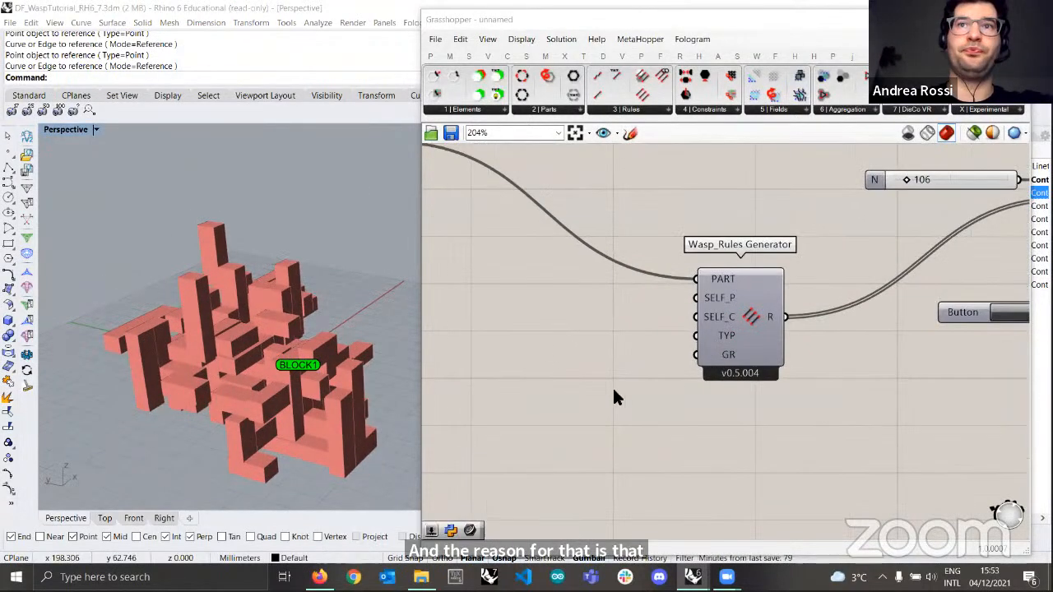
scroll(762, 331, down, 2)
click(748, 346)
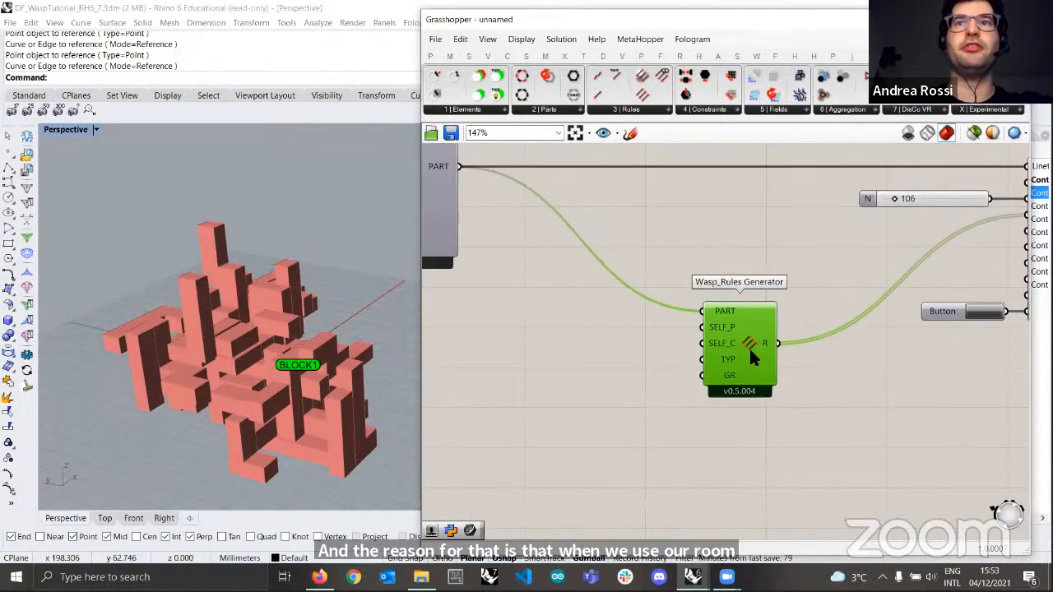
right_drag(354, 345, 171, 280)
scroll(193, 327, up, 5)
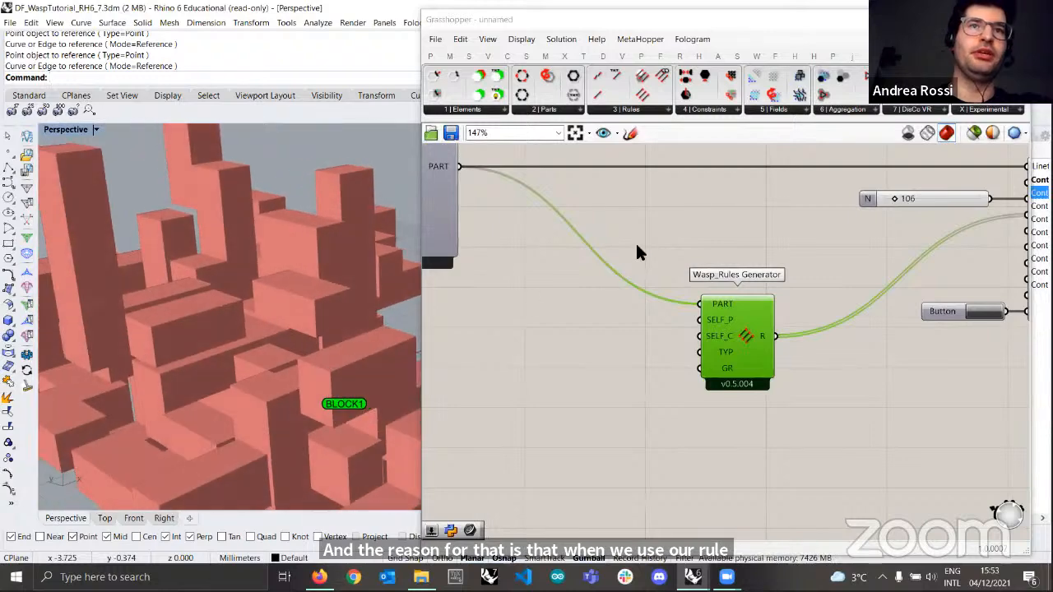
scroll(640, 263, down, 2)
right_drag(643, 283, 922, 277)
scroll(599, 330, down, 1)
right_drag(638, 311, 728, 296)
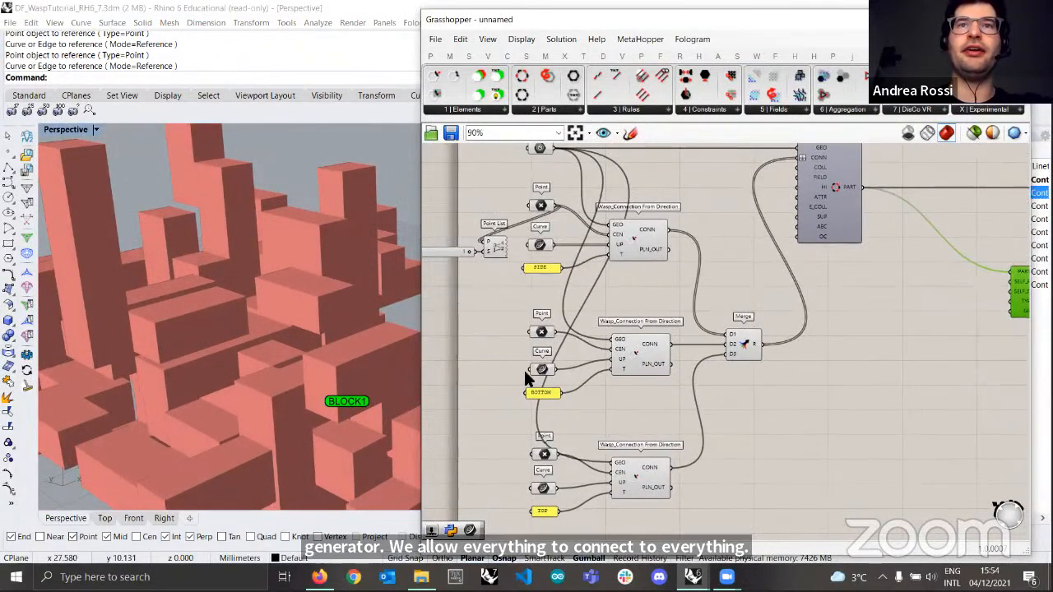
- Examine the SIDE, BOTTOM and TOP connection types and the Wasp_Rules Generator's GR grammar input
scroll(571, 322, up, 2)
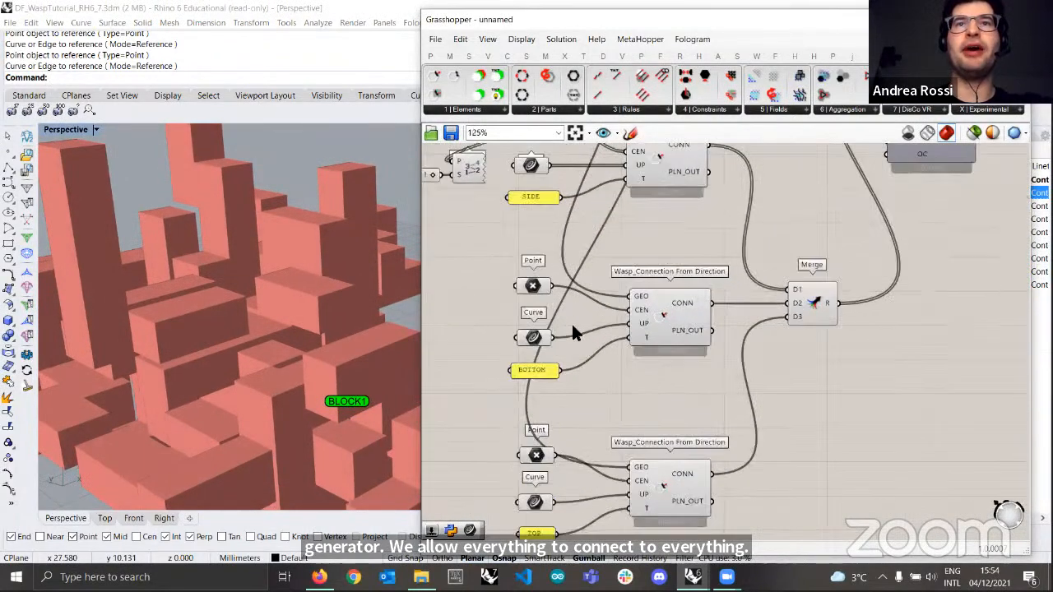
scroll(541, 260, down, 4)
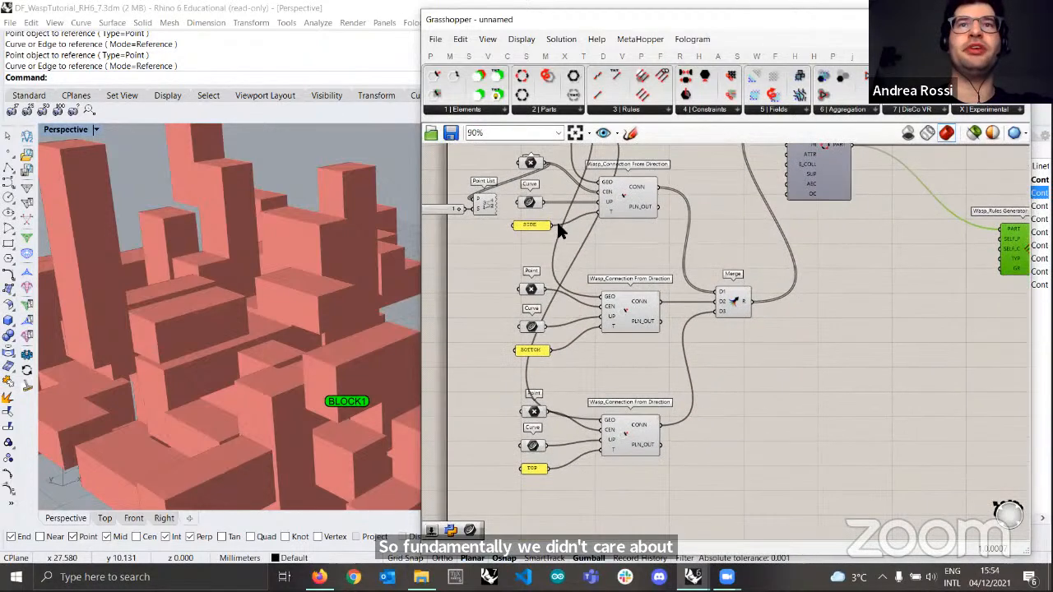
scroll(535, 216, up, 5)
scroll(539, 226, down, 1)
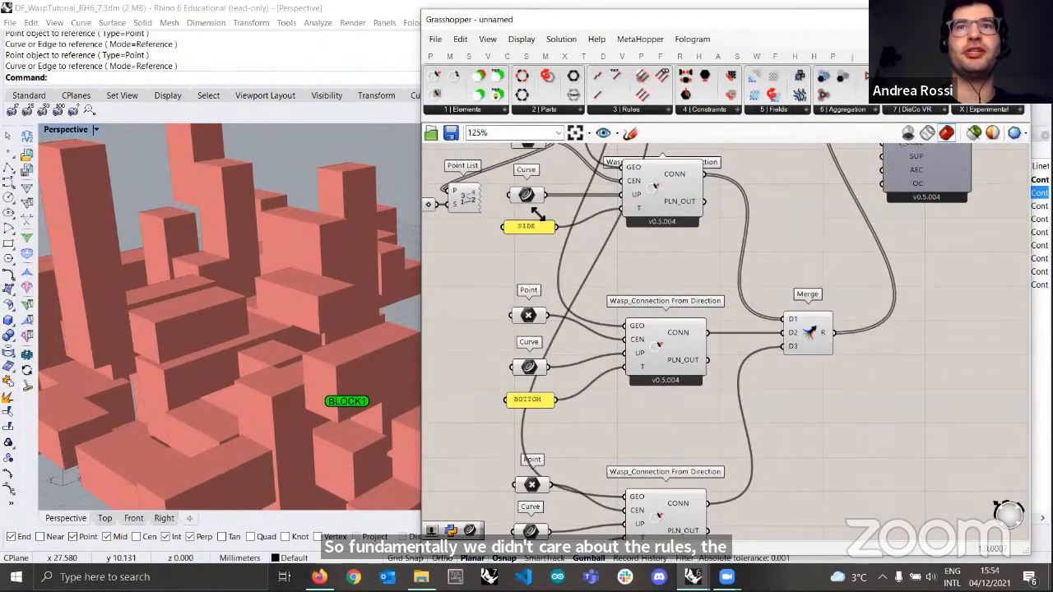
right_drag(599, 340, 585, 234)
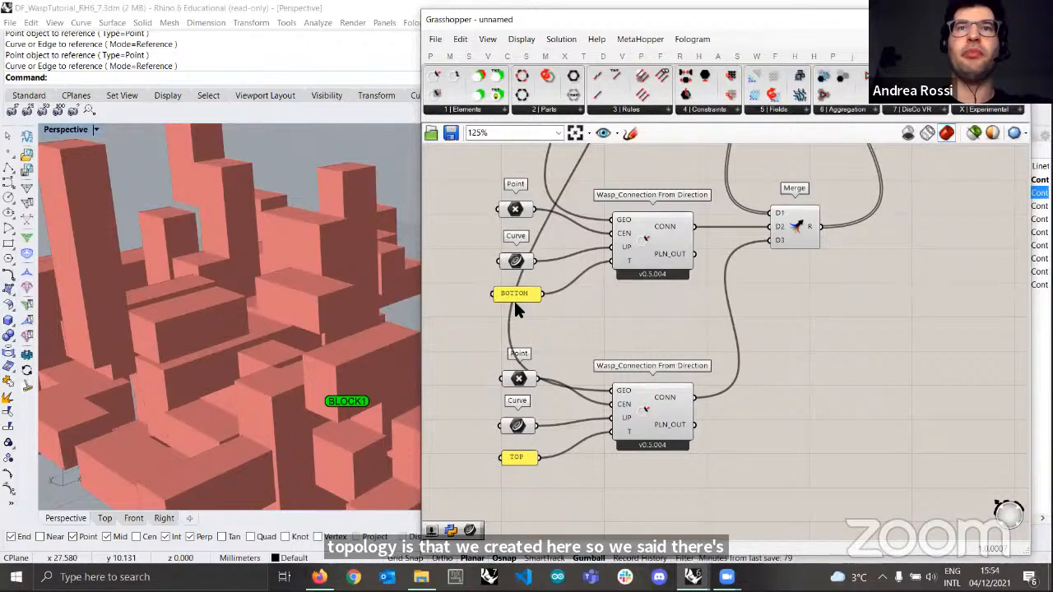
scroll(552, 359, down, 1)
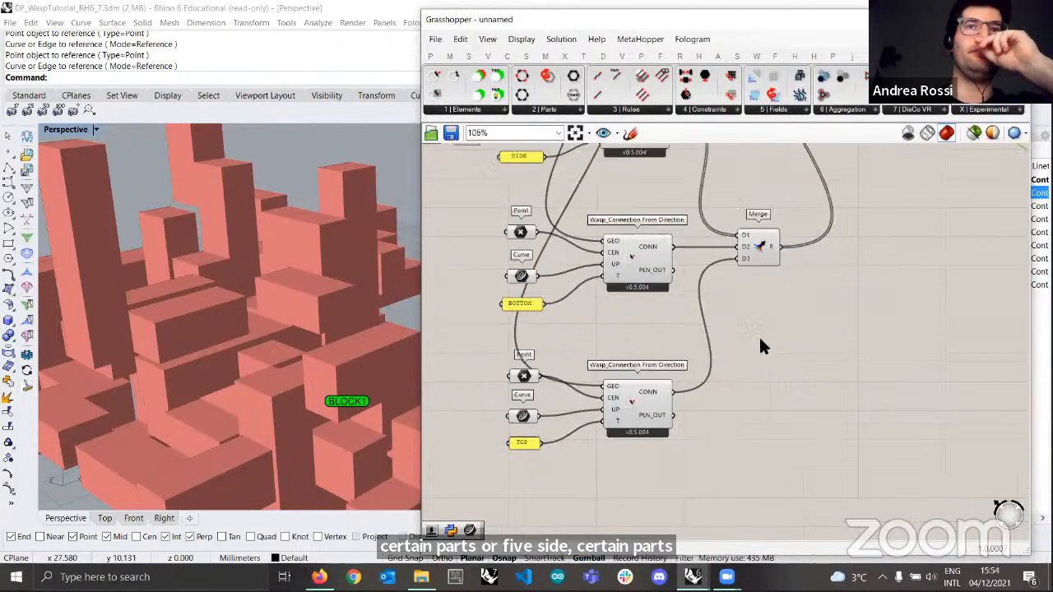
right_drag(761, 345, 444, 443)
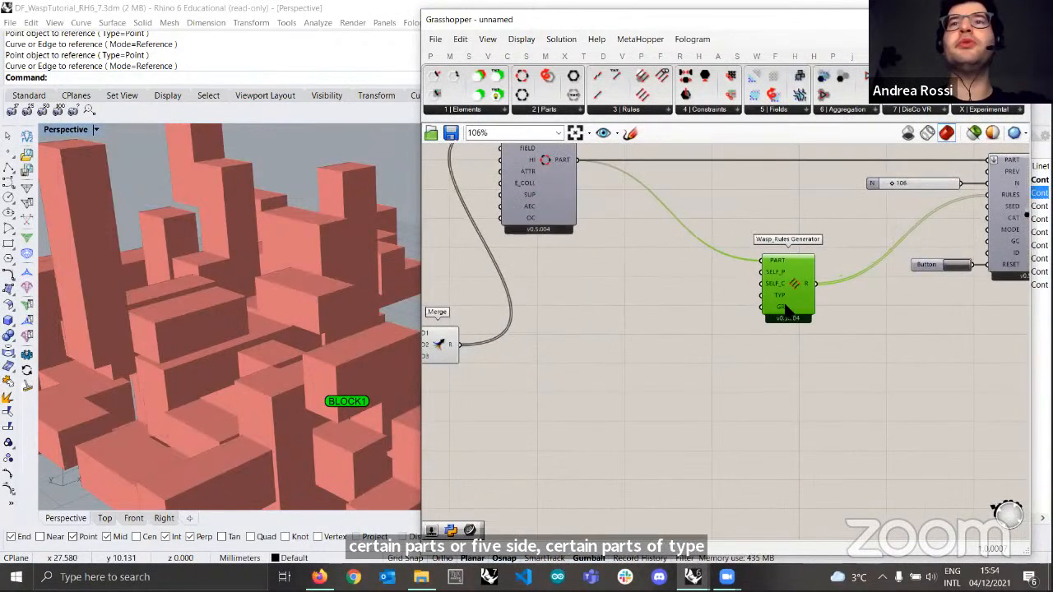
mouse_move(780, 310)
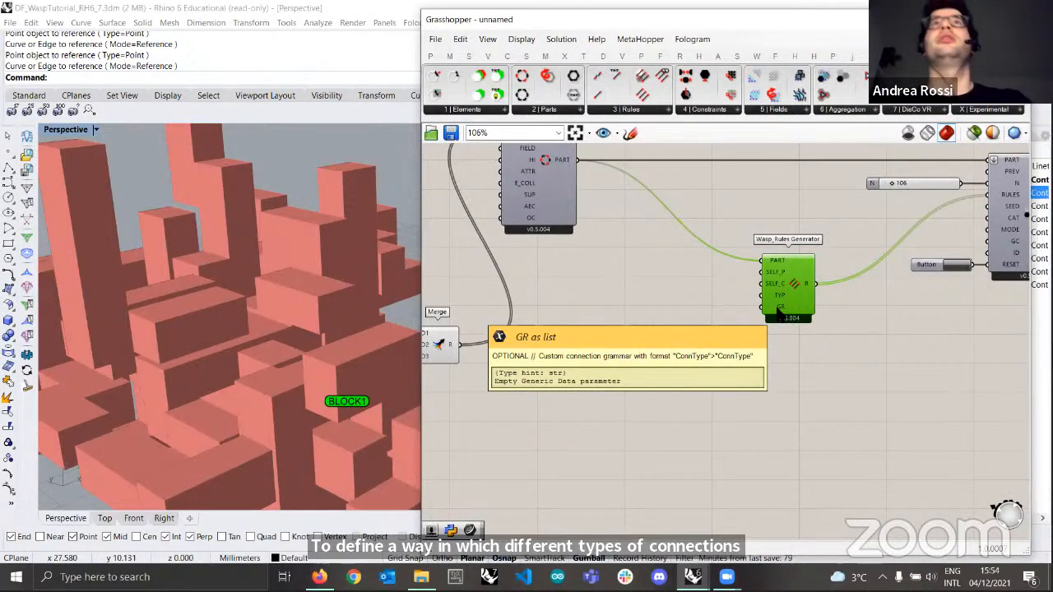
- Add an empty panel beside the Wasp_Rules Generator's inputs and turn off its multiline data option
scroll(746, 301, up, 3)
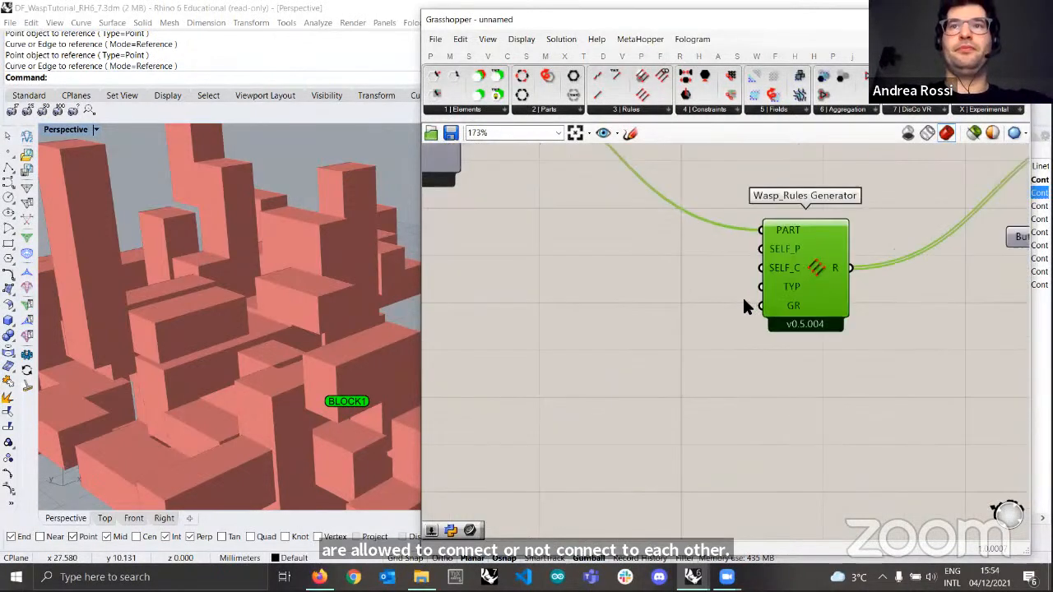
click(647, 303)
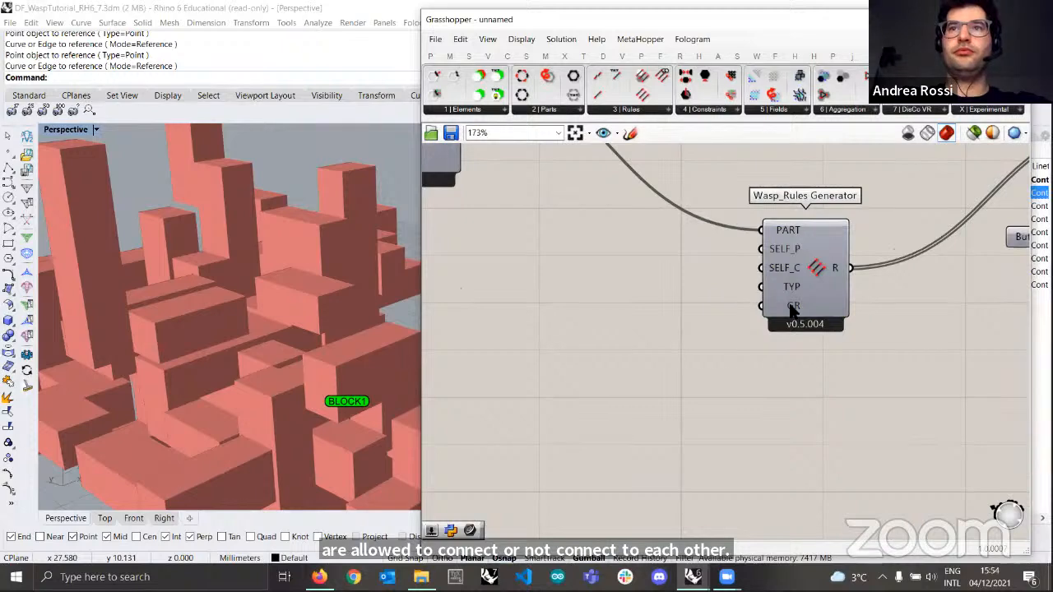
double_click(654, 332)
text(pane)
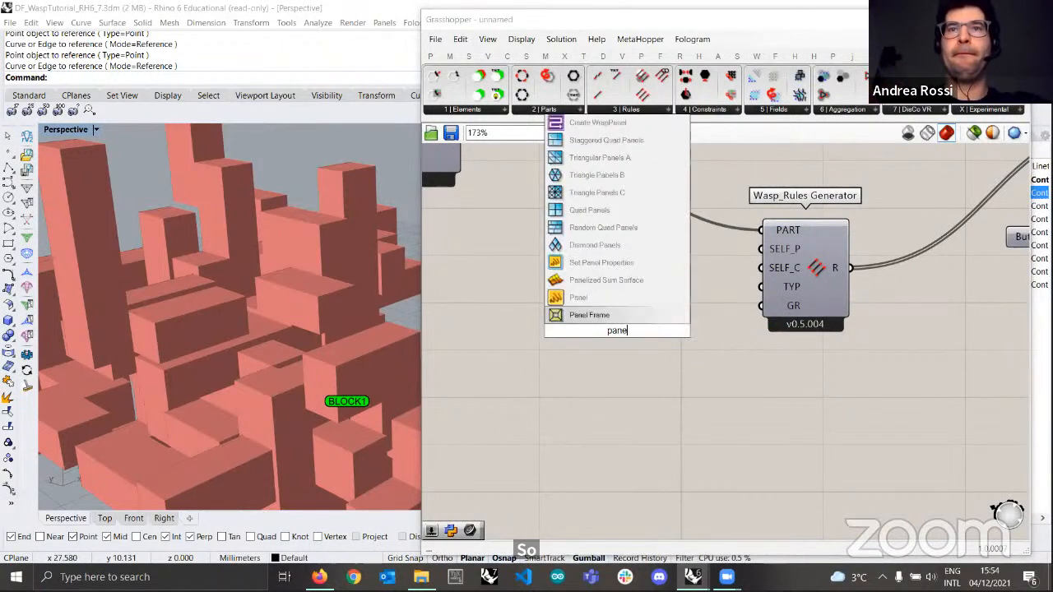
text(l)
key(Return)
drag(818, 255, 814, 262)
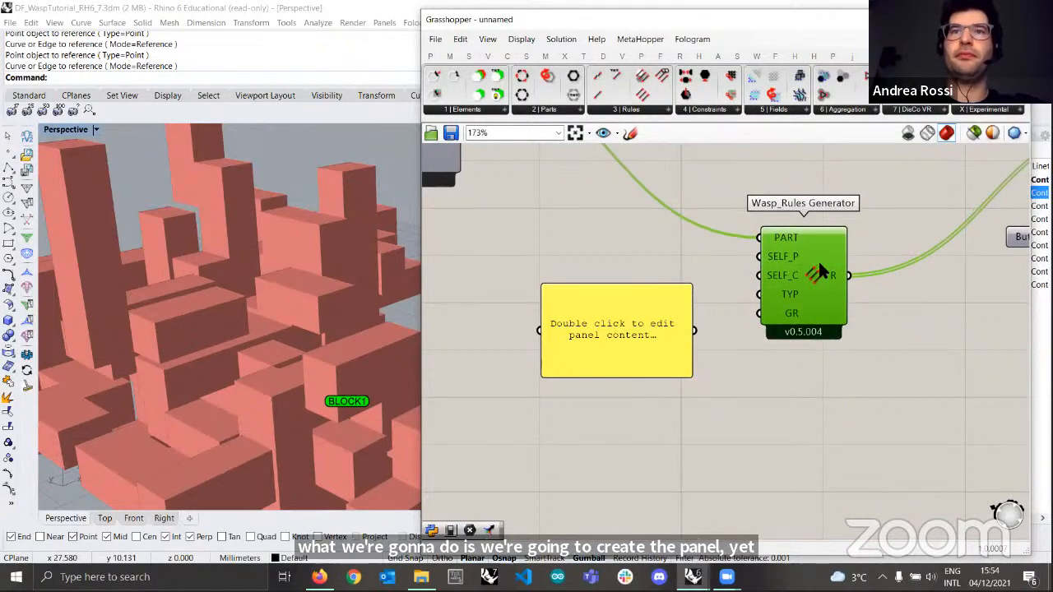
drag(651, 339, 659, 322)
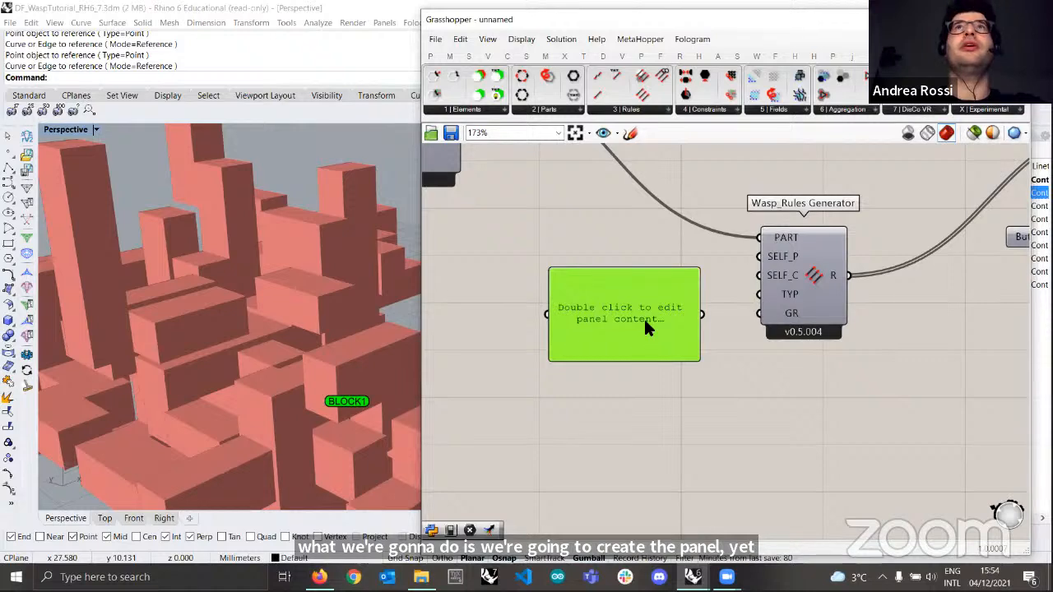
right_click(645, 323)
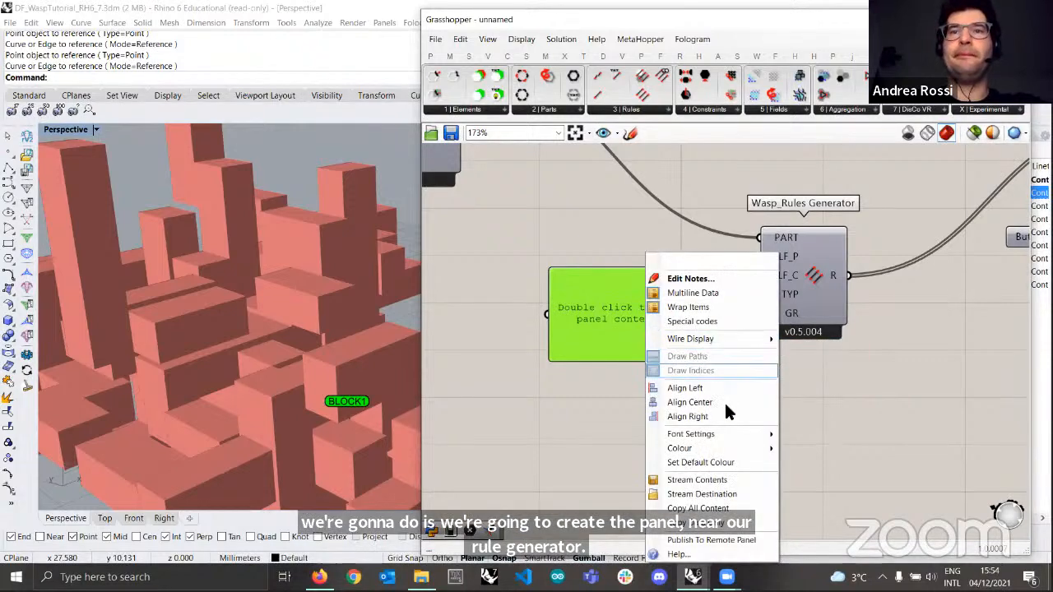
click(706, 295)
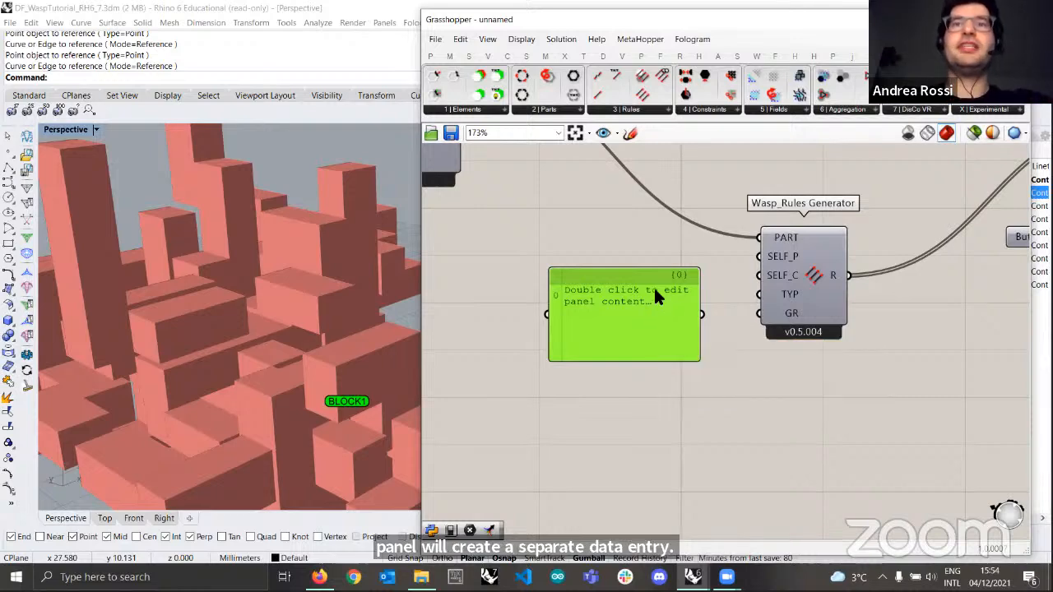
- Replace the new panel's placeholder text with the connection grammar SIDE>SIDE
scroll(297, 271, down, 8)
right_drag(298, 271, 354, 284)
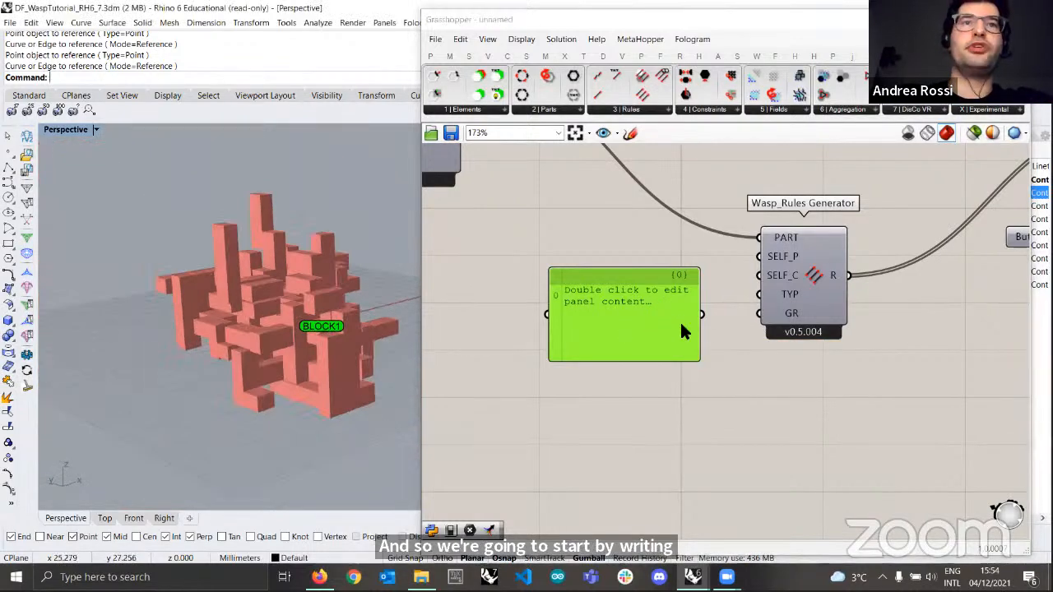
scroll(591, 320, up, 2)
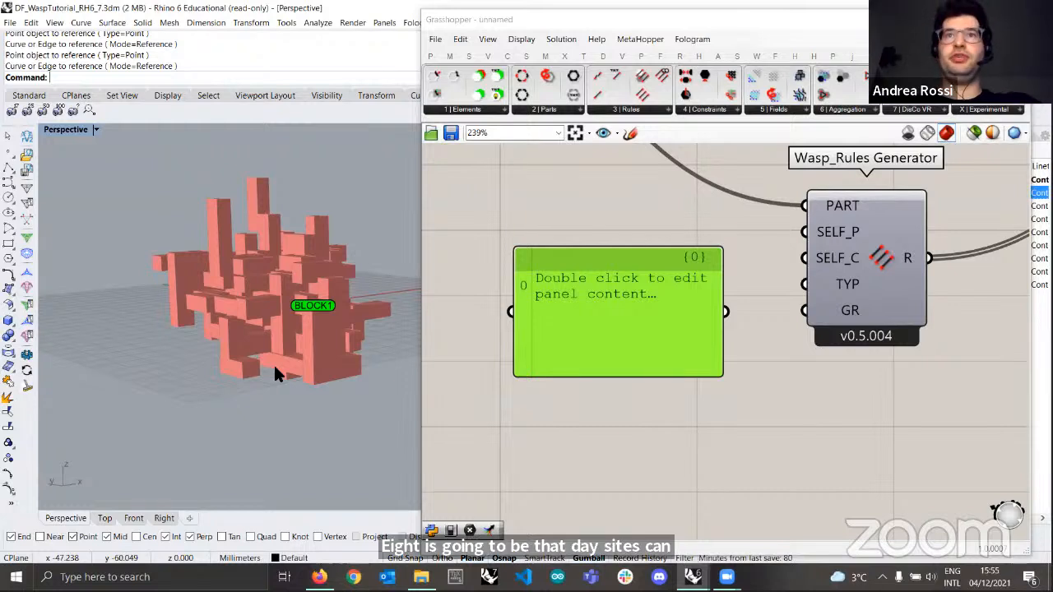
scroll(594, 302, up, 1)
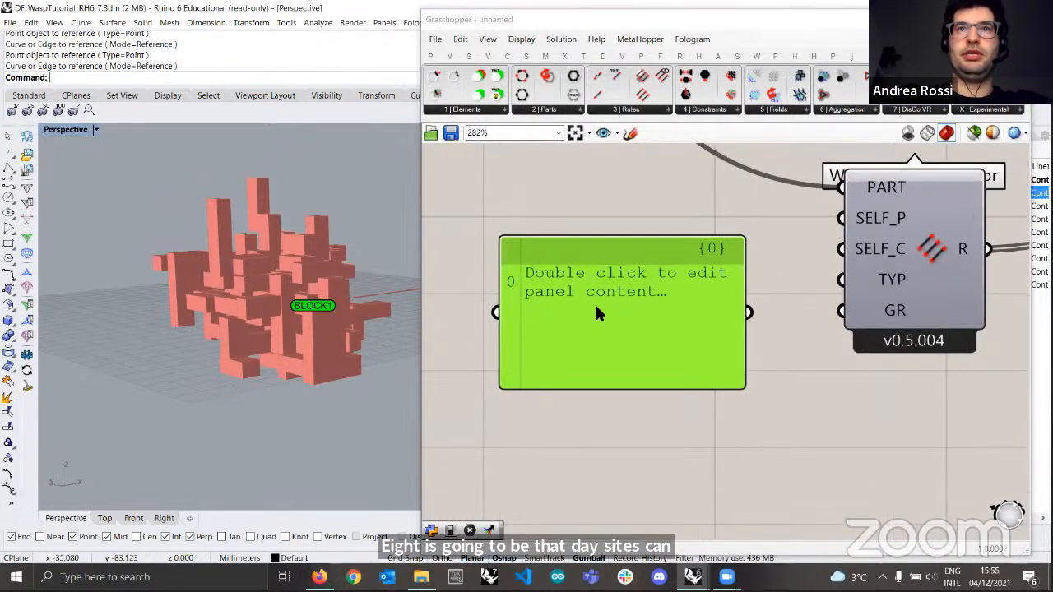
double_click(599, 318)
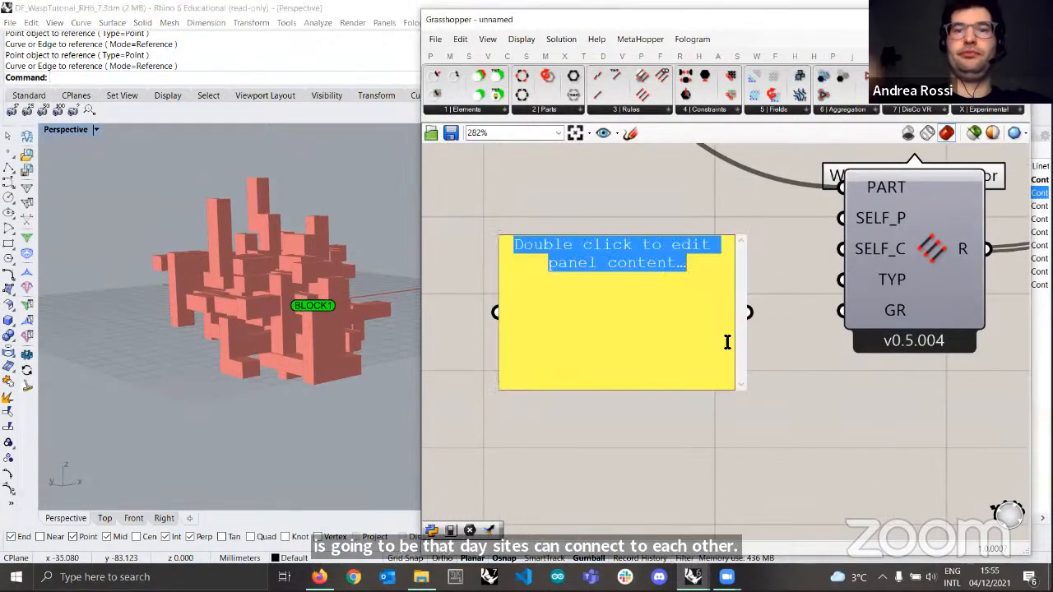
text(SIDE)
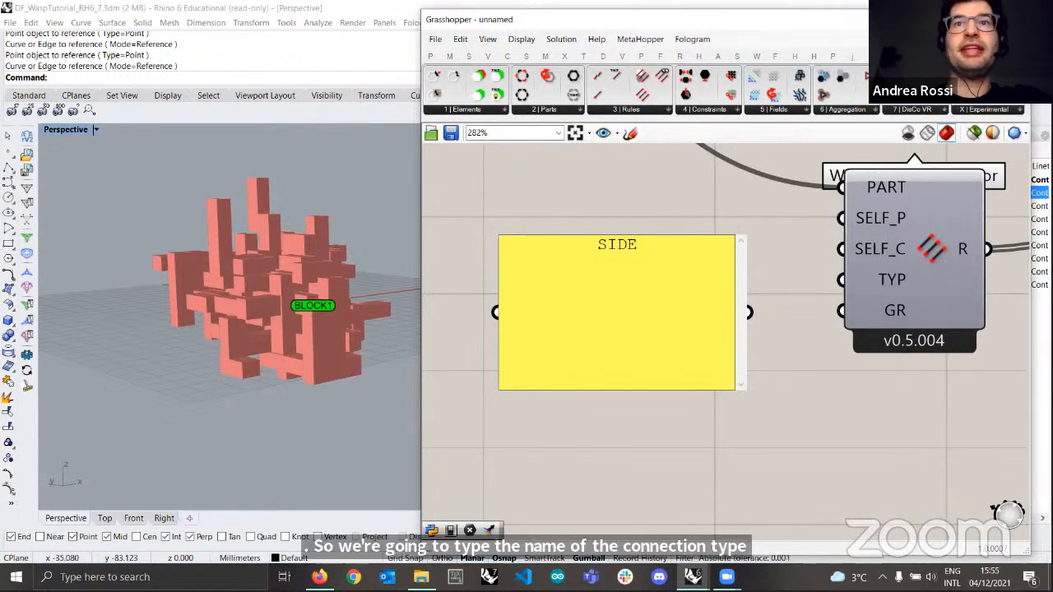
text(>)
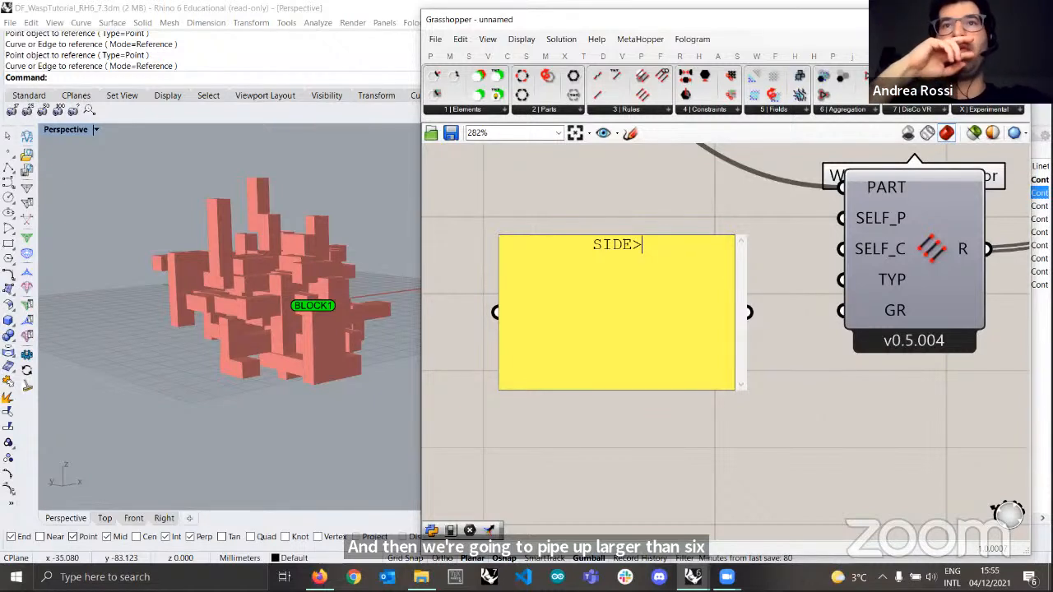
text(SIDE)
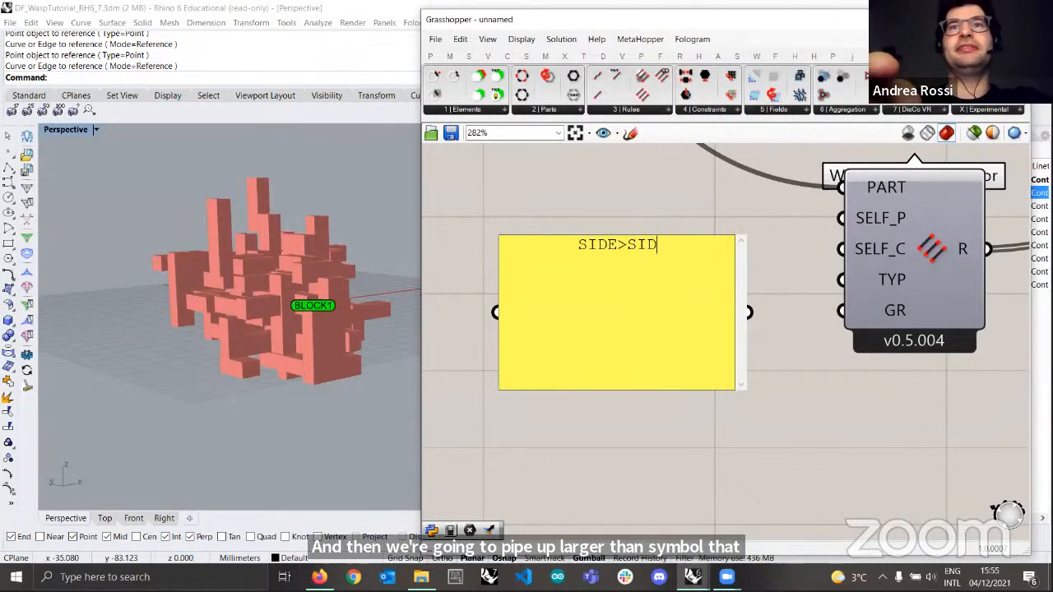
click(813, 381)
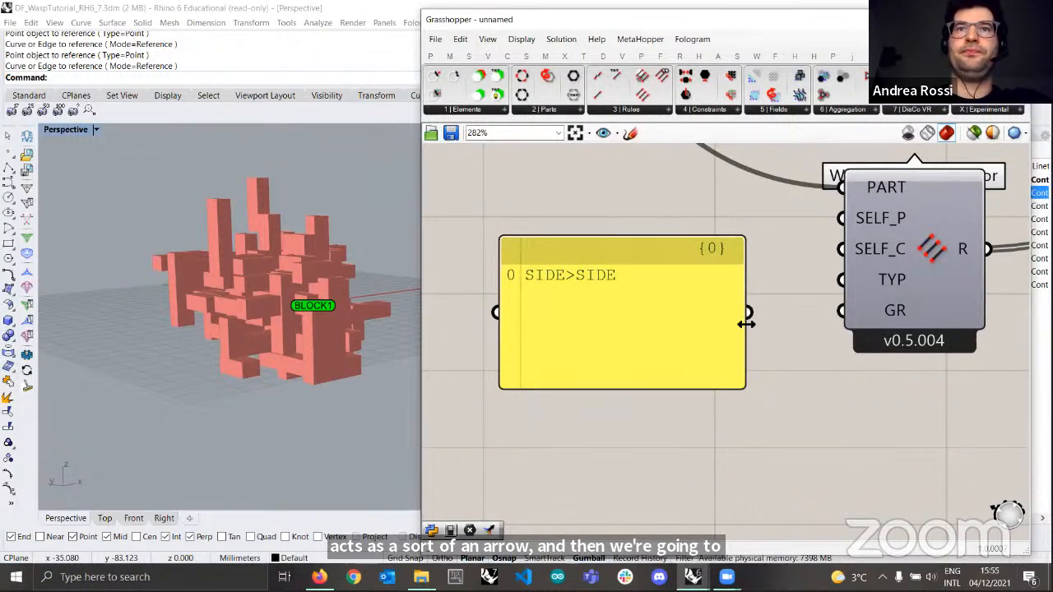
- Check the grammar's spelling against the SIDE type panel and connect the grammar panel to the Wasp_Rules Generator's GR input
scroll(649, 301, down, 1)
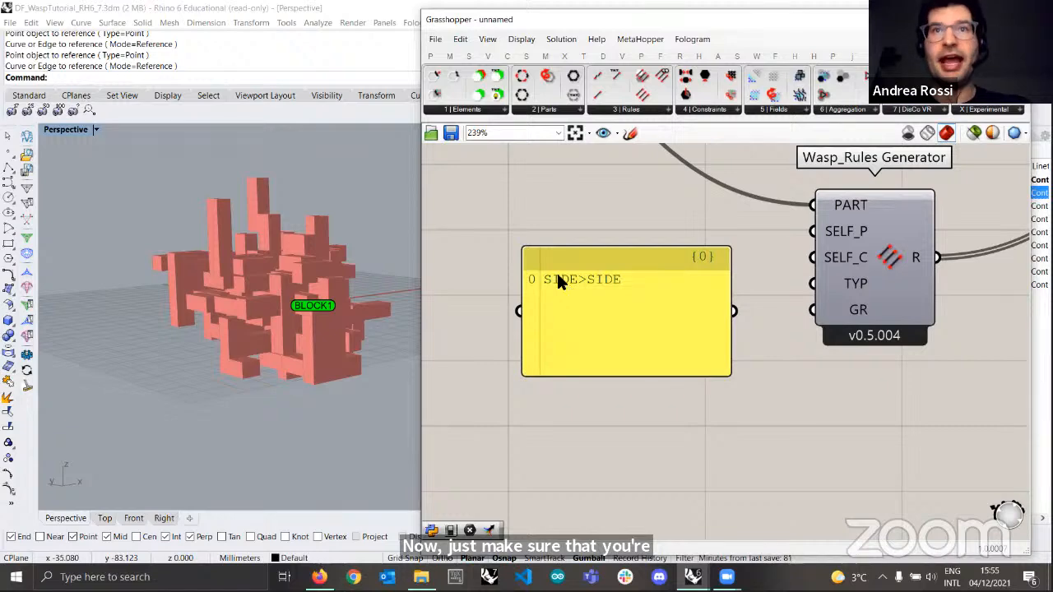
scroll(558, 279, down, 8)
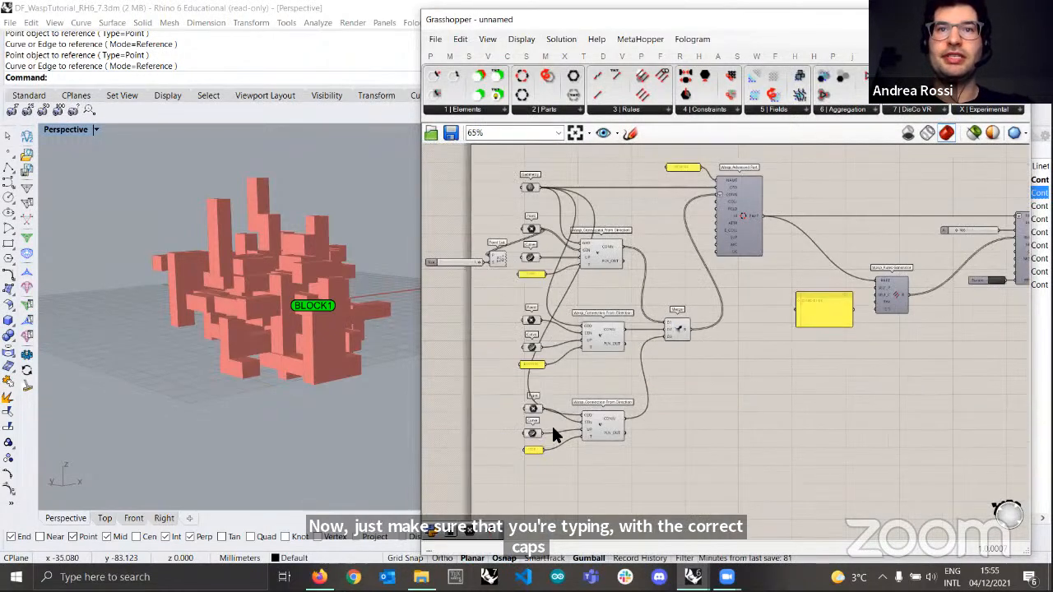
scroll(554, 436, up, 8)
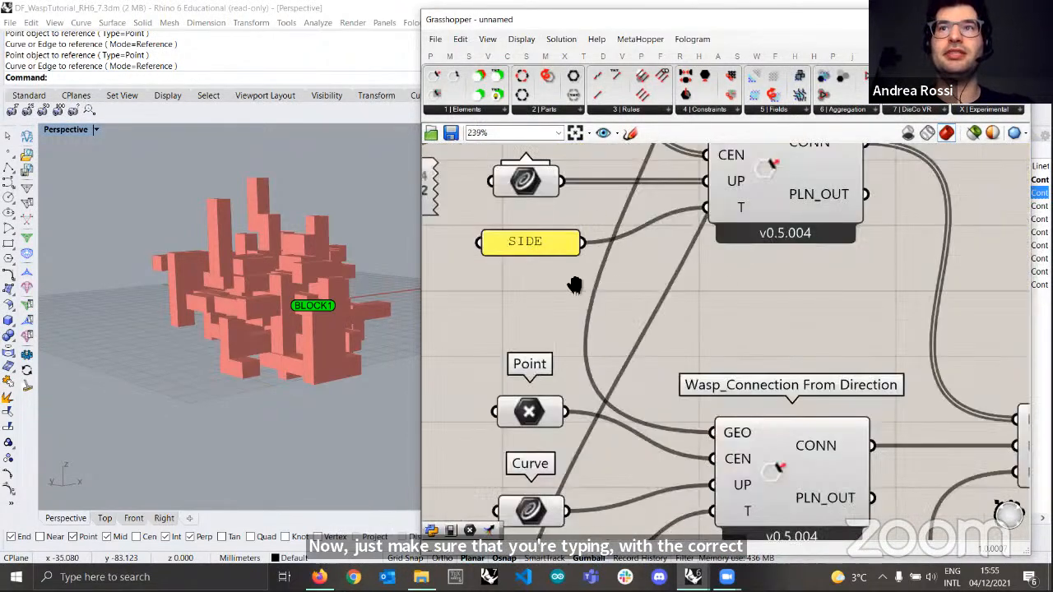
scroll(574, 286, down, 8)
scroll(795, 334, up, 7)
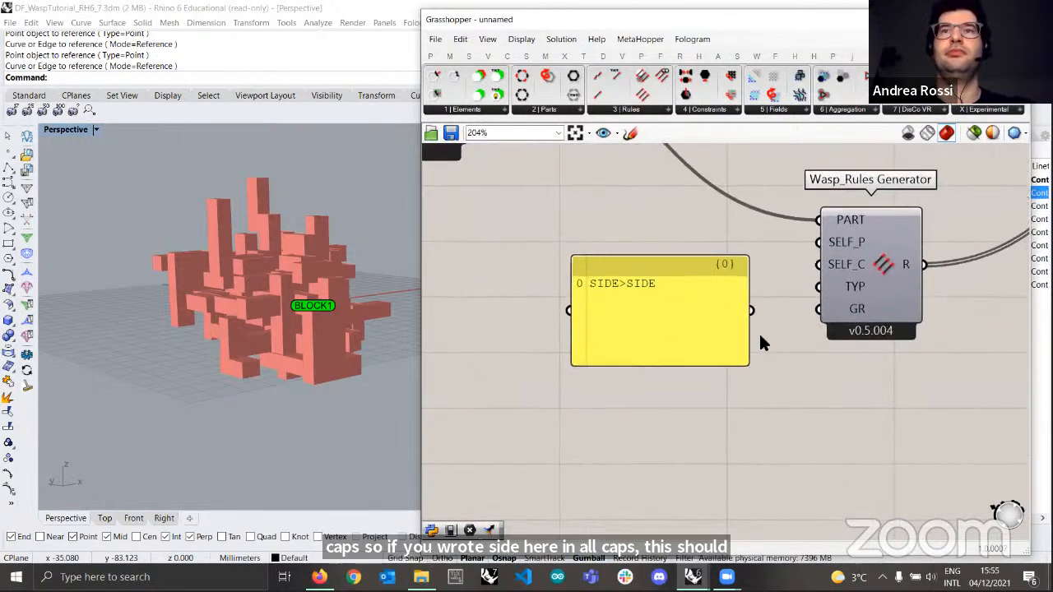
scroll(759, 331, up, 1)
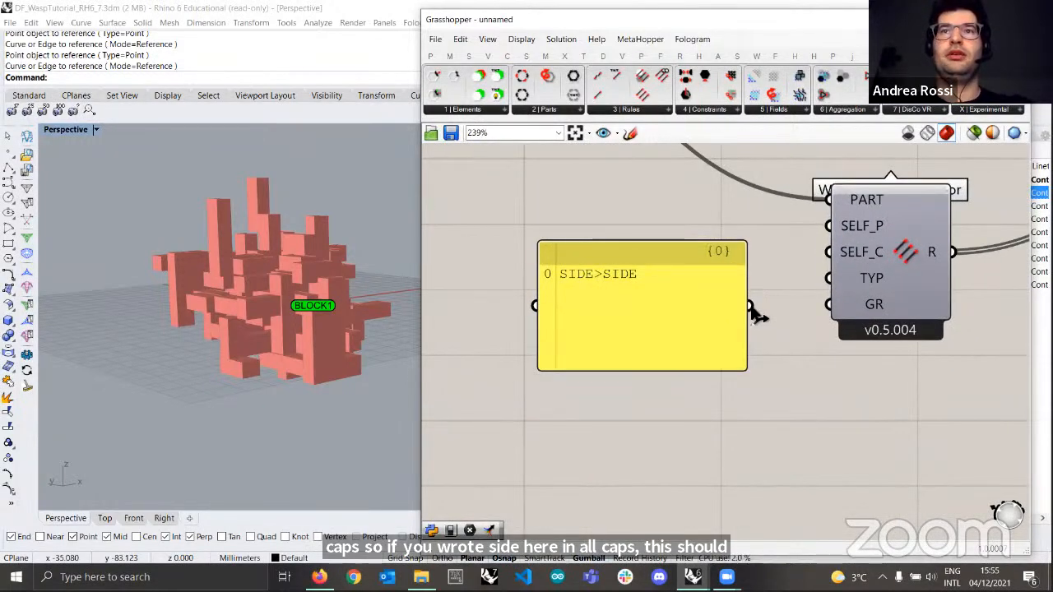
drag(752, 307, 822, 306)
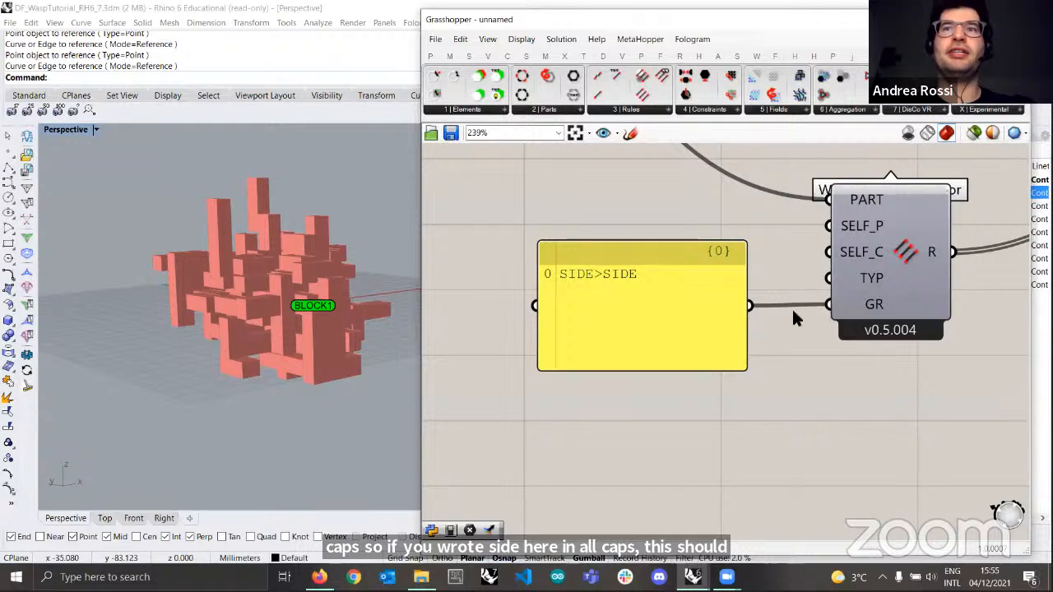
drag(663, 300, 687, 298)
scroll(686, 289, down, 1)
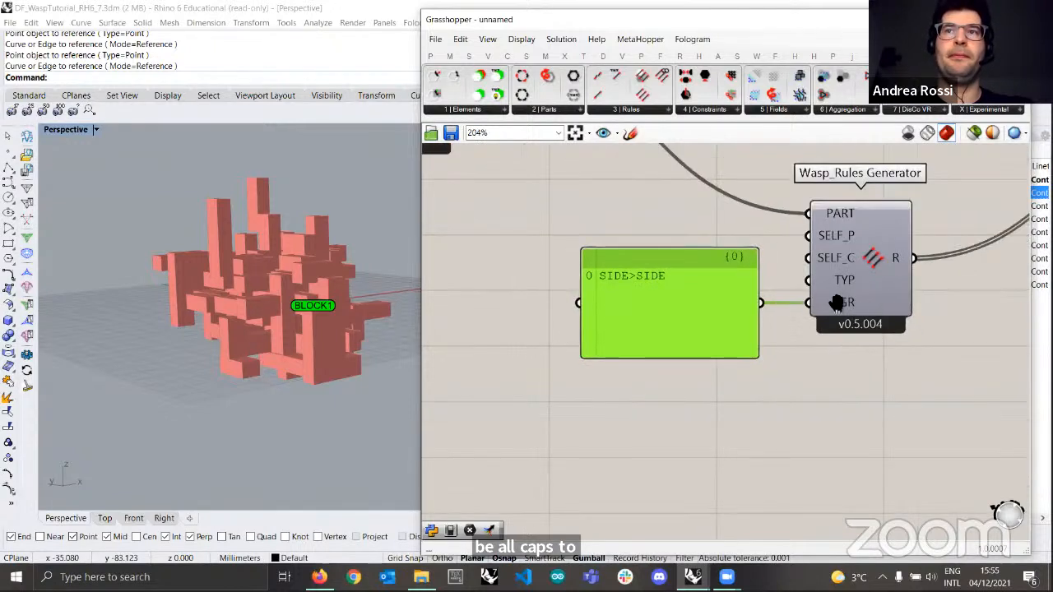
- Reset the Wasp_Stochastic Aggregation to regenerate it with the side-to-side rules and inspect the geometry in the Perspective viewport
mouse_move(841, 259)
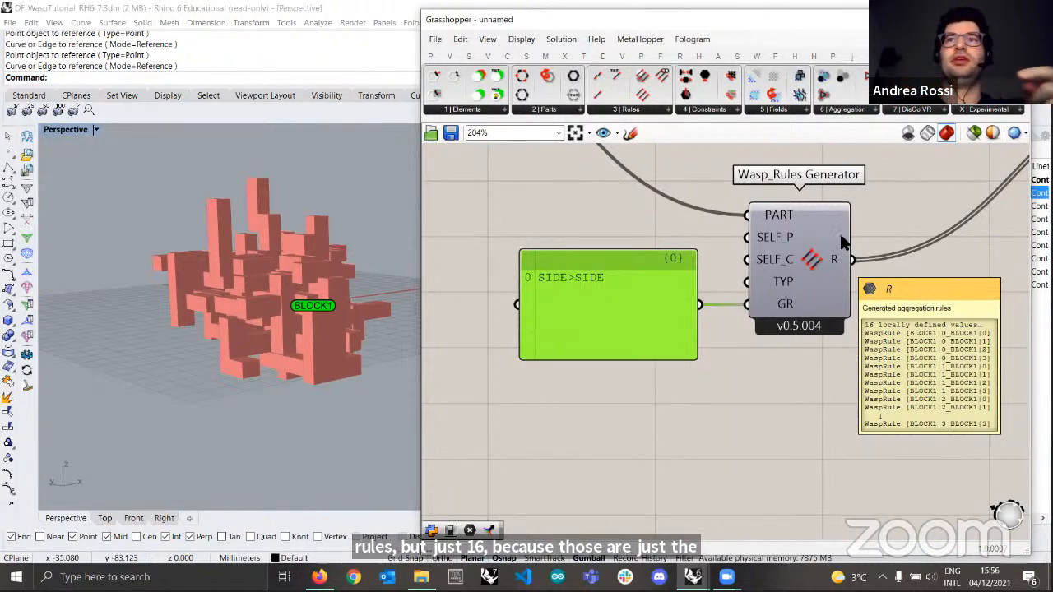
scroll(938, 298, down, 3)
right_drag(943, 299, 695, 359)
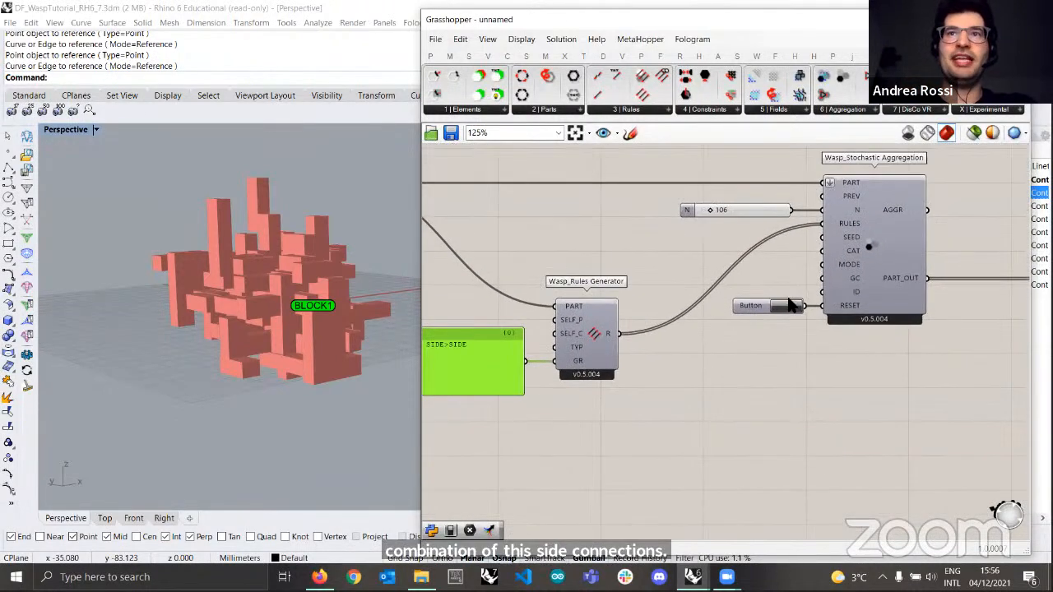
click(787, 306)
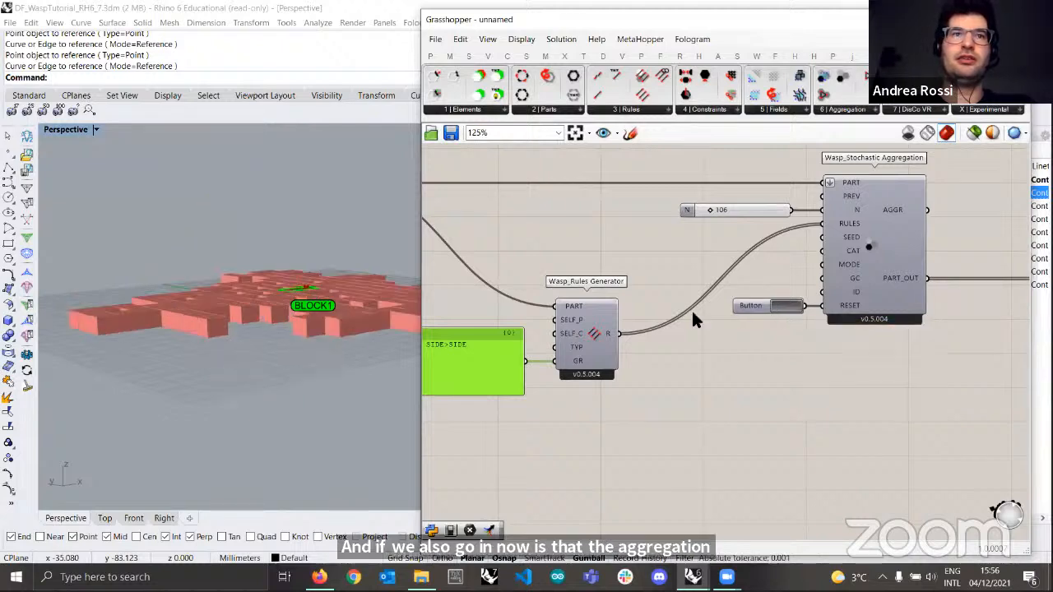
right_drag(254, 356, 289, 313)
scroll(286, 315, up, 5)
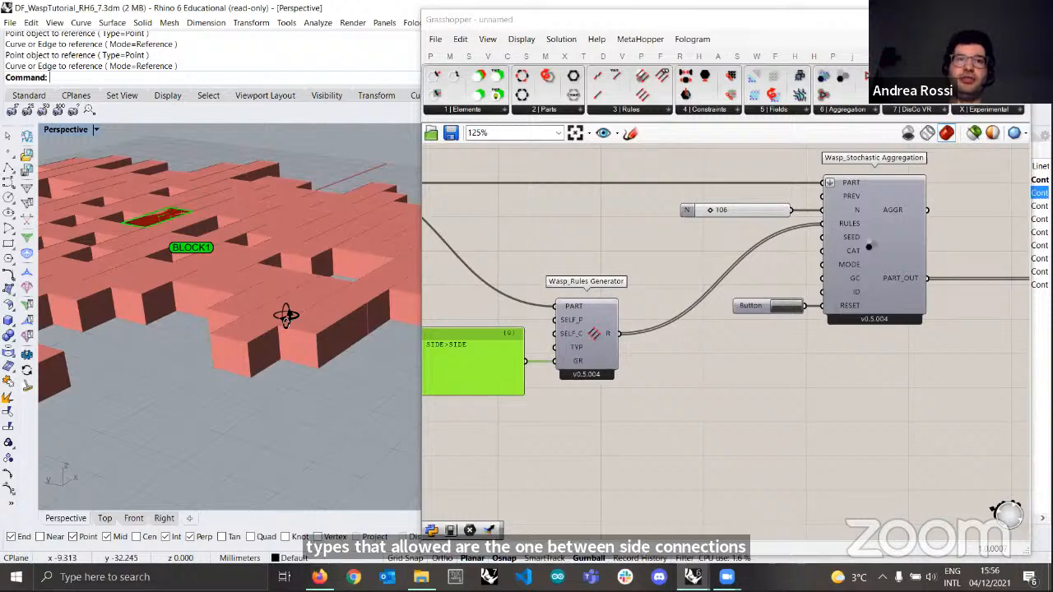
scroll(323, 353, down, 5)
right_drag(323, 354, 359, 261)
- Set the N part count of the Wasp_Stochastic Aggregation to 100 and inspect the result in the Perspective viewport
mouse_move(711, 210)
mouse_down()
mouse_move(778, 213)
mouse_move(713, 212)
mouse_up()
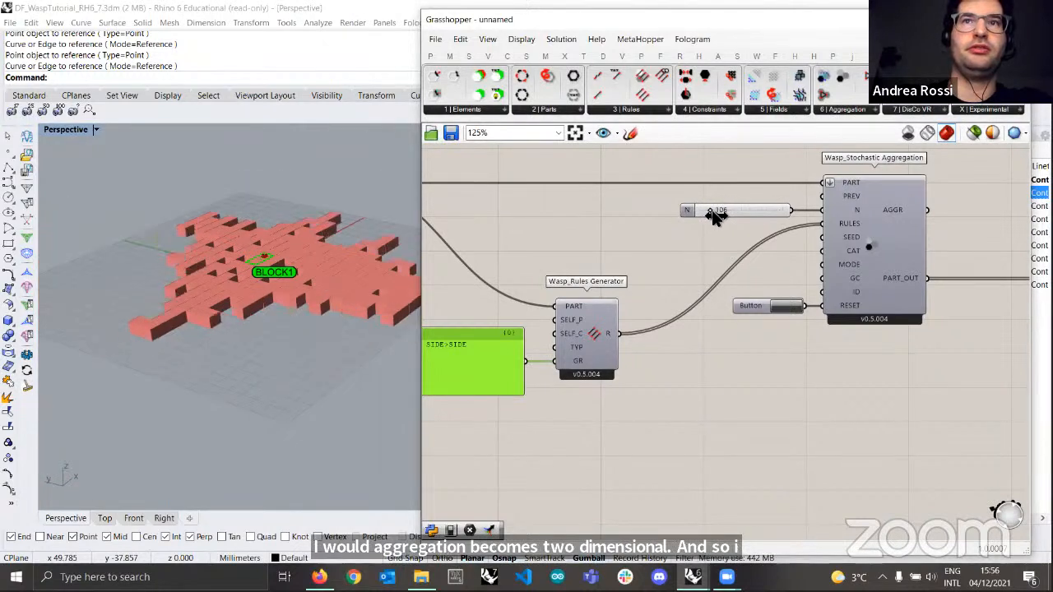
click(730, 211)
text(1)
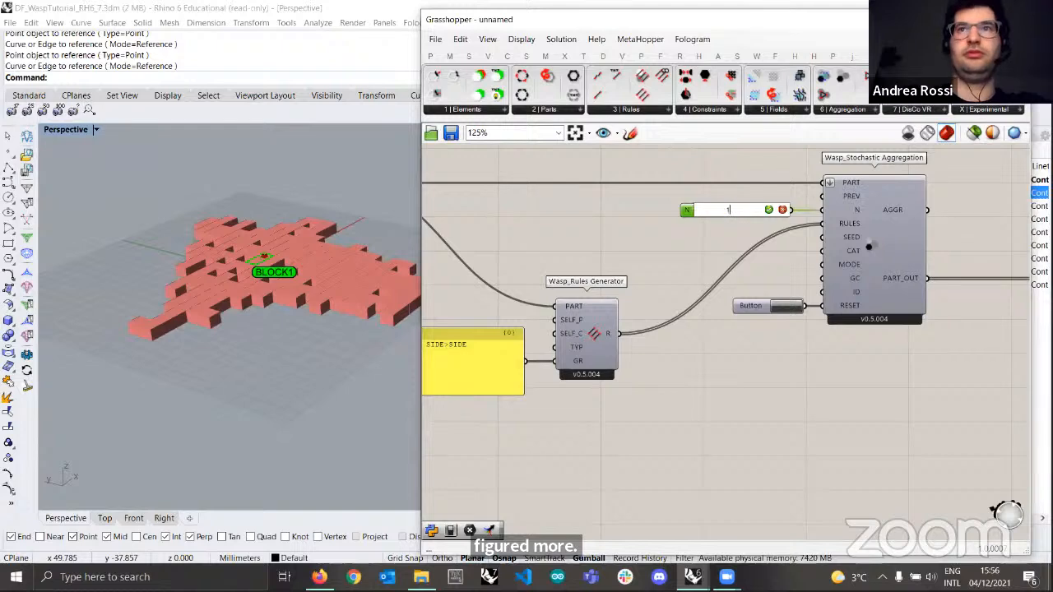
text(00)
key(Return)
scroll(253, 329, up, 5)
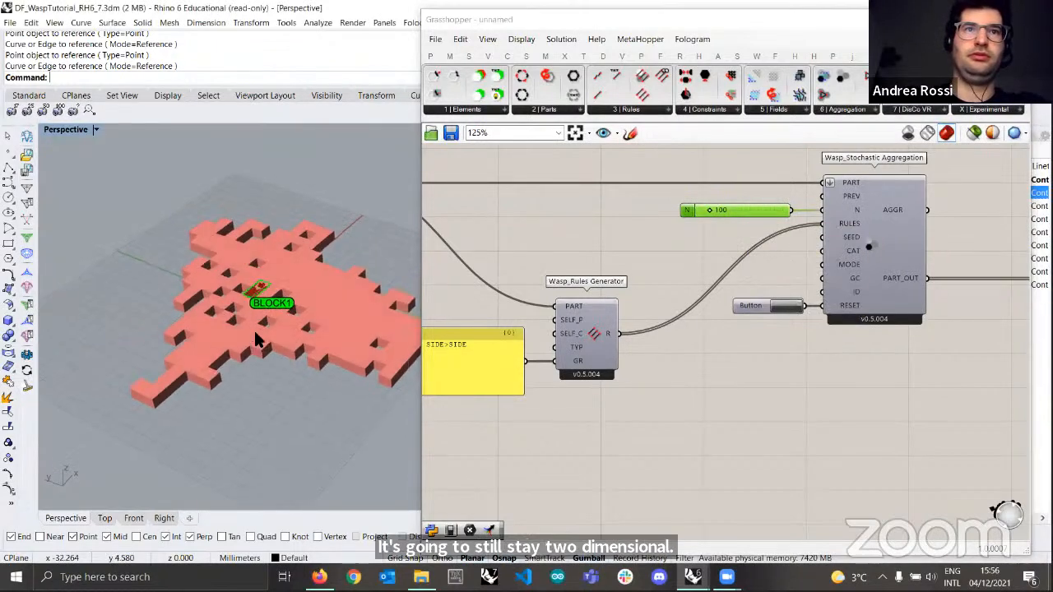
scroll(262, 347, down, 4)
right_drag(263, 348, 263, 312)
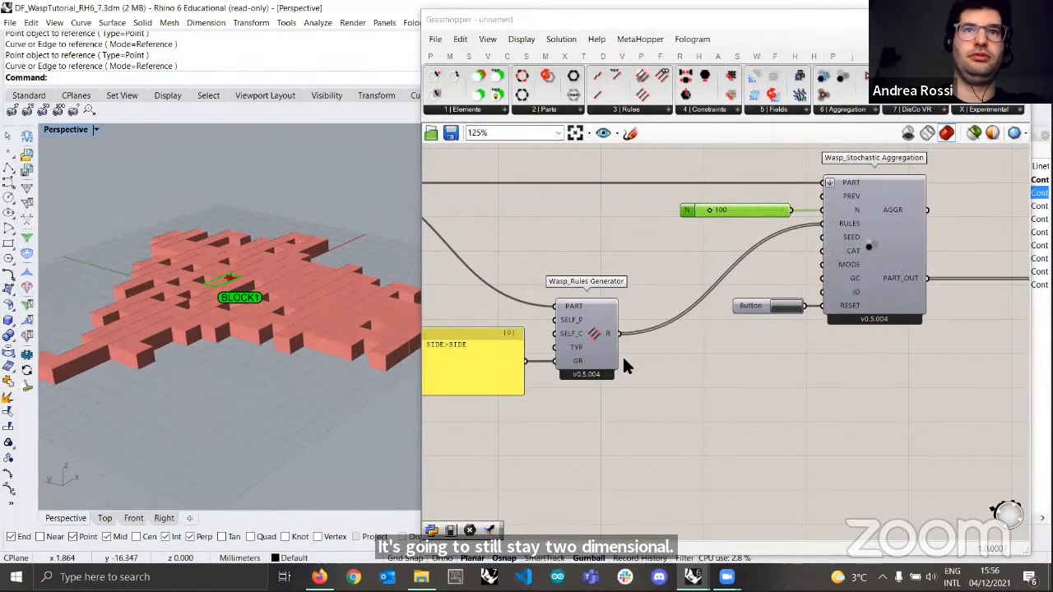
- Add TOP>BOTTOM as a second line below SIDE>SIDE in the connection grammar panel
scroll(609, 377, up, 2)
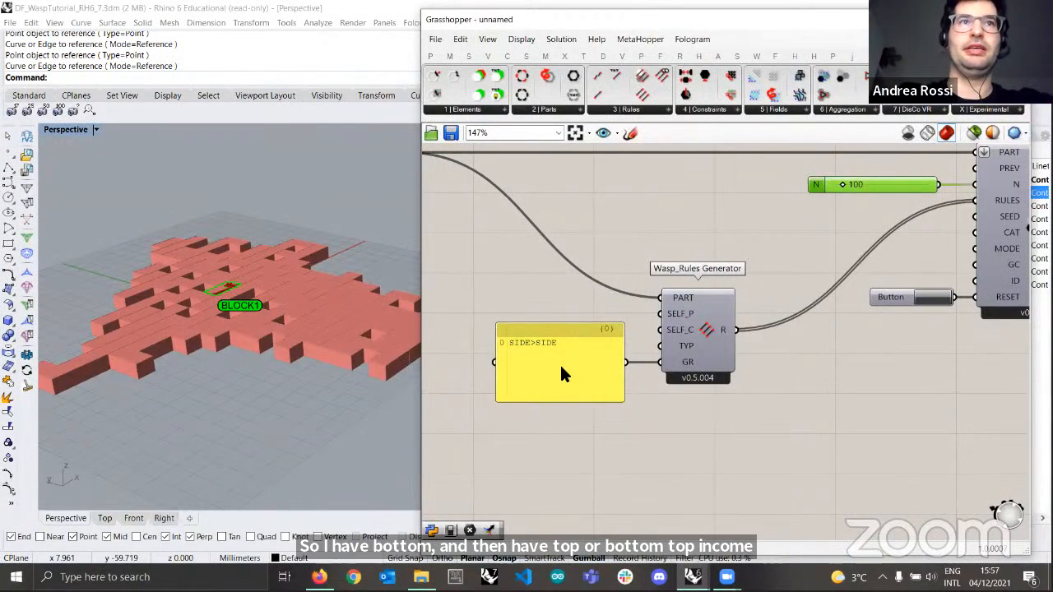
click(560, 374)
click(592, 339)
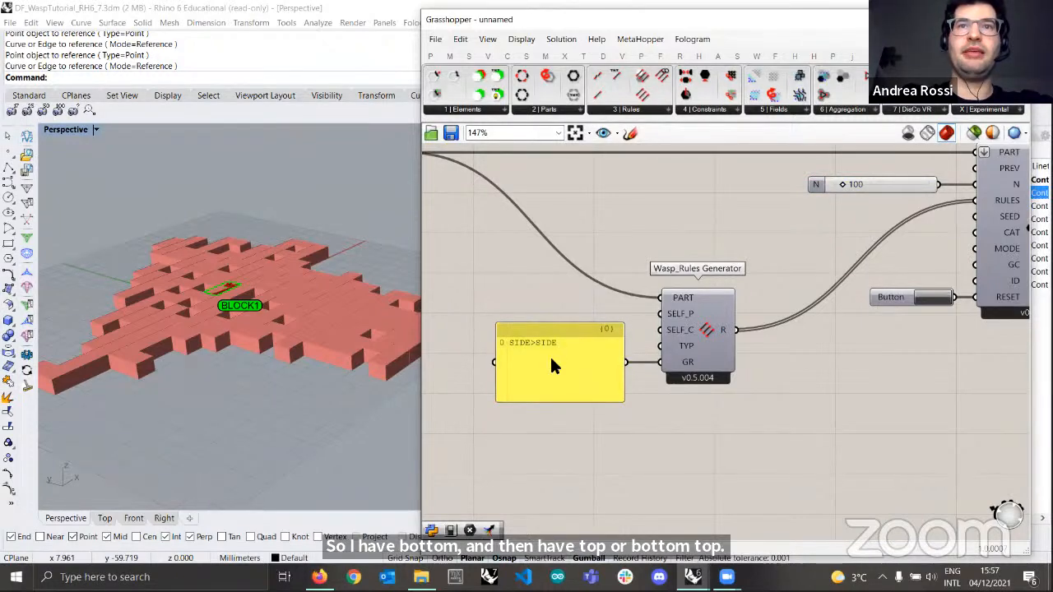
scroll(551, 359, up, 2)
double_click(551, 359)
click(611, 324)
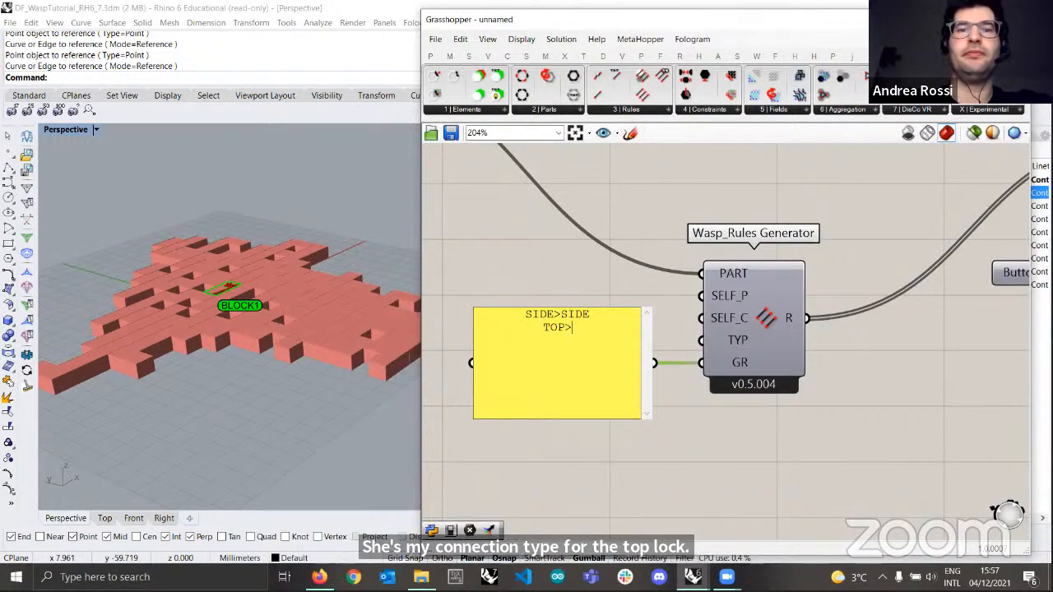
text(BOTO)
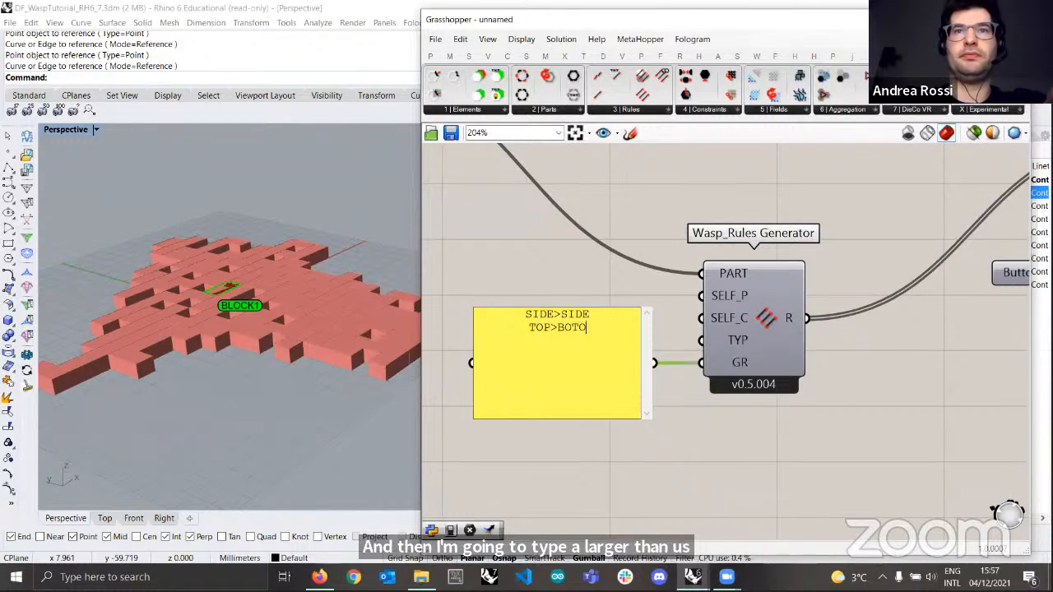
text(OMOM)
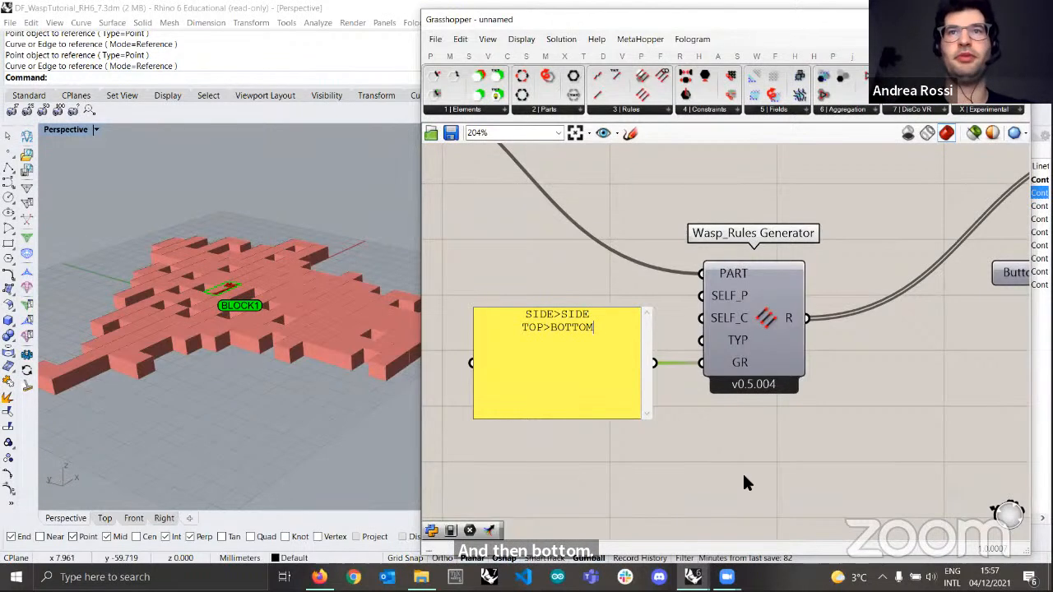
click(725, 453)
- Reset the Wasp_Stochastic Aggregation several times with the extended grammar and inspect the block orientations in the Perspective viewport
scroll(799, 400, down, 3)
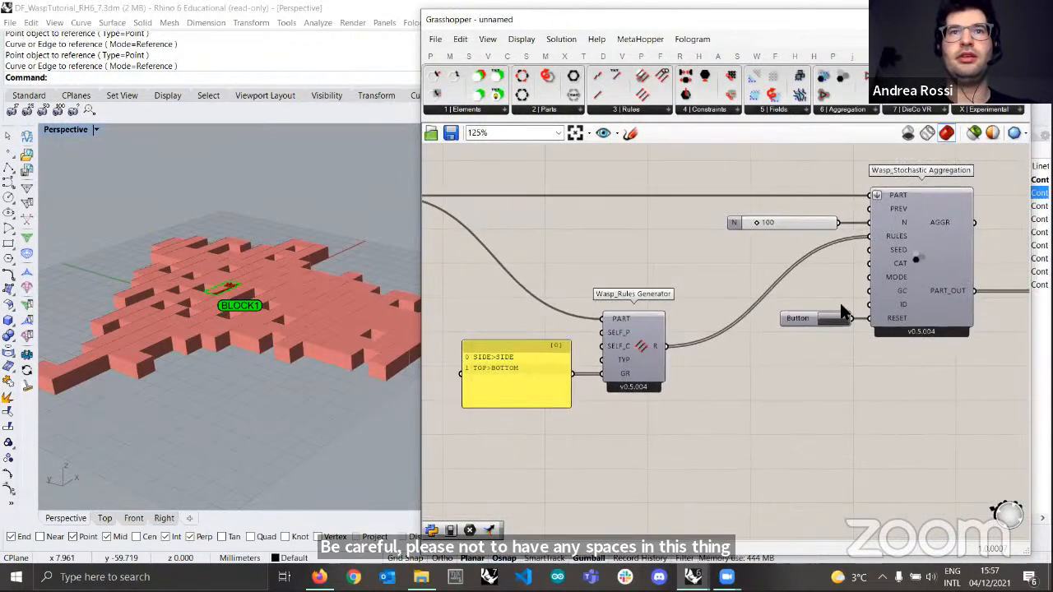
click(839, 321)
right_drag(247, 284, 208, 263)
right_drag(273, 322, 386, 272)
scroll(252, 250, up, 5)
click(830, 319)
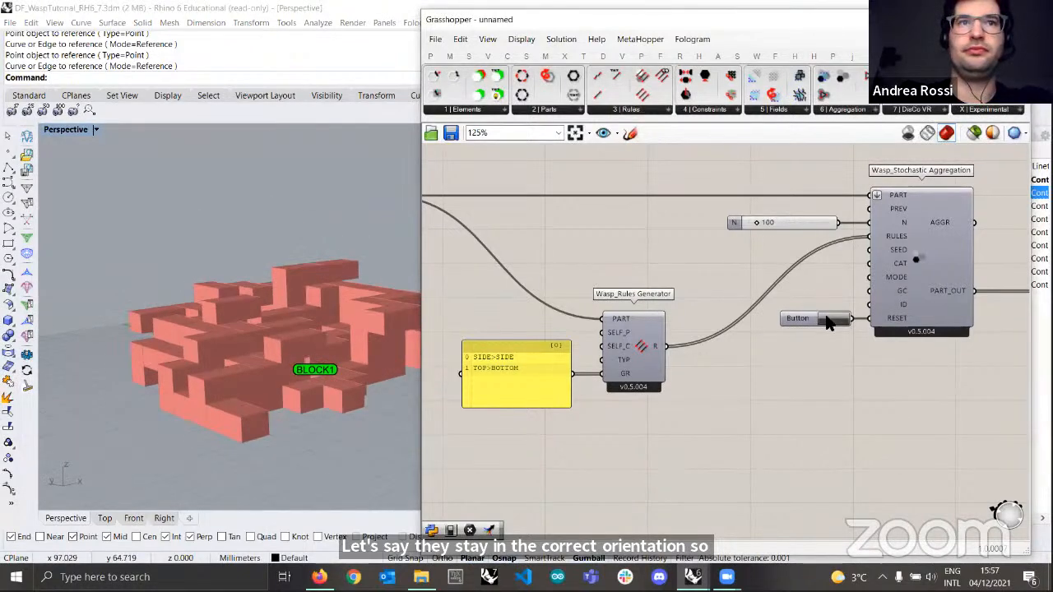
click(829, 320)
click(829, 320)
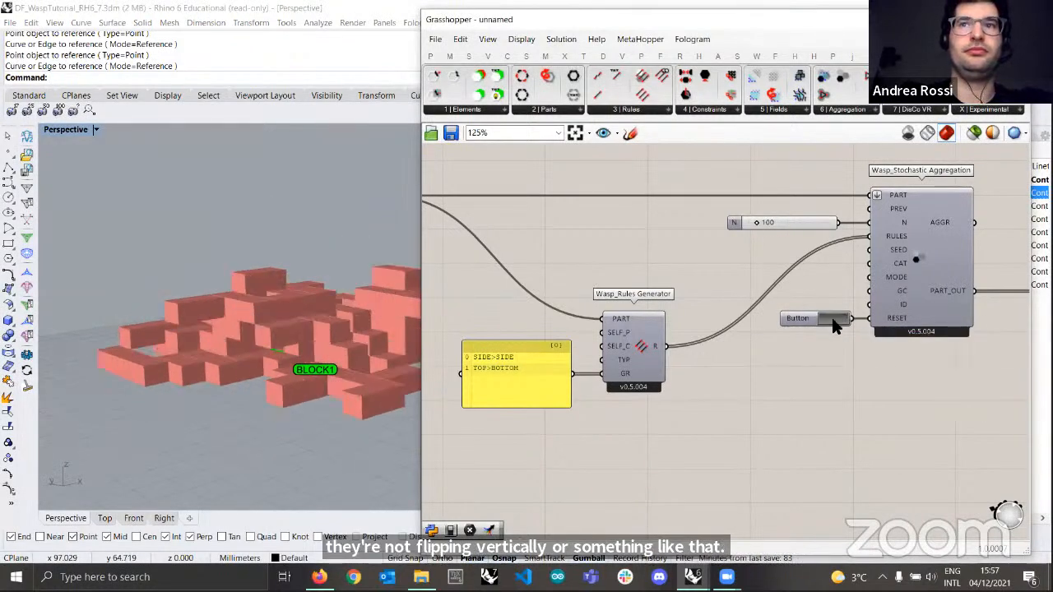
click(834, 321)
right_drag(298, 383, 253, 424)
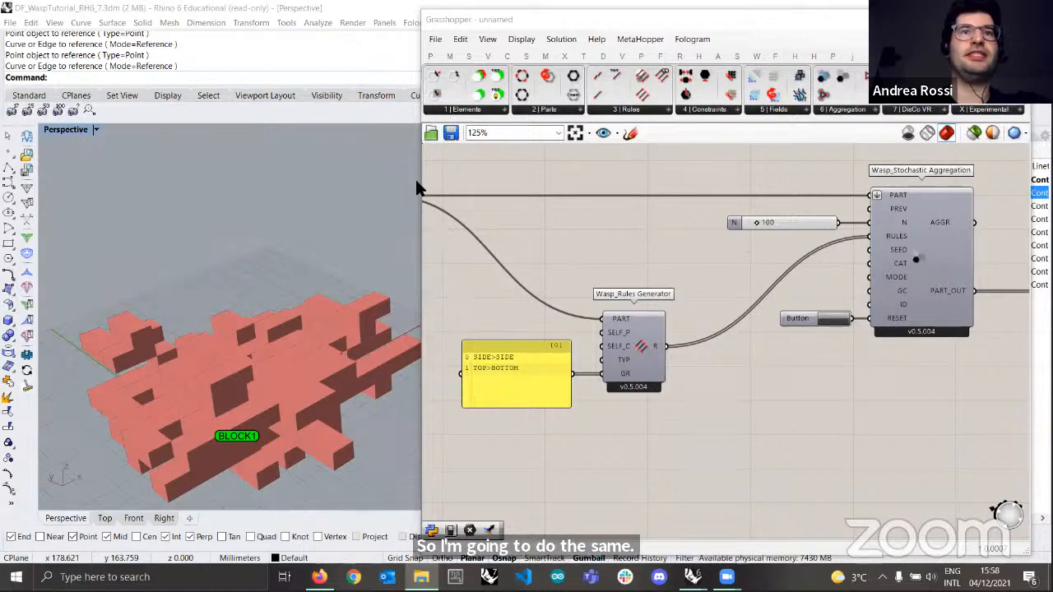
- Open the DF_WaspTutorial_STEP3 definition in Grasshopper from its file folder
key(alt+Tab)
drag(337, 340, 795, 353)
click(946, 414)
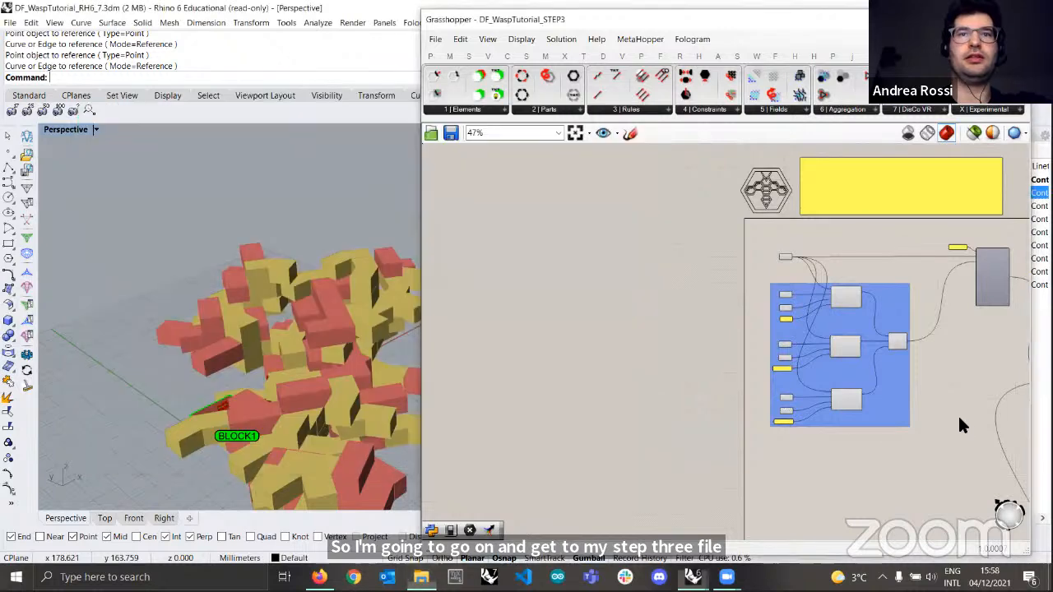
- Examine the STEP3 definition's layout and select the second part's connection group together with its part component
right_drag(962, 419, 670, 298)
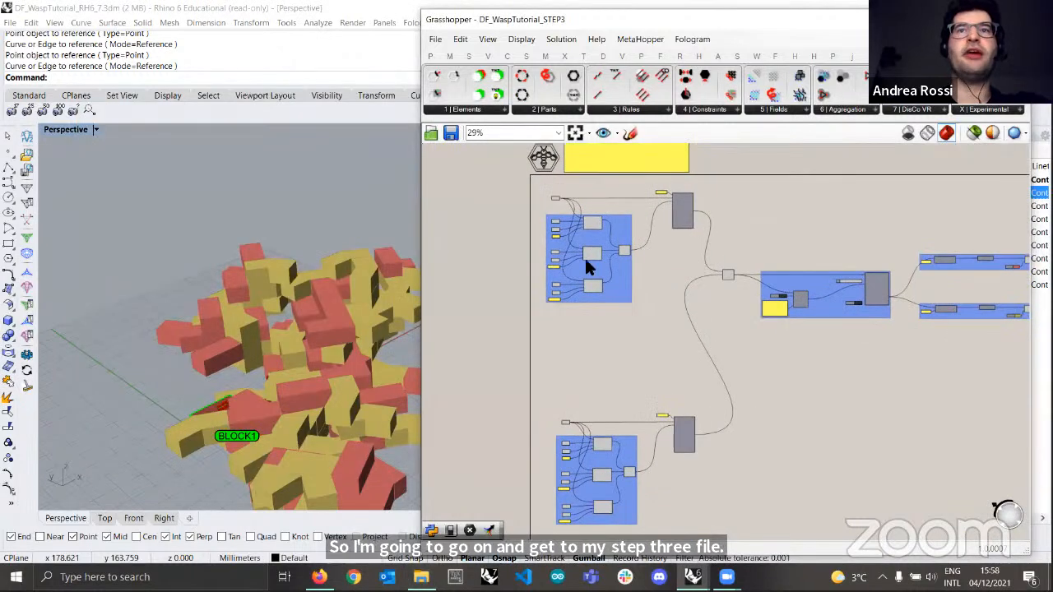
scroll(576, 251, up, 4)
scroll(658, 241, up, 2)
scroll(663, 278, down, 3)
right_drag(667, 277, 642, 411)
scroll(658, 379, down, 2)
scroll(696, 449, up, 4)
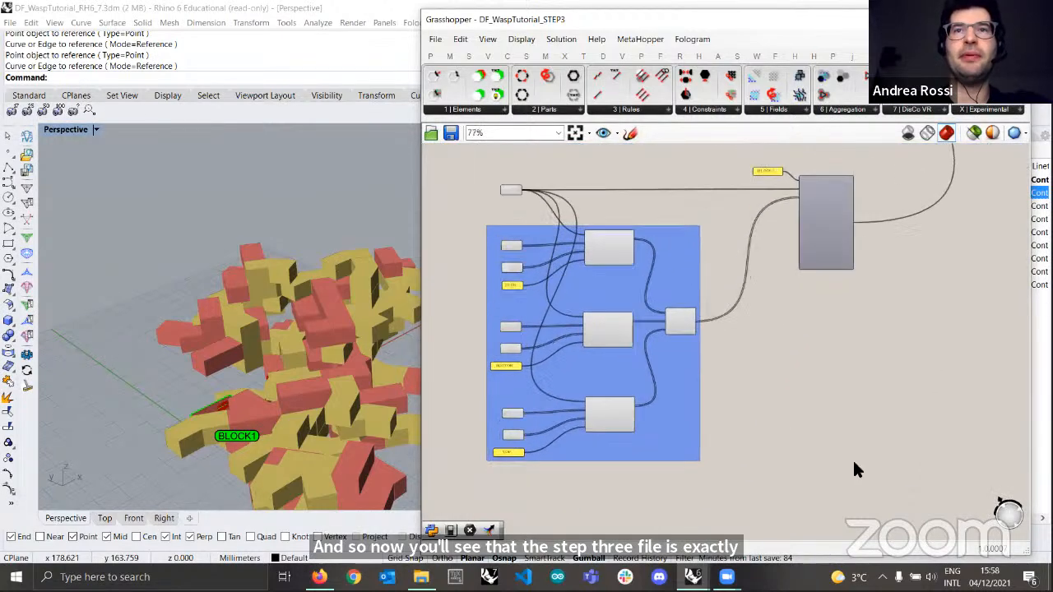
drag(715, 403, 434, 137)
scroll(190, 279, down, 5)
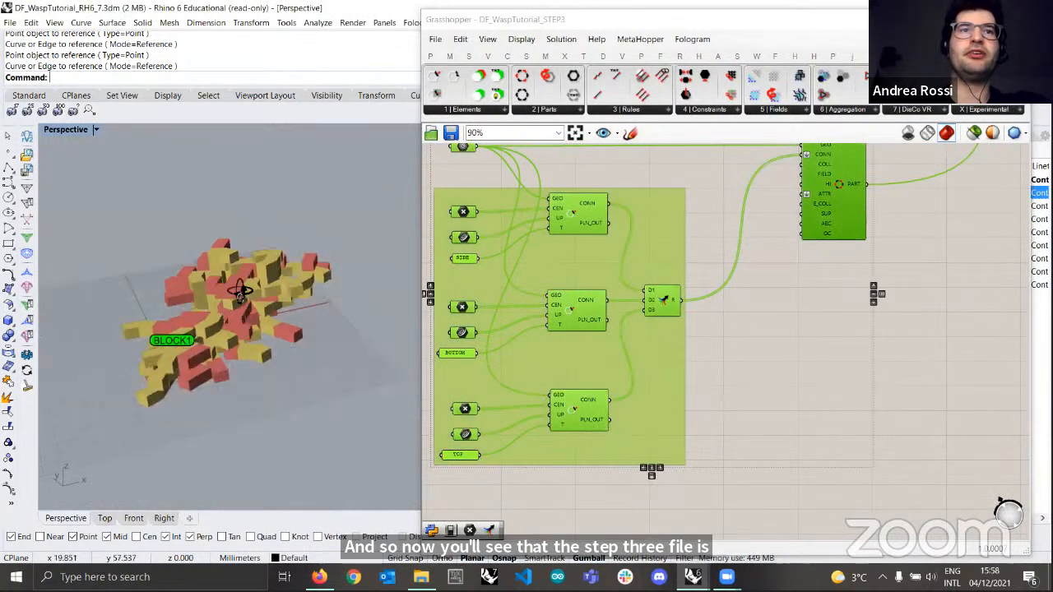
- Disable Grasshopper's geometry preview and turn on the BLOCK2 layer to examine its block and connection points beside BLOCK1
click(907, 134)
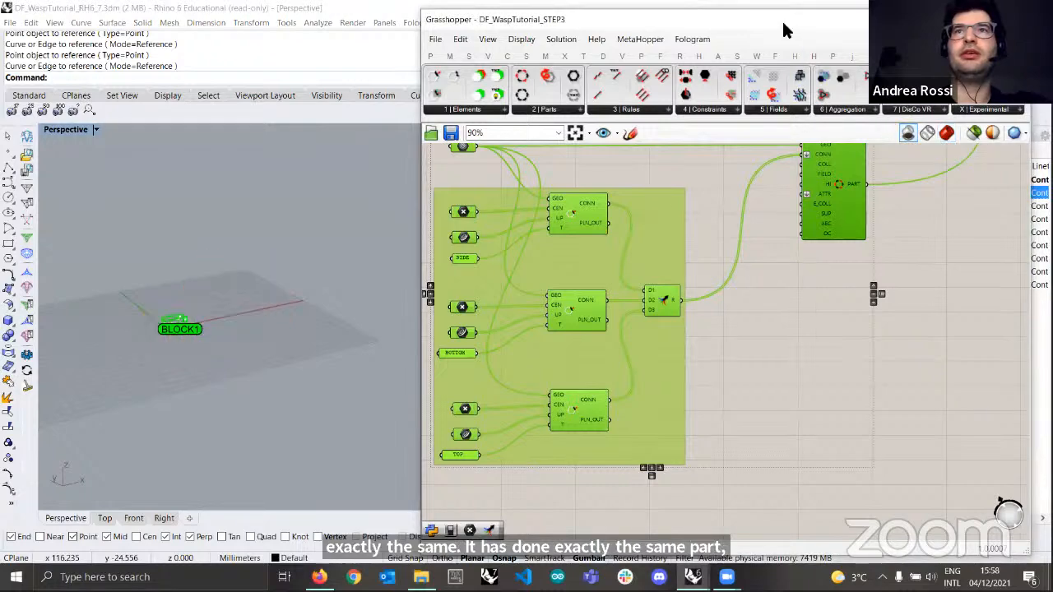
double_click(784, 21)
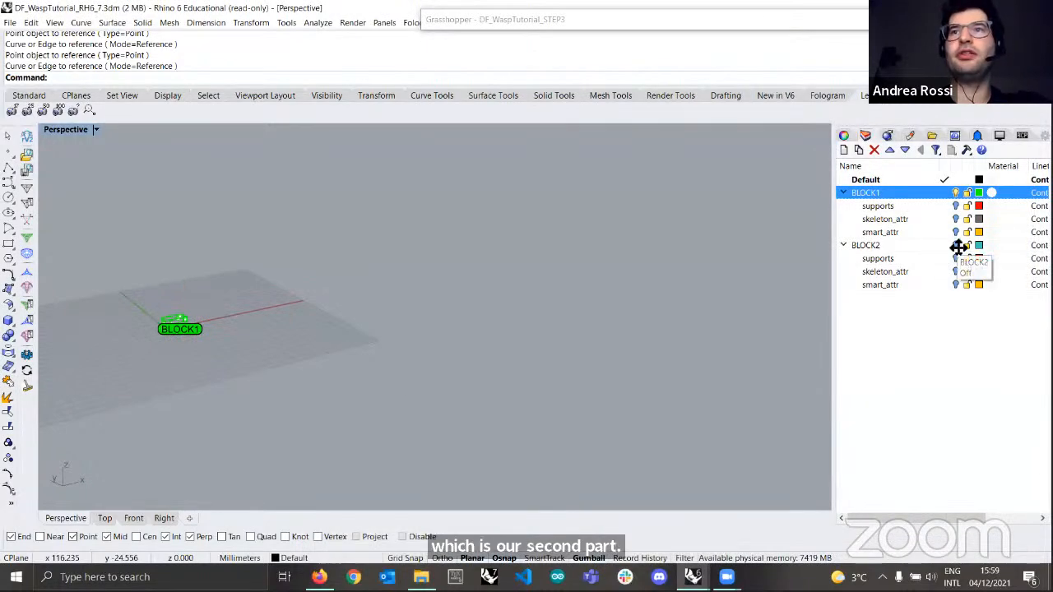
click(957, 246)
shift+right_drag(440, 281, 286, 267)
scroll(286, 267, up, 7)
shift+right_drag(341, 296, 487, 272)
right_drag(487, 272, 538, 218)
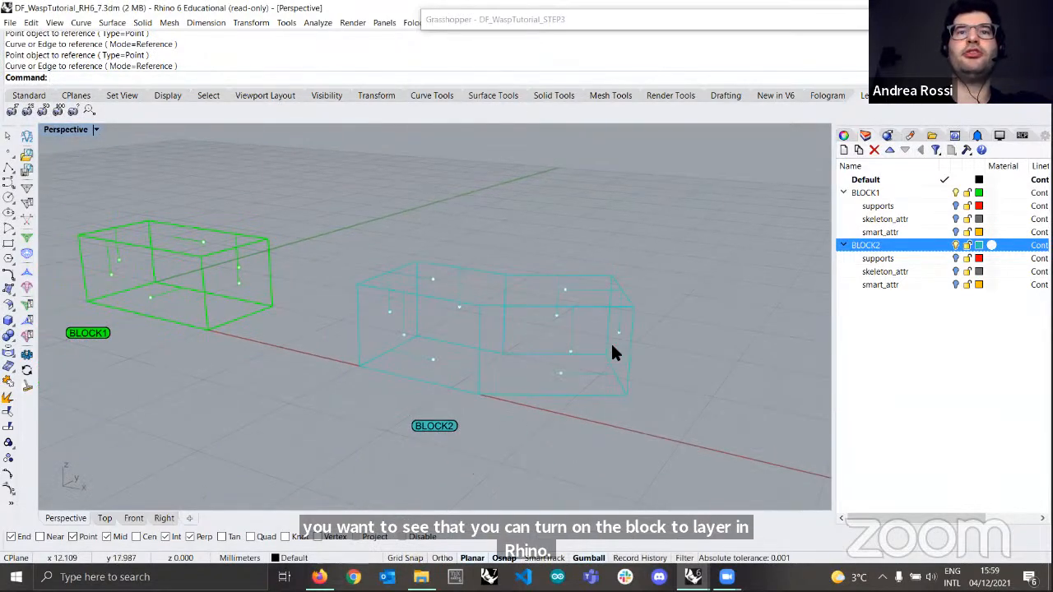
right_drag(601, 391, 423, 298)
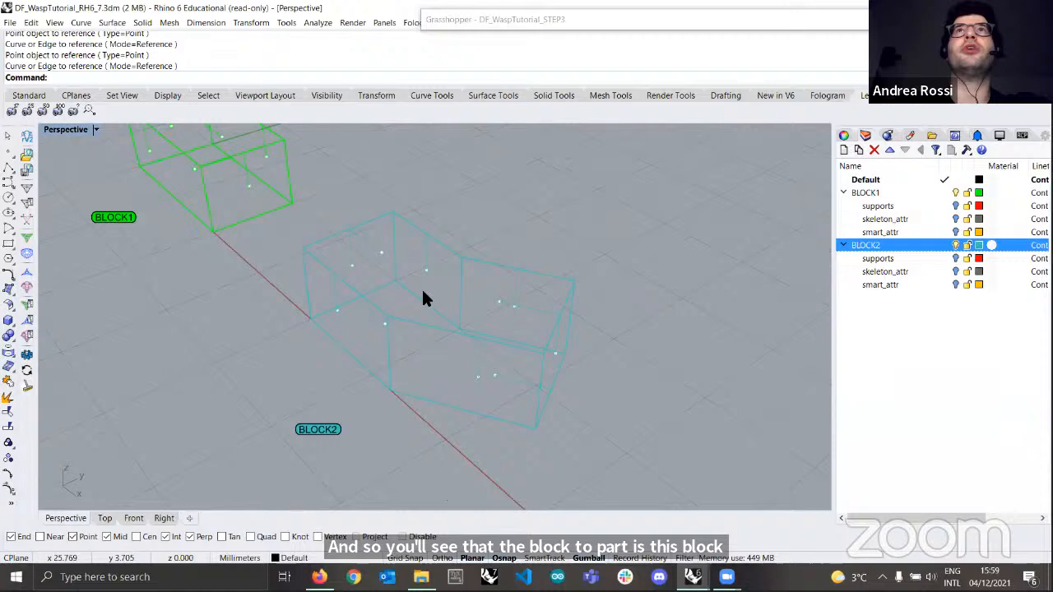
- Expand the Grasshopper window and restore the shaded preview to inspect the two-part aggregation in the Perspective viewport
double_click(789, 27)
click(943, 134)
scroll(224, 326, down, 15)
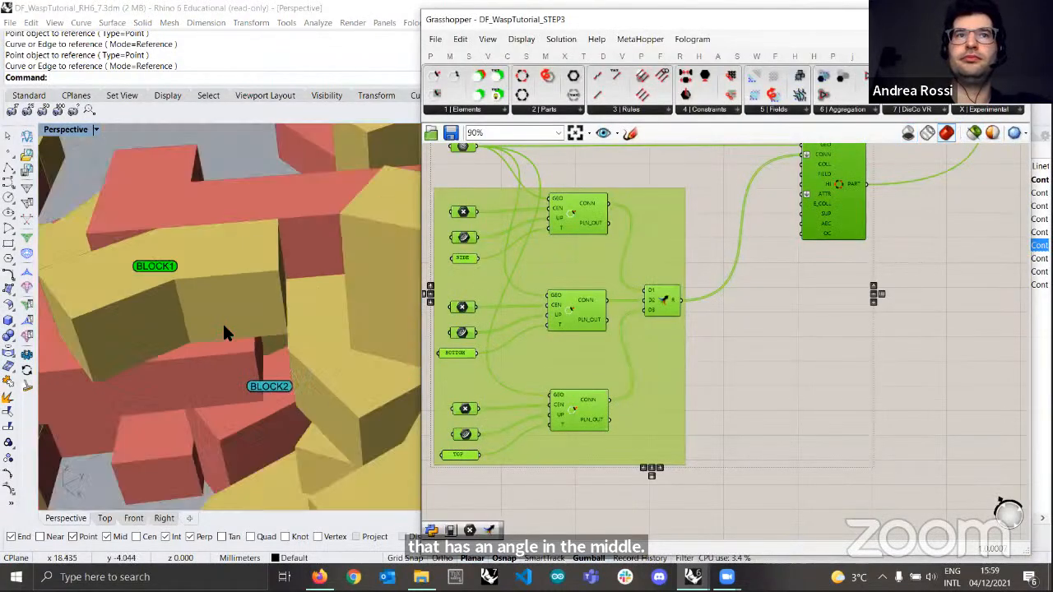
right_drag(225, 327, 275, 305)
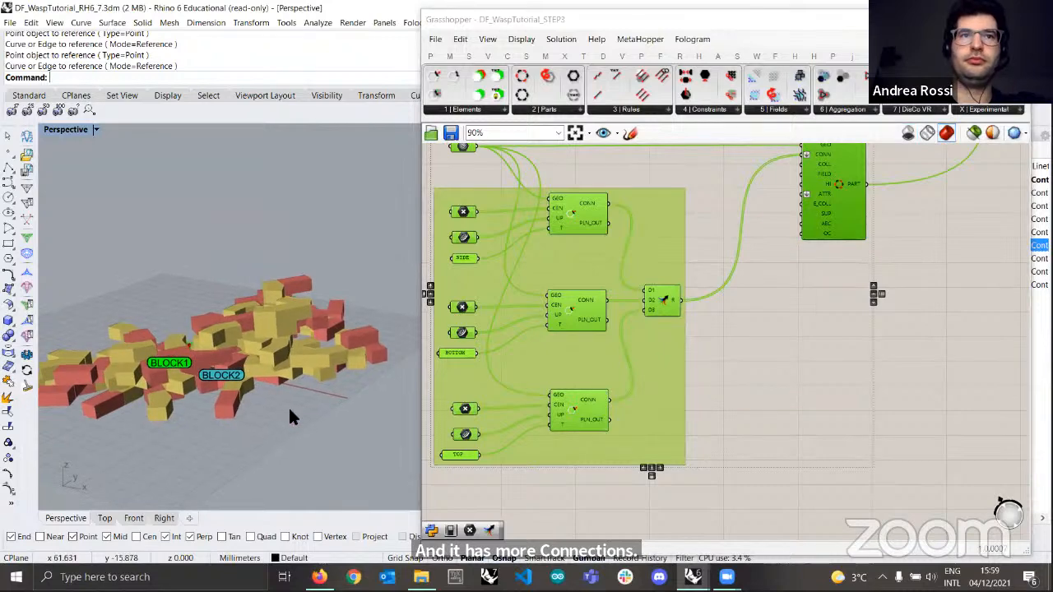
right_drag(292, 413, 337, 380)
- Check the SIDE, BOTTOM and TOP type panels feeding the second part's three connection components
click(774, 369)
scroll(696, 312, up, 3)
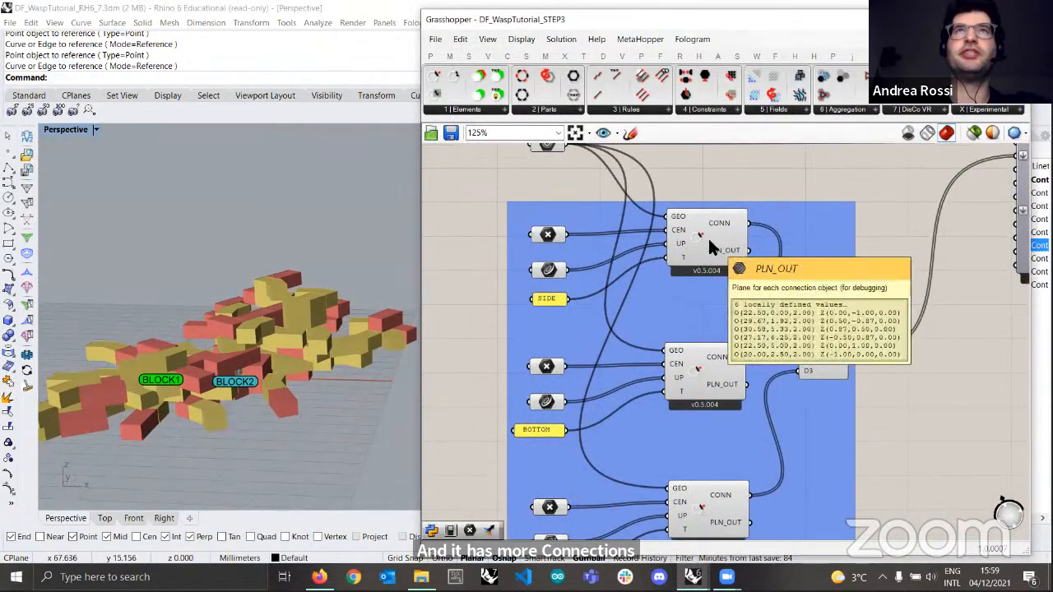
click(695, 245)
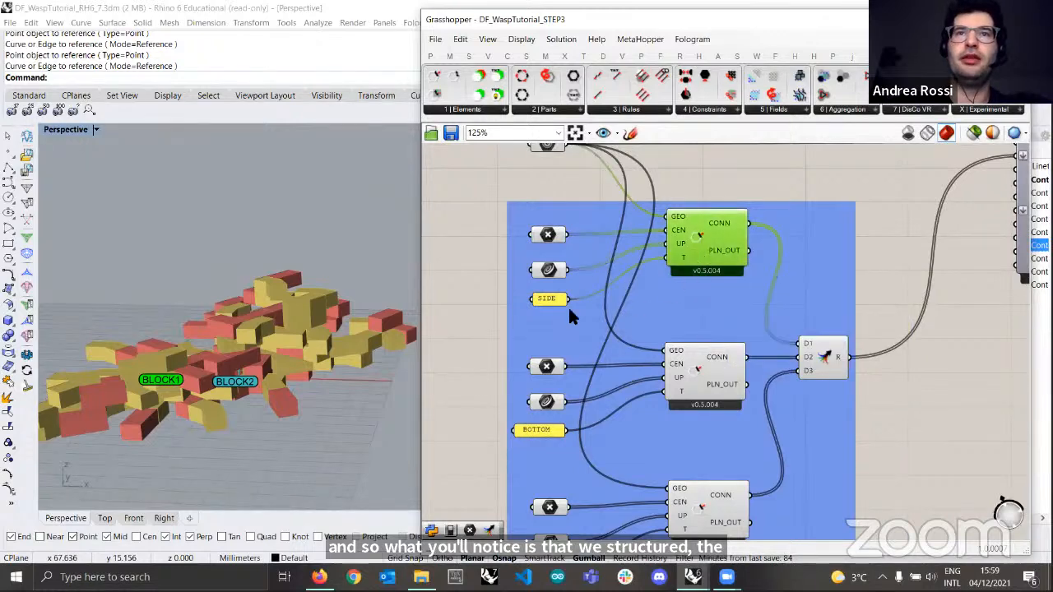
click(558, 299)
right_drag(724, 331, 715, 258)
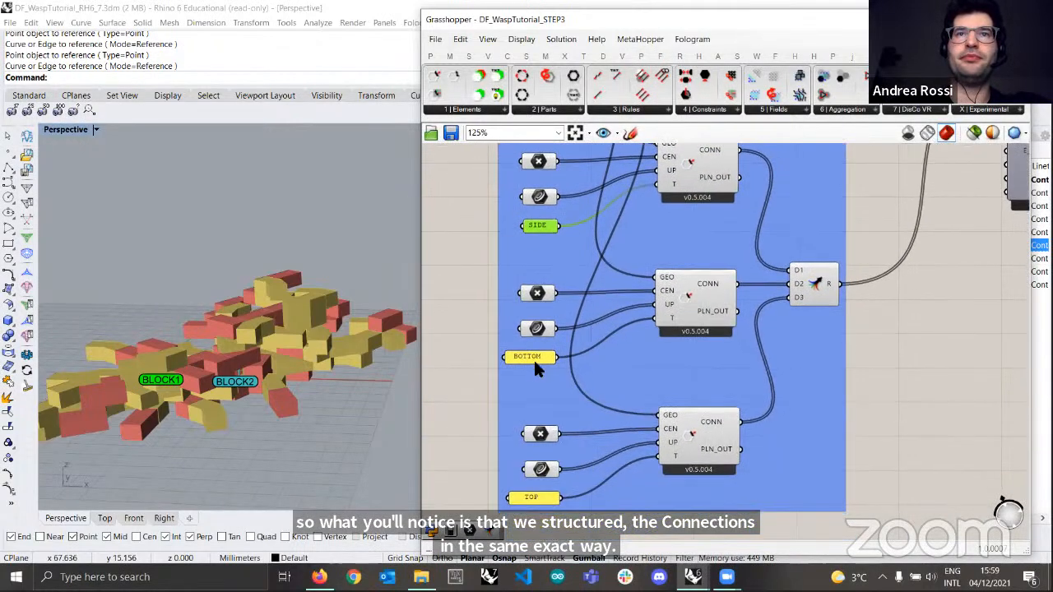
click(537, 357)
click(546, 498)
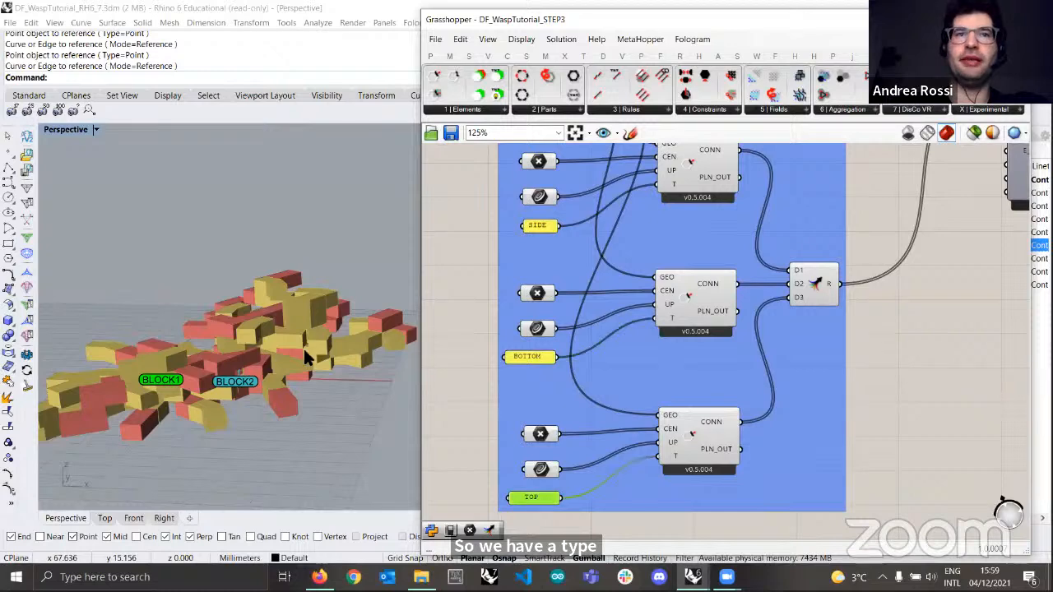
- Inspect the mixed BLOCK1 and BLOCK2 aggregation and trace how both parts merge into the rules and aggregation group
scroll(310, 359, down, 6)
right_drag(311, 362, 290, 416)
scroll(290, 369, up, 6)
mouse_move(291, 367)
right_down()
mouse_move(267, 395)
mouse_move(288, 314)
mouse_move(247, 285)
mouse_move(230, 324)
mouse_move(288, 305)
mouse_move(295, 369)
right_up()
right_drag(942, 461, 724, 337)
scroll(724, 338, down, 6)
right_drag(836, 277, 748, 394)
right_drag(789, 510, 719, 415)
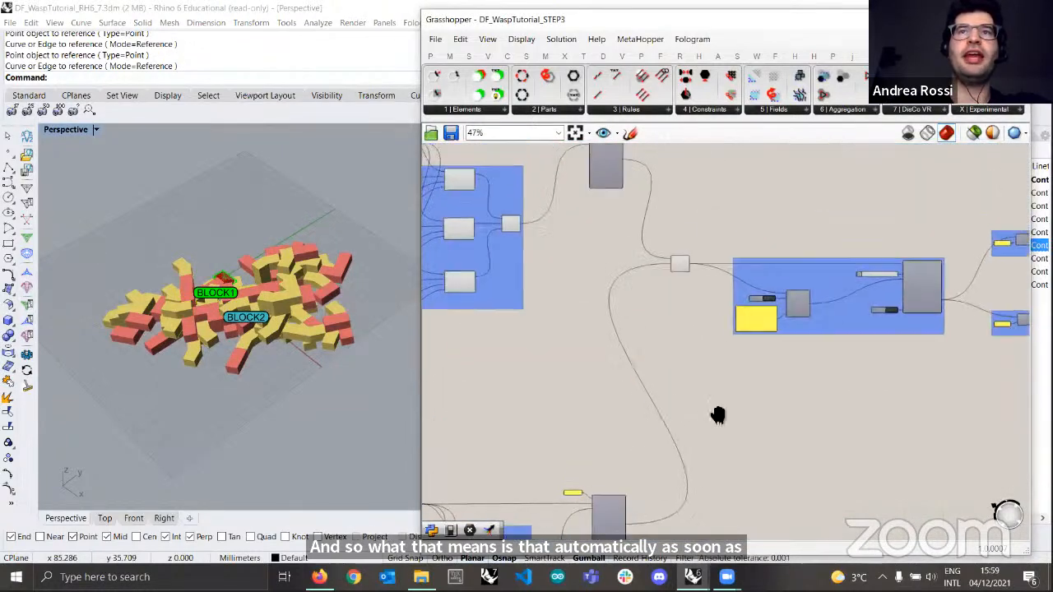
- Examine the grammar panel connected to the GR input of the STEP3 rules generator
scroll(715, 296, up, 1)
scroll(789, 298, up, 5)
right_drag(870, 313, 737, 314)
scroll(830, 335, up, 1)
right_drag(566, 309, 490, 308)
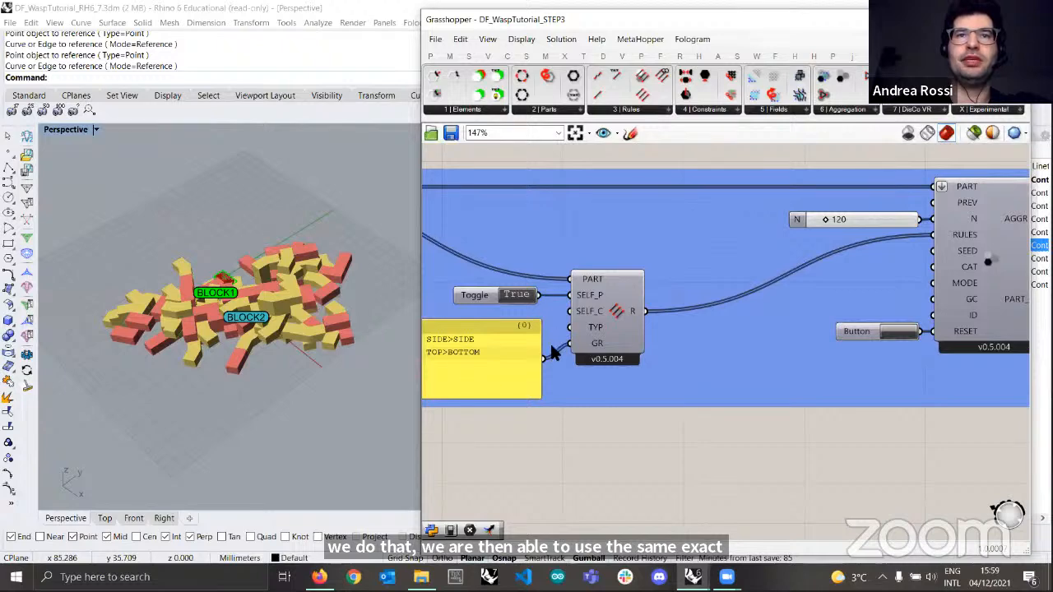
scroll(494, 337, up, 3)
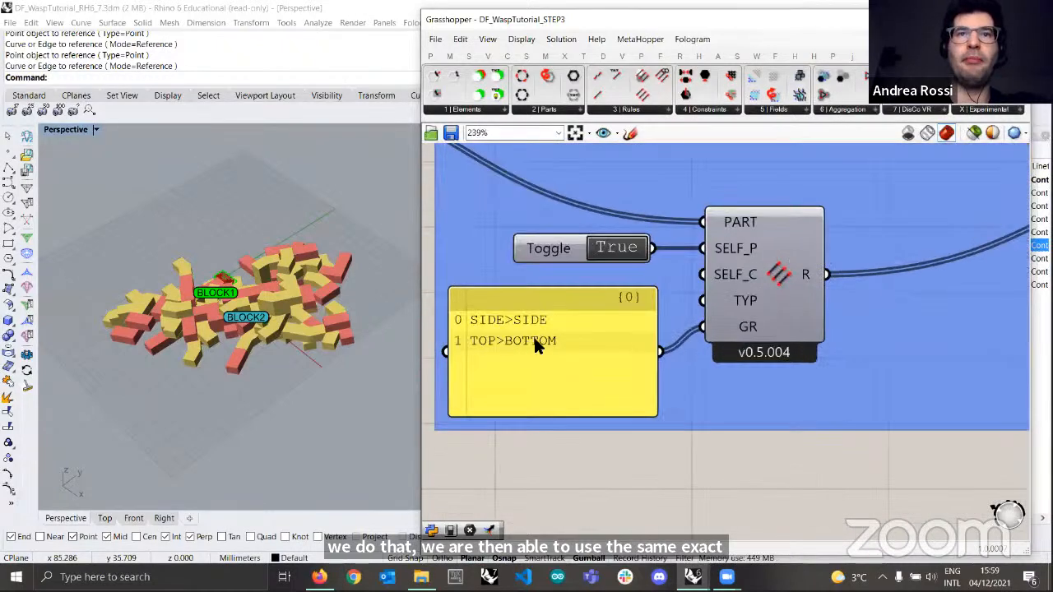
scroll(535, 340, down, 3)
- Reset the two-part stochastic aggregation several times and inspect the regenerated geometry from the side
right_drag(726, 359, 489, 379)
click(736, 342)
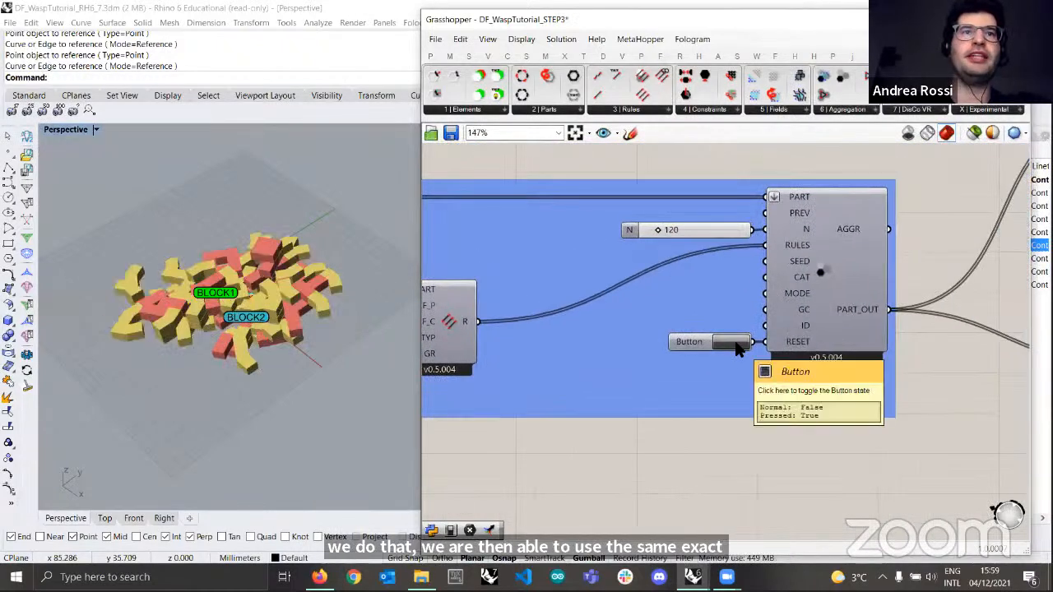
click(737, 346)
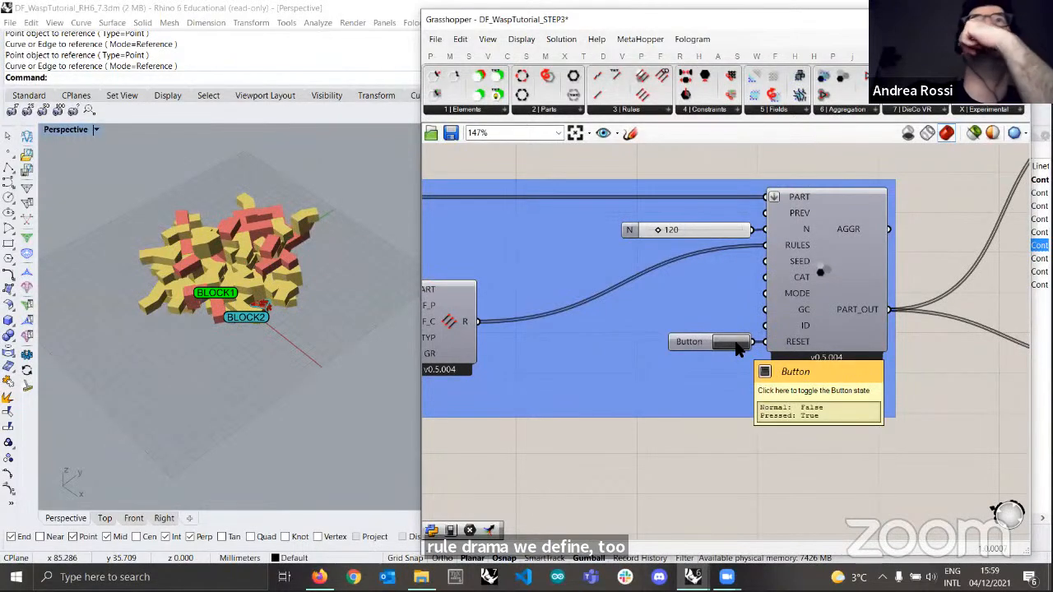
click(738, 347)
click(738, 347)
right_drag(308, 334, 589, 280)
scroll(780, 312, down, 3)
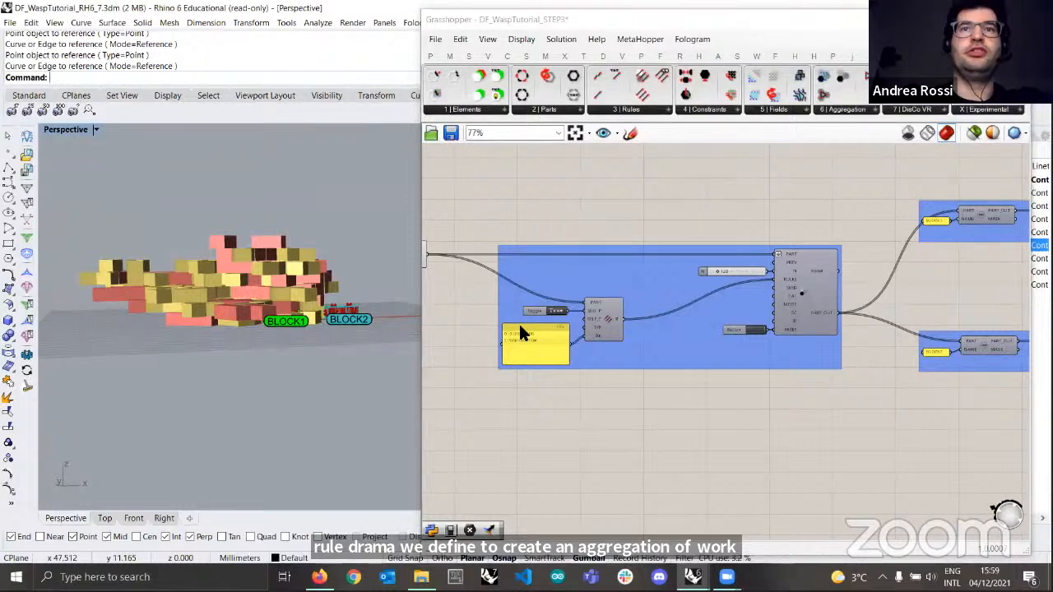
- Select the Boolean toggle feeding the rules generator's SELF_P input and examine its setting
scroll(584, 317, up, 5)
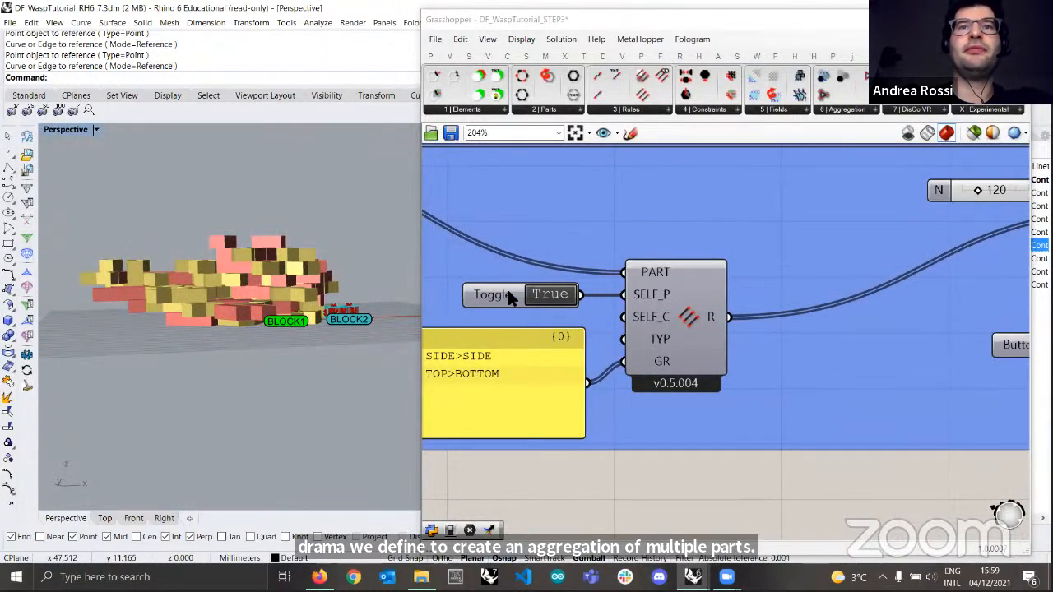
click(512, 290)
scroll(576, 304, down, 1)
right_drag(595, 310, 690, 329)
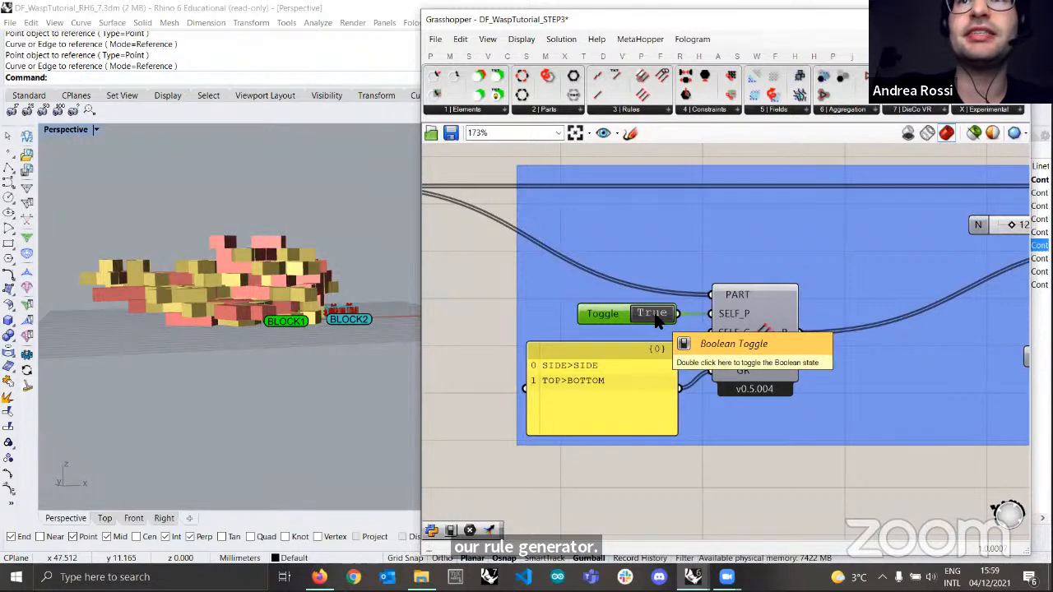
- Inspect the mixed two-part aggregation from above and the rules generator's output
right_drag(255, 293, 257, 334)
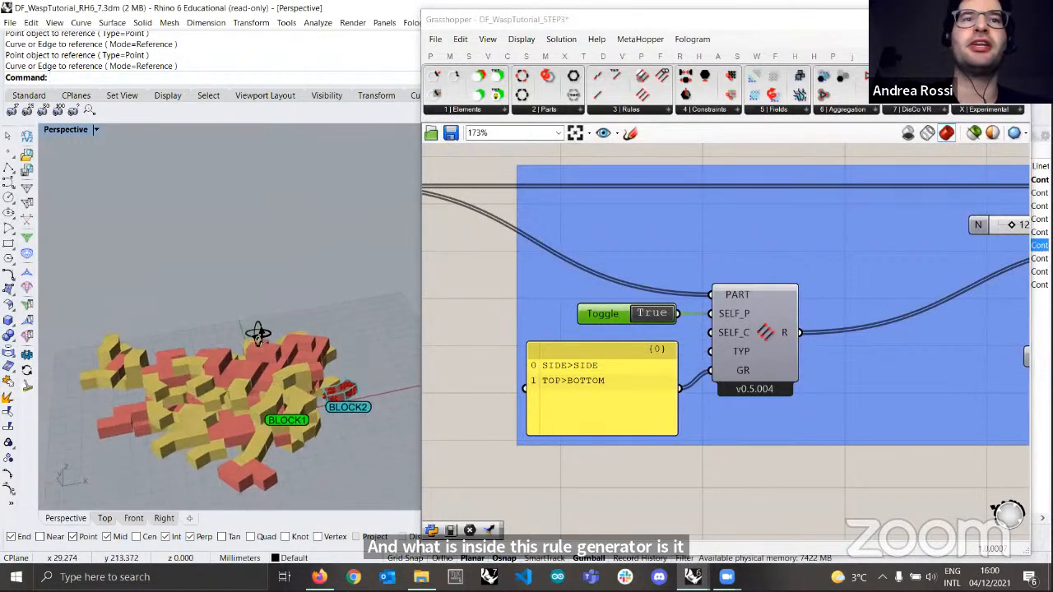
scroll(245, 392, up, 7)
scroll(296, 359, down, 6)
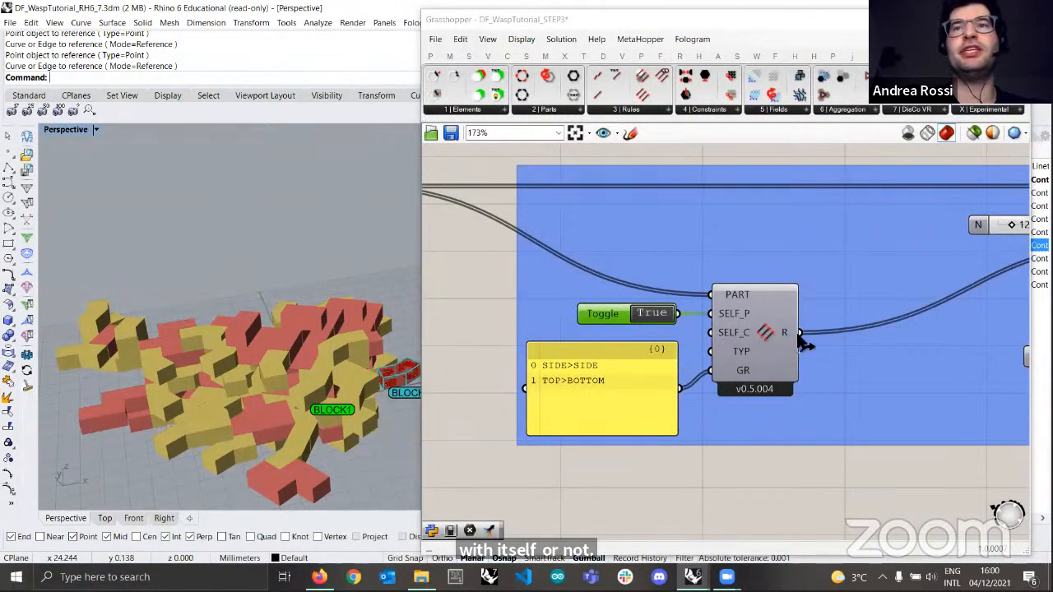
mouse_move(789, 332)
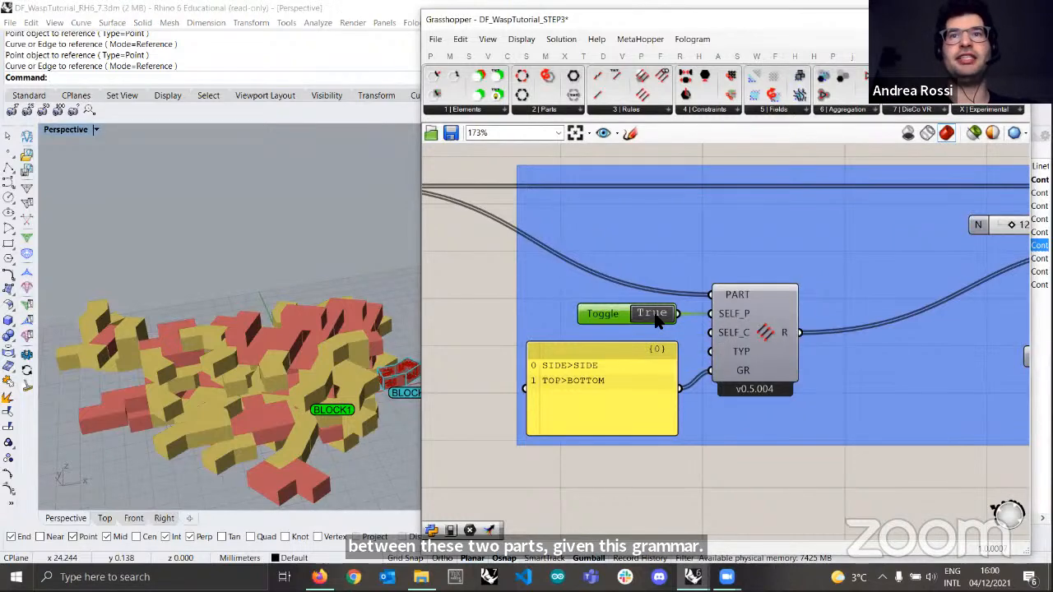
- Set the rules generator's SELF_P toggle to False and reset the stochastic aggregation
scroll(740, 330, down, 4)
scroll(804, 337, up, 2)
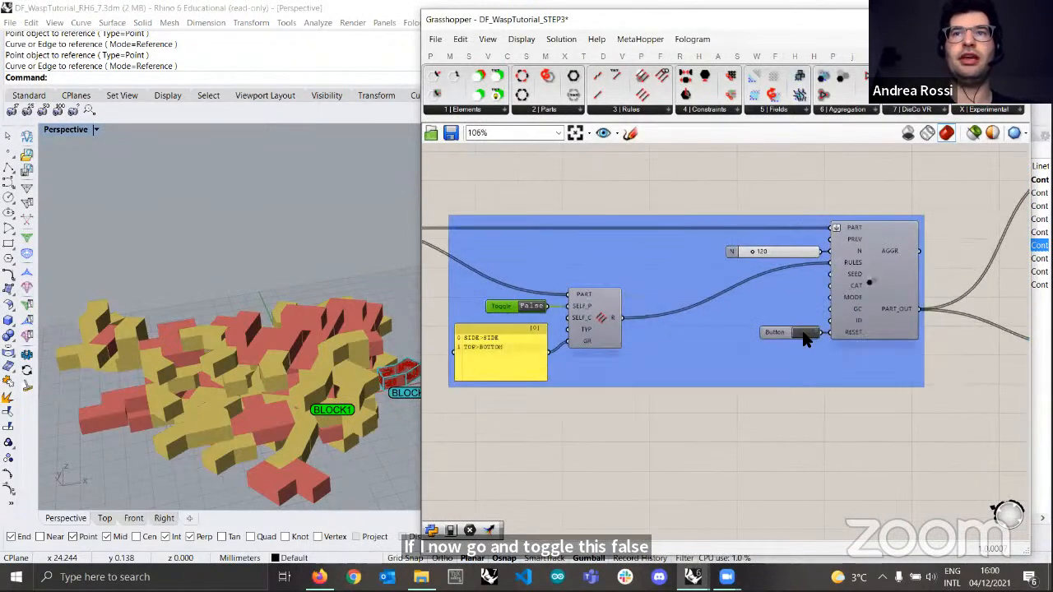
right_drag(212, 325, 137, 326)
scroll(290, 290, up, 5)
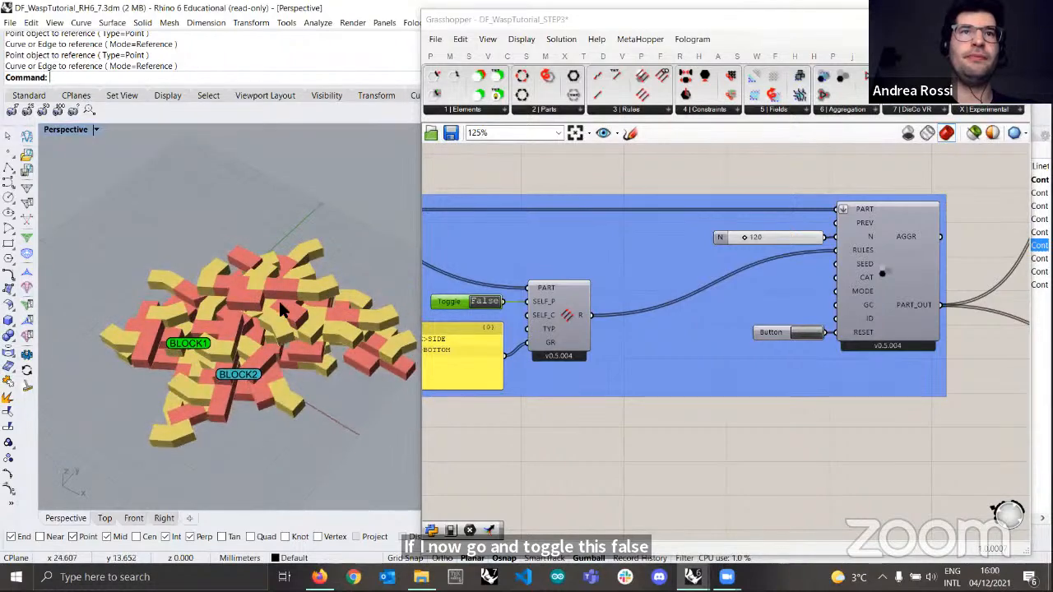
- Inspect up close how BLOCK1 and BLOCK2 parts connect in the regenerated aggregation
right_drag(310, 220, 204, 389)
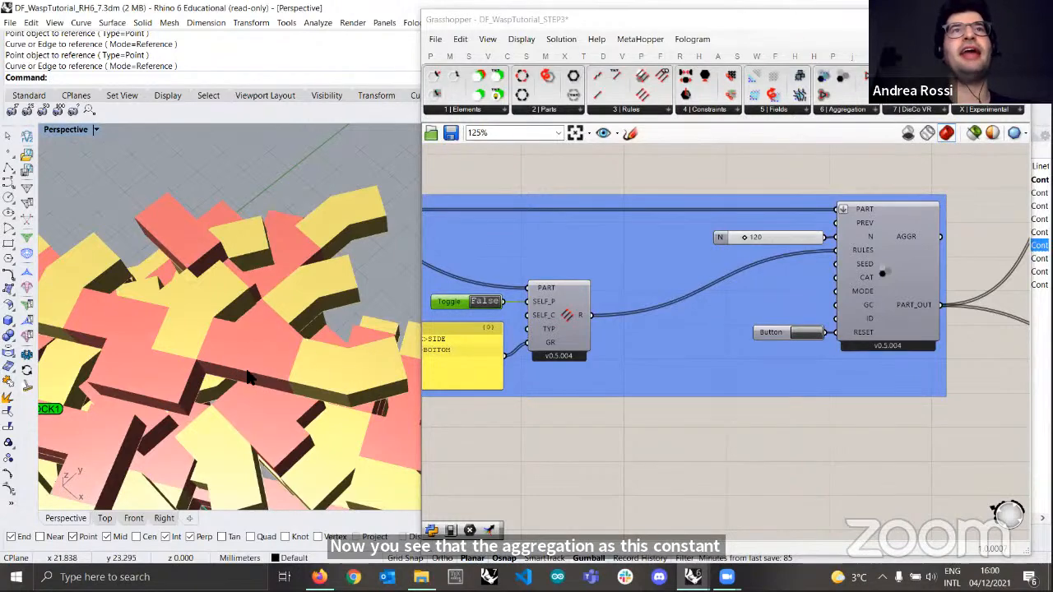
right_drag(229, 373, 297, 324)
scroll(313, 314, up, 5)
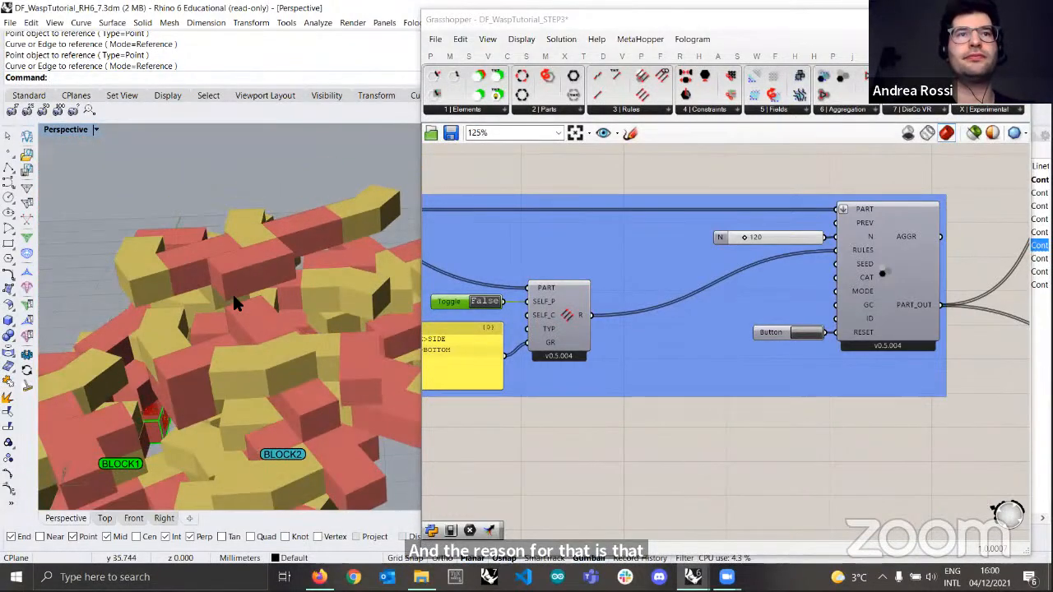
scroll(234, 295, down, 6)
right_drag(233, 295, 311, 356)
scroll(311, 356, up, 6)
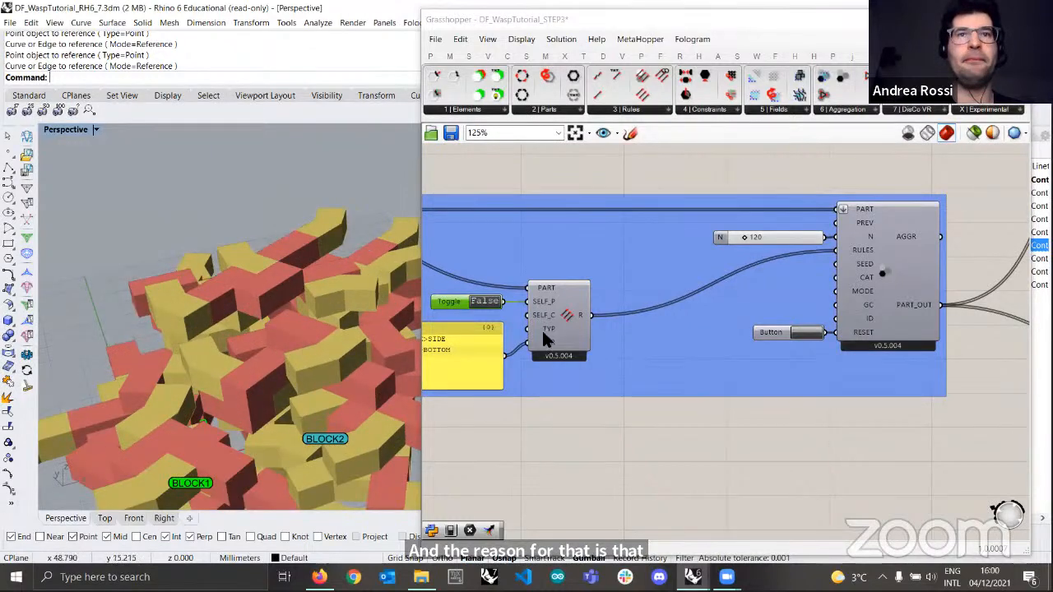
- Set the SELF_P toggle back to True and reset the stochastic aggregation
right_drag(541, 302, 596, 297)
scroll(594, 297, up, 1)
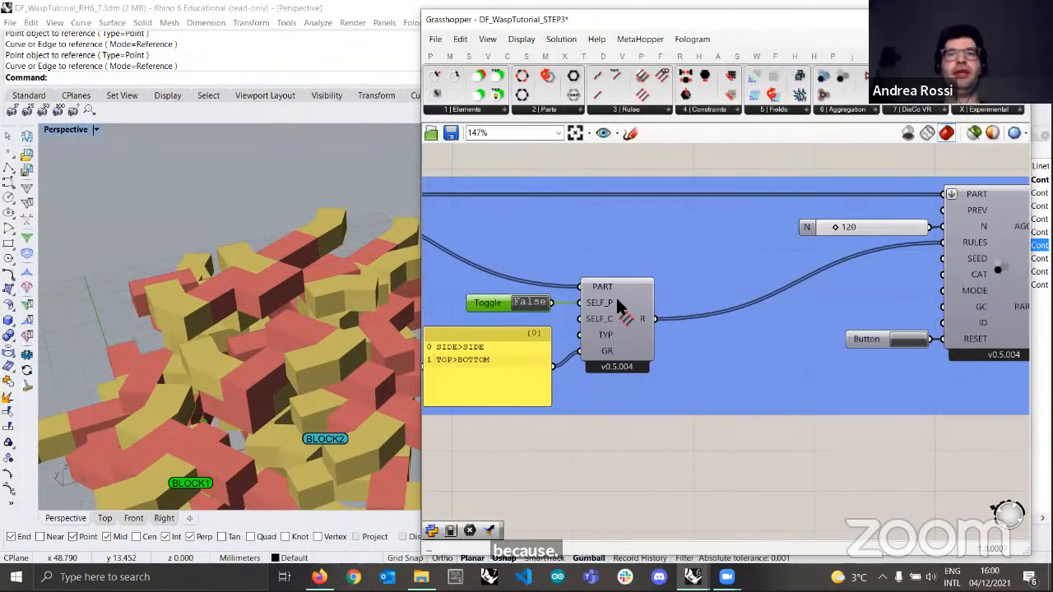
scroll(235, 312, down, 6)
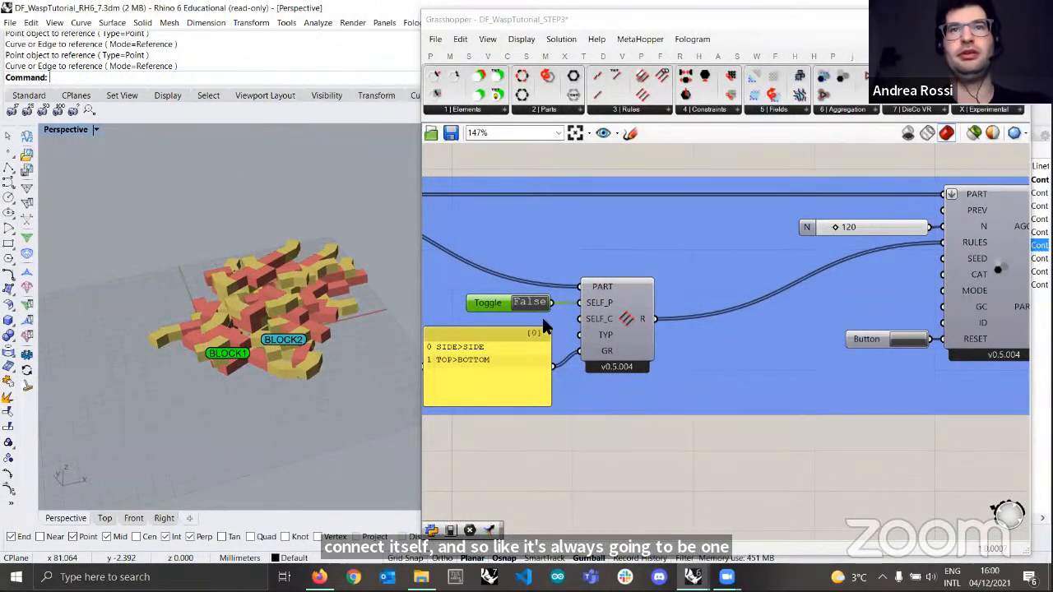
click(912, 339)
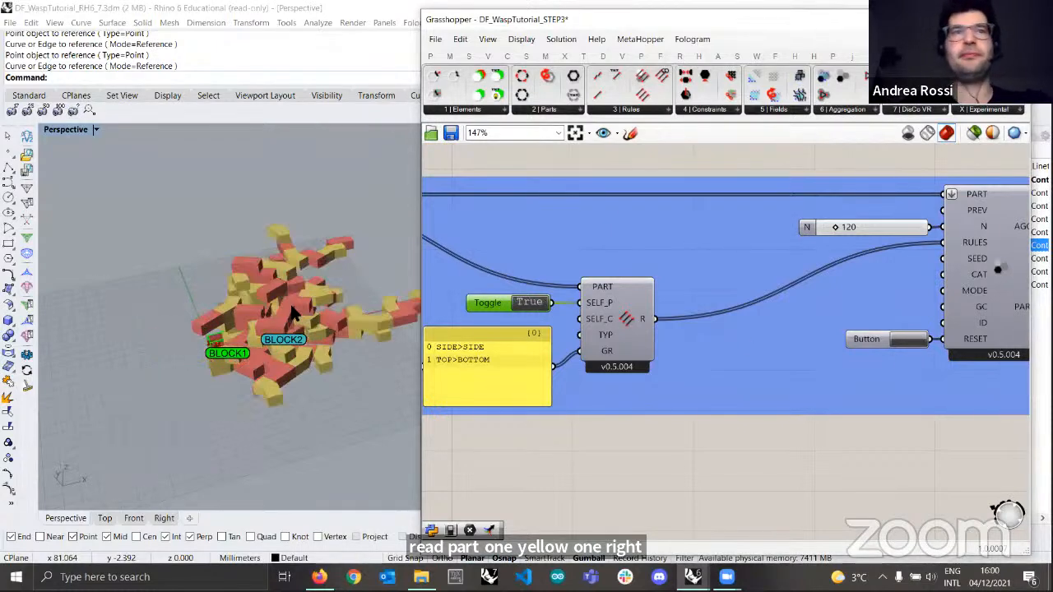
- Examine the two Filter Parts by Name groups that separate BLOCK1 and BLOCK2 from the aggregation output
scroll(887, 264, down, 5)
right_drag(945, 281, 686, 300)
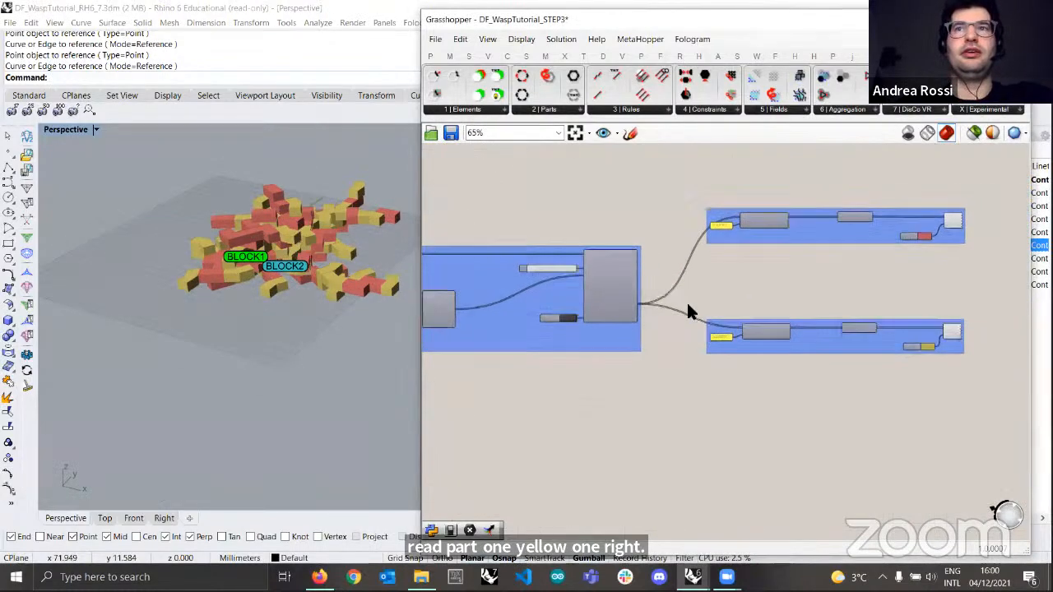
scroll(881, 269, up, 2)
right_drag(844, 278, 729, 279)
scroll(889, 276, up, 1)
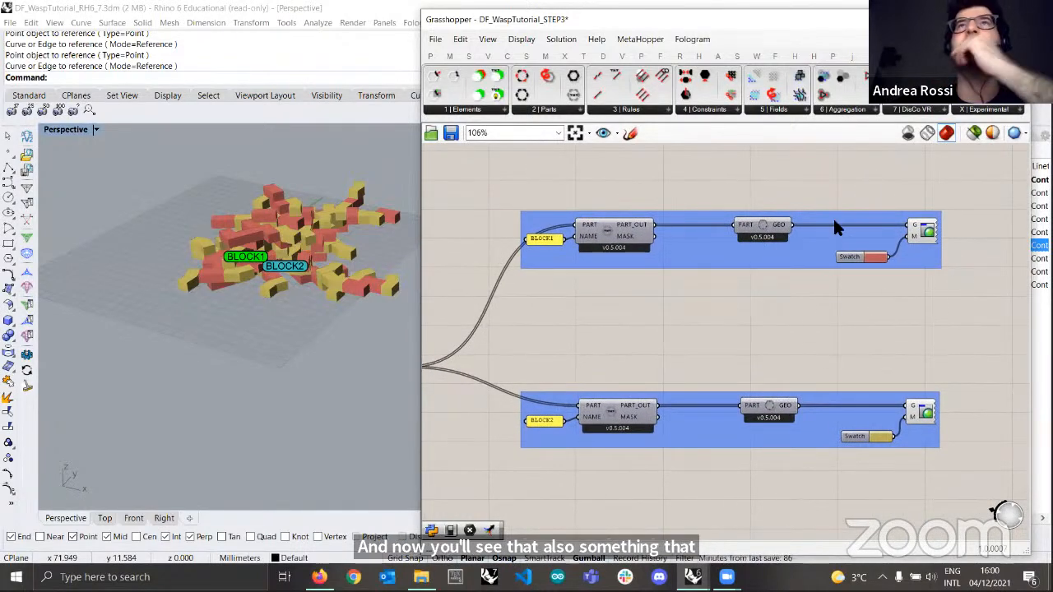
scroll(552, 236, up, 1)
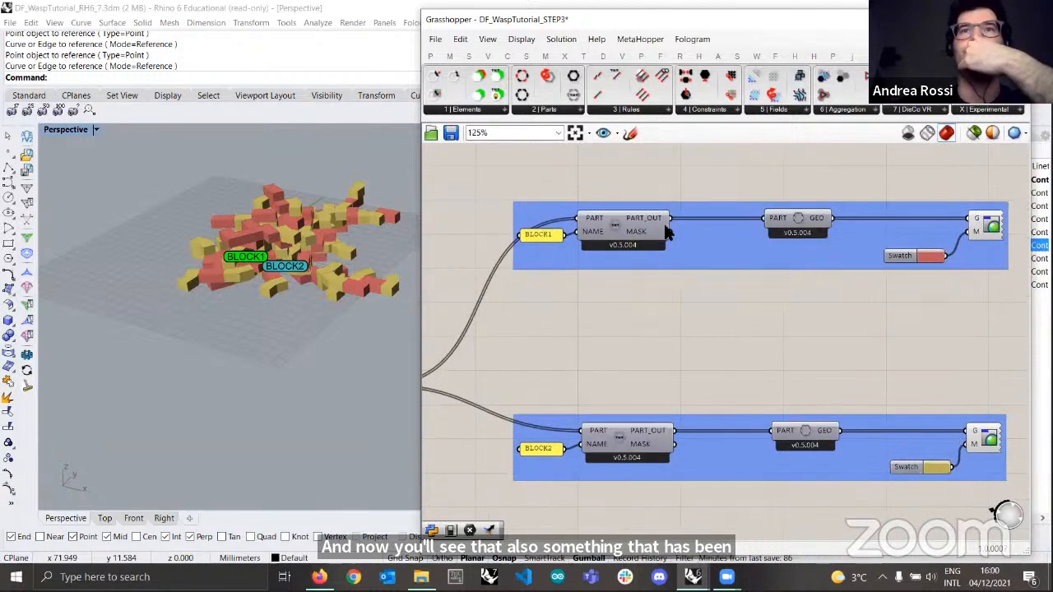
scroll(556, 222, up, 2)
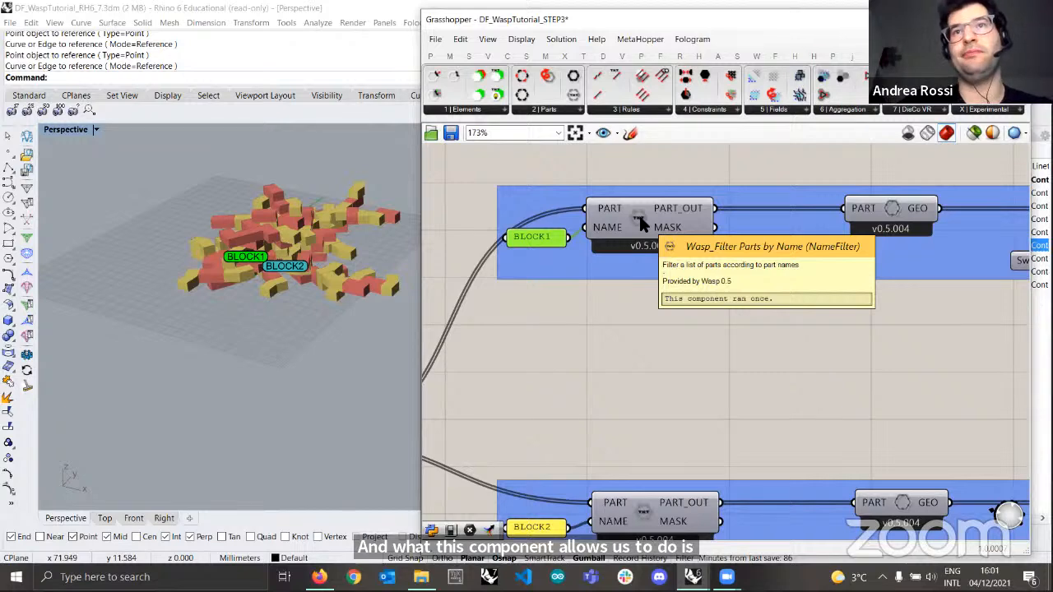
scroll(569, 253, down, 2)
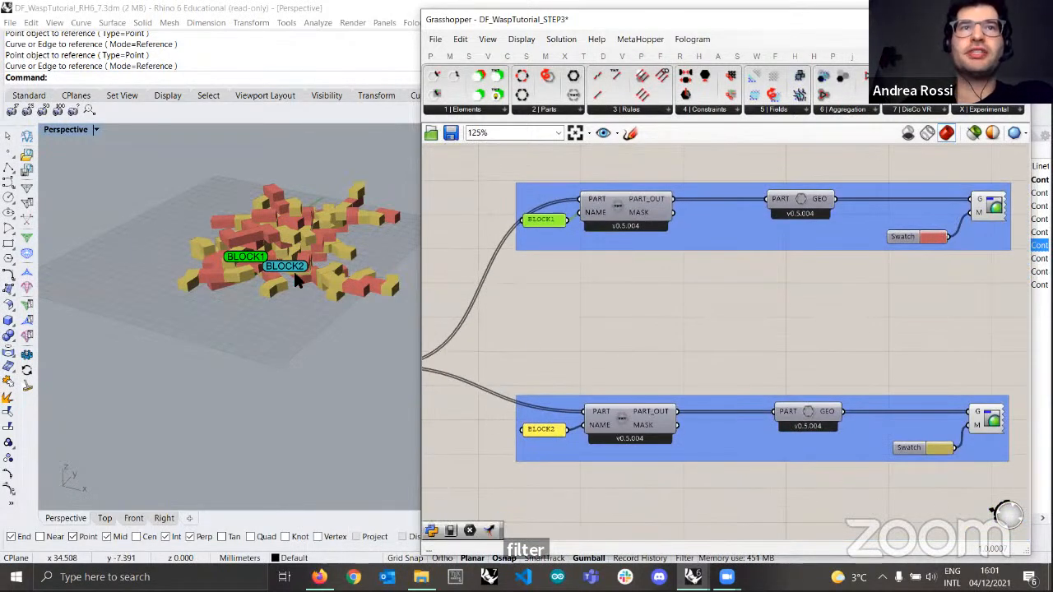
scroll(296, 273, up, 3)
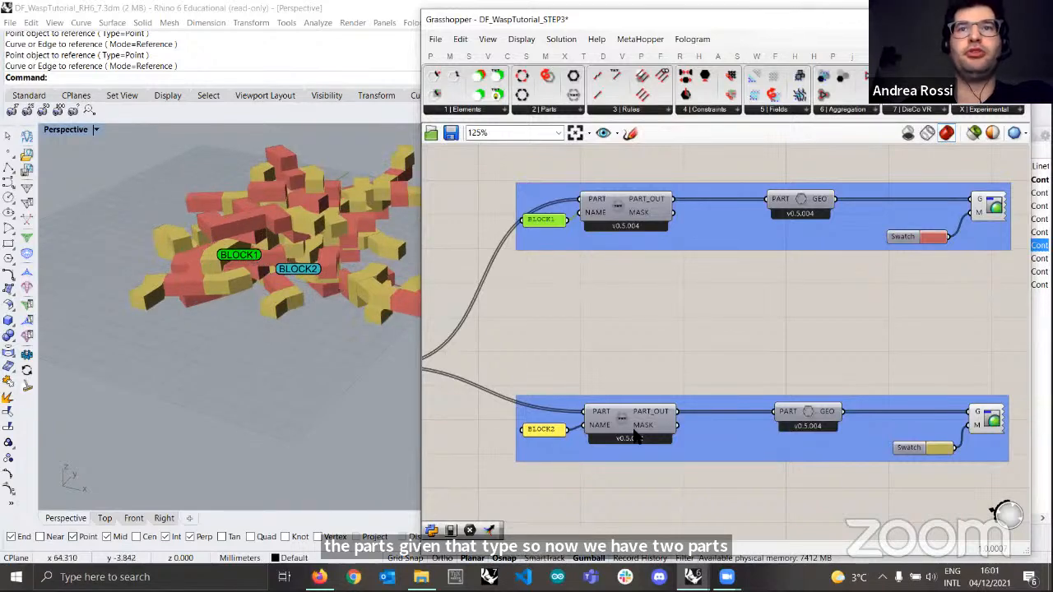
- Select the BLOCK1 and BLOCK2 preview components in turn to highlight each part type's geometry, and clear the selection
right_drag(798, 371, 709, 372)
click(907, 207)
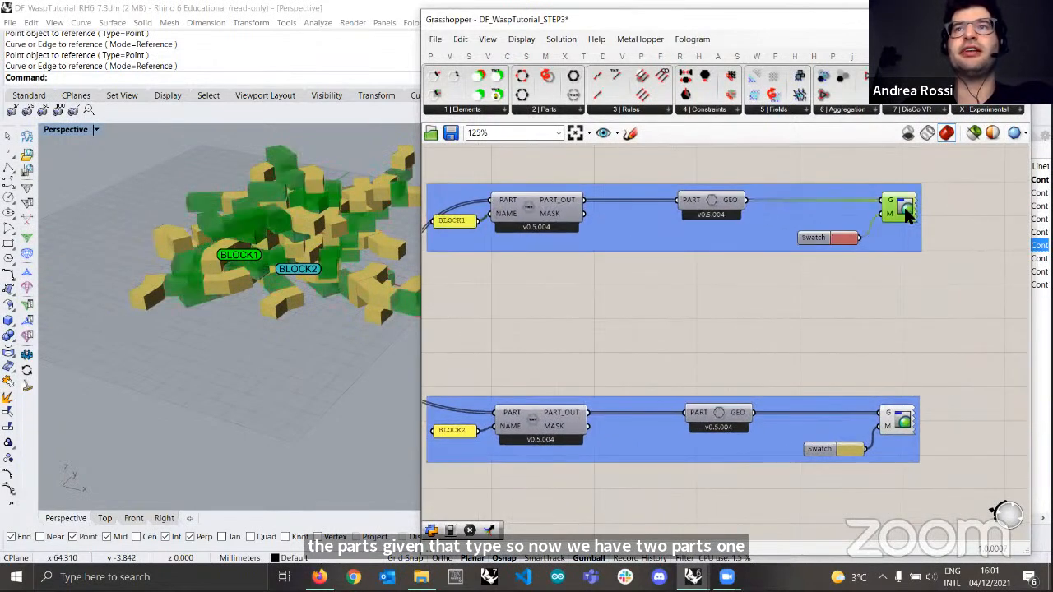
click(900, 419)
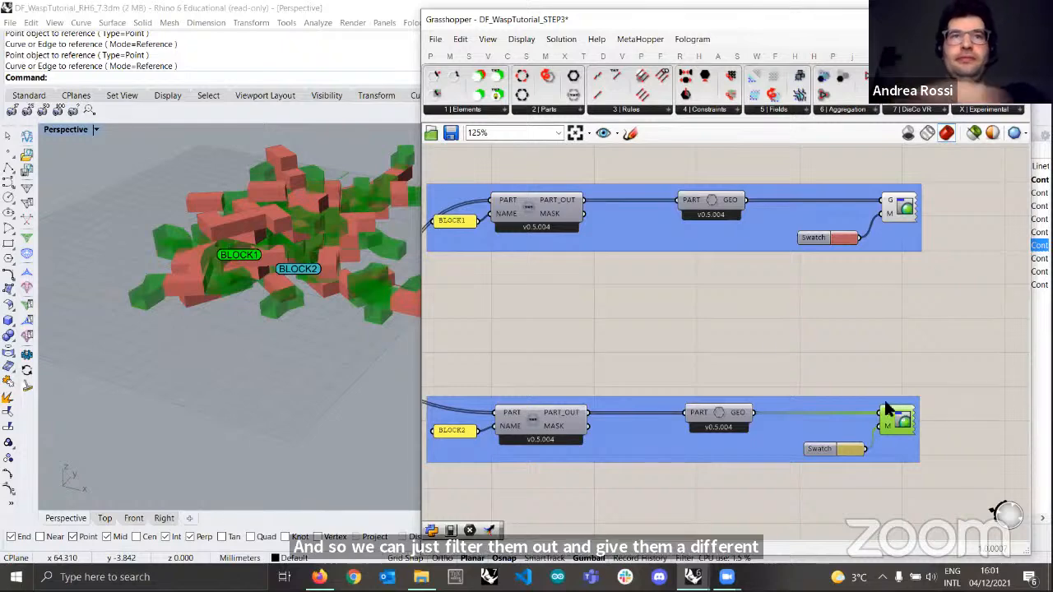
click(732, 307)
- Add a Bifocals component to the canvas to label the definition's components with their names
scroll(627, 251, down, 4)
scroll(556, 266, down, 1)
right_drag(576, 268, 747, 286)
right_drag(638, 288, 641, 161)
scroll(887, 302, down, 3)
scroll(543, 206, up, 5)
double_click(541, 205)
text(bif)
key(Return)
scroll(743, 330, up, 2)
right_drag(745, 333, 733, 475)
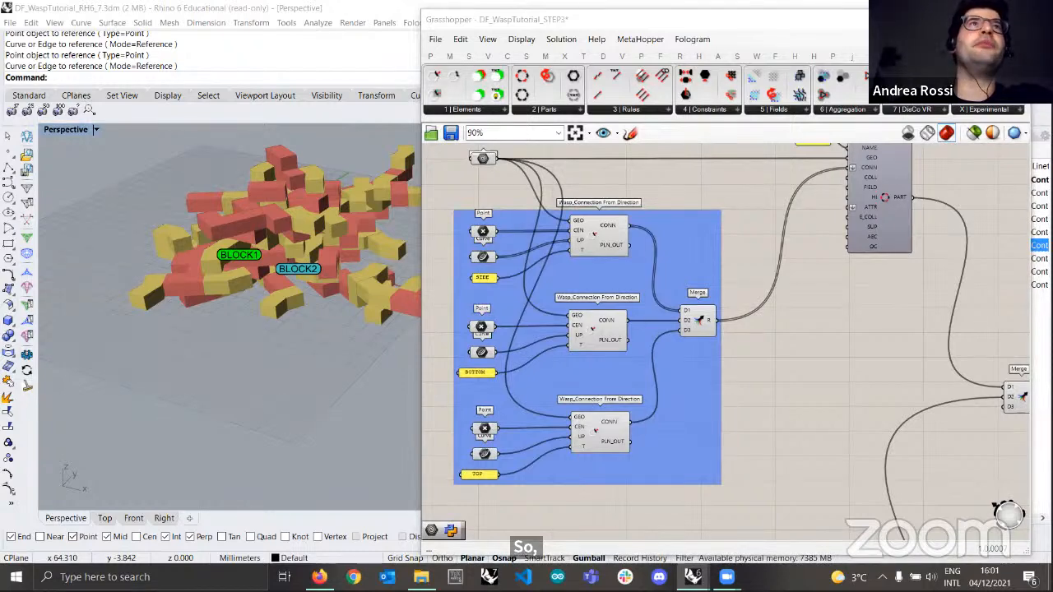
- Check the tutorial files in the WorkshopFiles folder and return to the STEP3 definition
key(alt+Tab)
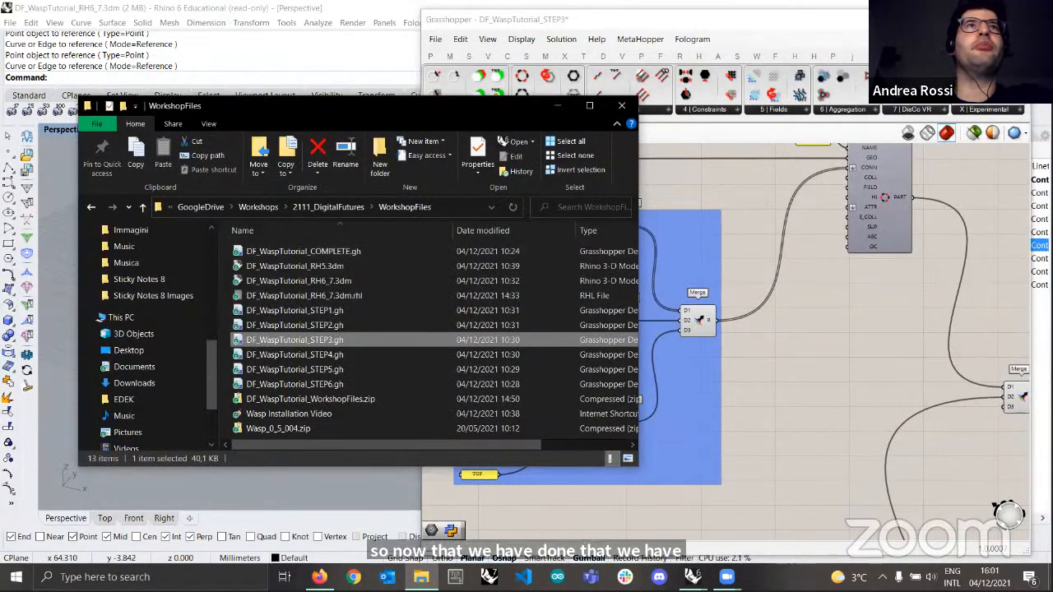
key(alt+Tab)
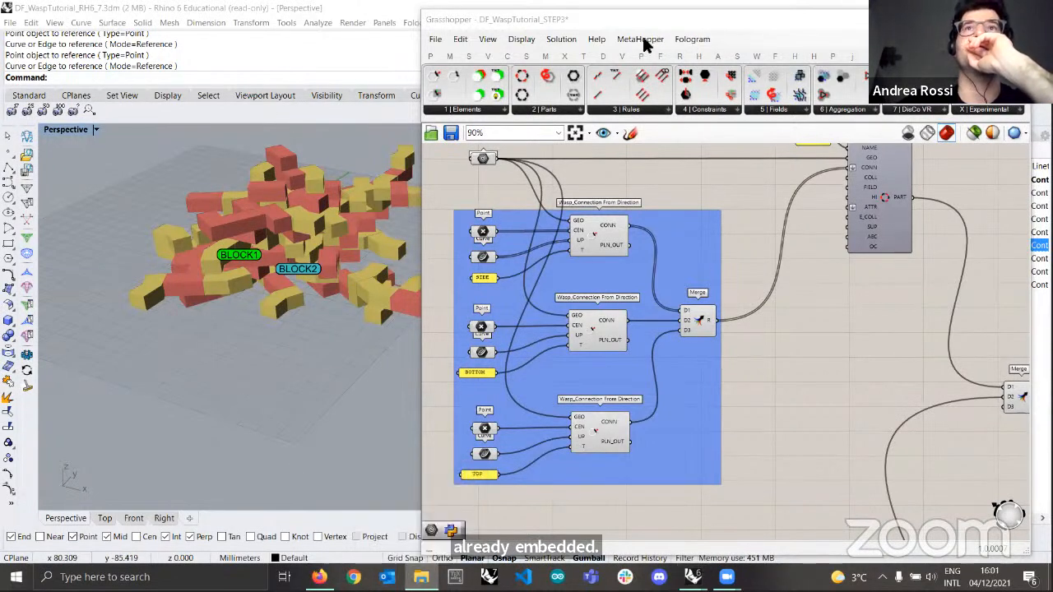
scroll(804, 389, down, 3)
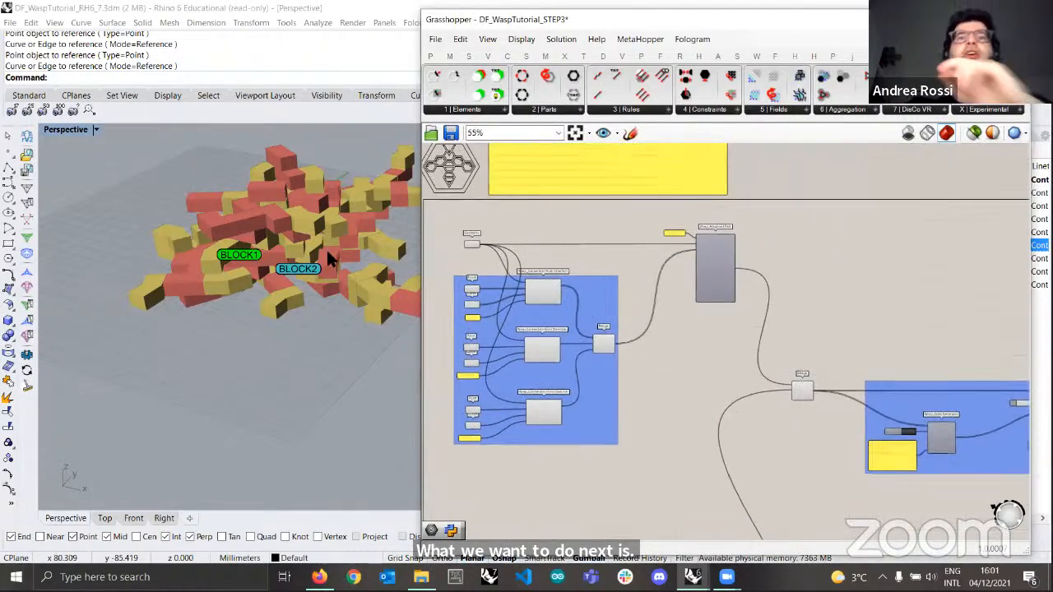
- Inspect the distribution of red BLOCK1 and yellow BLOCK2 parts in the aggregation from several angles
right_drag(327, 253, 314, 302)
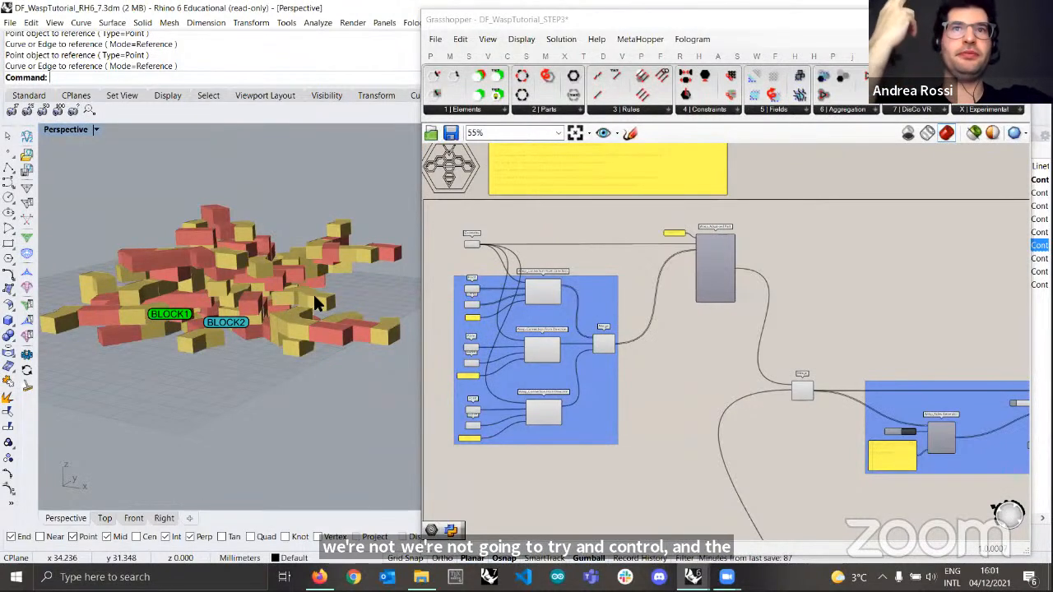
right_drag(316, 301, 265, 276)
scroll(265, 275, up, 5)
right_drag(265, 276, 276, 246)
scroll(341, 258, up, 3)
scroll(352, 267, down, 3)
scroll(207, 277, up, 4)
right_drag(206, 278, 323, 290)
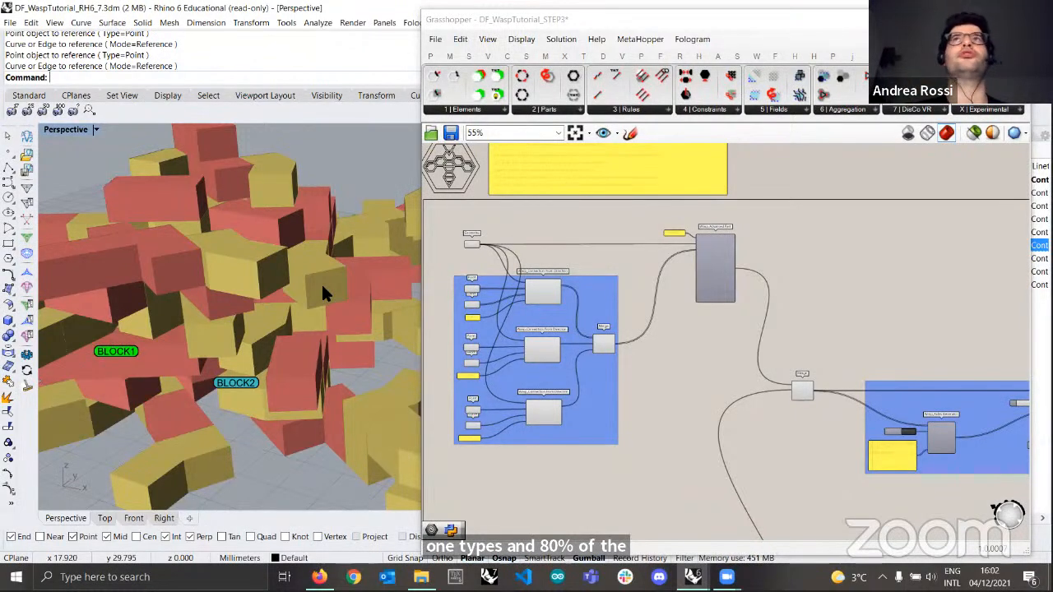
- Trace the definition from the merged parts through the rules generator to the stochastic aggregation
scroll(584, 289, down, 3)
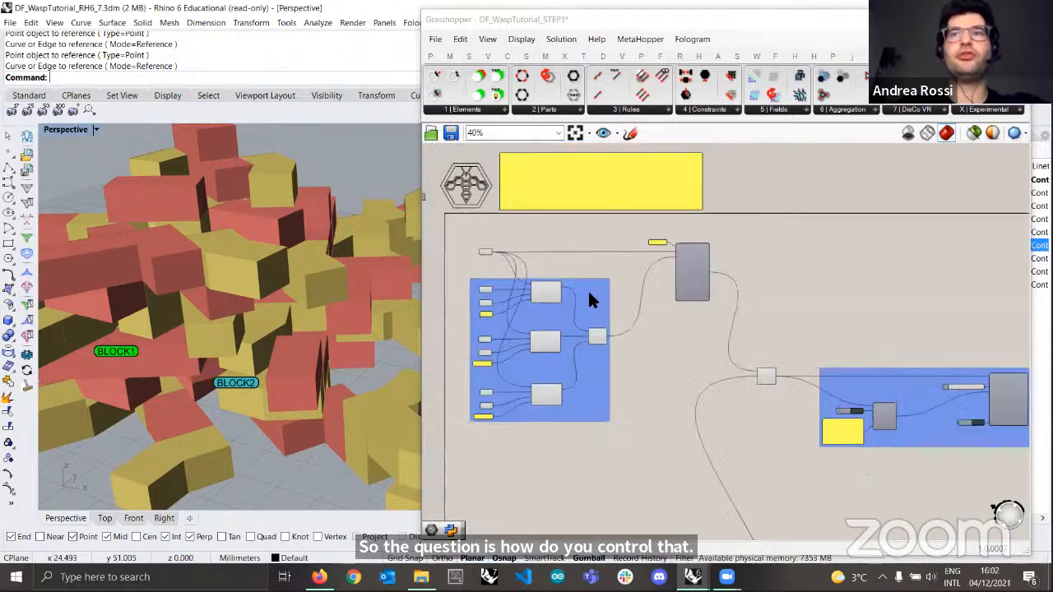
right_drag(945, 447, 732, 423)
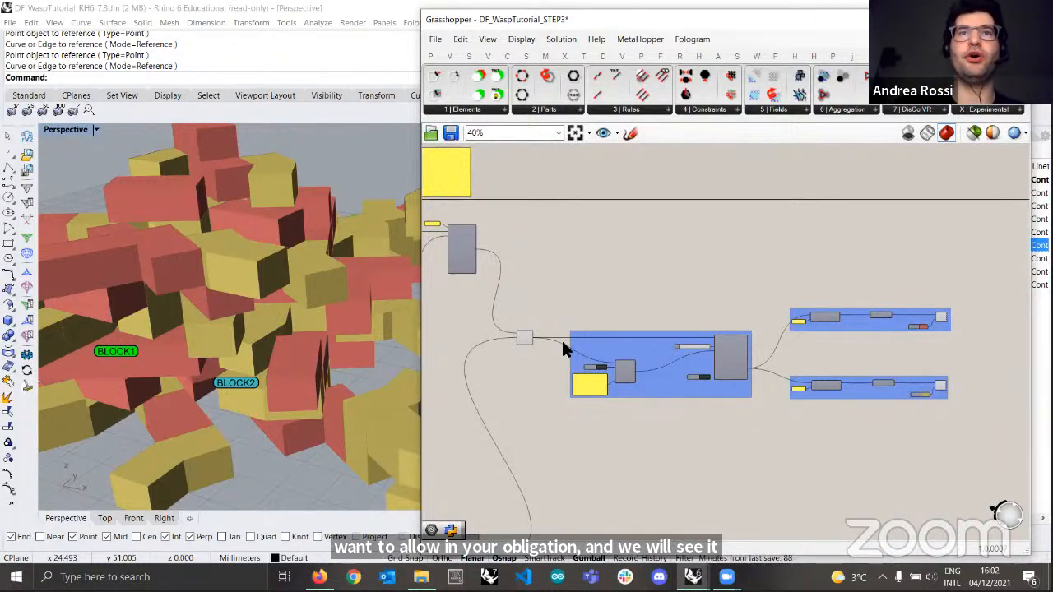
right_drag(561, 342, 646, 303)
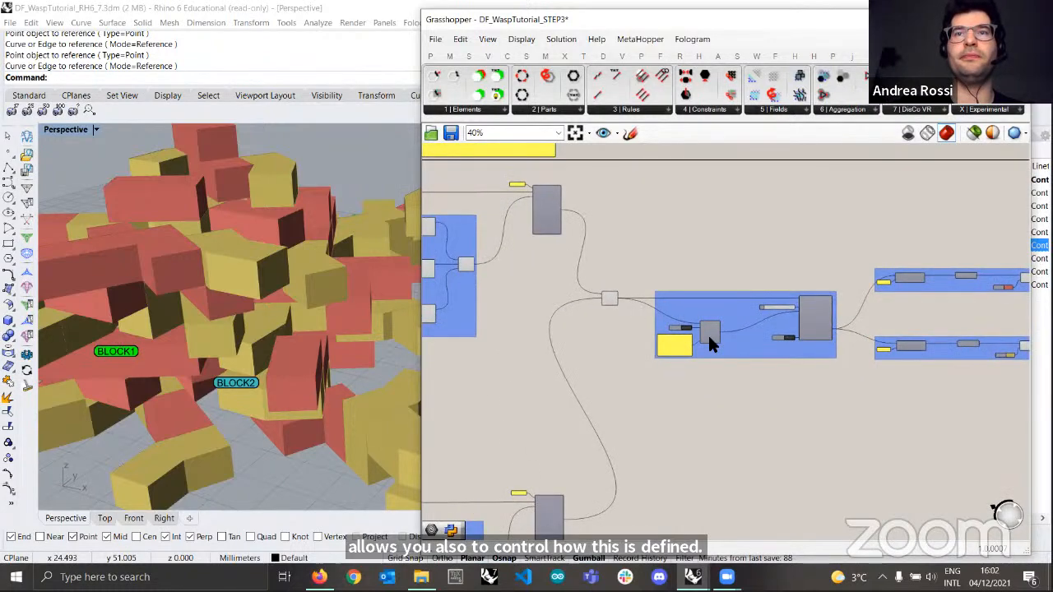
scroll(708, 334, up, 5)
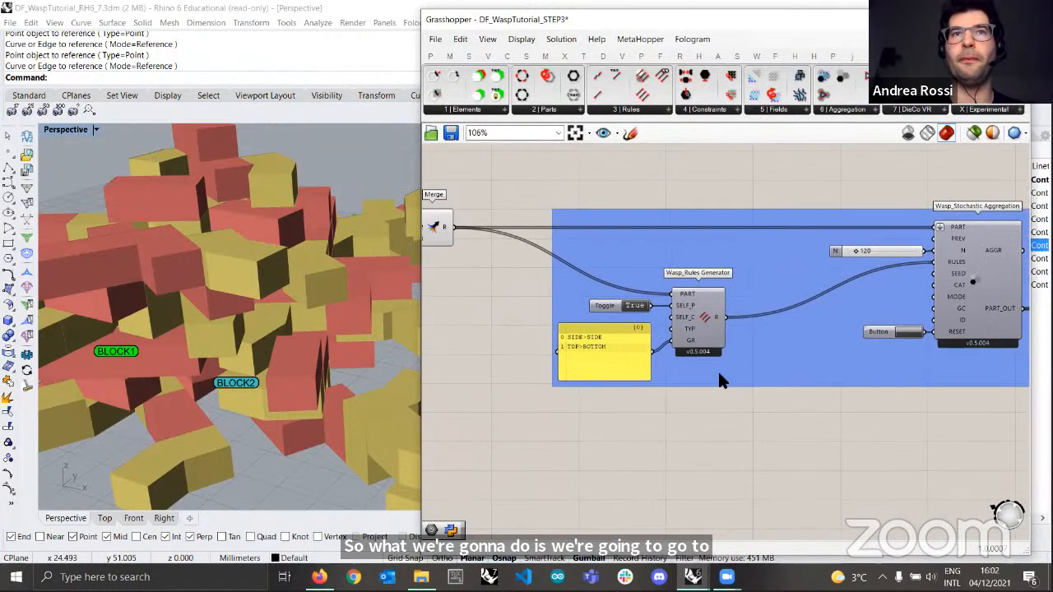
scroll(720, 380, down, 1)
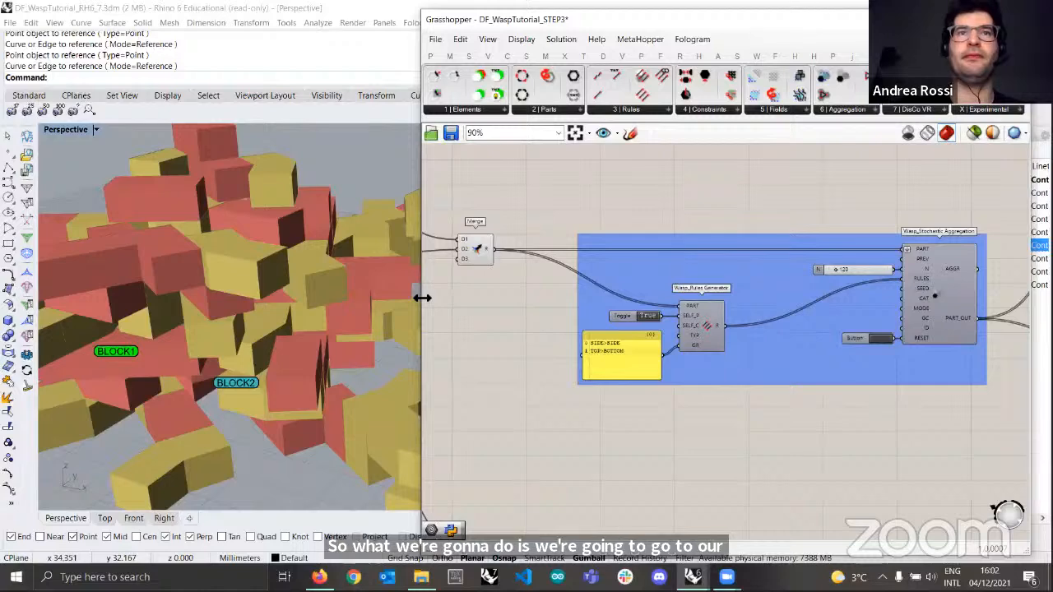
- Widen the Grasshopper window to give the rules and aggregation group more canvas space
drag(422, 297, 355, 298)
right_drag(484, 318, 508, 323)
scroll(568, 295, up, 1)
right_drag(554, 297, 547, 302)
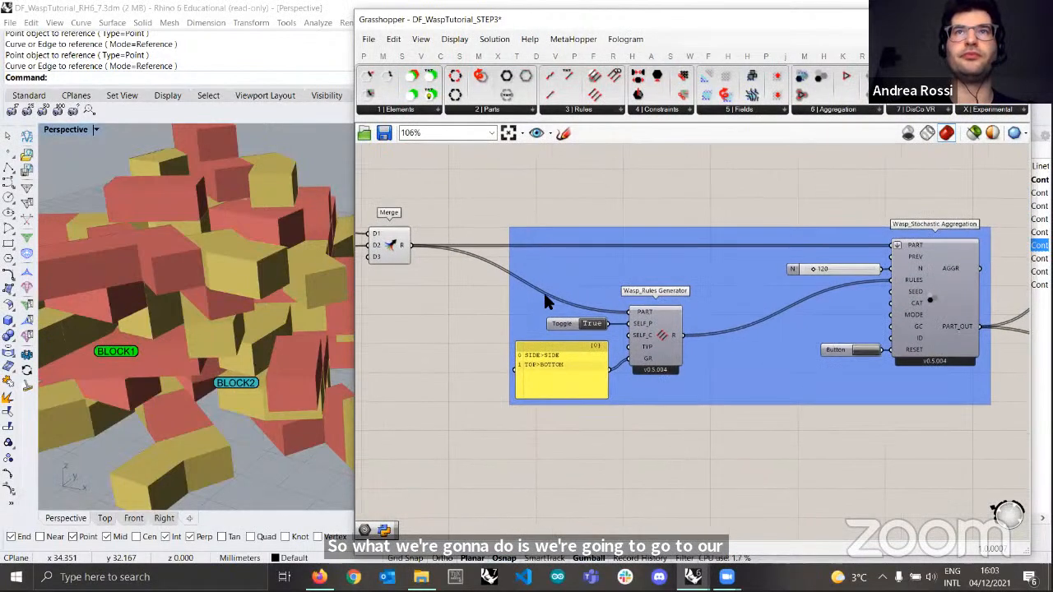
- Add a Wasp_Parts Catalog component below the rules and aggregation group
click(501, 112)
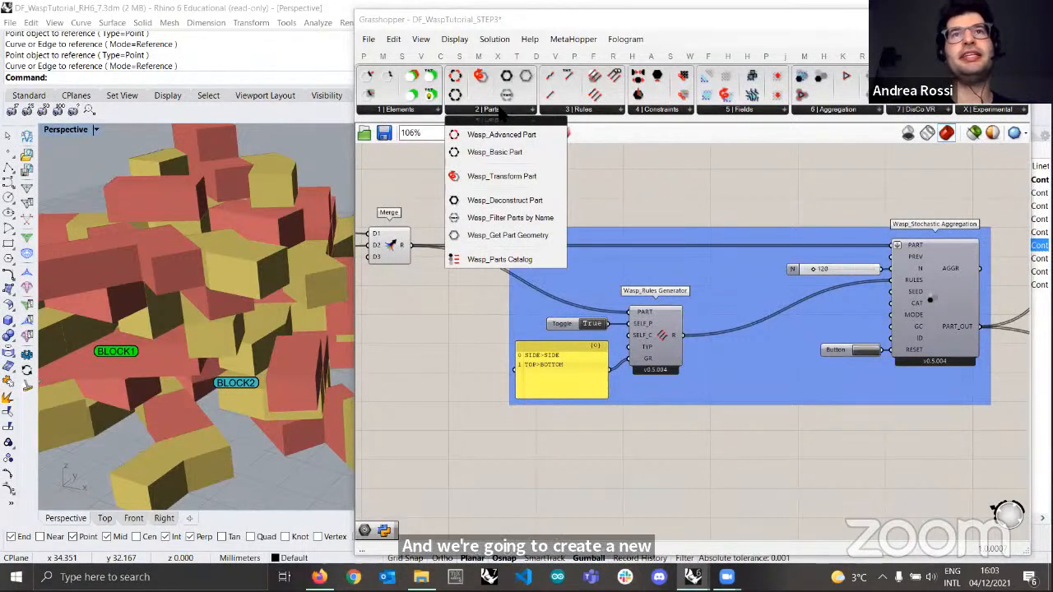
click(504, 261)
click(659, 491)
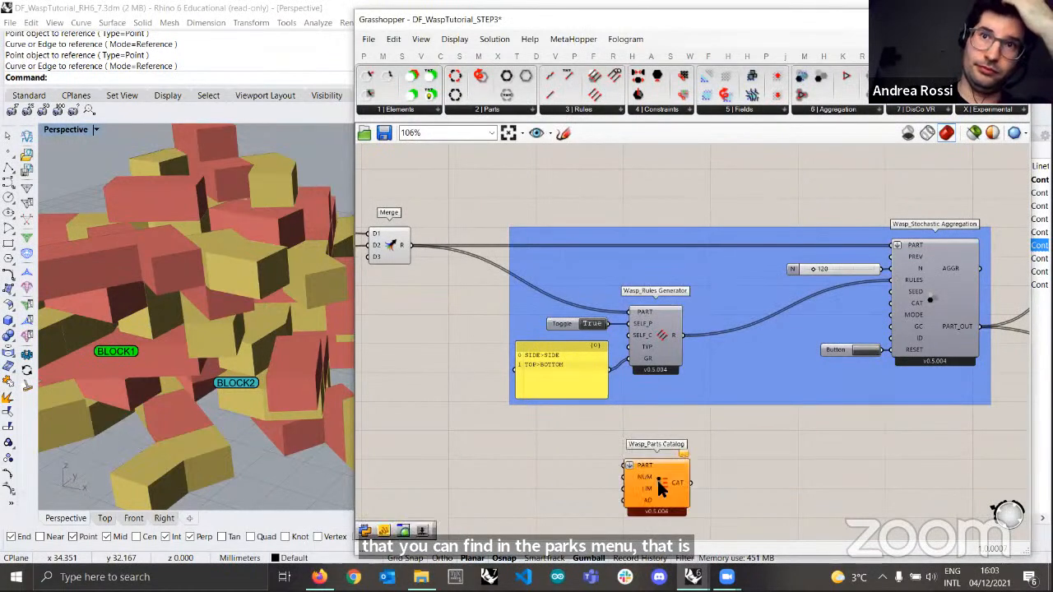
click(658, 489)
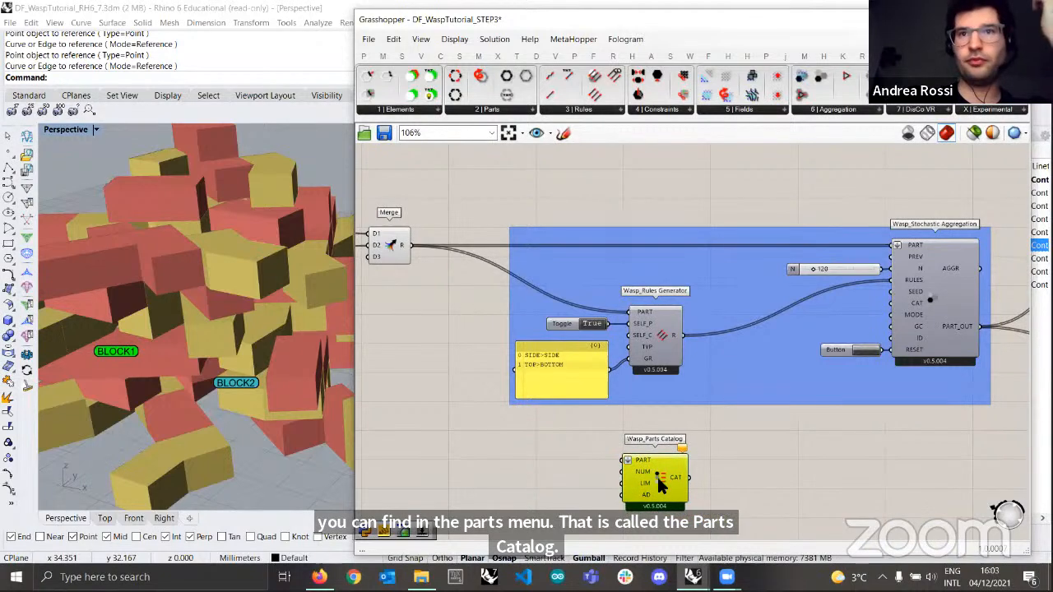
drag(663, 486, 728, 480)
right_drag(725, 477, 722, 450)
drag(720, 447, 715, 452)
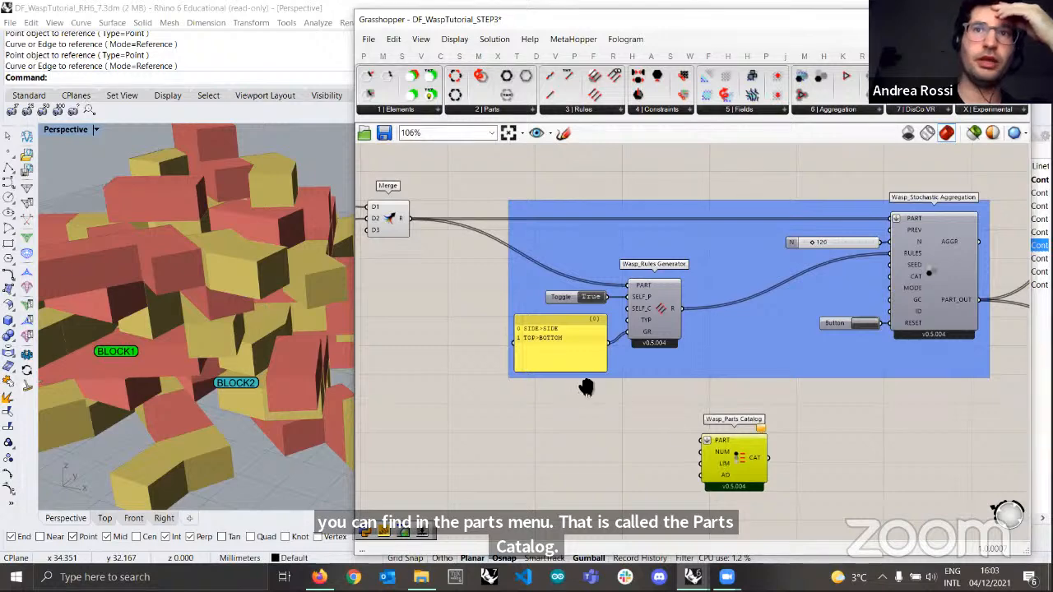
- Connect the merged parts to the Parts Catalog's PART input and shift the catalog component slightly away from the rules group
right_drag(586, 387, 601, 392)
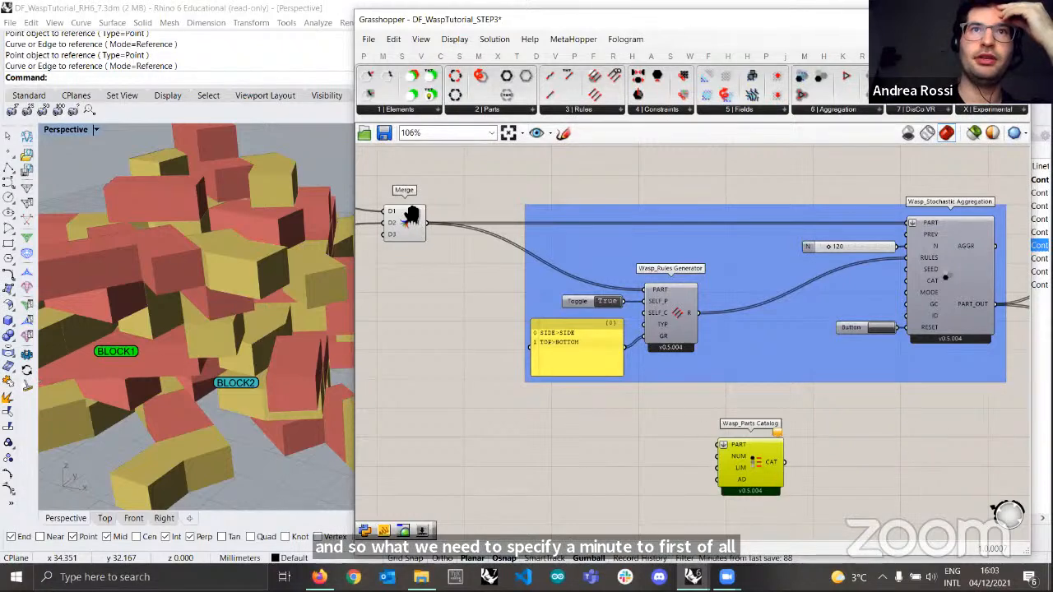
scroll(494, 231, down, 5)
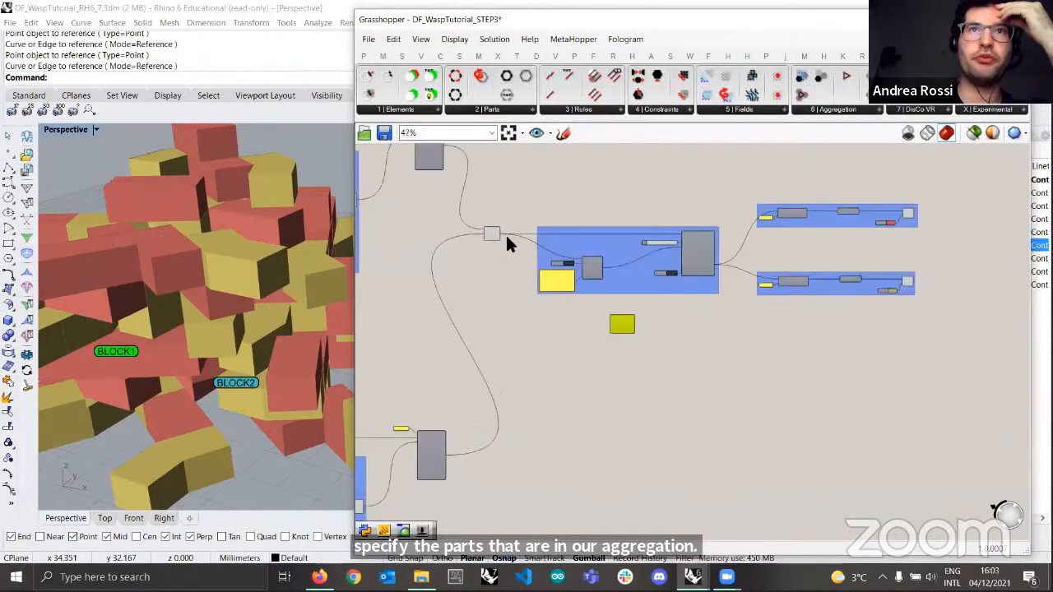
scroll(507, 239, up, 3)
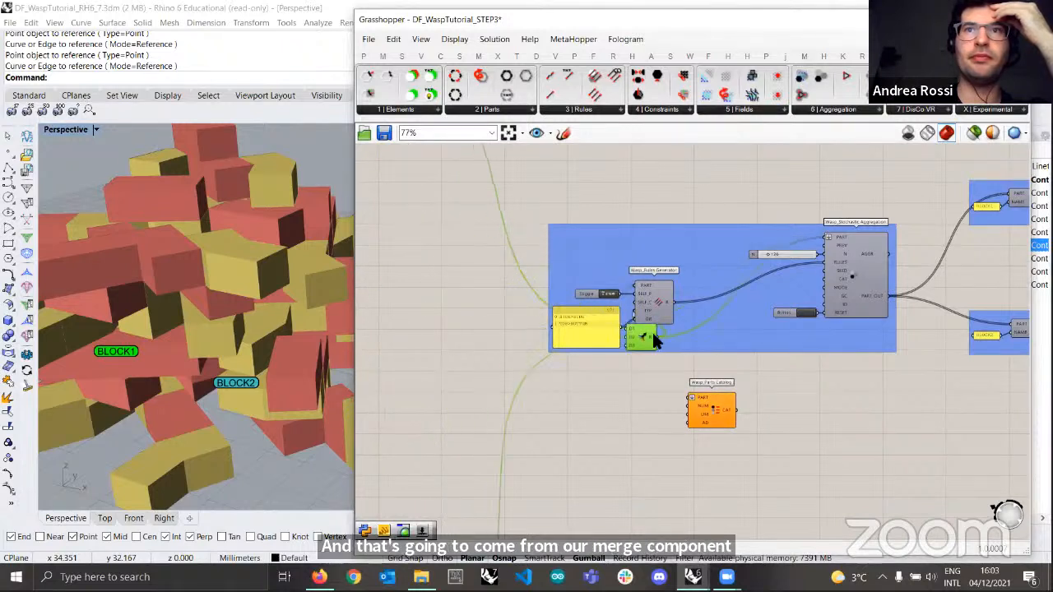
drag(656, 341, 696, 405)
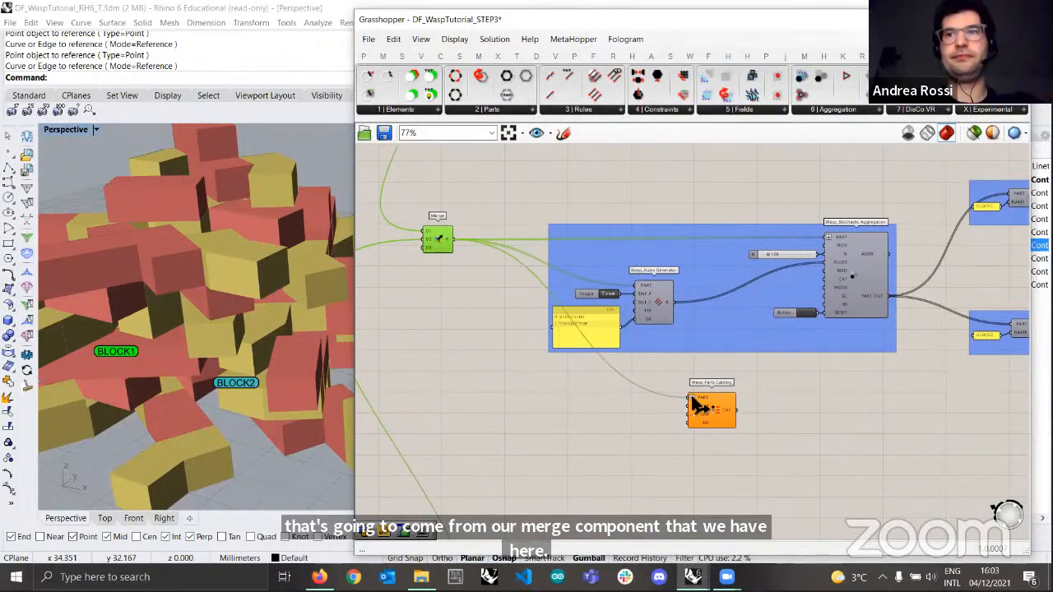
scroll(695, 403, up, 2)
scroll(704, 404, up, 2)
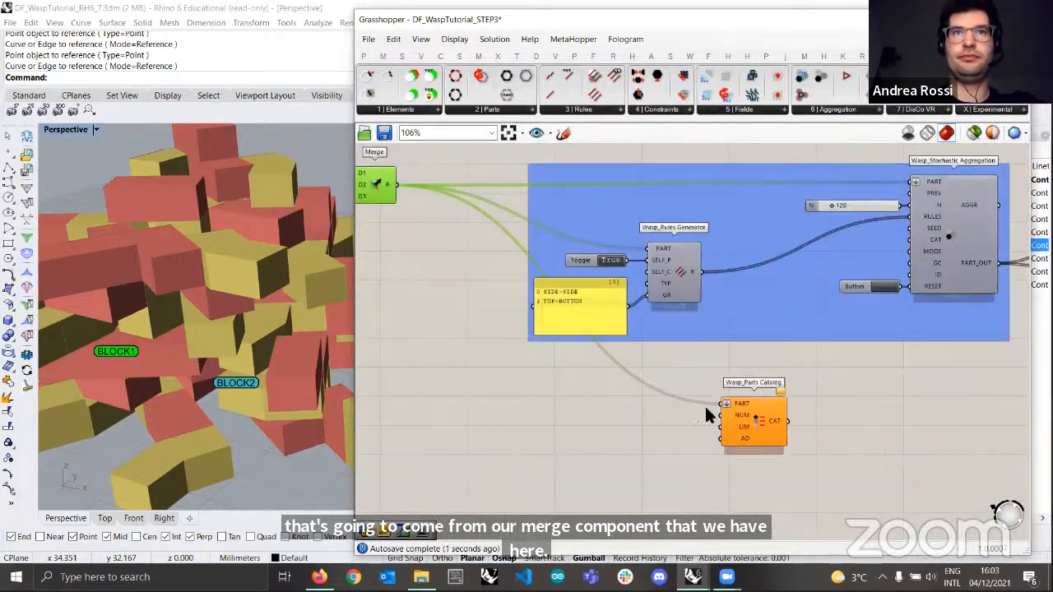
click(780, 435)
drag(780, 434, 792, 433)
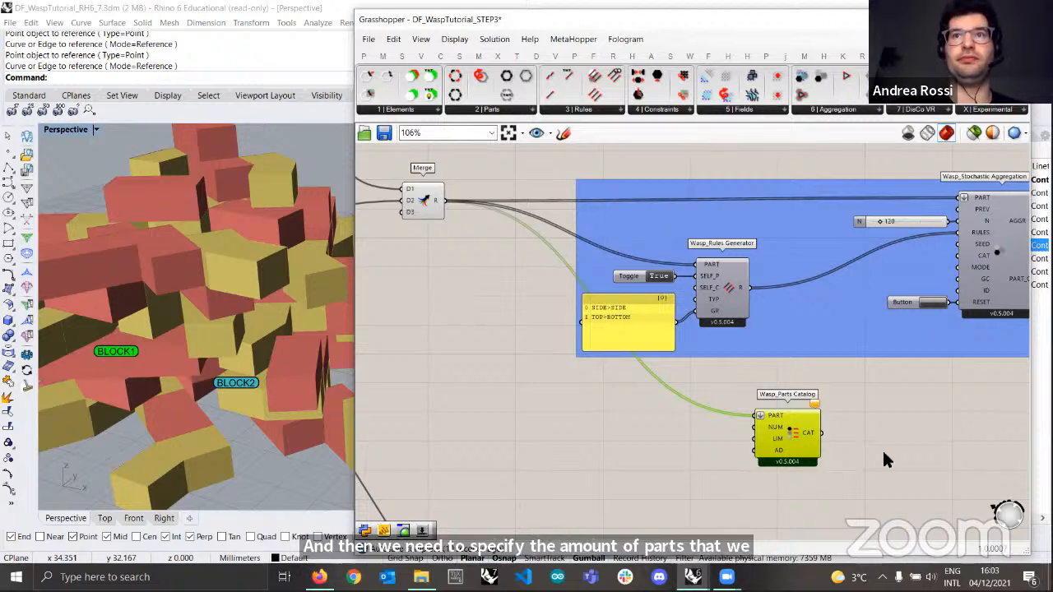
click(867, 432)
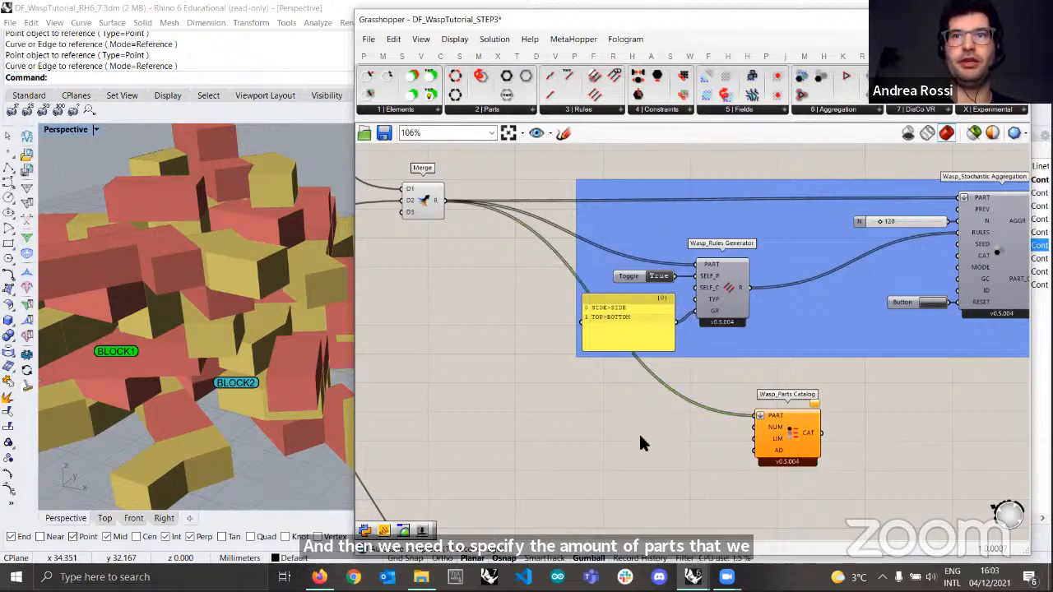
- Add a Merge component beside the Parts Catalog, next to its NUM input
scroll(645, 433, up, 2)
double_click(663, 434)
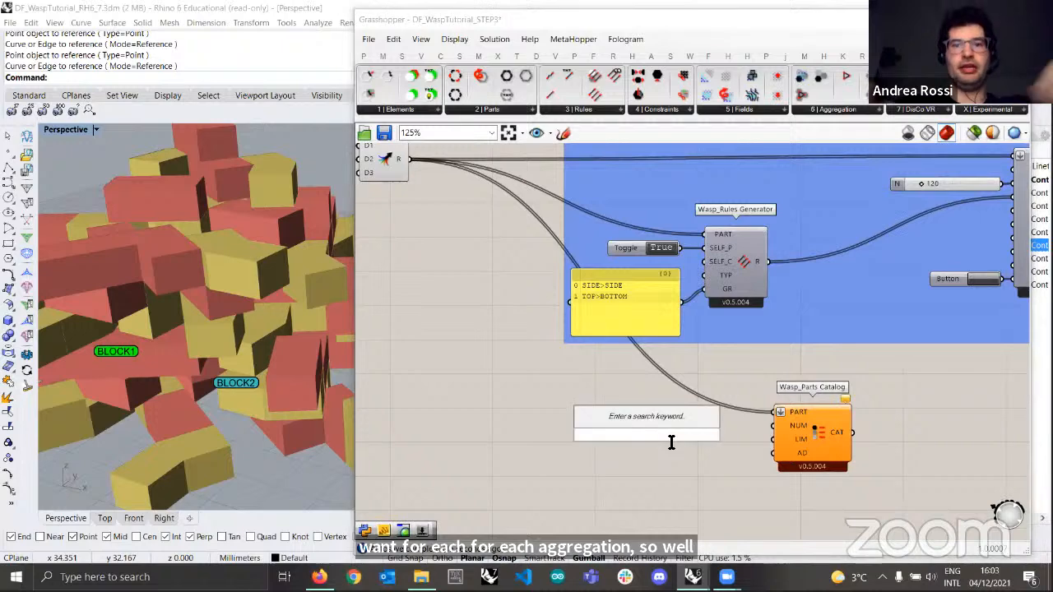
text(merge)
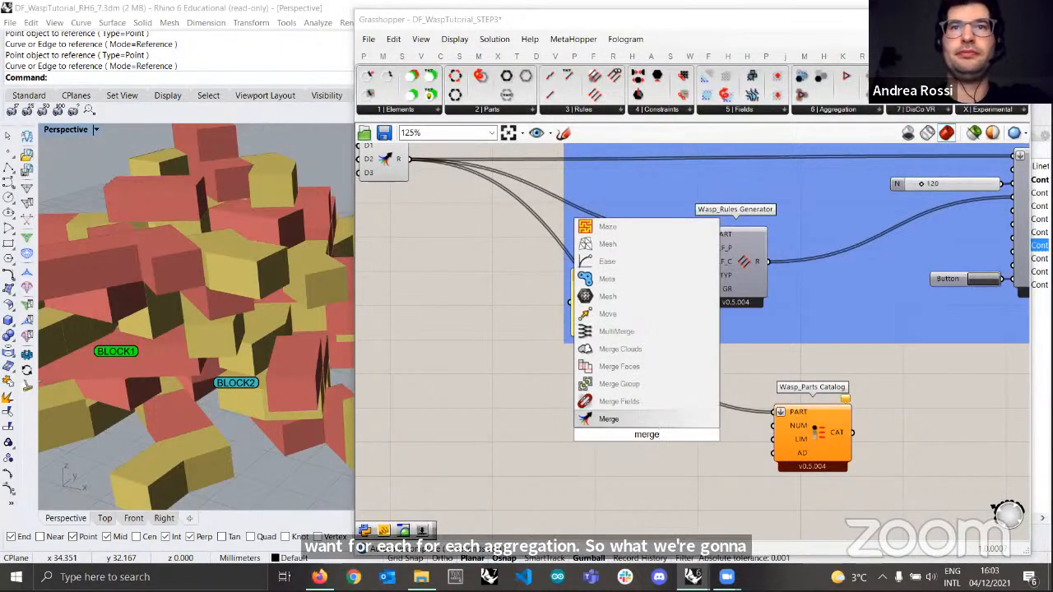
key(Return)
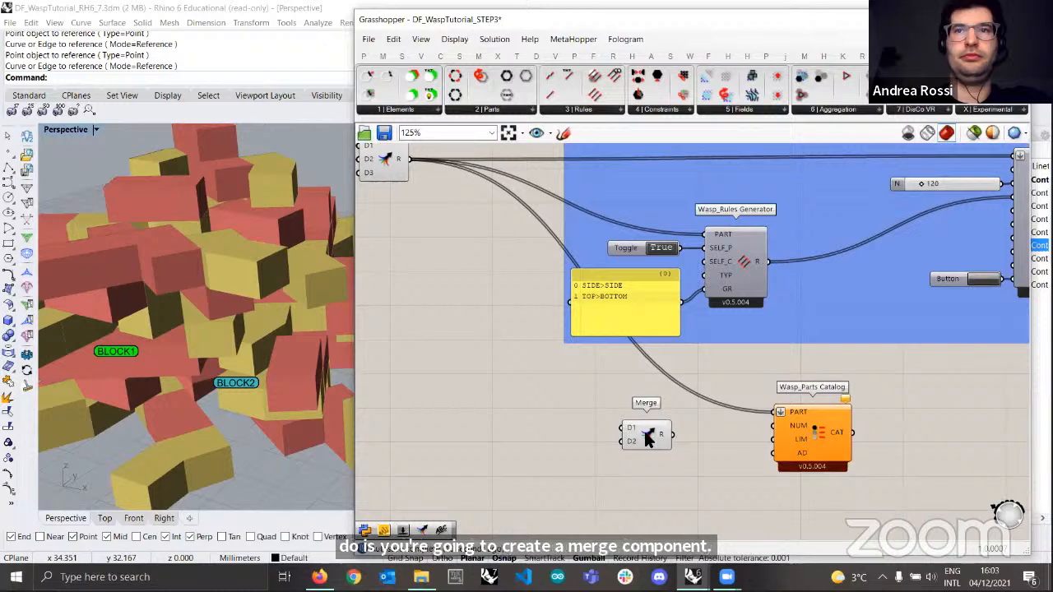
drag(645, 431, 653, 425)
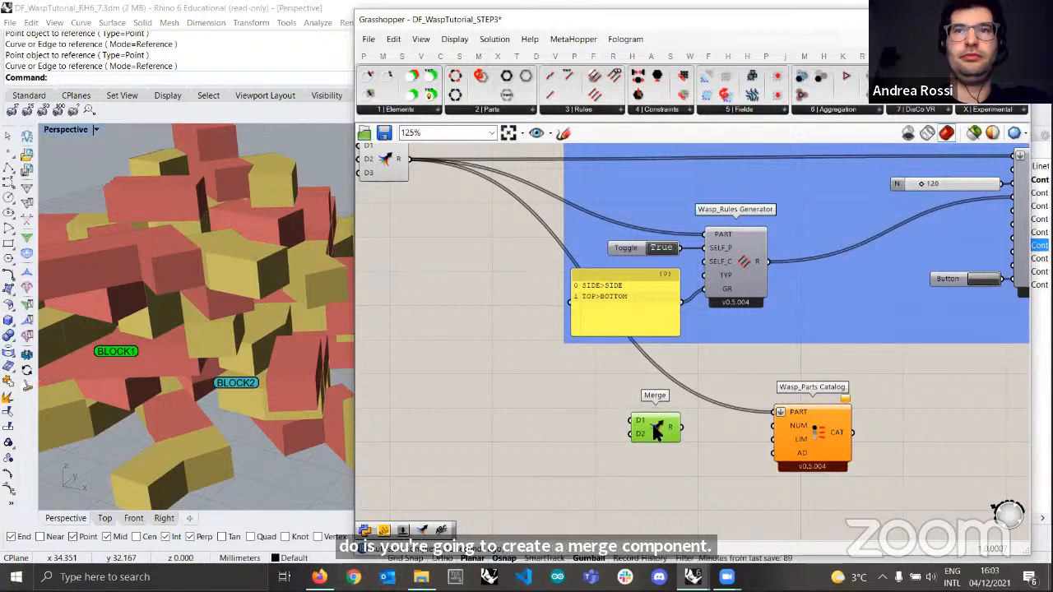
- Add two number sliders set to 20 and 80 and connect them to the new Merge's D1 and D2 inputs
double_click(557, 441)
text(20)
key(Return)
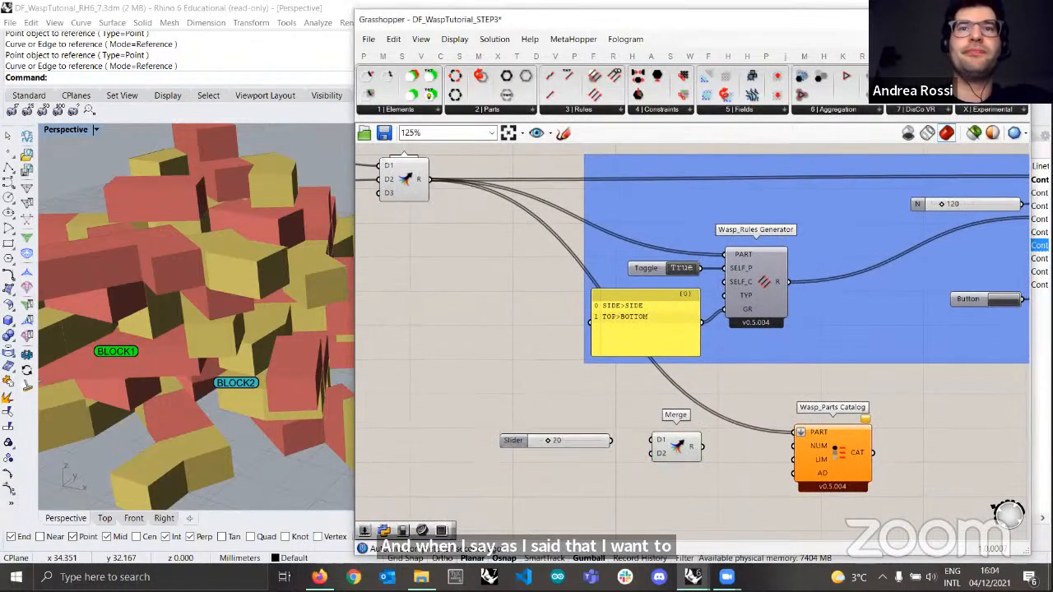
drag(579, 434, 654, 440)
double_click(544, 463)
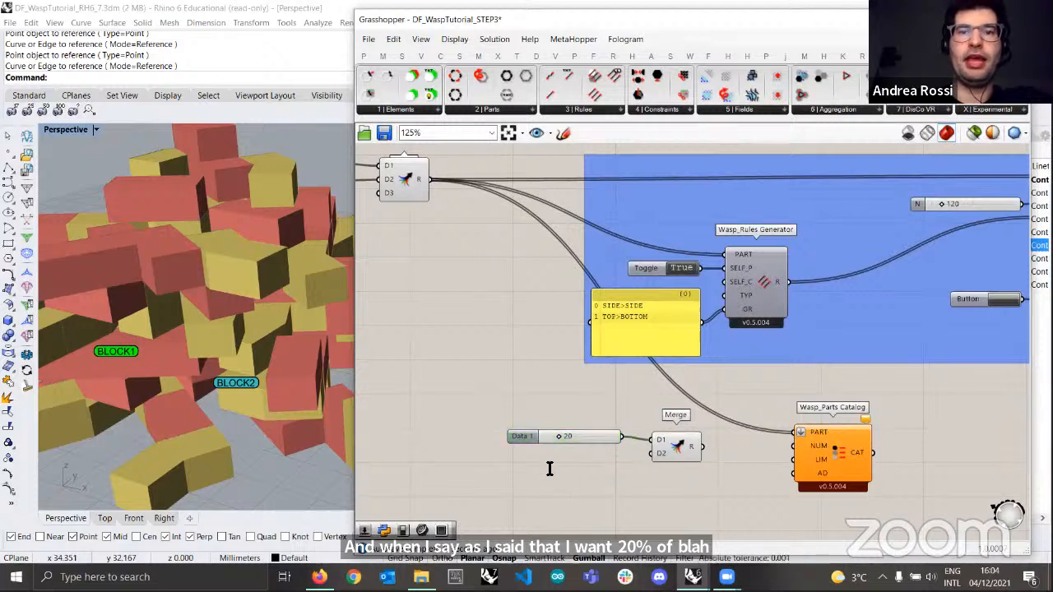
text(80)
key(Return)
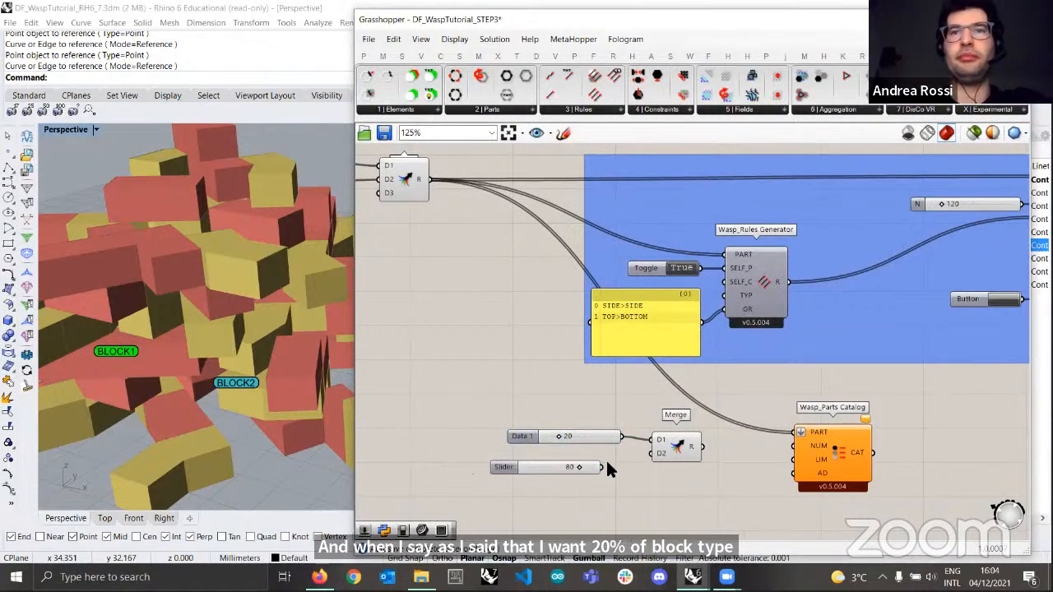
drag(603, 468, 656, 454)
drag(545, 462, 570, 459)
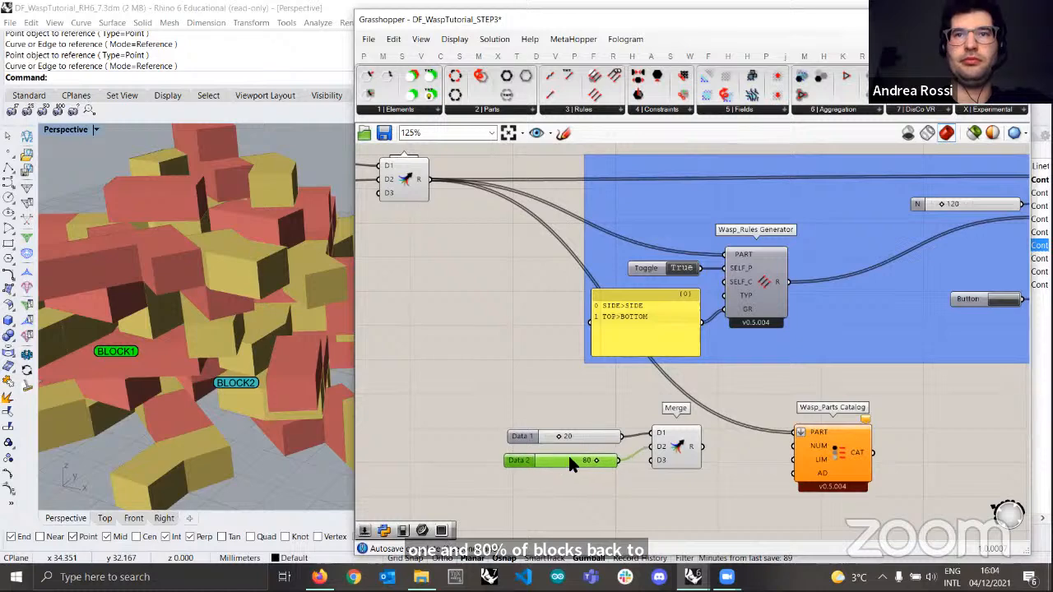
- Remove the unused D3 input from the new Merge and connect its result to the Parts Catalog's NUM input
scroll(679, 448, up, 3)
click(681, 454)
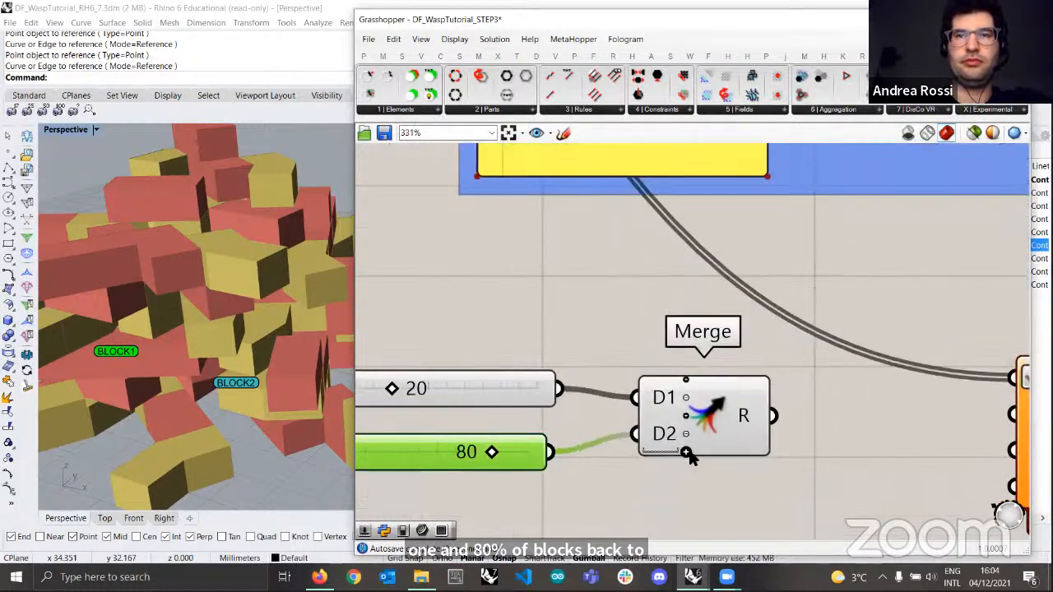
scroll(697, 448, down, 2)
drag(696, 440, 692, 440)
click(584, 416)
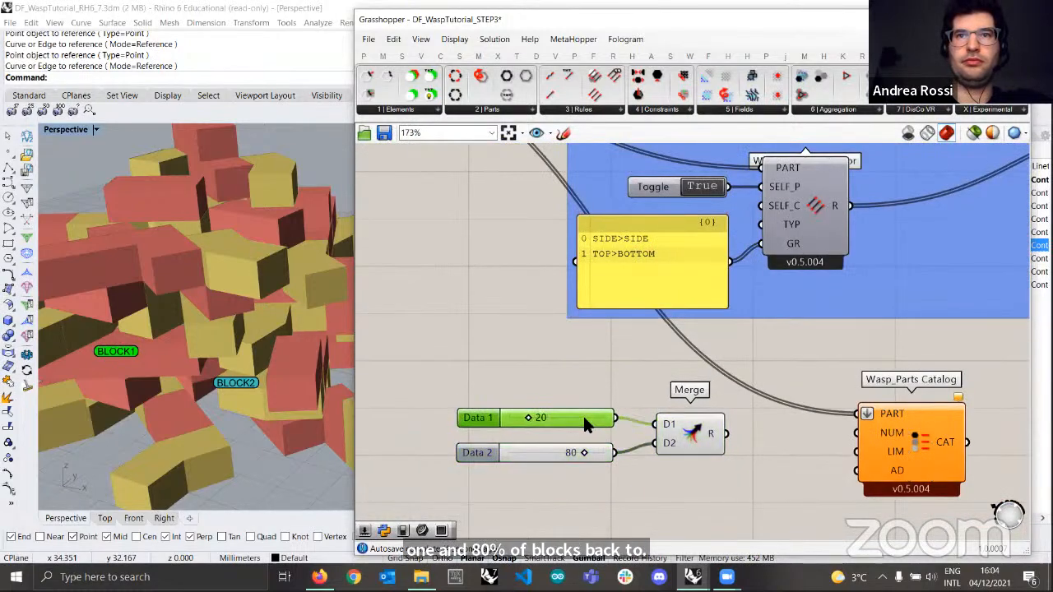
drag(692, 433, 687, 434)
mouse_move(712, 442)
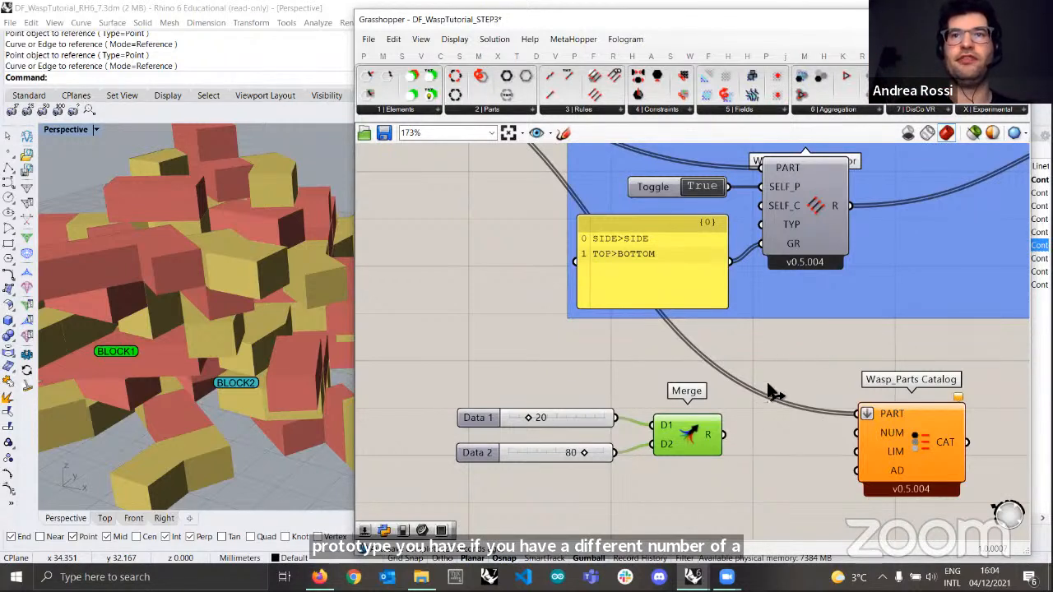
drag(724, 435, 878, 433)
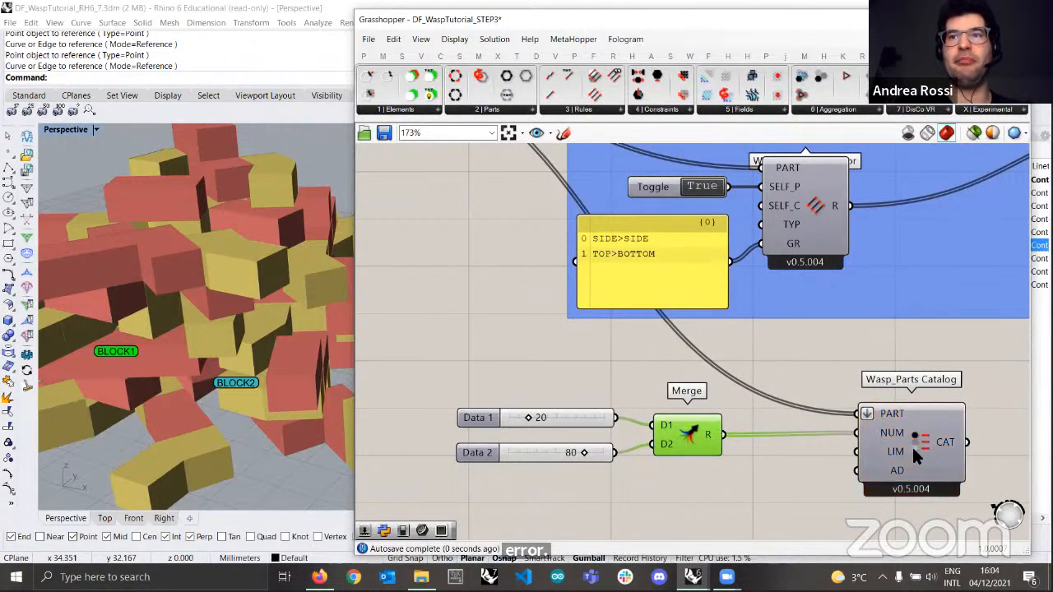
- Check the catalog output and connect it to the CAT input of the stochastic aggregation
mouse_move(946, 443)
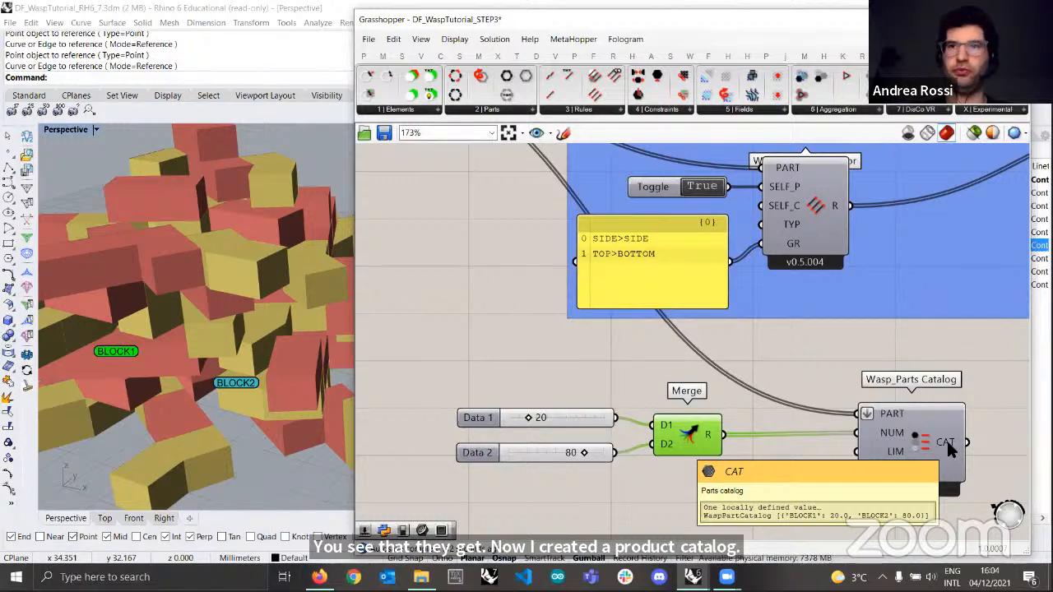
scroll(811, 461, down, 2)
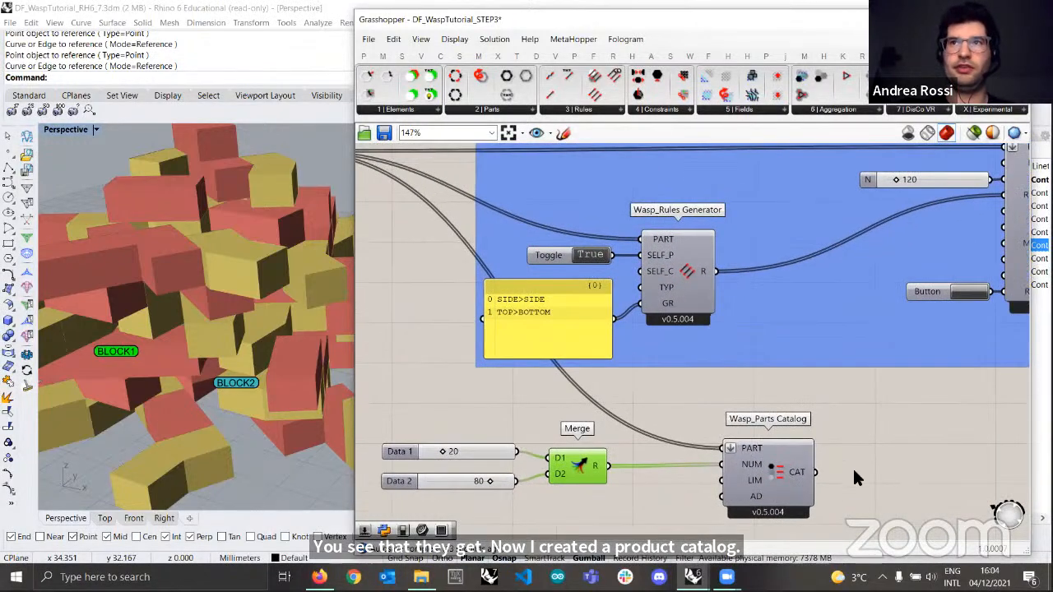
scroll(852, 466, down, 3)
scroll(768, 476, up, 1)
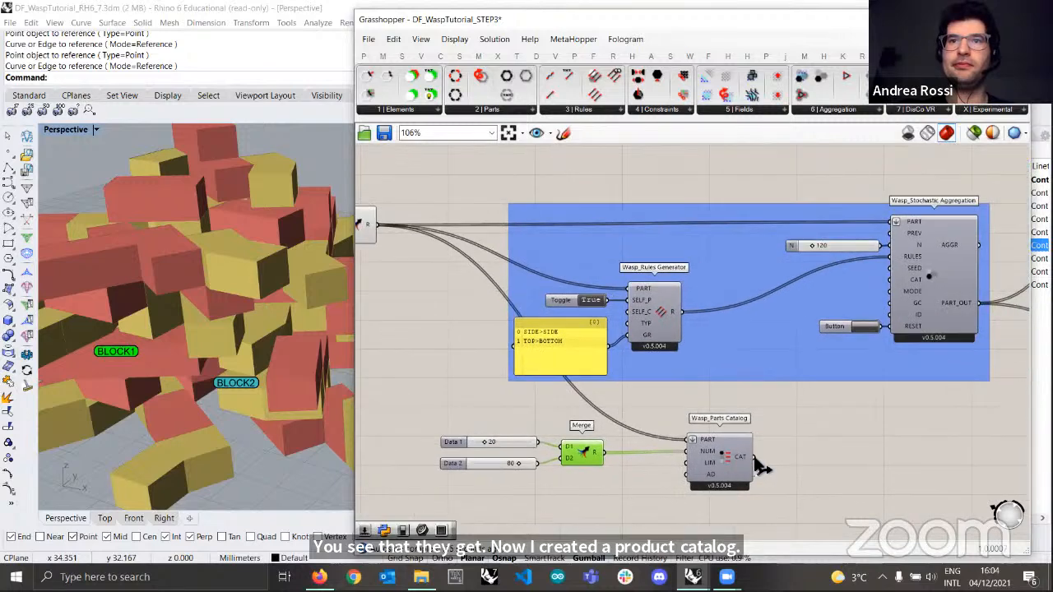
drag(752, 457, 913, 249)
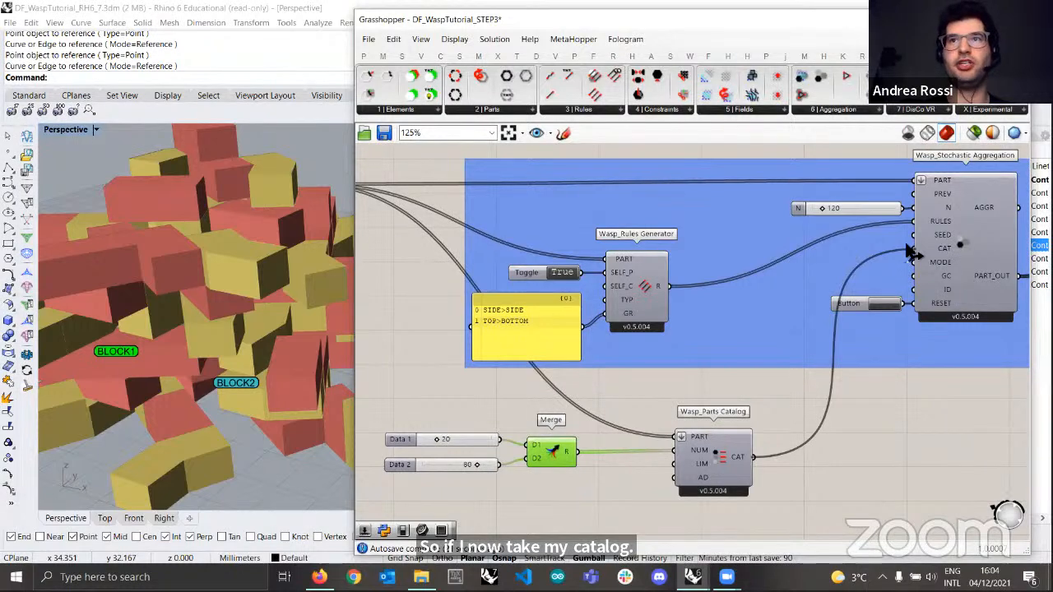
- Reset the stochastic aggregation to apply the parts catalog and inspect the mix of red and yellow parts
scroll(900, 366, down, 1)
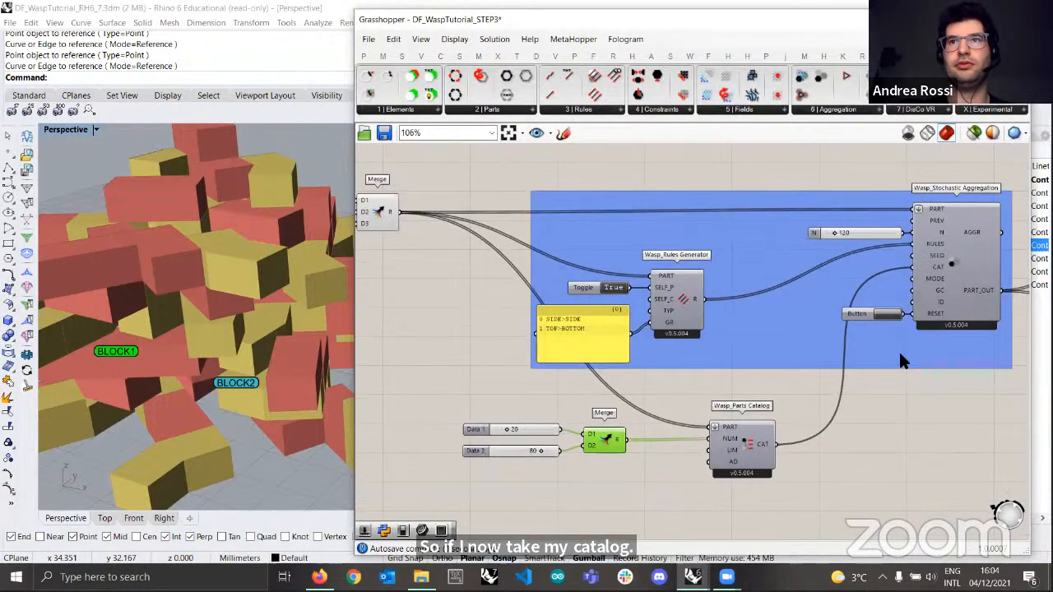
scroll(898, 352, down, 1)
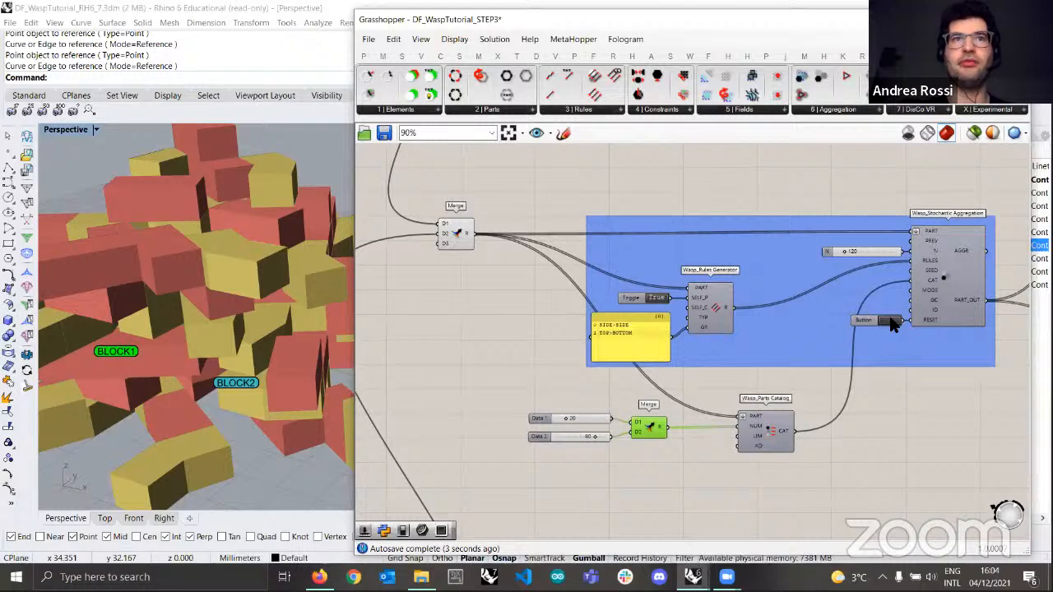
right_drag(234, 322, 212, 330)
scroll(258, 368, down, 5)
right_drag(225, 403, 313, 379)
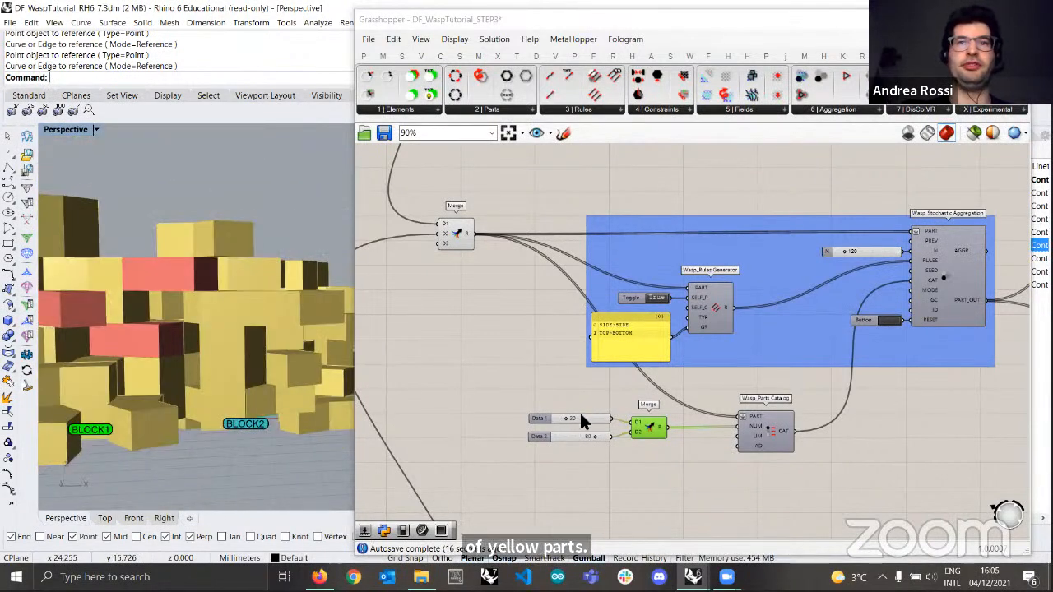
- Swap the part amounts by setting the Data 1 slider to 80 and the Data 2 slider to 20
scroll(594, 414, up, 1)
scroll(598, 422, up, 2)
double_click(594, 415)
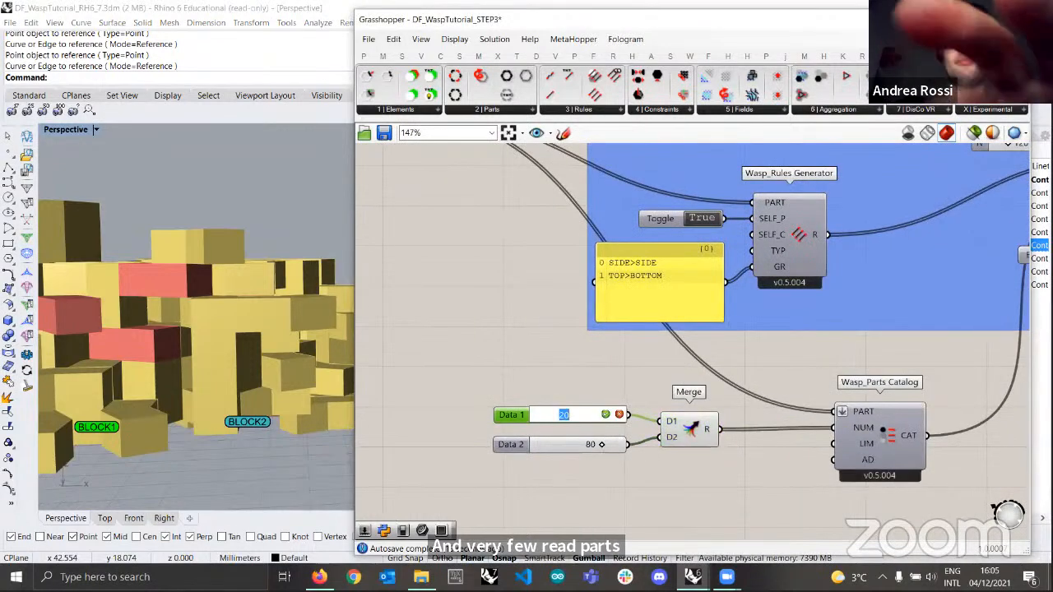
text(80)
key(Return)
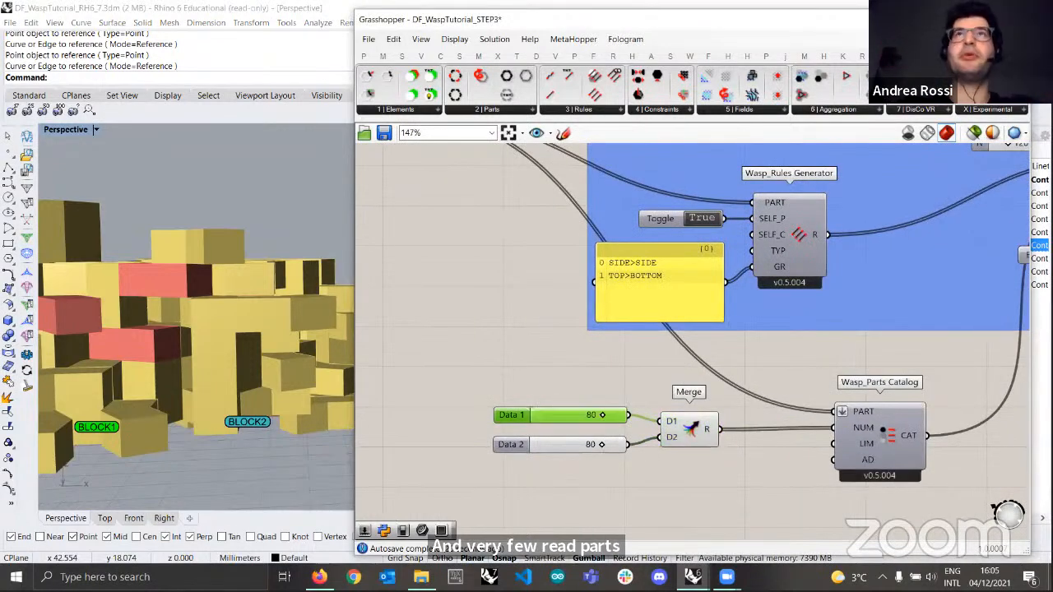
double_click(565, 445)
text(20)
key(Return)
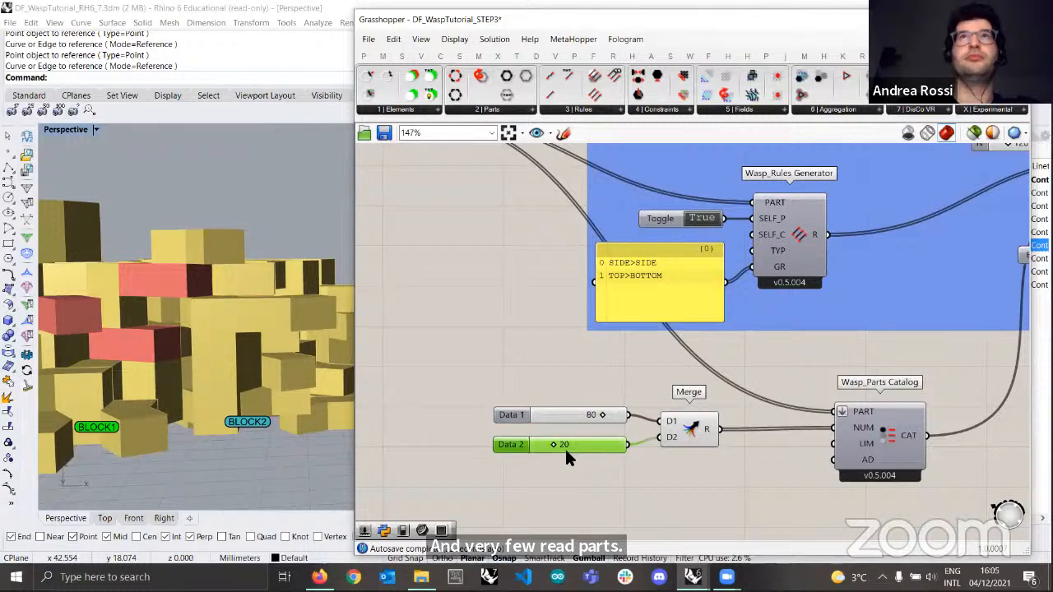
- Reset the aggregation with the swapped amounts and inspect the red and yellow part distribution from several angles
scroll(614, 409, down, 2)
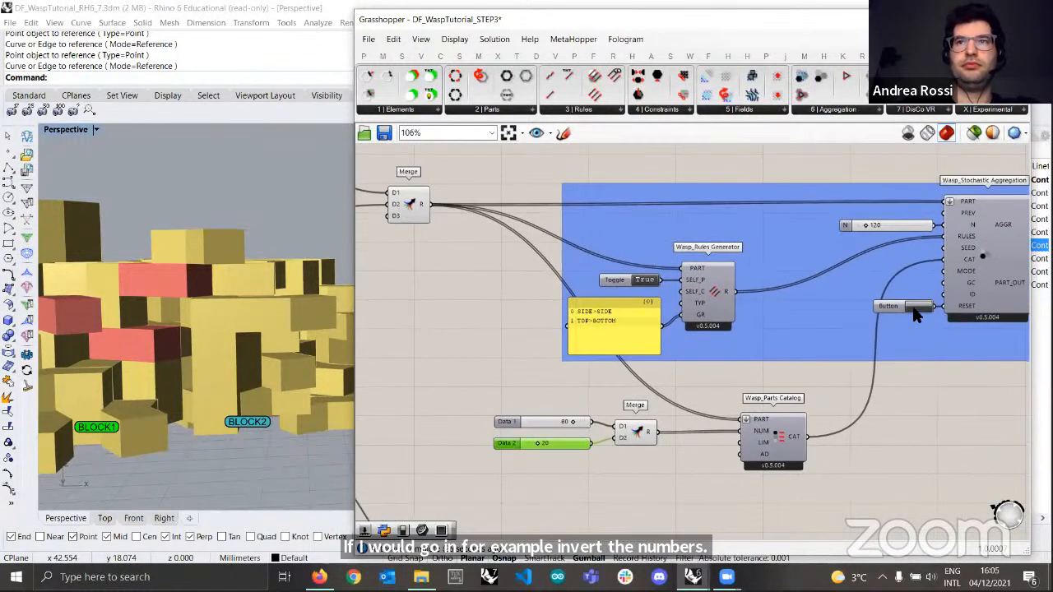
scroll(271, 370, down, 3)
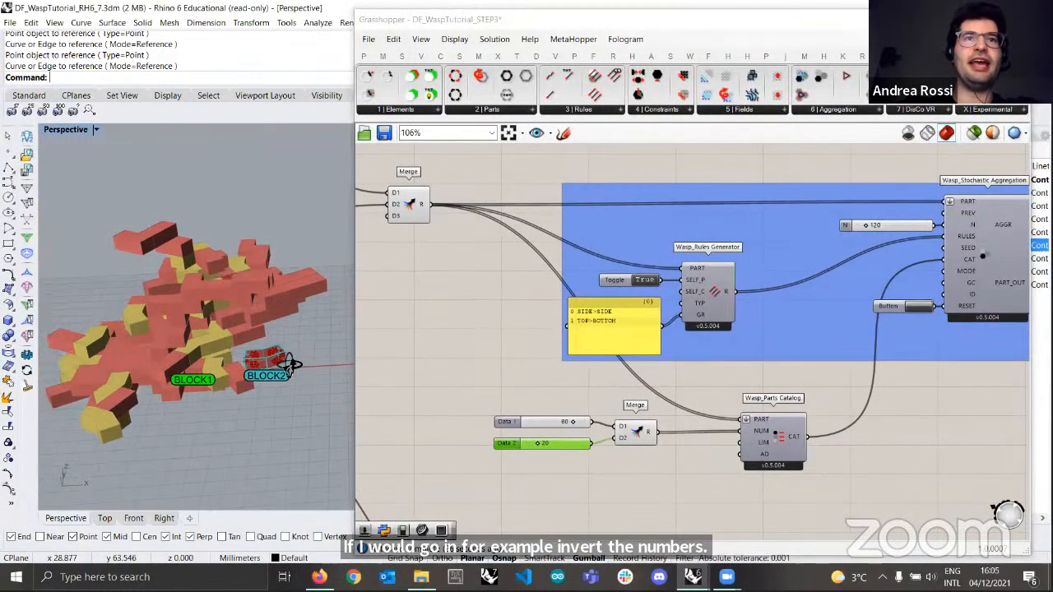
right_drag(280, 356, 283, 289)
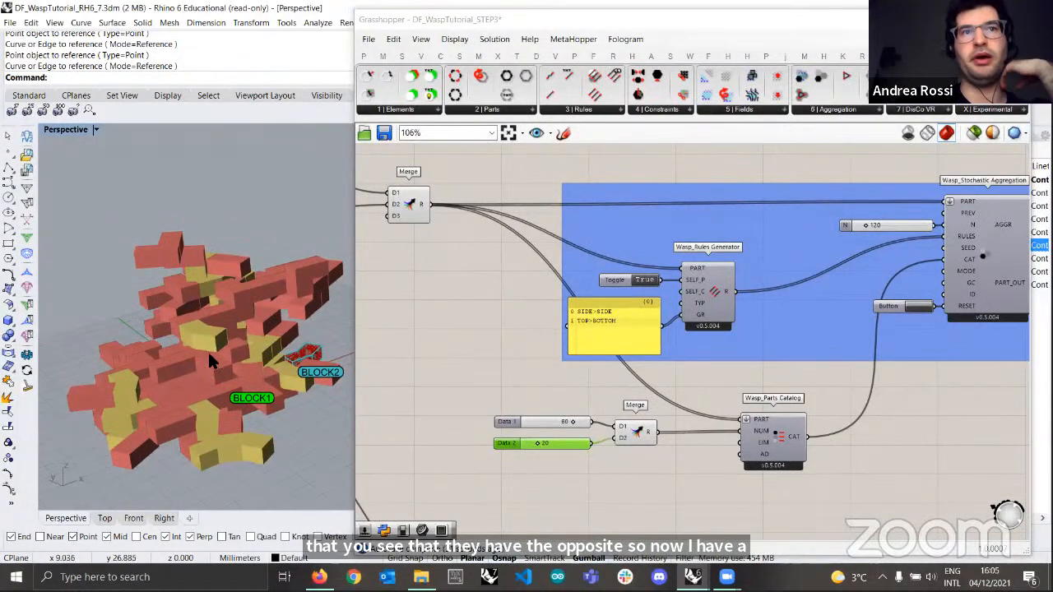
right_drag(196, 450, 247, 321)
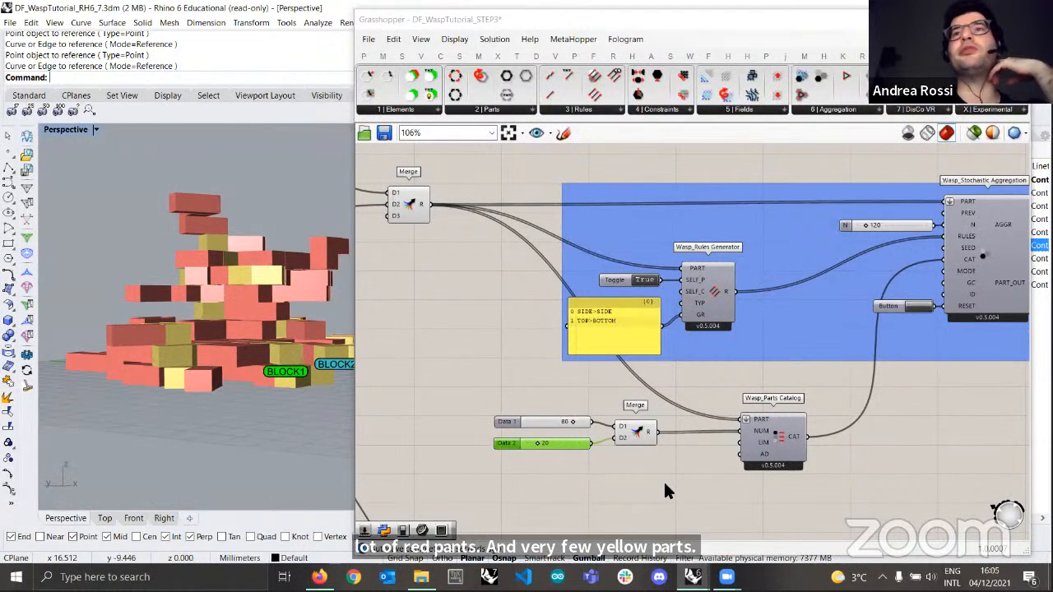
scroll(627, 489, up, 2)
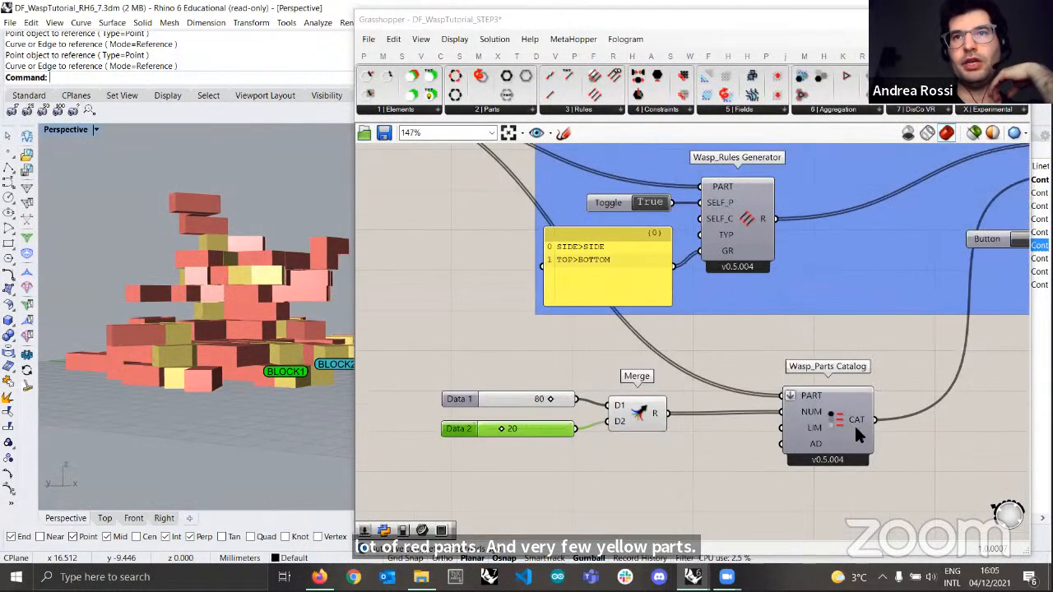
mouse_move(815, 433)
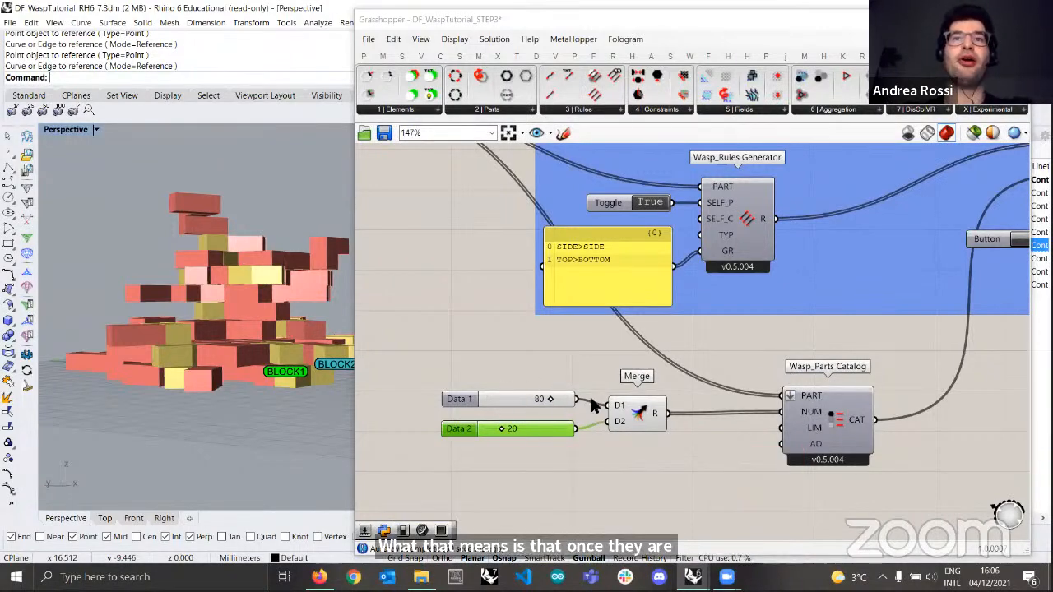
- Add a Boolean Toggle, connect it to the Parts Catalog's LIM input and set it to True
scroll(589, 394, down, 2)
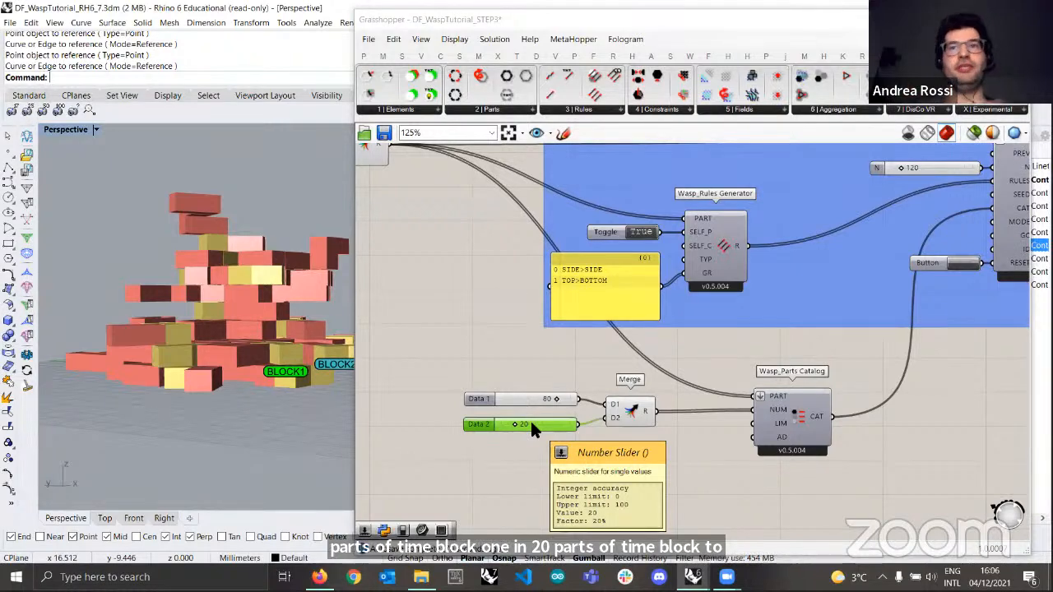
scroll(609, 461, up, 2)
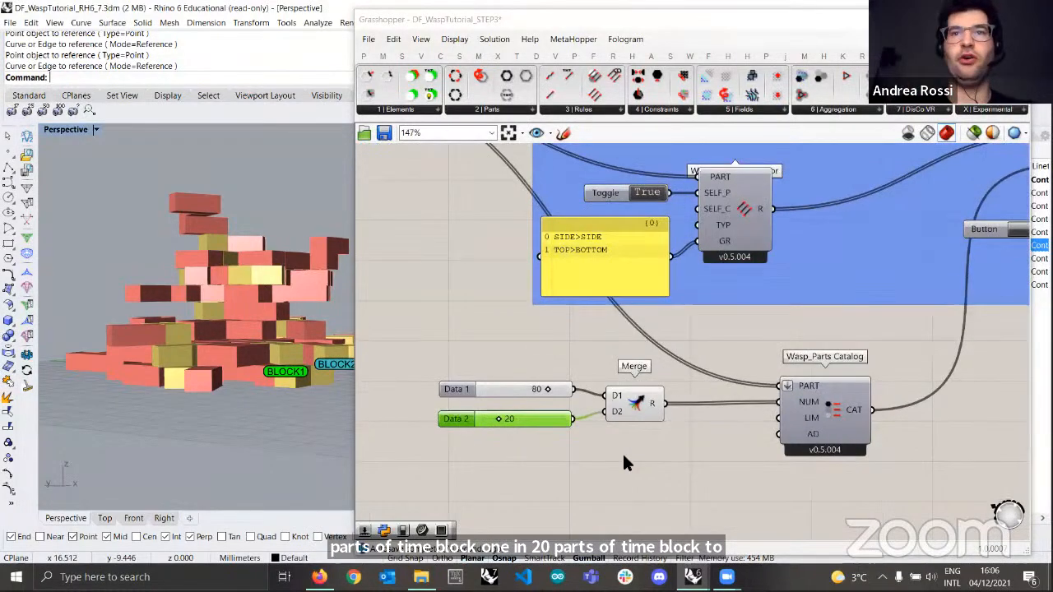
double_click(625, 449)
text(toggle)
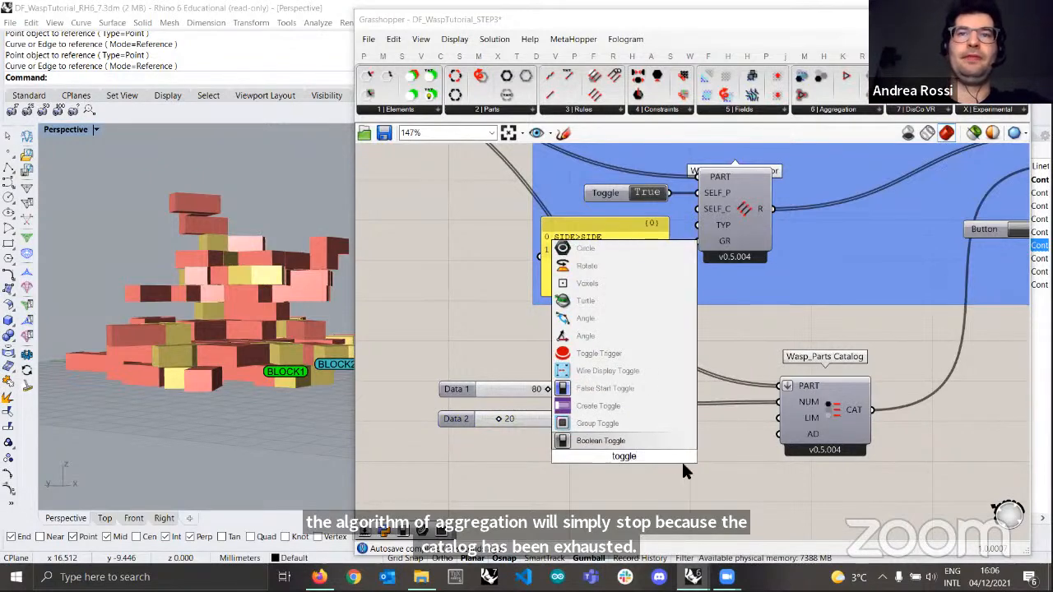
key(Return)
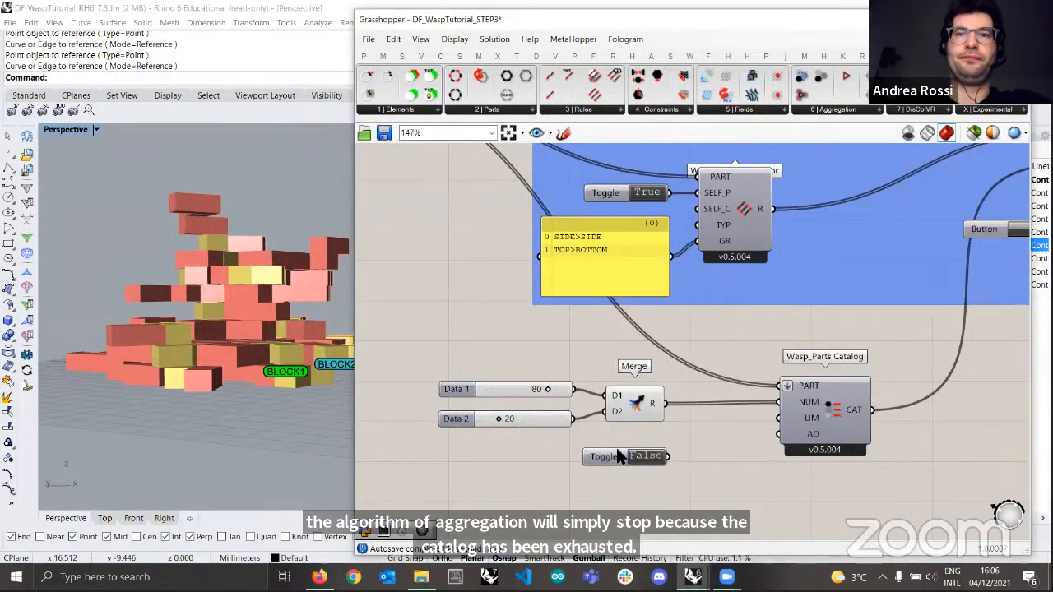
drag(620, 462, 797, 426)
double_click(642, 445)
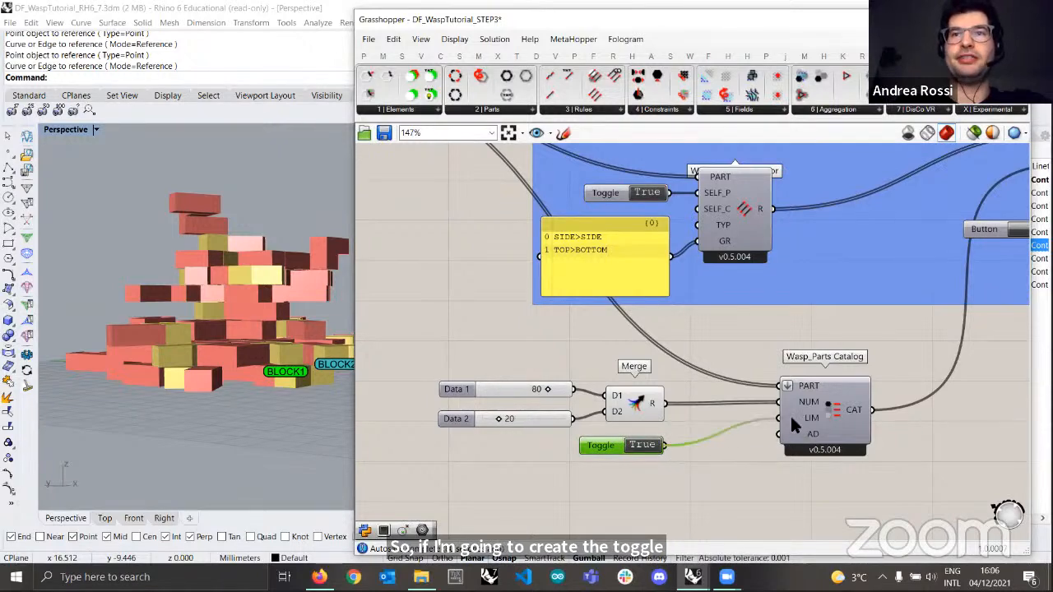
- Reset the stochastic aggregation with the limited catalog and check the warning on the aggregation component
scroll(747, 492, down, 2)
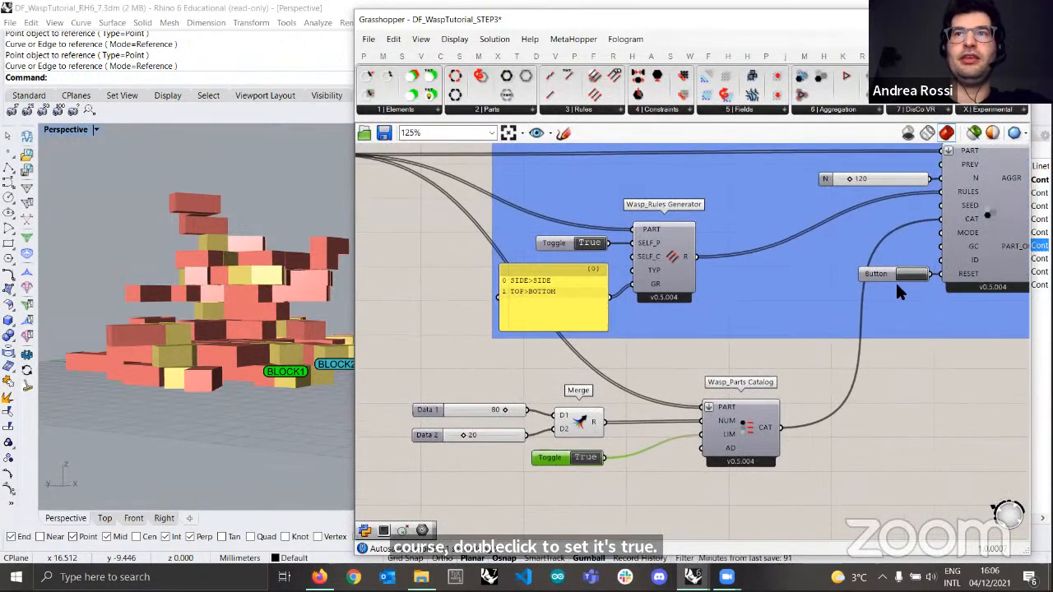
click(914, 280)
scroll(282, 353, down, 4)
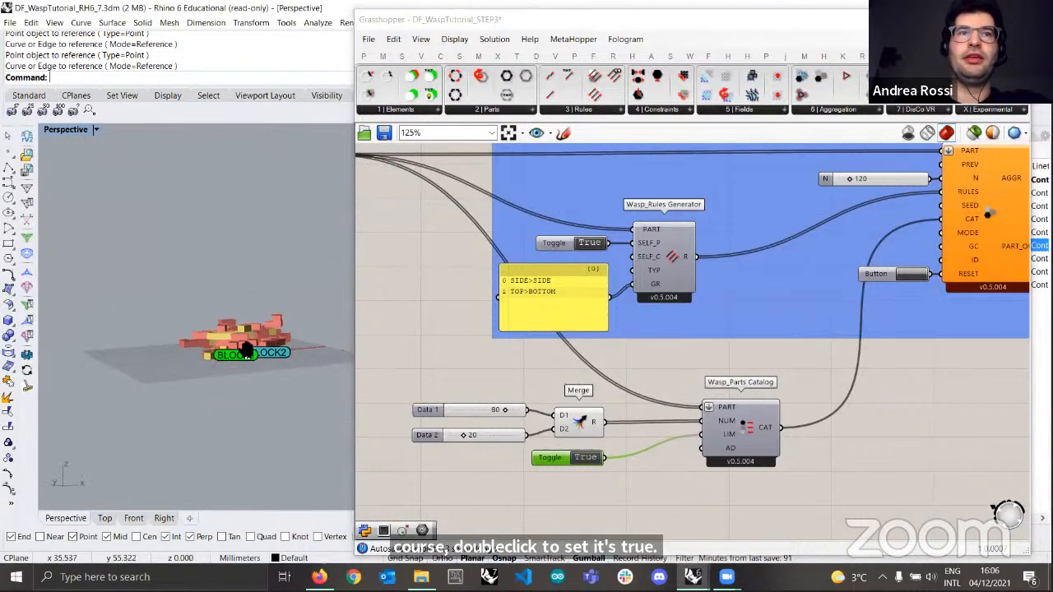
right_drag(748, 334, 662, 376)
right_drag(955, 188, 926, 224)
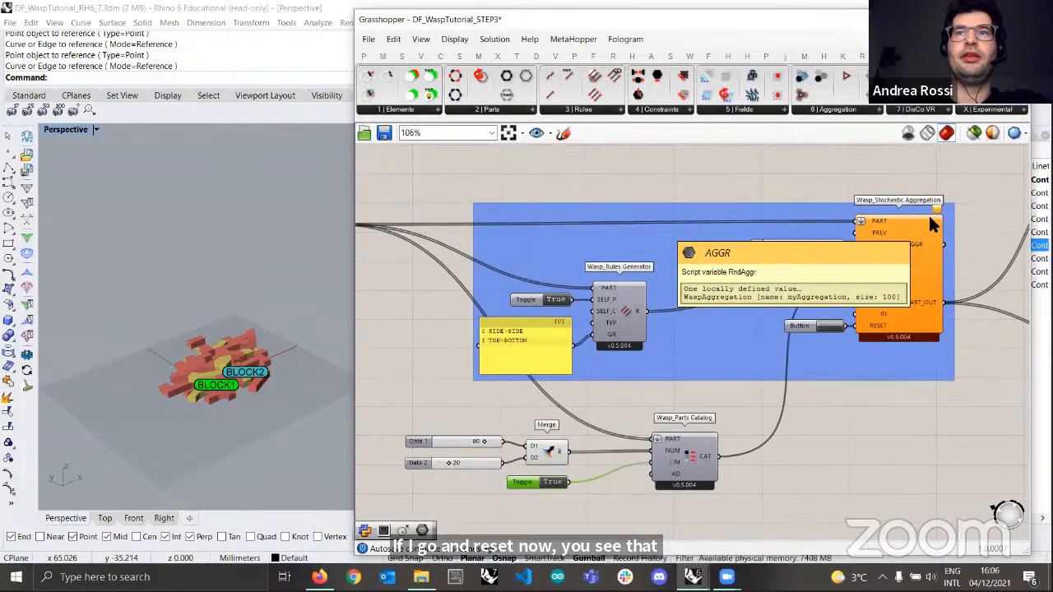
mouse_move(942, 214)
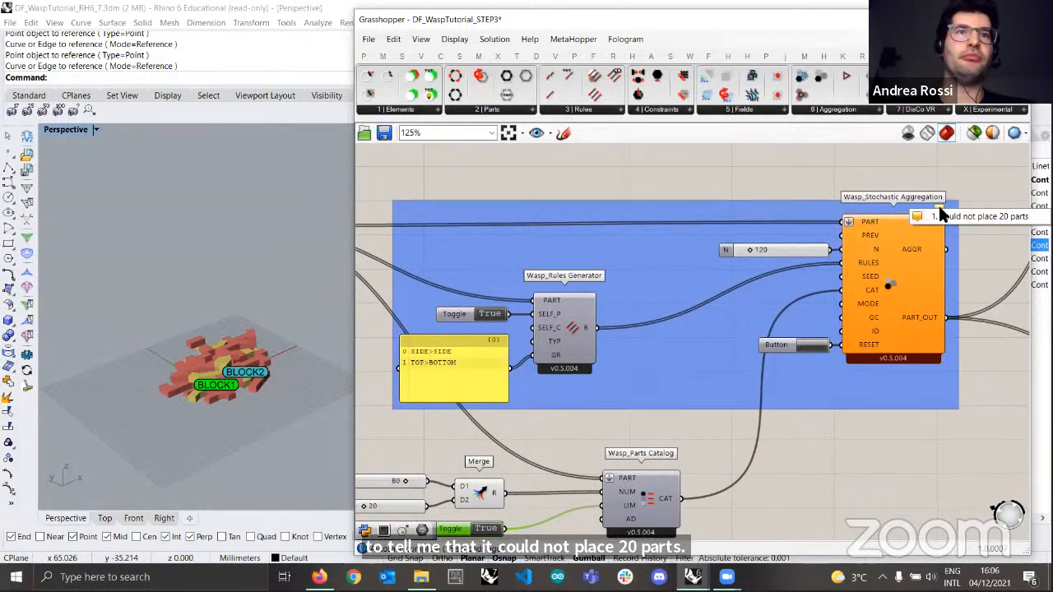
scroll(720, 345, down, 4)
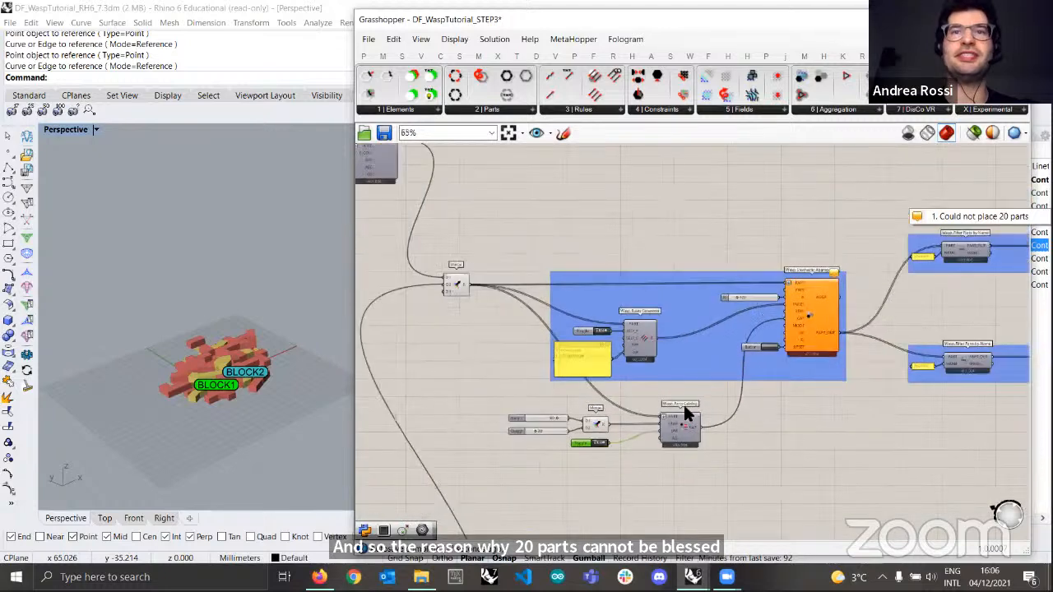
scroll(597, 425, up, 4)
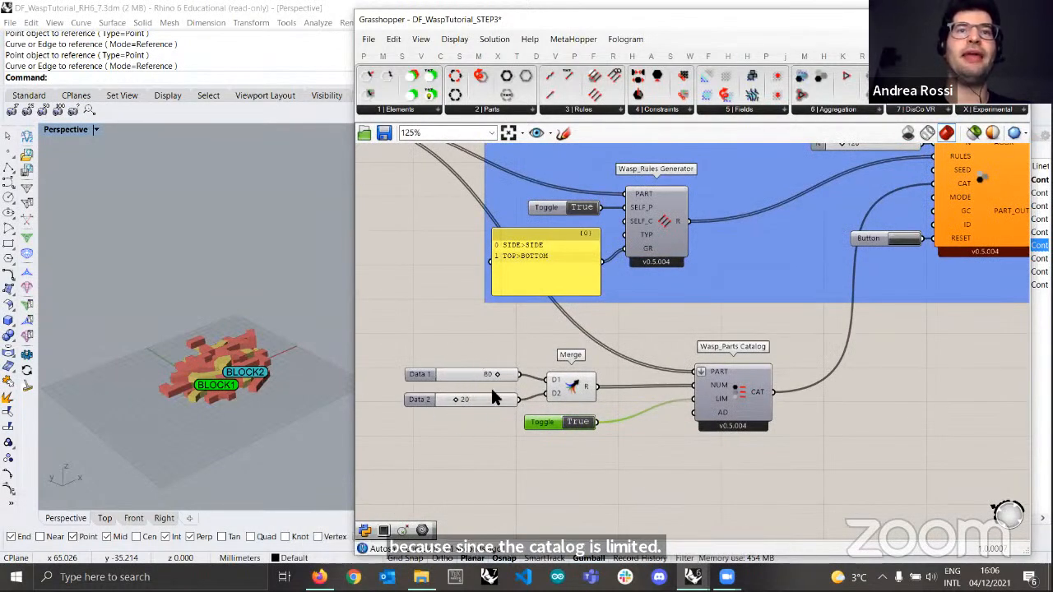
- Set the Data 1 slider to 10 and reset the stochastic aggregation
scroll(472, 402, up, 2)
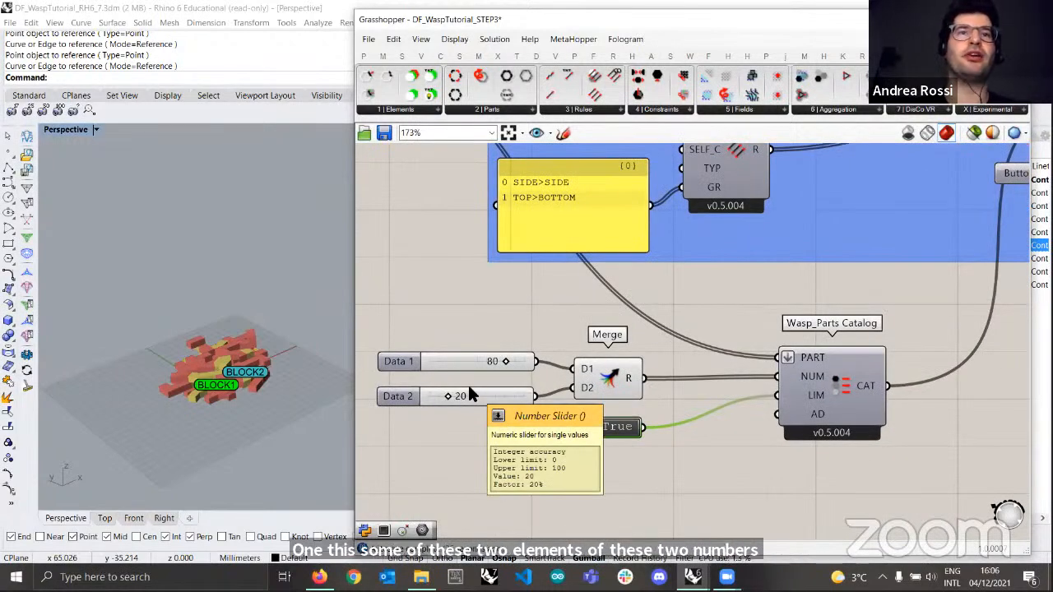
double_click(476, 360)
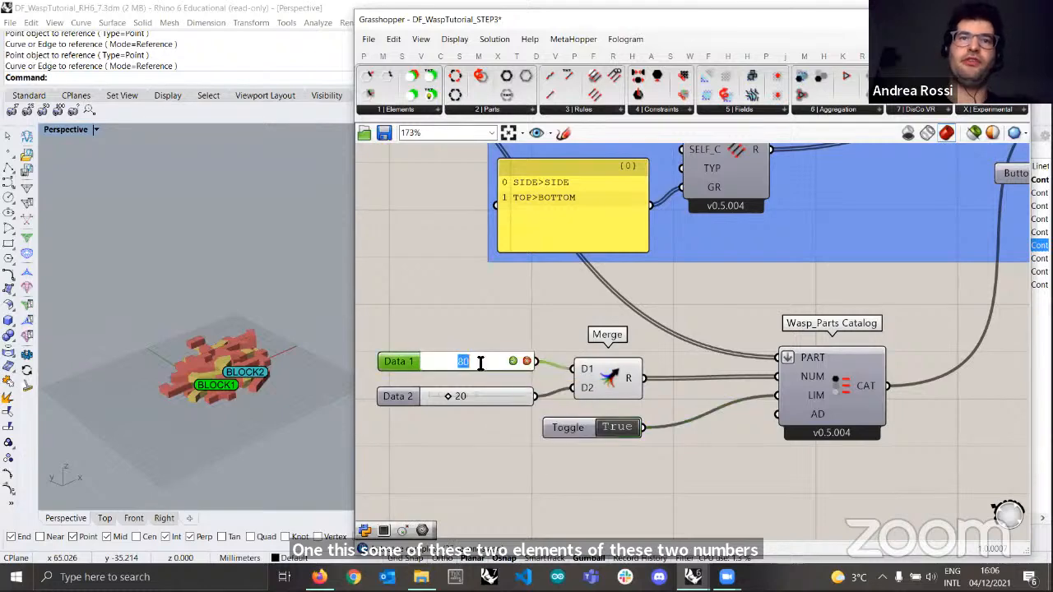
text(10)
key(Return)
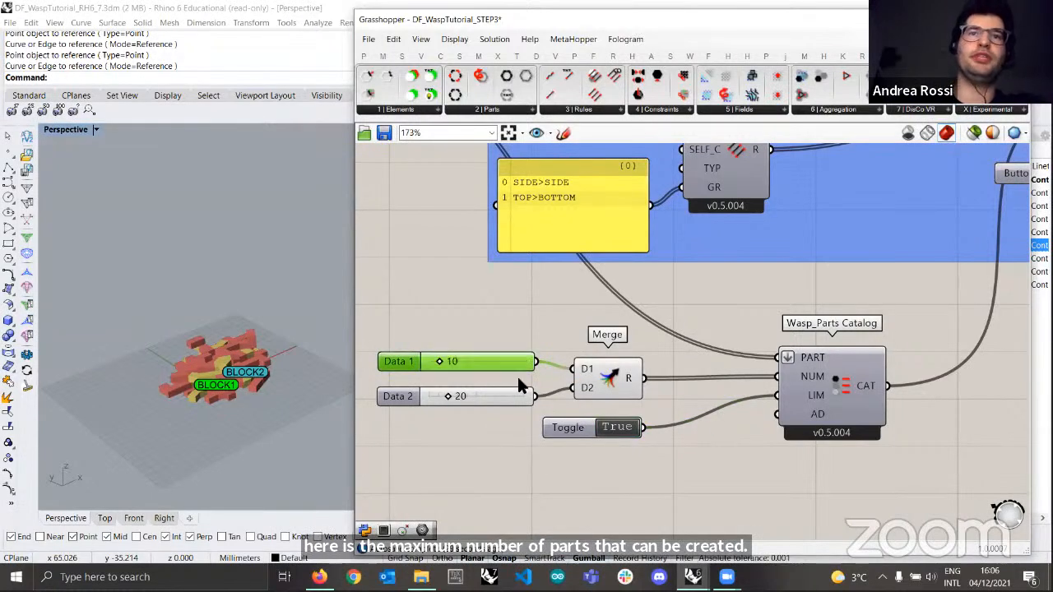
scroll(535, 391, down, 2)
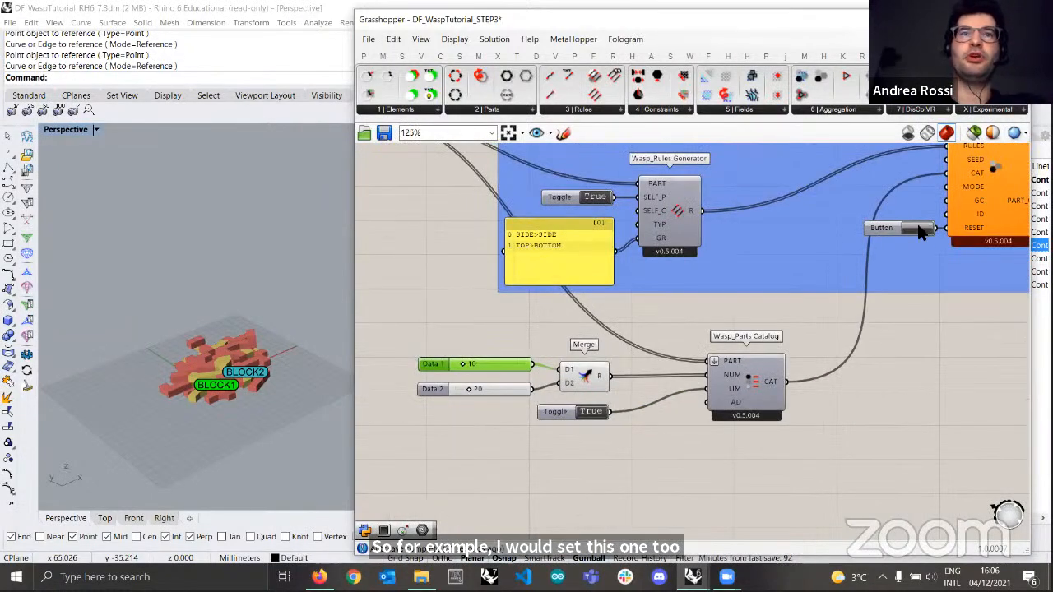
click(918, 230)
- Check the aggregation component's warning and examine the limited red and yellow blocks up close in the Perspective viewport
right_drag(896, 348, 759, 431)
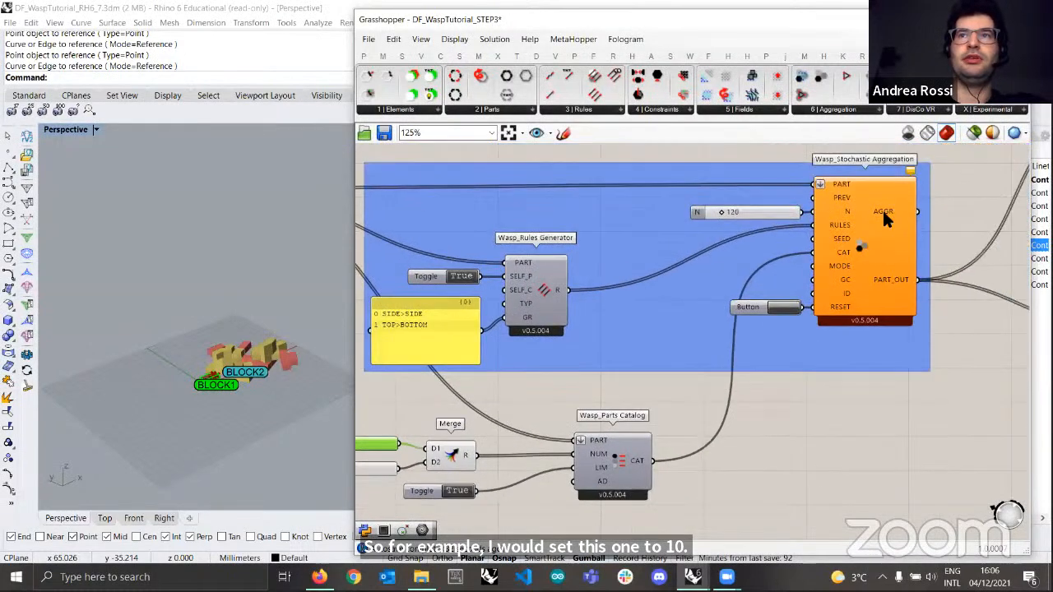
scroll(759, 430, down, 1)
mouse_move(883, 214)
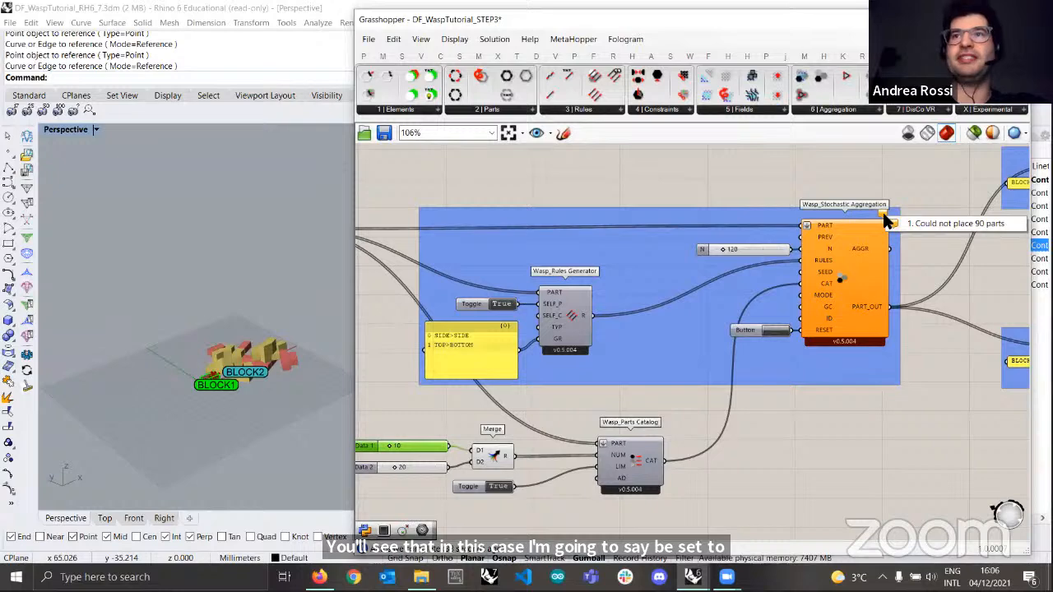
scroll(253, 364, up, 6)
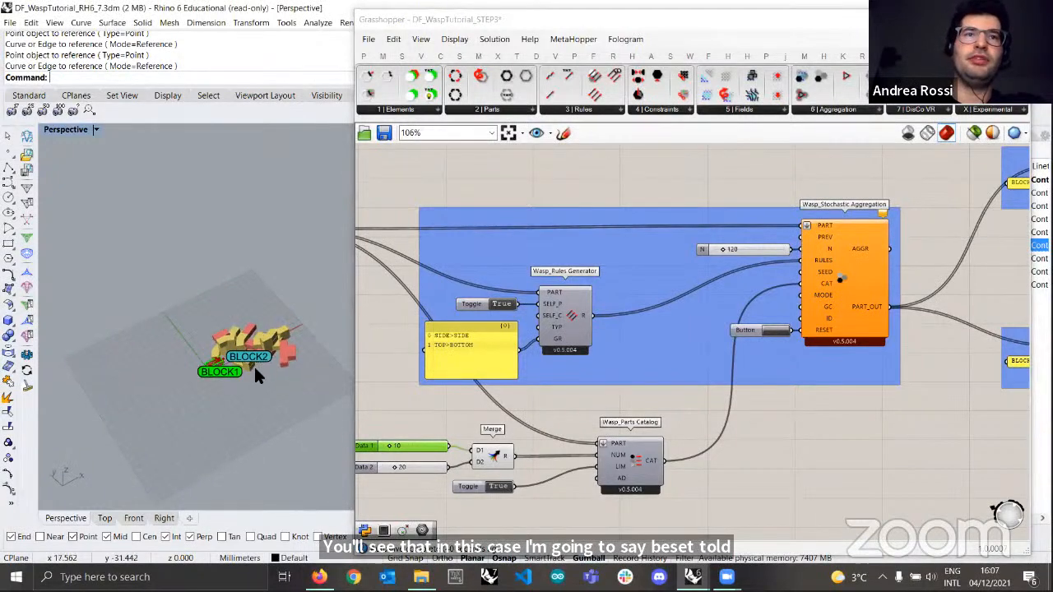
scroll(222, 325, up, 5)
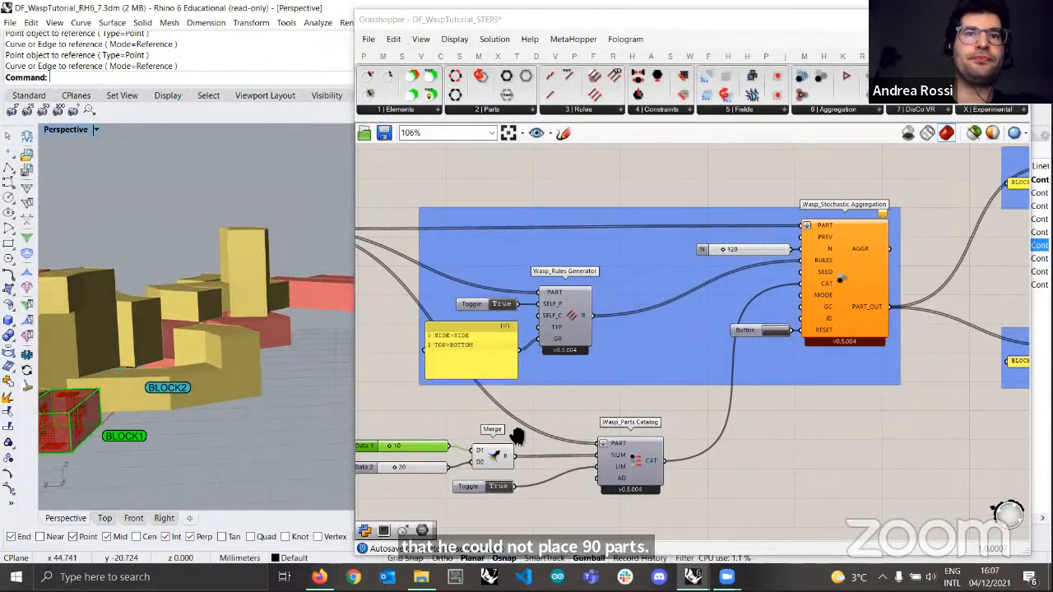
scroll(520, 419, up, 2)
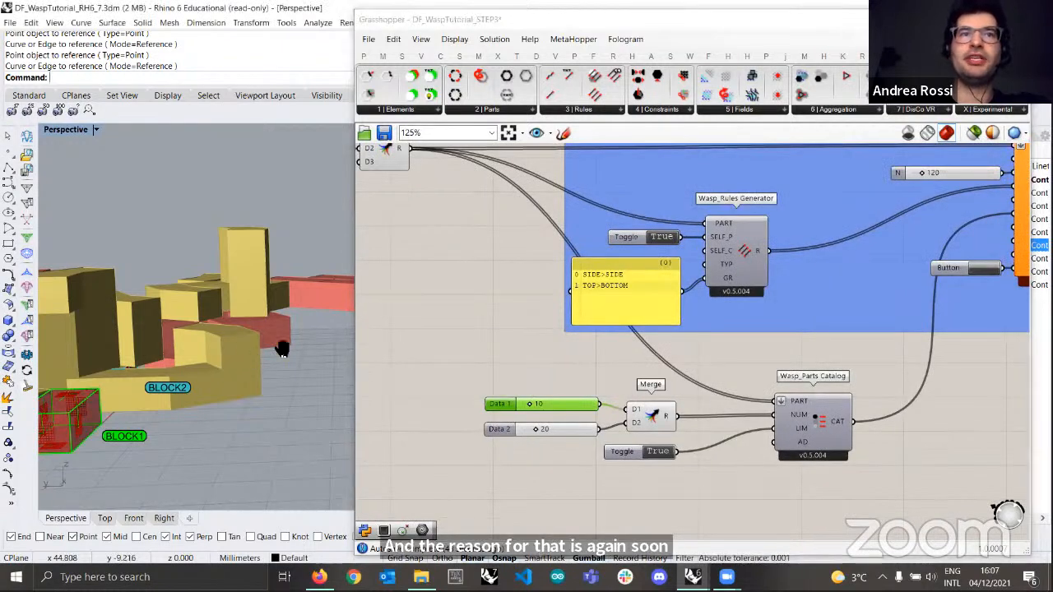
right_drag(283, 354, 238, 377)
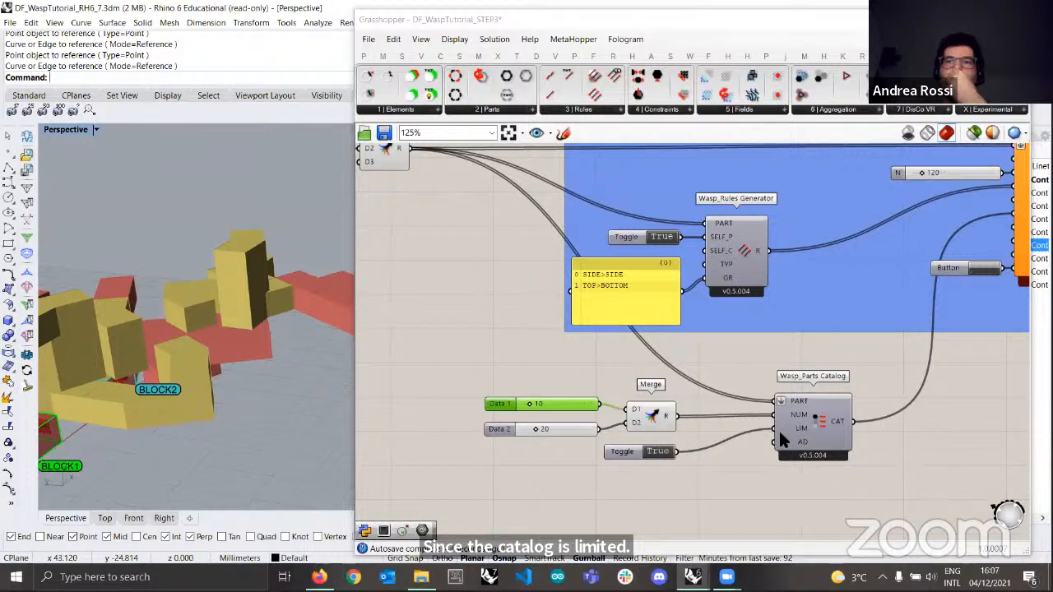
- Set the Data 1 slider to 50 and switch the catalog's LIM toggle to False
double_click(568, 401)
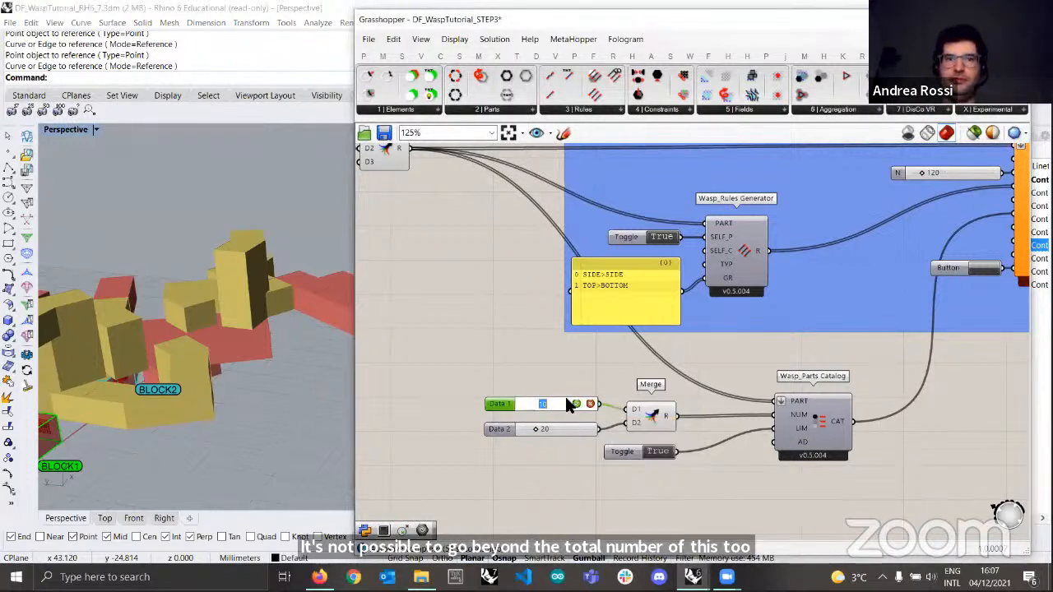
text(50)
key(Return)
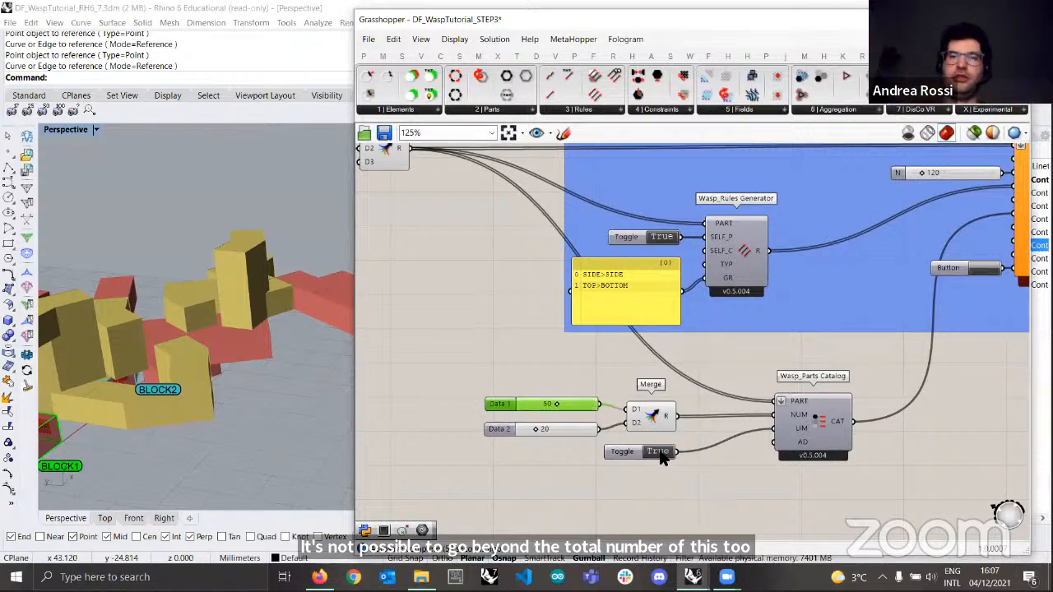
double_click(658, 451)
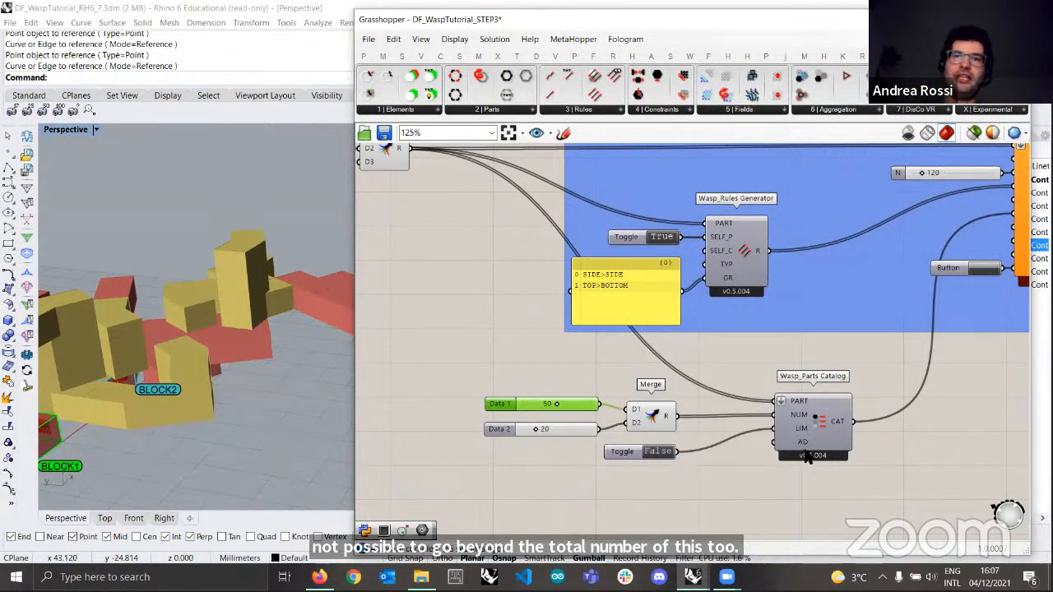
- Reset the aggregation with the unlimited catalog and inspect the whole block structure in the Perspective viewport
scroll(824, 404, down, 3)
scroll(634, 449, up, 3)
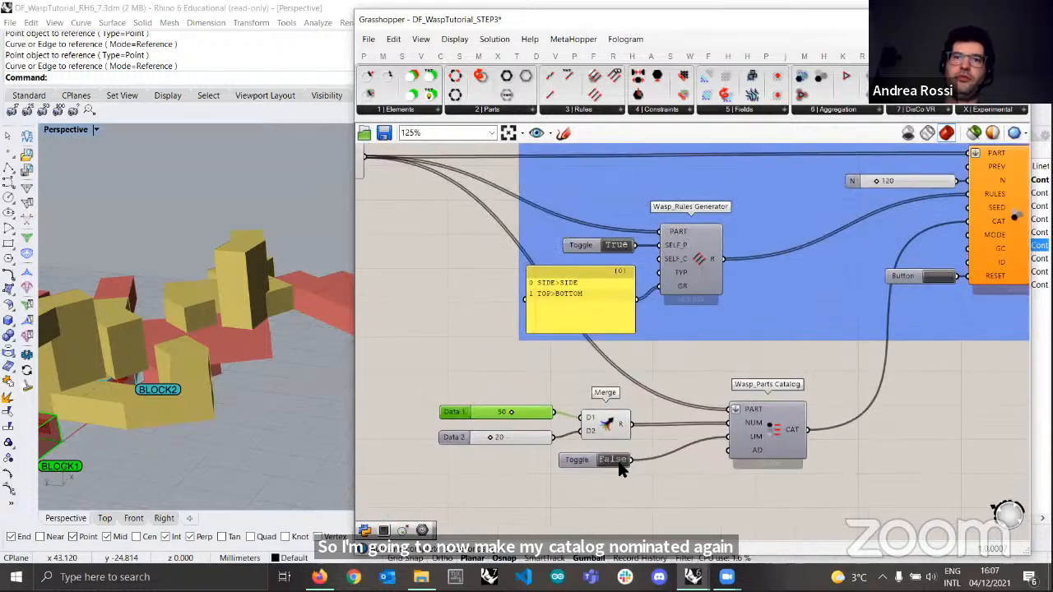
scroll(617, 462, up, 2)
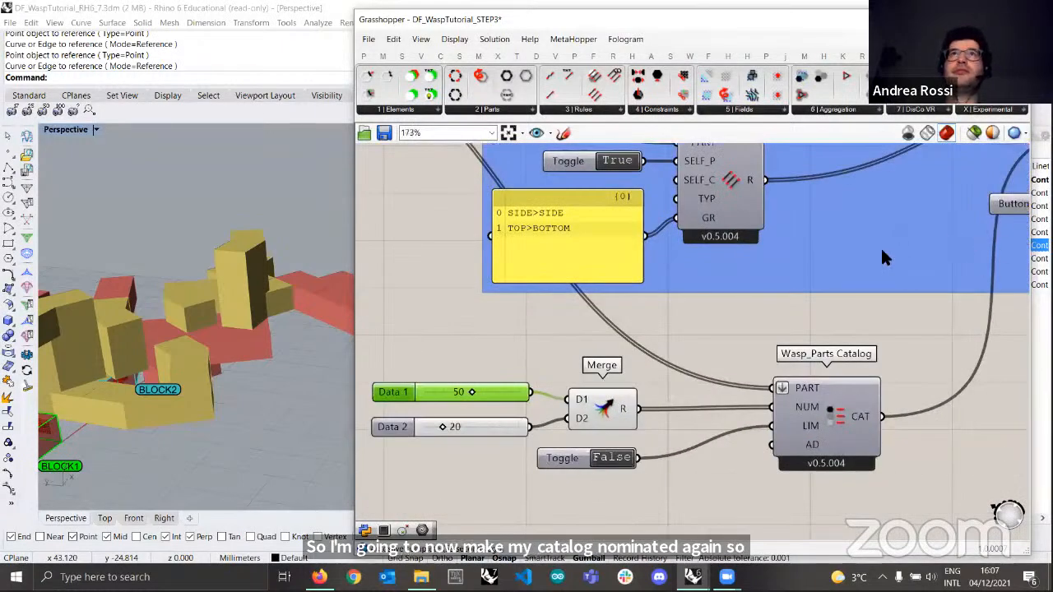
scroll(883, 258, down, 1)
click(975, 227)
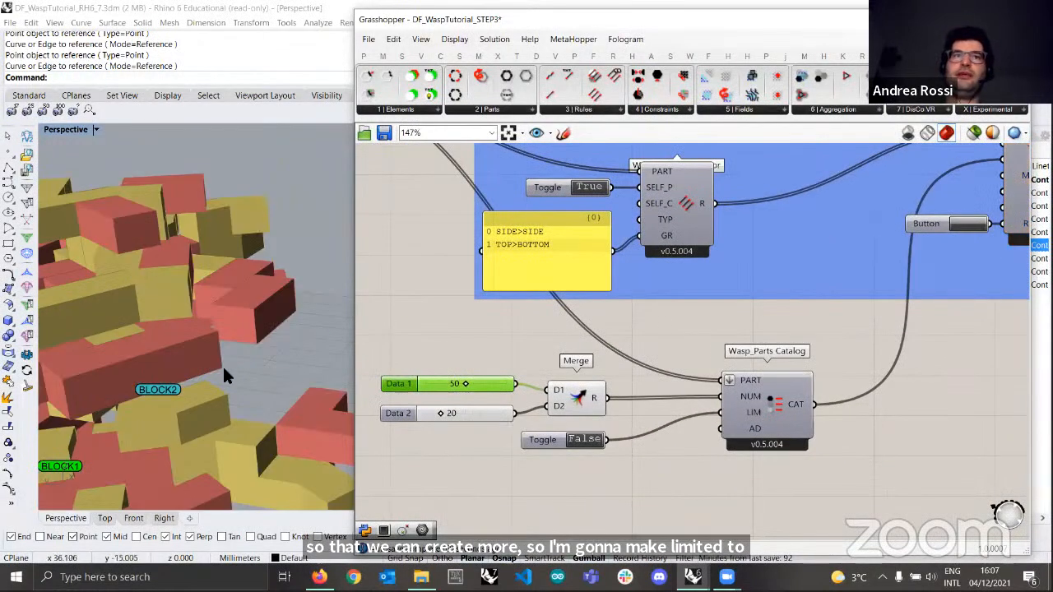
scroll(228, 376, down, 8)
right_drag(228, 374, 246, 345)
- Set the Data 2 slider to 10 and reset the stochastic aggregation to apply the new part proportions
scroll(462, 377, up, 2)
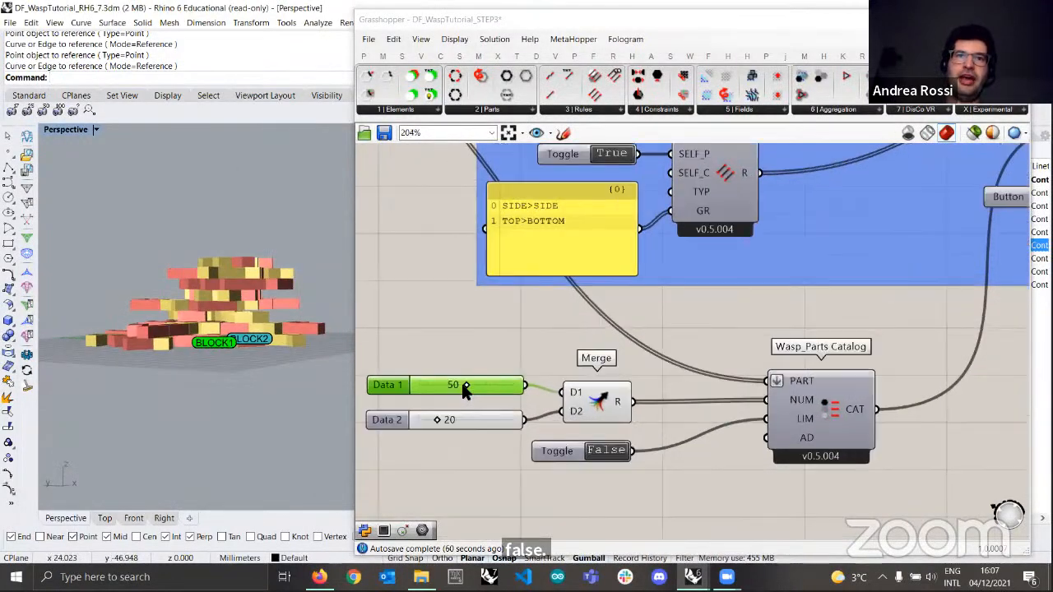
click(455, 424)
text(10)
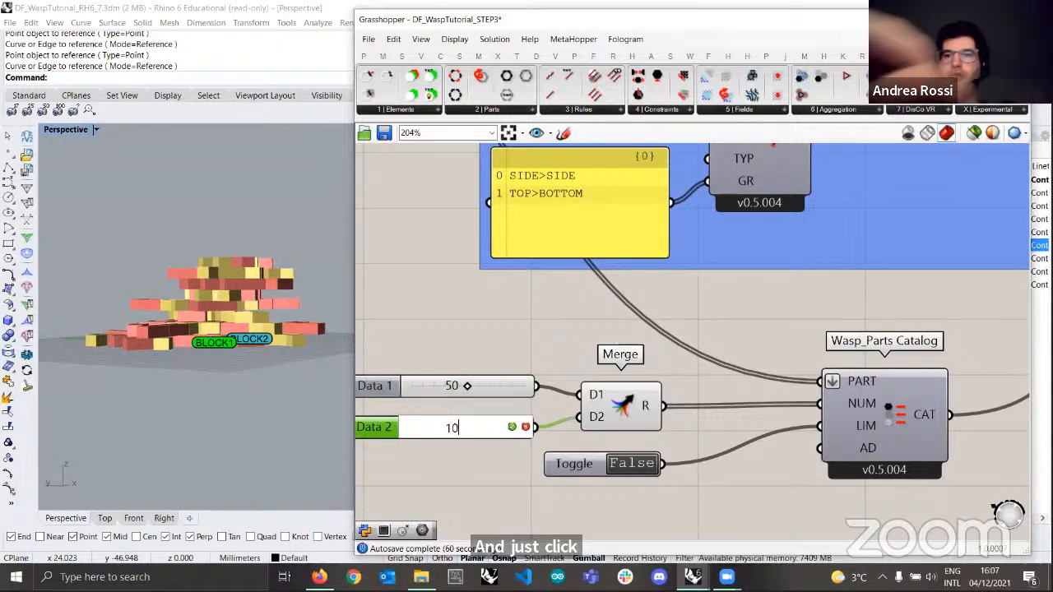
key(Return)
scroll(486, 394, down, 5)
scroll(743, 362, up, 3)
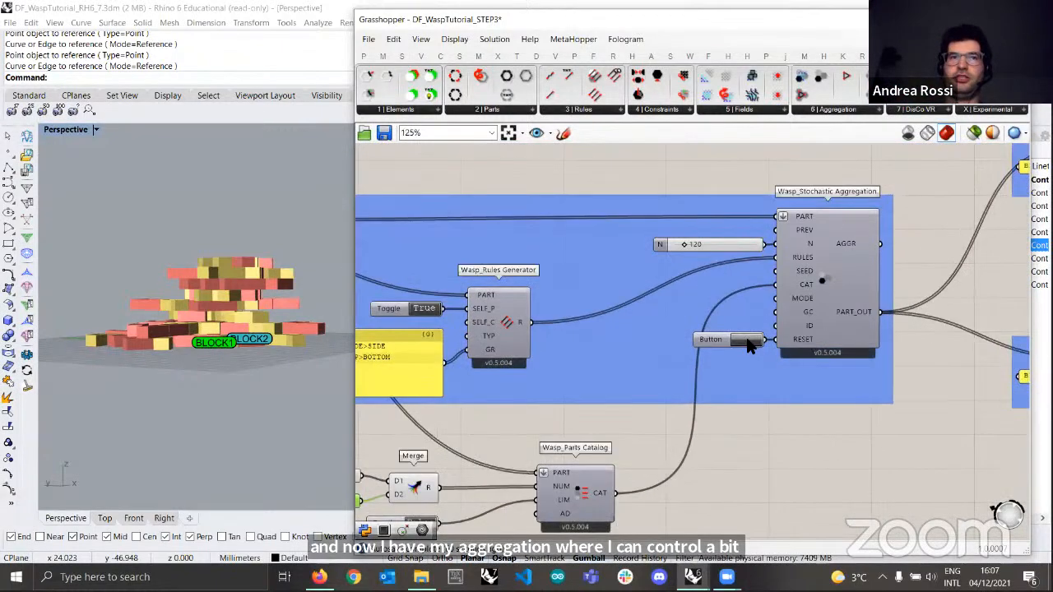
click(747, 341)
- Inspect the red and yellow block mix from above and read the description of the Parts Catalog's AD input
right_drag(258, 365, 227, 416)
right_drag(565, 462, 705, 366)
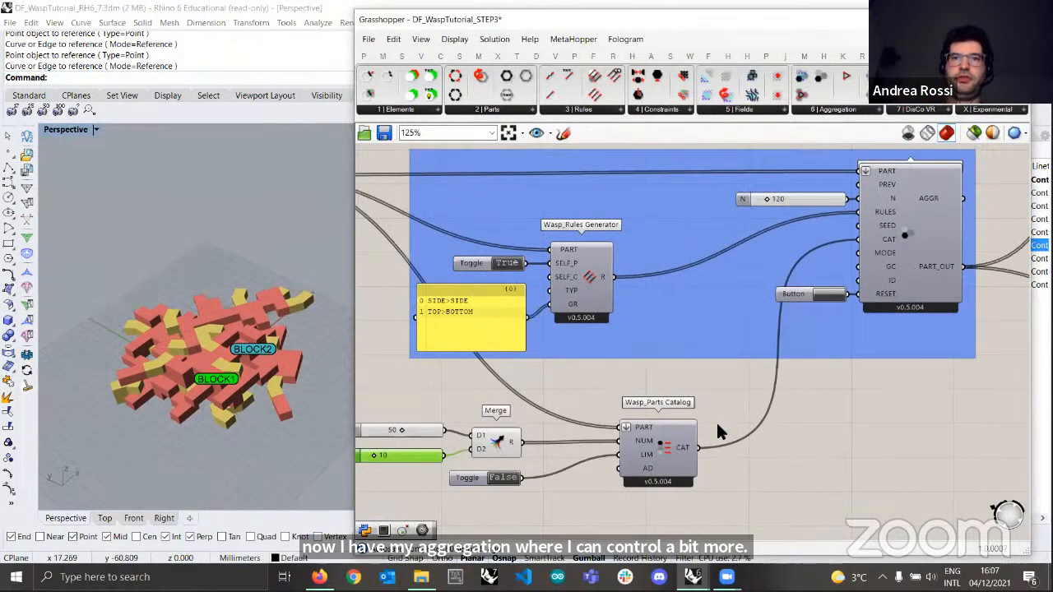
scroll(702, 420, up, 1)
mouse_move(704, 422)
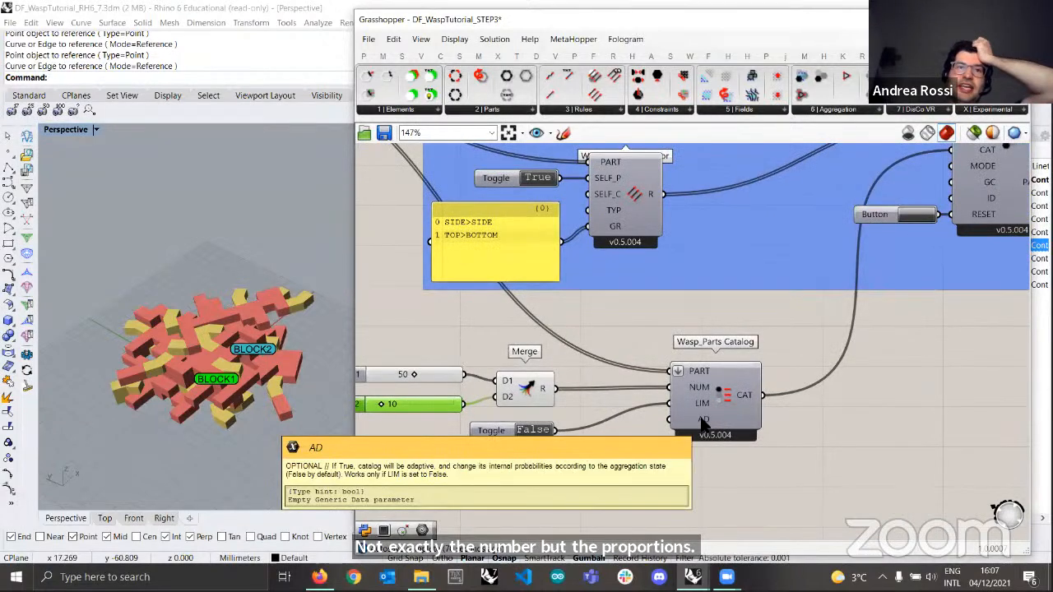
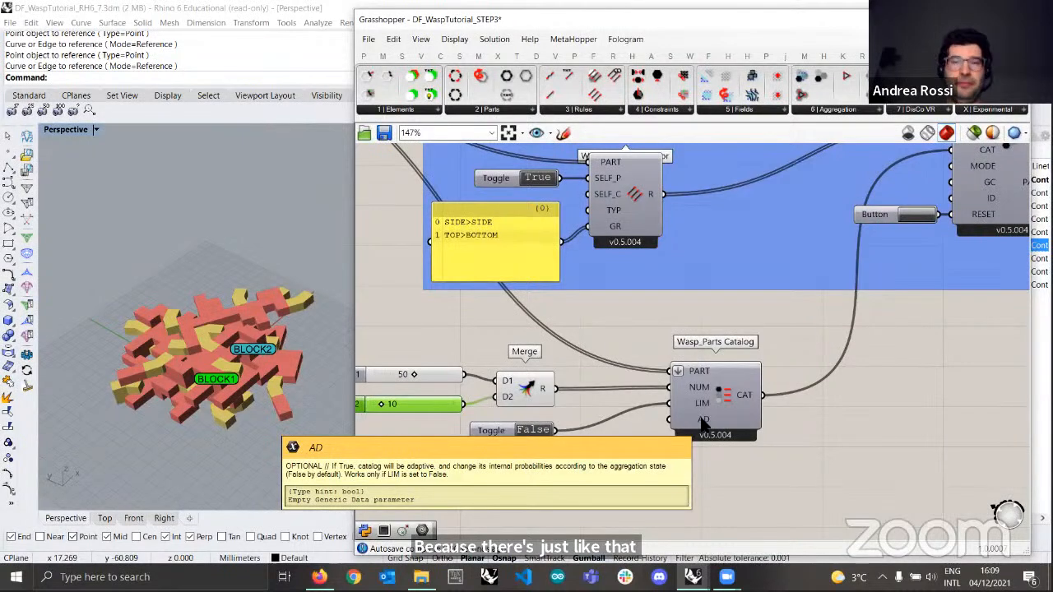
scroll(780, 390, down, 8)
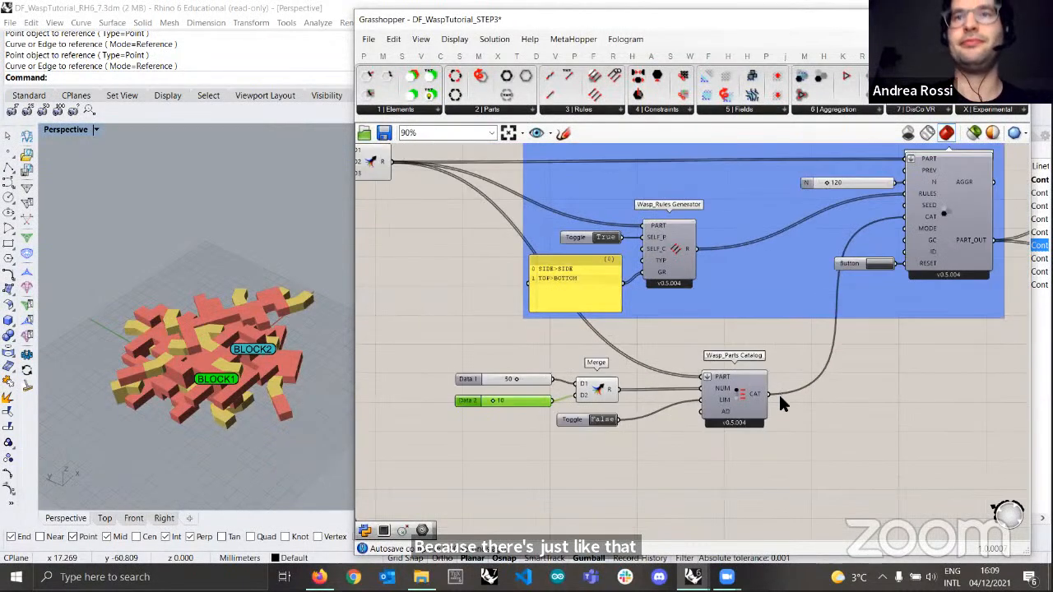
scroll(779, 394, up, 5)
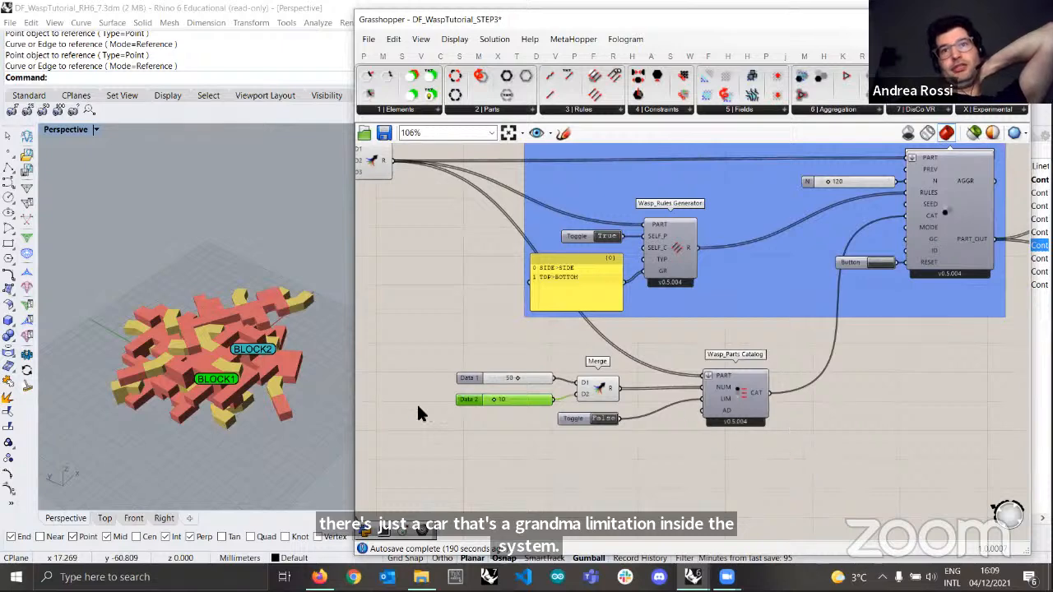
- Set the Data 2 slider to 15 and regenerate the stochastic aggregation with the new part proportions
right_drag(159, 357, 197, 386)
scroll(208, 333, up, 5)
scroll(517, 391, up, 3)
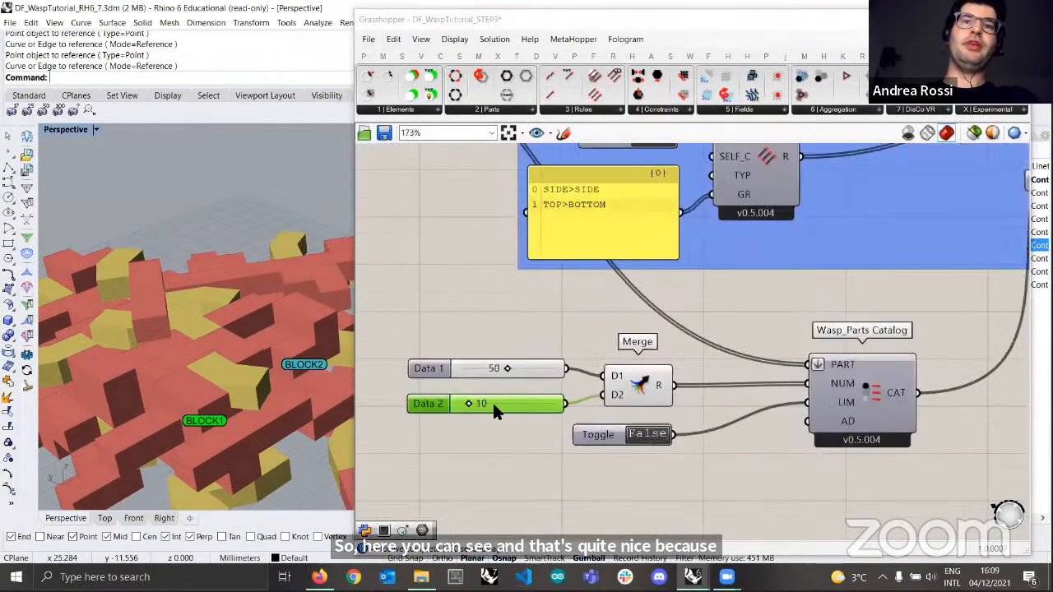
double_click(492, 401)
text(15)
key(Return)
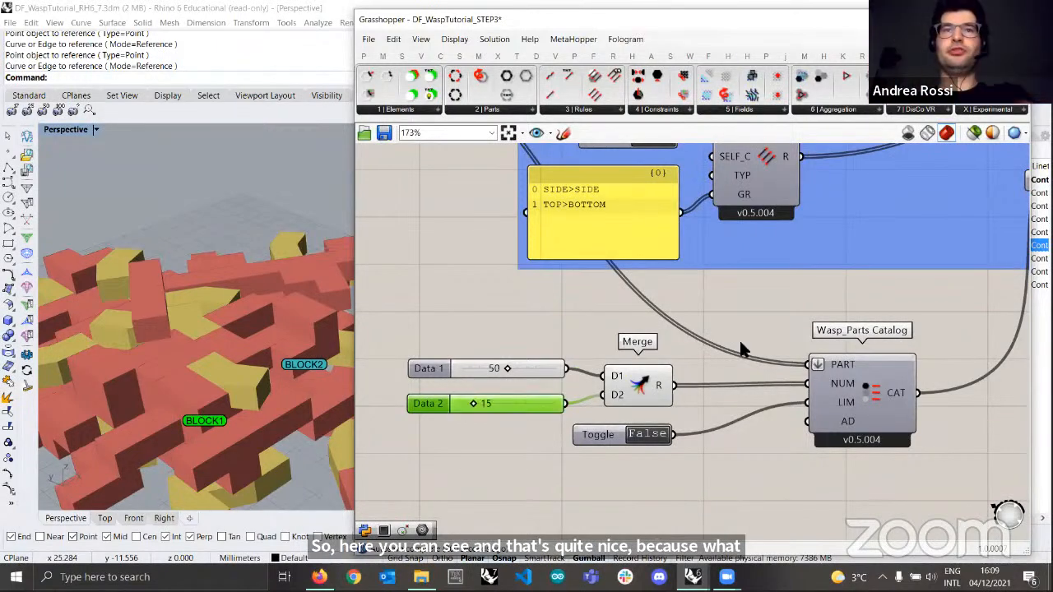
scroll(741, 341, down, 5)
right_drag(813, 320, 685, 333)
scroll(688, 342, up, 3)
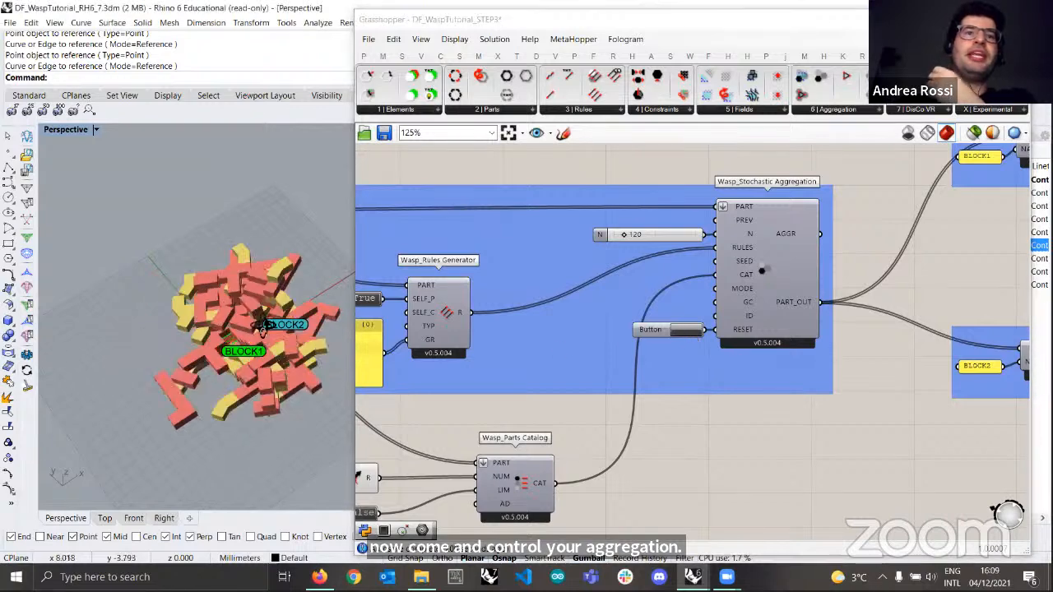
- Compare the Parts Catalog amounts and the grammar rules with the red and yellow block mix in the Perspective viewport
right_drag(353, 493, 596, 393)
scroll(560, 389, up, 2)
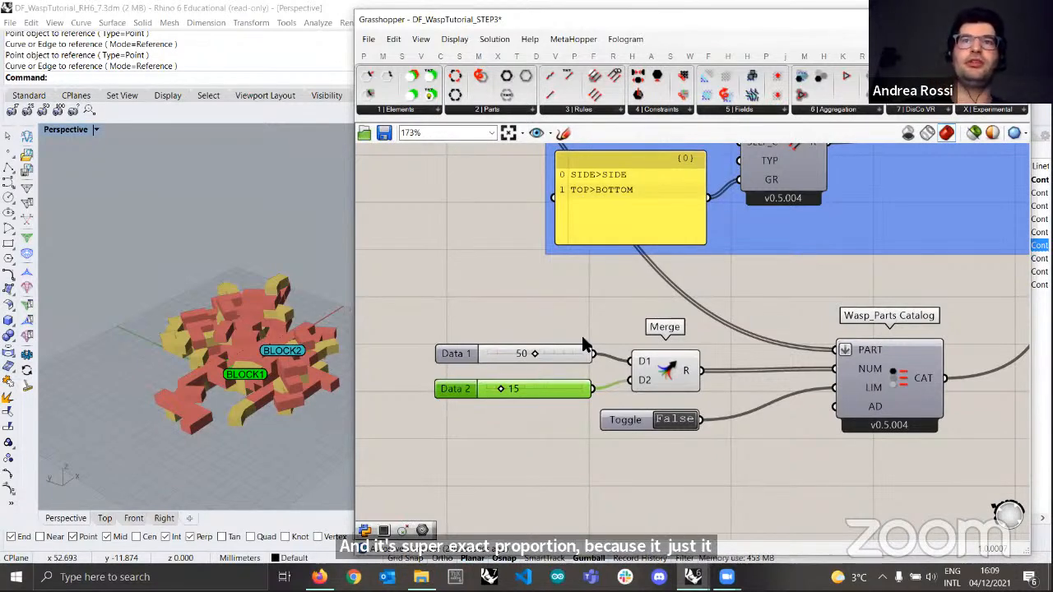
scroll(581, 333, down, 3)
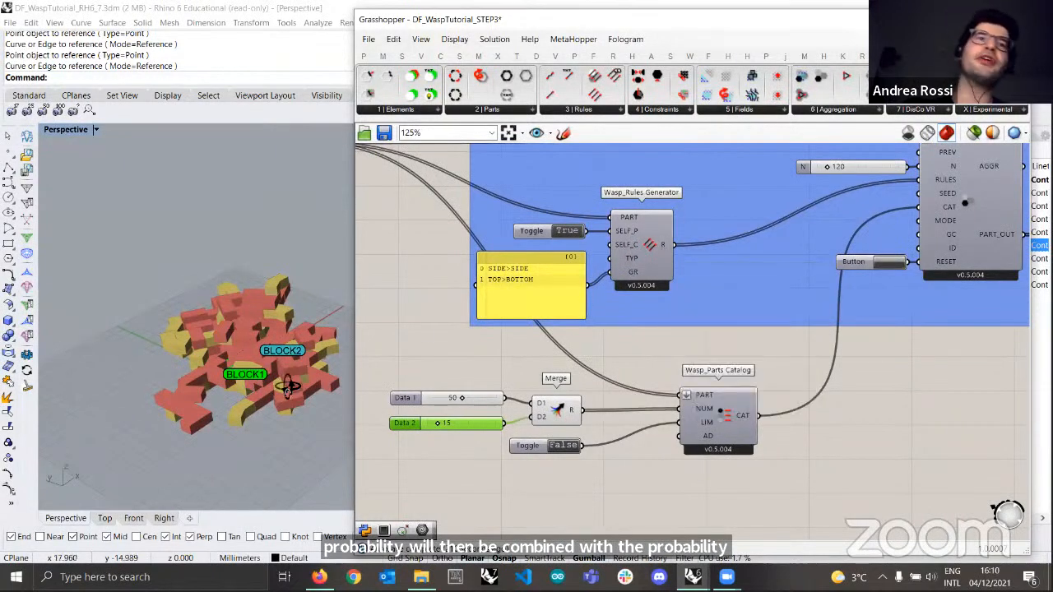
right_drag(287, 388, 276, 402)
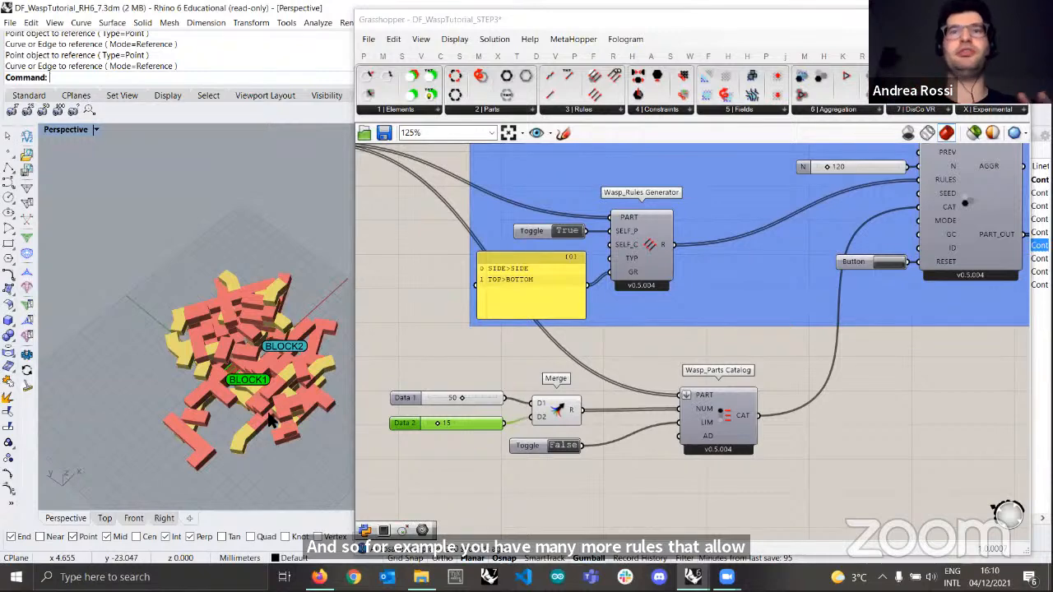
right_drag(903, 365, 557, 451)
scroll(558, 451, down, 1)
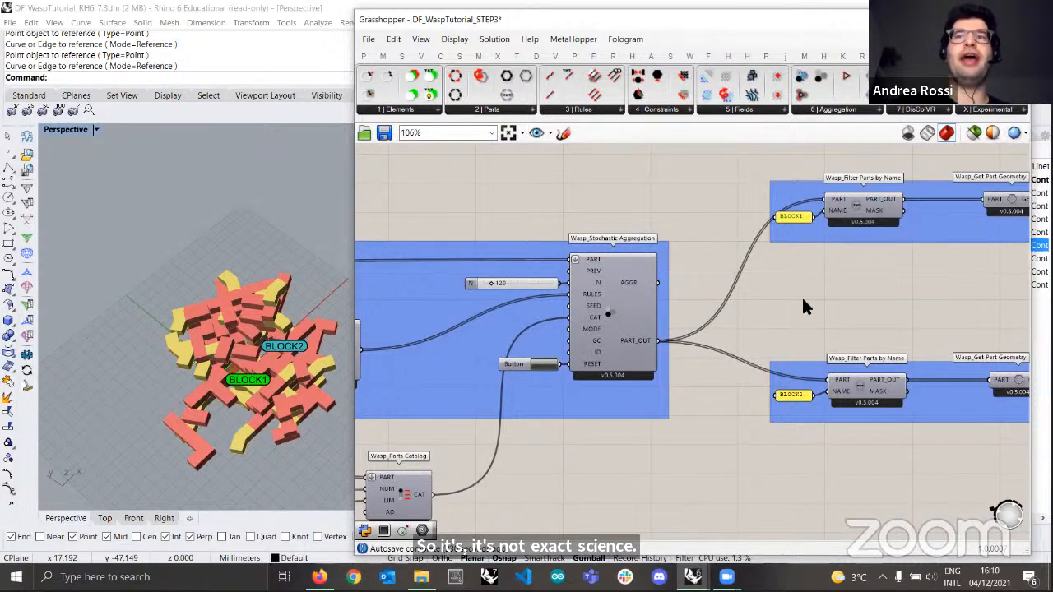
- Review the definition from the Parts Catalog to the part filters and read the description of the catalog's AD input
scroll(803, 299, down, 3)
right_drag(673, 397, 753, 384)
scroll(607, 383, up, 4)
scroll(777, 356, down, 4)
right_drag(999, 347, 858, 368)
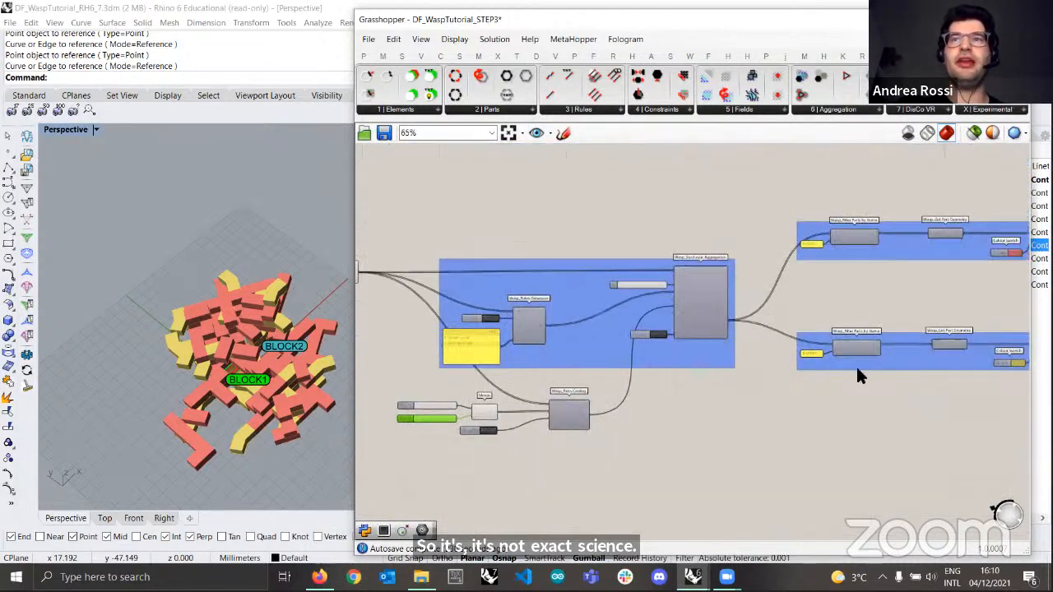
right_drag(551, 435, 689, 395)
scroll(691, 389, up, 4)
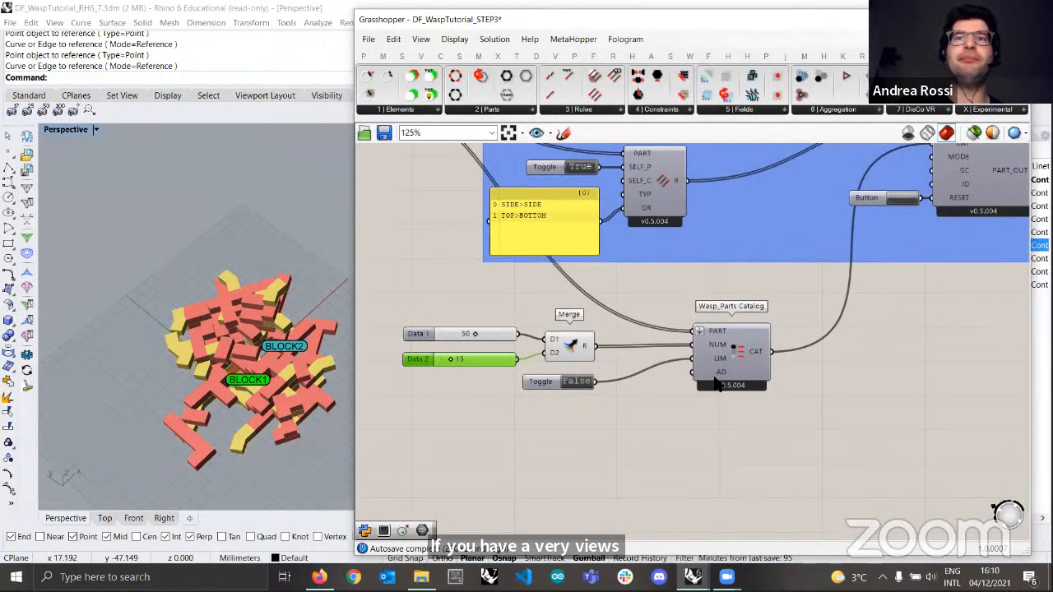
mouse_move(721, 374)
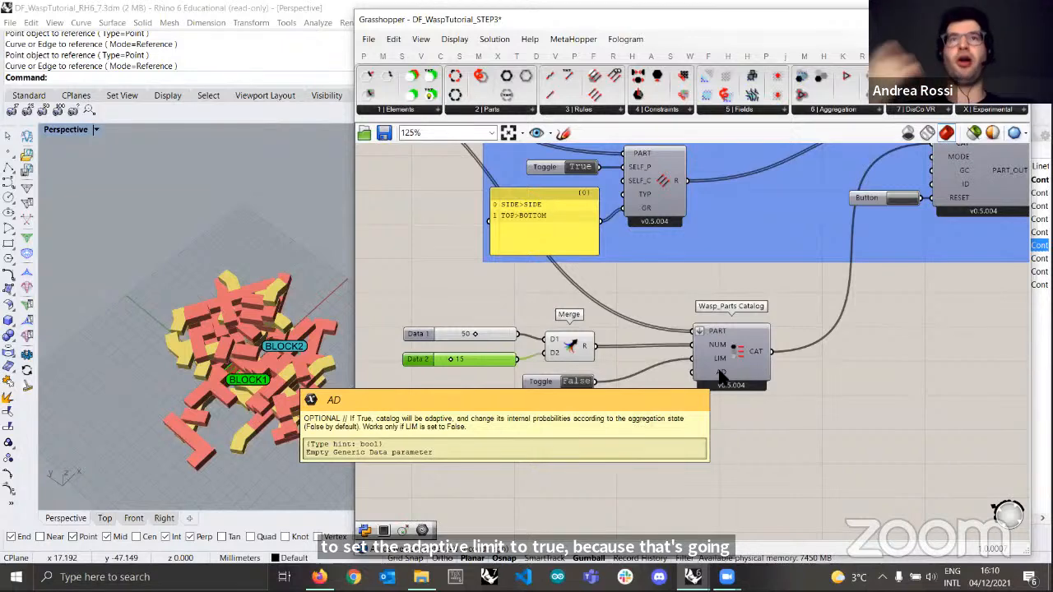
scroll(719, 374, down, 3)
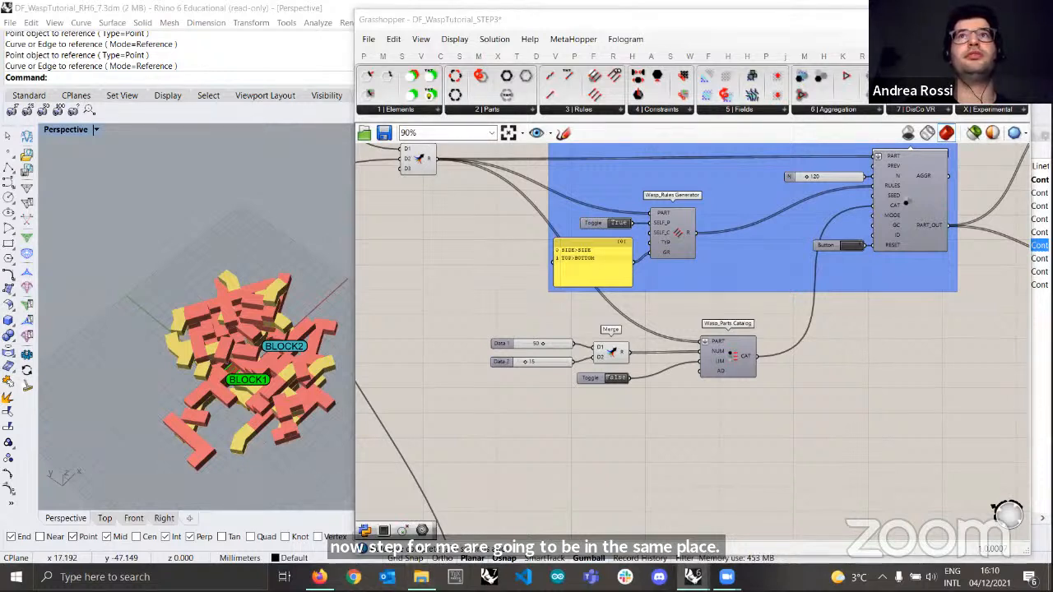
- Inspect the aggregated blocks from a low side angle to check how they stack on one another
right_drag(272, 308, 294, 371)
scroll(289, 354, up, 4)
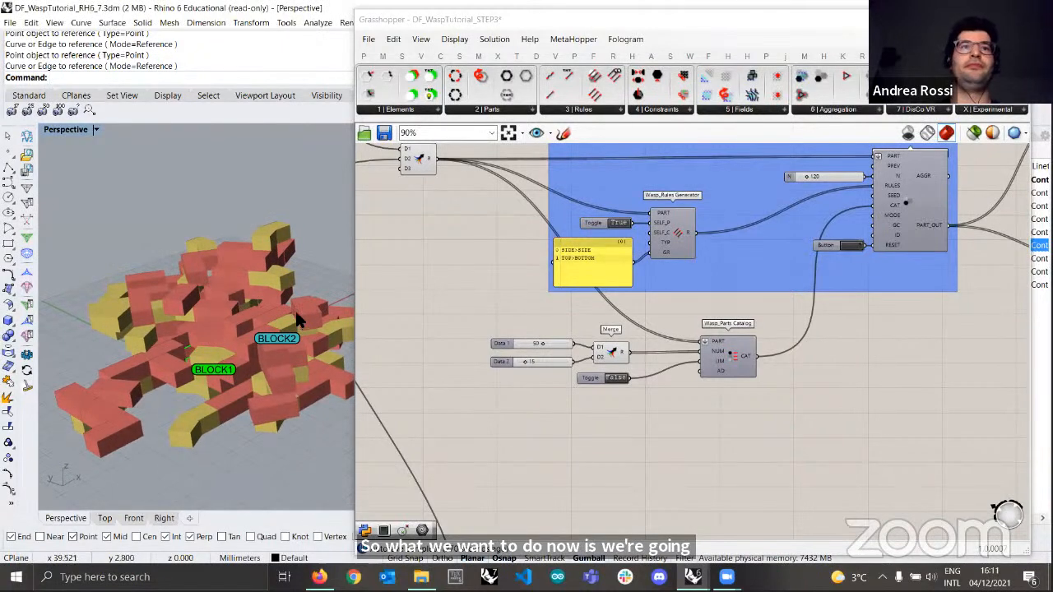
scroll(298, 320, down, 5)
mouse_move(300, 317)
right_down()
mouse_move(310, 299)
mouse_move(323, 300)
mouse_move(284, 322)
right_up()
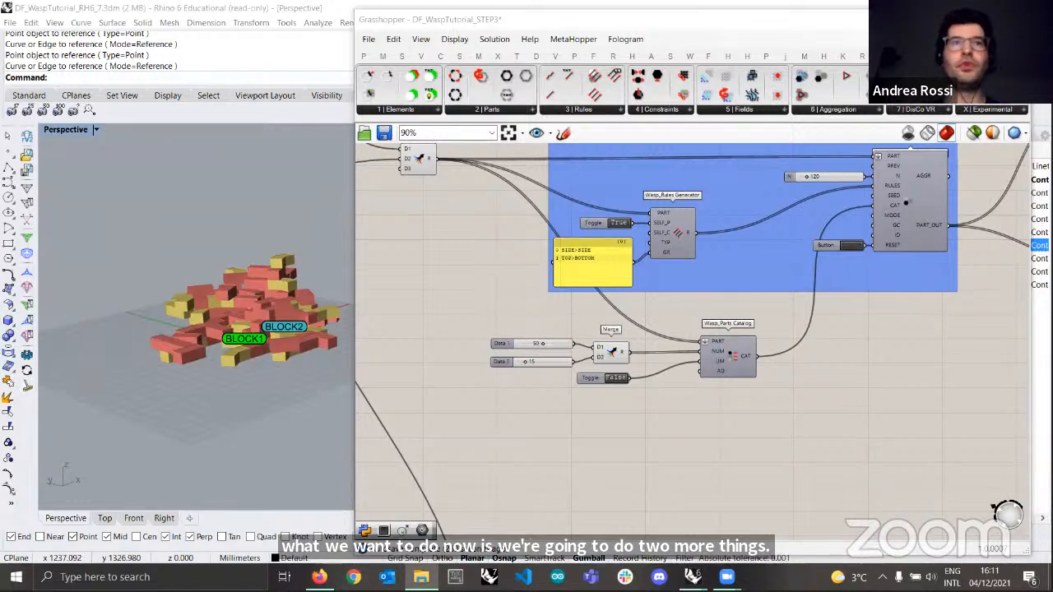
scroll(315, 286, up, 7)
right_drag(211, 280, 348, 309)
right_drag(226, 319, 212, 253)
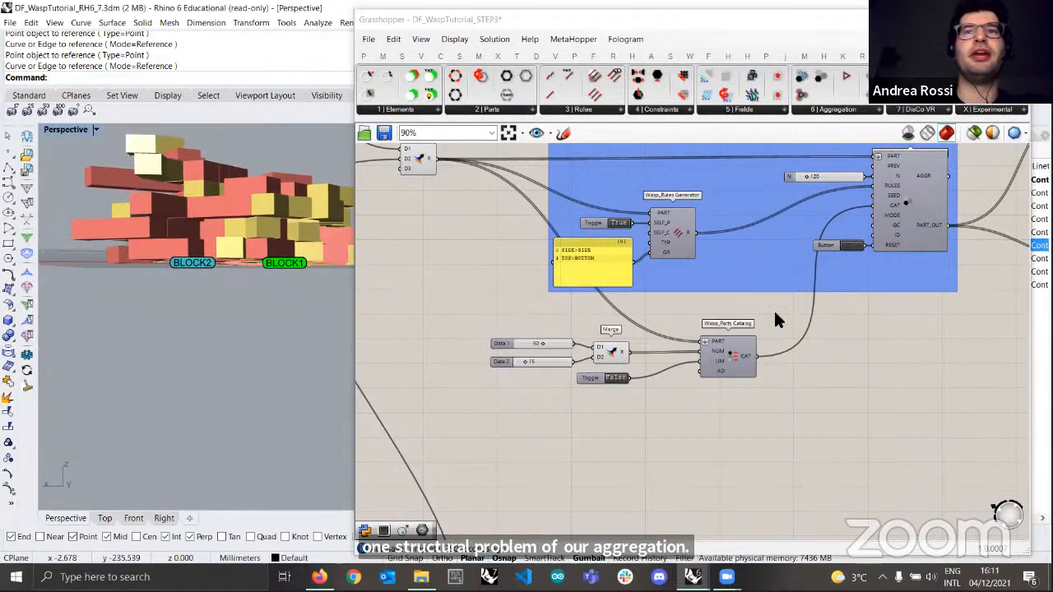
- Examine the aggregation from several angles and distances for overhanging blocks that lack support beneath them
scroll(831, 247, up, 1)
right_drag(350, 276, 335, 332)
scroll(287, 261, down, 5)
scroll(277, 330, down, 5)
scroll(336, 332, up, 4)
right_drag(335, 332, 261, 292)
scroll(245, 275, down, 5)
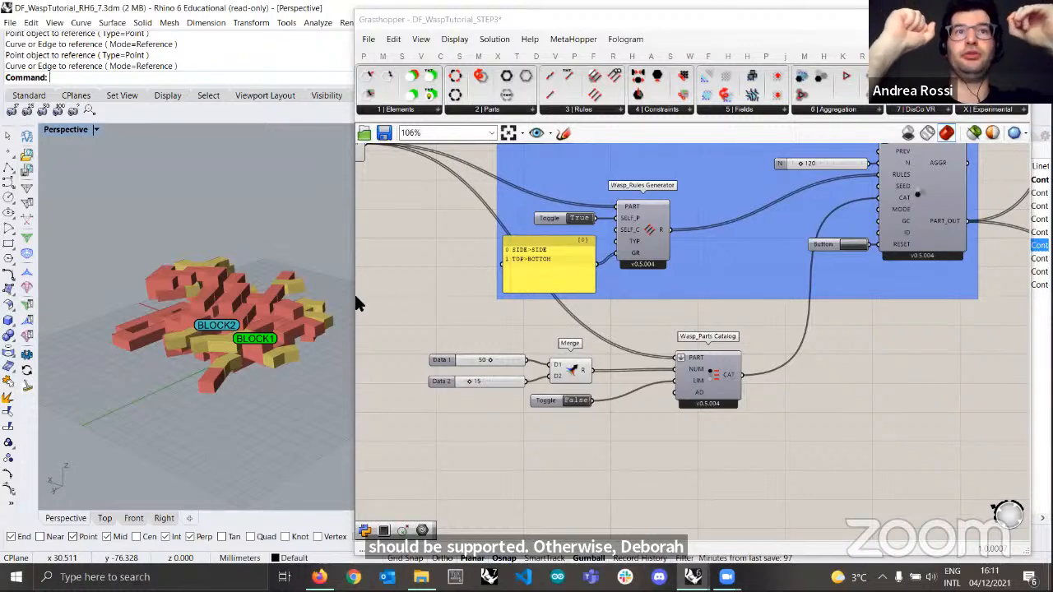
scroll(712, 269, down, 5)
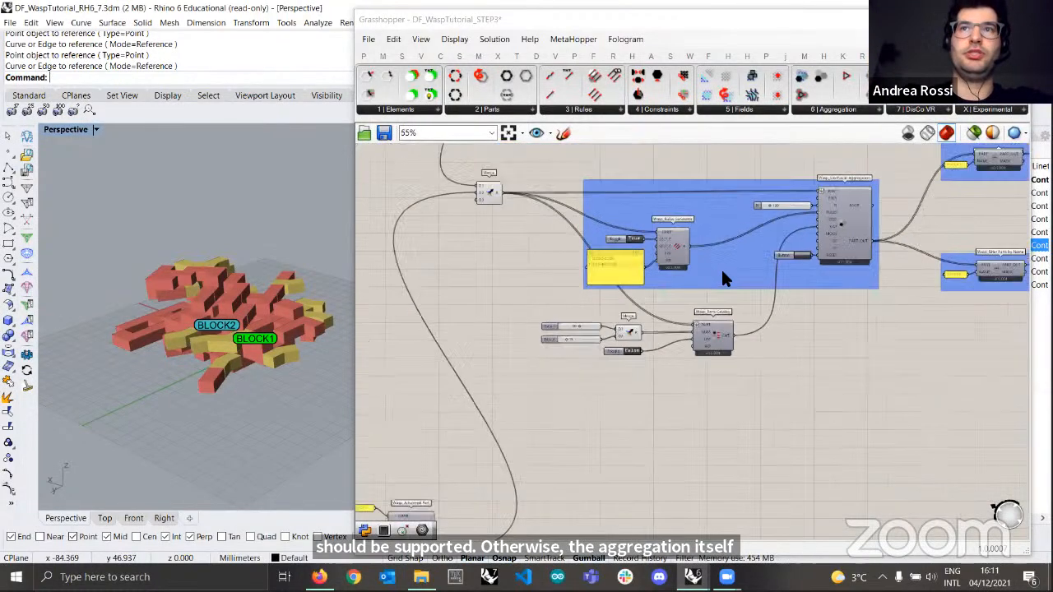
right_drag(229, 346, 255, 362)
scroll(281, 344, up, 4)
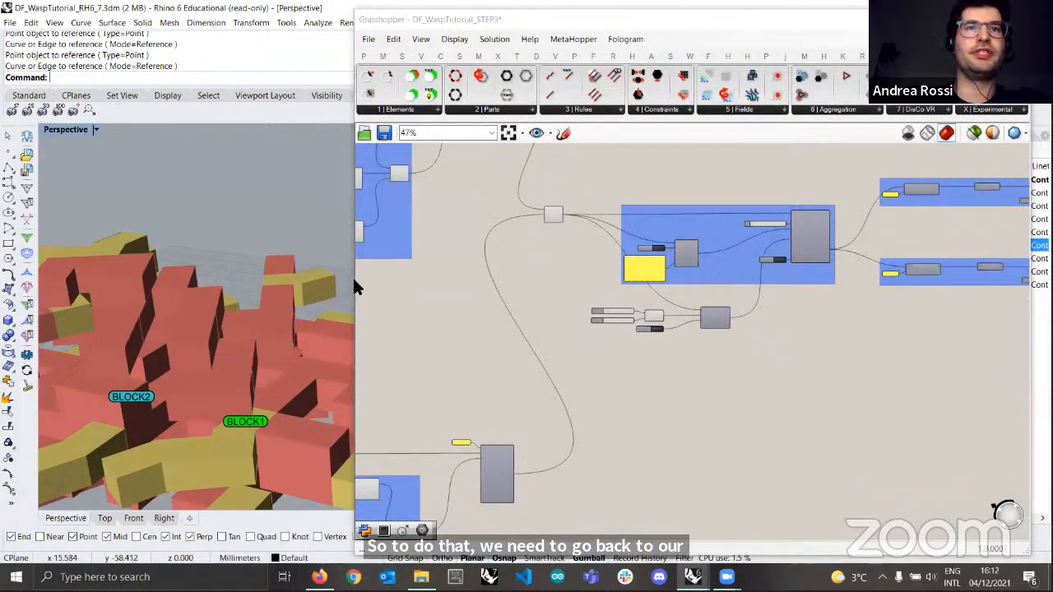
- Narrow the Grasshopper window to widen the Rhino viewport and turn off the Grasshopper geometry preview
drag(354, 282, 422, 282)
right_drag(297, 346, 298, 369)
scroll(321, 350, down, 3)
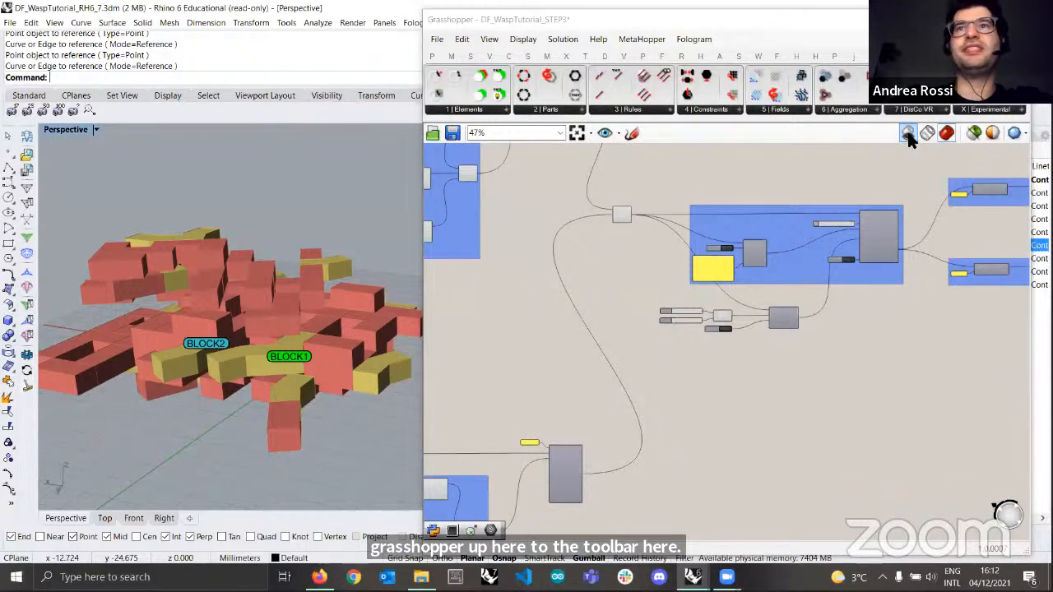
click(908, 135)
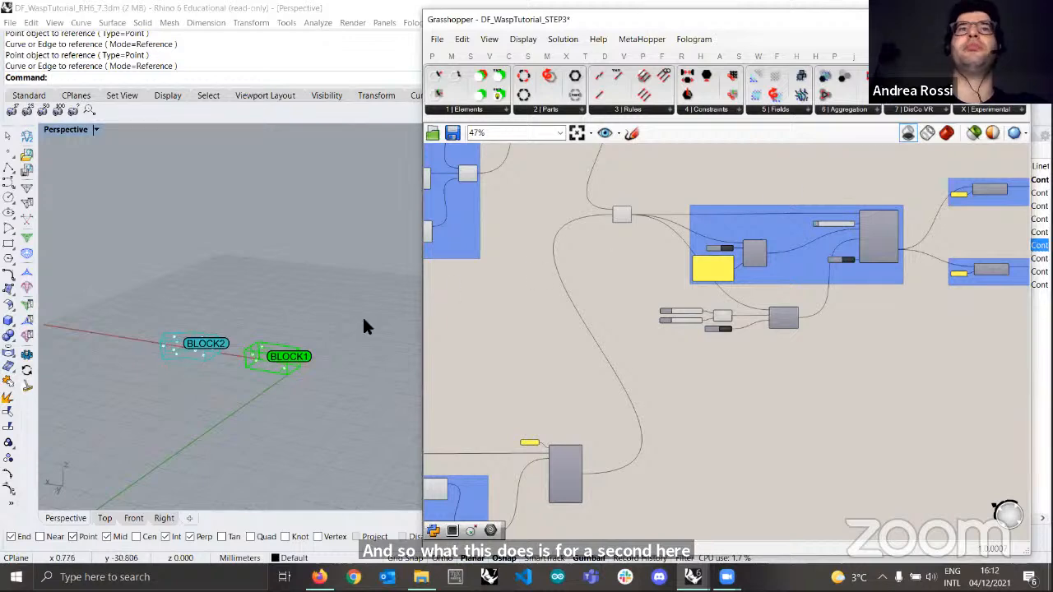
right_drag(371, 299, 271, 288)
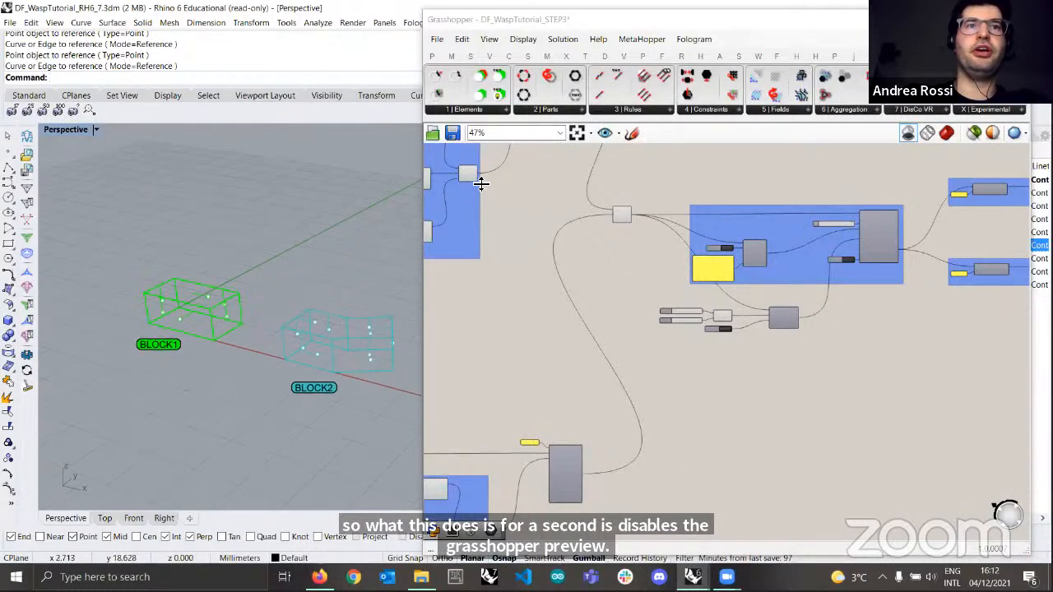
- Collapse the Grasshopper window and turn on the supports sublayers of BLOCK1 and BLOCK2 in Rhino
double_click(794, 25)
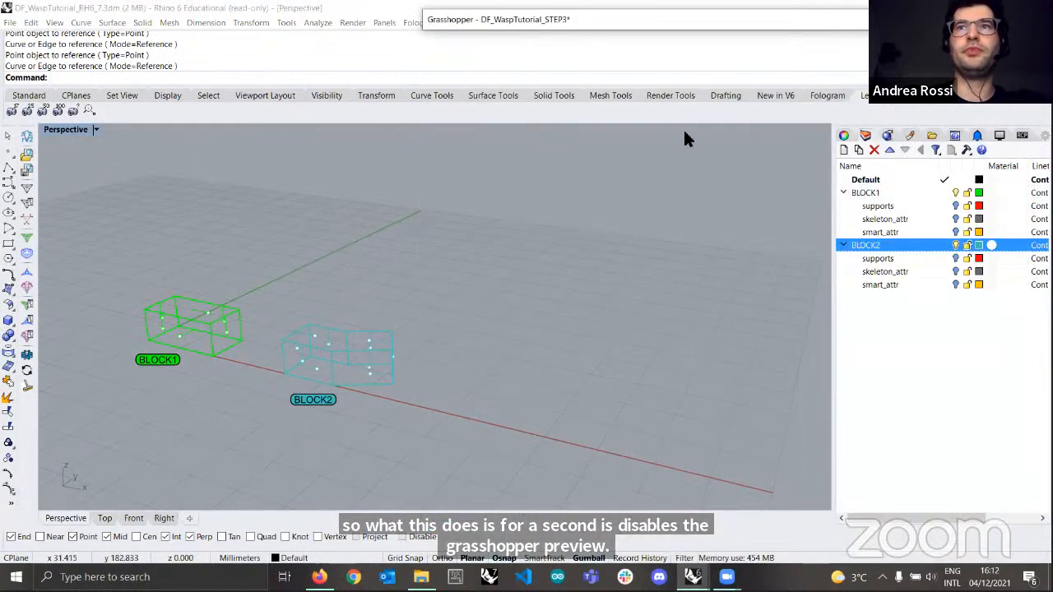
click(938, 244)
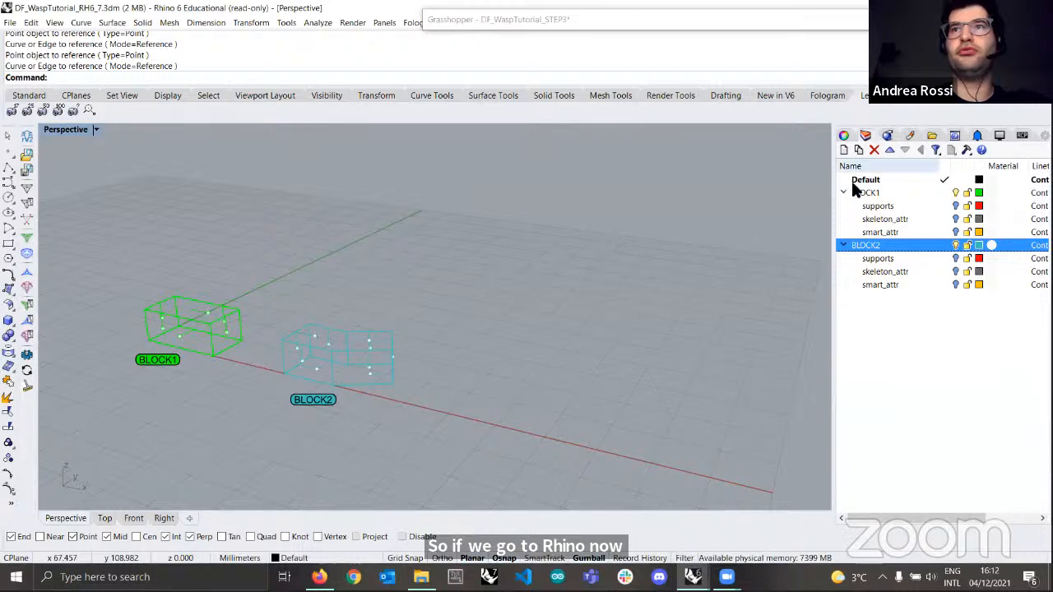
click(952, 206)
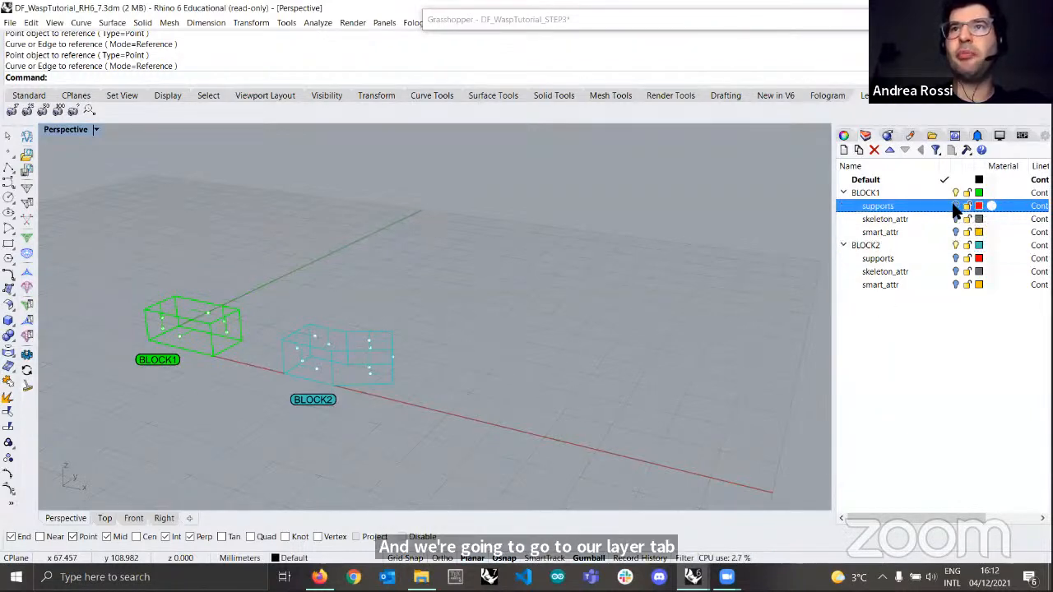
click(956, 259)
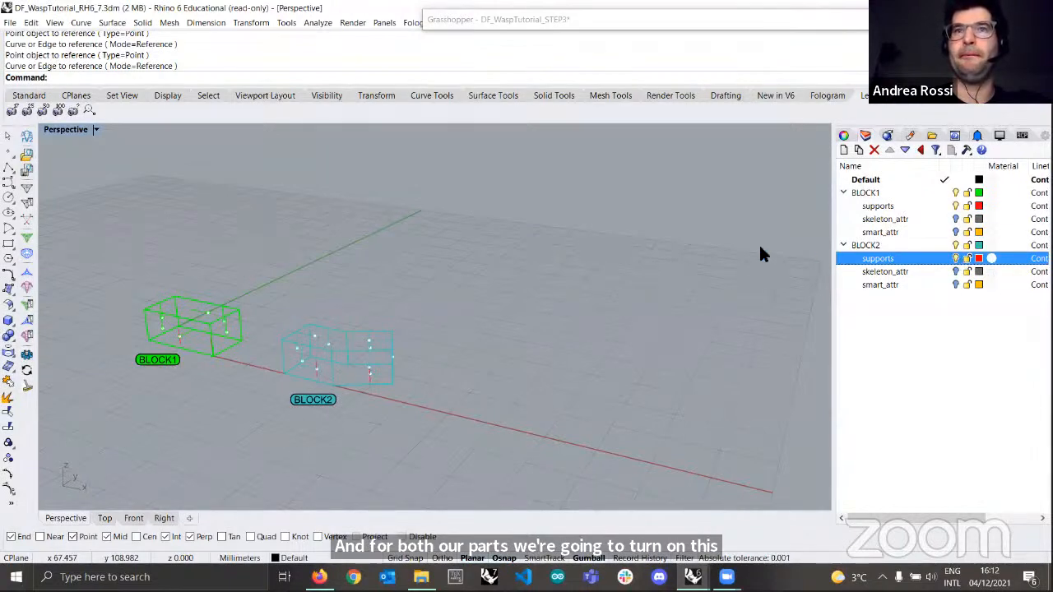
- Zoom to one of BLOCK1's red support lines, deselect it, and view both blocks from the side
scroll(466, 335, up, 5)
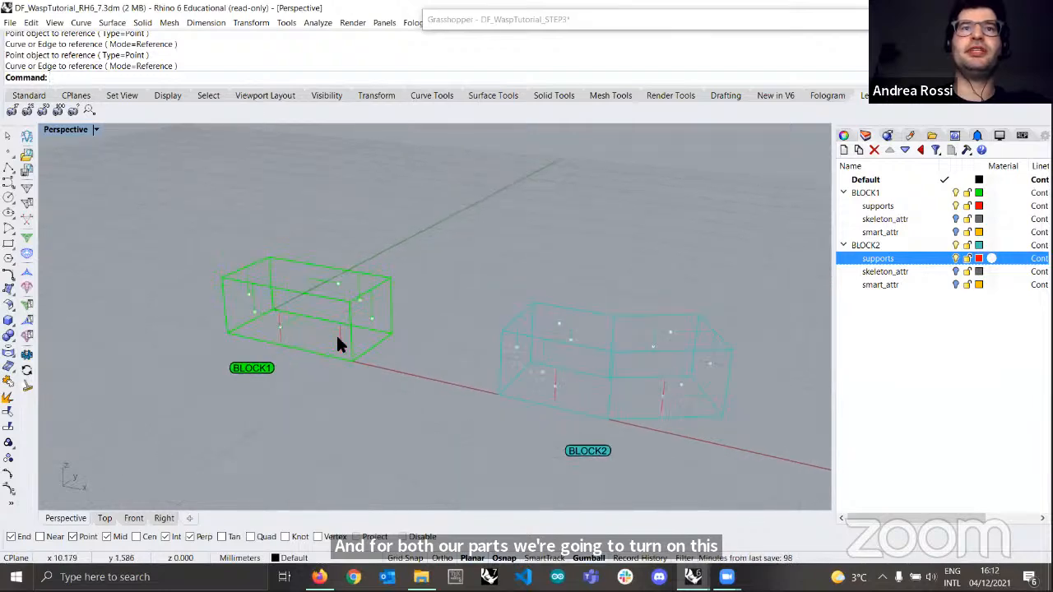
click(337, 338)
text(zs)
key(Return)
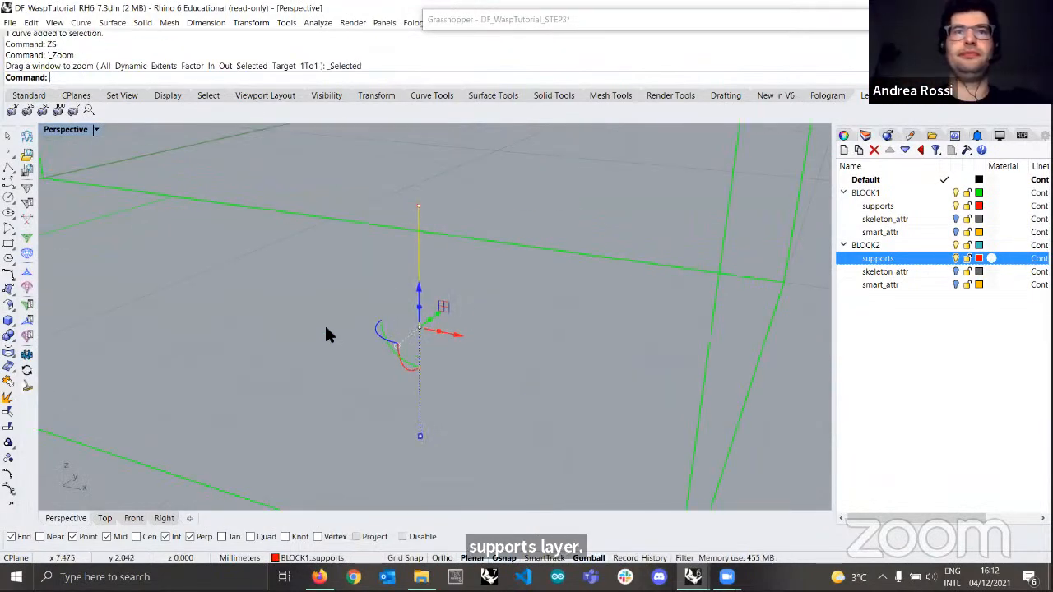
scroll(329, 330, down, 12)
click(411, 374)
right_drag(416, 361, 535, 276)
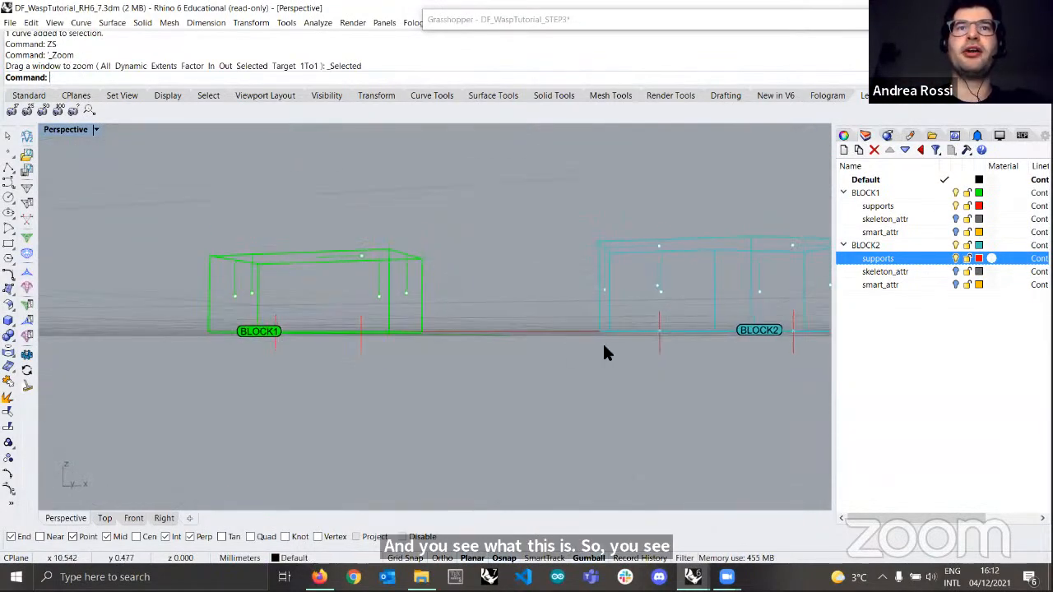
- Examine how the red support lines pass through the undersides of BLOCK1 and BLOCK2 from different angles
right_drag(604, 352, 513, 354)
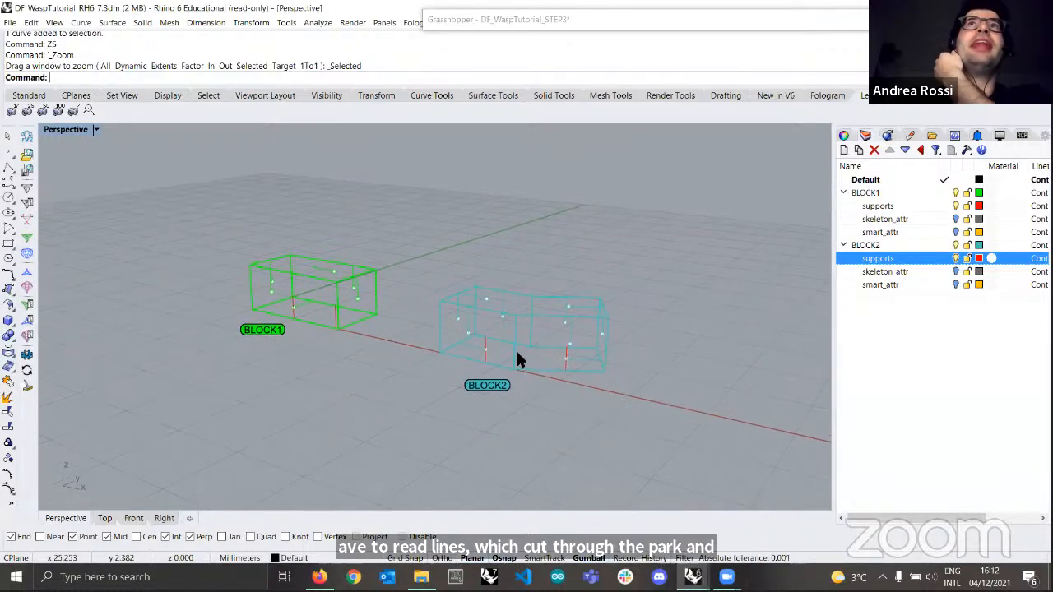
right_drag(285, 308, 559, 295)
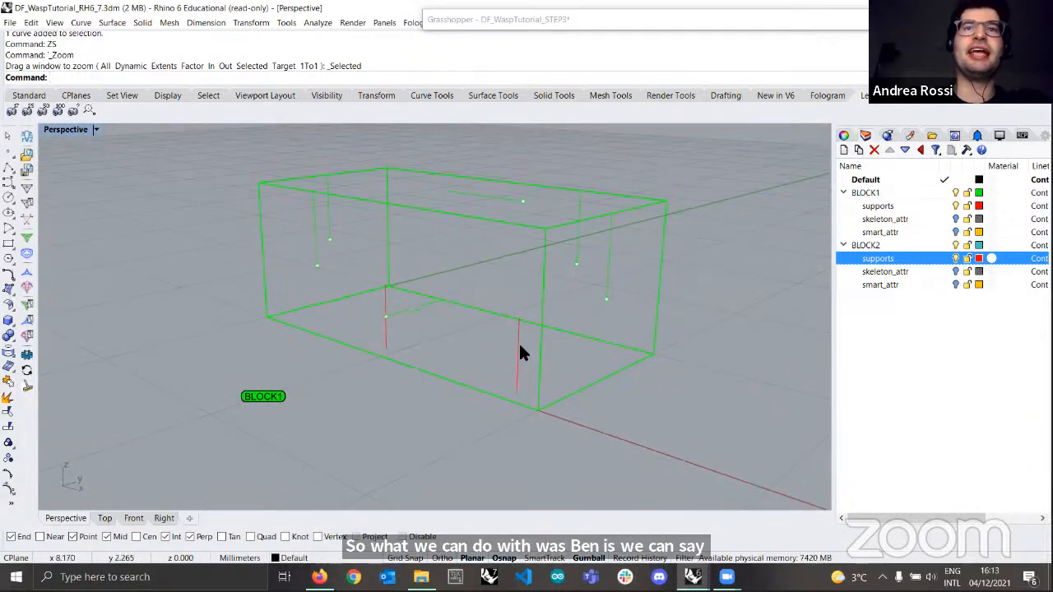
right_drag(513, 349, 451, 359)
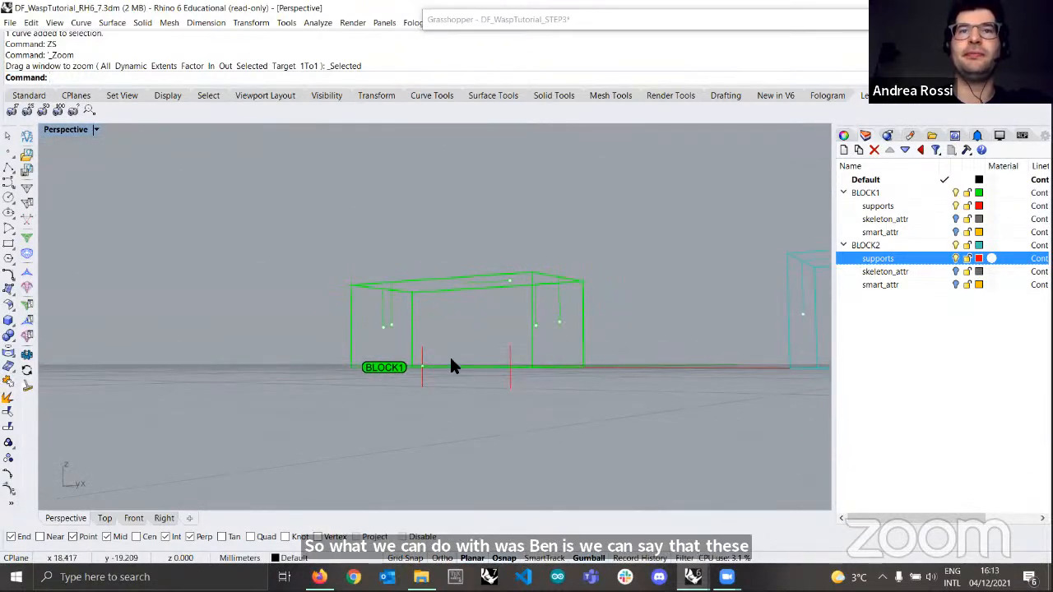
scroll(395, 372, down, 3)
mouse_move(694, 379)
right_down()
mouse_move(732, 406)
mouse_move(716, 406)
mouse_move(715, 380)
right_up()
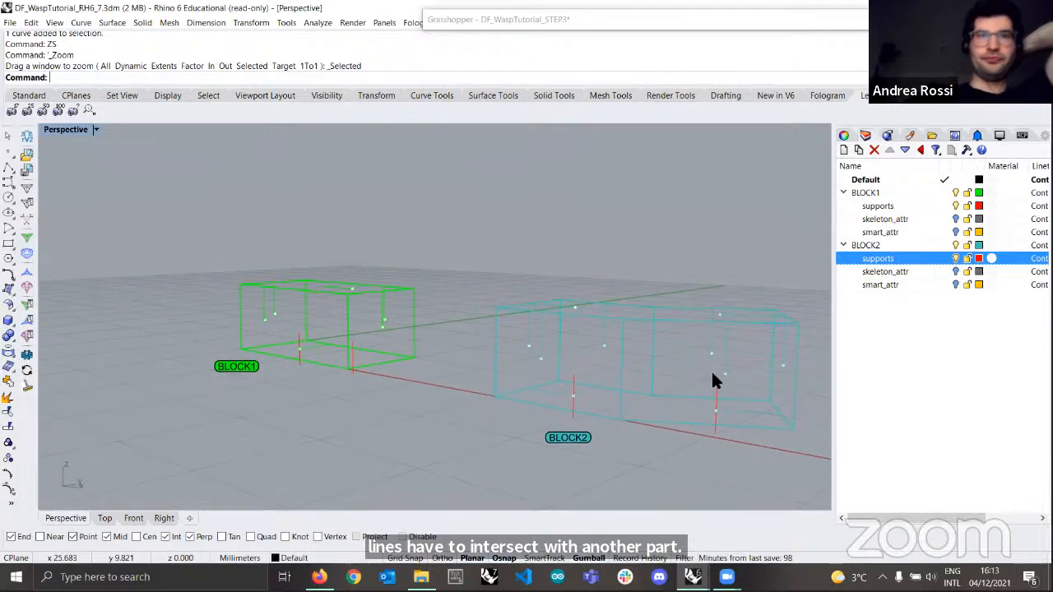
mouse_move(371, 353)
right_down()
mouse_move(404, 359)
mouse_move(222, 343)
mouse_move(305, 341)
mouse_move(389, 365)
right_up()
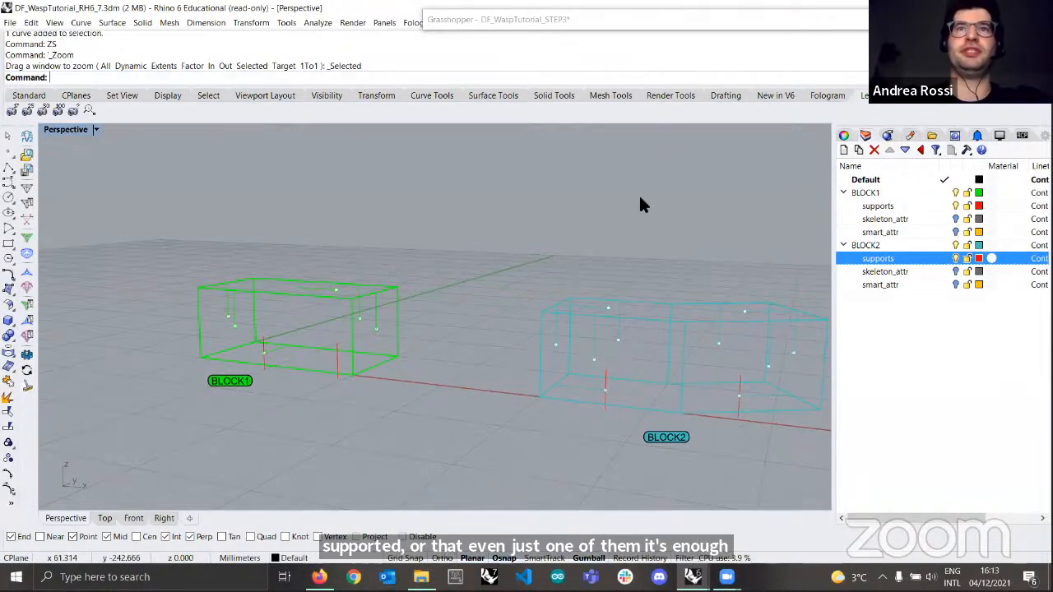
right_drag(593, 307, 532, 299)
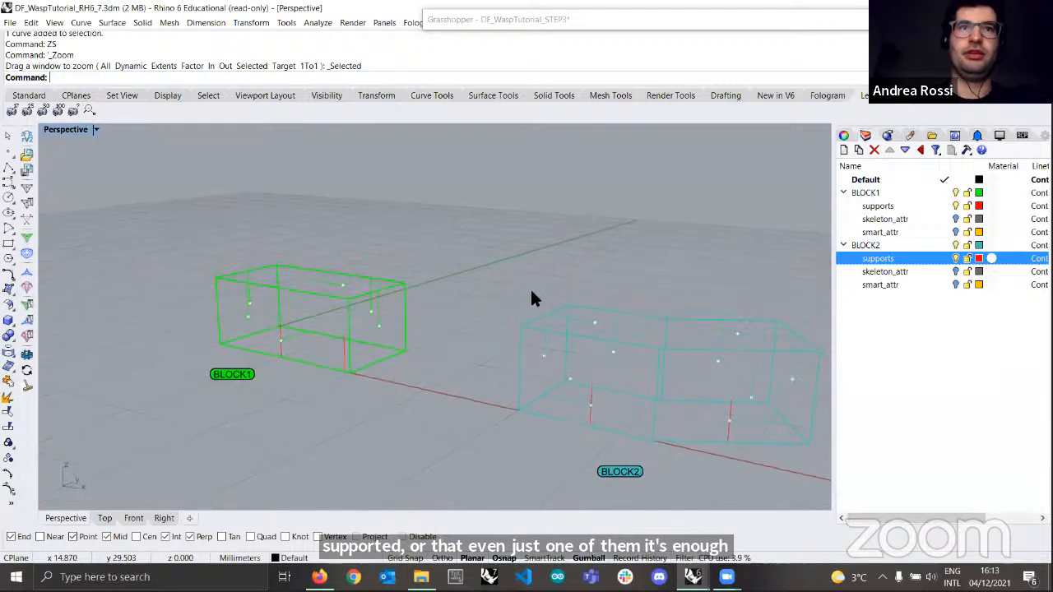
- Restore the Grasshopper window and place a Curve parameter below the connections group of BLOCK1
double_click(771, 29)
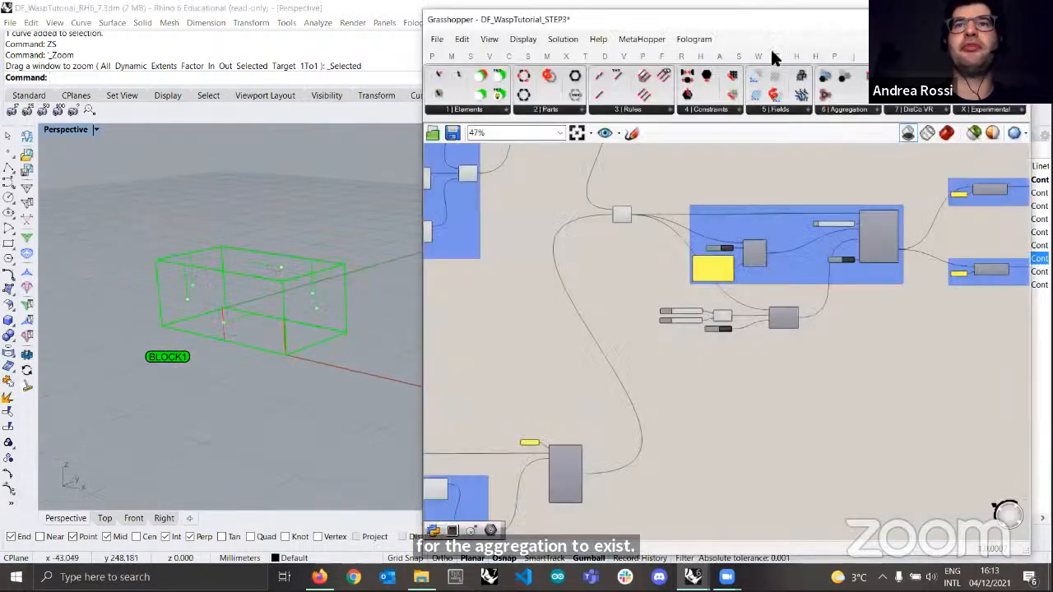
right_drag(665, 266, 787, 353)
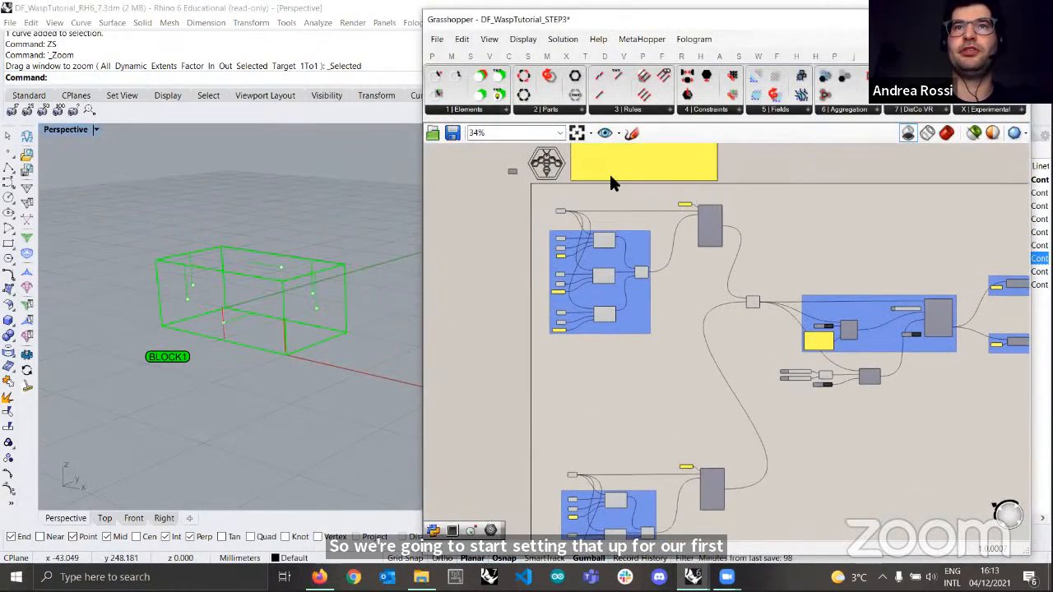
drag(531, 202, 716, 354)
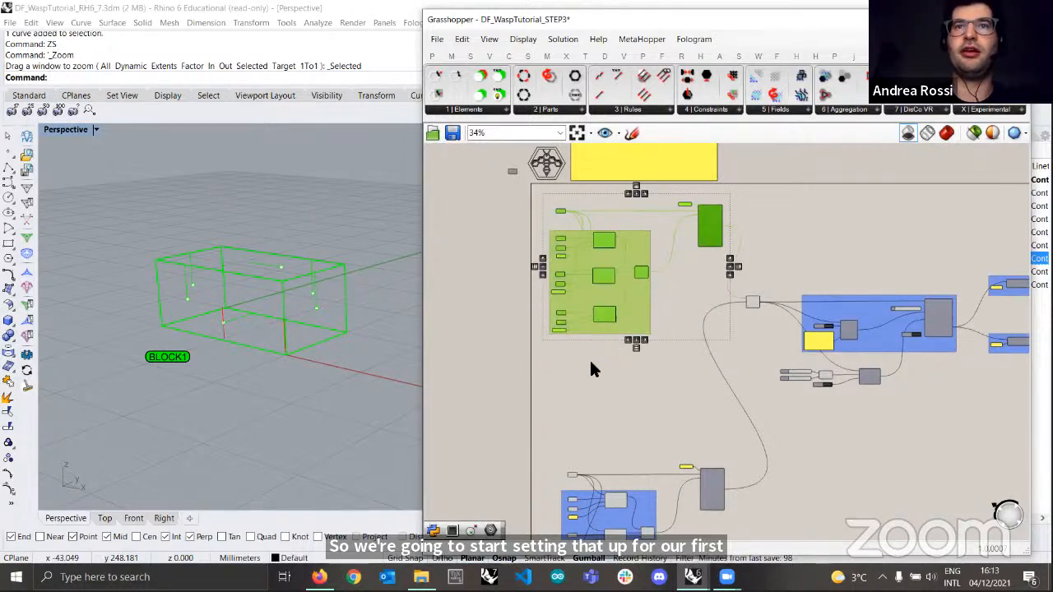
scroll(581, 282, up, 5)
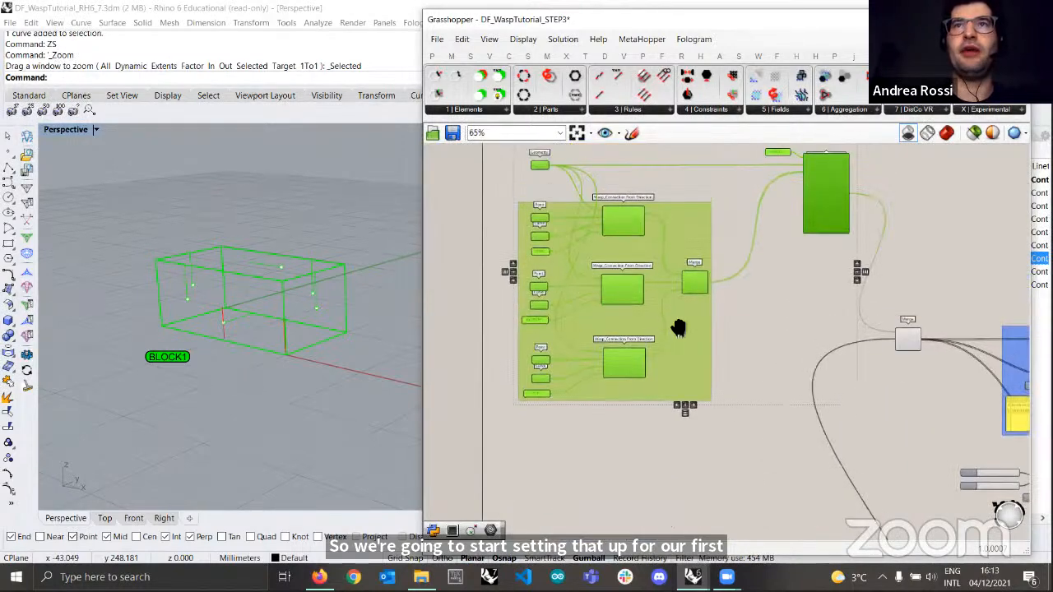
scroll(764, 194, up, 2)
scroll(736, 338, down, 3)
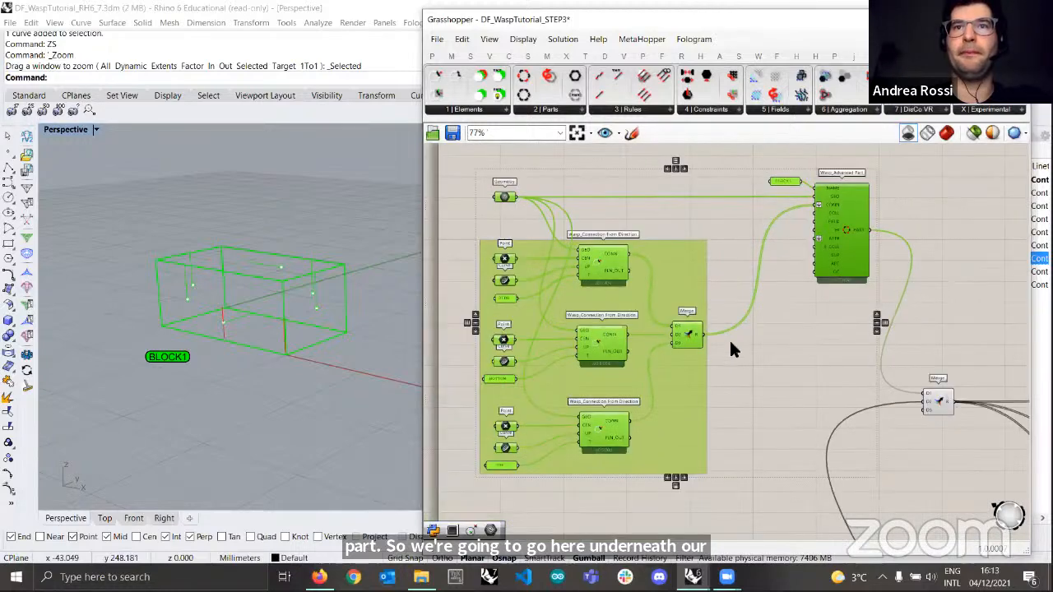
click(745, 316)
scroll(569, 381, up, 5)
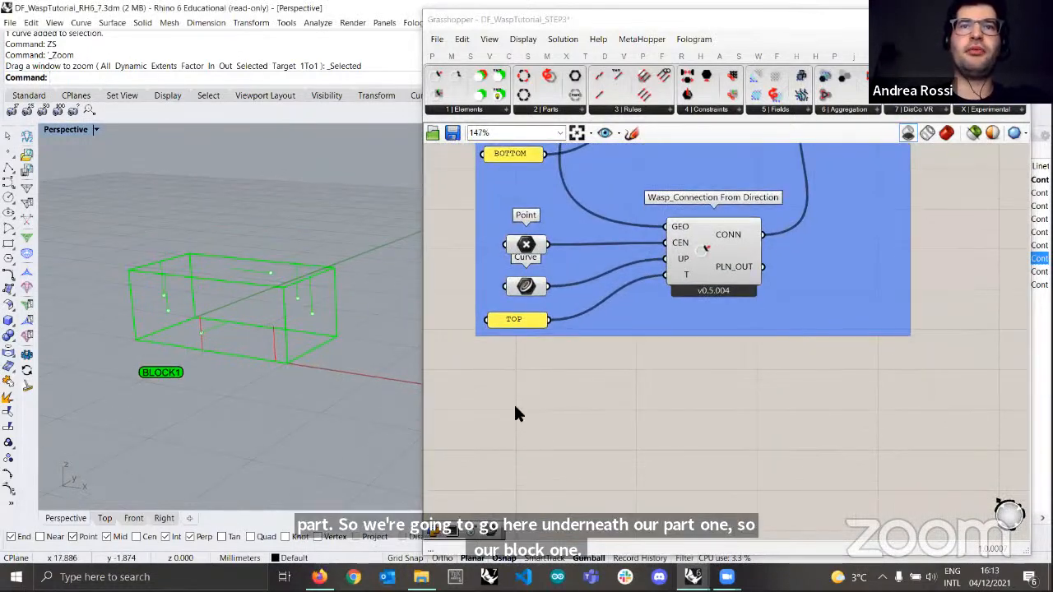
double_click(517, 411)
text(curve)
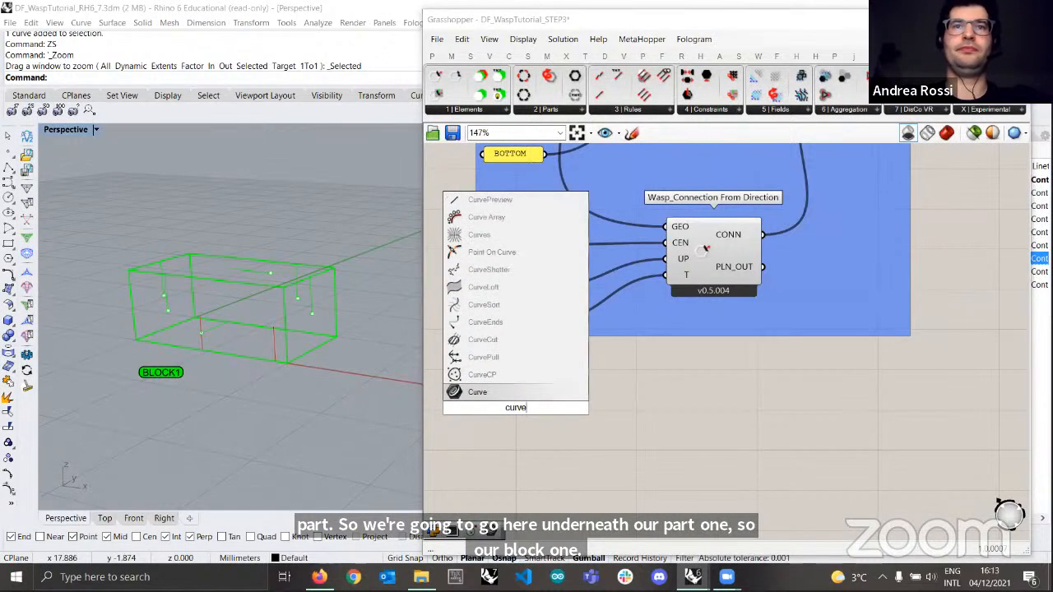
key(Return)
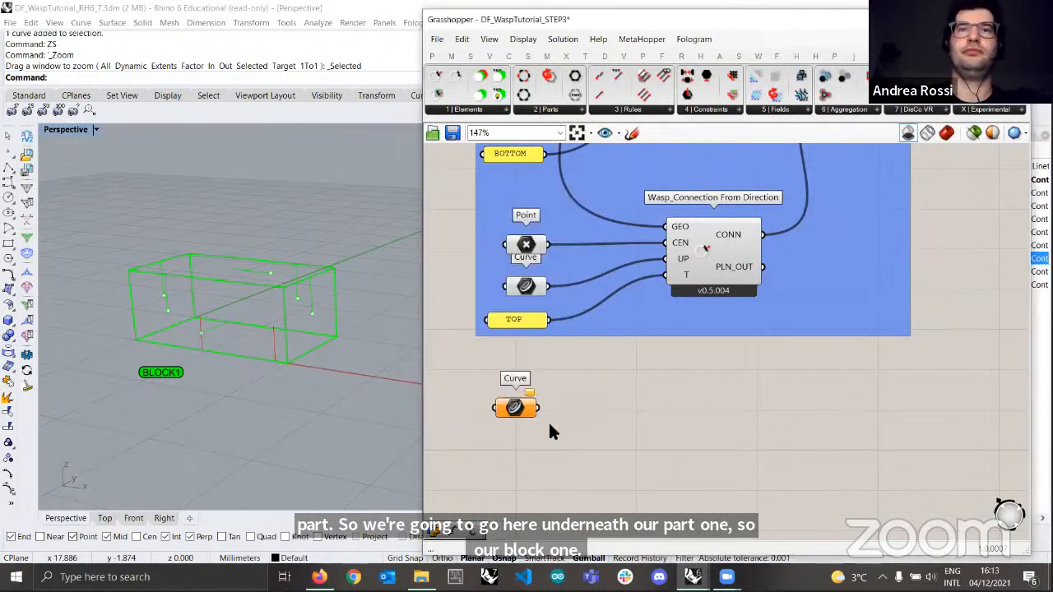
drag(520, 411, 523, 414)
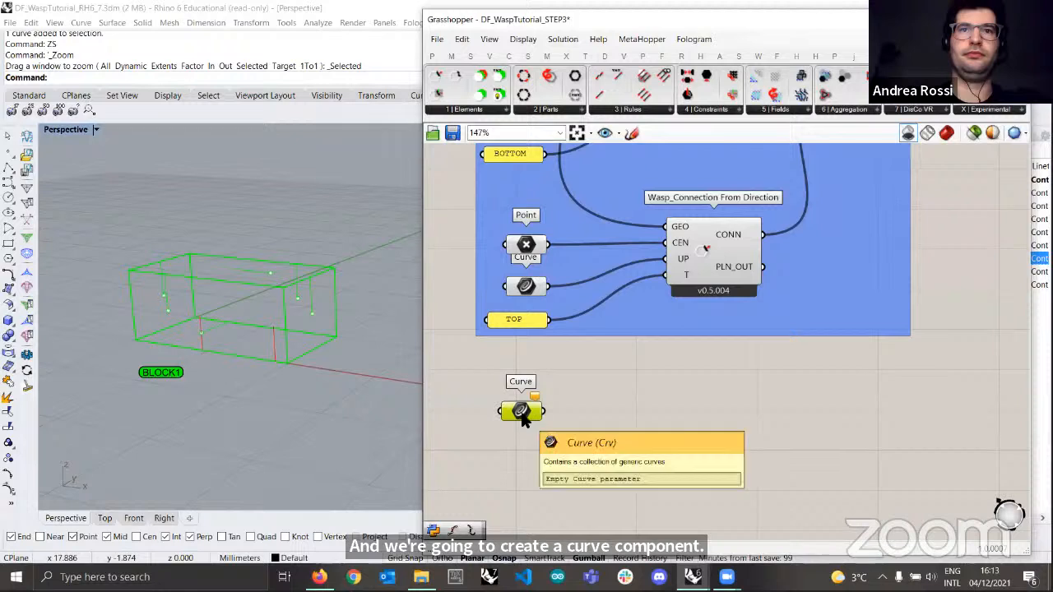
- Reference BLOCK1's two red support lines as multiple curves in the new Curve parameter and place it slightly lower on the canvas
right_click(525, 416)
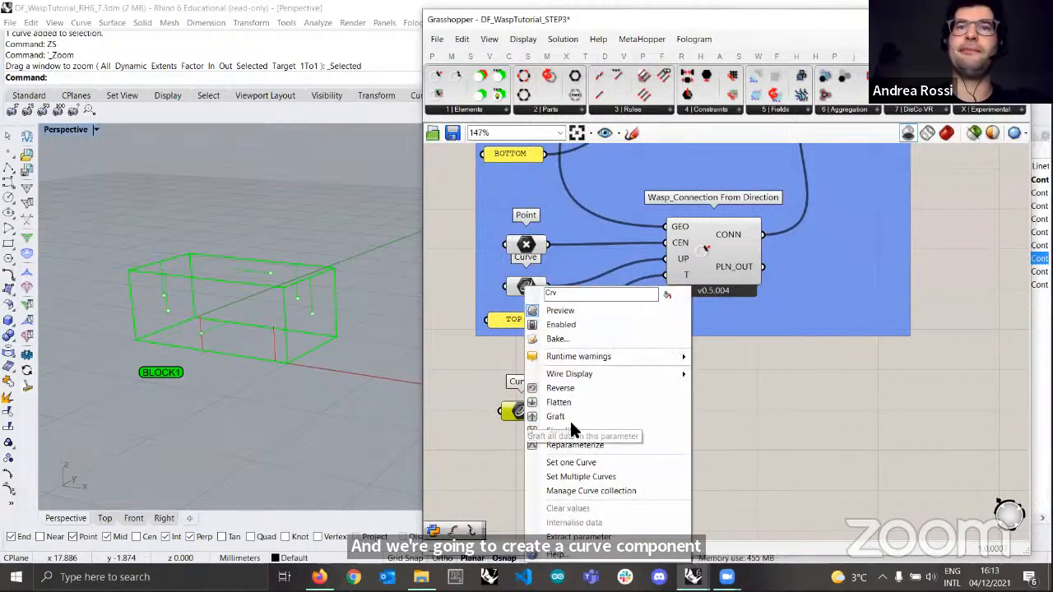
click(611, 477)
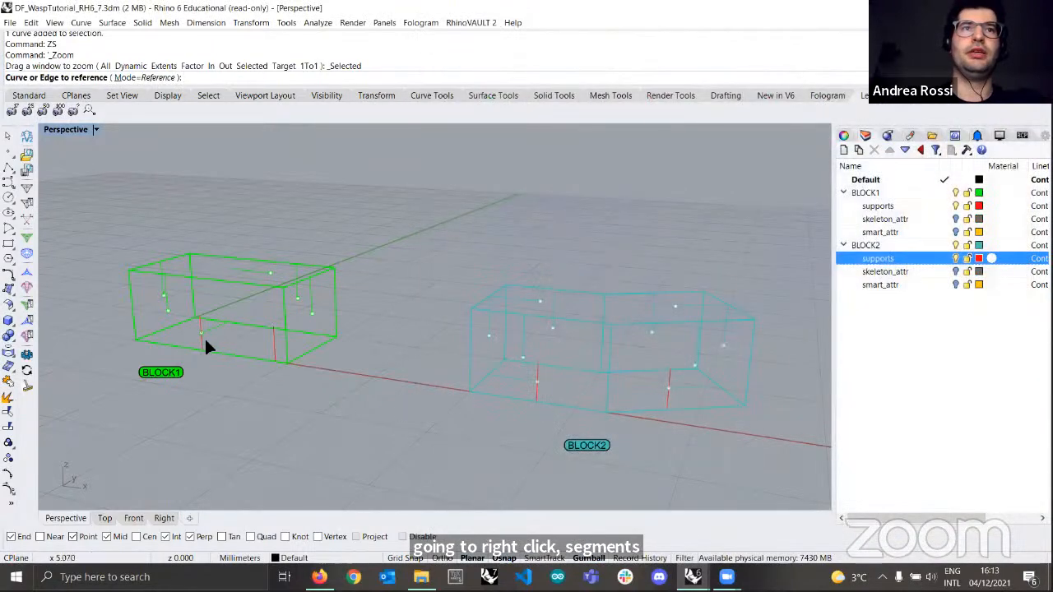
click(200, 341)
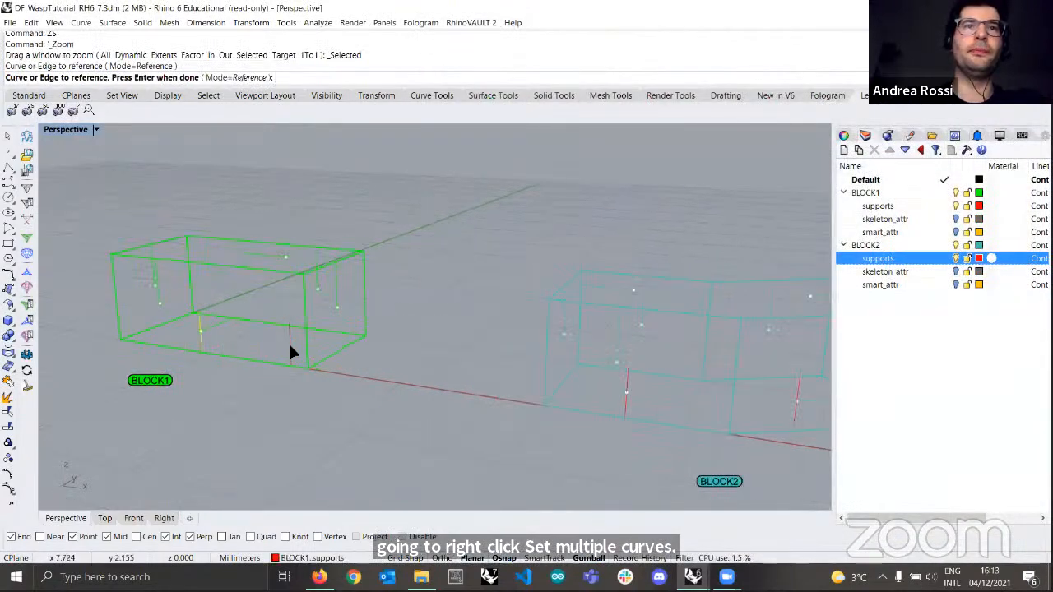
click(288, 345)
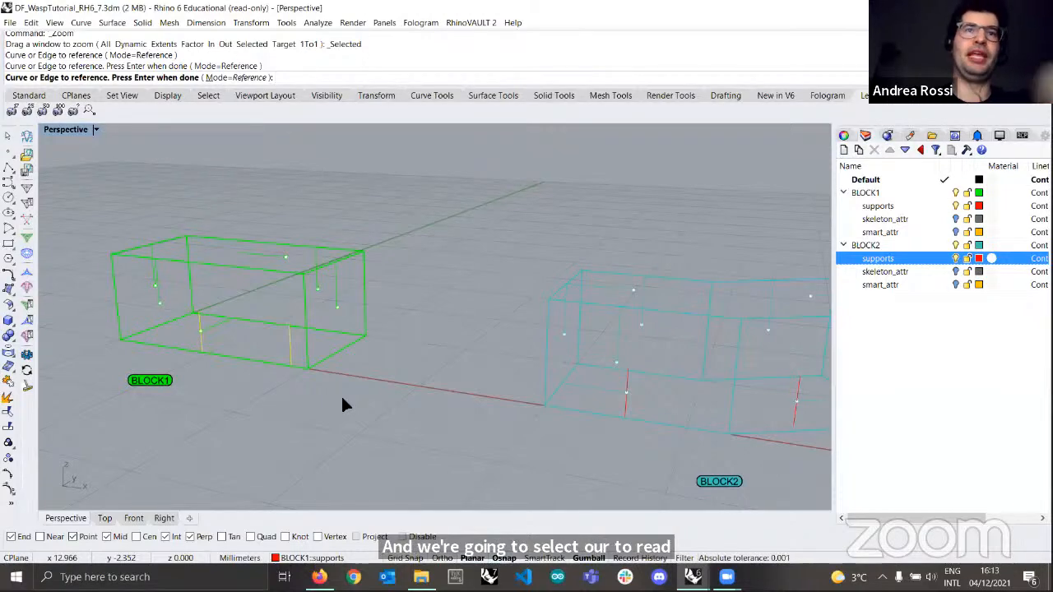
key(Return)
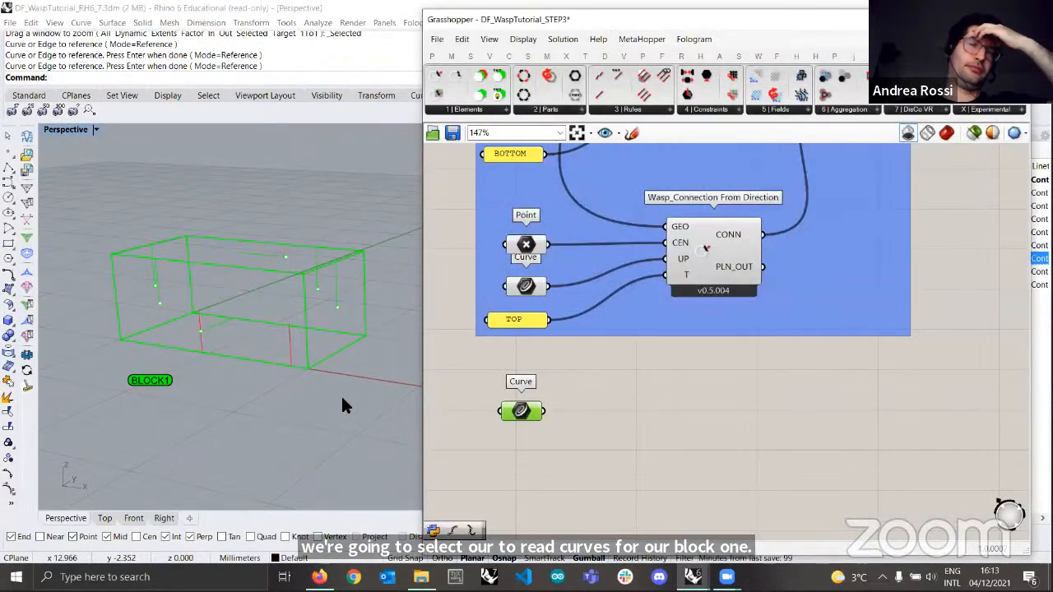
drag(521, 410, 518, 421)
click(650, 420)
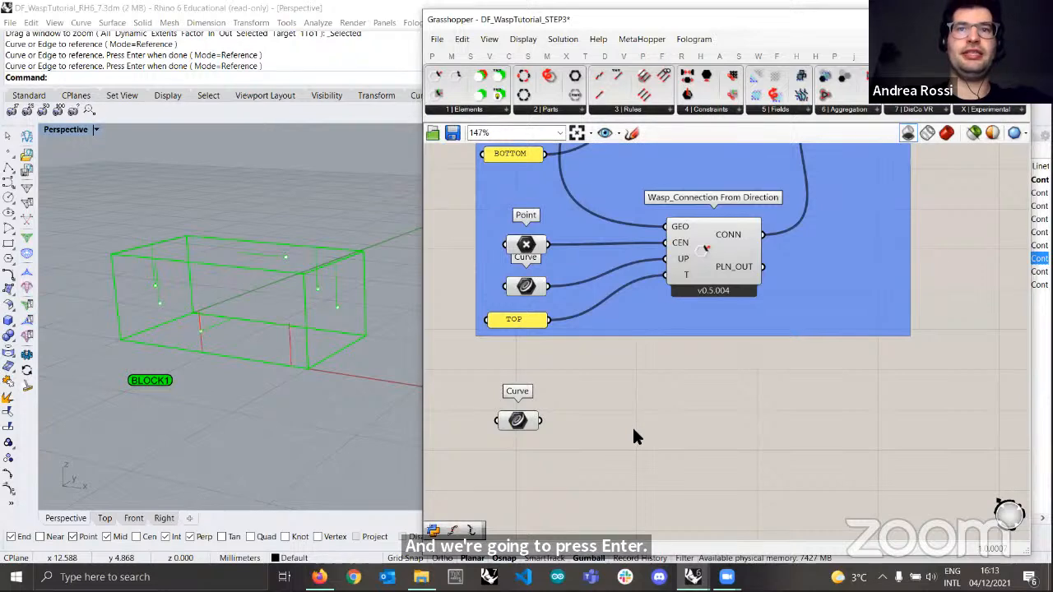
- Add a List Item component beside the support Curve parameter and feed the curves into its L input
double_click(683, 444)
text(list )
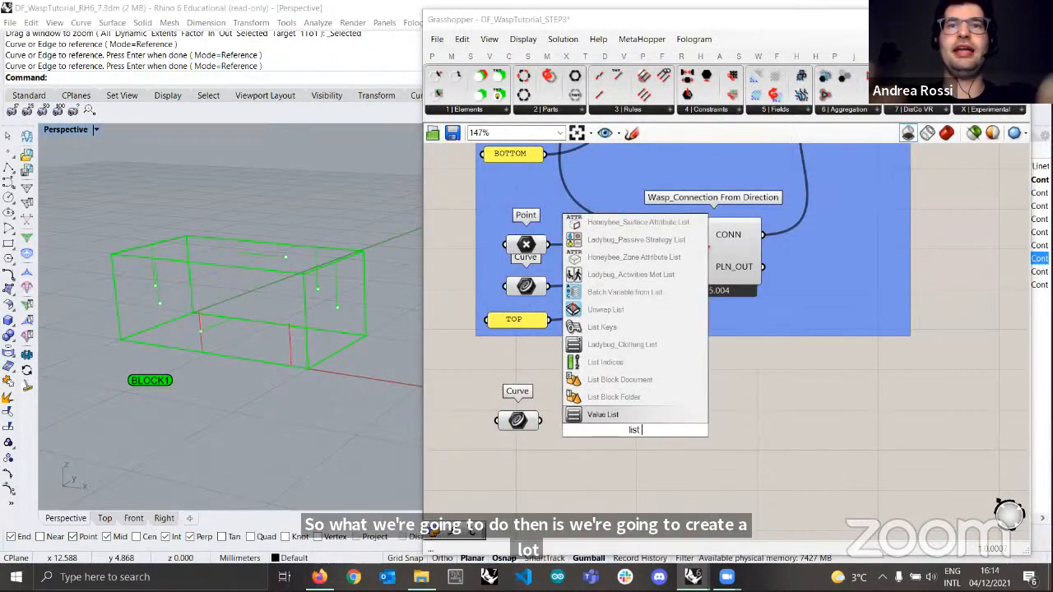
text(ite)
click(656, 414)
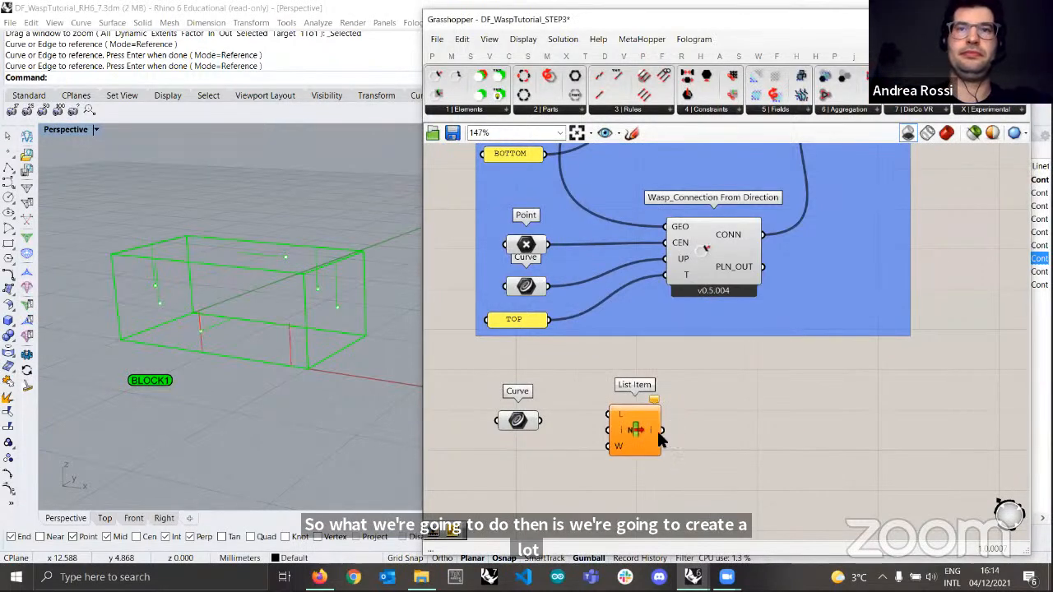
drag(634, 430, 634, 424)
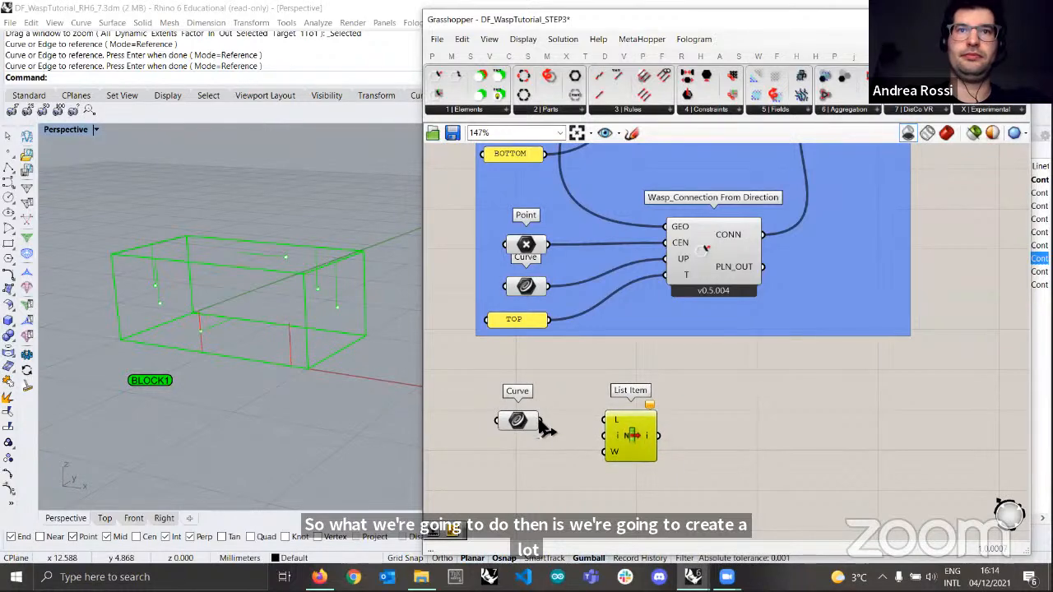
right_drag(547, 419, 551, 391)
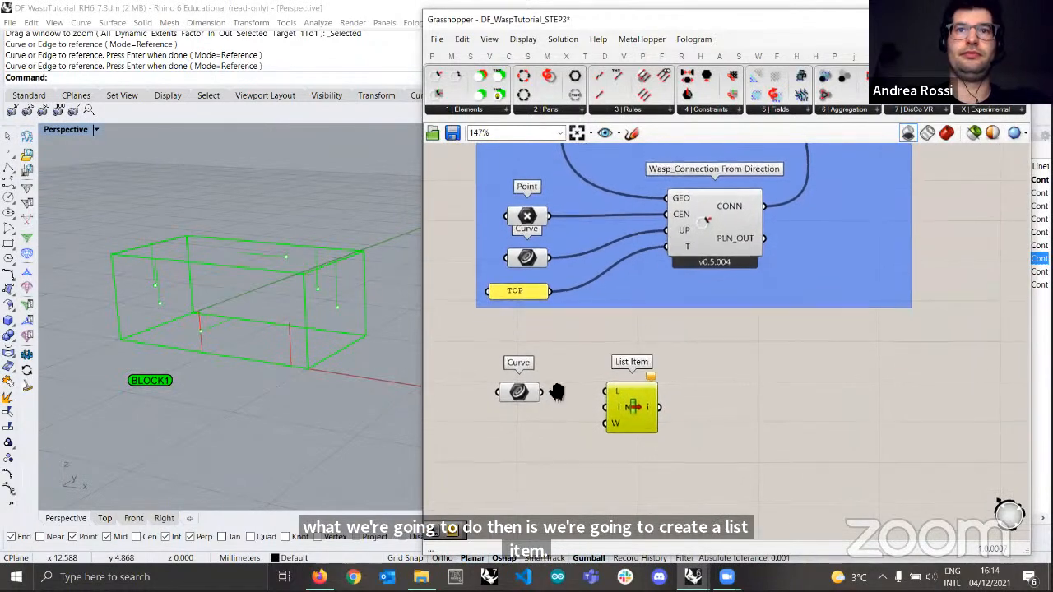
drag(542, 391, 639, 409)
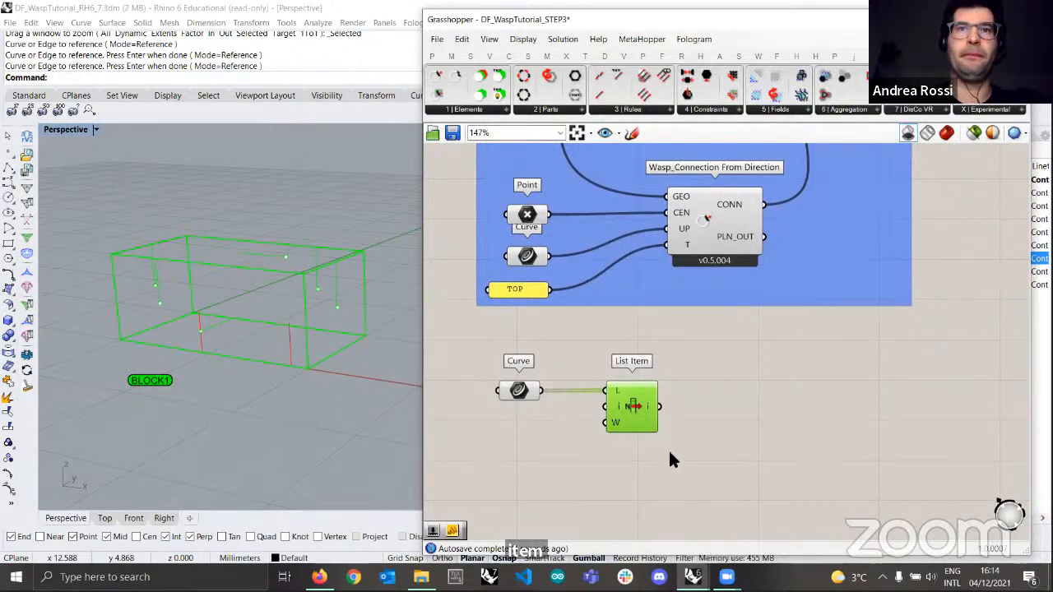
- Add a second output, +1, to the List Item component
scroll(650, 419, up, 6)
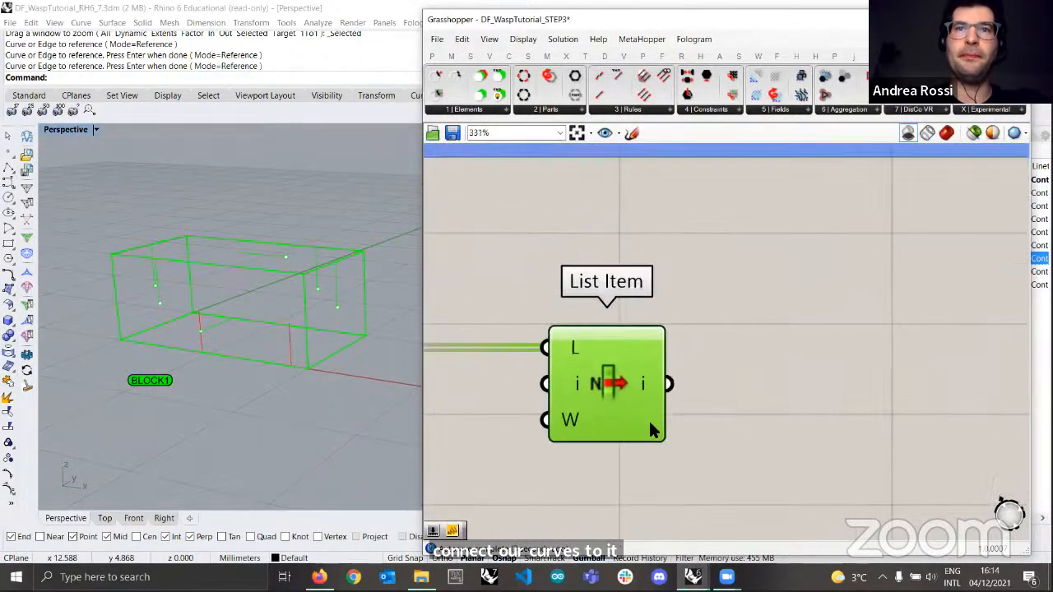
scroll(625, 445, up, 1)
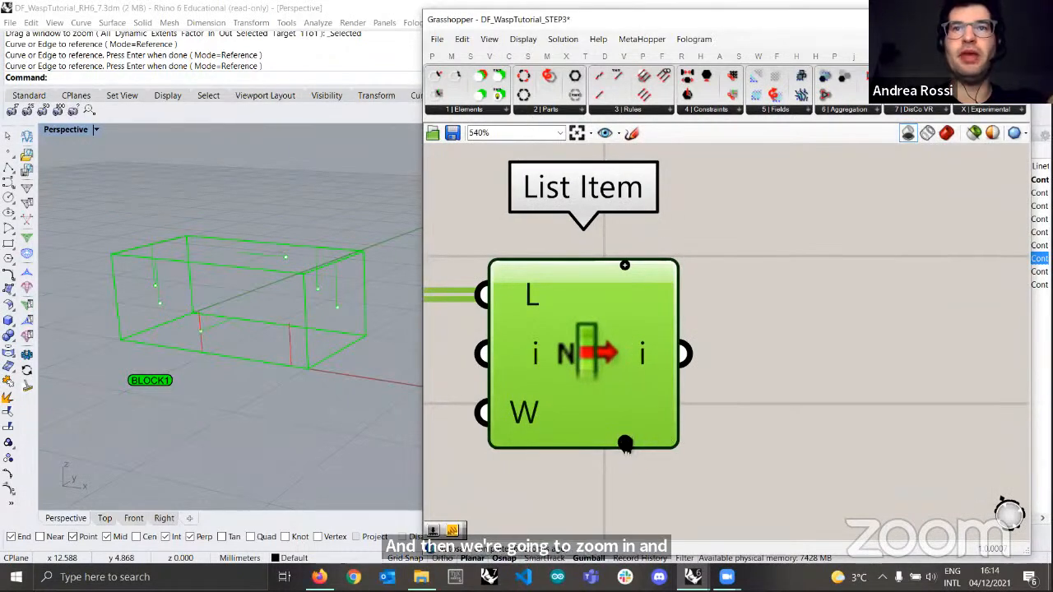
right_drag(720, 444, 869, 444)
scroll(870, 445, down, 1)
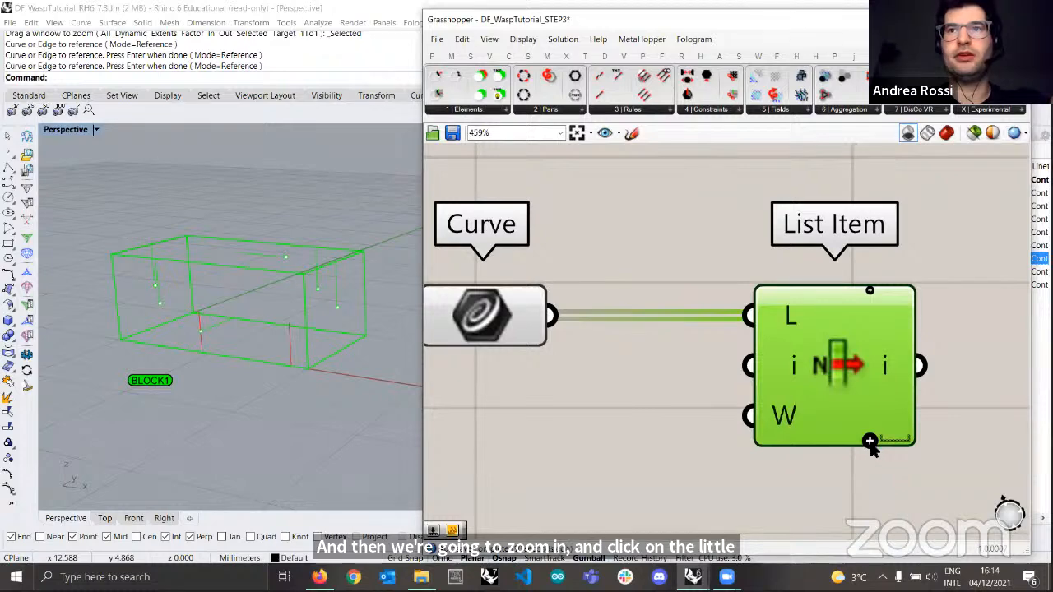
scroll(872, 445, down, 7)
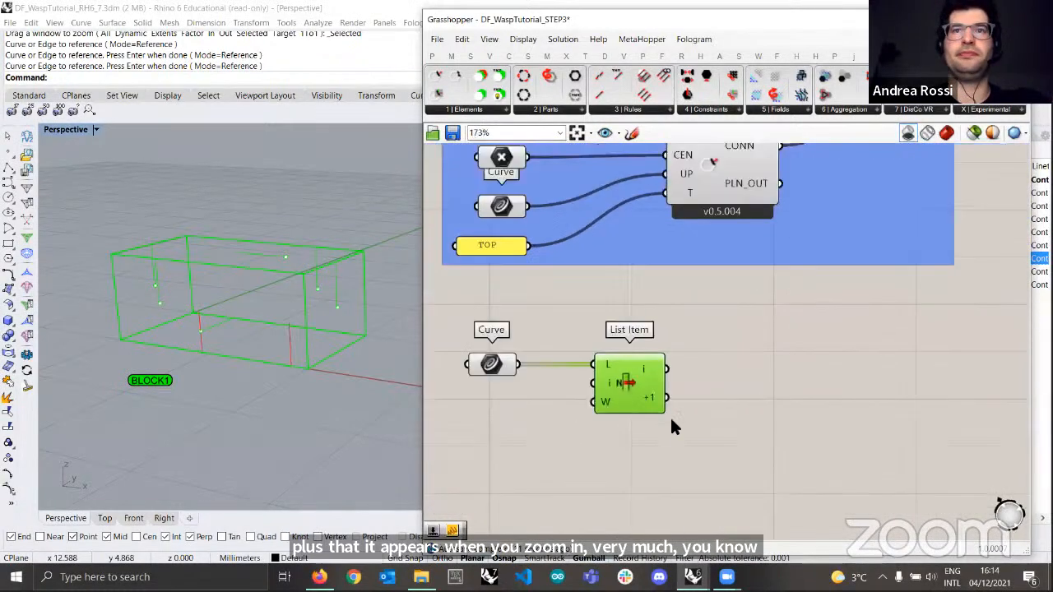
click(638, 398)
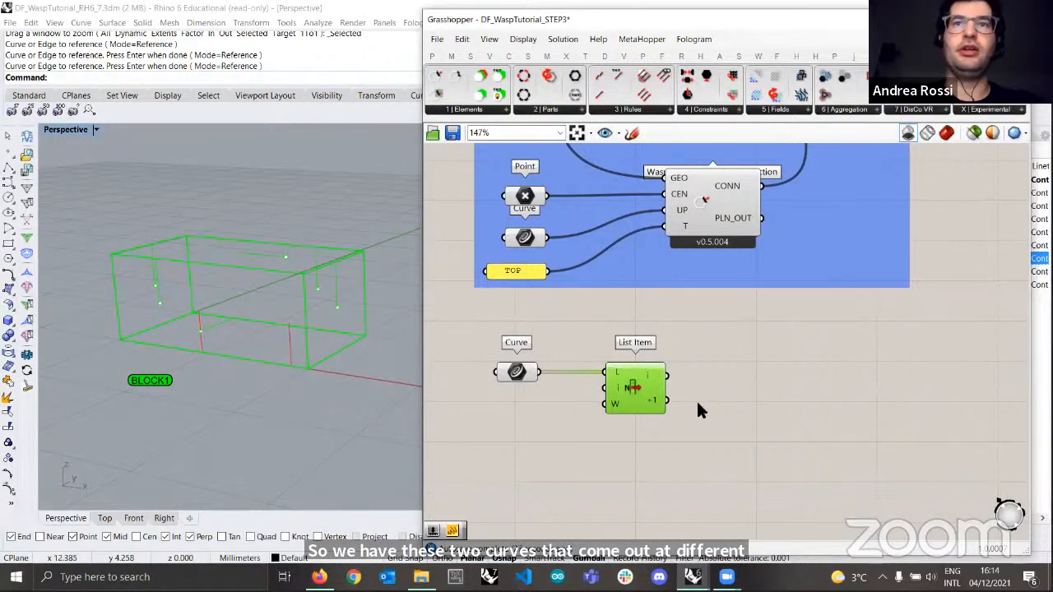
- Place a Wasp_Support component from the Wasp constraints beside the List Item component
scroll(696, 403, down, 2)
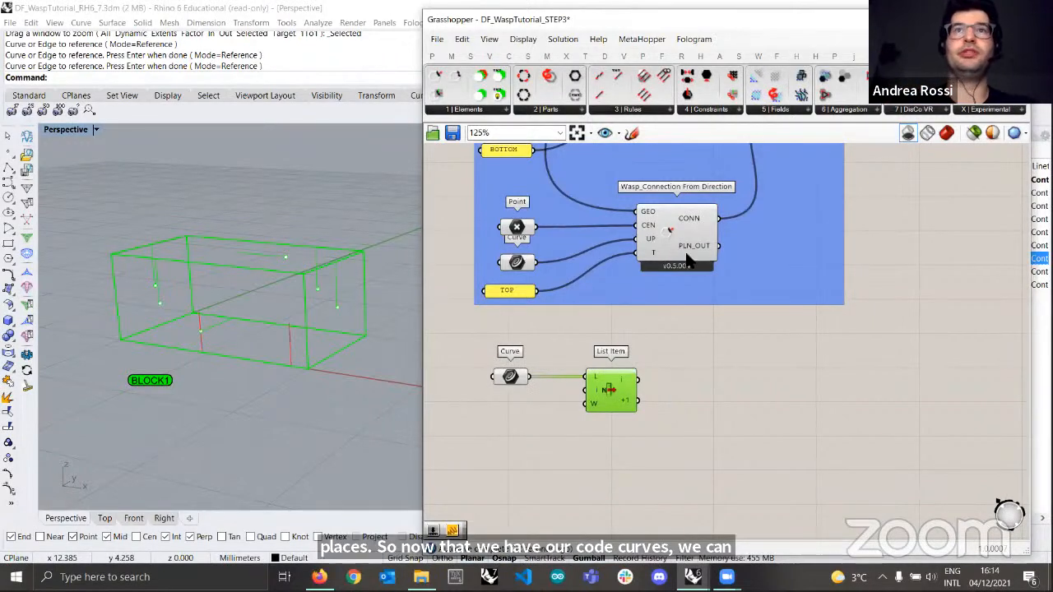
click(724, 112)
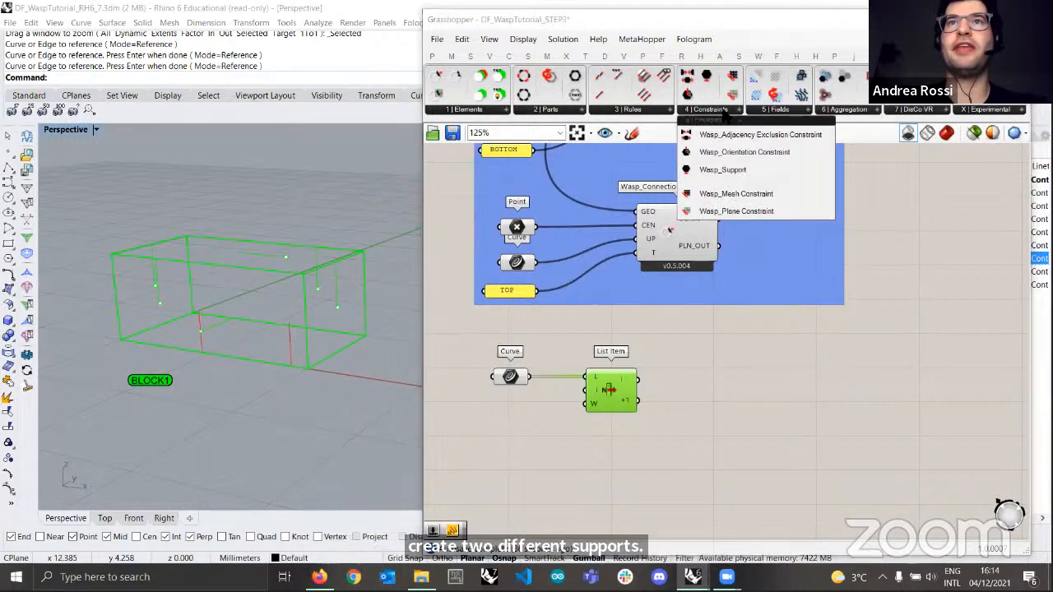
click(723, 170)
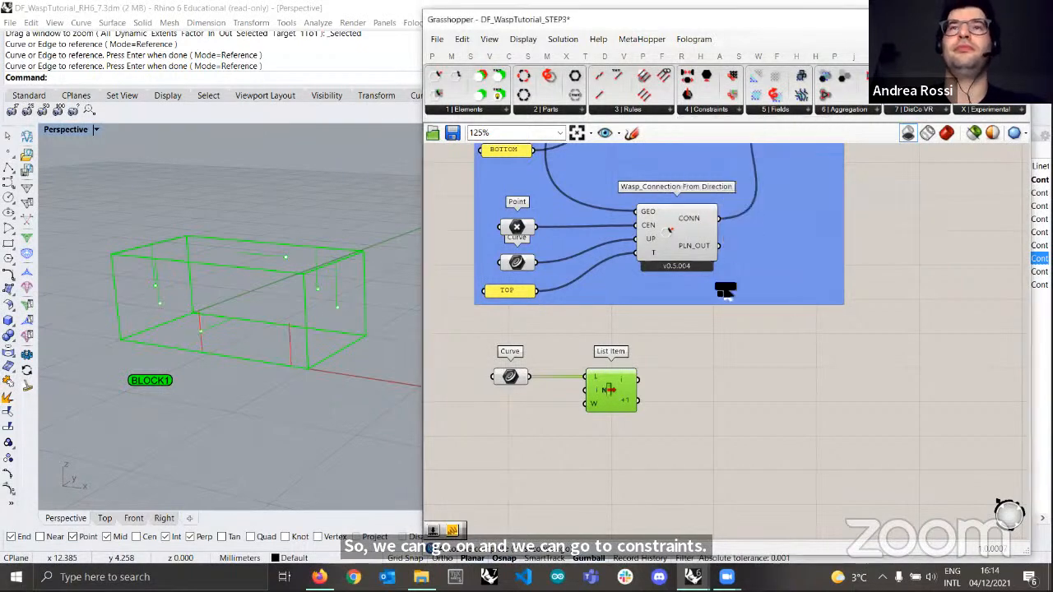
click(718, 390)
scroll(751, 392, up, 2)
drag(757, 385, 745, 394)
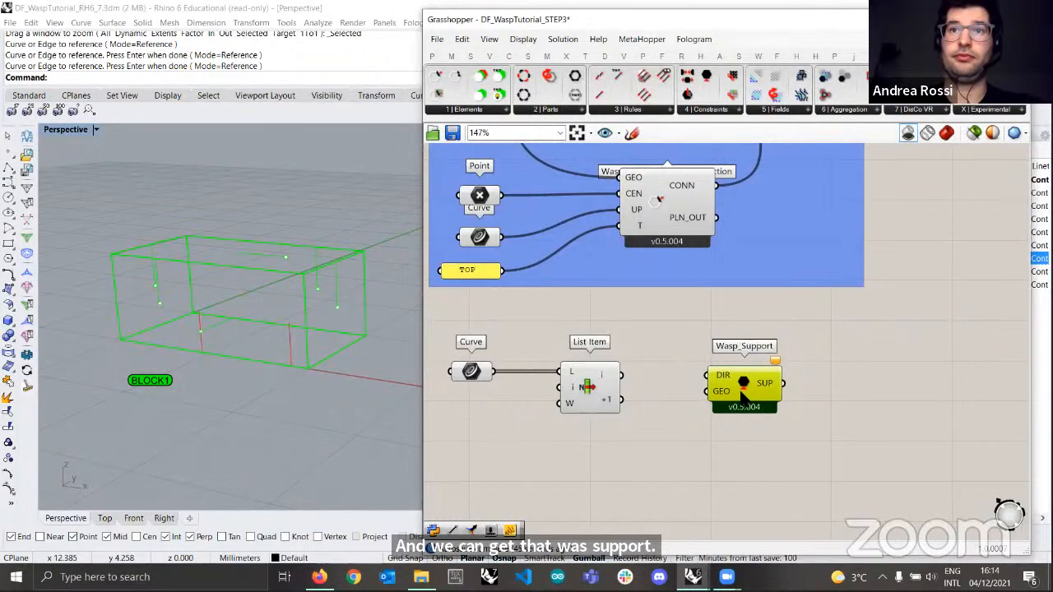
- Connect List Item's i output to Wasp_Support's DIR, duplicate the support below, and connect the +1 output to the copy's DIR
drag(622, 375, 656, 383)
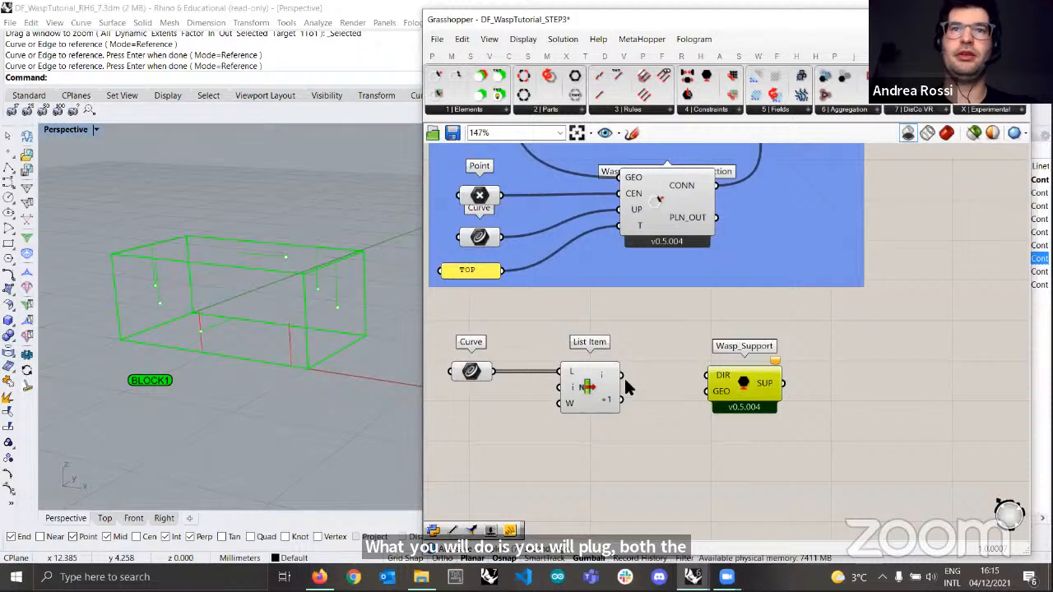
drag(623, 375, 740, 474)
click(656, 421)
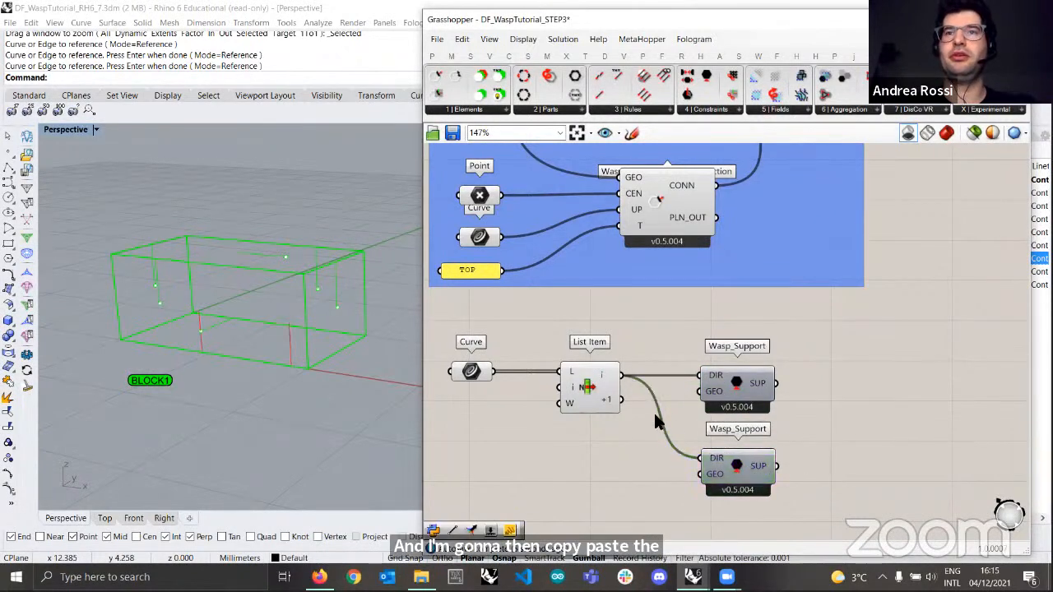
drag(626, 403, 705, 460)
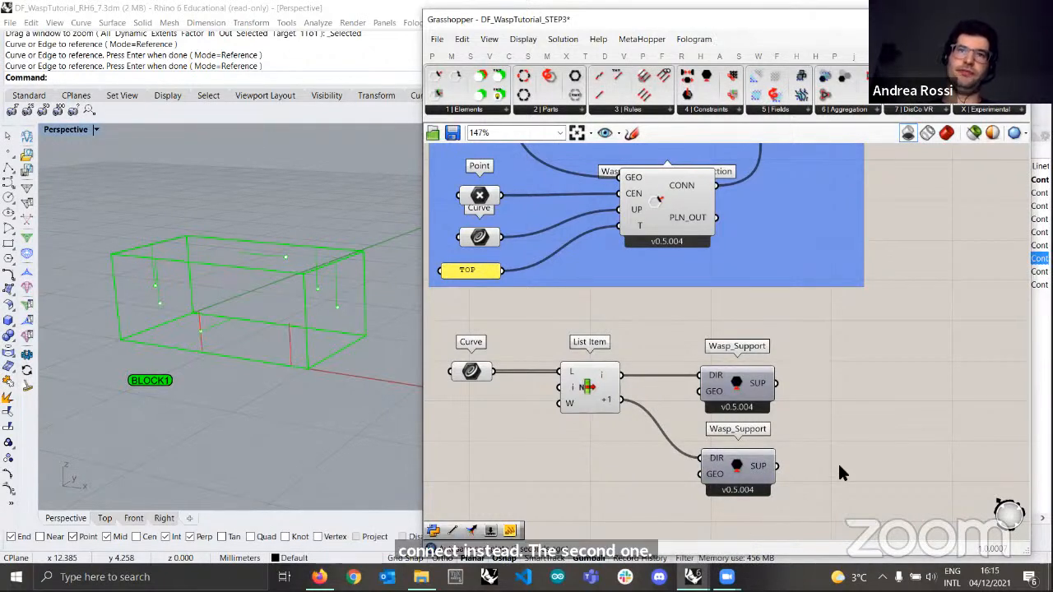
- Try wiring List Item's +1 output into the upper Wasp_Support's DIR as well, and disconnect that extra wire
drag(622, 400, 701, 391)
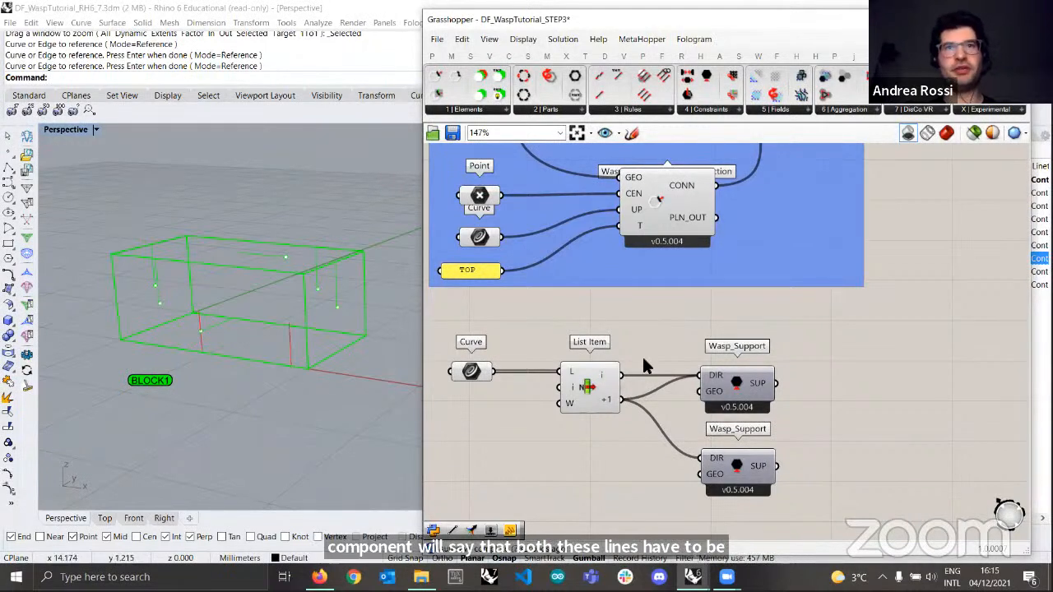
ctrl+drag(624, 400, 699, 376)
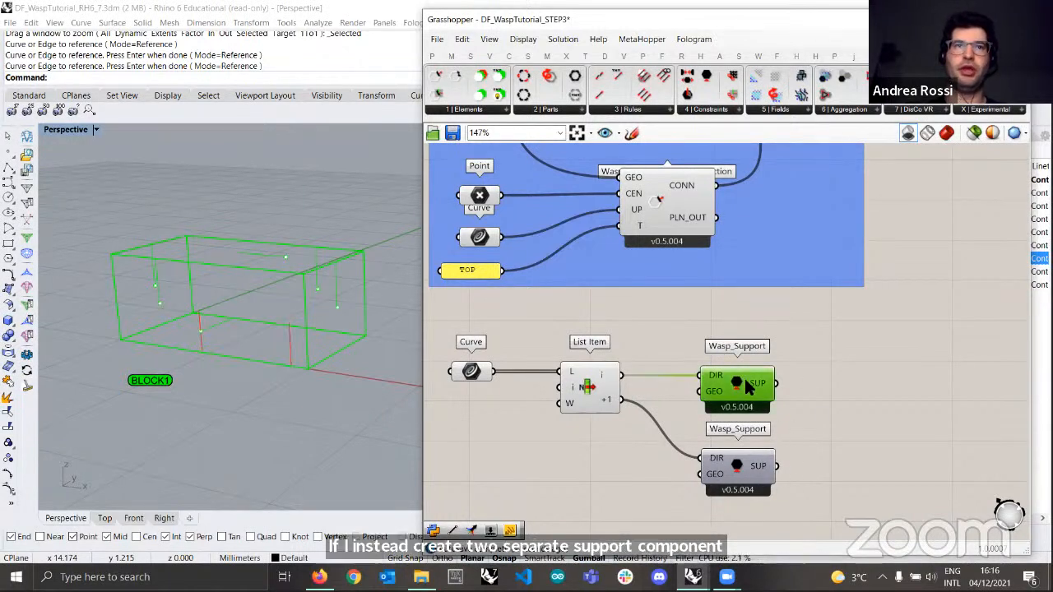
click(744, 473)
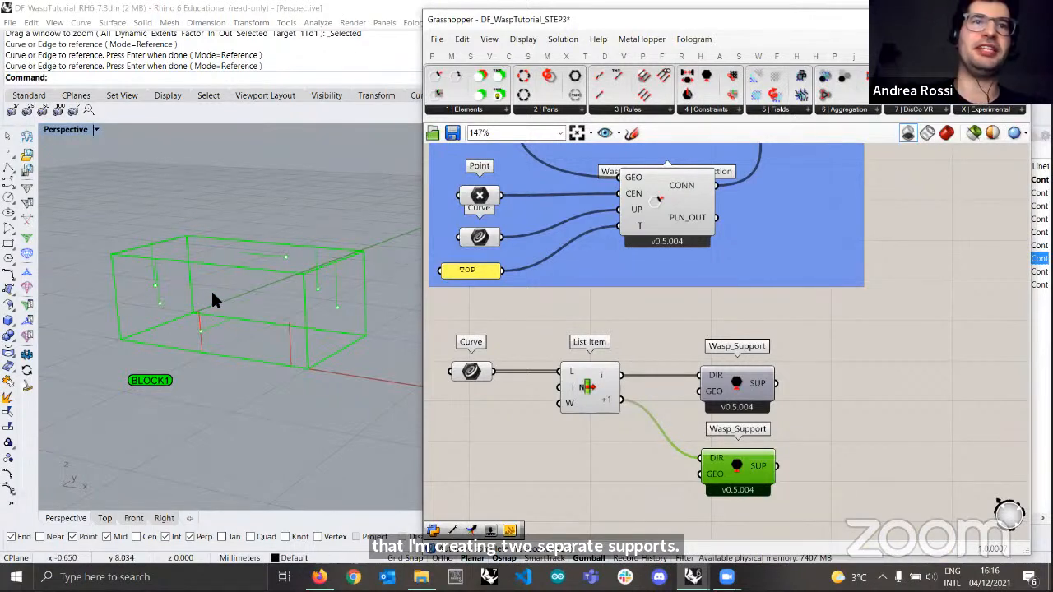
drag(216, 293, 178, 381)
drag(247, 400, 334, 318)
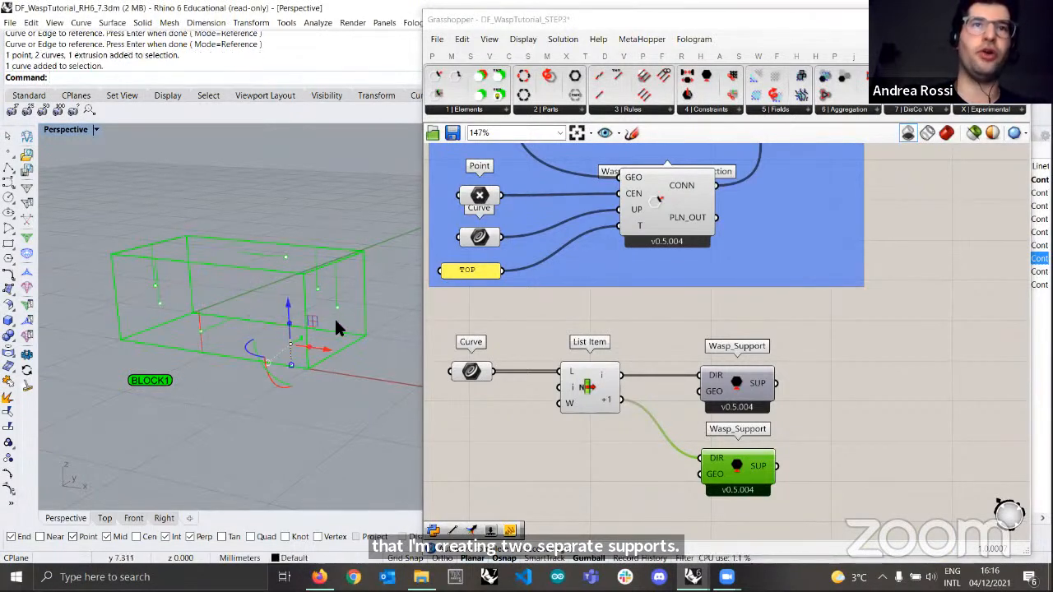
click(357, 411)
- Place a Merge component beside the two Wasp_Support components
right_drag(760, 432, 716, 424)
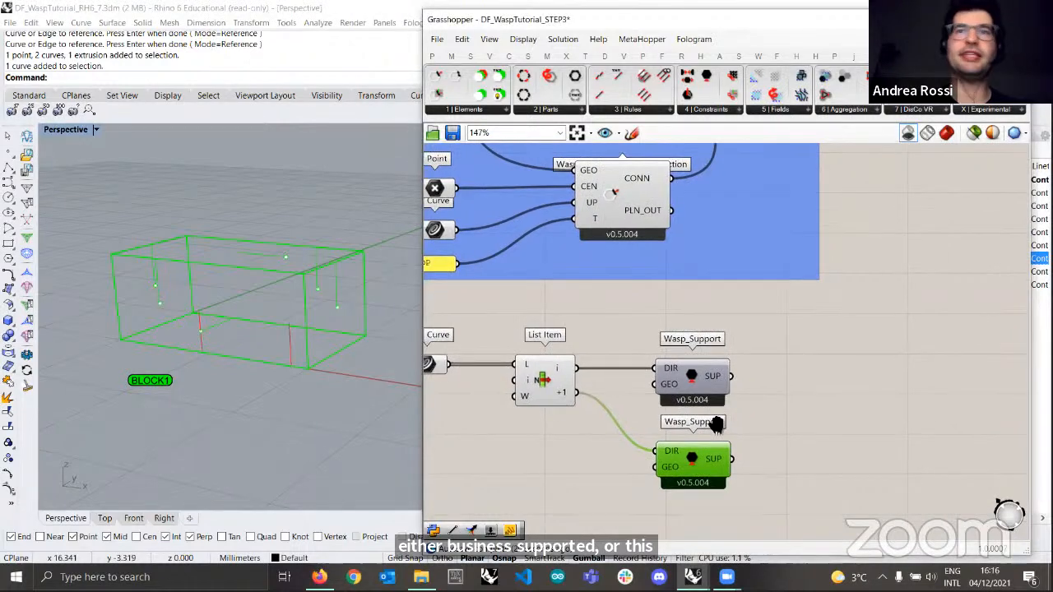
scroll(717, 424, down, 1)
double_click(795, 420)
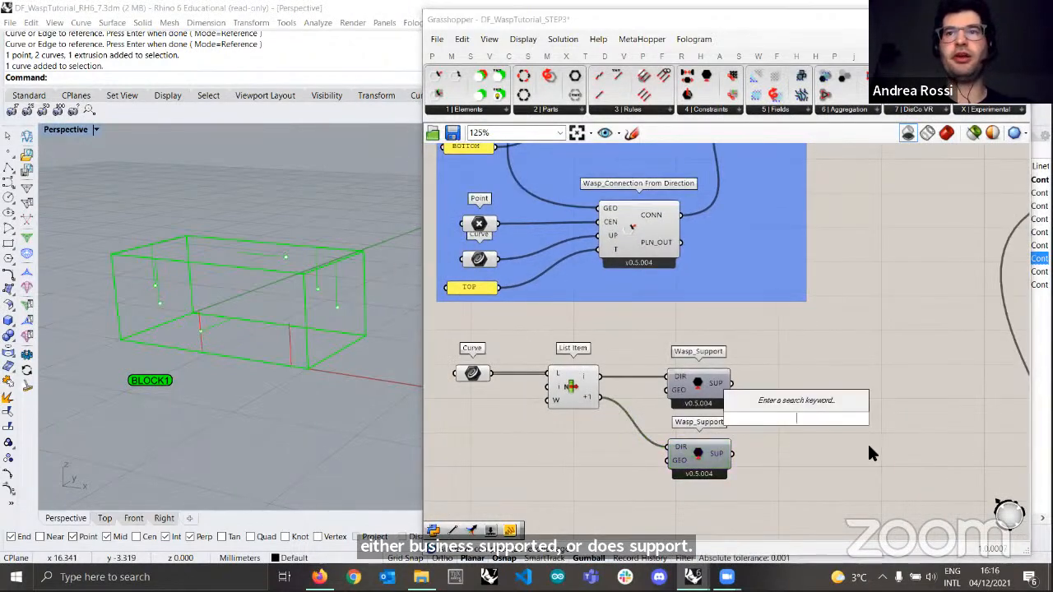
text(merge)
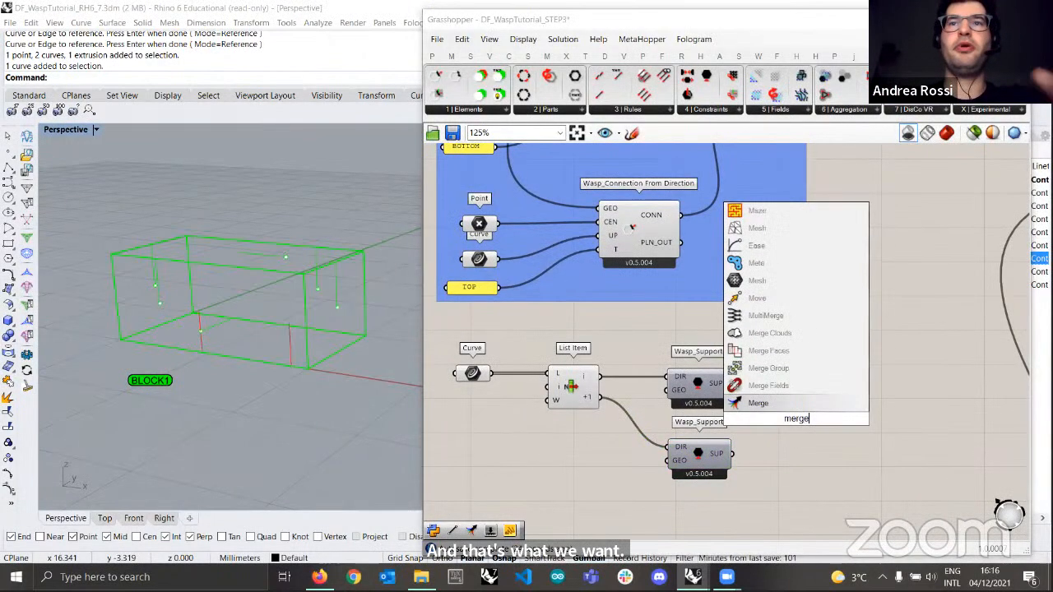
click(769, 401)
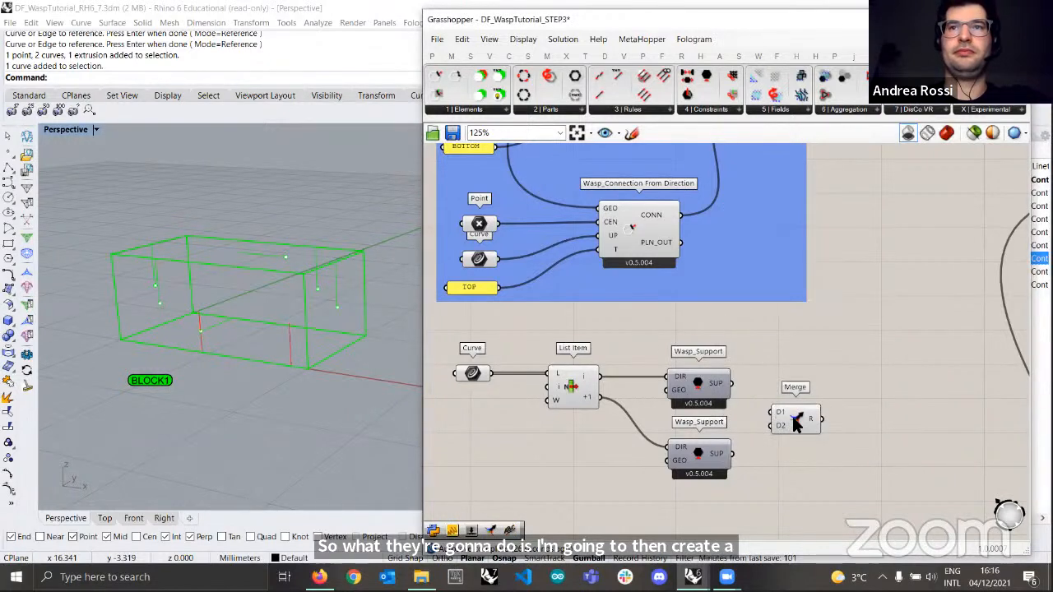
drag(793, 417, 800, 412)
- Connect the upper and lower supports' SUP outputs to Merge's D1 and D2, and remove the unused D3 input
drag(733, 384, 781, 401)
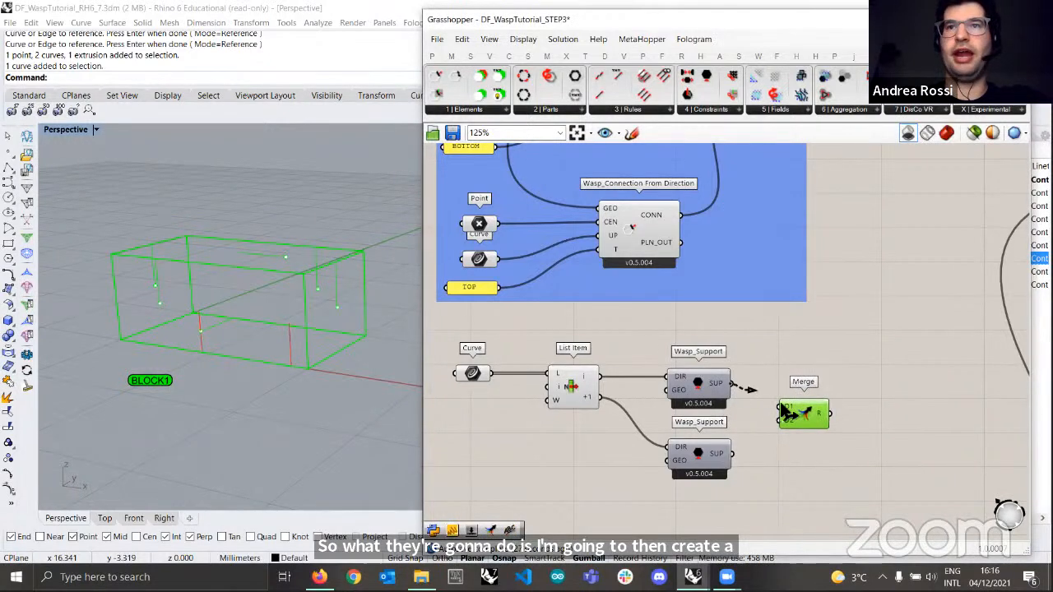
drag(731, 453, 781, 414)
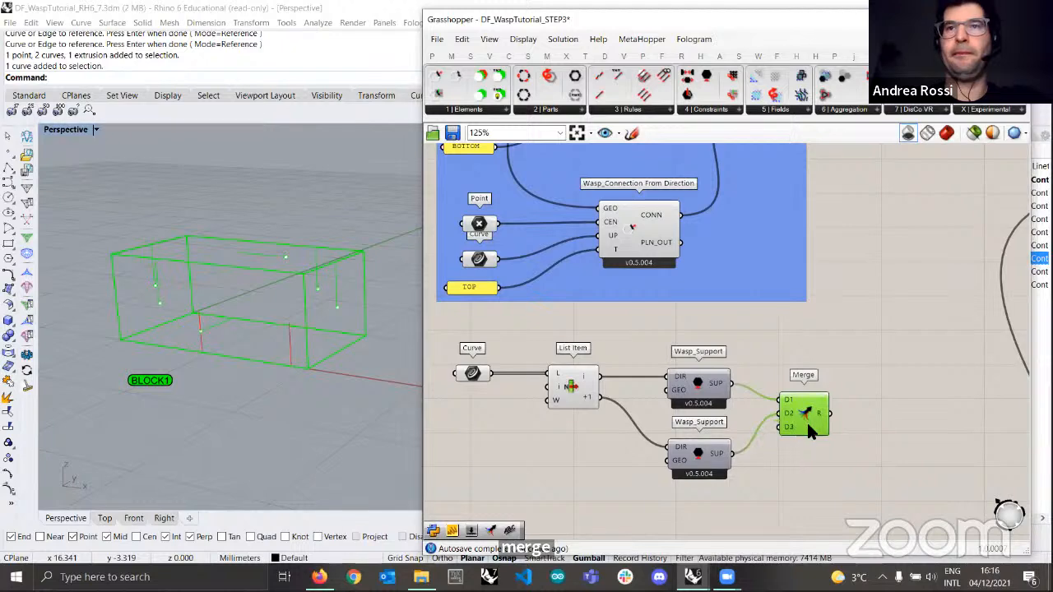
scroll(786, 438, up, 3)
click(790, 436)
scroll(811, 417, down, 3)
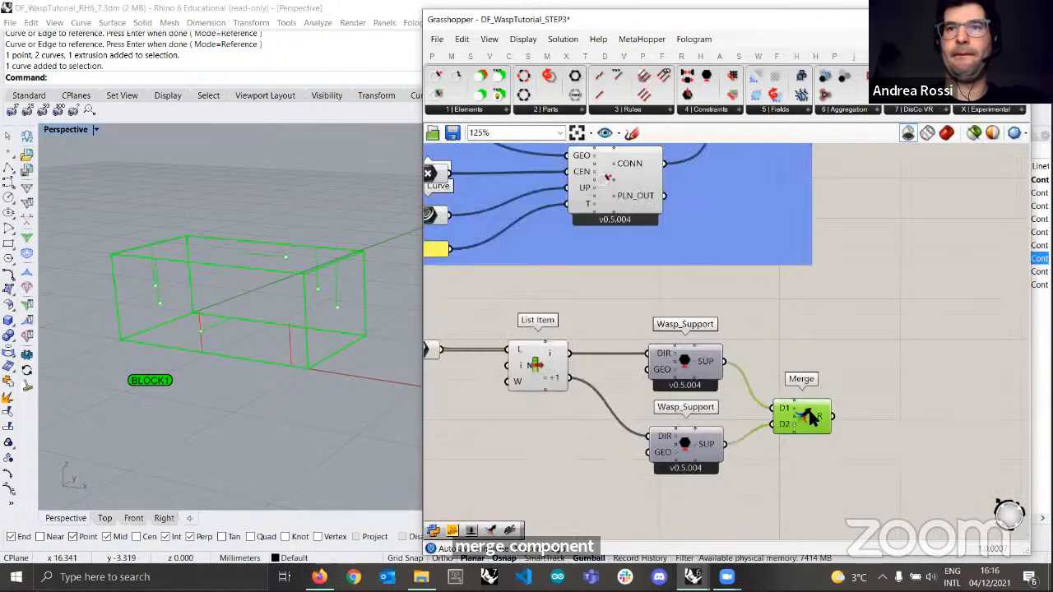
- Connect the supports' Merge output R to the SUP input of BLOCK1's Wasp_Advanced Part
scroll(810, 411, down, 1)
drag(808, 417, 804, 280)
scroll(874, 414, down, 4)
scroll(874, 409, down, 2)
scroll(969, 252, up, 4)
scroll(948, 267, up, 1)
scroll(934, 270, down, 2)
scroll(944, 220, up, 3)
scroll(834, 302, down, 3)
scroll(859, 219, up, 3)
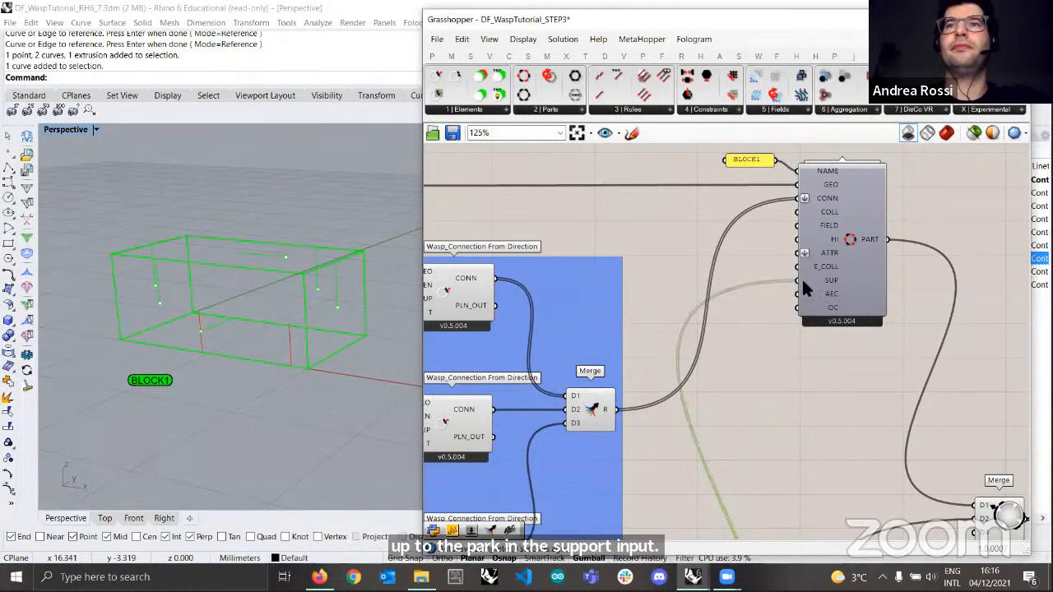
scroll(813, 292, down, 5)
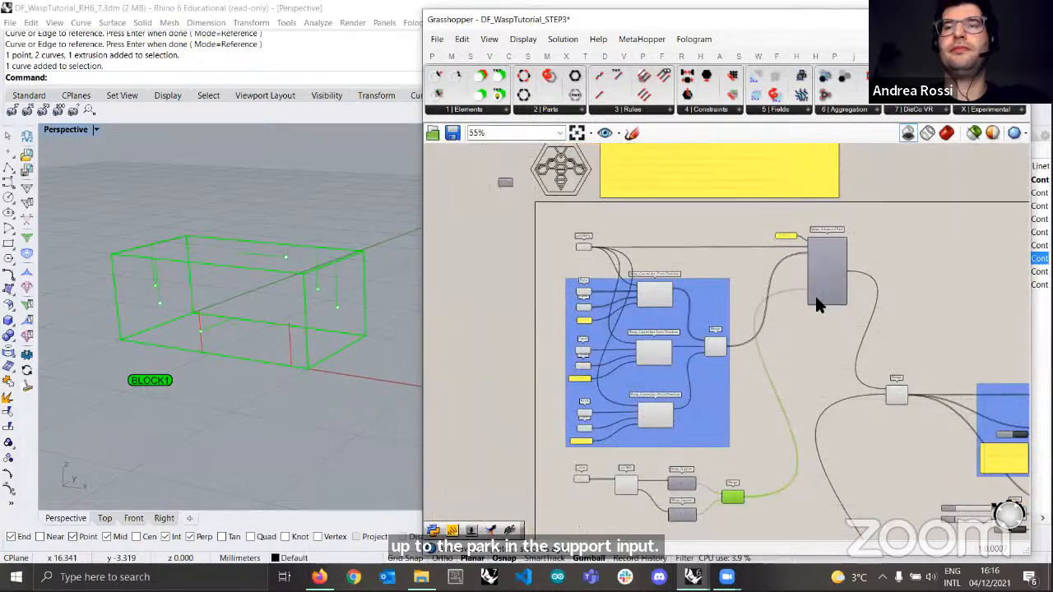
scroll(758, 412, up, 3)
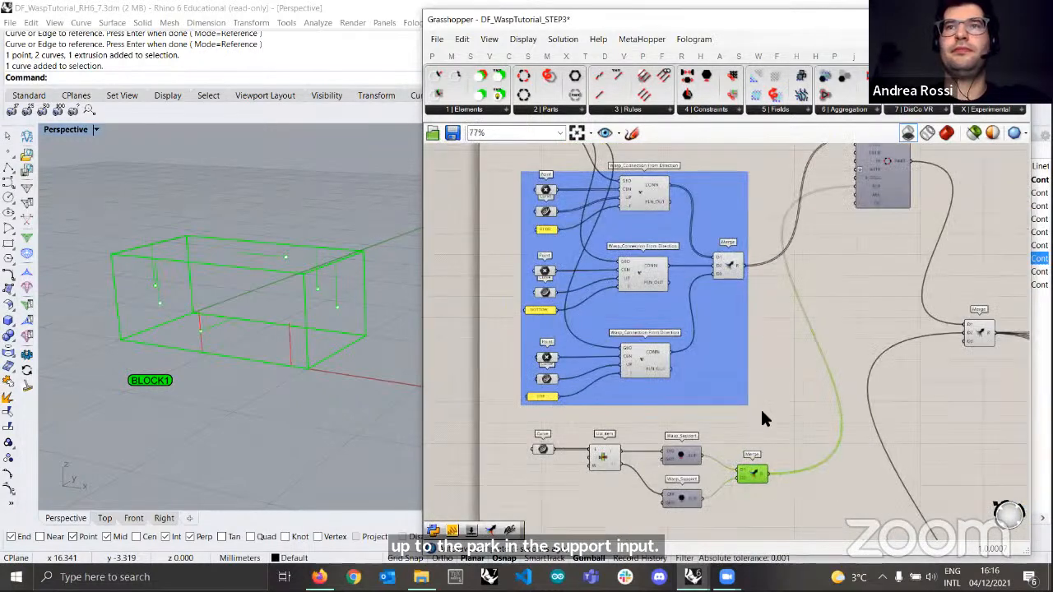
click(782, 423)
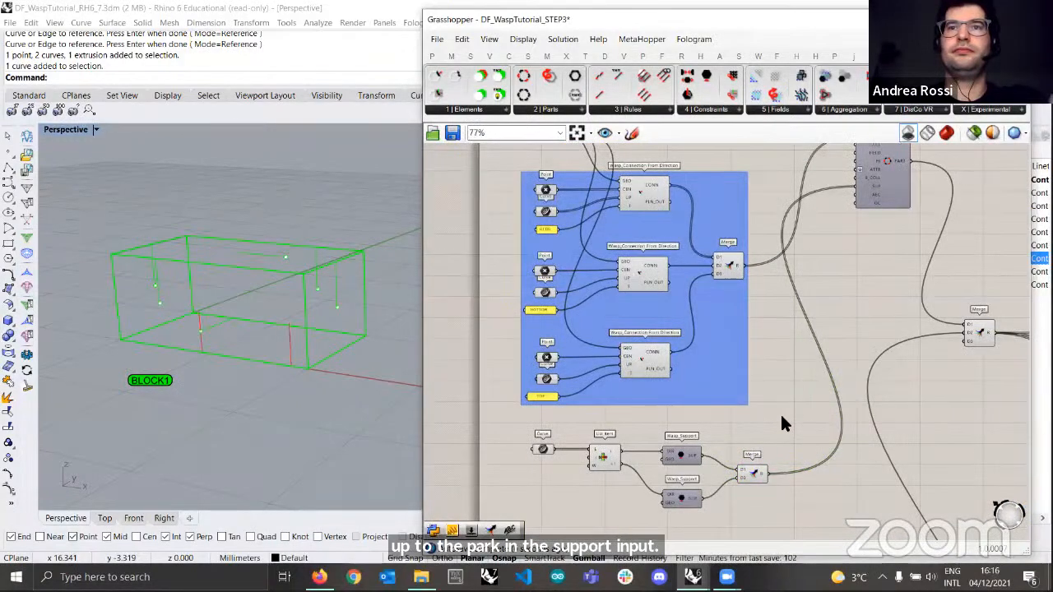
scroll(782, 424, down, 1)
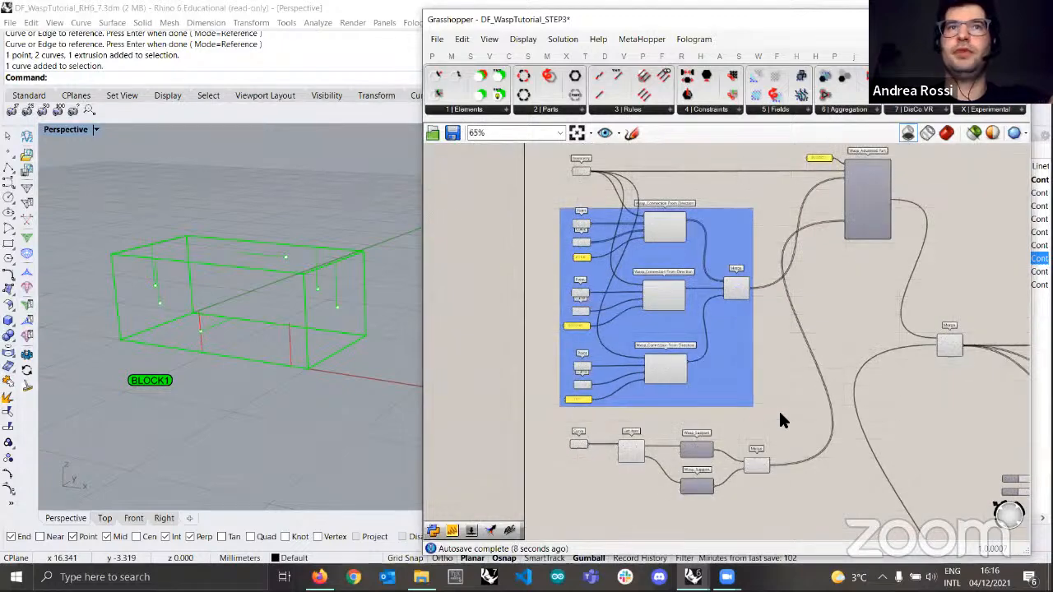
- Place a Curve parameter below the blue group of connections for BLOCK2
scroll(782, 423, down, 4)
scroll(373, 364, down, 4)
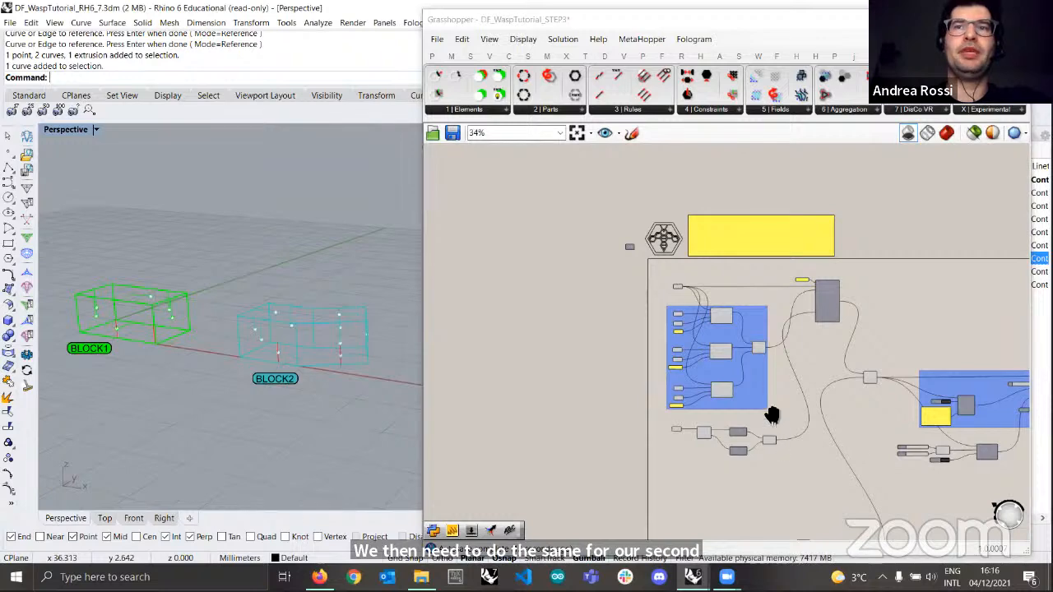
right_drag(773, 417, 748, 359)
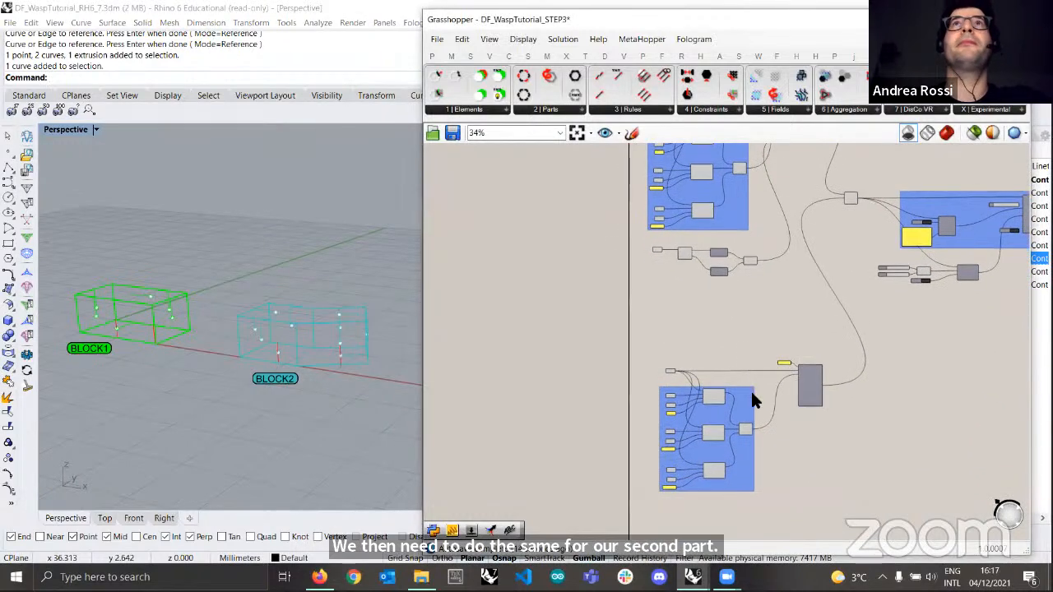
scroll(751, 392, up, 4)
scroll(733, 398, up, 3)
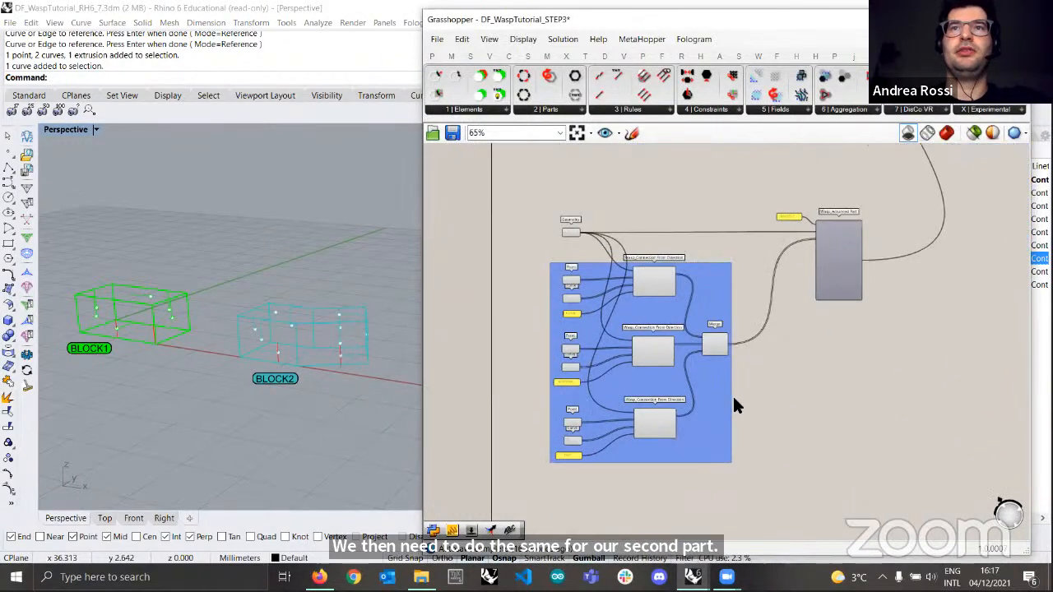
right_drag(729, 389, 724, 363)
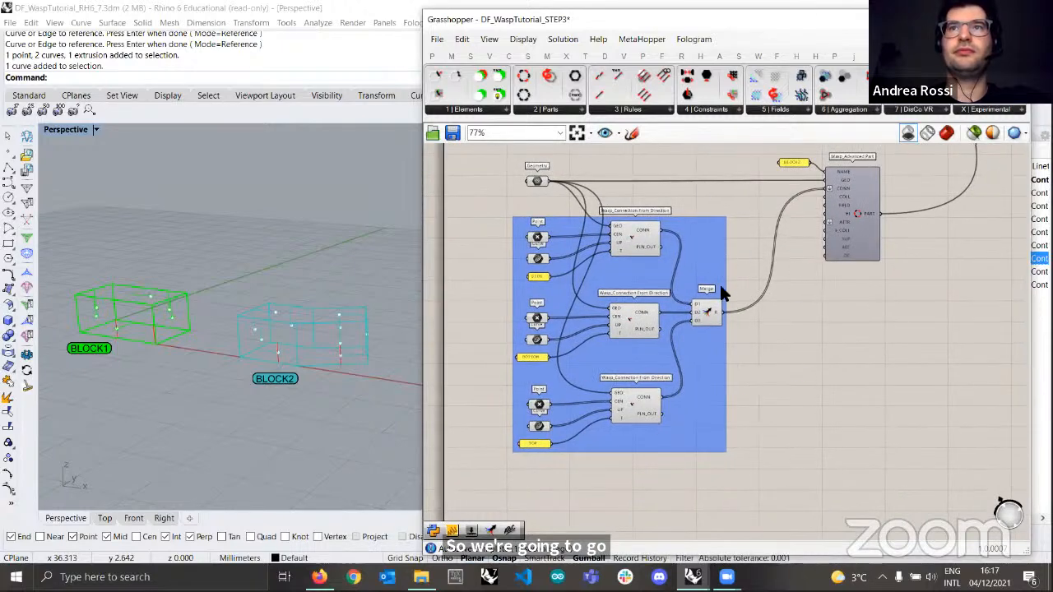
right_drag(721, 292, 721, 307)
scroll(584, 491, up, 4)
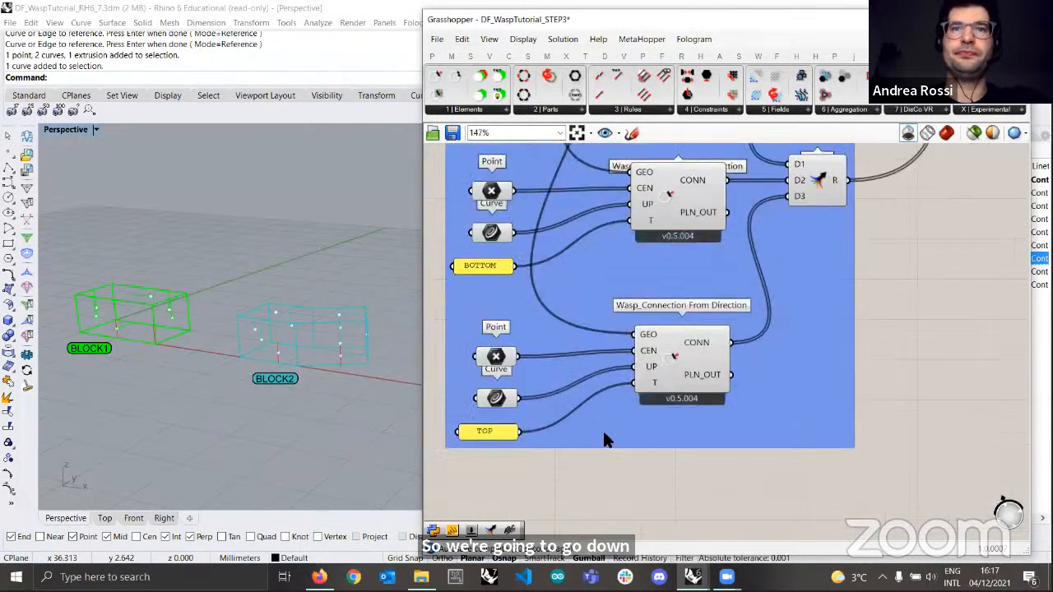
scroll(605, 436, down, 3)
right_drag(605, 450, 606, 362)
scroll(542, 413, up, 1)
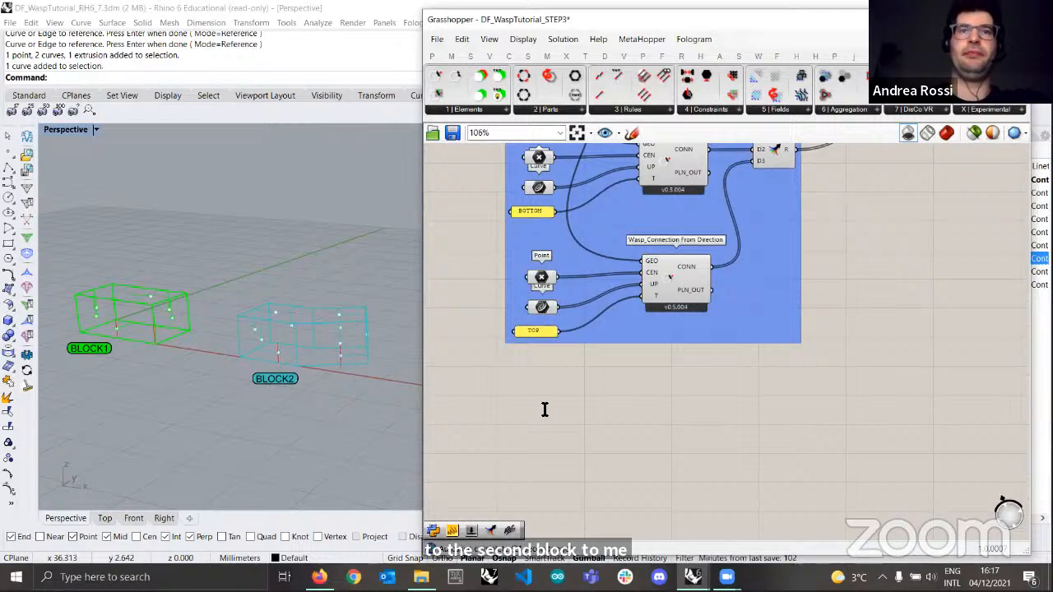
double_click(539, 416)
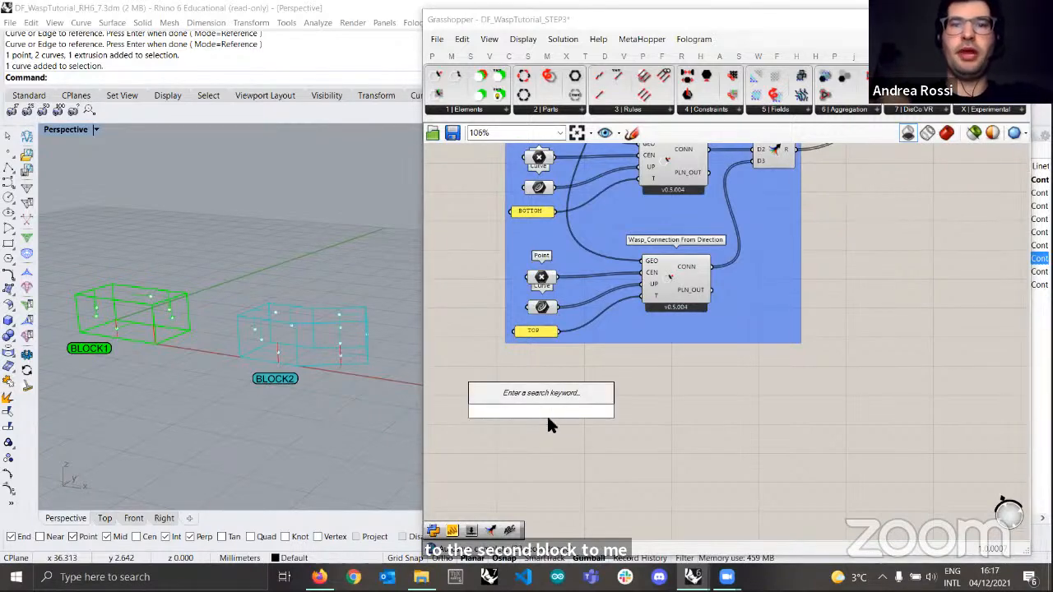
text(curve)
click(545, 395)
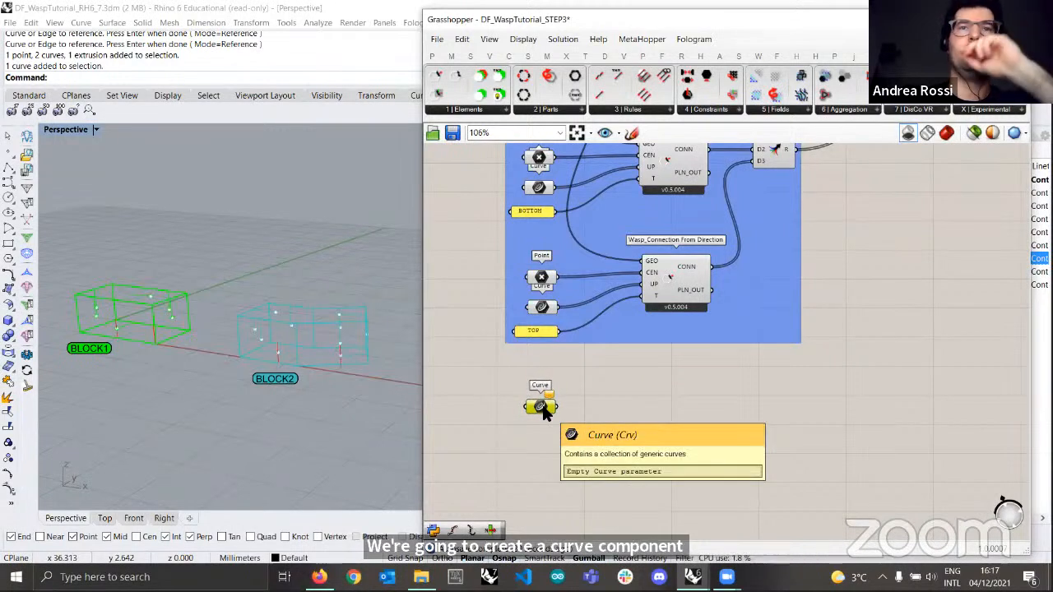
- Reference BLOCK2's two red support lines in the new Curve parameter as multiple curves
right_click(543, 409)
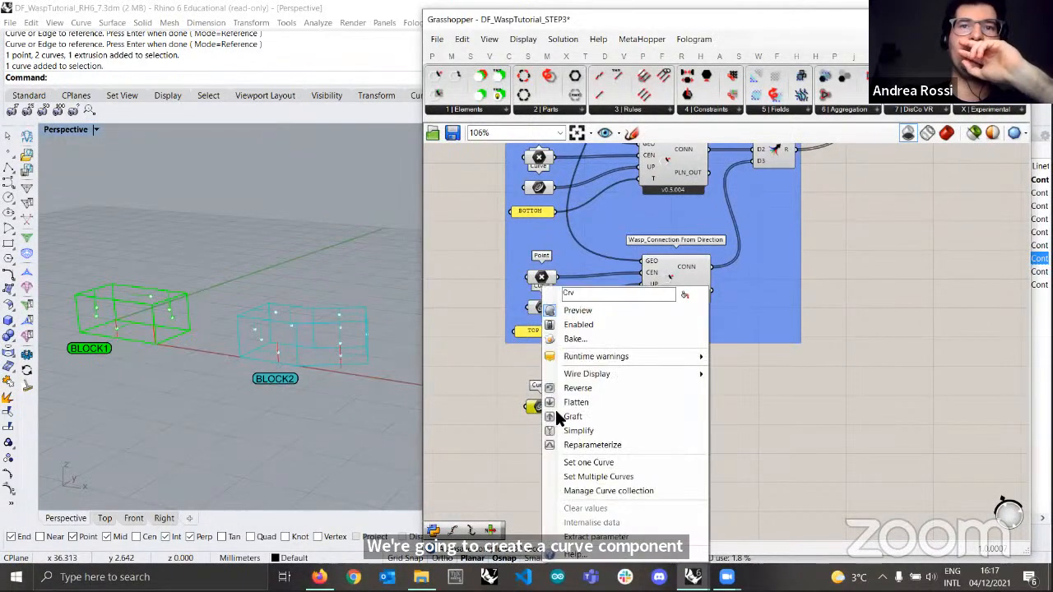
click(609, 477)
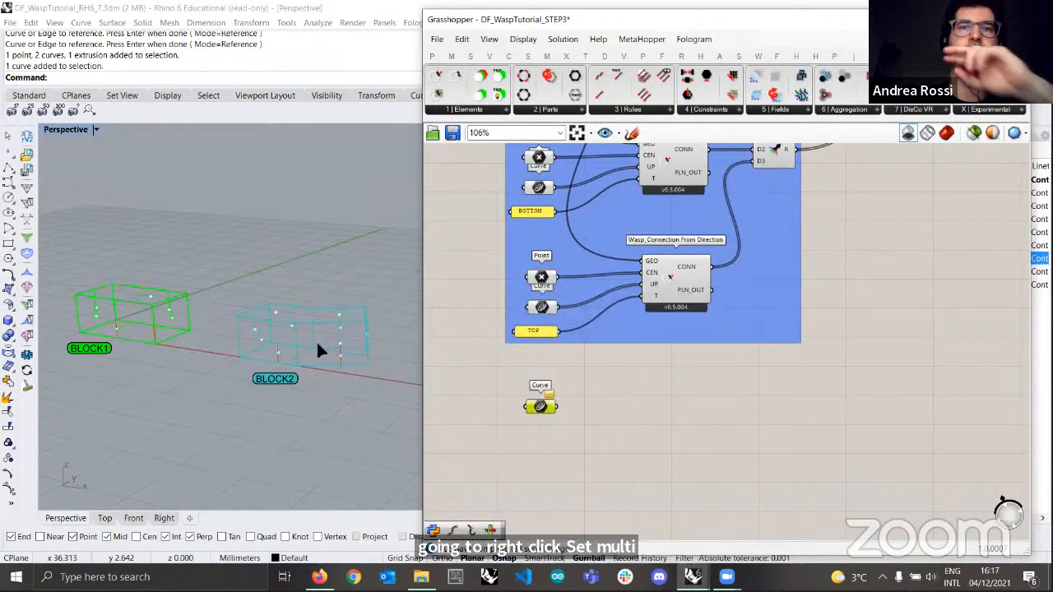
scroll(291, 363, up, 5)
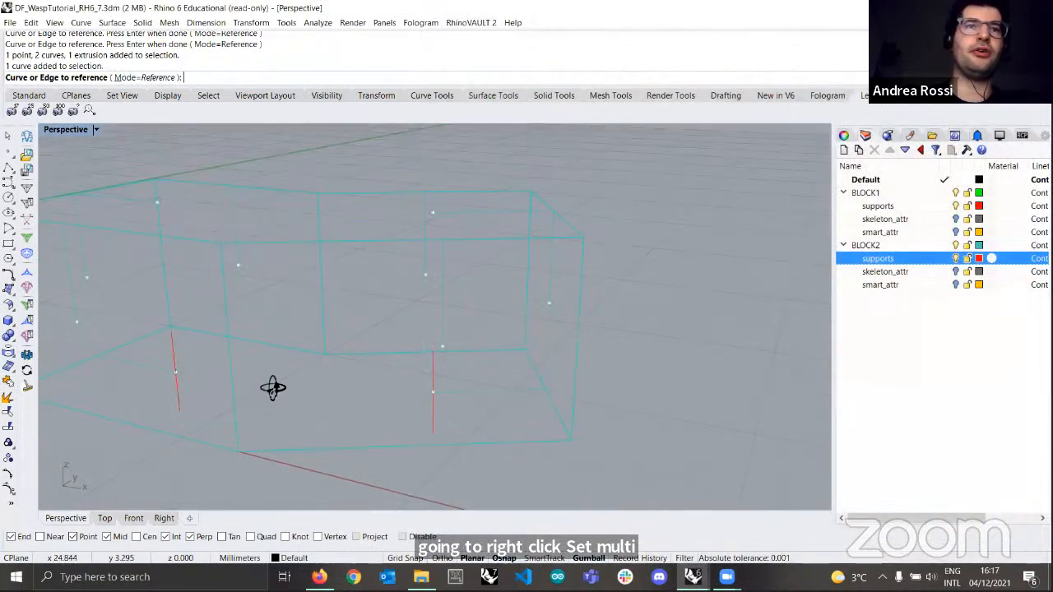
click(171, 386)
click(410, 414)
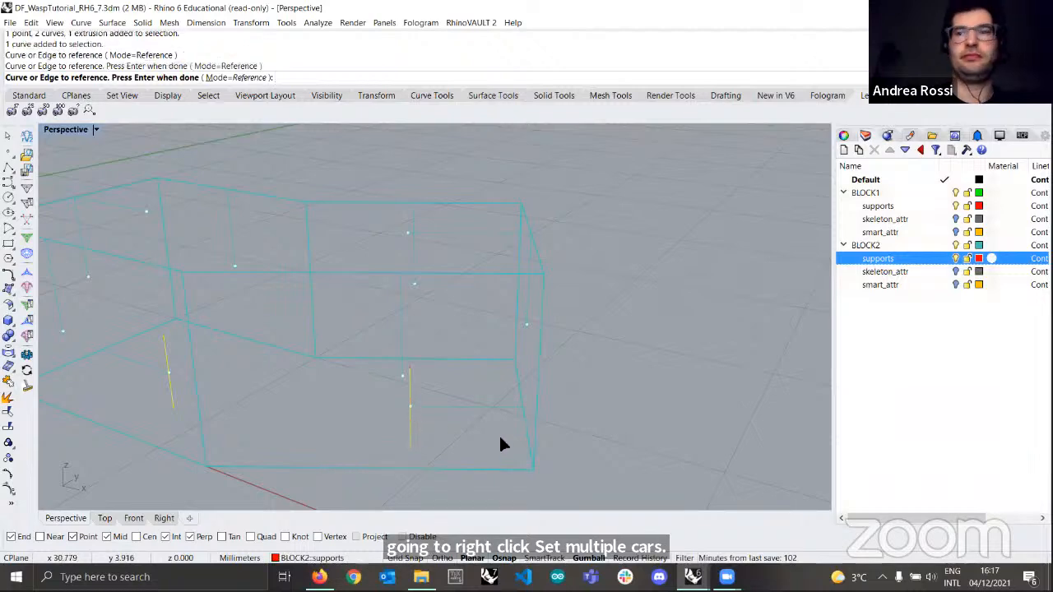
key(Return)
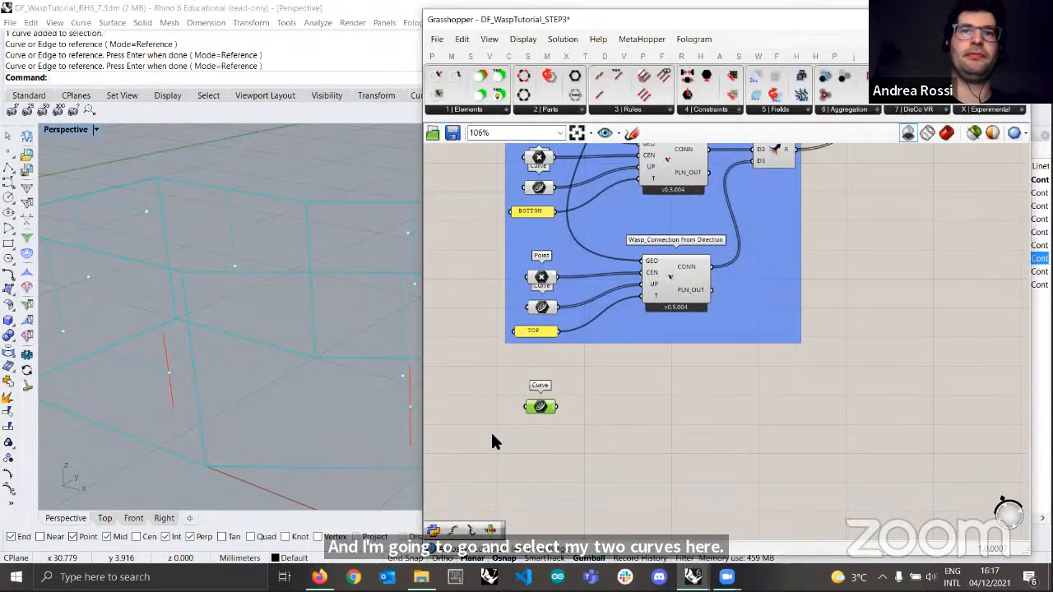
scroll(301, 350, down, 5)
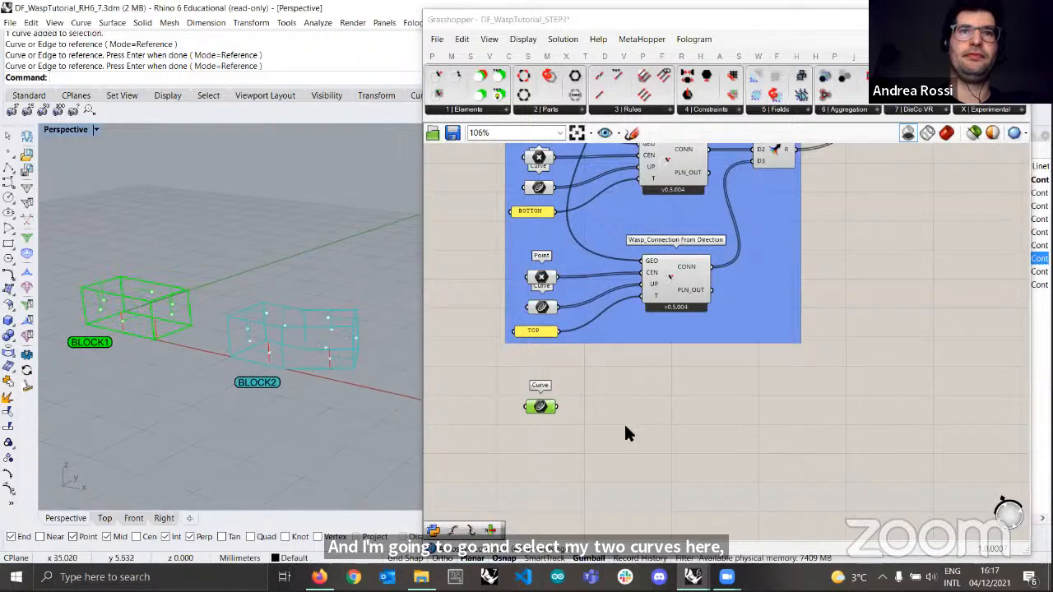
- Place a List Item component beside BLOCK2's support Curve parameter and connect the curves to its L input
scroll(548, 414, up, 2)
click(663, 438)
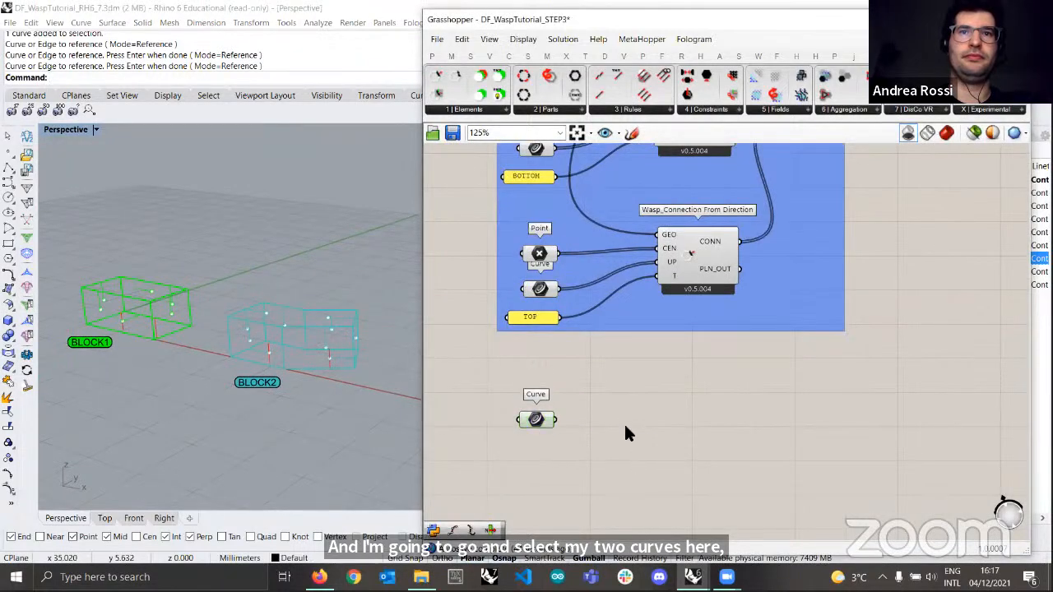
double_click(621, 439)
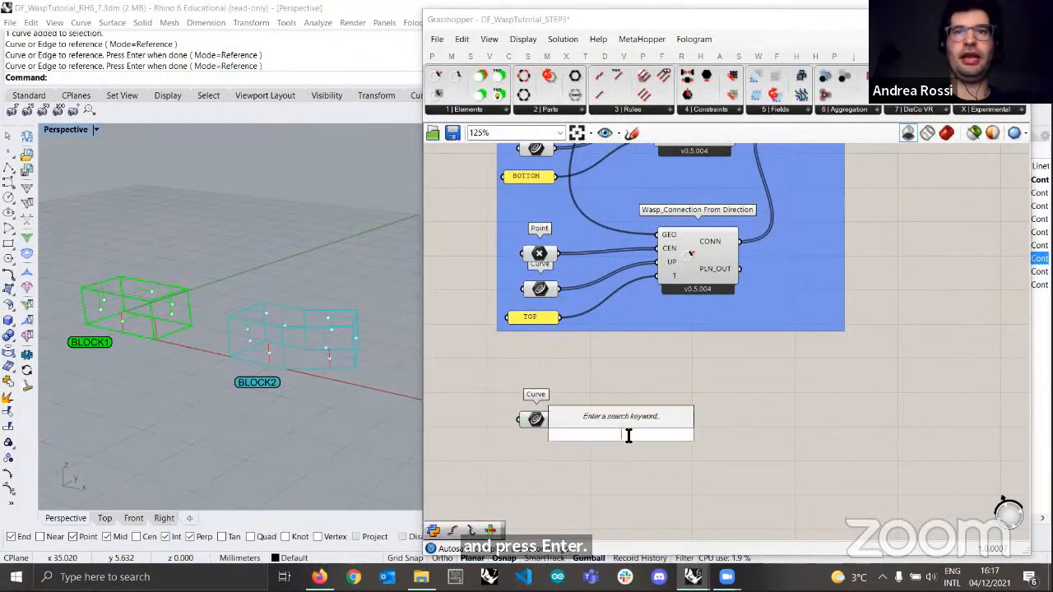
text(list ite)
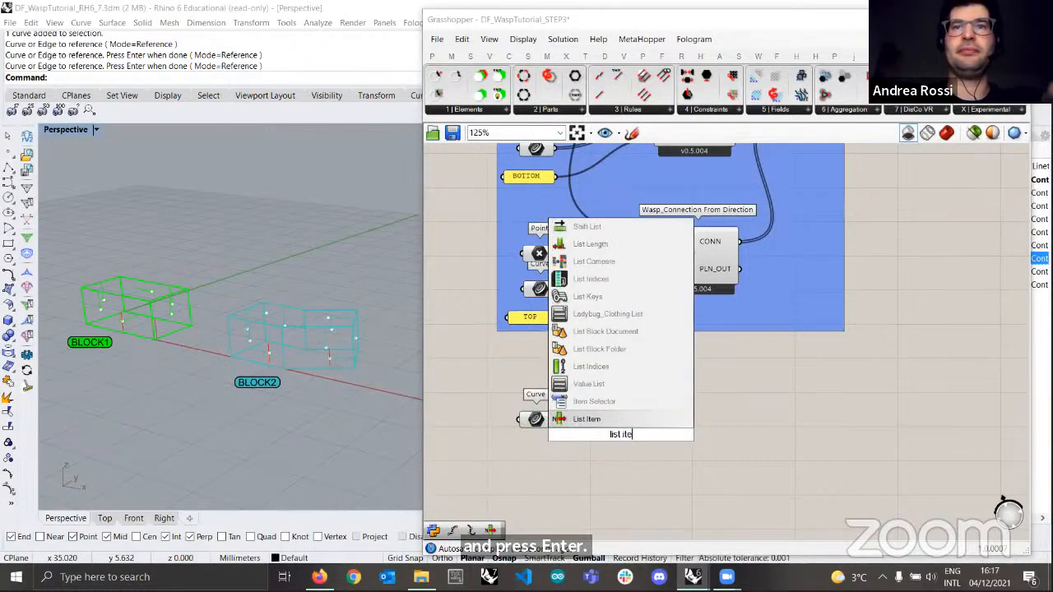
click(613, 421)
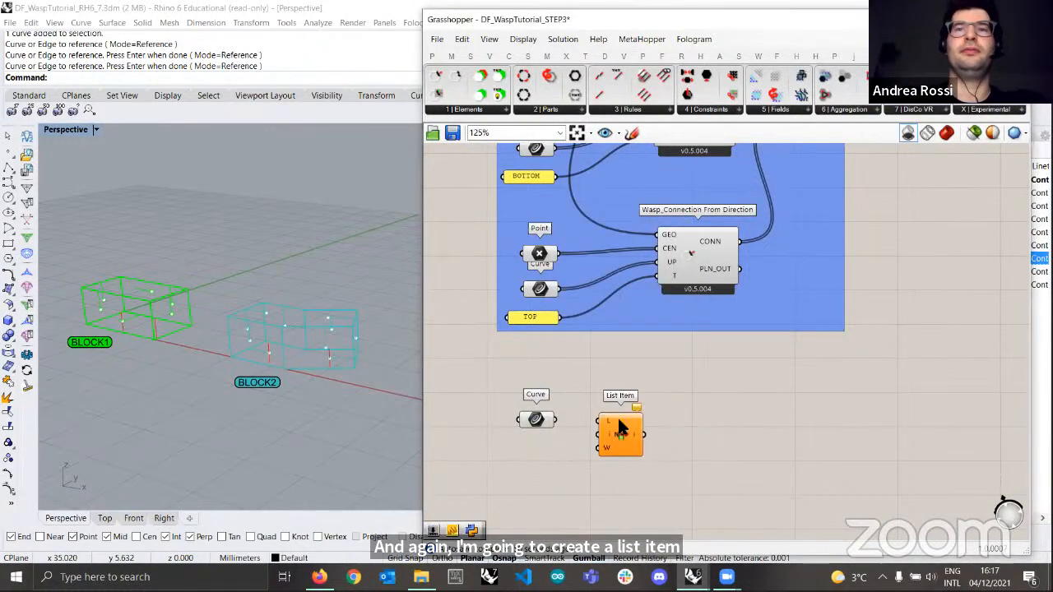
scroll(592, 425, up, 1)
drag(550, 419, 600, 420)
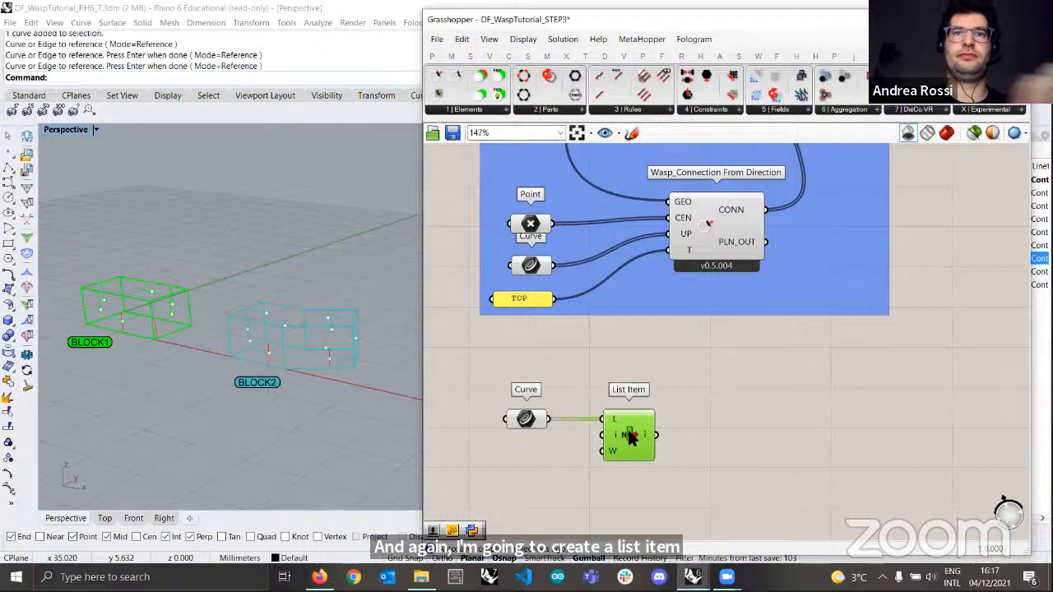
- Add a second output, +1, to the List Item component for BLOCK2's support curves
scroll(645, 448, up, 5)
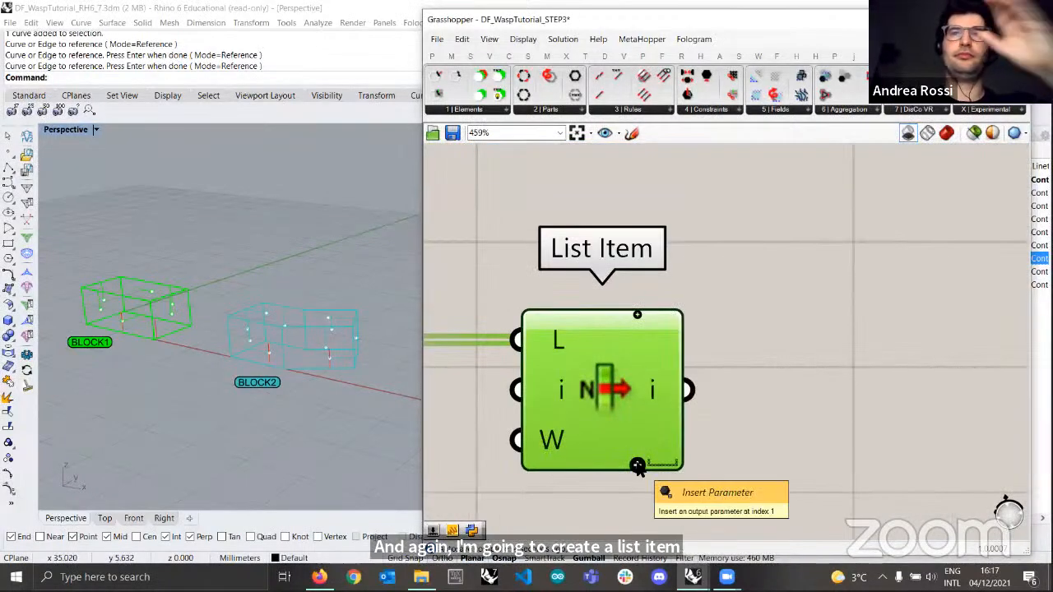
click(637, 466)
scroll(611, 421, down, 3)
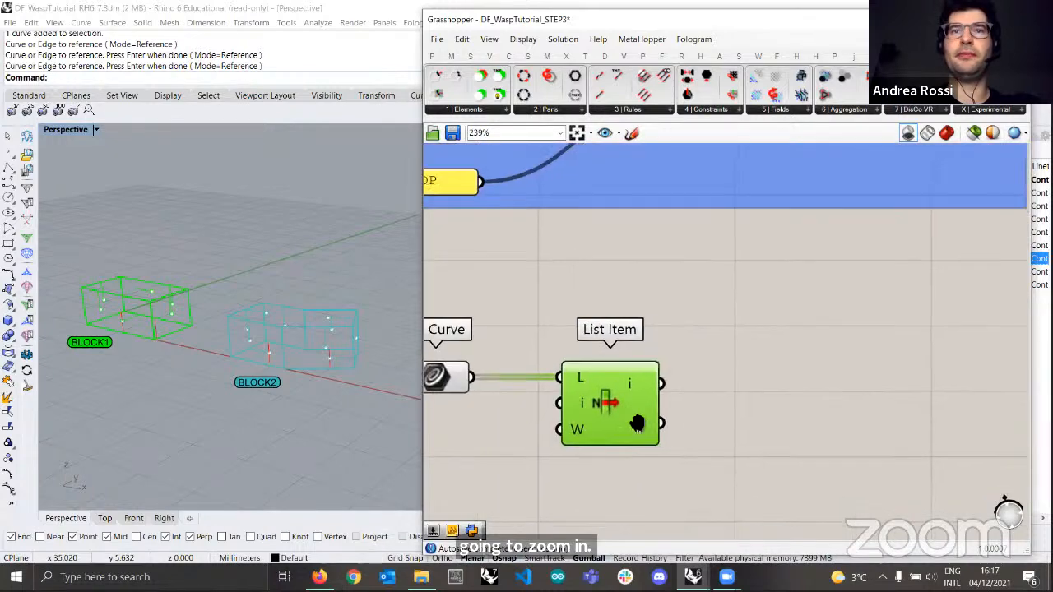
- Place a Wasp_Support component beside BLOCK2's List Item and connect the i output to its DIR input
click(716, 115)
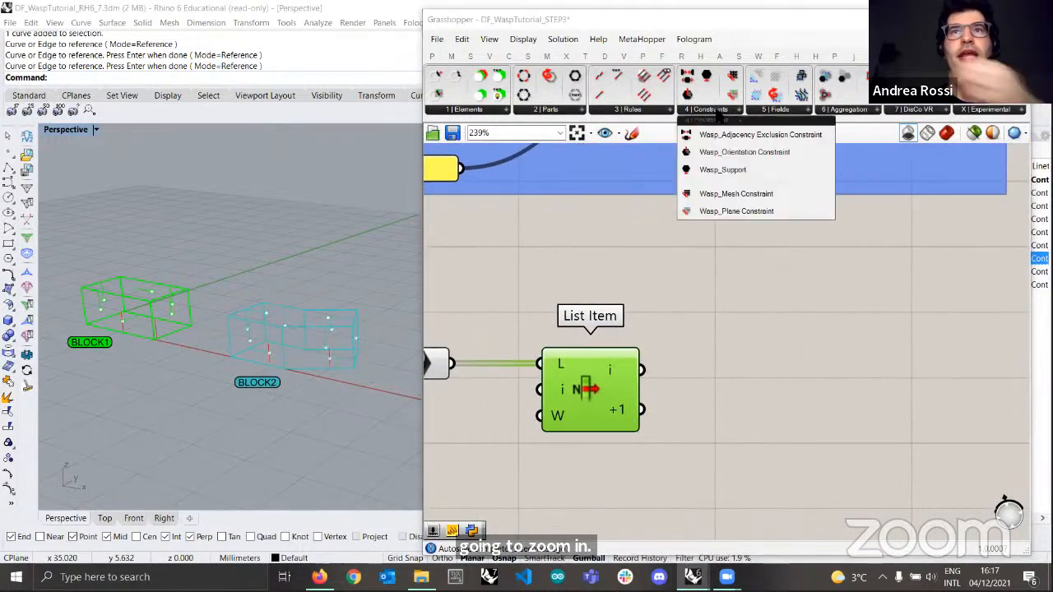
click(805, 376)
drag(642, 369, 846, 390)
- Duplicate the Wasp_Support component below the original and connect the List Item's +1 output to the copy's DIR input
key(ctrl+c)
key(ctrl+v)
right_drag(836, 388, 794, 333)
drag(803, 340, 789, 427)
drag(597, 354, 750, 416)
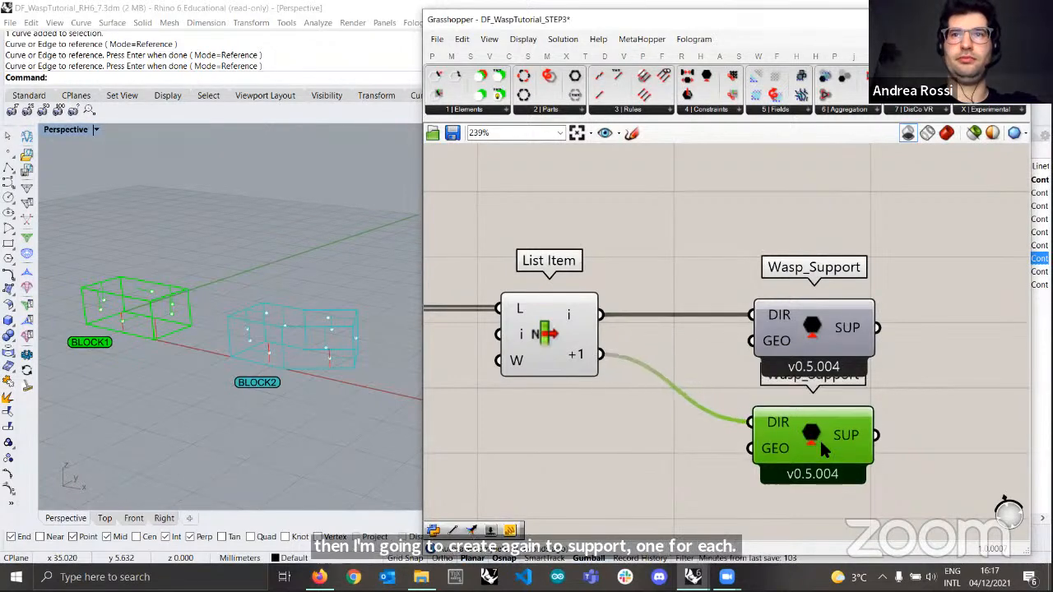
drag(820, 439, 820, 469)
scroll(780, 400, down, 5)
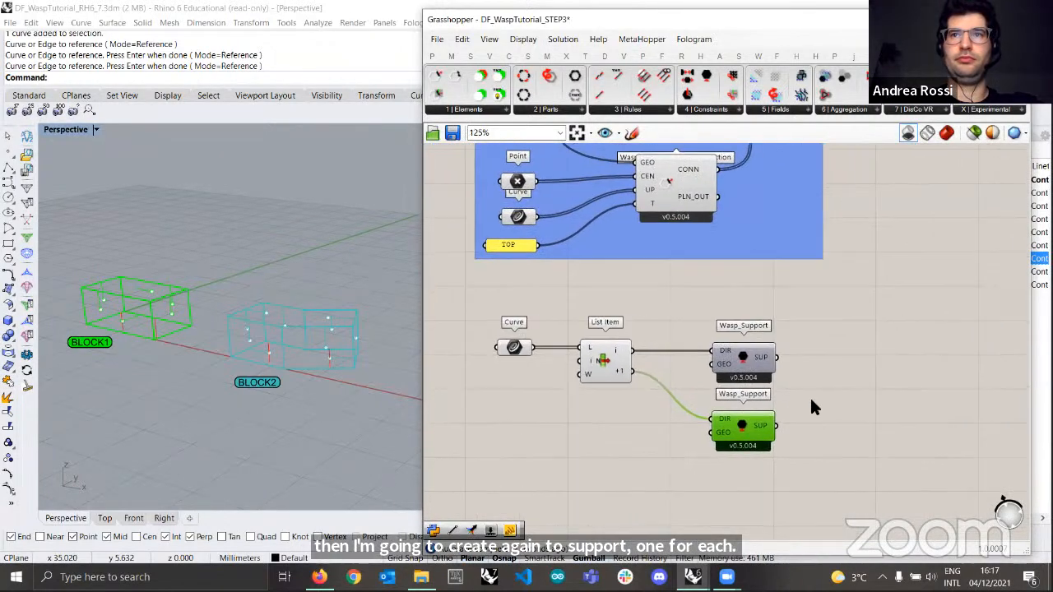
- Add a Merge component and connect the SUP outputs of BLOCK2's two Wasp_Support components to D1 and D2
click(843, 389)
double_click(842, 389)
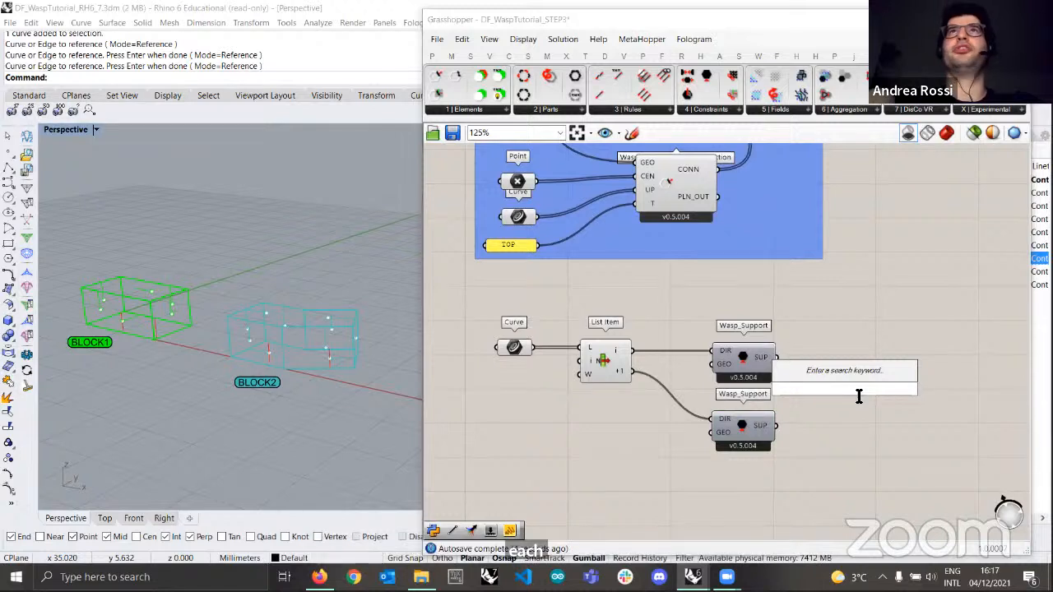
text(merge)
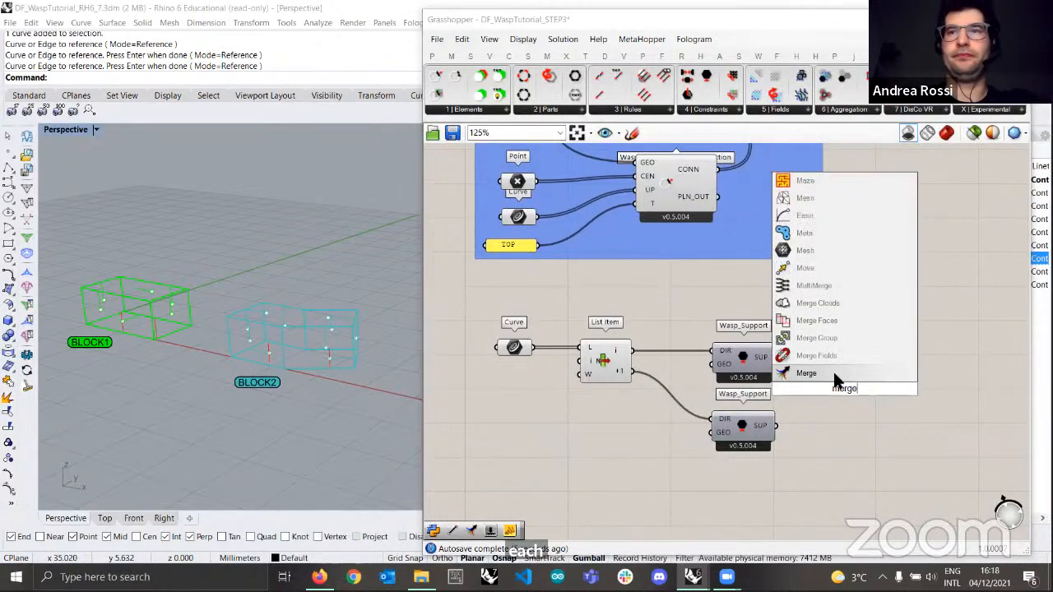
click(788, 374)
drag(776, 357, 824, 376)
drag(776, 425, 847, 392)
scroll(834, 400, up, 7)
click(834, 401)
scroll(835, 398, down, 6)
scroll(782, 399, down, 2)
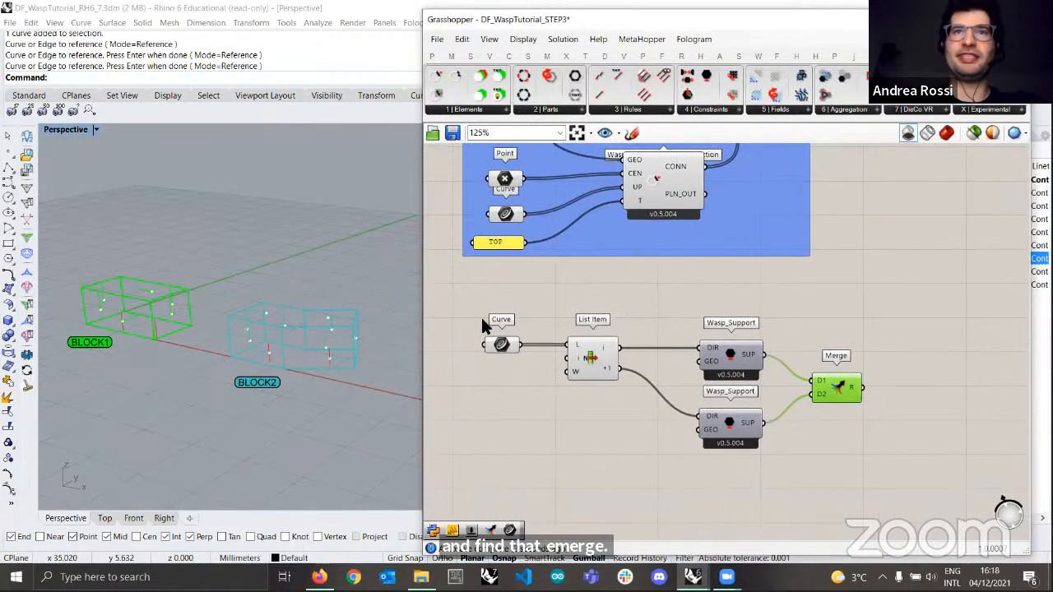
- Connect the Merge output of BLOCK2's supports to the SUP input of BLOCK2's Wasp part component
click(516, 350)
right_drag(255, 356, 331, 369)
click(587, 358)
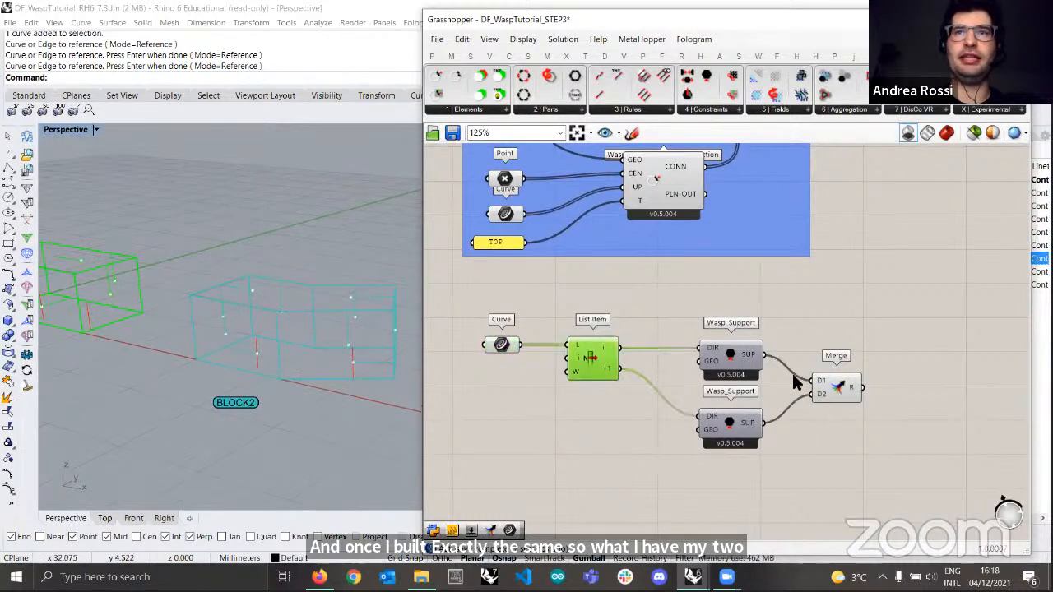
click(846, 393)
right_drag(874, 390, 811, 412)
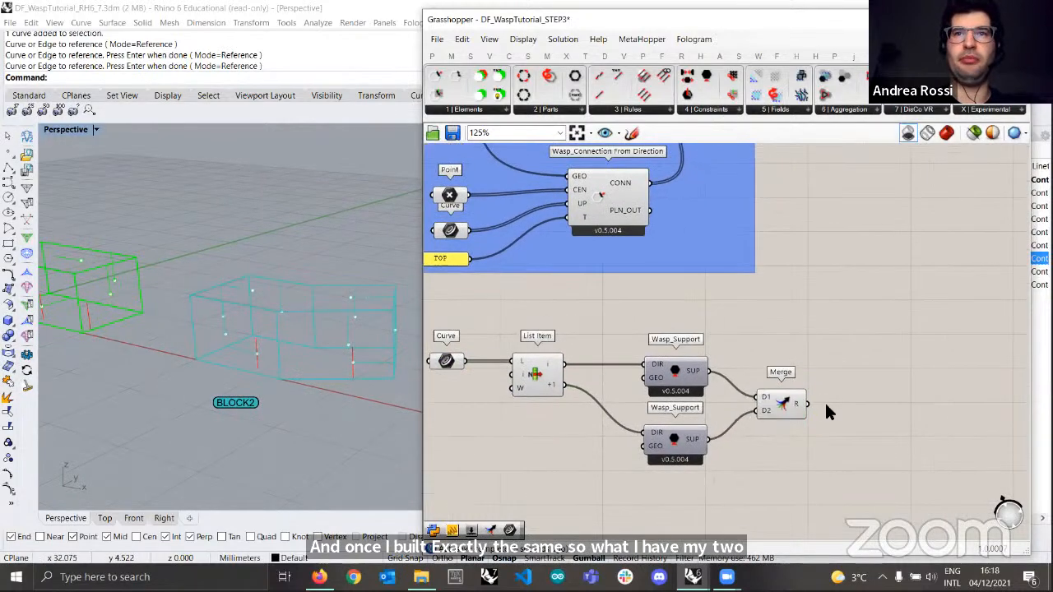
scroll(839, 405, down, 5)
drag(856, 405, 917, 281)
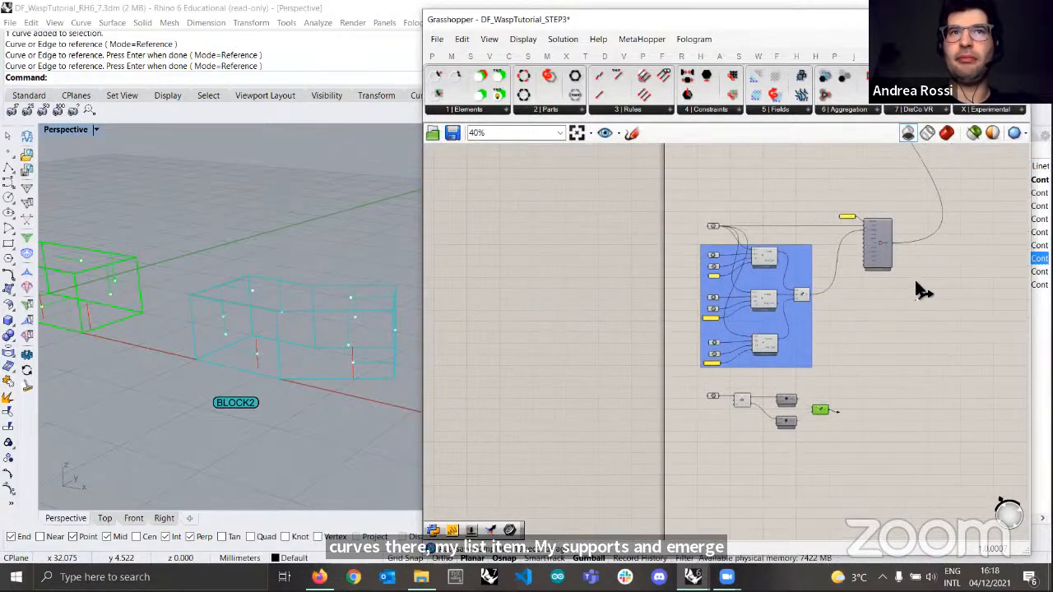
scroll(946, 278, up, 2)
right_drag(979, 271, 930, 290)
drag(917, 282, 664, 293)
scroll(682, 242, up, 5)
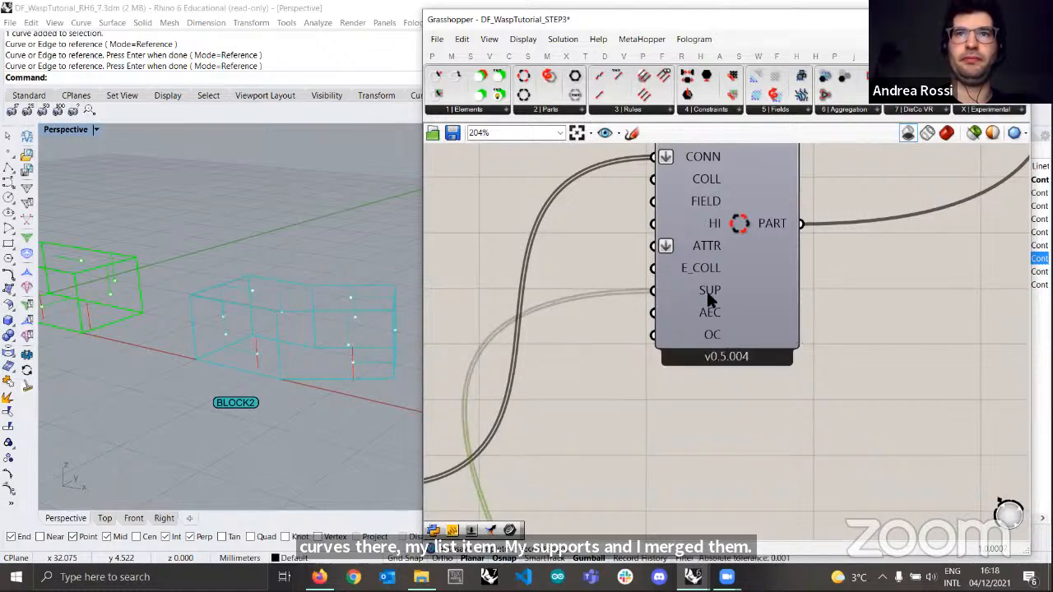
scroll(700, 293, down, 4)
scroll(693, 296, down, 3)
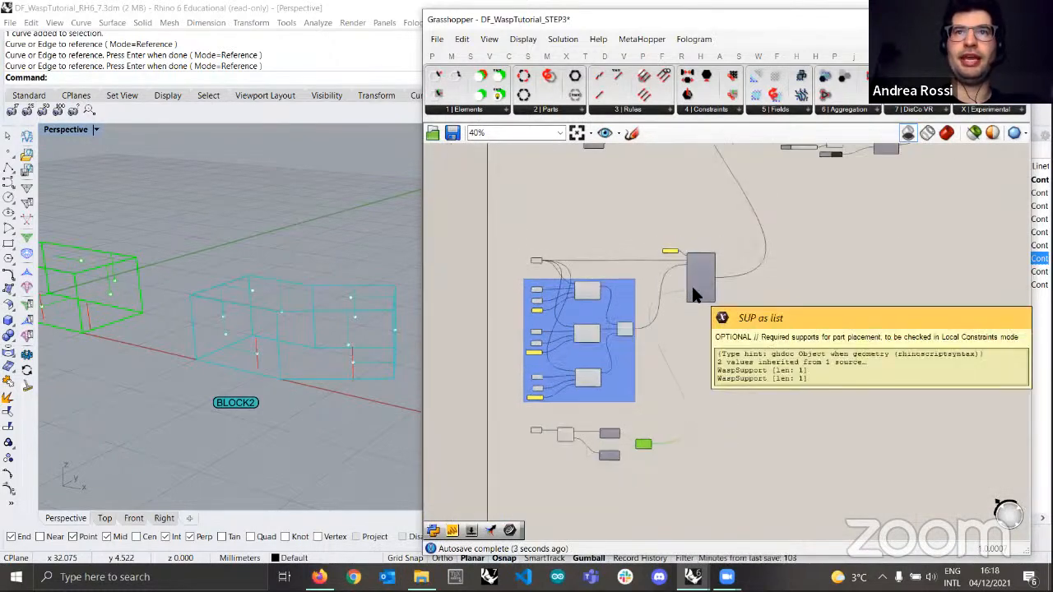
- Turn the shaded preview of the Grasshopper geometry back on and bring the whole aggregation into view
right_drag(739, 304, 724, 327)
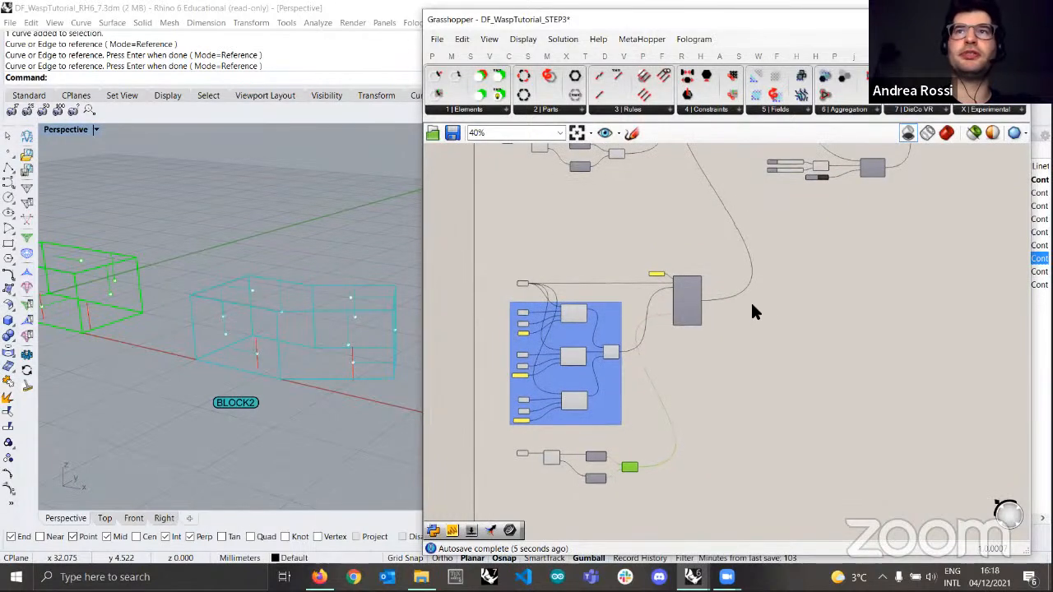
click(947, 135)
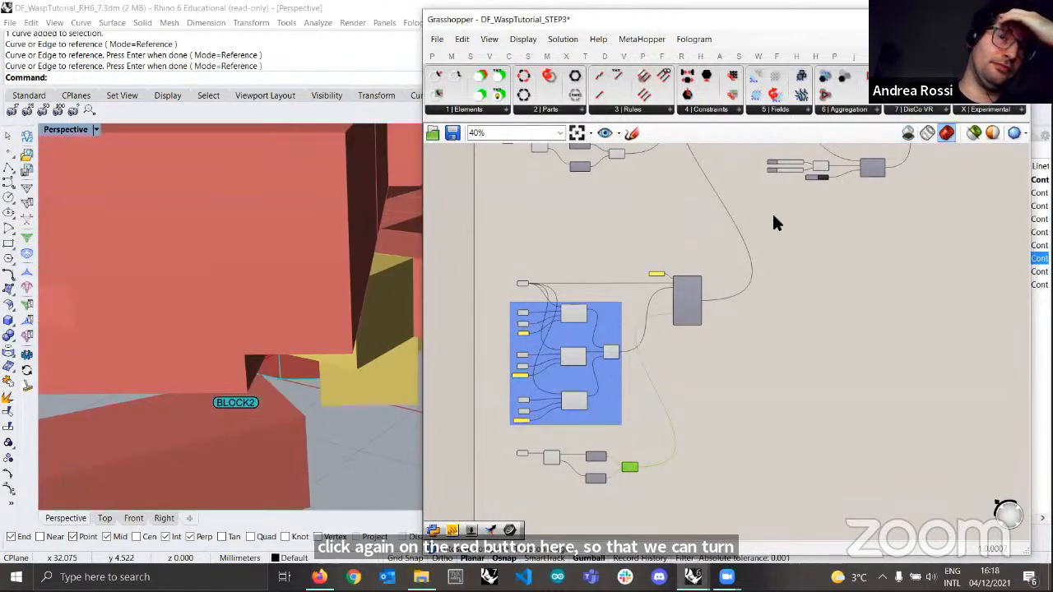
scroll(325, 350, down, 5)
scroll(836, 308, down, 2)
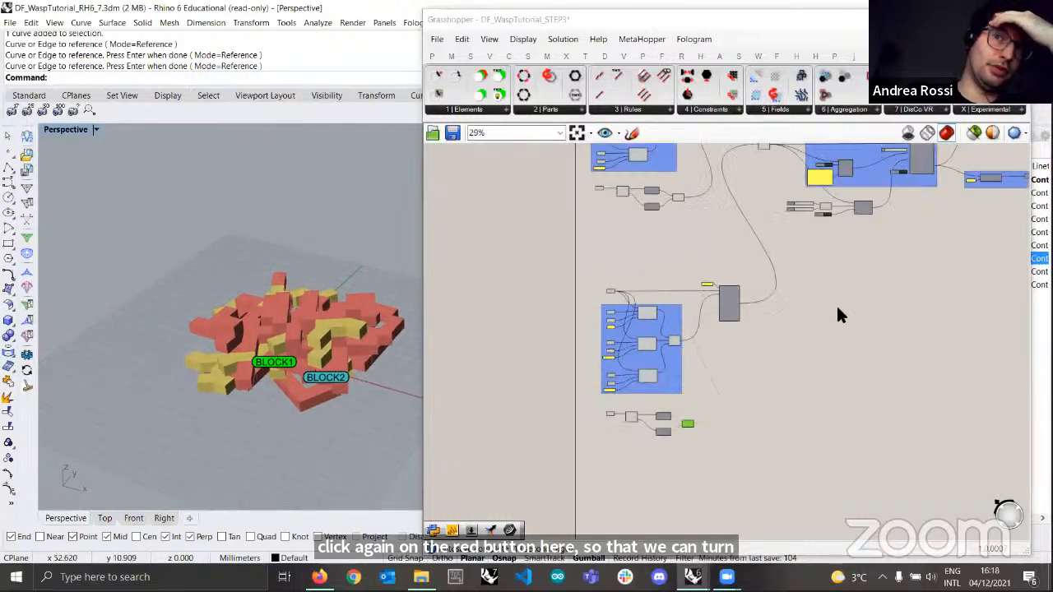
- Recompute the stochastic aggregation of 120 parts and examine from several angles whether its blocks are supported
scroll(790, 247, up, 4)
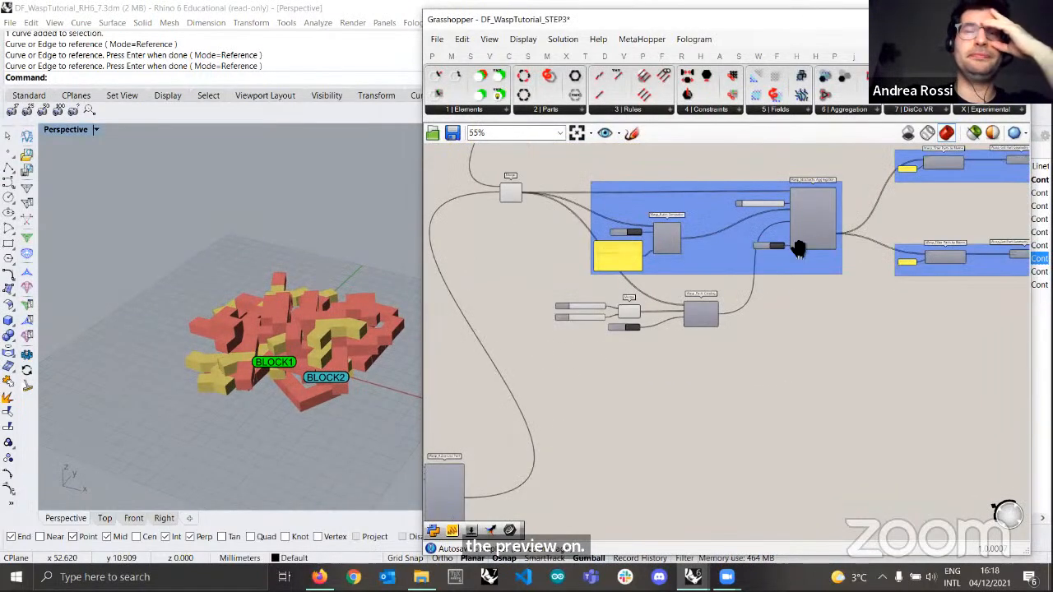
scroll(770, 298, up, 4)
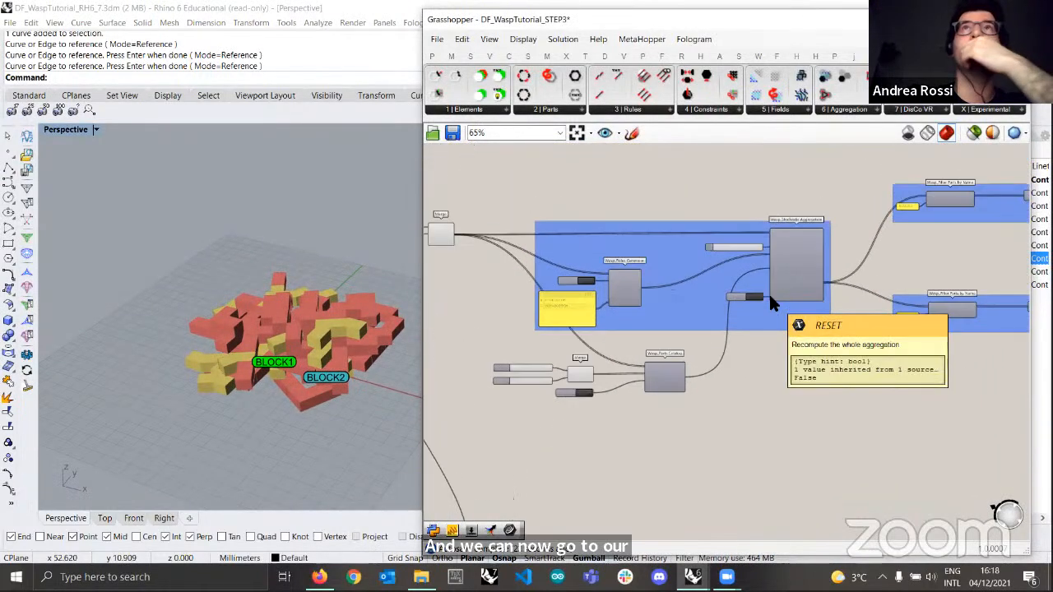
scroll(770, 295, up, 2)
click(733, 295)
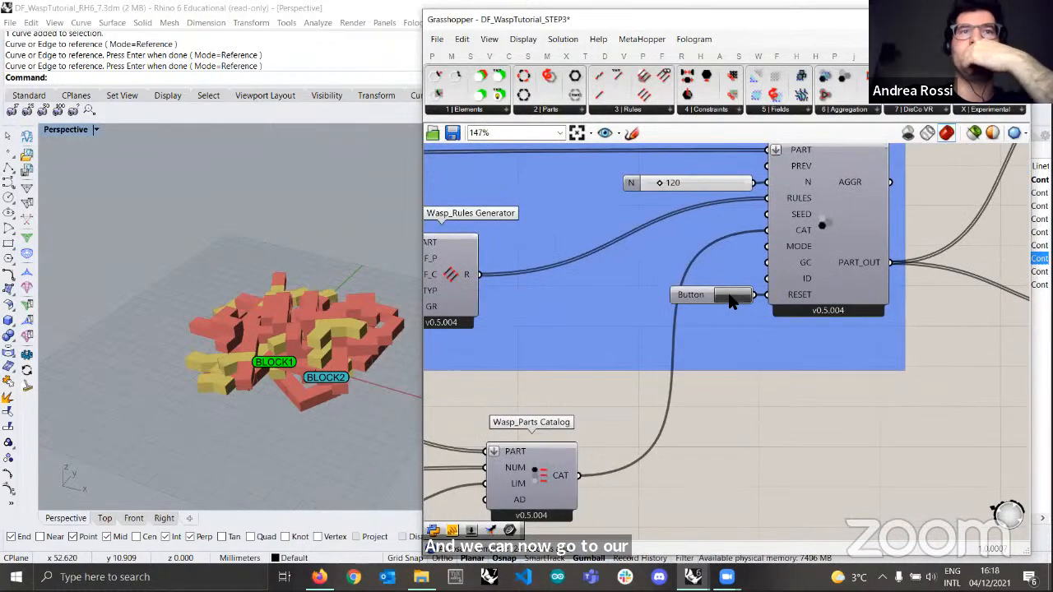
right_drag(228, 313, 165, 291)
scroll(198, 292, up, 3)
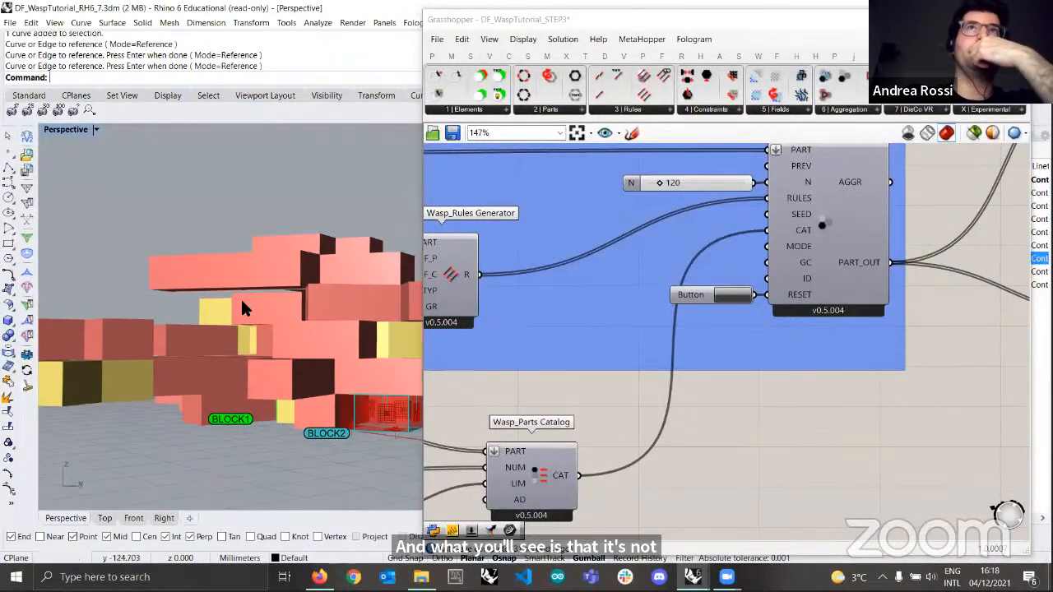
right_drag(265, 309, 299, 304)
scroll(299, 304, down, 4)
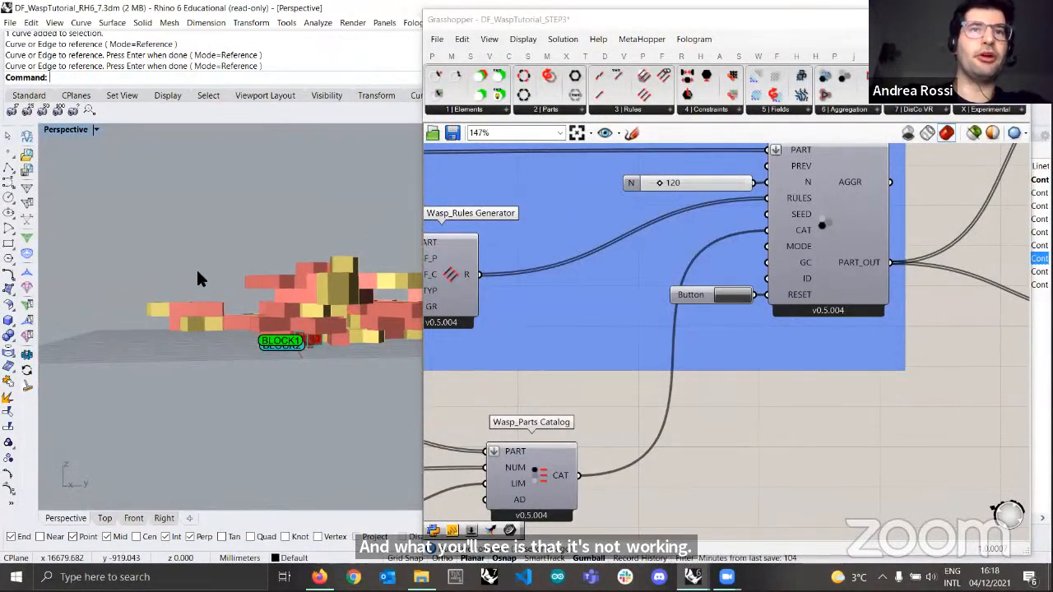
right_drag(200, 278, 305, 307)
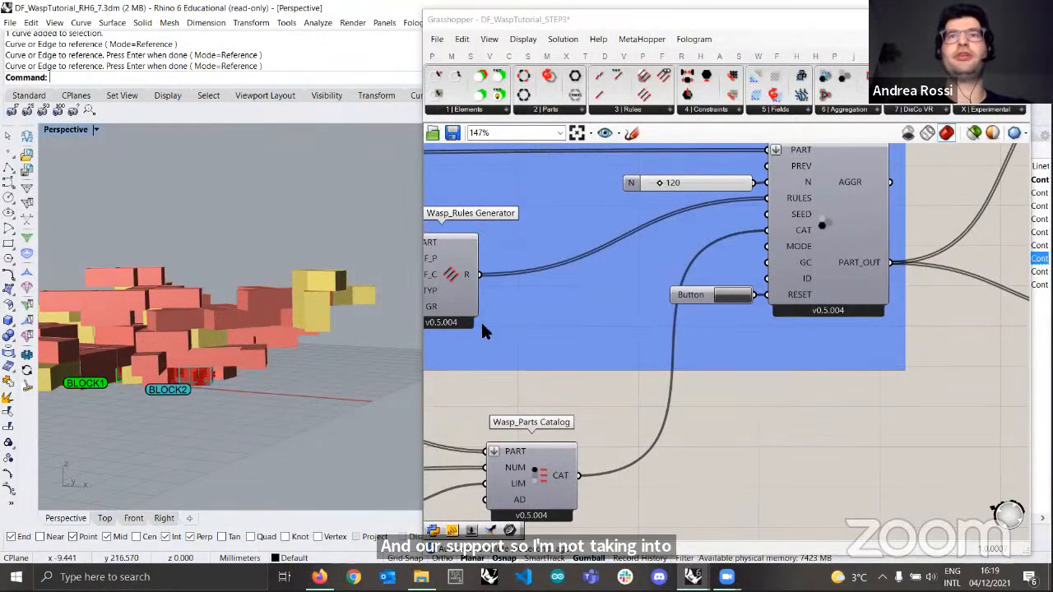
- Feed a number slider set to 1 into the MODE input of Wasp_Stochastic Aggregation and recompute the aggregation
scroll(600, 321, down, 4)
right_drag(602, 325, 788, 364)
scroll(789, 364, up, 1)
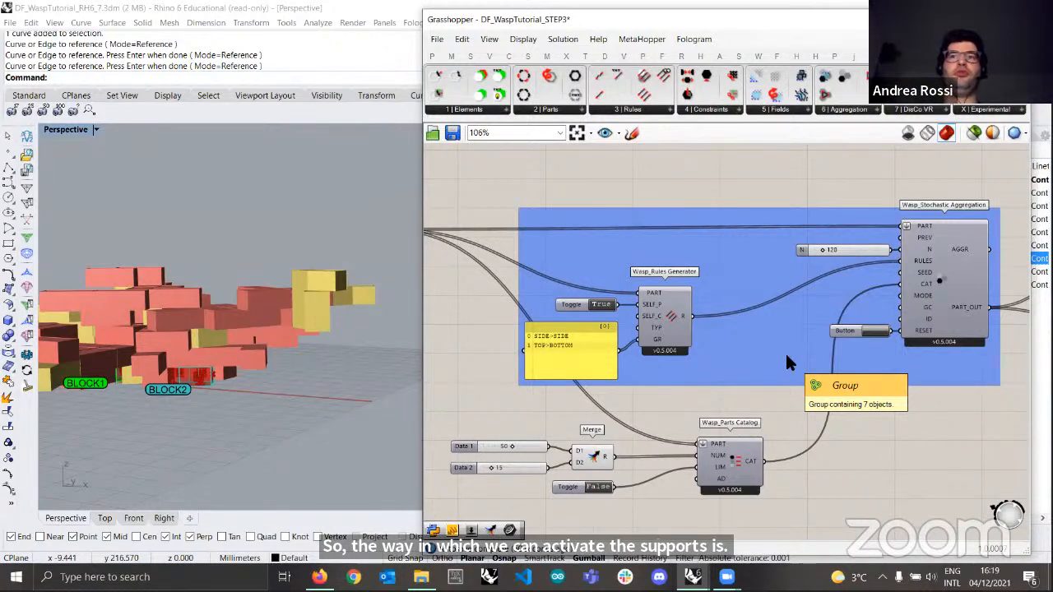
right_drag(953, 325, 863, 328)
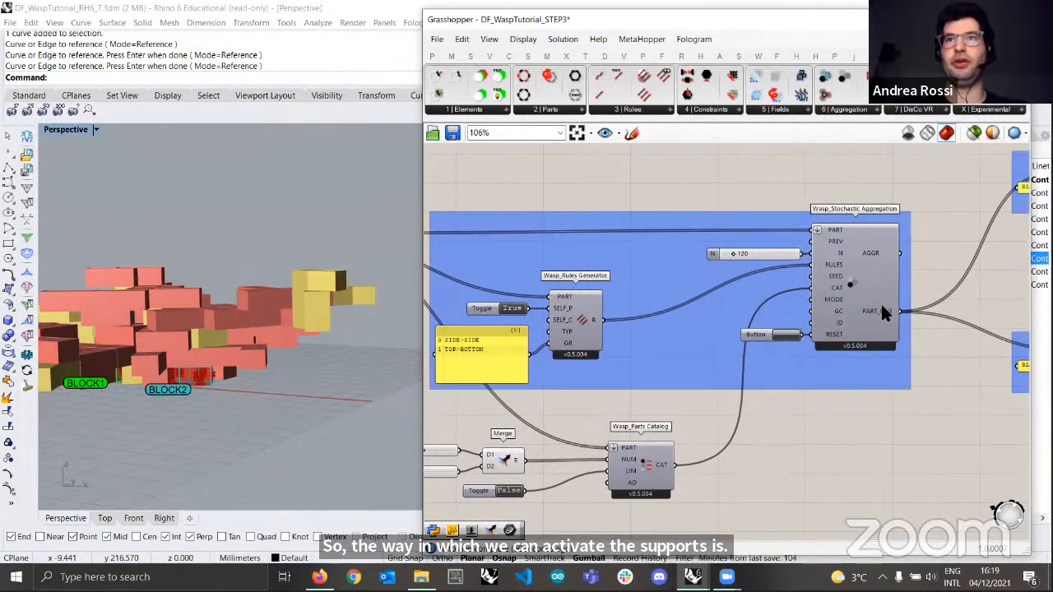
scroll(881, 302, up, 5)
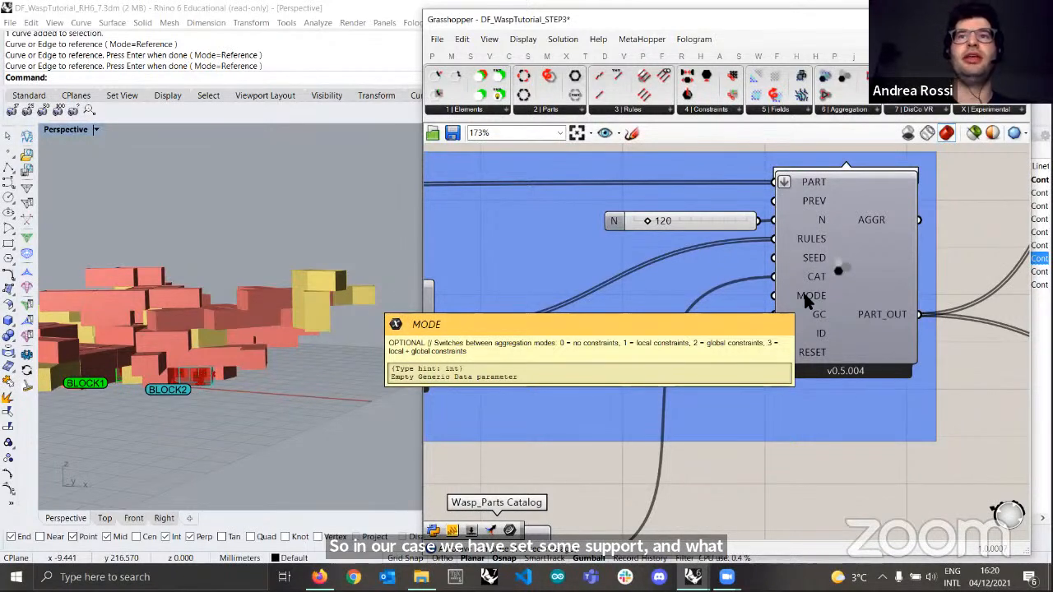
double_click(632, 472)
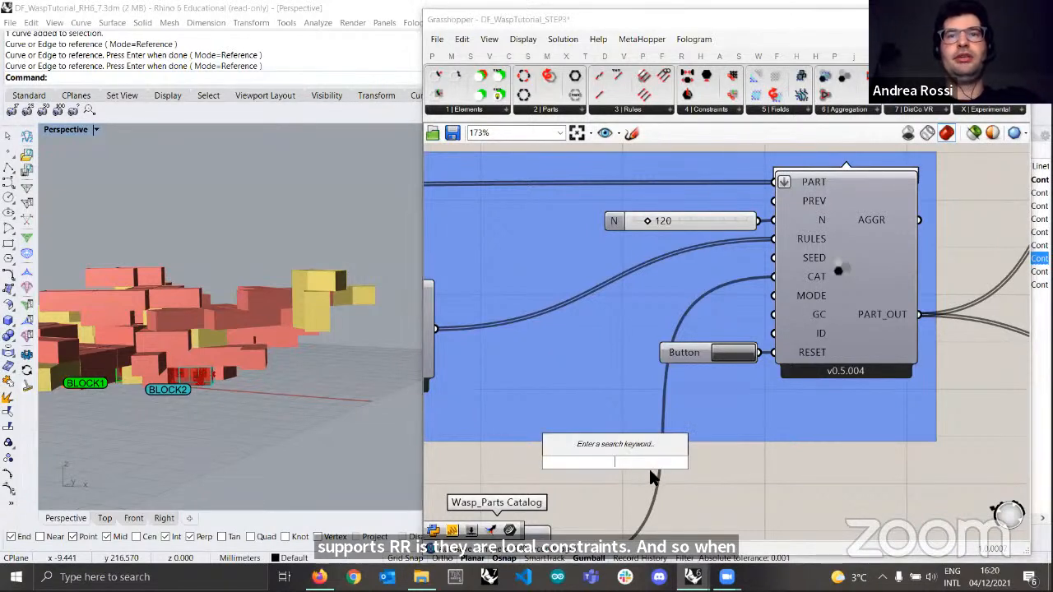
text(1)
key(Return)
drag(664, 460, 773, 296)
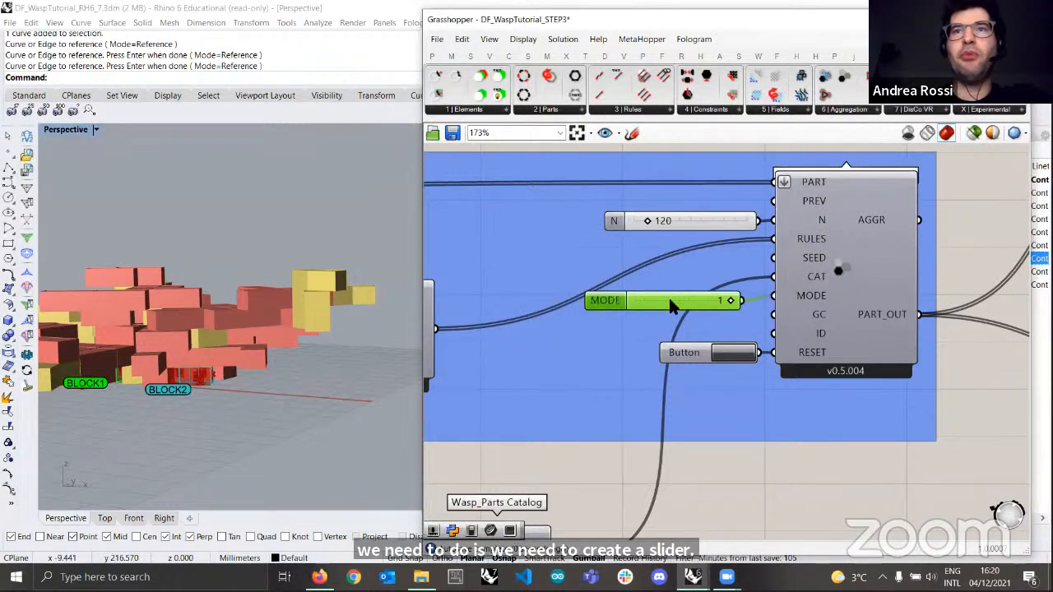
drag(650, 307, 664, 302)
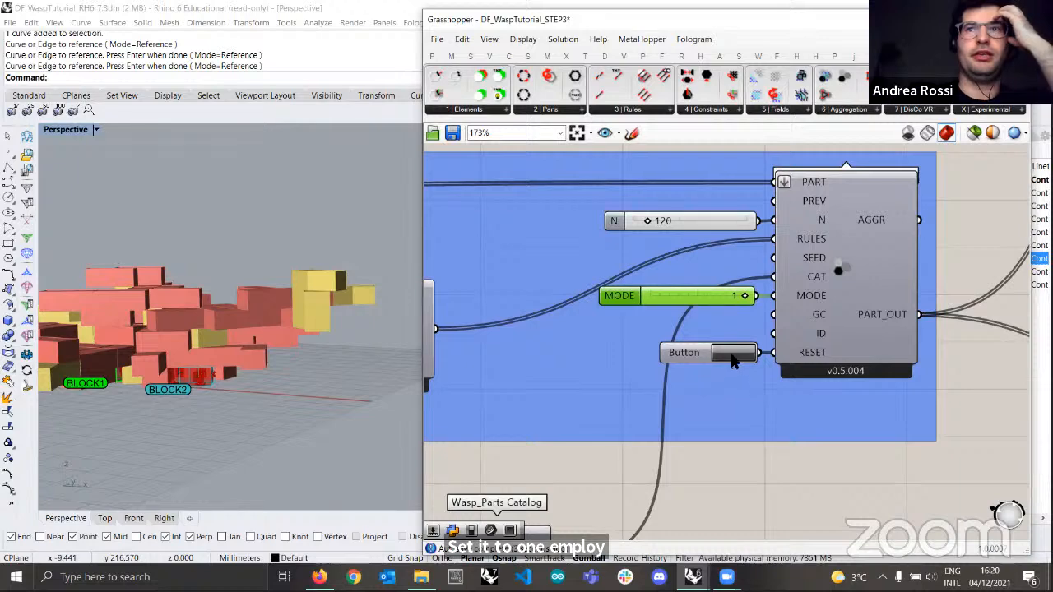
click(732, 356)
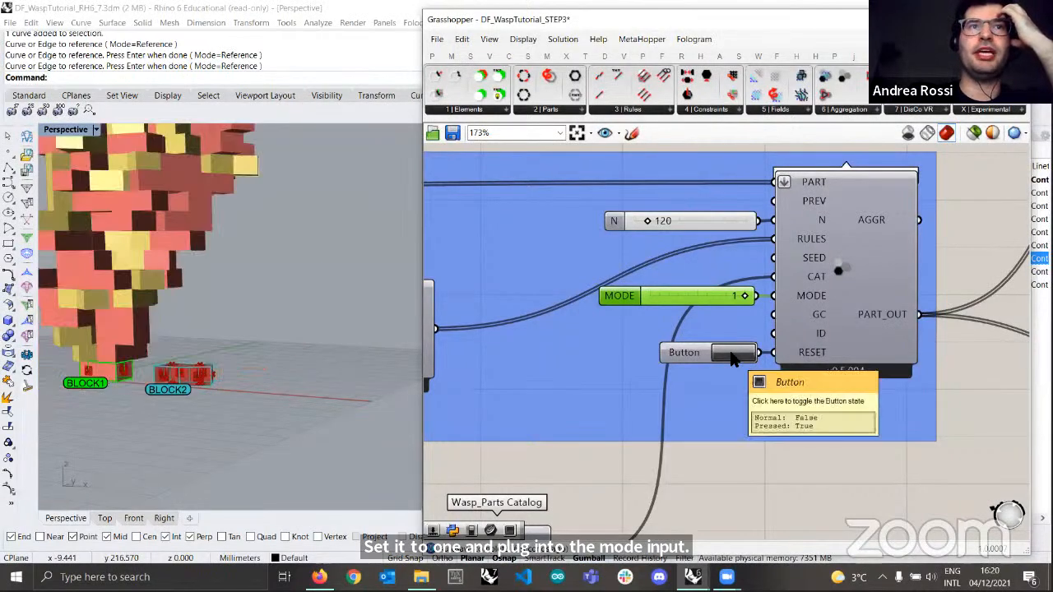
- Examine the recomputed aggregation from all sides, close up and from below, checking how each block rests on others
right_drag(267, 317, 106, 291)
scroll(322, 318, down, 5)
scroll(211, 256, up, 6)
scroll(222, 256, down, 5)
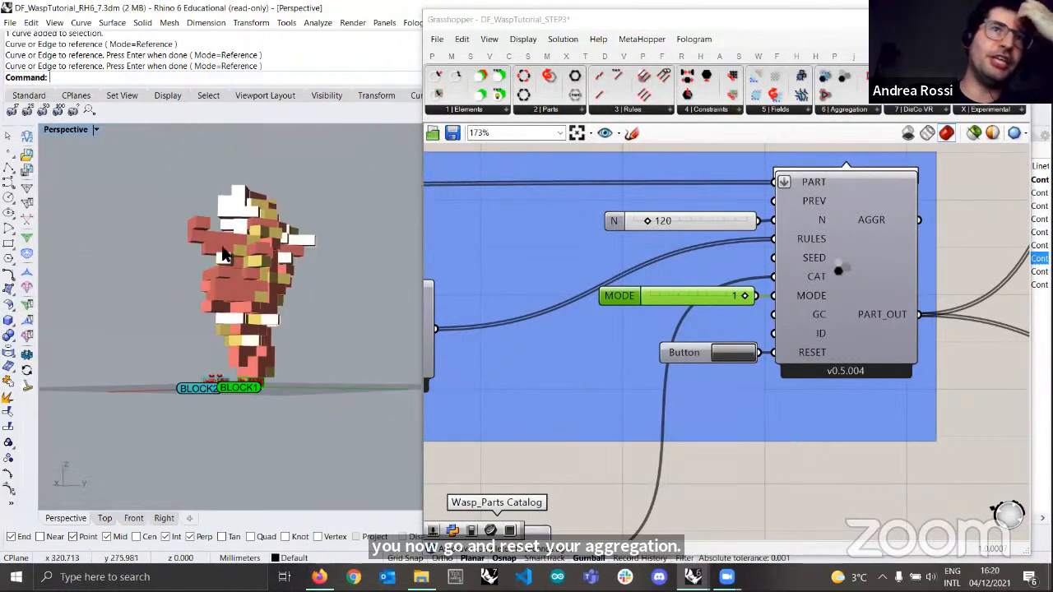
scroll(224, 255, up, 5)
right_drag(205, 292, 255, 376)
scroll(255, 376, down, 6)
scroll(261, 421, up, 5)
right_drag(261, 423, 120, 398)
scroll(165, 400, down, 4)
scroll(189, 411, up, 6)
scroll(200, 451, down, 4)
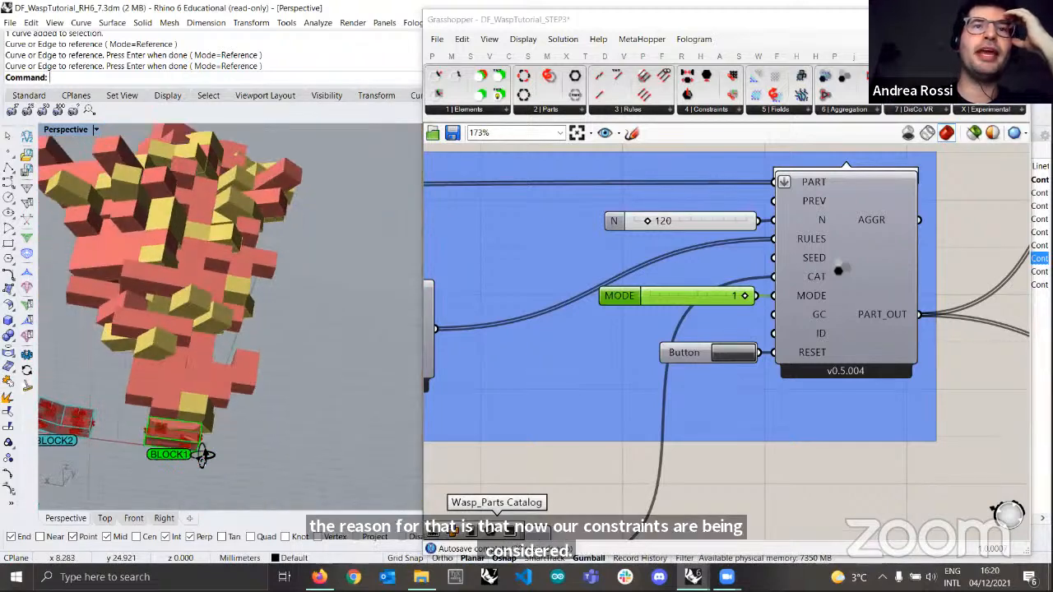
scroll(169, 348, up, 6)
right_drag(218, 366, 194, 292)
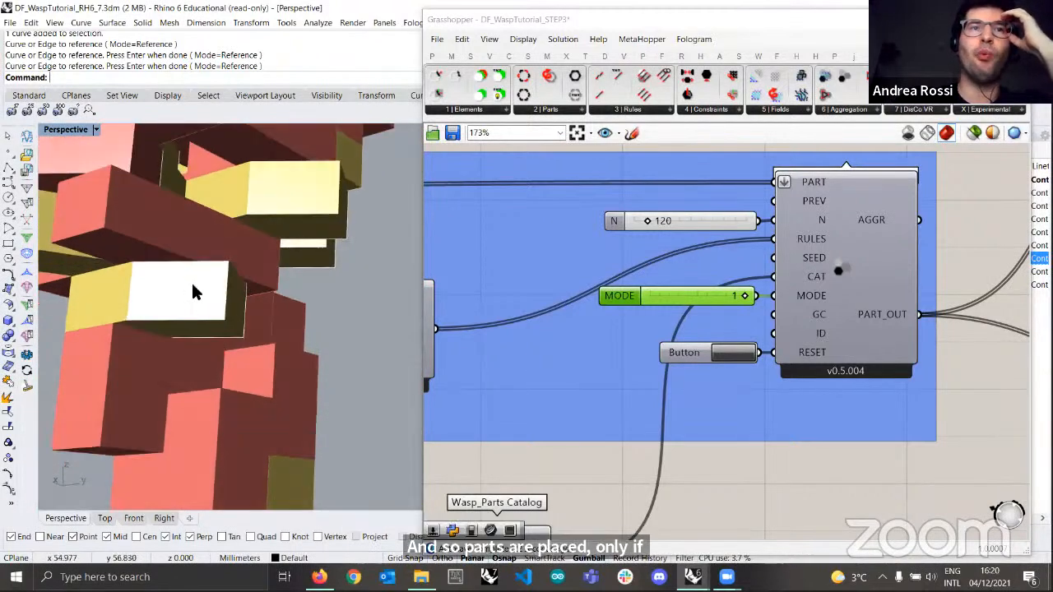
scroll(226, 329, down, 4)
right_drag(212, 365, 313, 395)
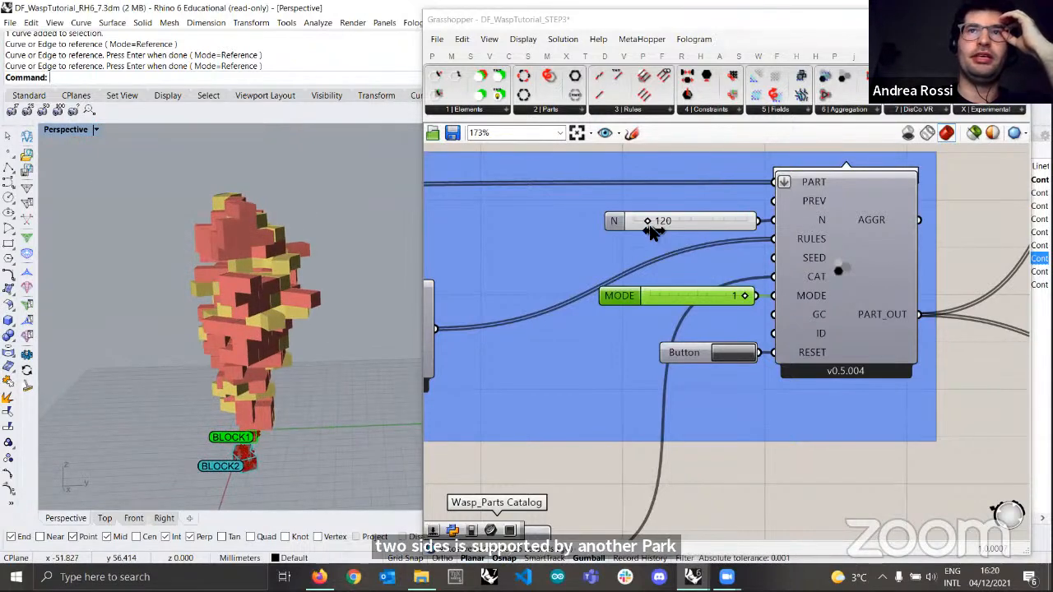
- Increase the aggregation's part count N to 402 and regenerate the aggregation
drag(648, 223, 683, 234)
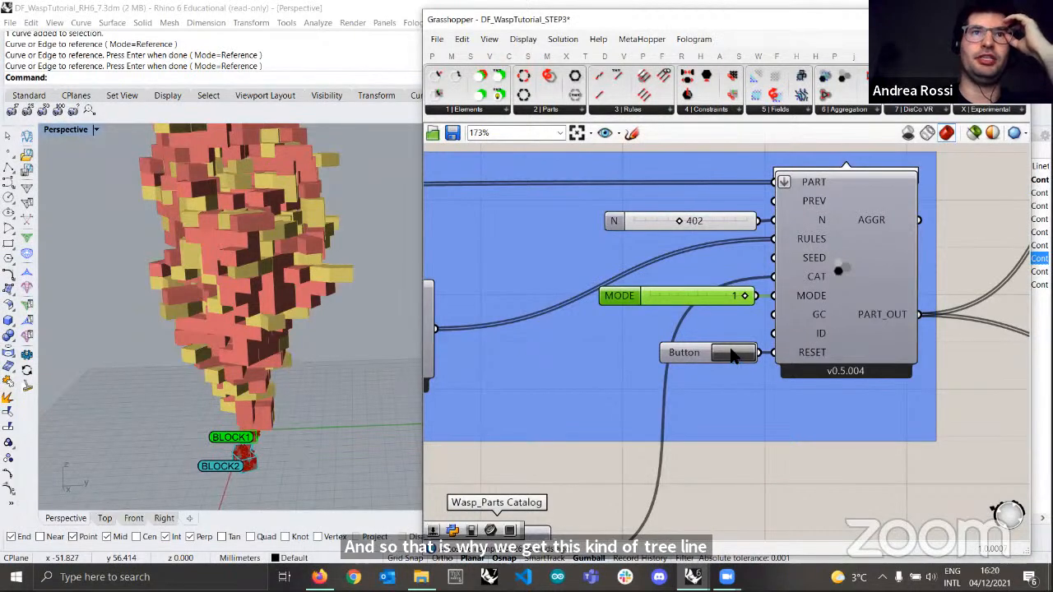
click(733, 352)
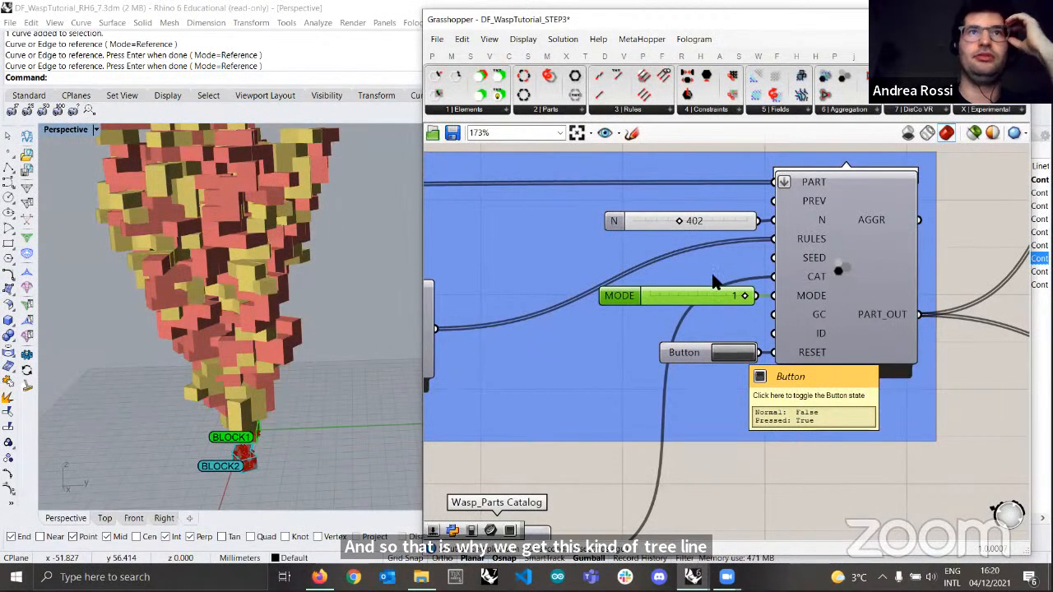
- Set the aggregation's part count N to 120 and regenerate the aggregation
double_click(704, 222)
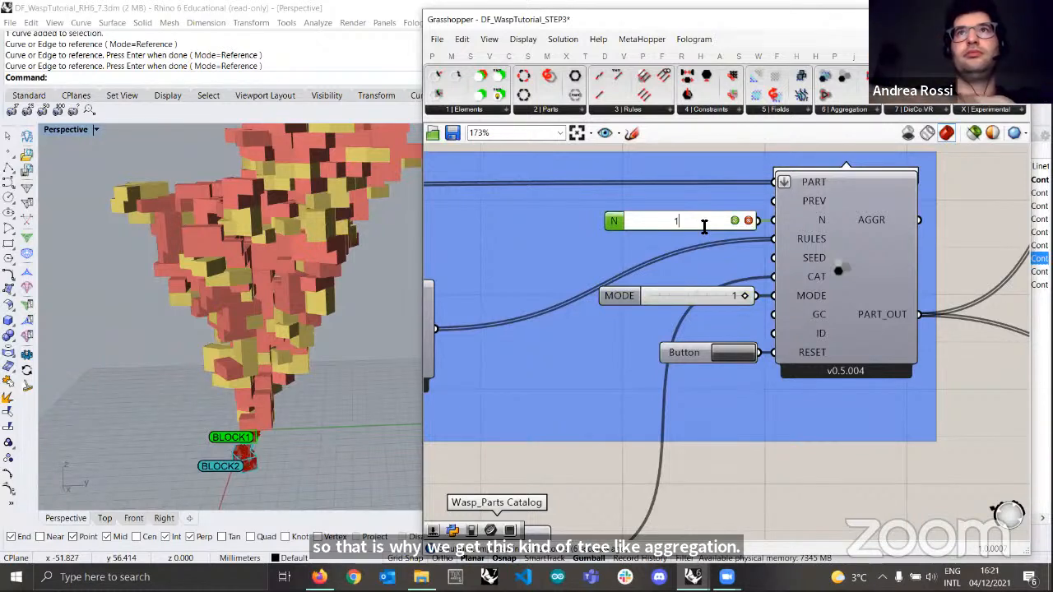
text(120)
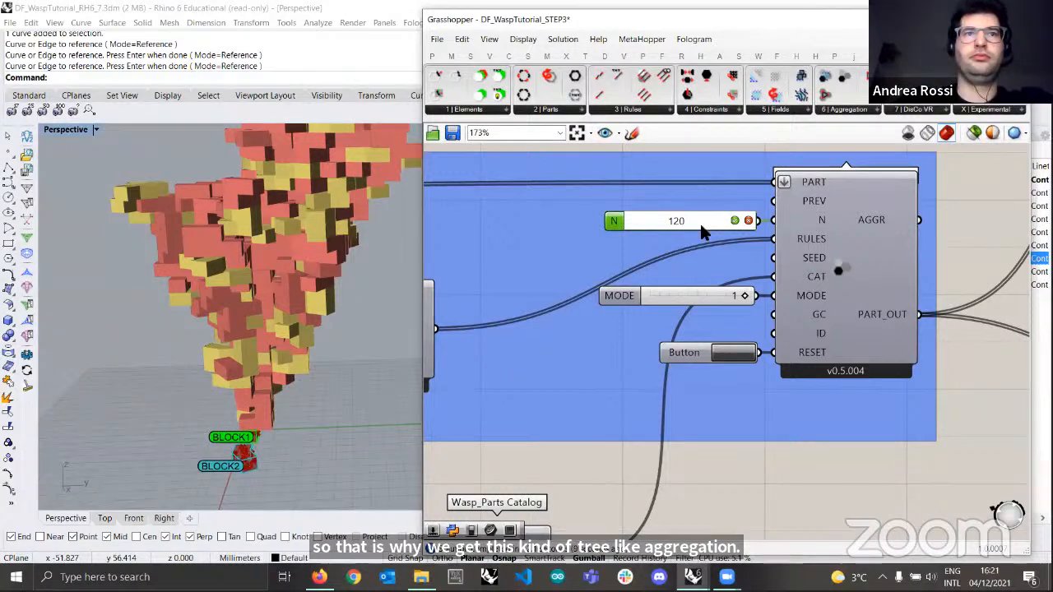
key(Return)
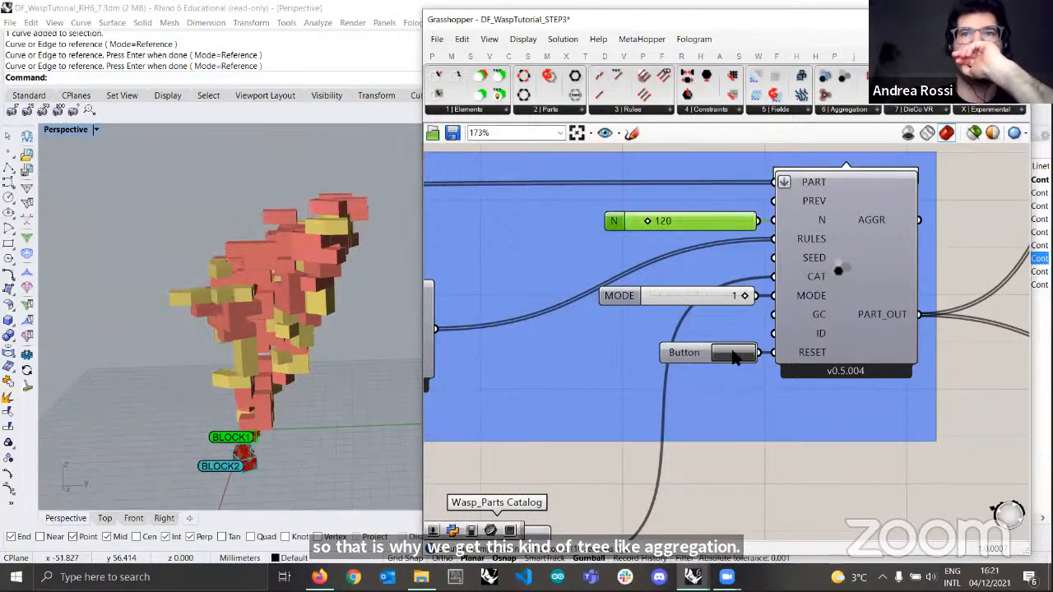
click(734, 356)
- Examine the regenerated block aggregation from several sides and close up at its base
right_drag(243, 350, 288, 365)
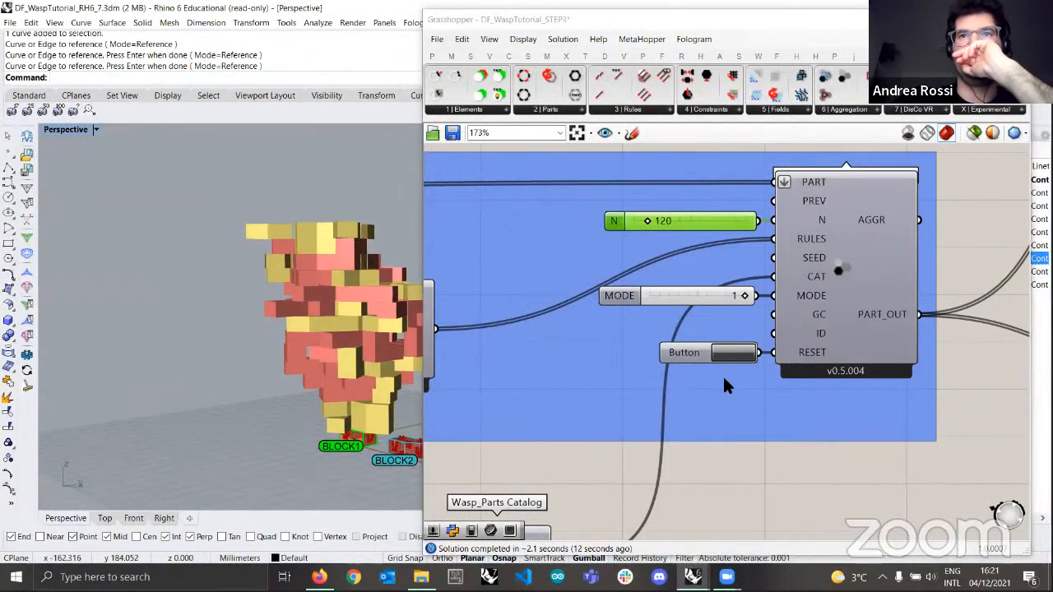
scroll(226, 334, down, 5)
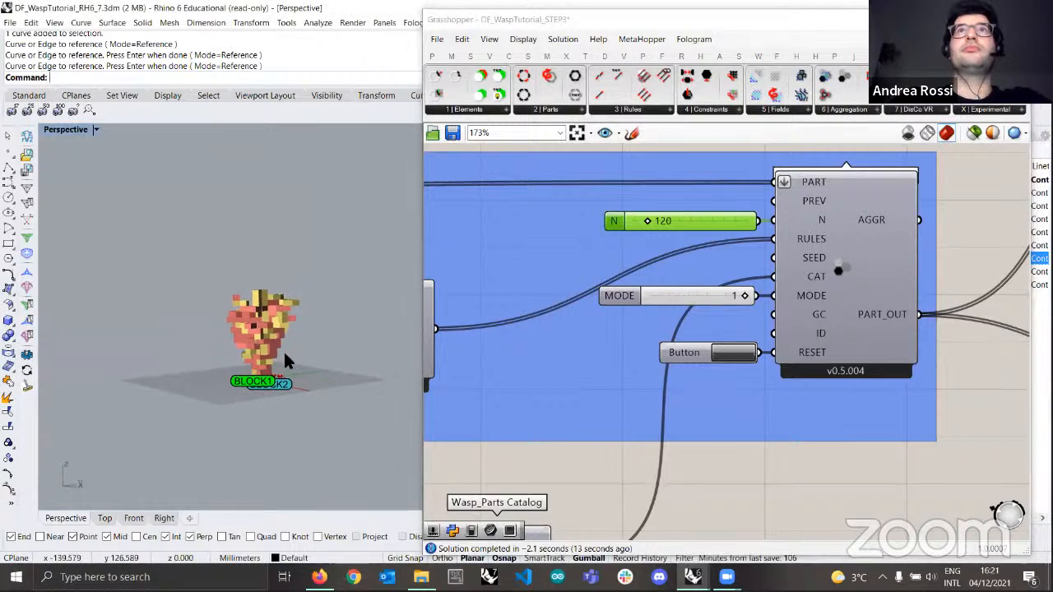
scroll(284, 361, up, 5)
right_drag(297, 351, 245, 323)
scroll(277, 361, up, 4)
scroll(266, 373, down, 2)
right_drag(266, 375, 288, 385)
scroll(265, 459, up, 3)
scroll(206, 315, up, 3)
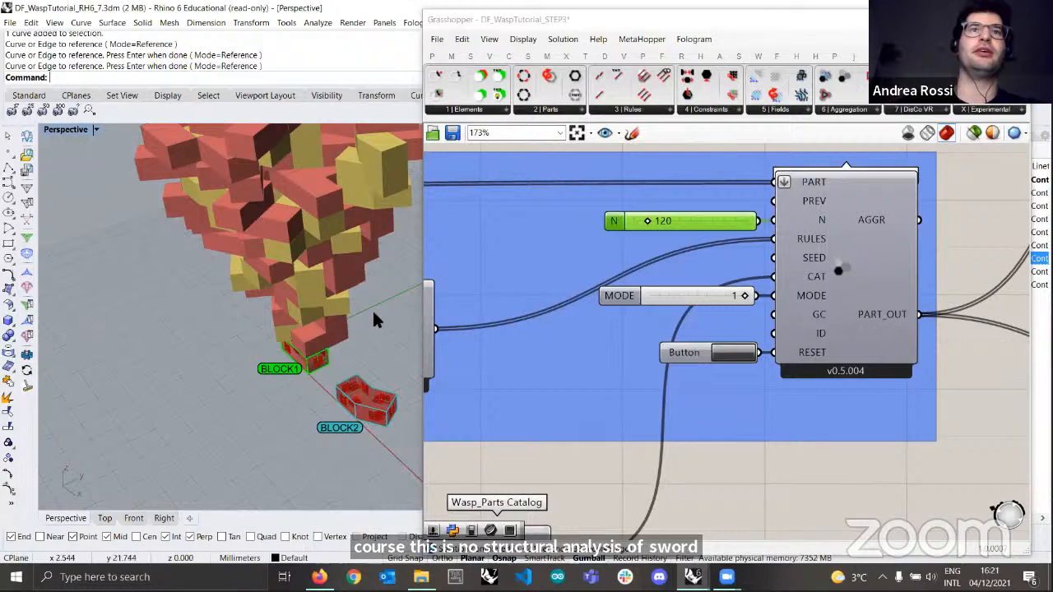
right_drag(376, 317, 276, 371)
scroll(329, 285, down, 10)
scroll(320, 289, up, 5)
scroll(259, 369, up, 6)
scroll(288, 353, down, 6)
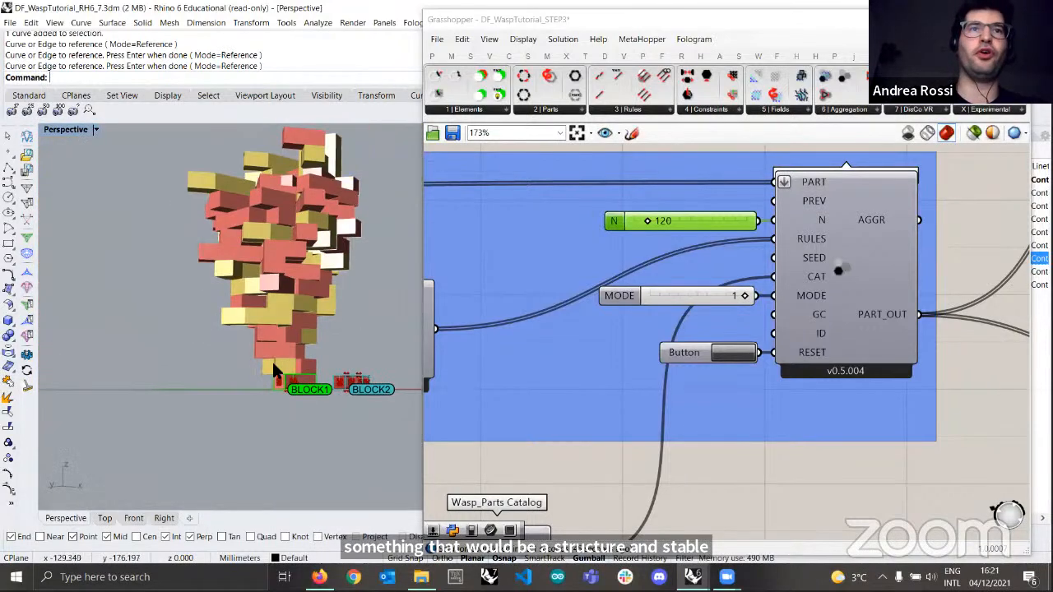
right_drag(296, 197, 295, 317)
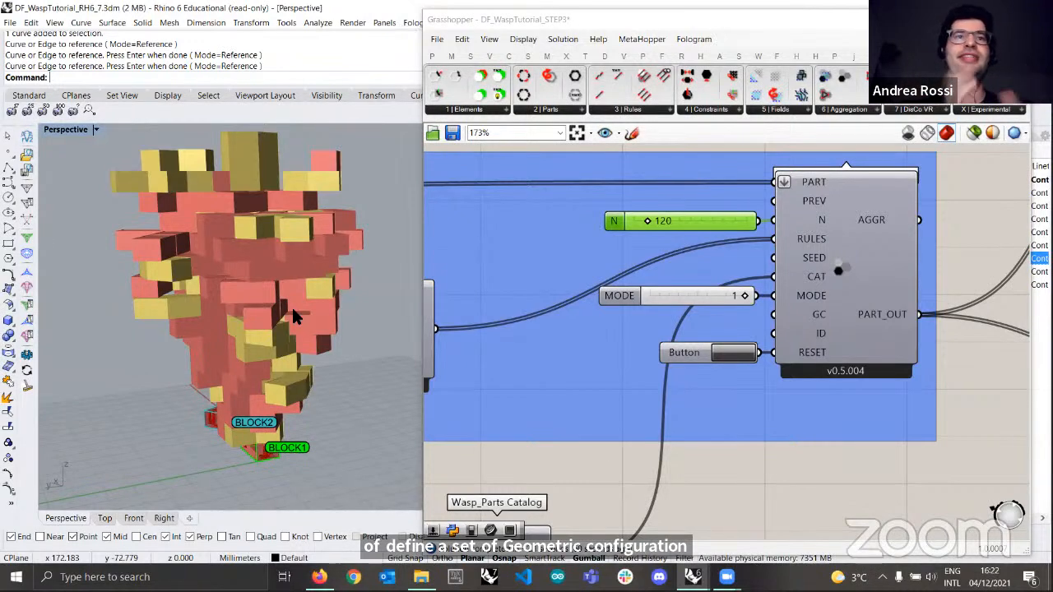
mouse_move(294, 316)
right_down()
mouse_move(313, 282)
mouse_move(311, 319)
mouse_move(303, 292)
mouse_move(283, 321)
mouse_move(303, 311)
right_up()
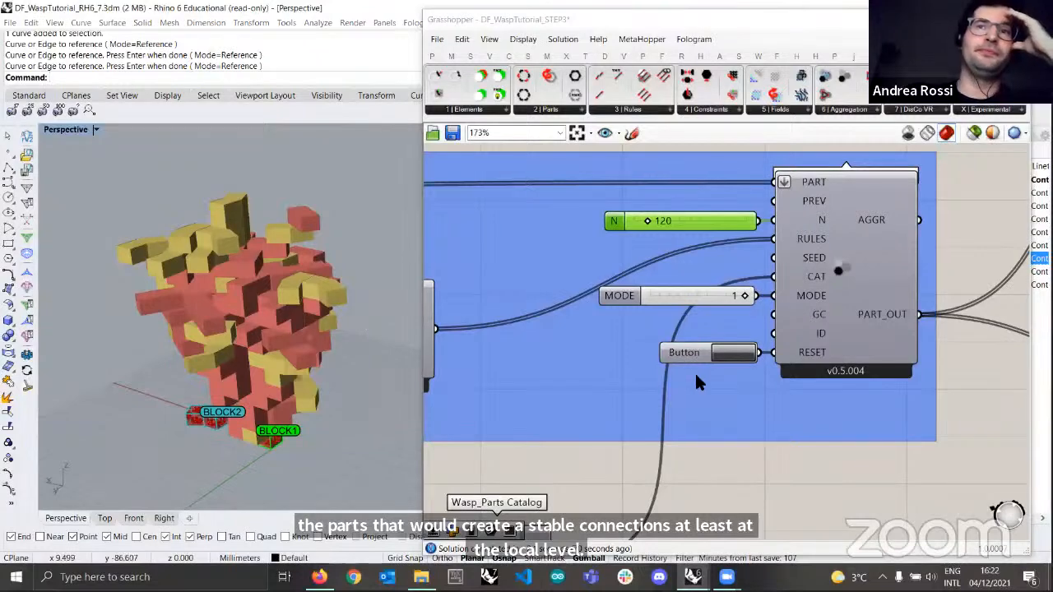
- Review the aggregation part of the definition, including the rule grammar and the Wasp_Parts Catalog inputs
scroll(790, 329, down, 5)
right_drag(728, 342, 780, 345)
scroll(541, 313, down, 4)
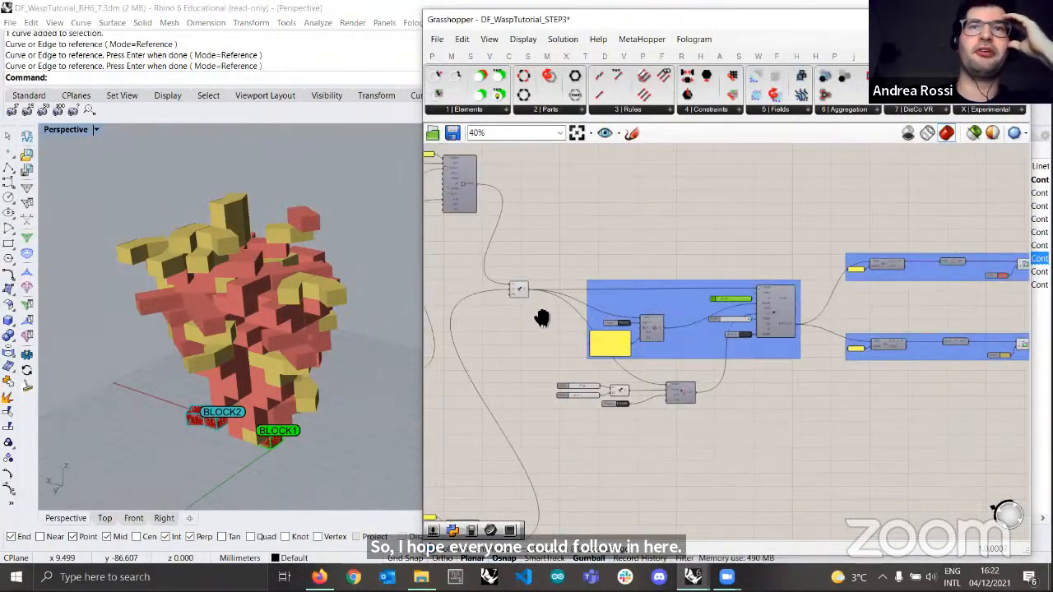
right_drag(688, 338, 603, 333)
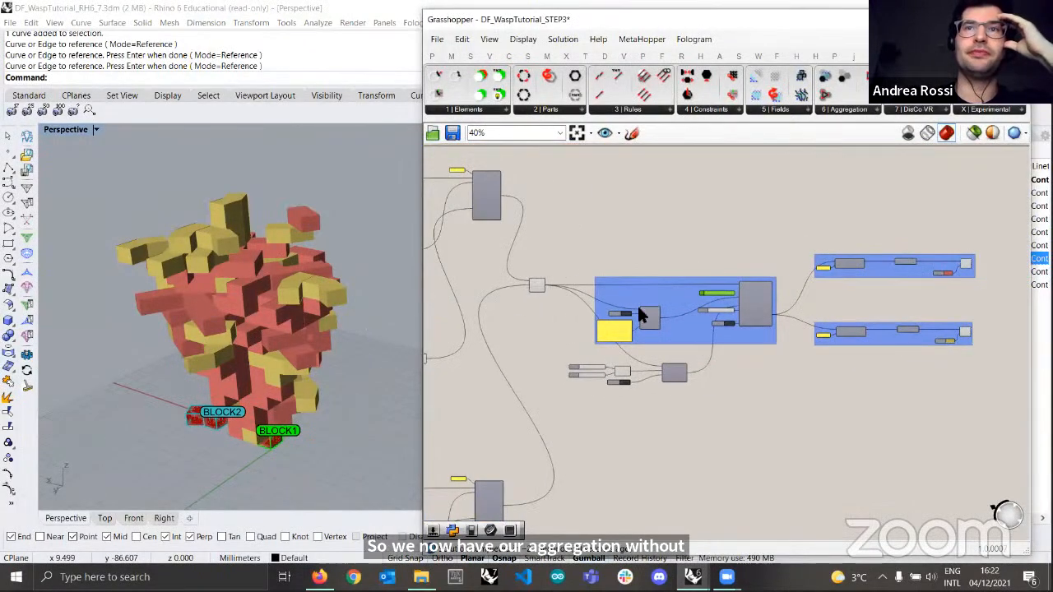
scroll(794, 311, up, 2)
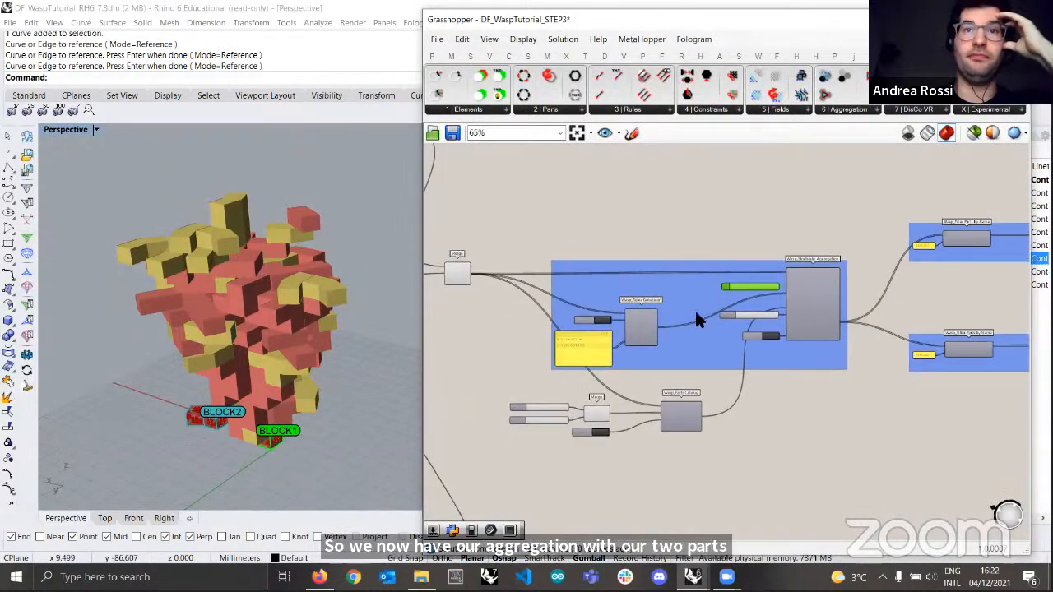
scroll(724, 422, up, 3)
scroll(540, 386, up, 2)
scroll(543, 390, up, 1)
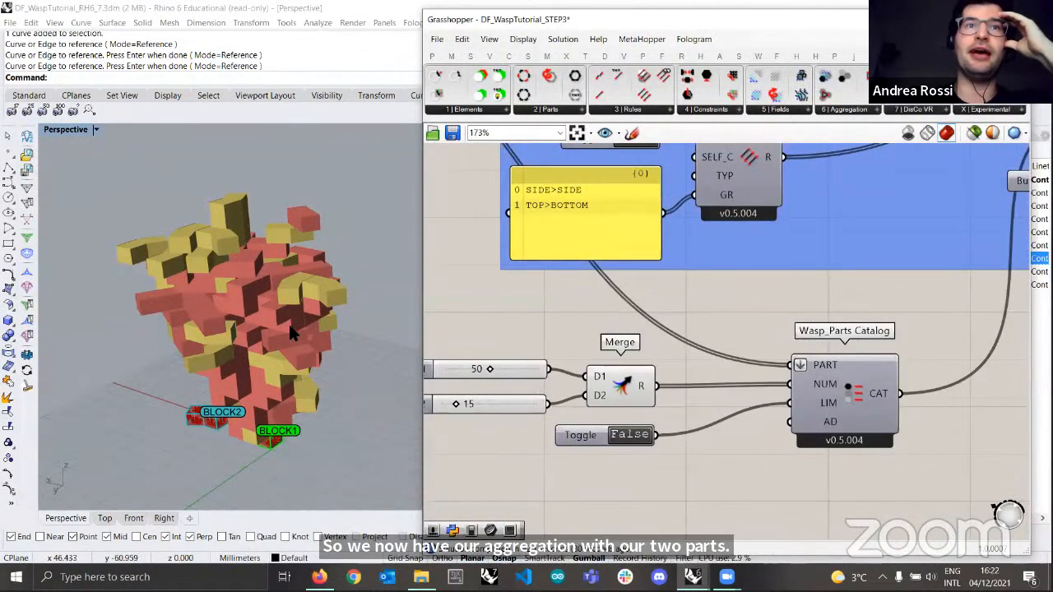
mouse_move(288, 322)
right_down()
mouse_move(278, 289)
mouse_move(284, 307)
right_up()
scroll(482, 377, up, 1)
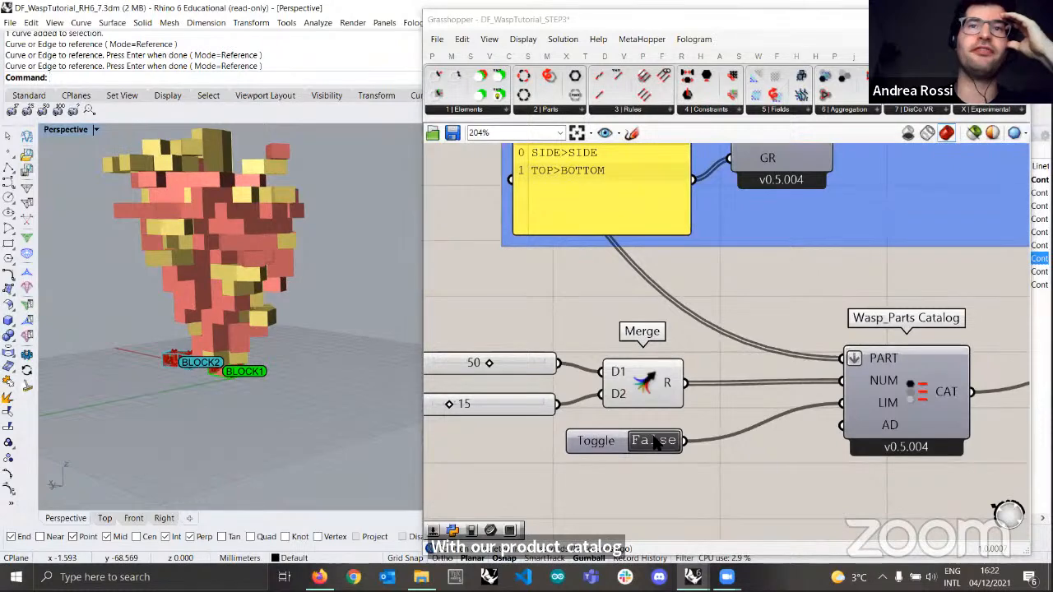
- Review the part definitions of both blocks and the Wasp_Support components feeding them
scroll(655, 443, down, 10)
right_drag(659, 435, 827, 332)
right_drag(575, 438, 604, 319)
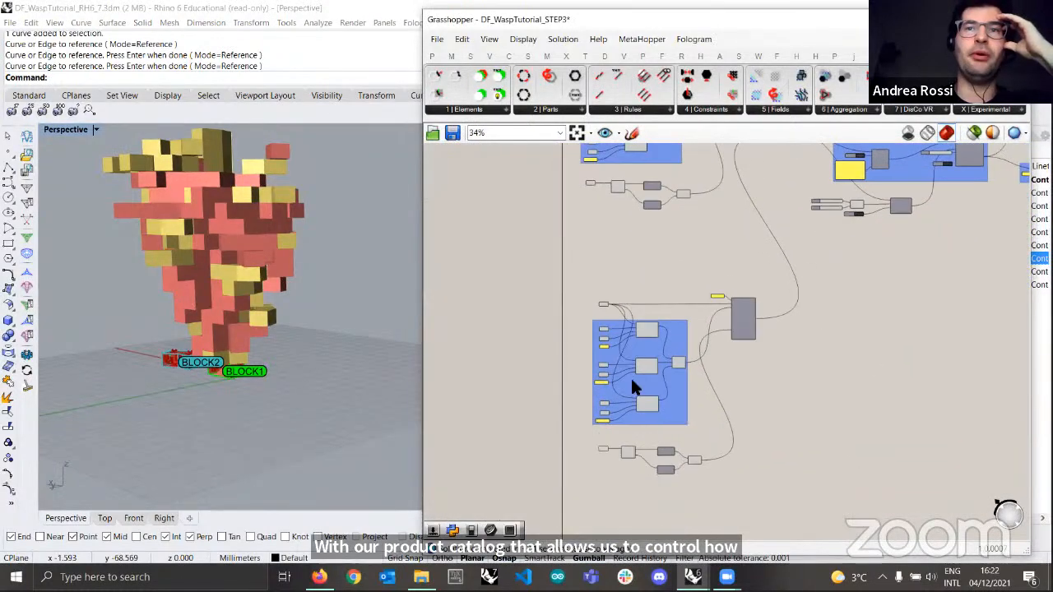
scroll(725, 410, up, 1)
right_drag(570, 221, 528, 372)
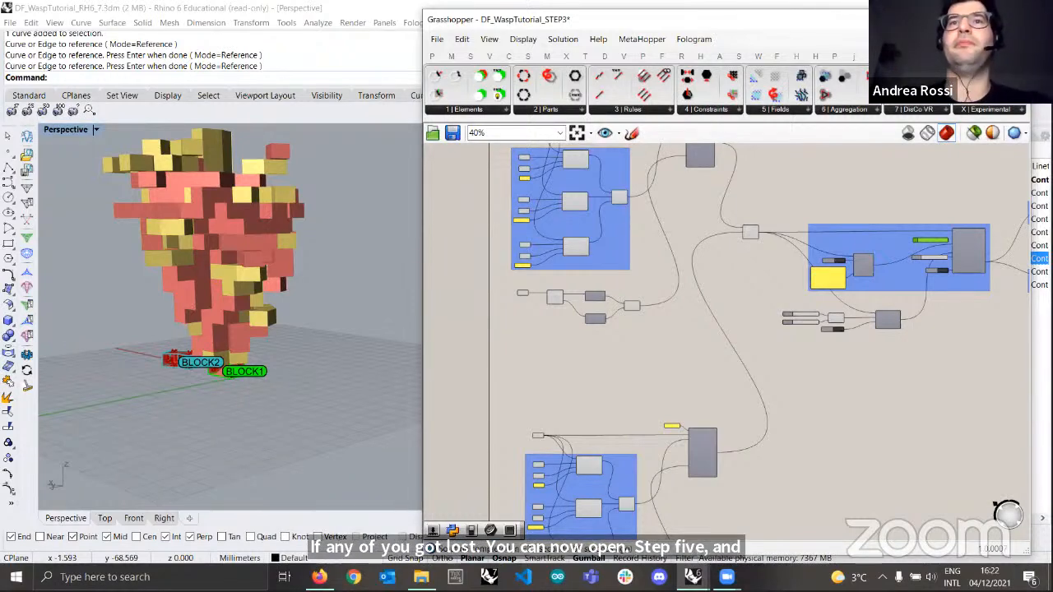
scroll(576, 300, up, 3)
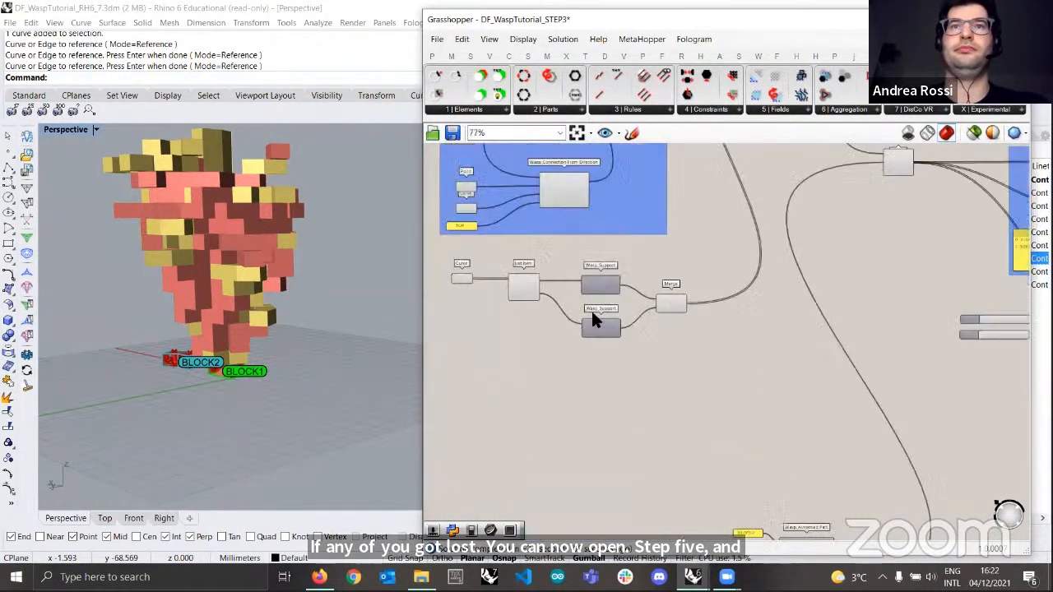
click(601, 319)
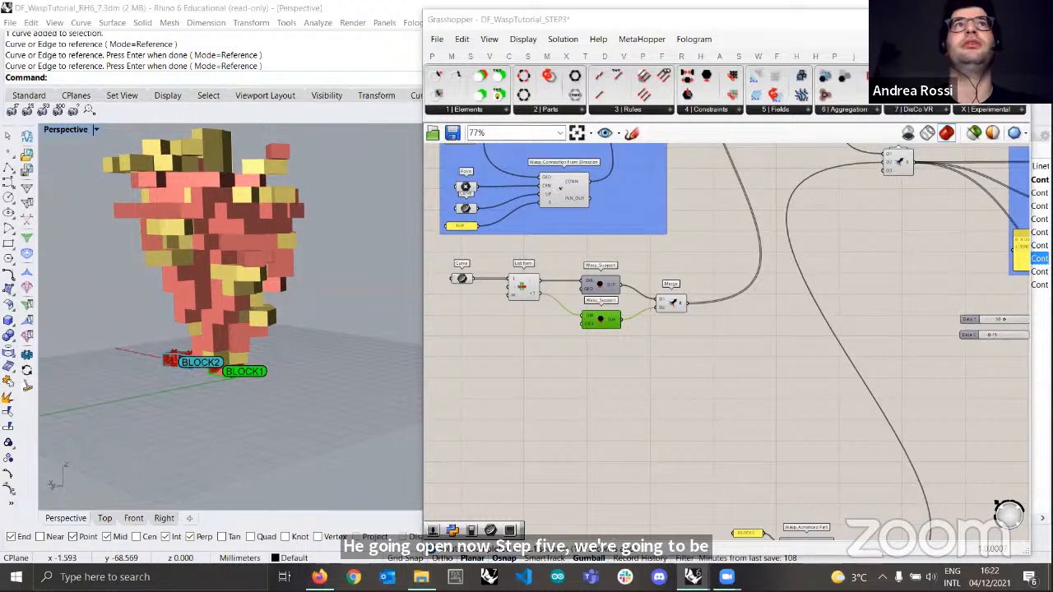
scroll(627, 249, down, 2)
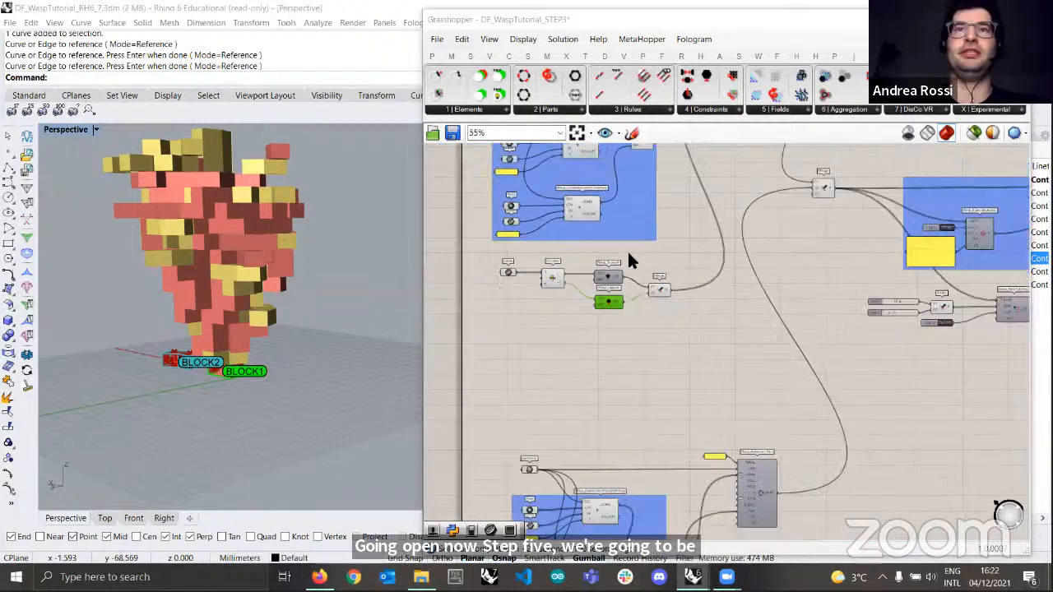
click(627, 250)
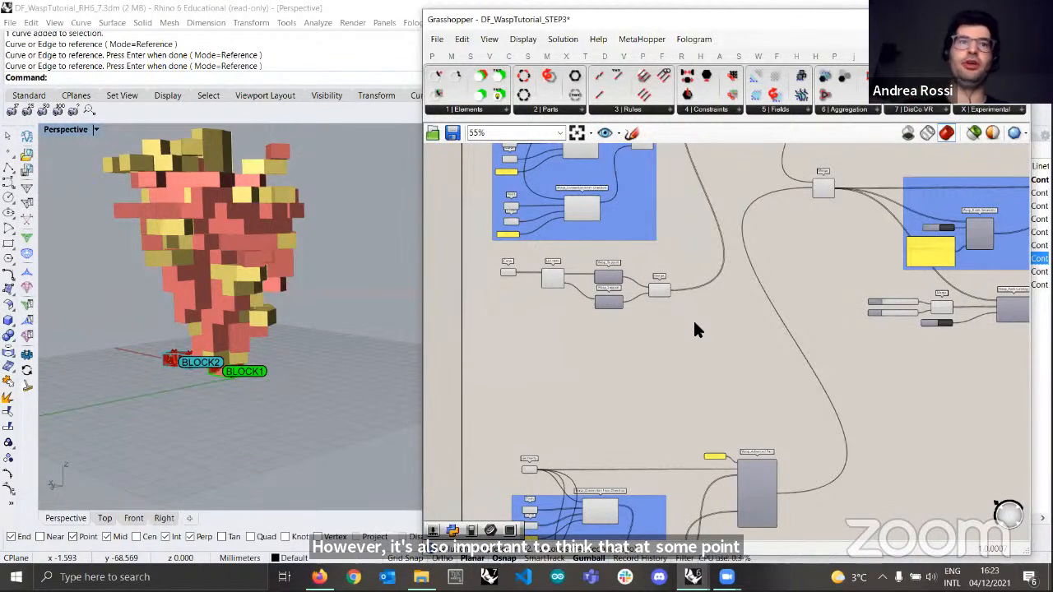
- Turn off the Grasshopper geometry preview and collapse its window to uncover the Rhino viewport and layers
right_drag(249, 346, 257, 403)
scroll(206, 377, up, 3)
scroll(291, 376, up, 3)
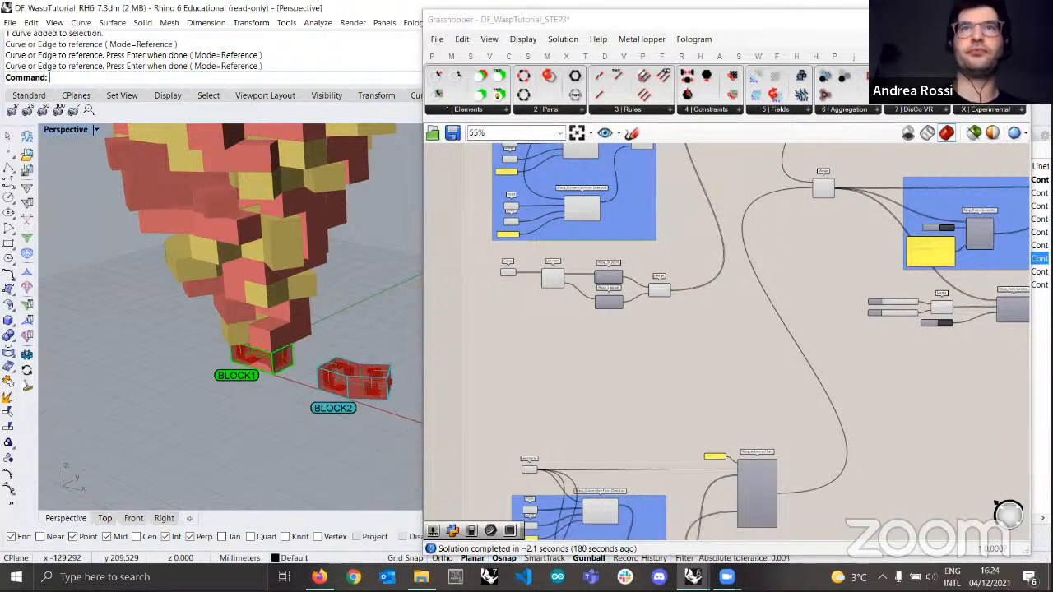
click(908, 134)
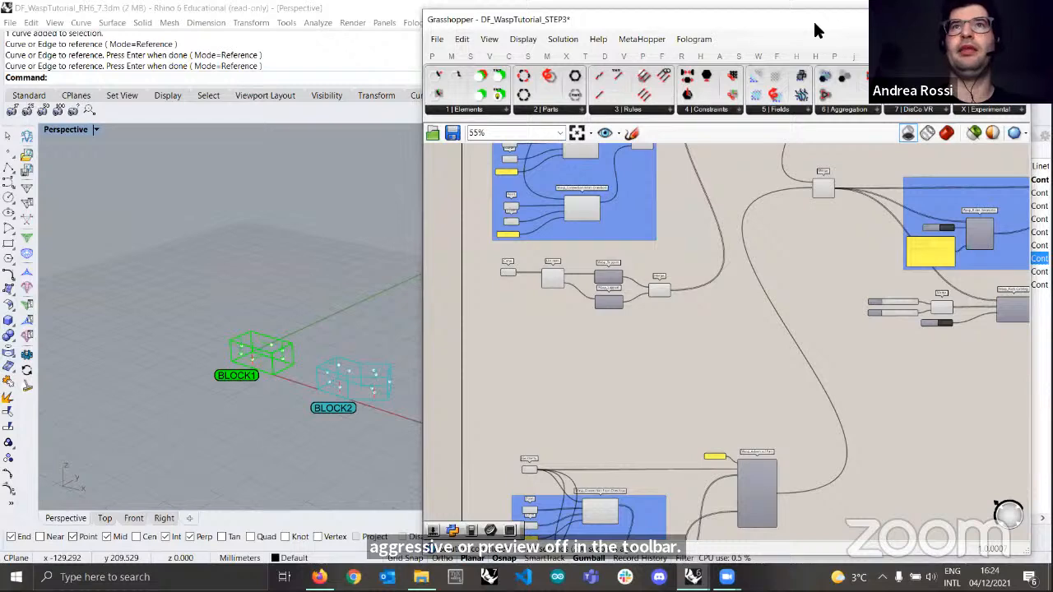
double_click(816, 22)
scroll(278, 363, up, 5)
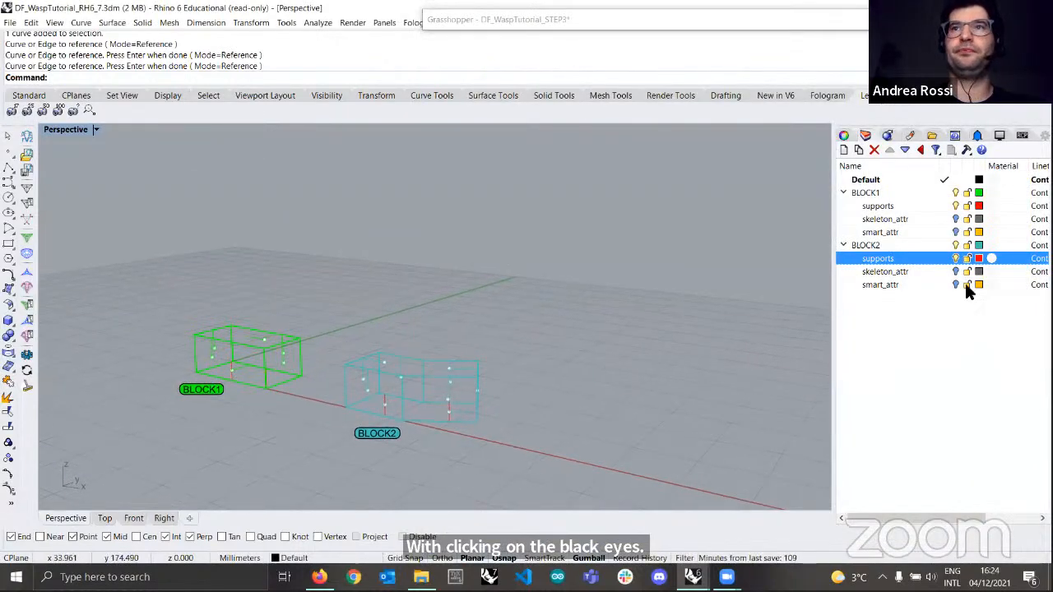
- Turn on the skeleton_attr layer under BLOCK1 and bring its geometry into close view
click(955, 221)
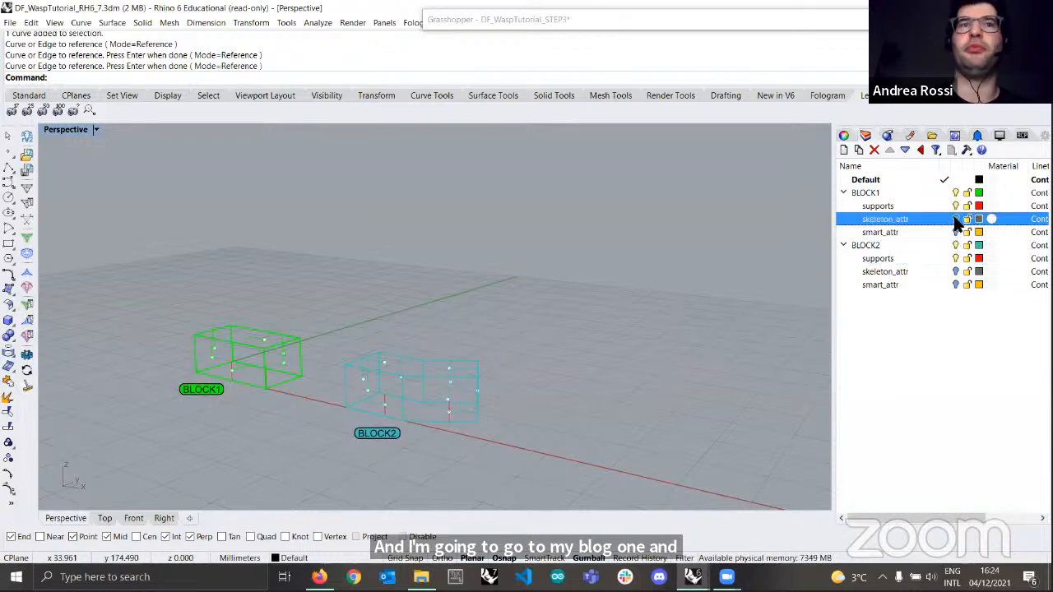
scroll(136, 382, up, 6)
right_drag(331, 383, 396, 395)
scroll(565, 331, down, 5)
scroll(396, 395, up, 5)
right_drag(216, 374, 362, 317)
scroll(336, 330, up, 5)
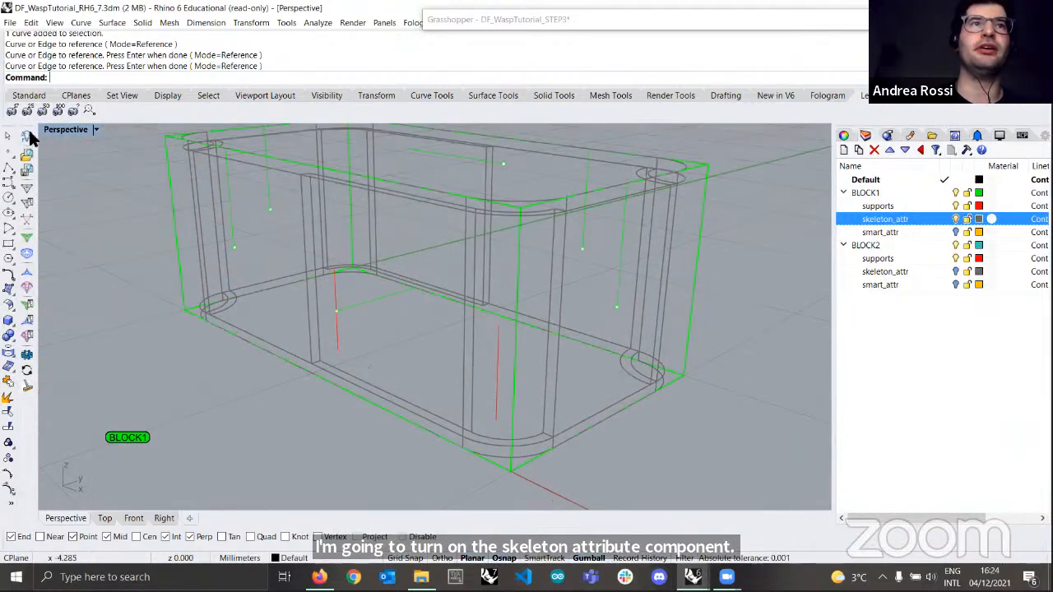
- Set the perspective viewport's display mode to Ghosted
click(60, 130)
click(86, 200)
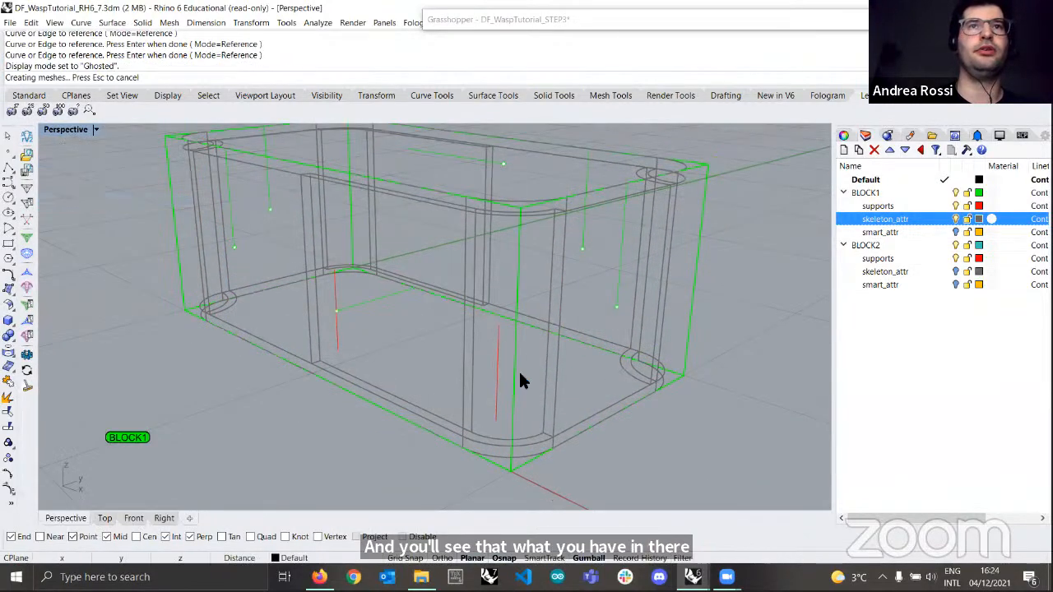
mouse_move(520, 381)
right_down()
mouse_move(517, 348)
mouse_move(592, 337)
mouse_move(559, 351)
mouse_move(458, 345)
right_up()
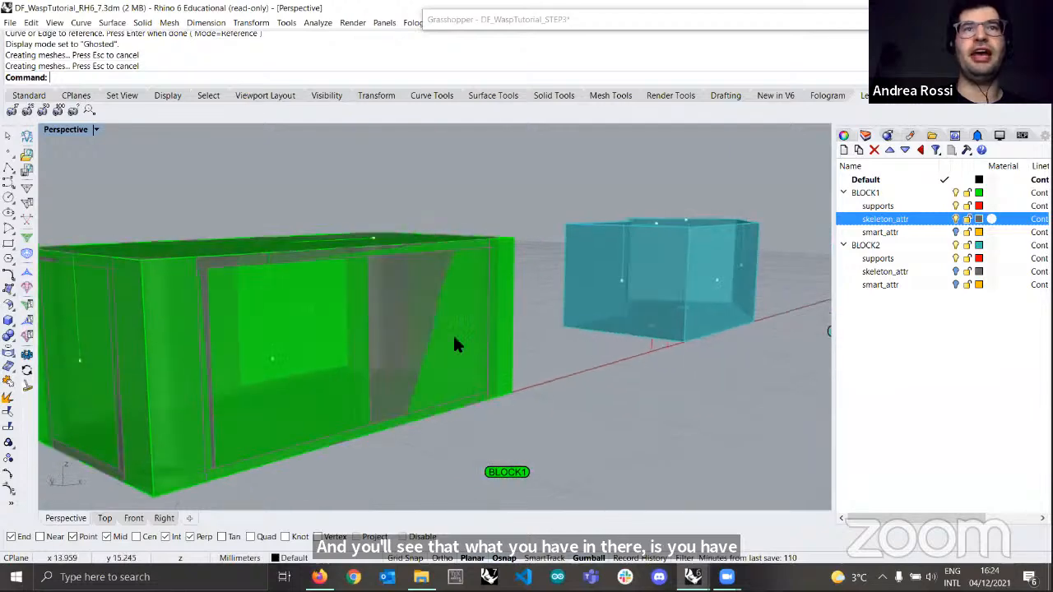
- Hide the solid green BLOCK1 extrusion that encloses the skeleton geometry
click(208, 311)
click(29, 95)
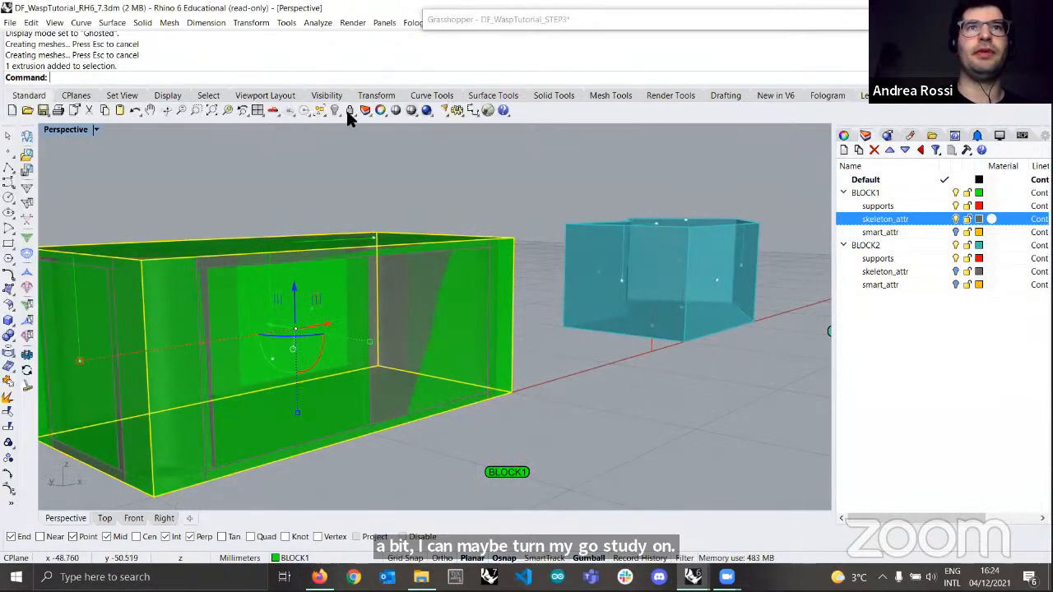
click(349, 111)
- Set the perspective viewport's display mode to Shaded
right_drag(477, 255, 25, 161)
click(64, 129)
click(82, 174)
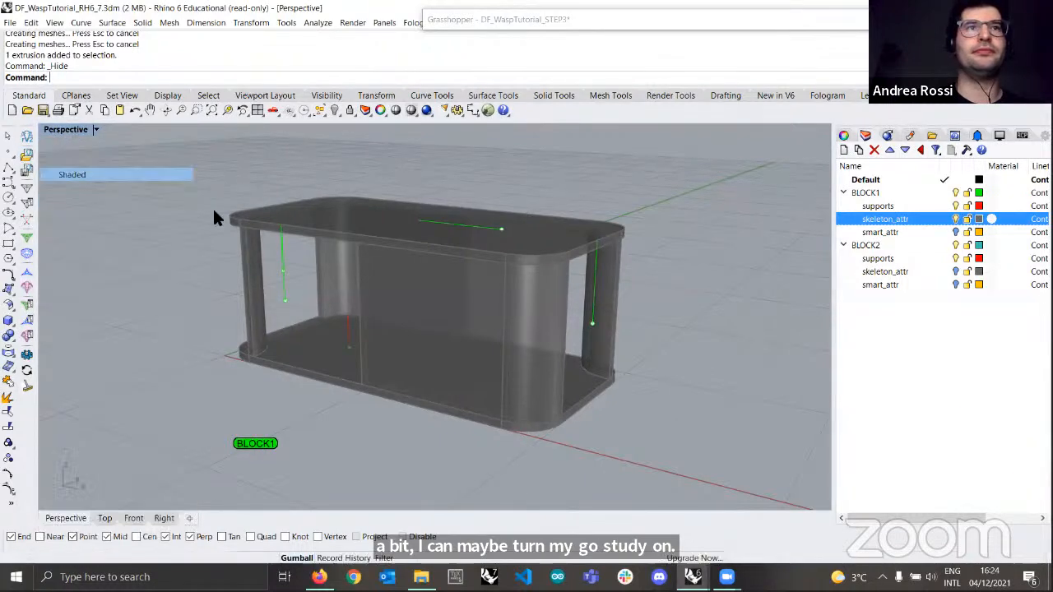
- Examine BLOCK1's skeleton geometry from several angles, including its slabs, corner columns and open ends
mouse_move(213, 207)
right_down()
mouse_move(518, 255)
mouse_move(576, 219)
mouse_move(470, 213)
mouse_move(395, 285)
mouse_move(263, 204)
mouse_move(353, 275)
mouse_move(338, 250)
mouse_move(348, 279)
mouse_move(362, 258)
mouse_move(370, 268)
right_up()
scroll(578, 353, up, 3)
right_drag(578, 354, 414, 197)
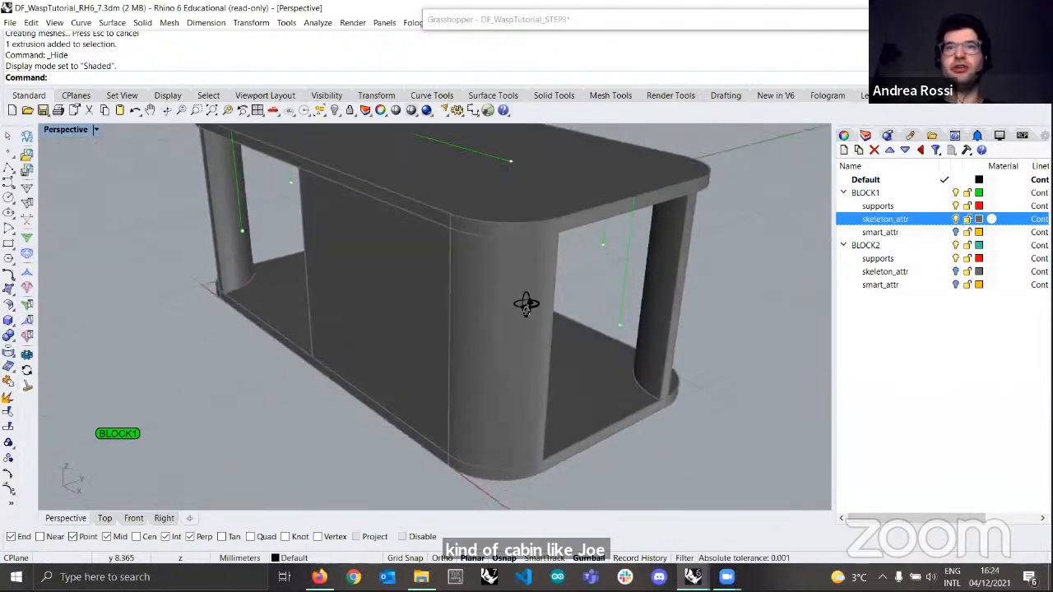
right_drag(527, 304, 496, 311)
scroll(589, 279, down, 5)
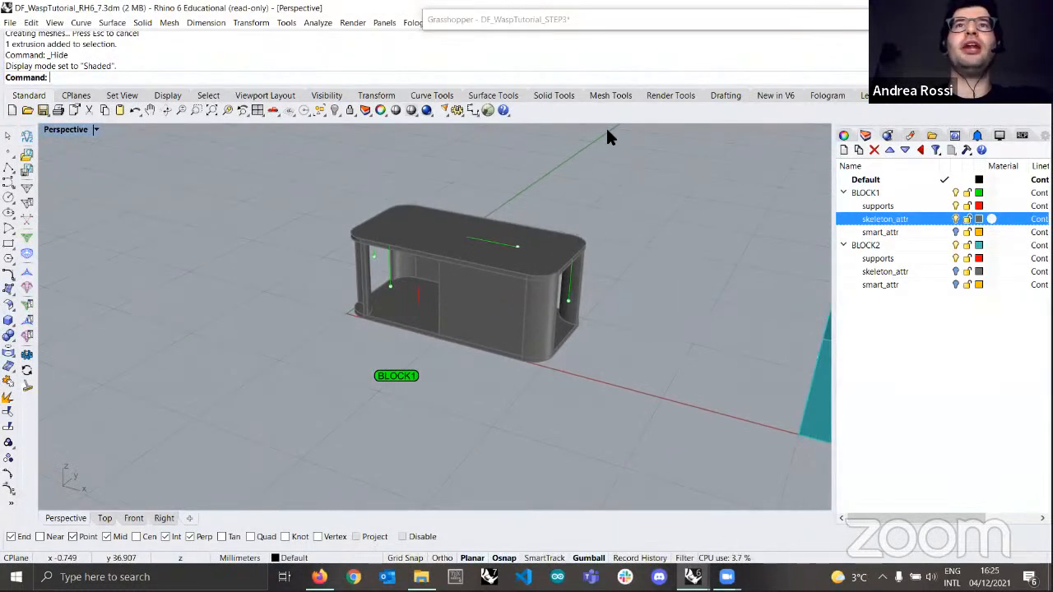
right_drag(609, 188, 475, 330)
scroll(475, 329, up, 3)
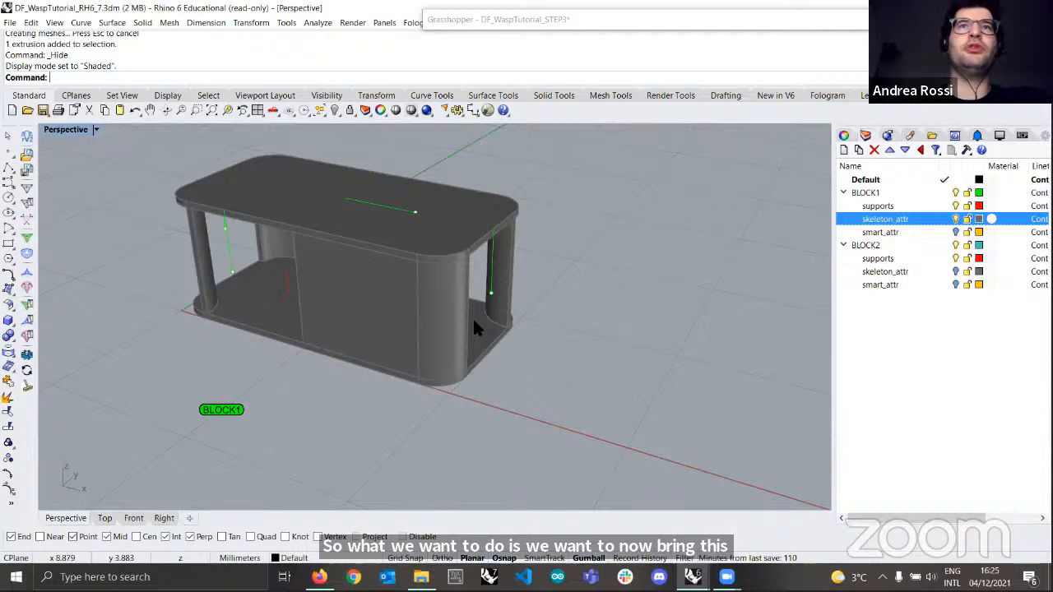
shift+right_drag(527, 331, 444, 378)
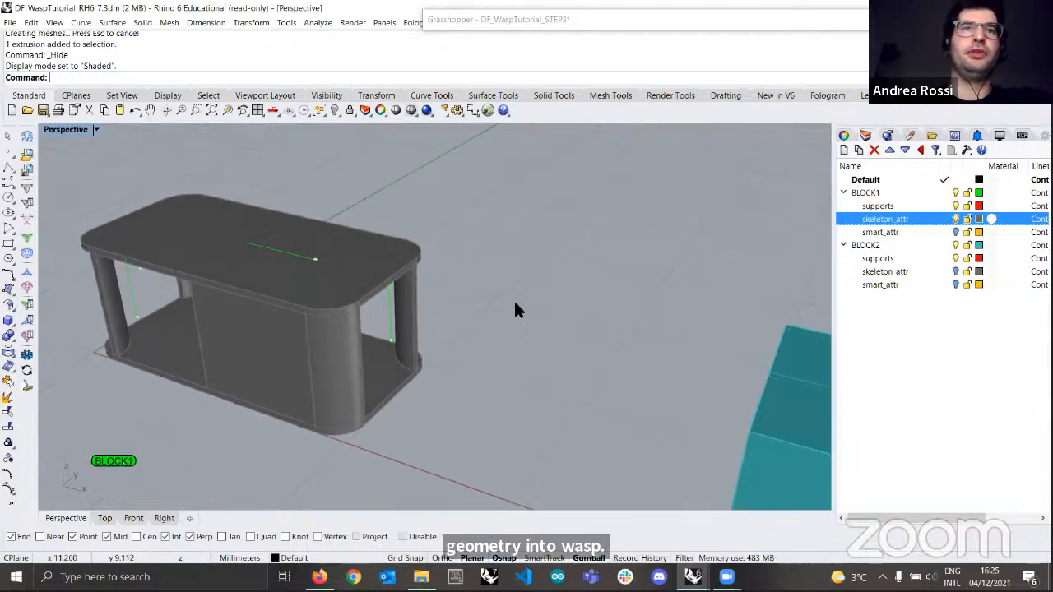
- Select all objects on BLOCK1's skeleton_attr layer
scroll(539, 288, down, 3)
right_drag(538, 288, 508, 290)
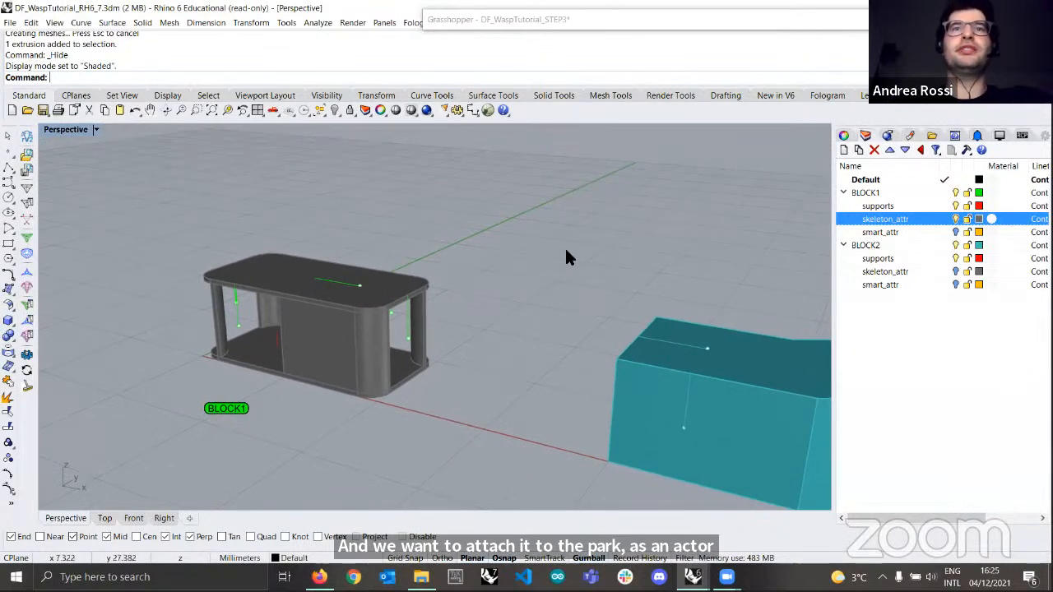
right_click(882, 226)
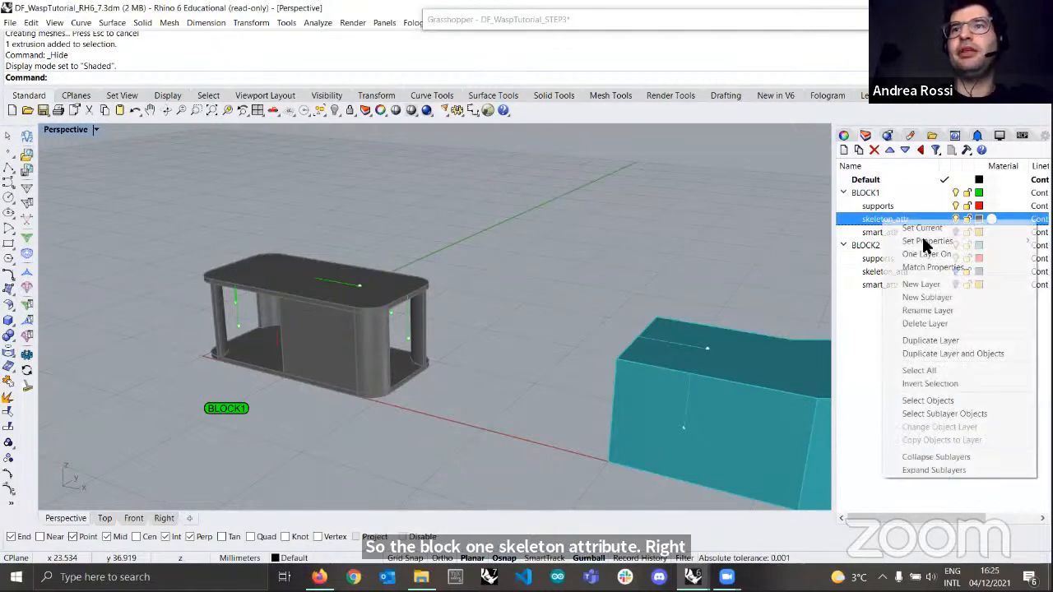
click(934, 401)
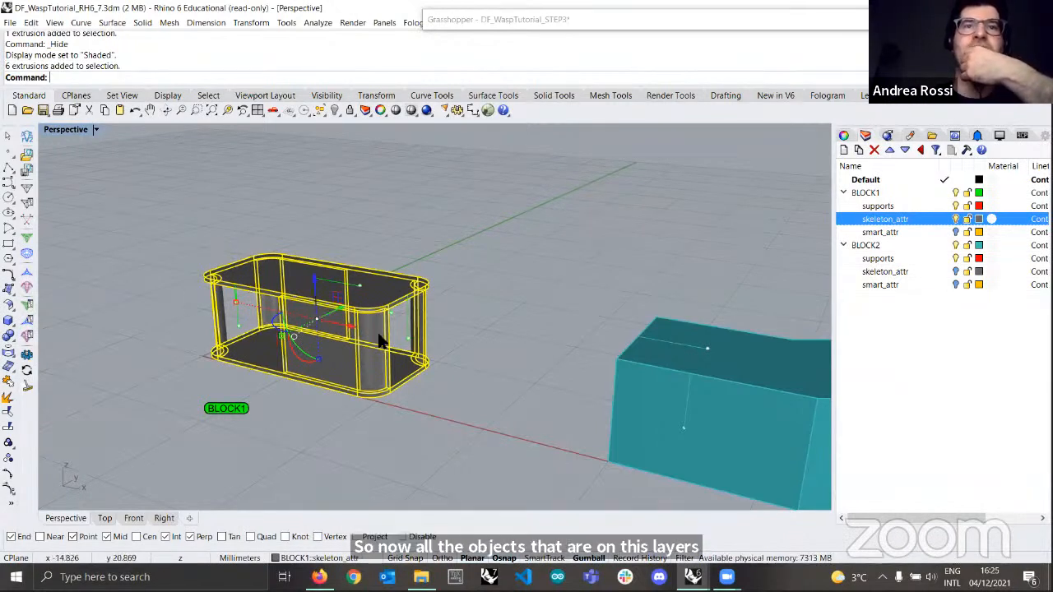
right_drag(482, 294, 451, 301)
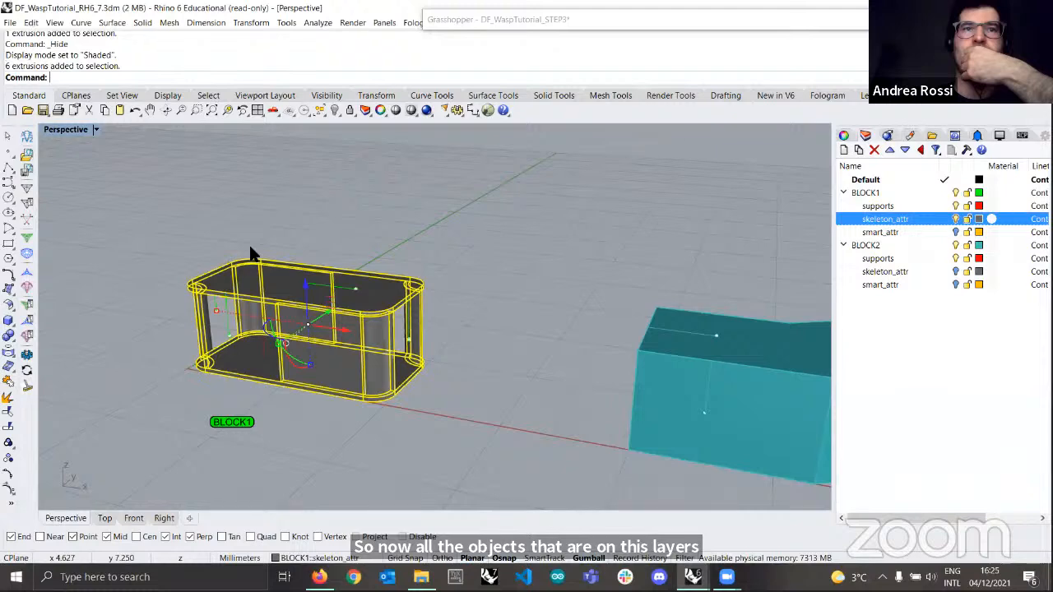
right_drag(251, 253, 263, 256)
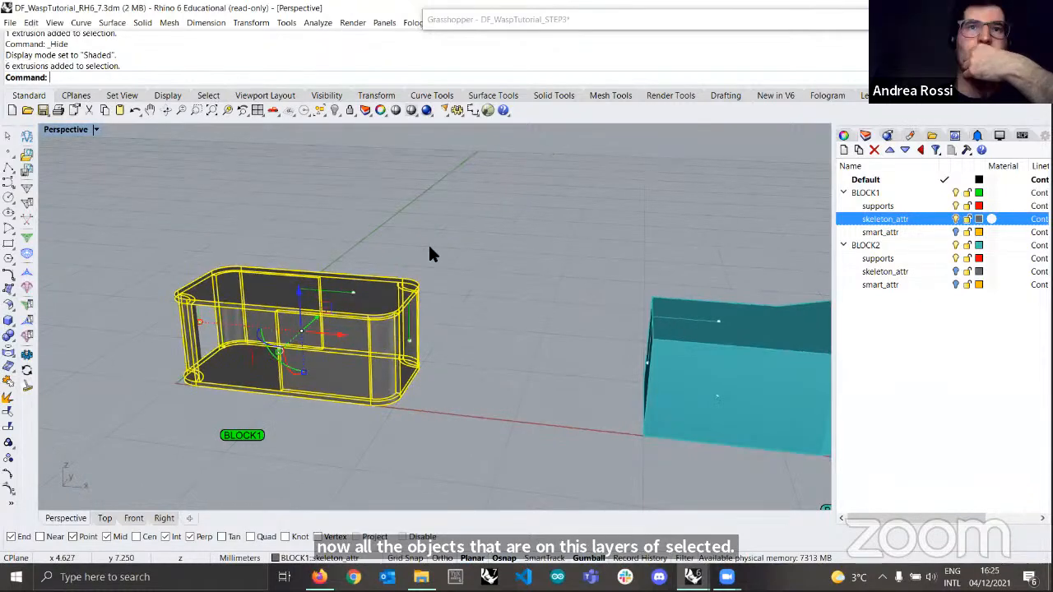
right_drag(429, 247, 503, 335)
- Switch to Grasshopper and add a Geometry parameter below BLOCK1's support components
double_click(531, 19)
scroll(535, 359, up, 2)
double_click(535, 360)
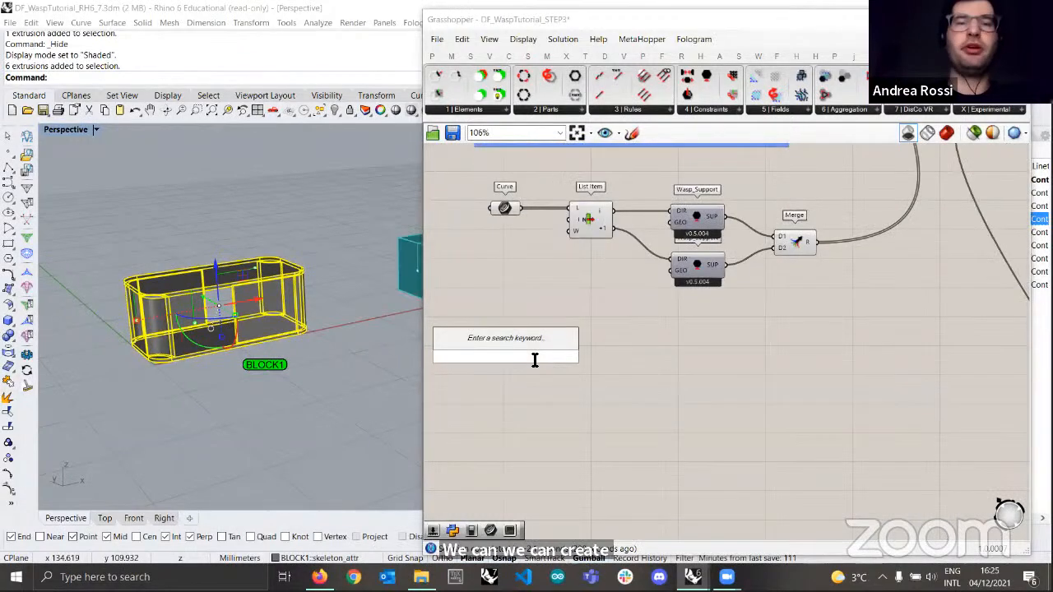
text(geometry)
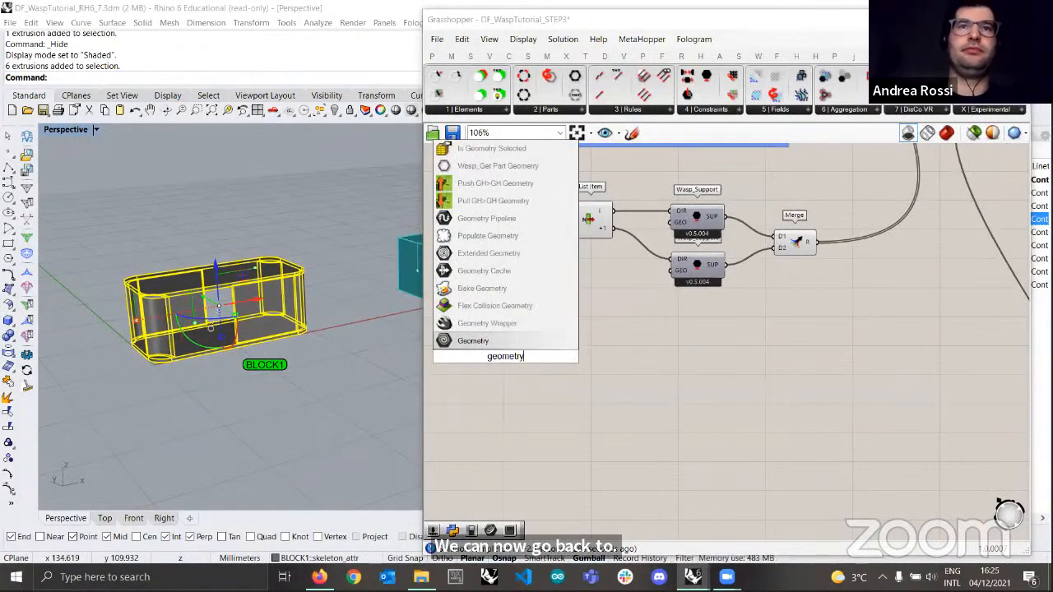
key(Return)
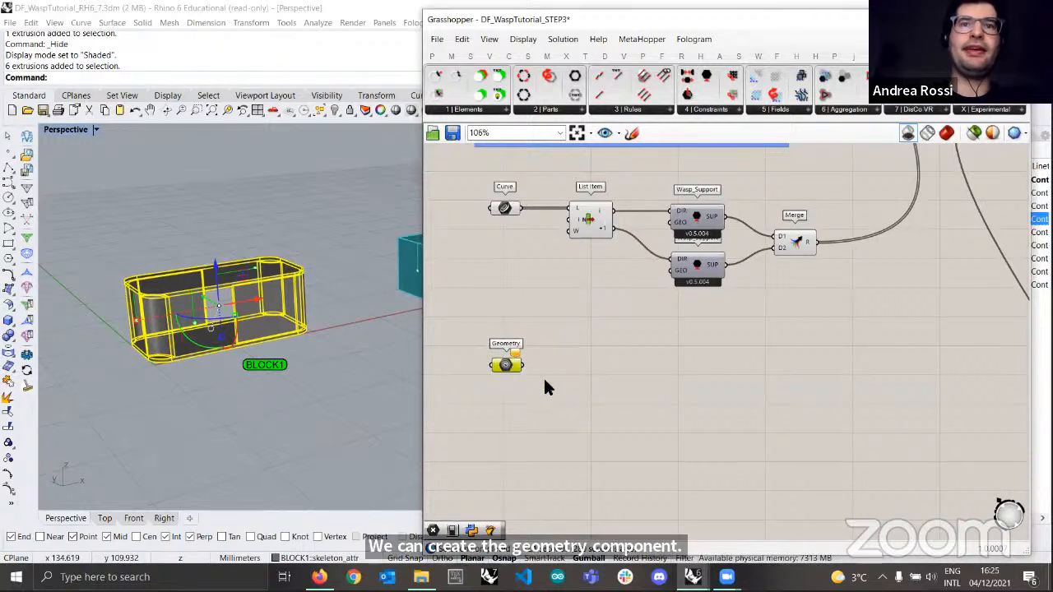
- Reference the selected skeleton objects in the Geometry parameter as multiple geometries and turn the shaded preview back on
right_click(506, 365)
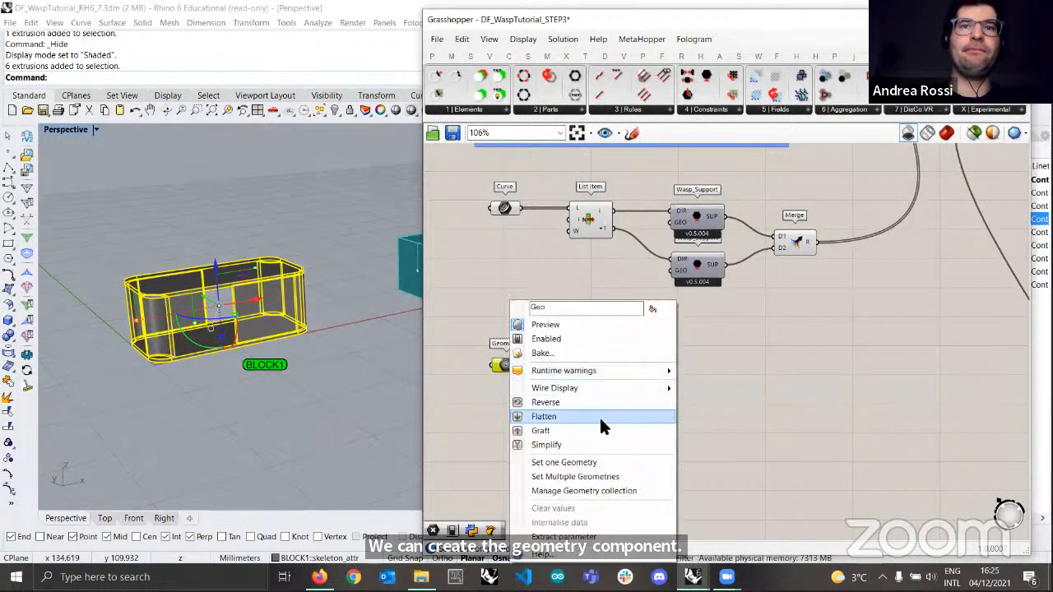
click(591, 478)
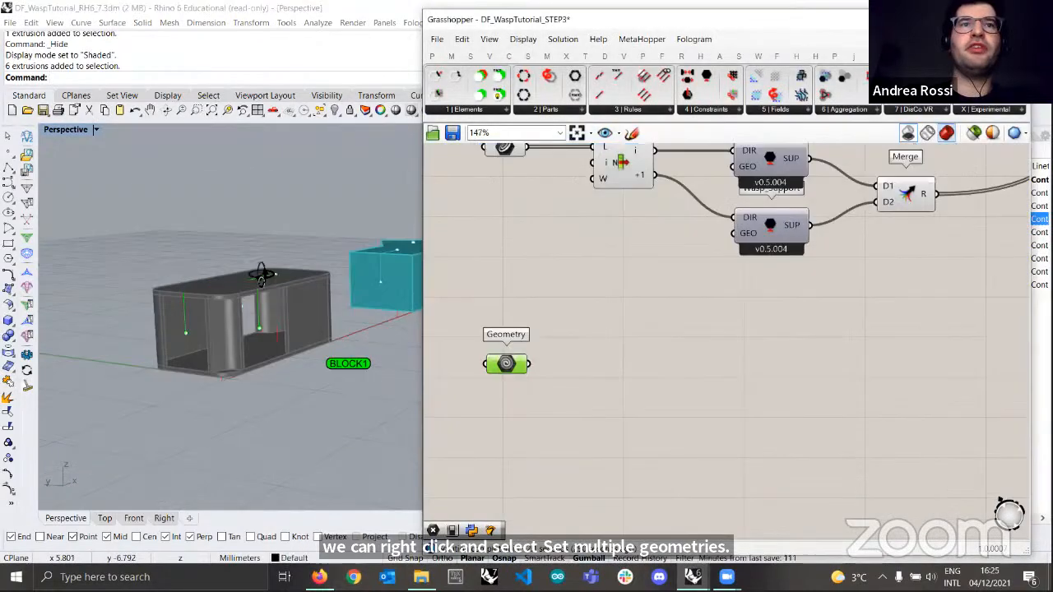
right_drag(223, 297, 313, 309)
right_drag(362, 272, 321, 306)
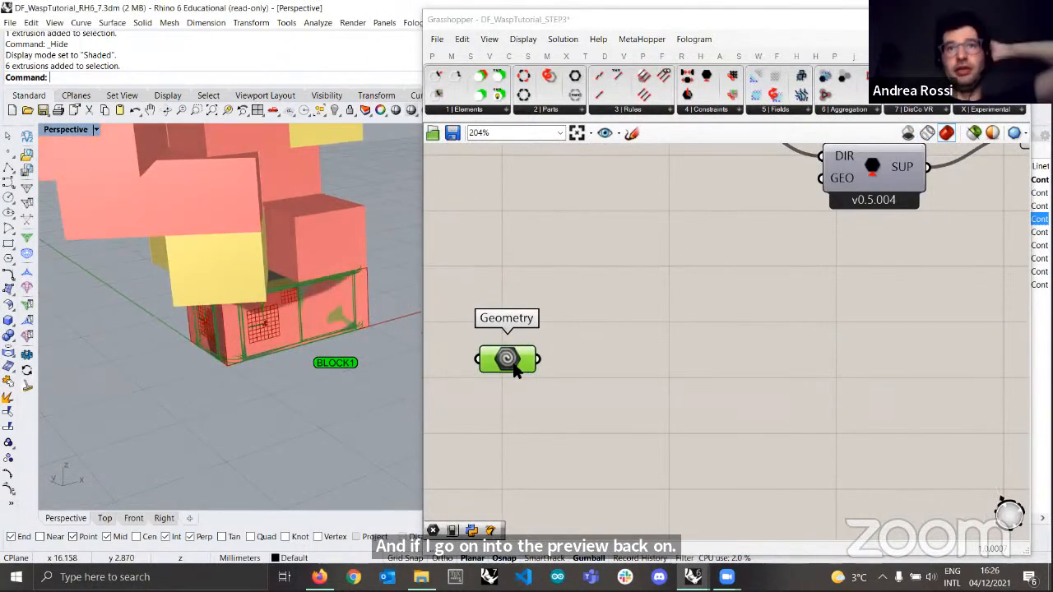
drag(506, 359, 513, 368)
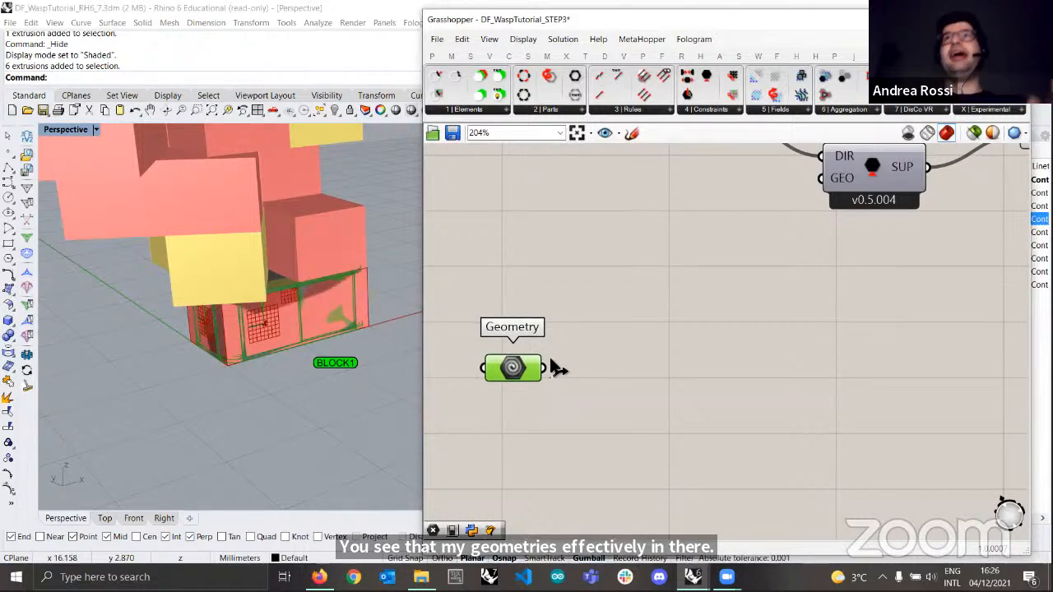
scroll(257, 310, down, 5)
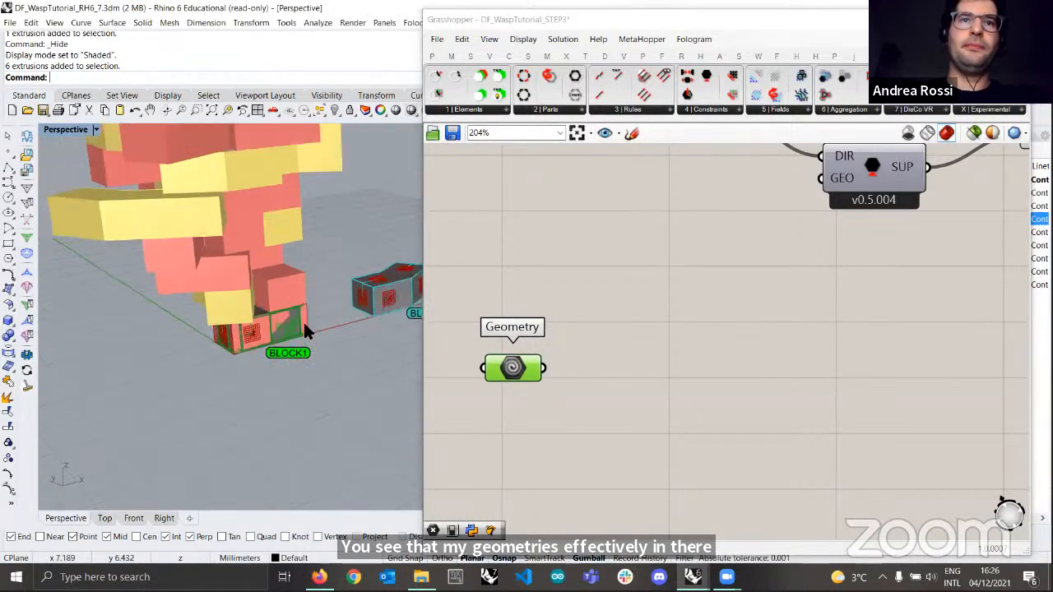
scroll(286, 344, up, 3)
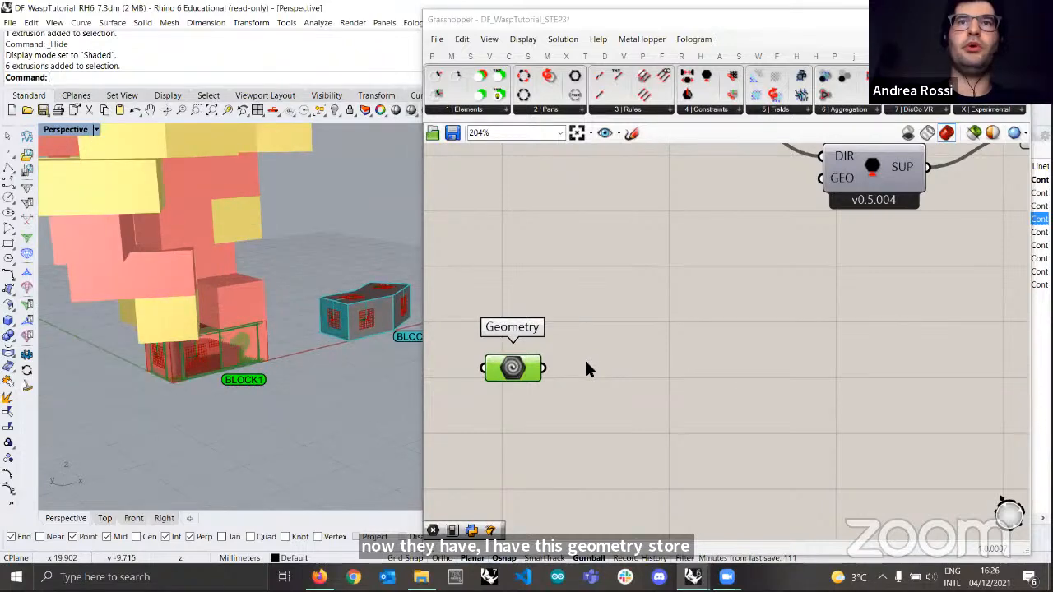
scroll(585, 360, down, 3)
mouse_move(541, 372)
mouse_down()
mouse_move(527, 371)
mouse_move(532, 380)
mouse_move(536, 361)
mouse_up()
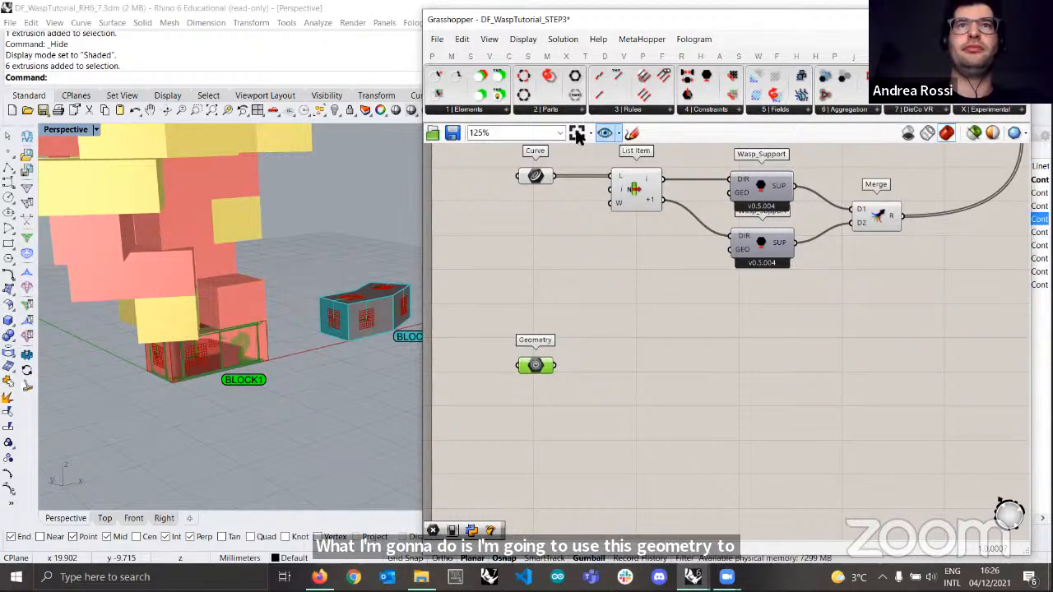
- Add a Wasp_Attribute component beside the Geometry parameter, leaving room between them for its other inputs
click(494, 111)
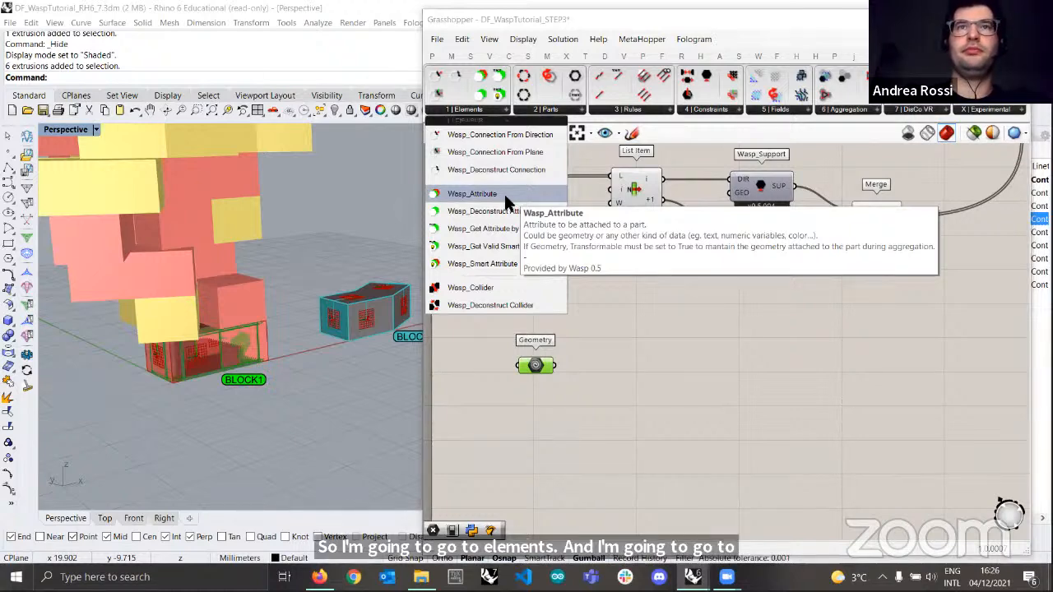
drag(507, 196, 694, 361)
scroll(669, 360, up, 1)
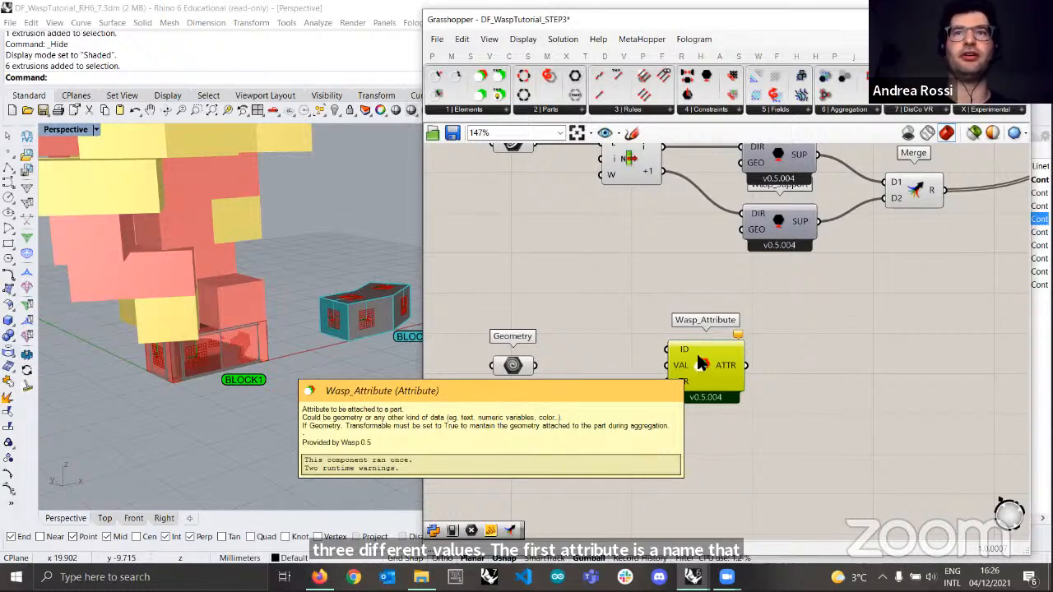
drag(697, 363, 722, 361)
- Add a panel containing "skeleton" and connect it to the Wasp_Attribute component's ID input
click(620, 346)
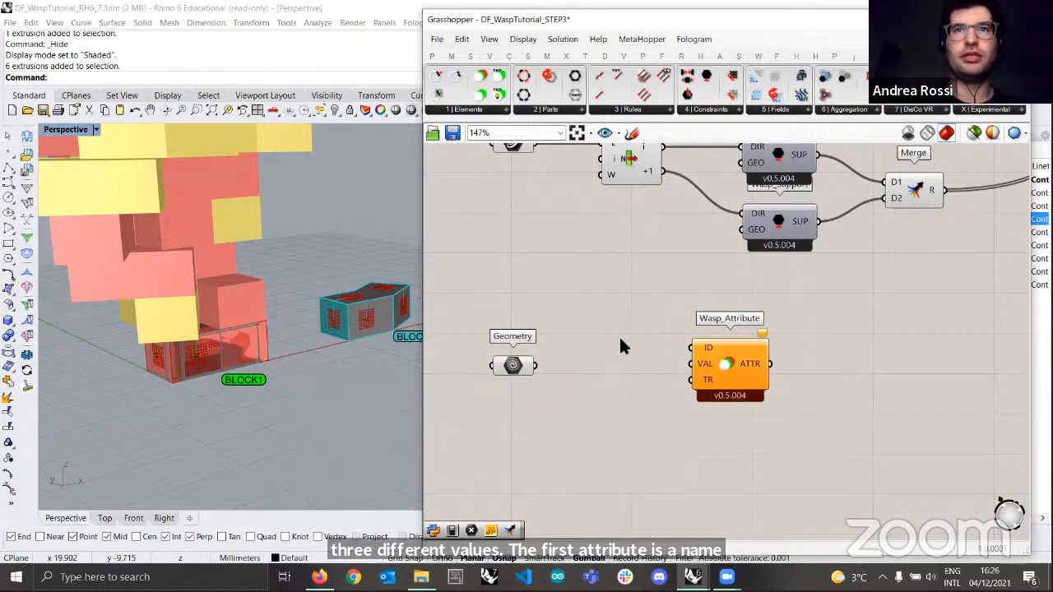
double_click(621, 340)
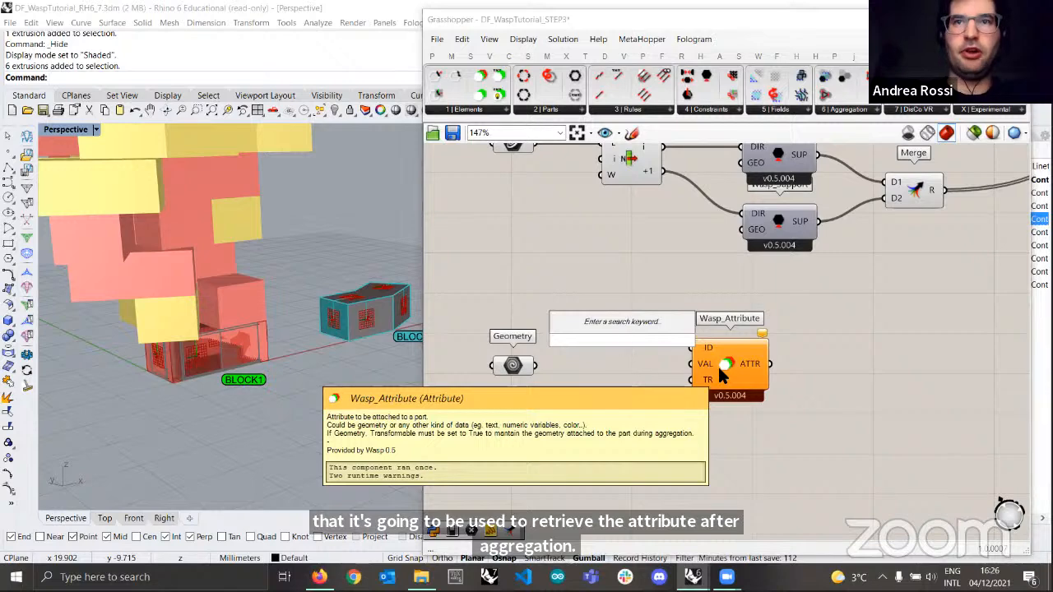
text(@)
key(BackSpace)
text("")
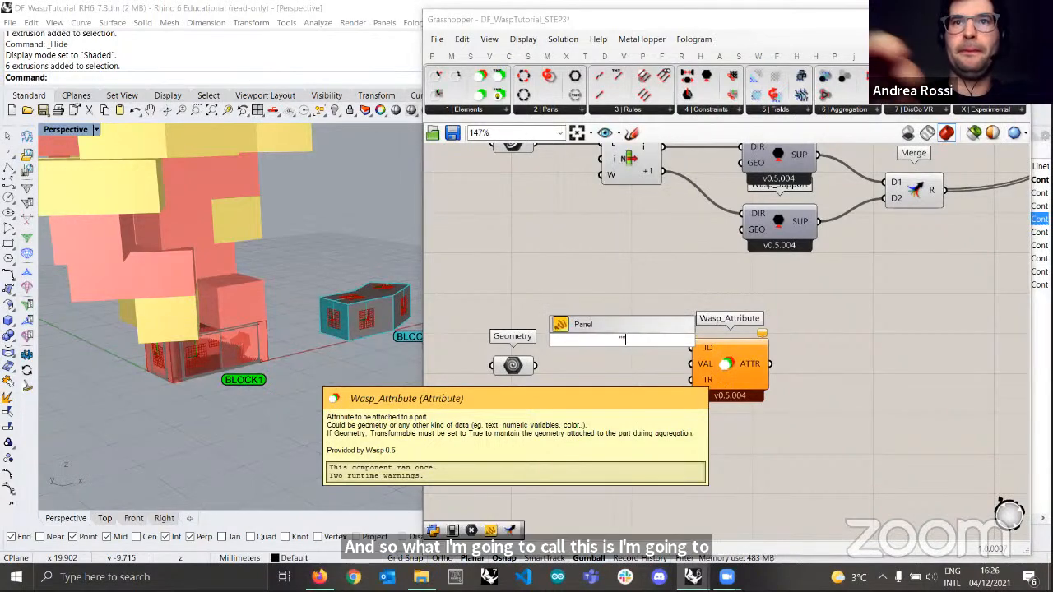
text(sk)
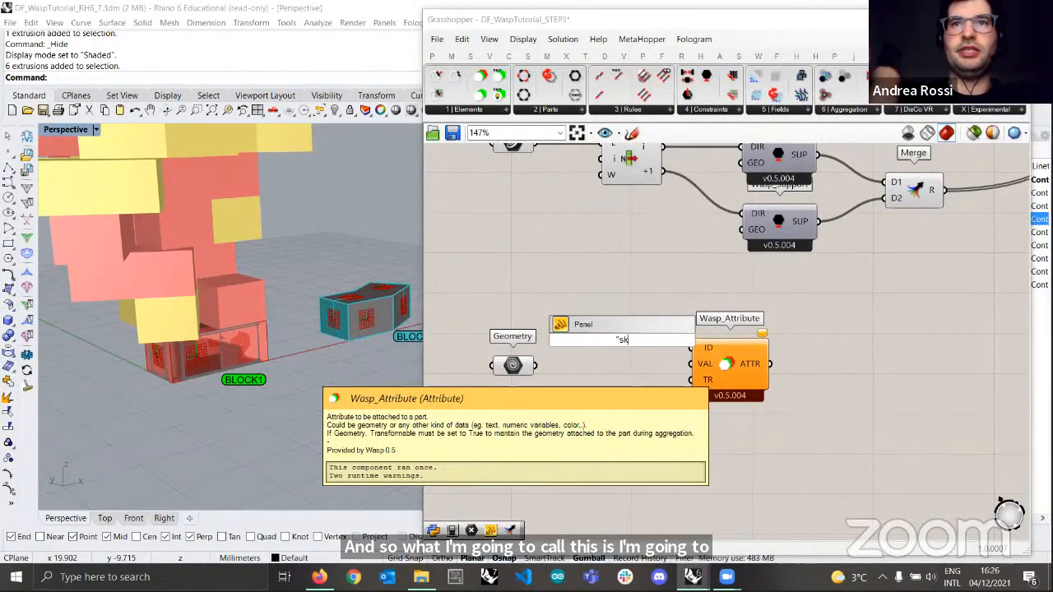
text(eleton)
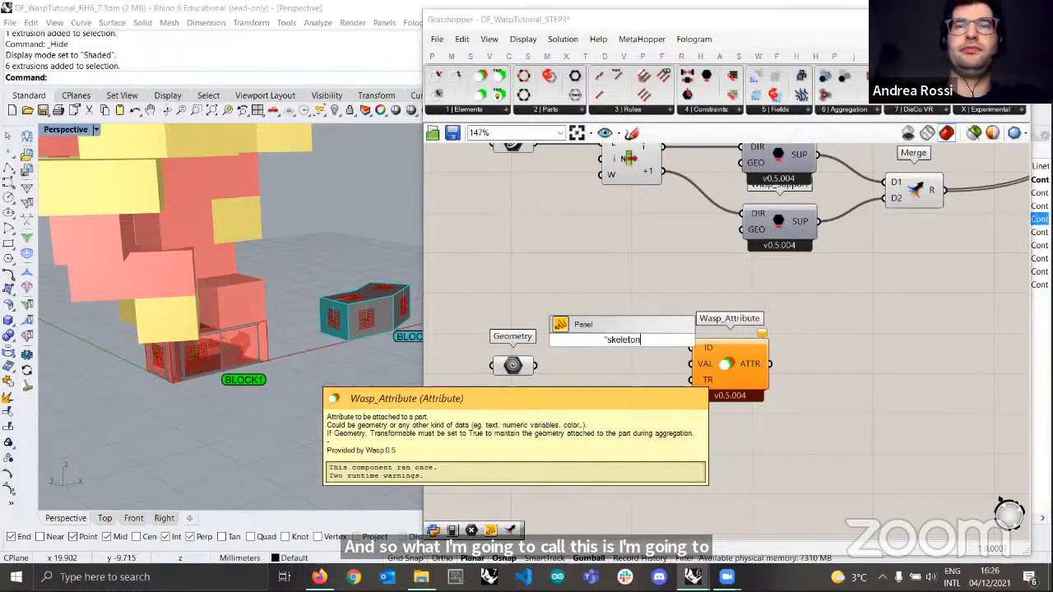
key(Return)
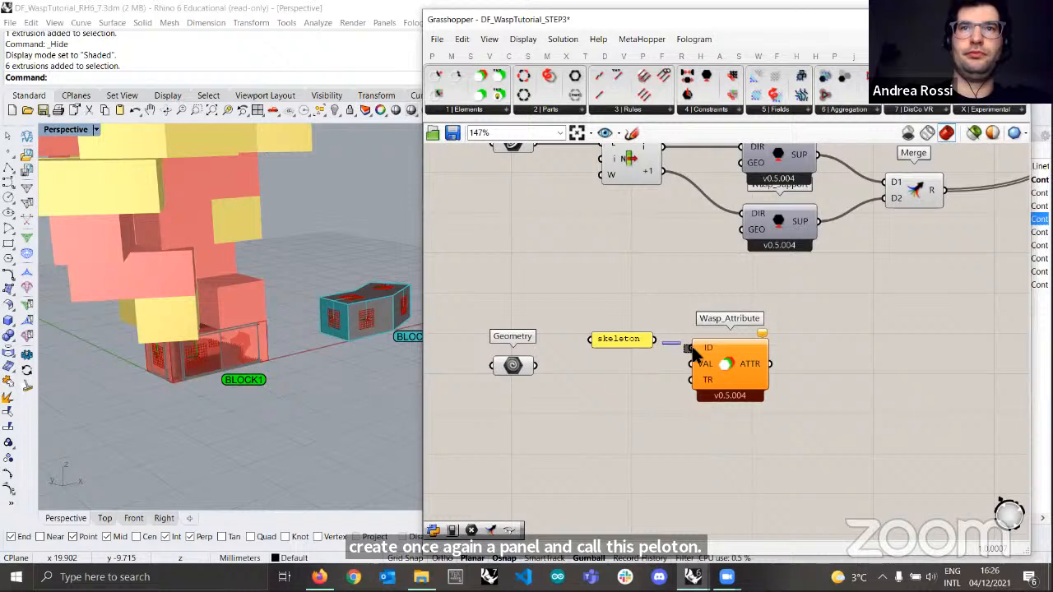
drag(694, 353, 692, 348)
click(633, 338)
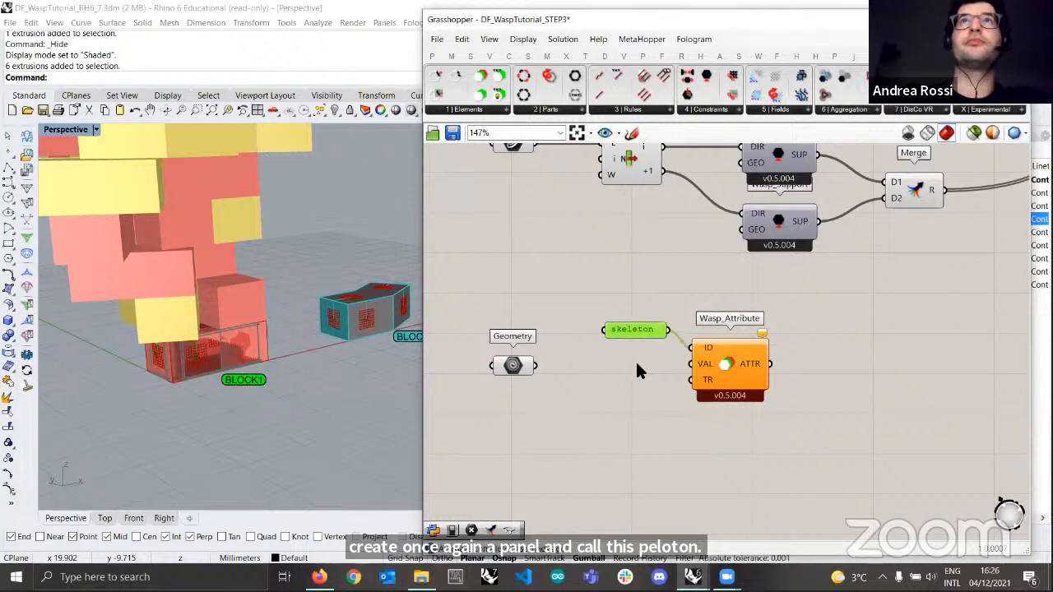
- Connect the Geometry parameter to Wasp_Attribute's VAL input and a Boolean Toggle set to True to its TR input
drag(510, 365, 670, 368)
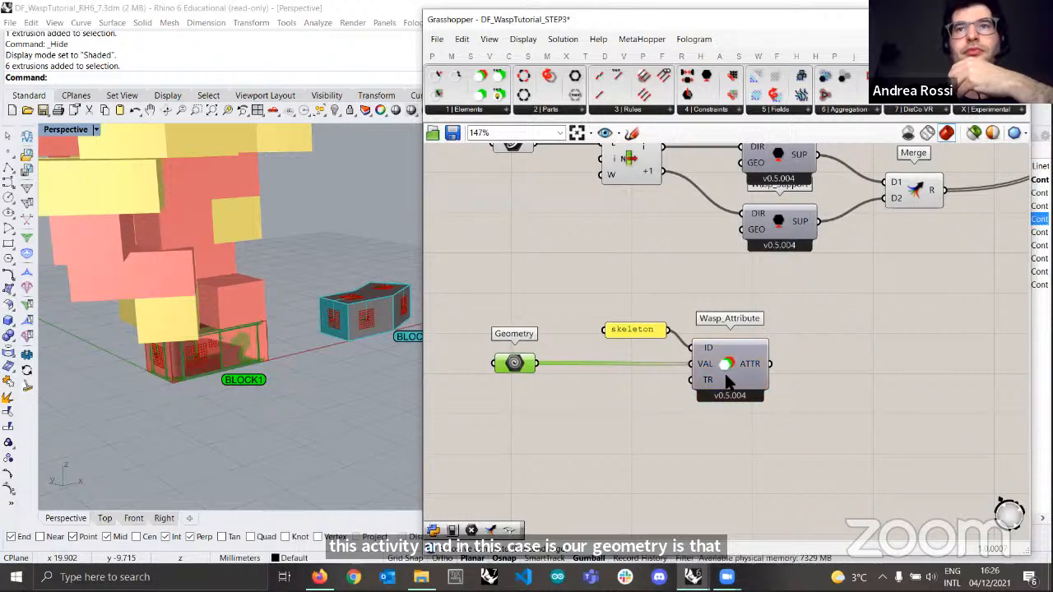
drag(727, 380, 747, 380)
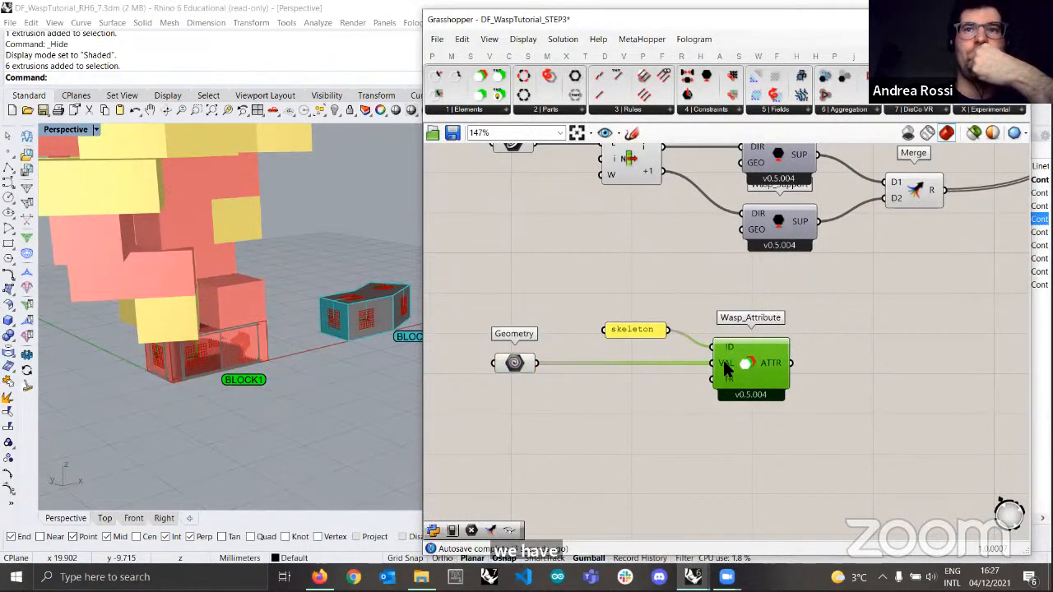
double_click(638, 402)
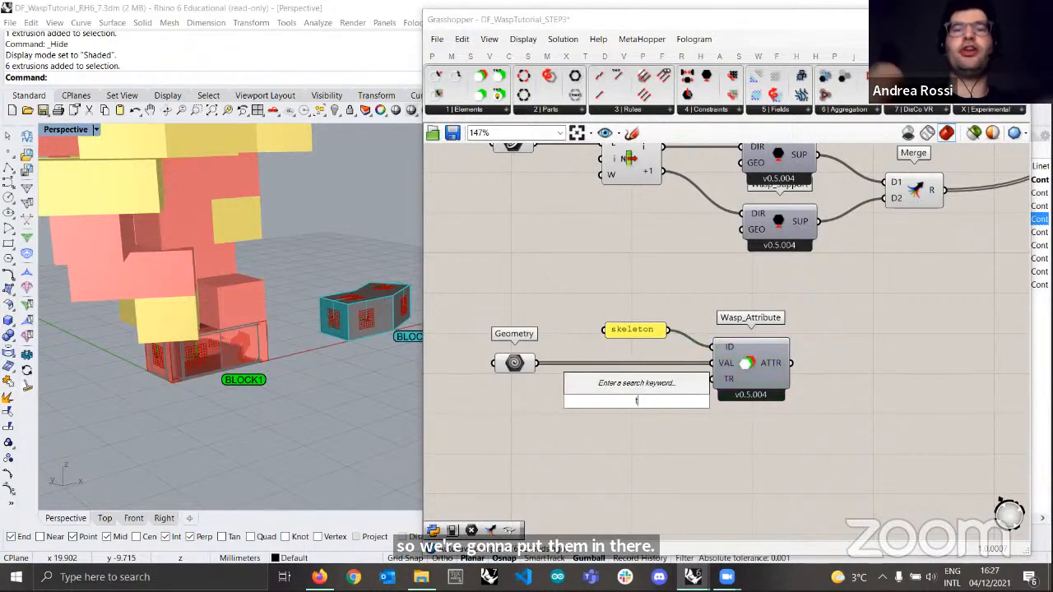
text(toggle)
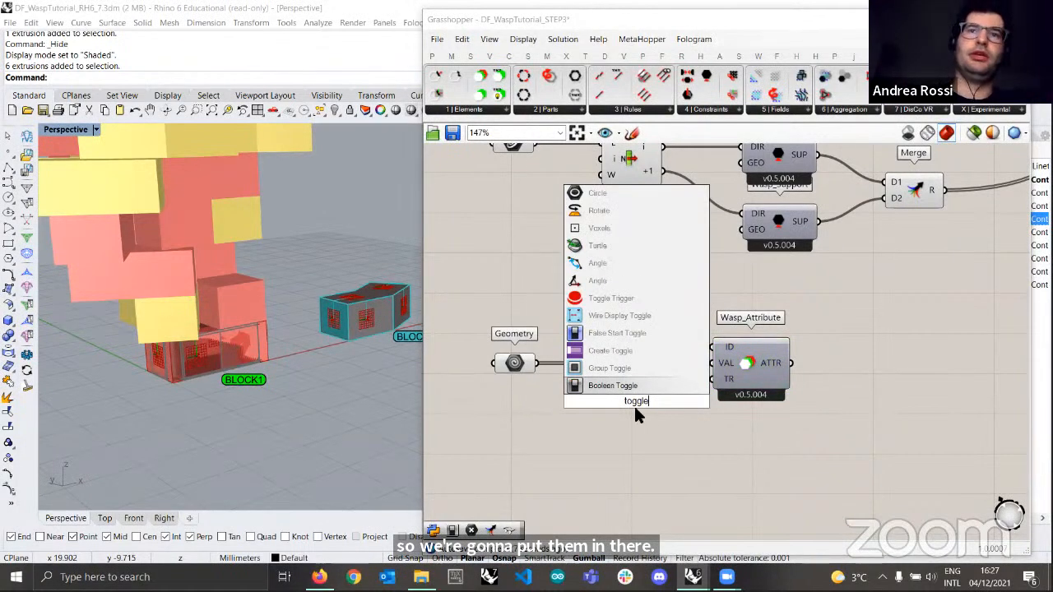
key(Return)
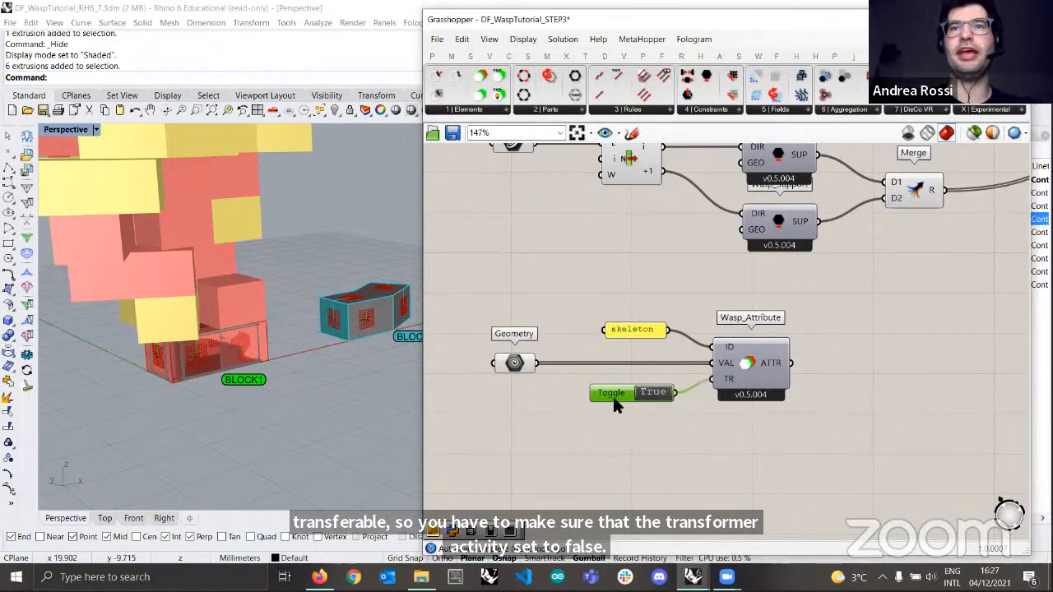
drag(613, 396, 618, 396)
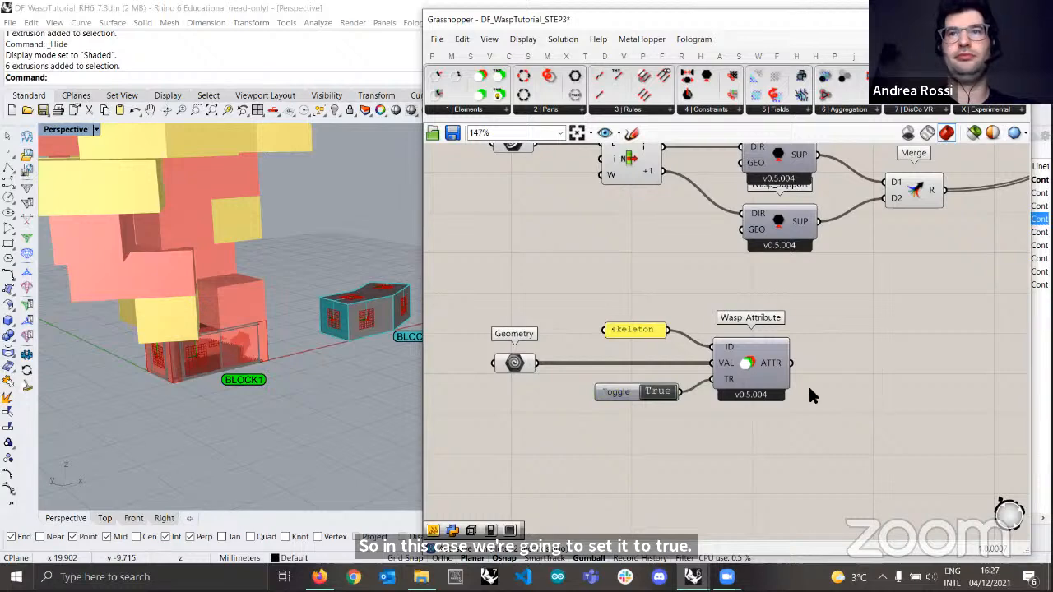
mouse_move(728, 382)
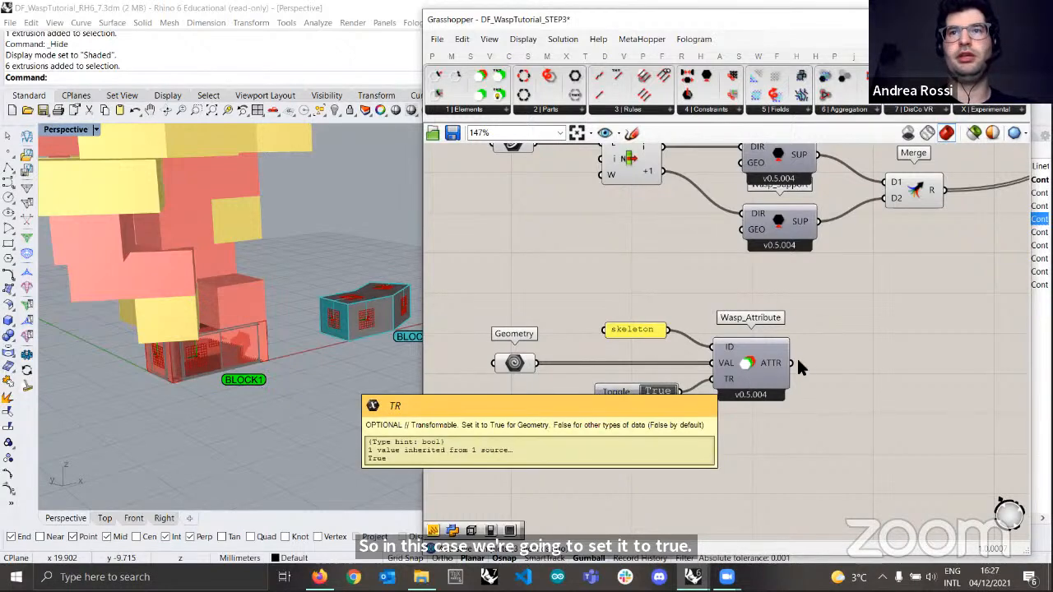
- Connect the skeleton attribute's ATTR output to the ATTR input of BLOCK1's Wasp_Advanced Part component
drag(792, 362, 809, 223)
scroll(805, 356, down, 8)
scroll(917, 183, up, 5)
scroll(808, 225, up, 2)
scroll(808, 224, up, 2)
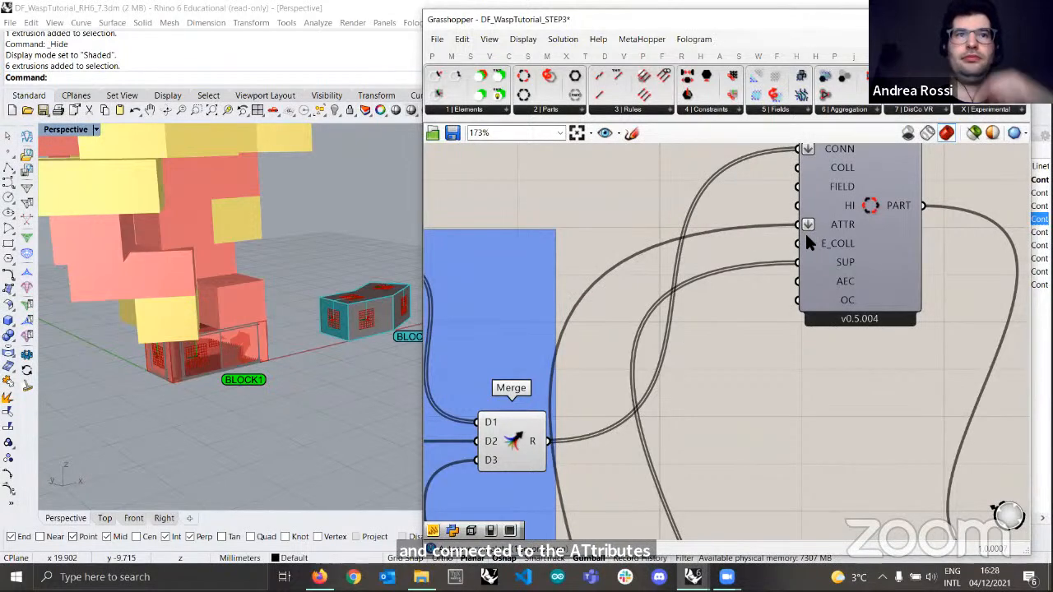
scroll(786, 292, down, 4)
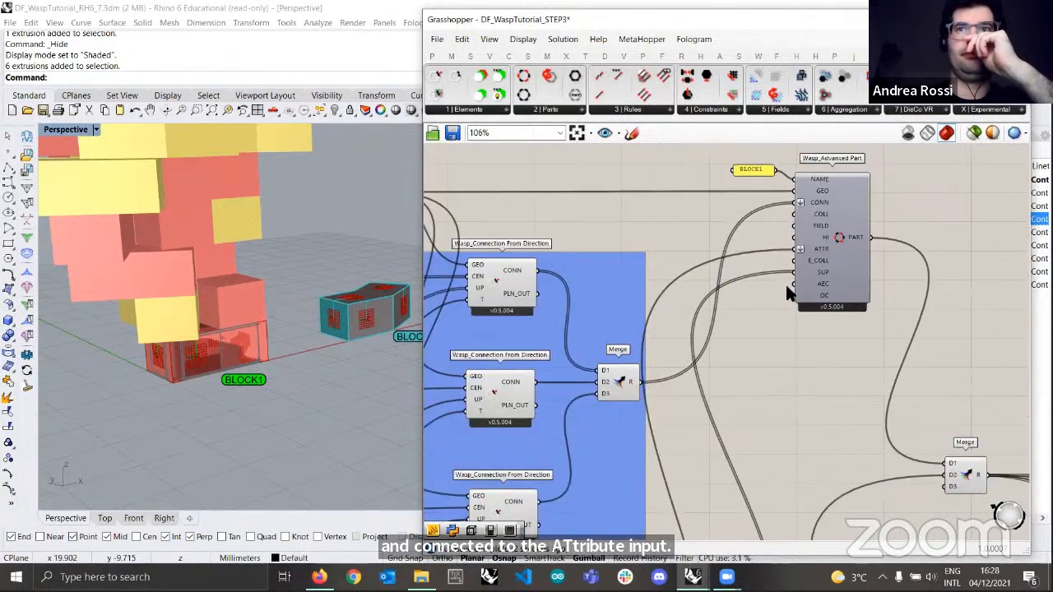
- Reset the Wasp_Stochastic Aggregation so it recomputes with the skeleton attribute attached to BLOCK1
scroll(785, 282, down, 5)
right_drag(348, 301, 367, 348)
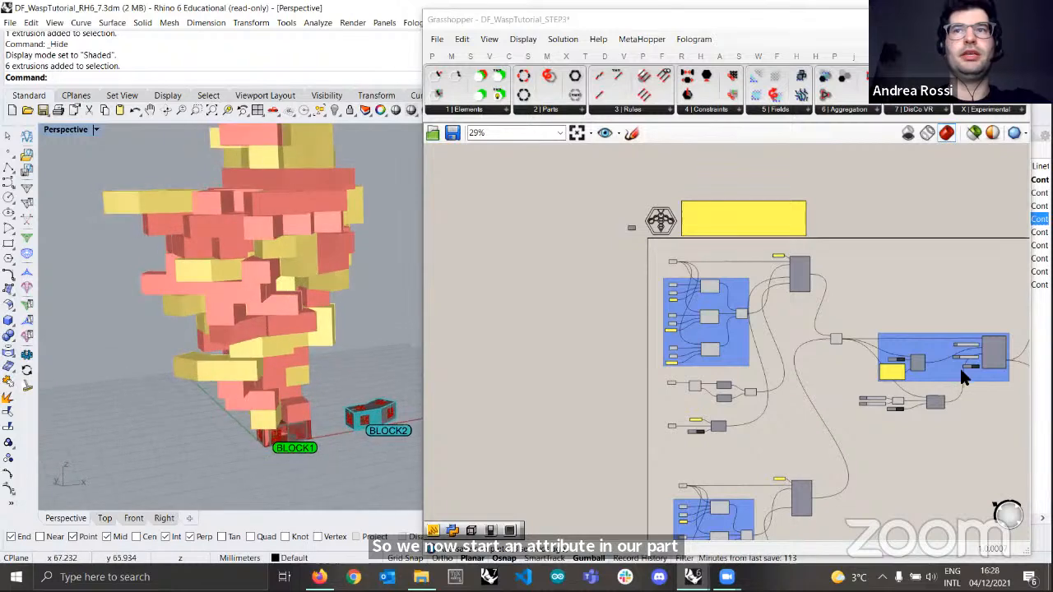
scroll(971, 377, down, 1)
scroll(701, 362, up, 8)
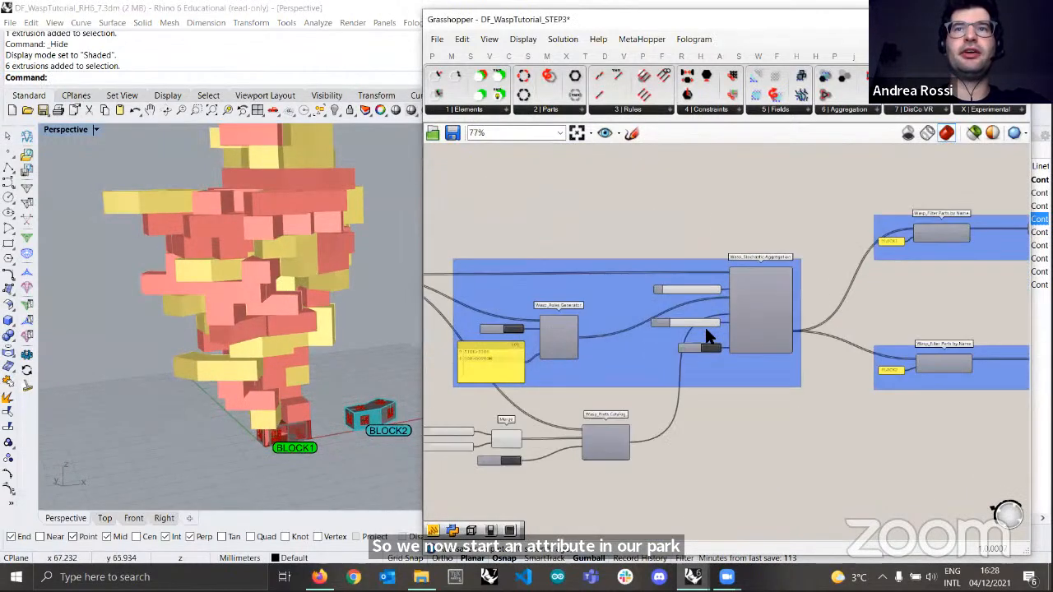
click(698, 374)
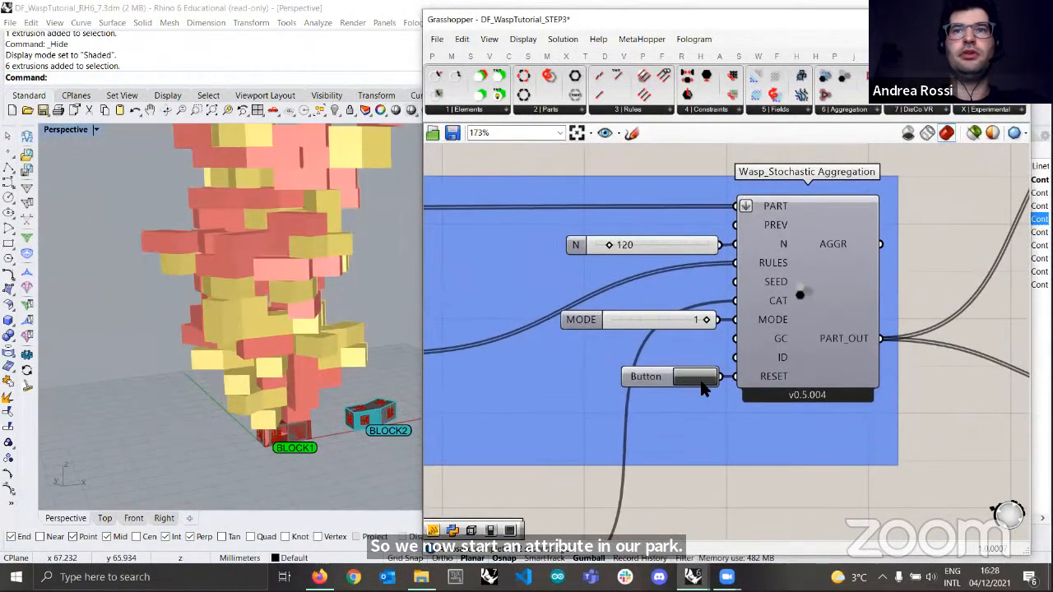
scroll(700, 382, down, 3)
scroll(701, 384, up, 2)
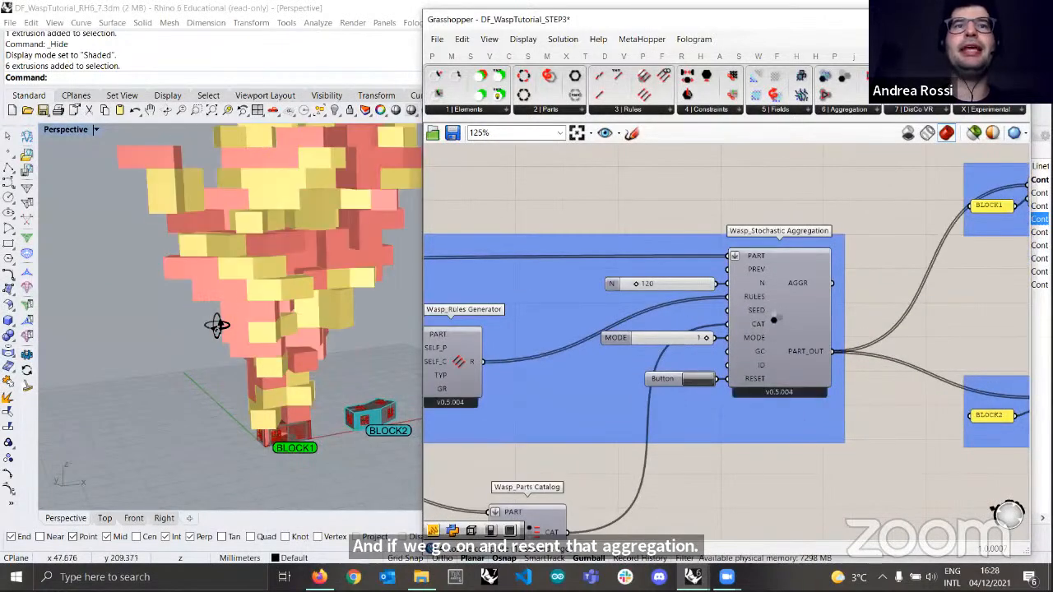
scroll(244, 299, down, 3)
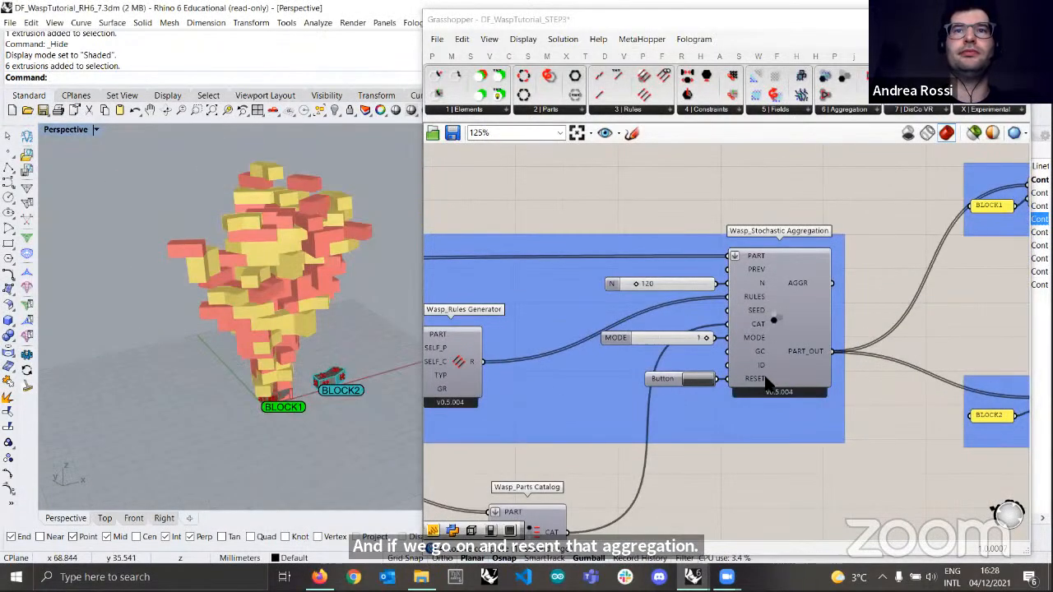
- Review BLOCK1's skeleton attribute branch and follow the definition through to the filtered part previews
scroll(766, 381, down, 9)
scroll(486, 431, up, 6)
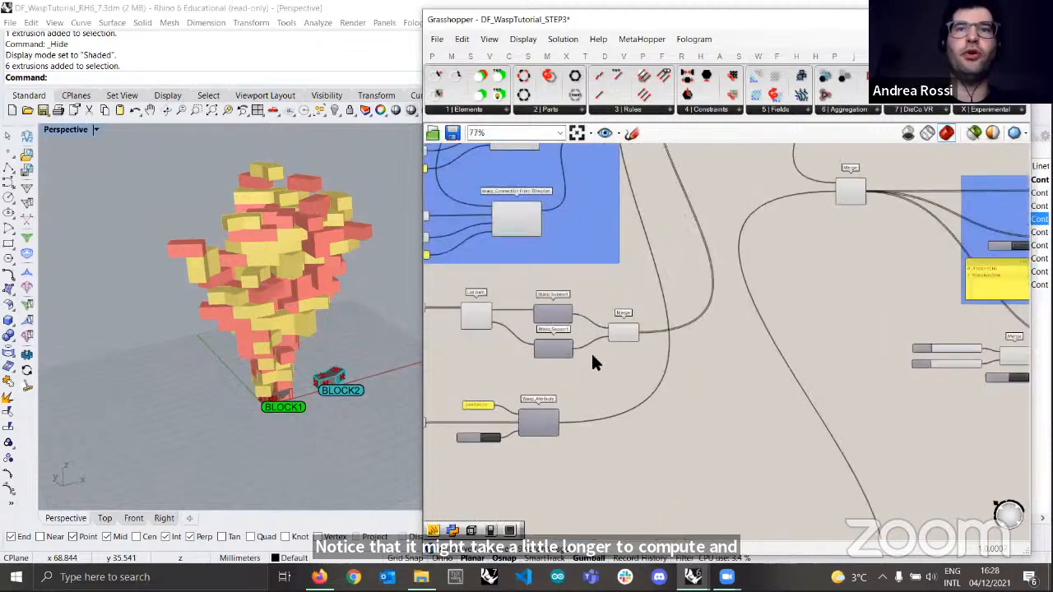
scroll(543, 387, up, 3)
right_drag(508, 409, 613, 387)
scroll(914, 362, down, 2)
right_drag(926, 363, 771, 350)
scroll(823, 351, down, 1)
scroll(666, 362, down, 4)
right_drag(979, 346, 599, 387)
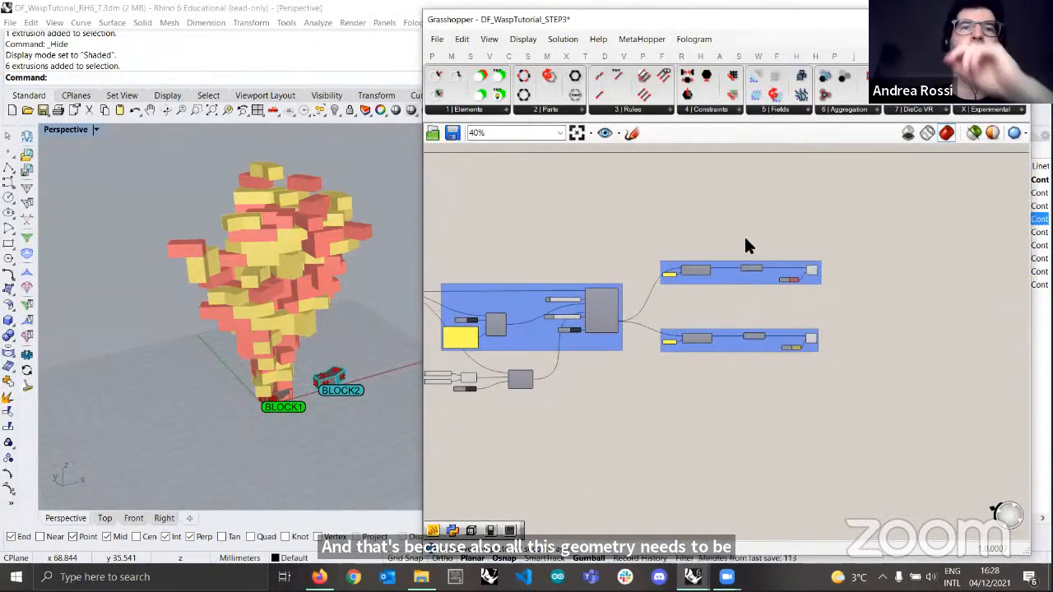
- Add a Wasp_Get Attribute by Name component above BLOCK1's Wasp_Get Part Geometry and connect the filtered PART_OUT to its PART input
scroll(745, 245, up, 3)
scroll(607, 271, up, 2)
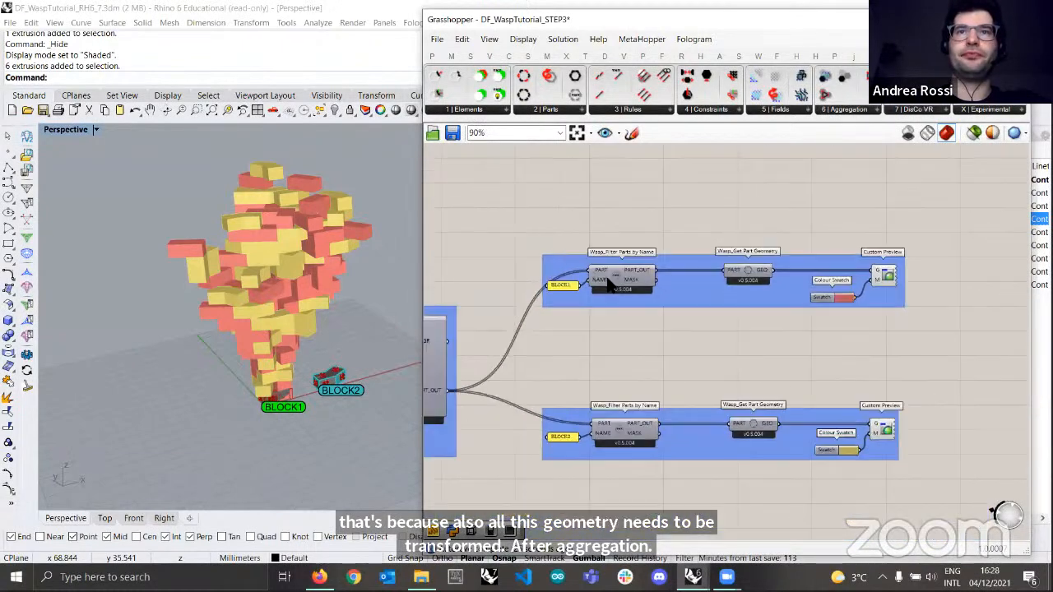
right_drag(614, 278, 761, 266)
right_drag(843, 269, 626, 299)
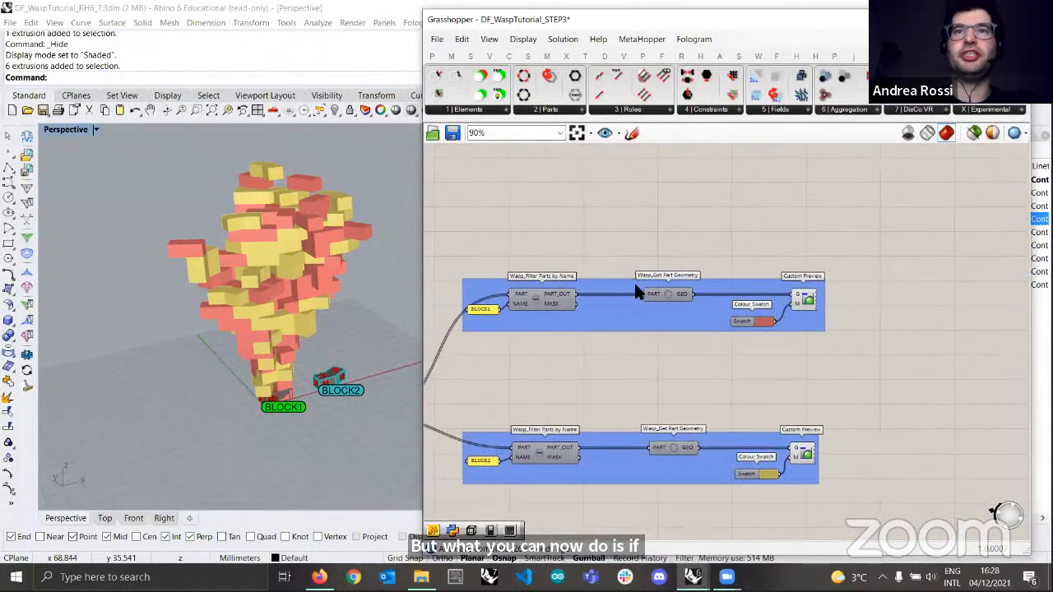
right_drag(705, 278, 776, 254)
scroll(785, 279, up, 3)
scroll(741, 310, down, 1)
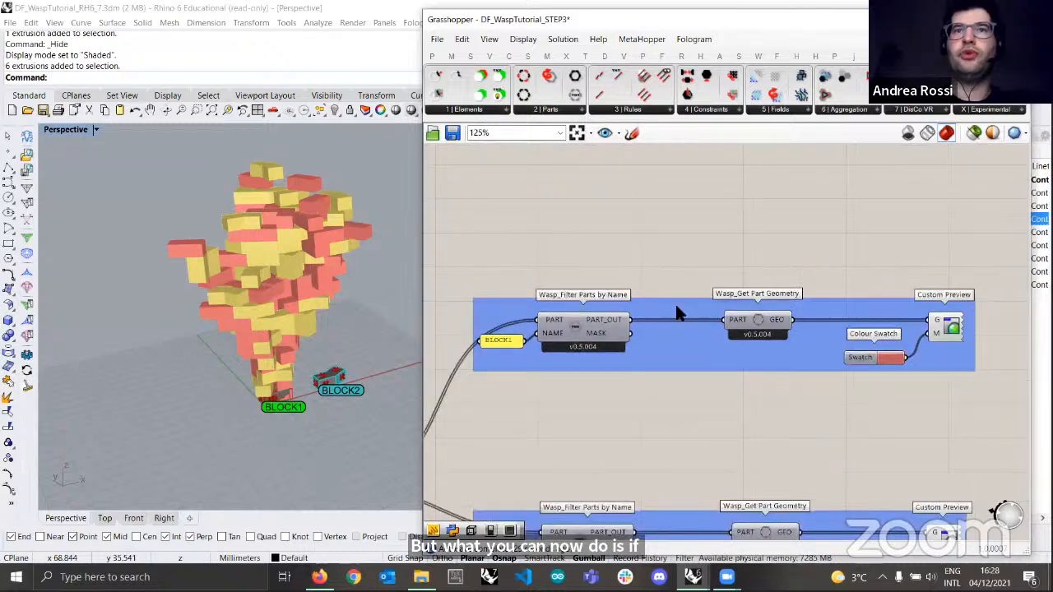
mouse_move(600, 327)
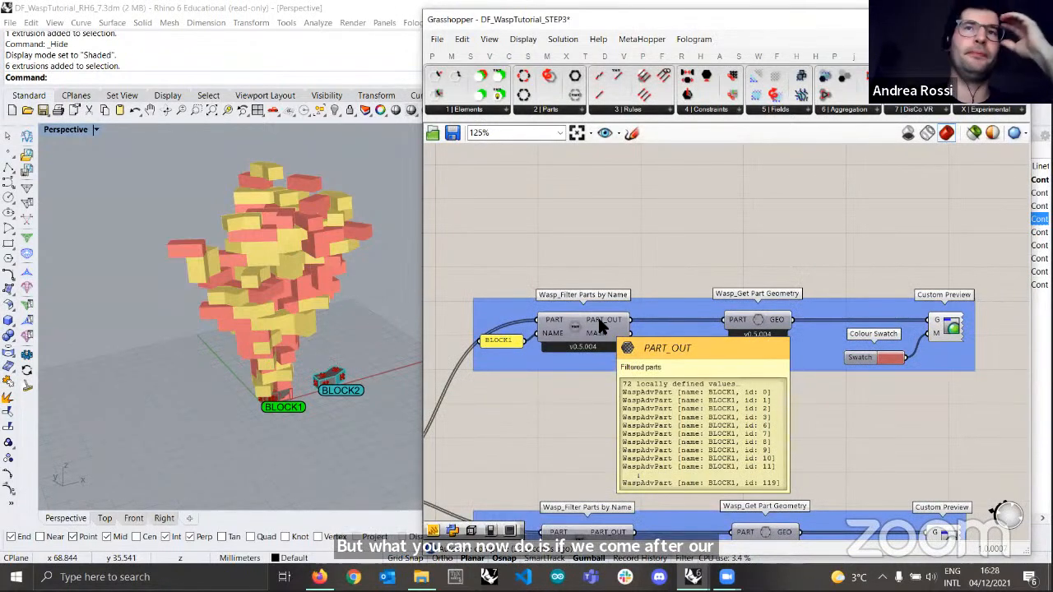
drag(762, 323, 764, 326)
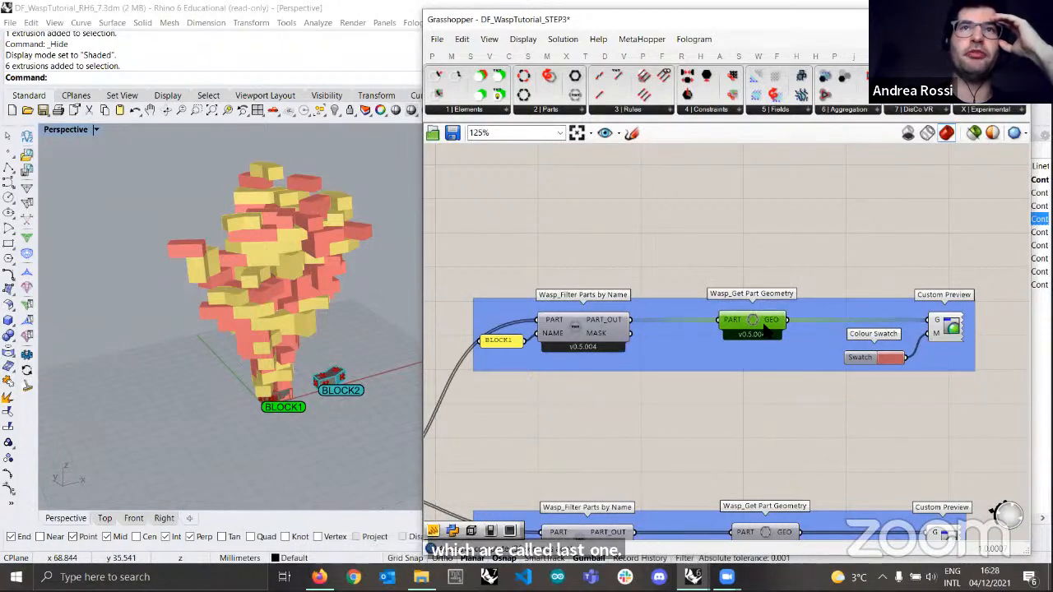
click(493, 111)
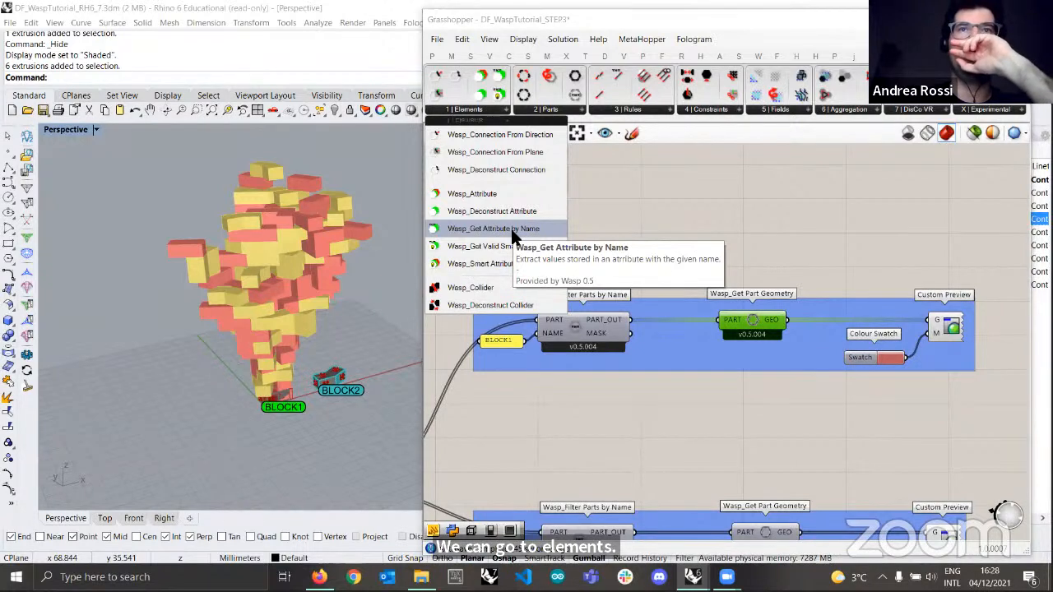
drag(626, 268, 754, 268)
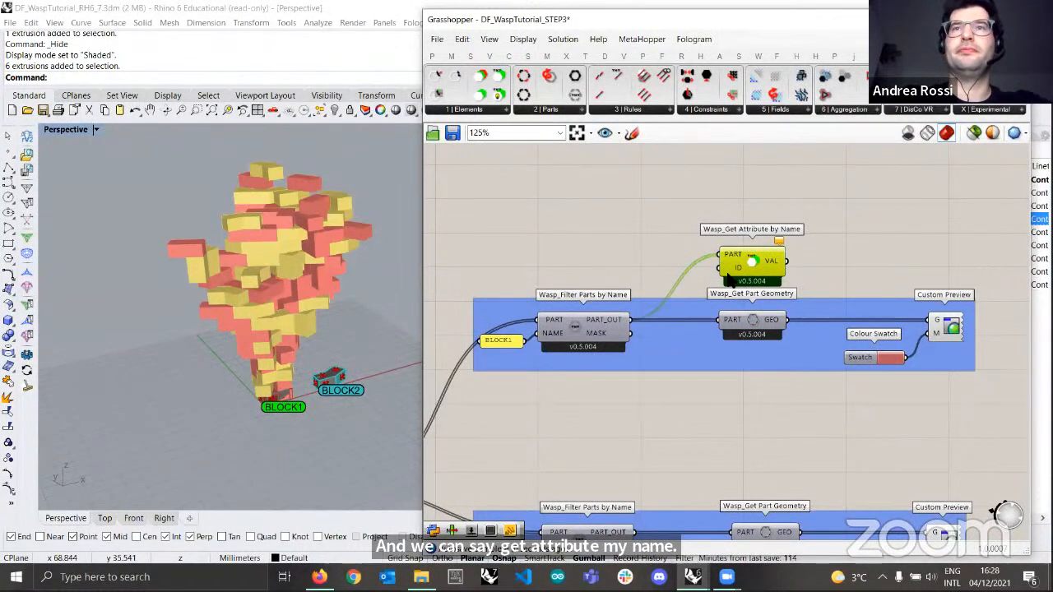
- Add a panel containing "skeleton" and connect it to the Wasp_Get Attribute by Name component's ID input
double_click(650, 264)
text("s)
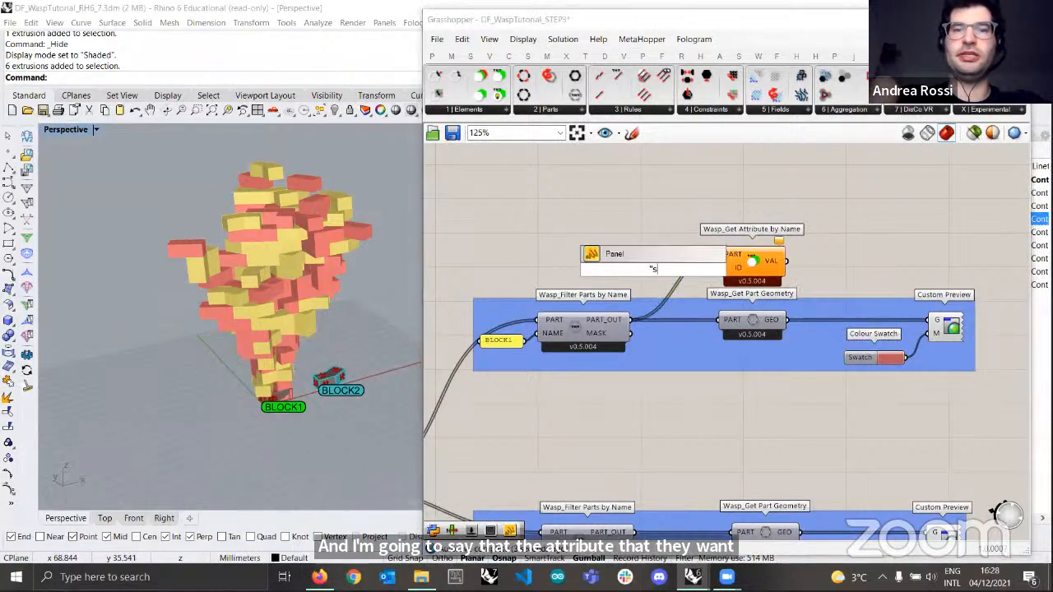
text(kelet)
key(BackSpace)
text(etuo)
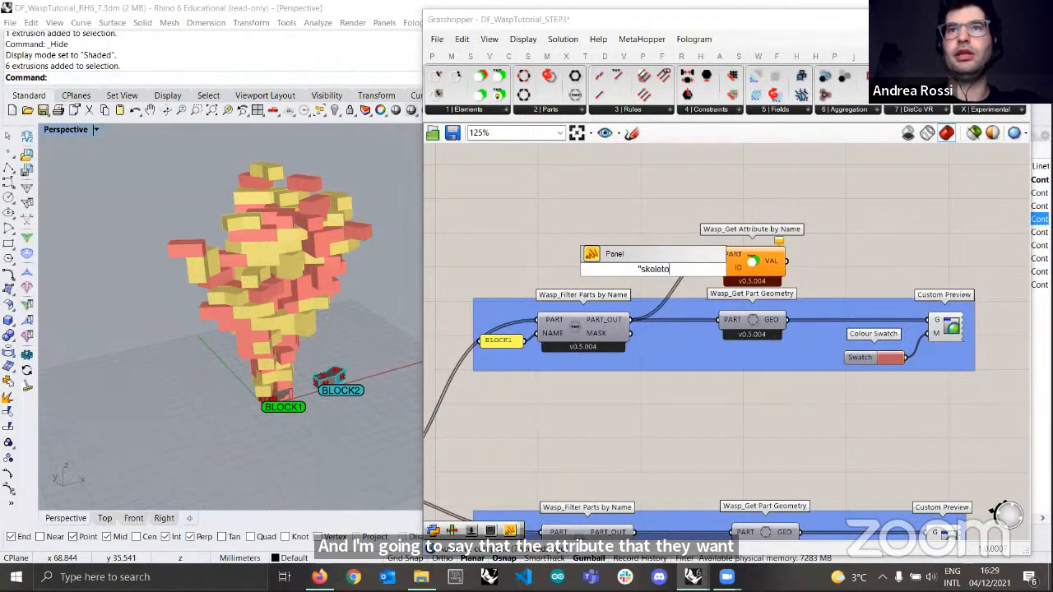
text(n)
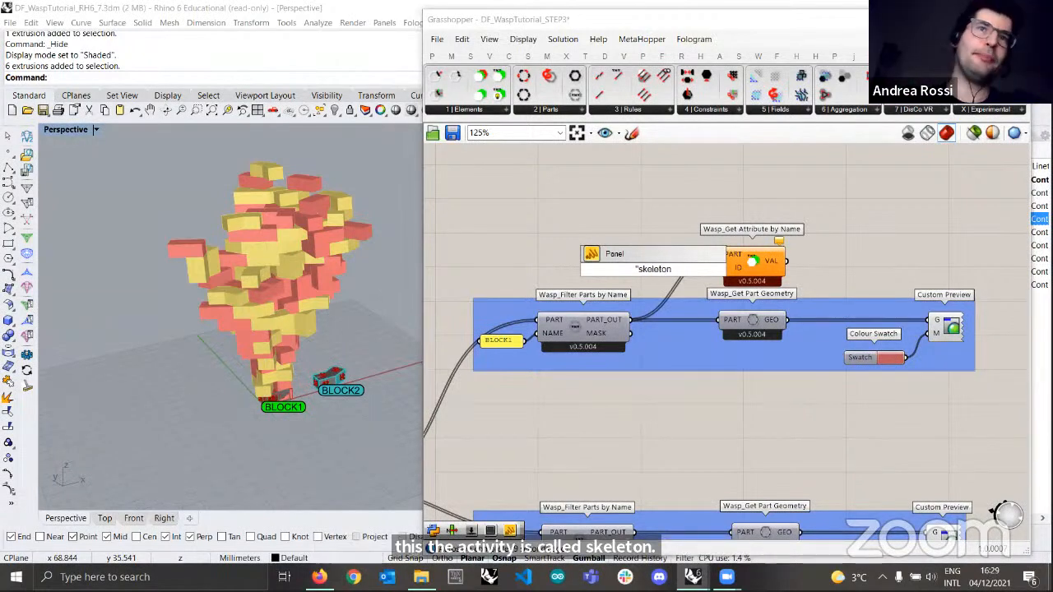
click(708, 278)
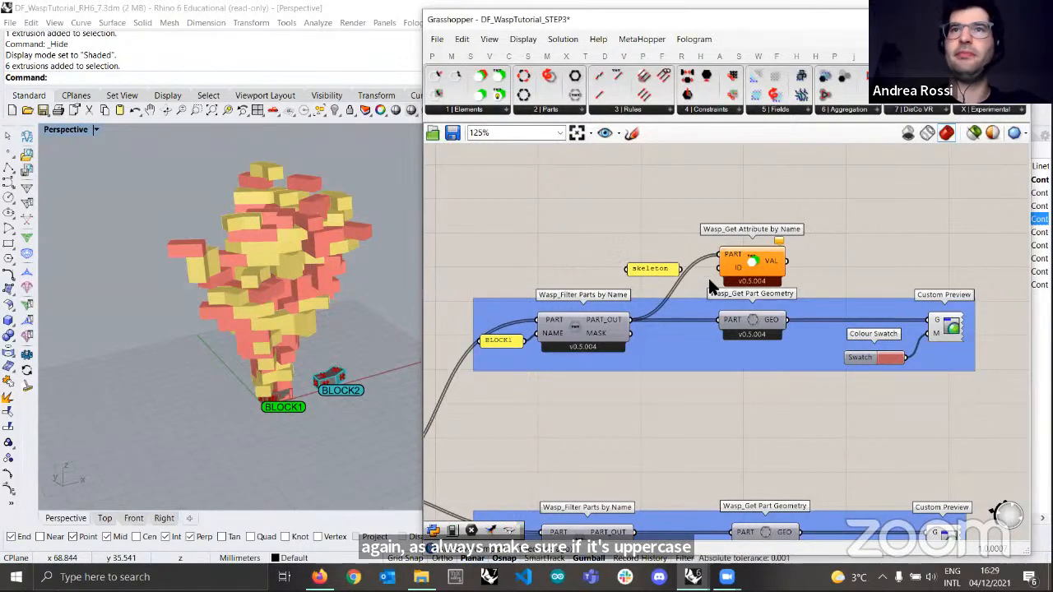
scroll(699, 274, up, 2)
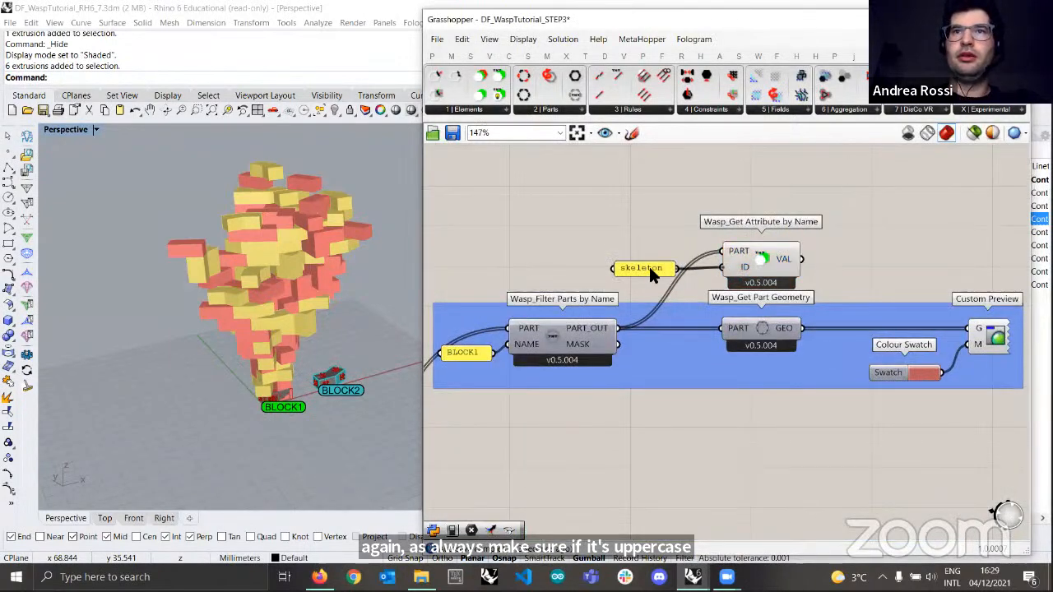
click(672, 269)
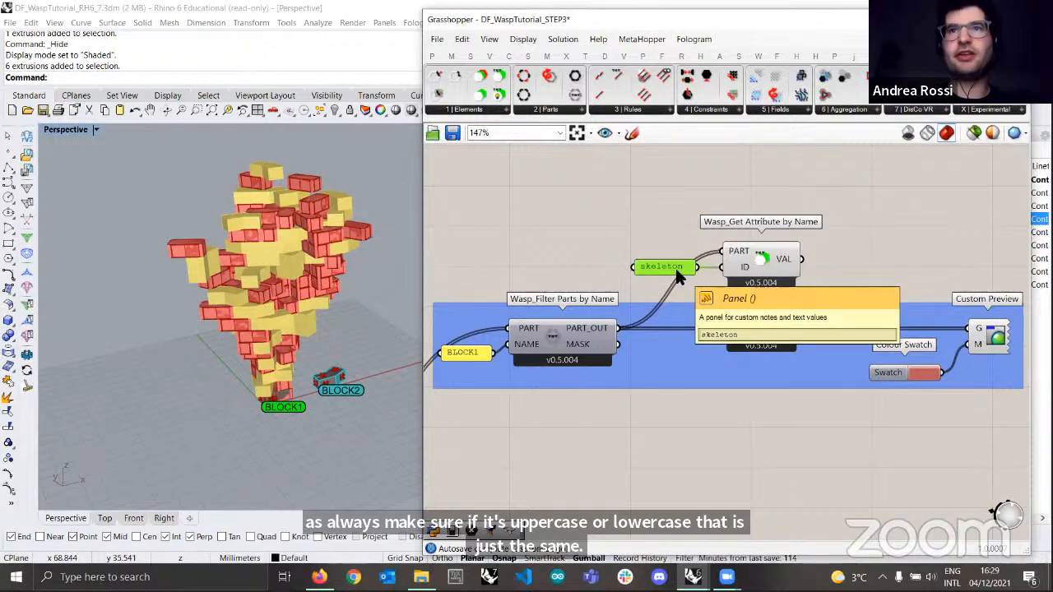
- Highlight the Wasp_Get Attribute by Name output and examine the extracted skeleton geometry on the aggregated BLOCK1 parts
scroll(673, 269, up, 2)
click(803, 256)
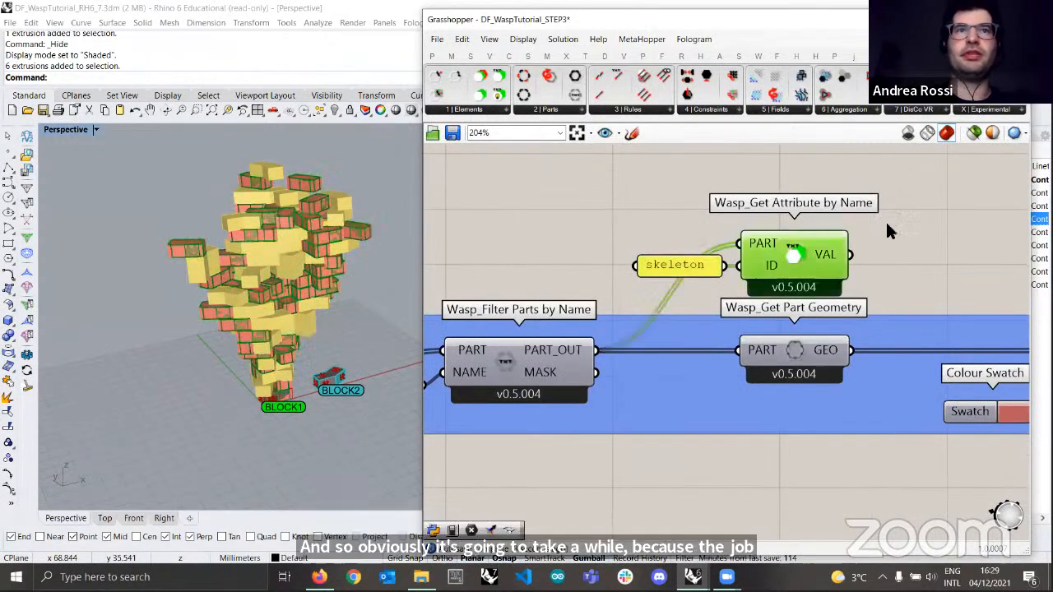
click(887, 224)
scroll(305, 247, up, 4)
shift+right_drag(258, 195, 322, 287)
scroll(321, 287, down, 2)
scroll(736, 288, down, 2)
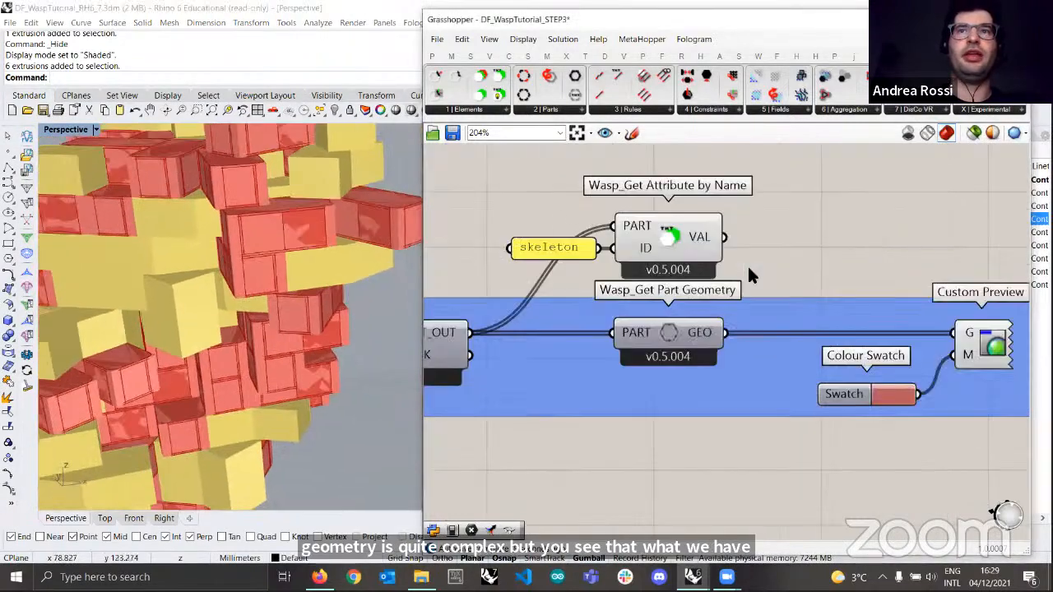
- Turn off the Wasp_Get Attribute by Name preview and connect its VAL output to BLOCK1's Custom Preview geometry input, replacing the part geometry
click(658, 242)
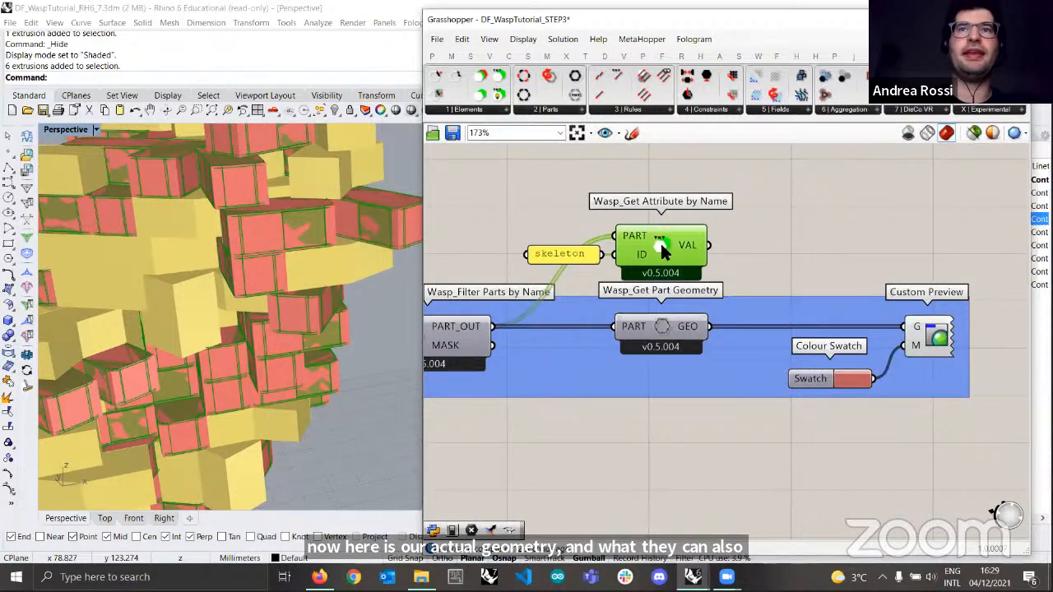
right_click(660, 241)
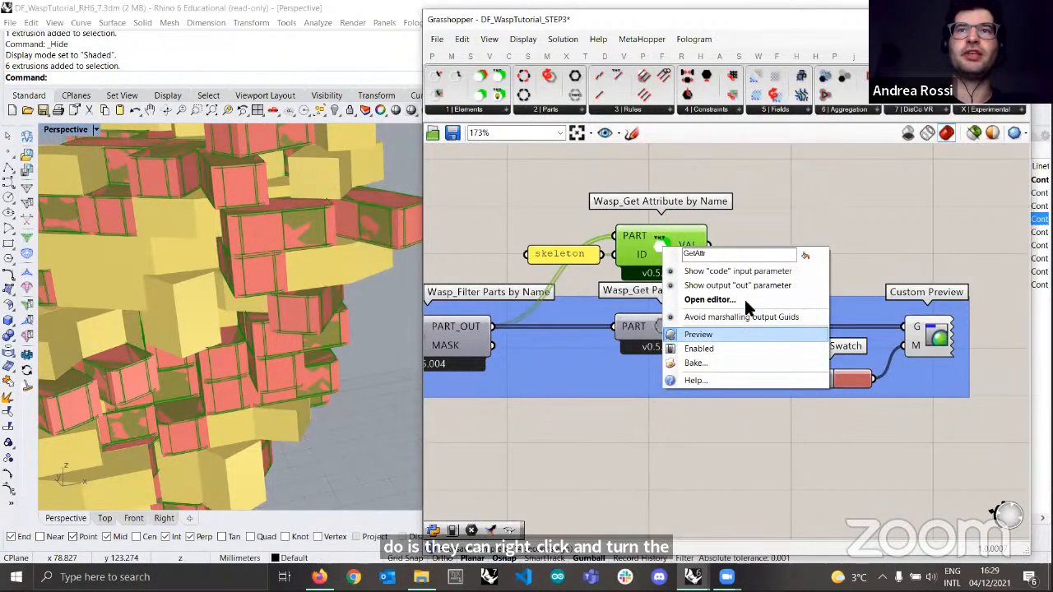
click(741, 334)
shift+drag(710, 245, 915, 324)
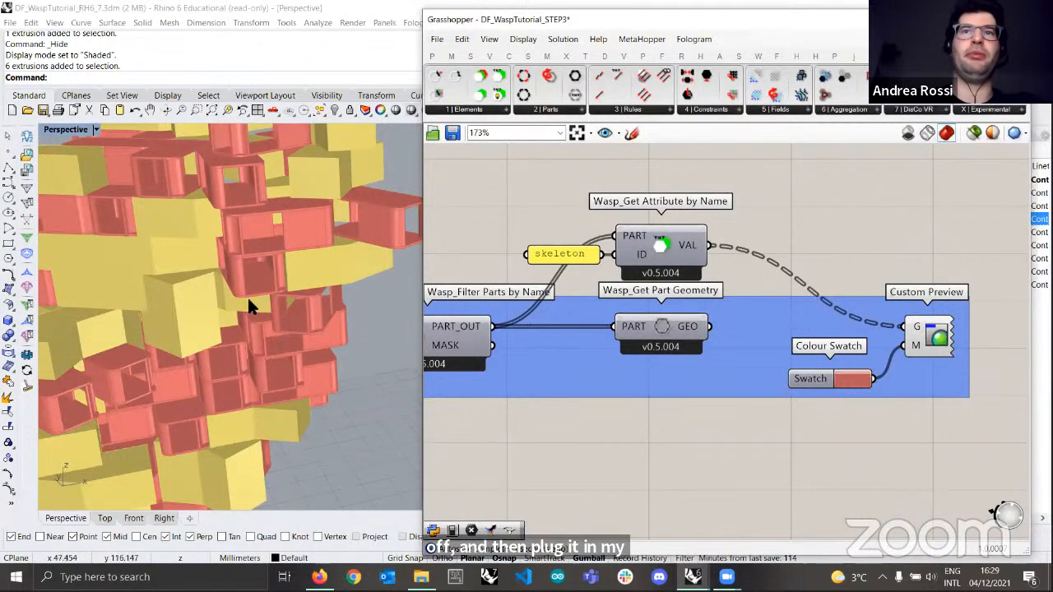
- Inspect the aggregation from several angles and distances to examine the BLOCK1 skeletons among the solid BLOCK2 parts
scroll(248, 301, down, 5)
mouse_move(249, 301)
right_down()
mouse_move(278, 275)
mouse_move(273, 252)
mouse_move(271, 315)
mouse_move(255, 306)
right_up()
scroll(189, 292, up, 6)
right_drag(189, 293, 239, 277)
scroll(263, 309, down, 6)
scroll(306, 240, up, 3)
scroll(291, 334, down, 3)
scroll(316, 307, down, 3)
scroll(209, 304, up, 3)
scroll(242, 288, up, 5)
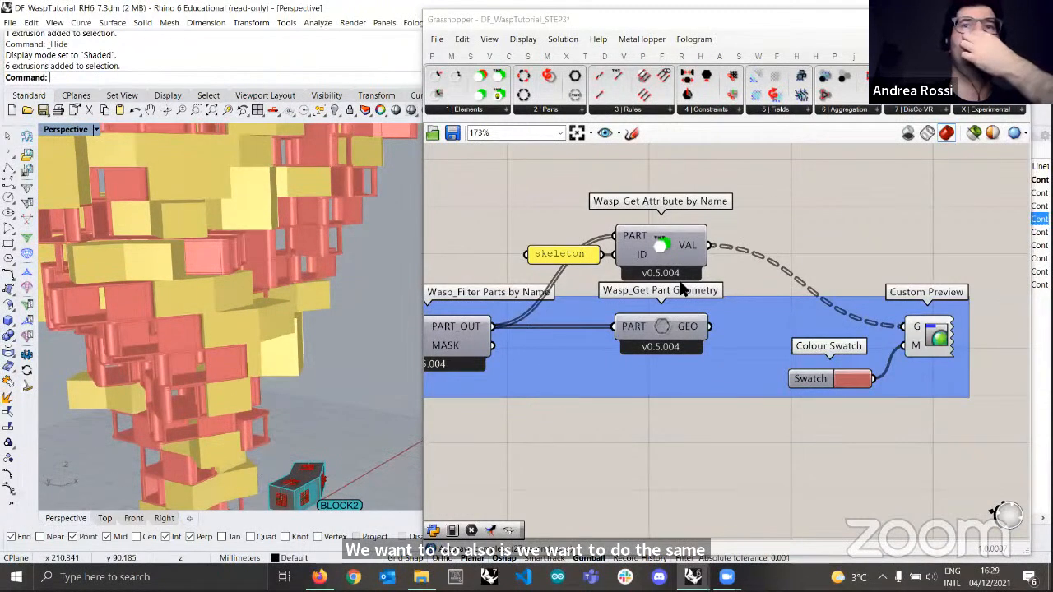
- Find BLOCK2's part definition, collapse the Grasshopper window and turn on BLOCK2's skeleton_attr layer
scroll(682, 286, down, 10)
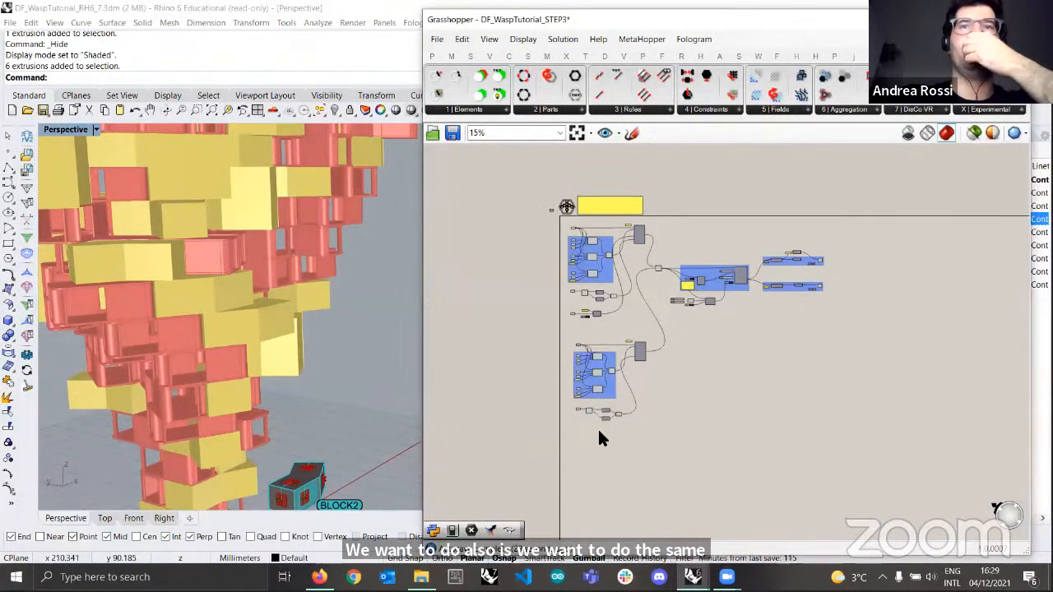
scroll(599, 438, up, 5)
scroll(595, 241, up, 2)
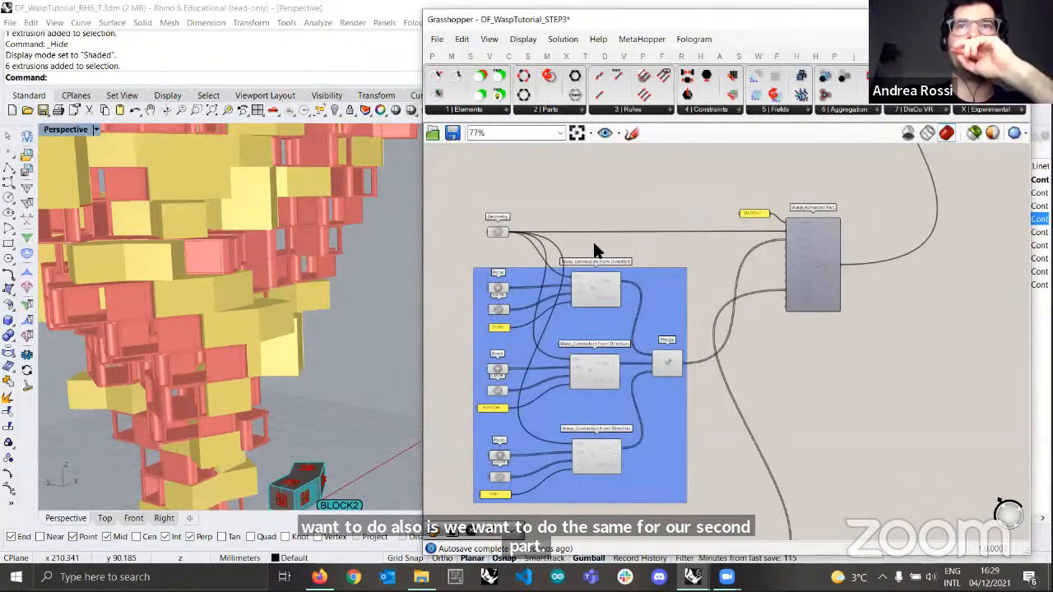
scroll(592, 241, down, 2)
scroll(602, 429, up, 5)
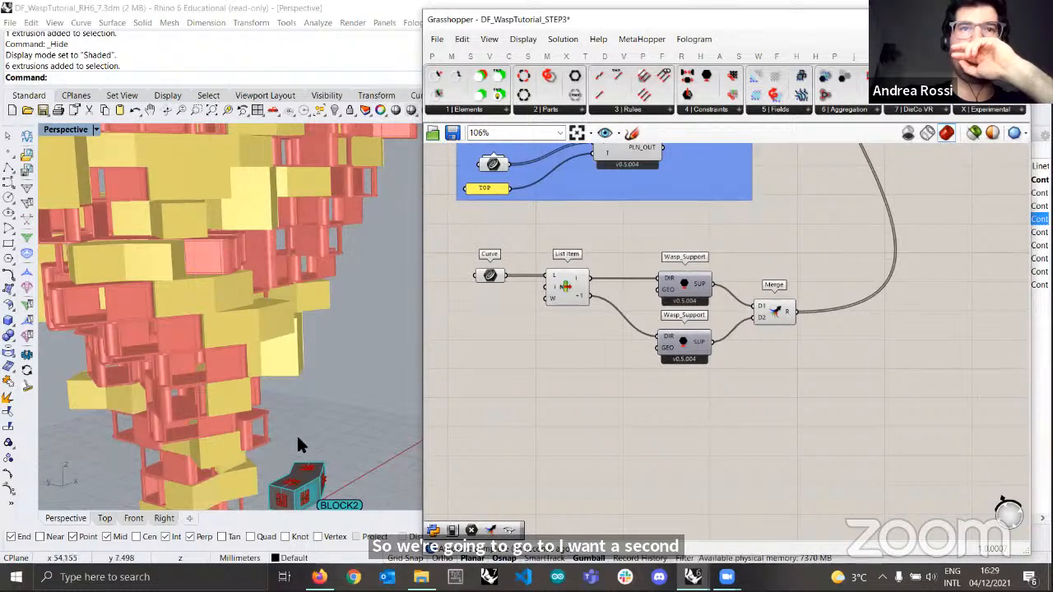
scroll(298, 444, down, 3)
right_drag(298, 444, 168, 409)
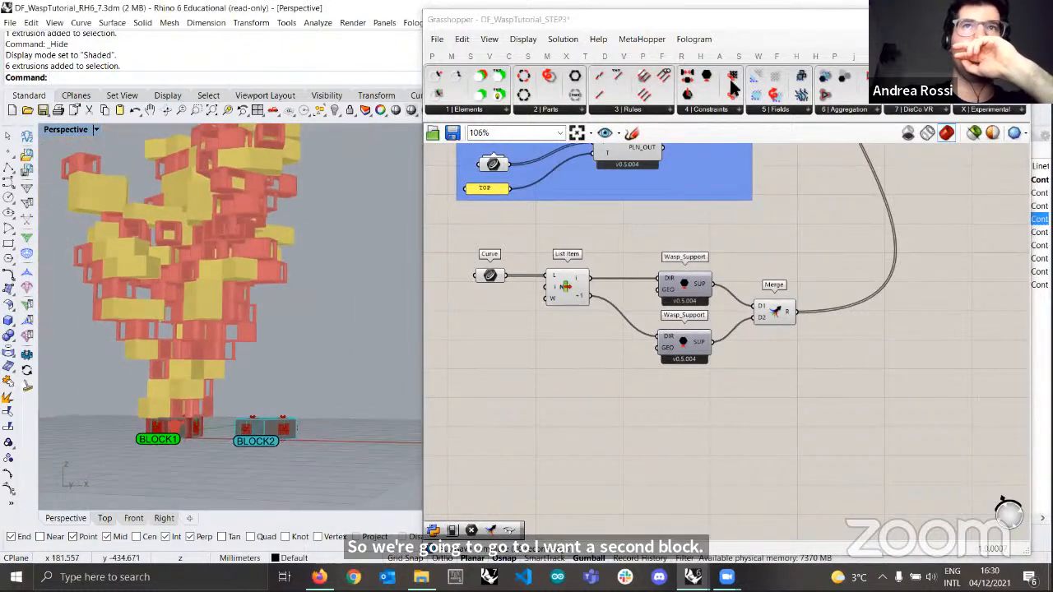
double_click(796, 23)
right_drag(485, 317, 395, 313)
scroll(354, 380, up, 4)
scroll(353, 381, up, 4)
shift+right_drag(356, 381, 520, 342)
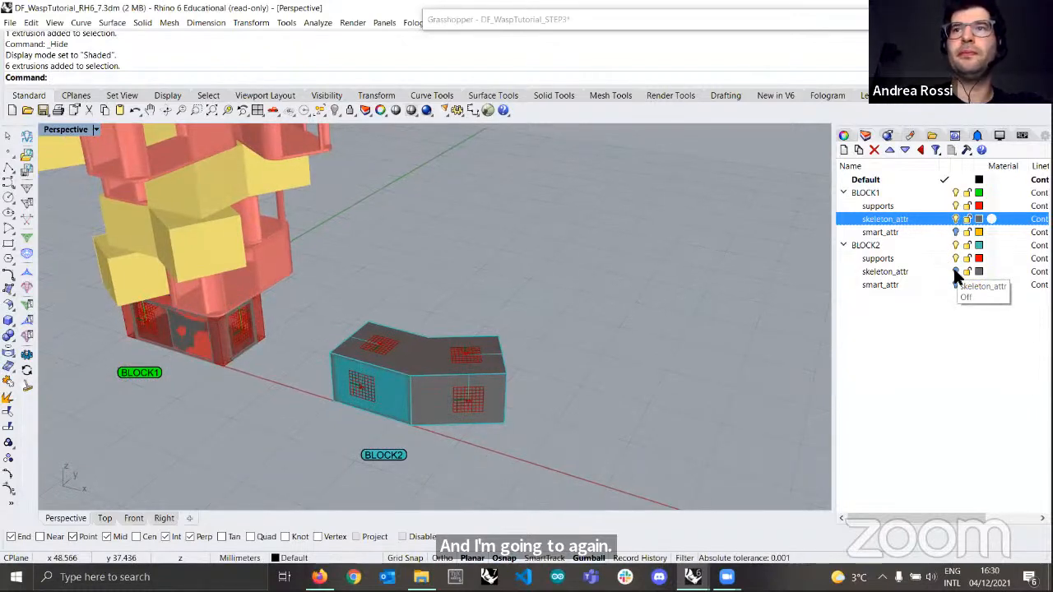
click(954, 271)
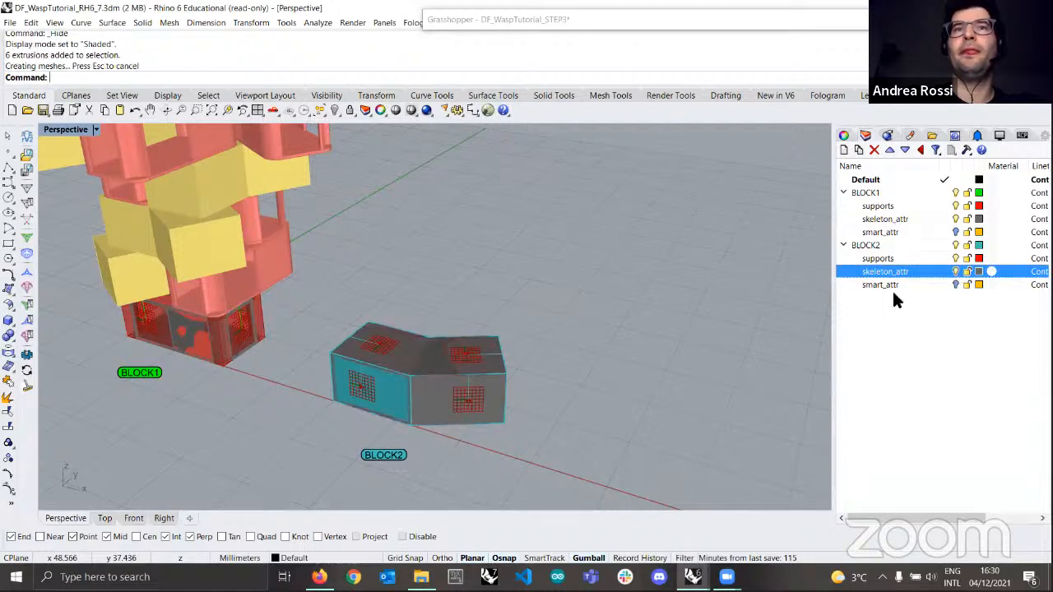
- Set the Perspective viewport to Wireframe display and view BLOCK2 with its skeleton geometry
scroll(543, 400, down, 6)
shift+right_drag(543, 399, 617, 193)
scroll(623, 385, up, 8)
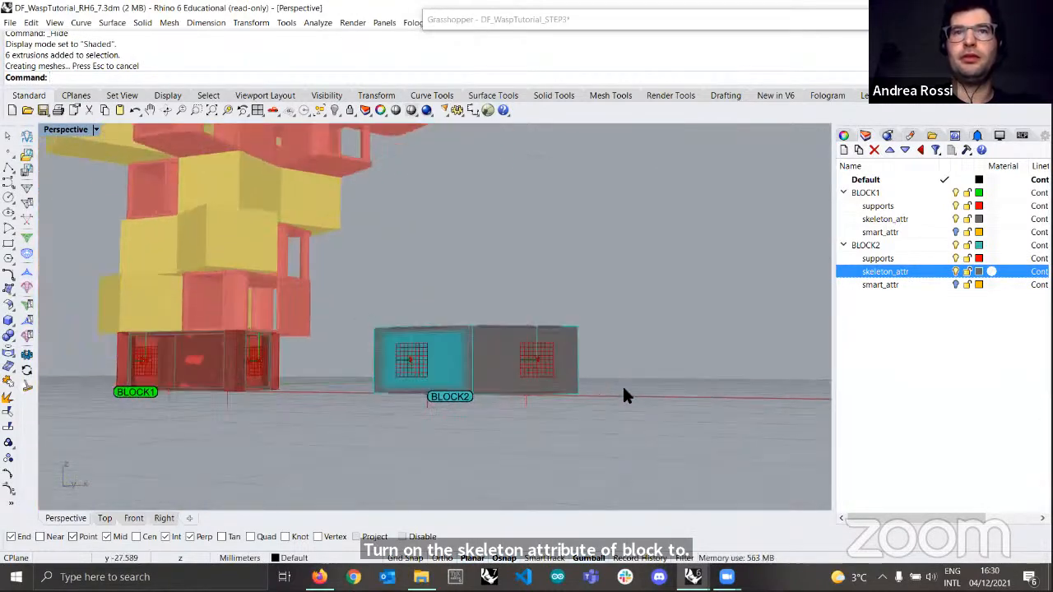
right_drag(644, 331, 611, 360)
click(51, 129)
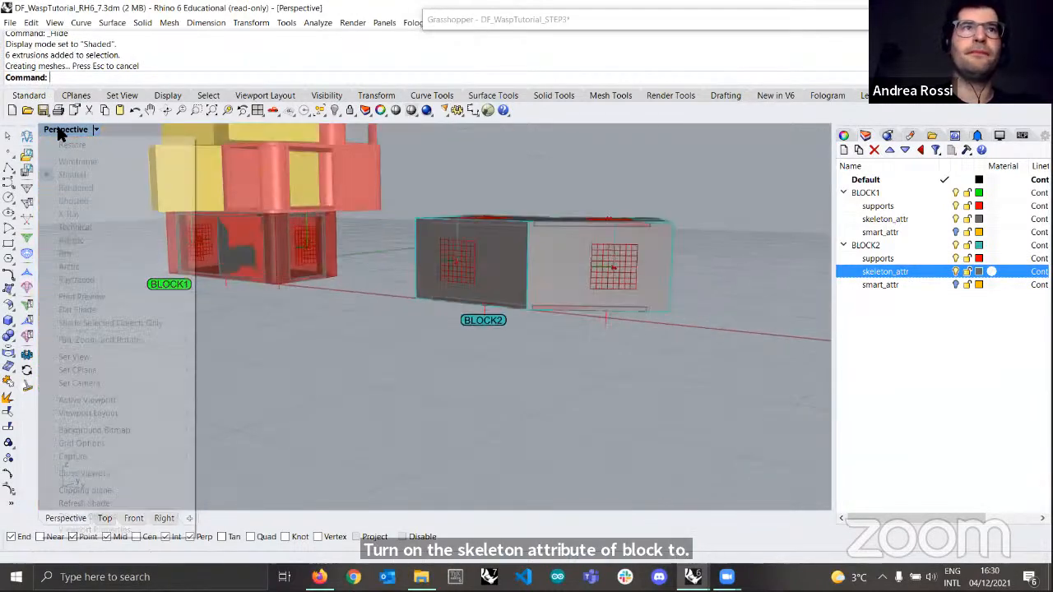
click(72, 160)
right_drag(524, 276, 498, 329)
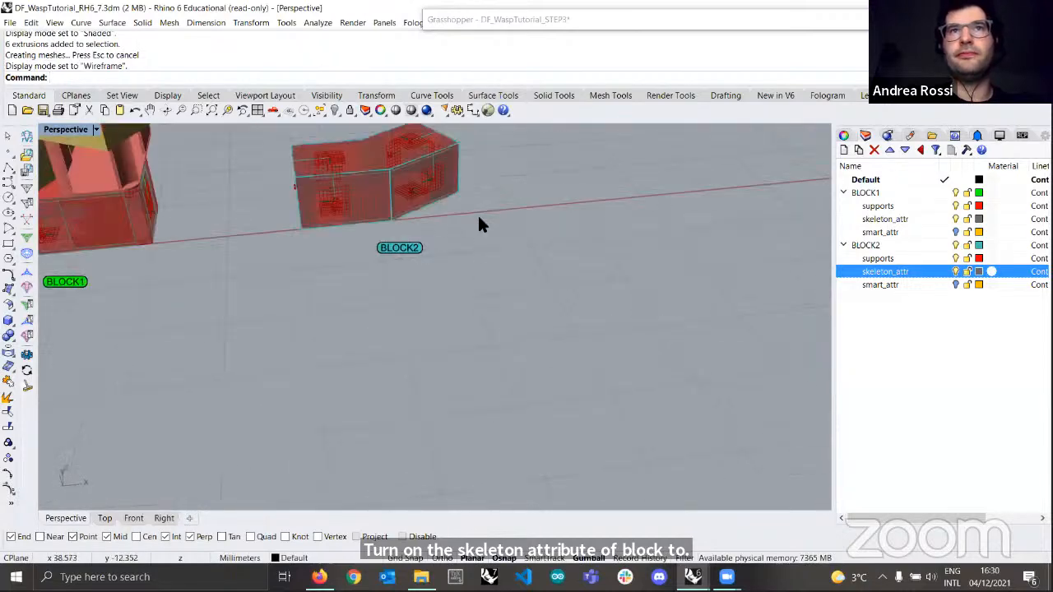
- Inspect BLOCK2 from several angles and select all objects on its skeleton_attr layer
shift+right_drag(478, 215, 387, 281)
scroll(588, 331, up, 5)
shift+right_drag(806, 405, 677, 327)
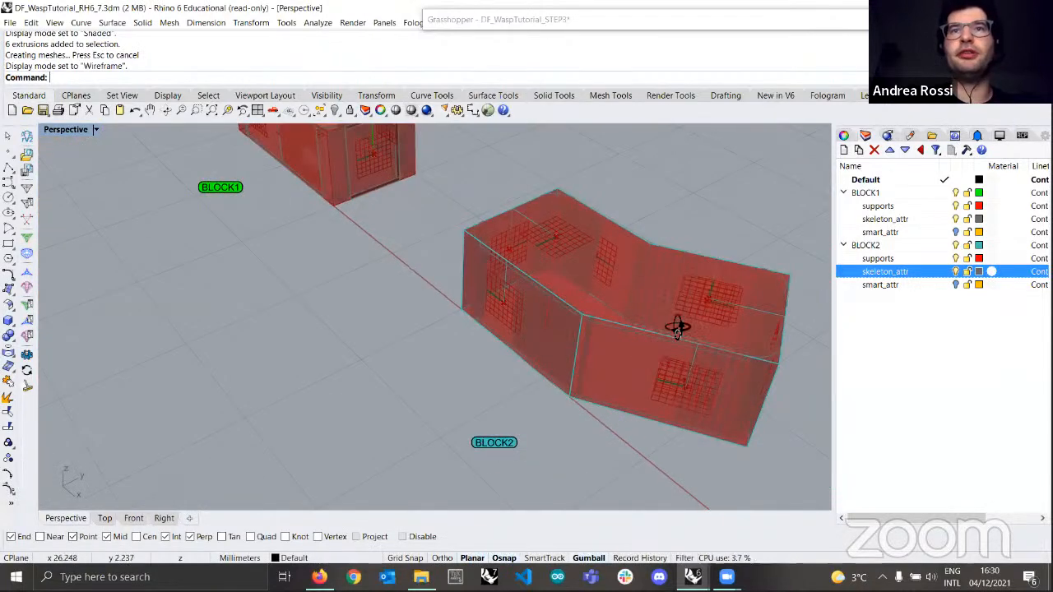
right_drag(552, 444, 604, 332)
shift+right_drag(604, 473, 536, 411)
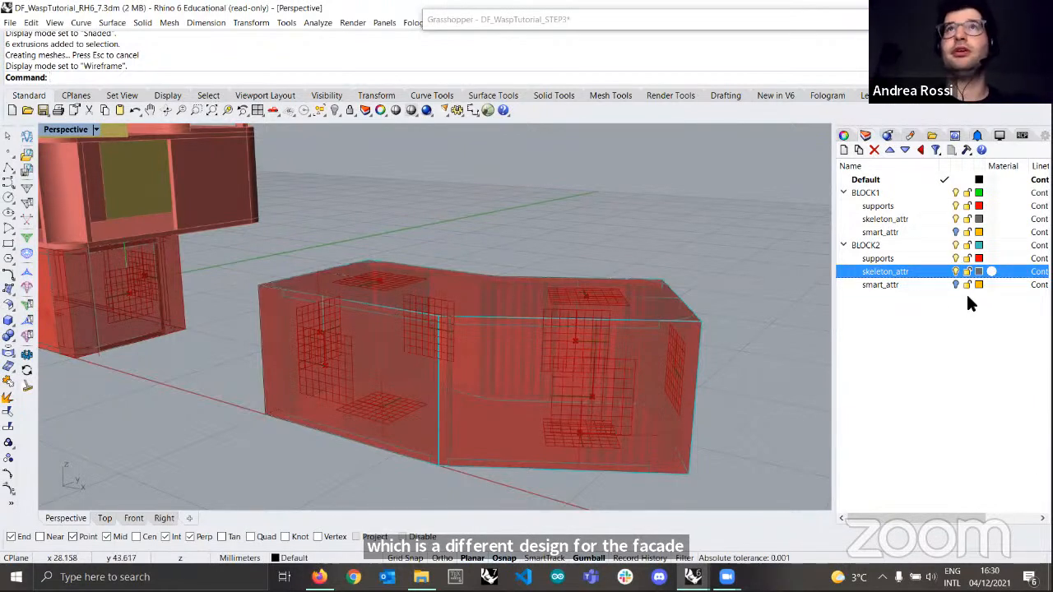
right_click(916, 274)
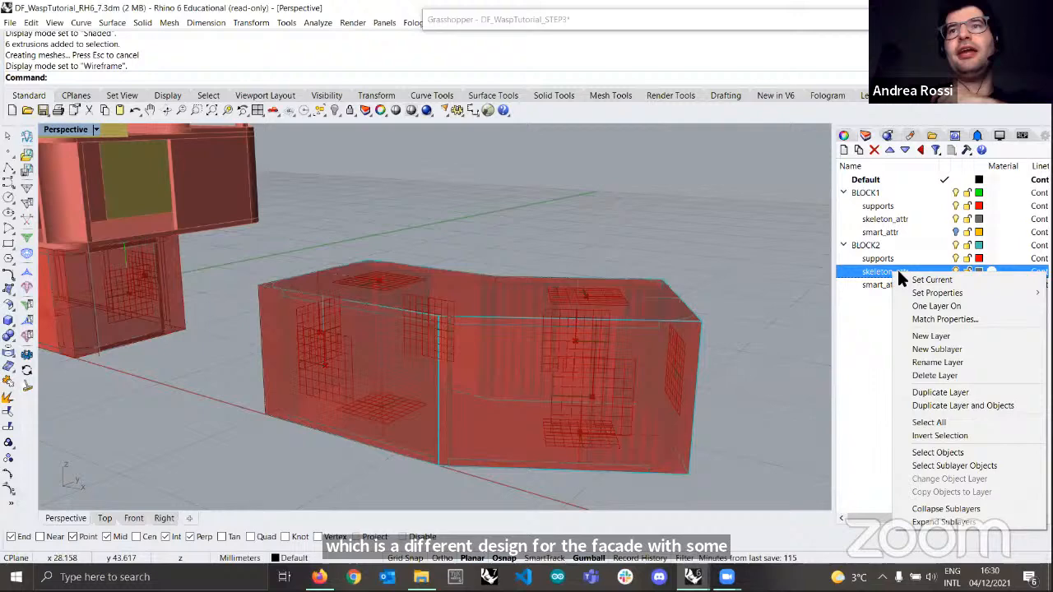
click(938, 453)
right_drag(573, 345, 688, 231)
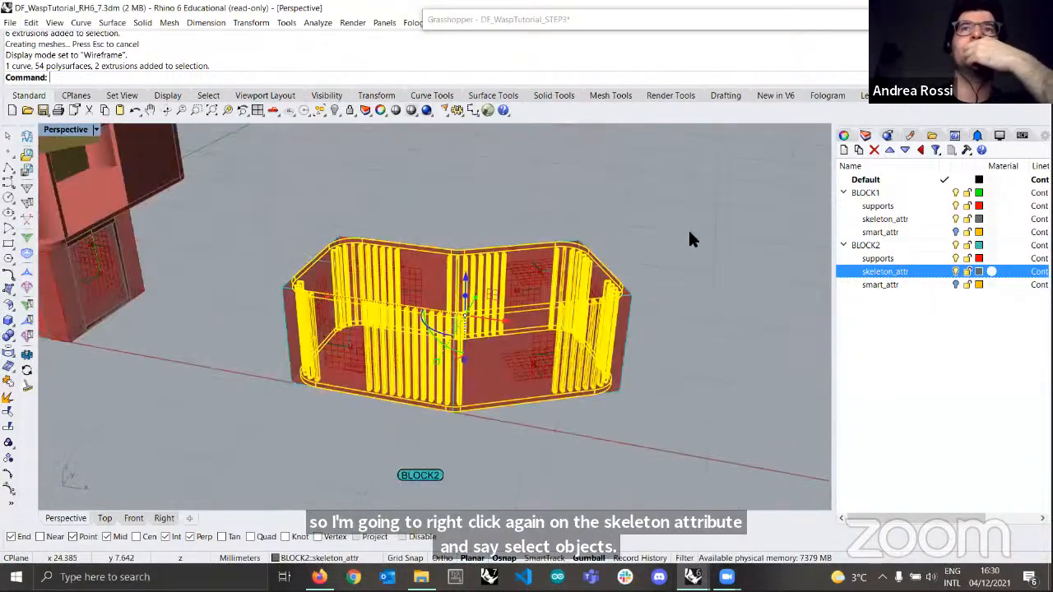
- Restore the Grasshopper window and add a Geometry parameter below BLOCK2's Wasp_Support components
click(756, 20)
scroll(171, 376, down, 8)
right_drag(268, 363, 313, 374)
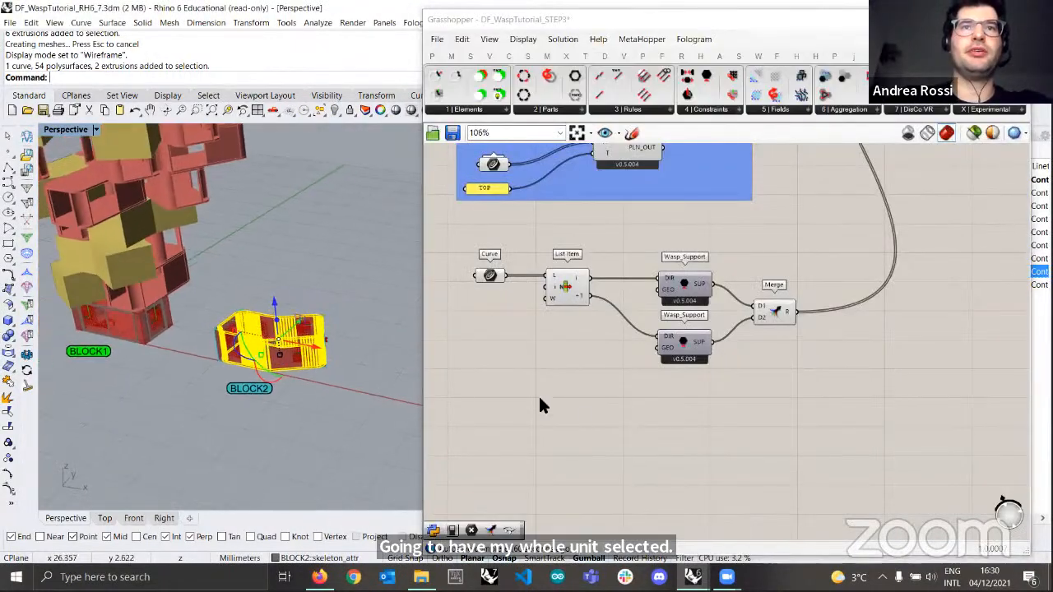
scroll(506, 393, up, 1)
double_click(489, 422)
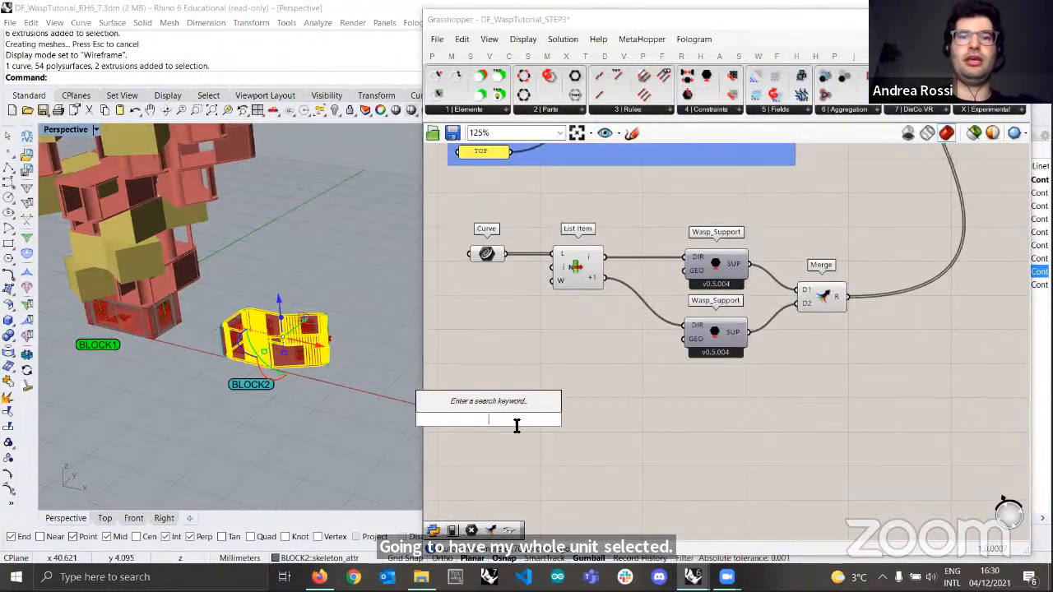
text(geometr)
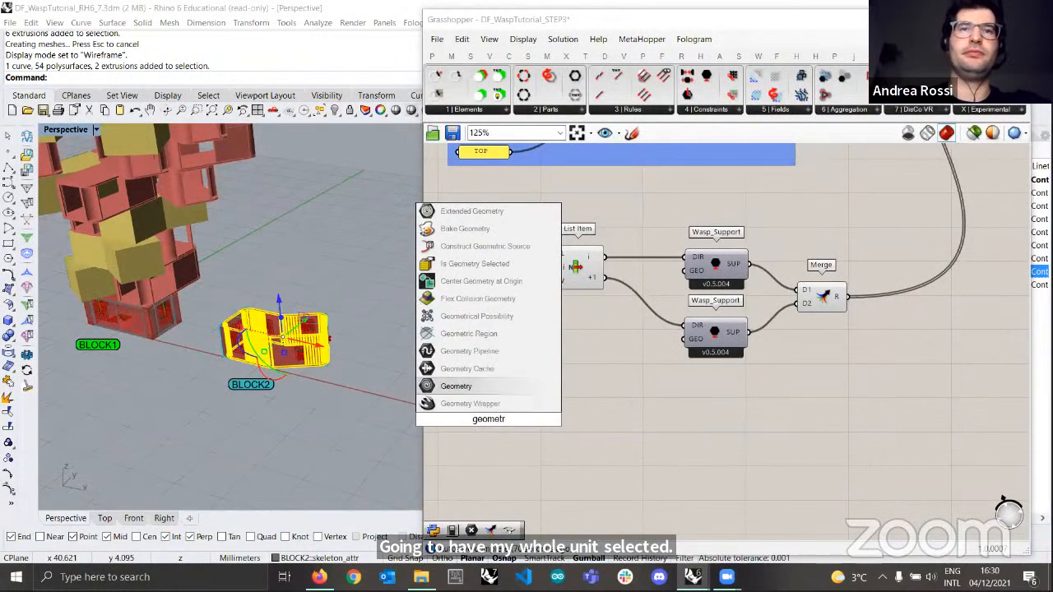
key(Return)
scroll(498, 422, up, 2)
drag(495, 422, 495, 402)
right_drag(496, 401, 525, 402)
scroll(525, 402, down, 1)
right_click(520, 404)
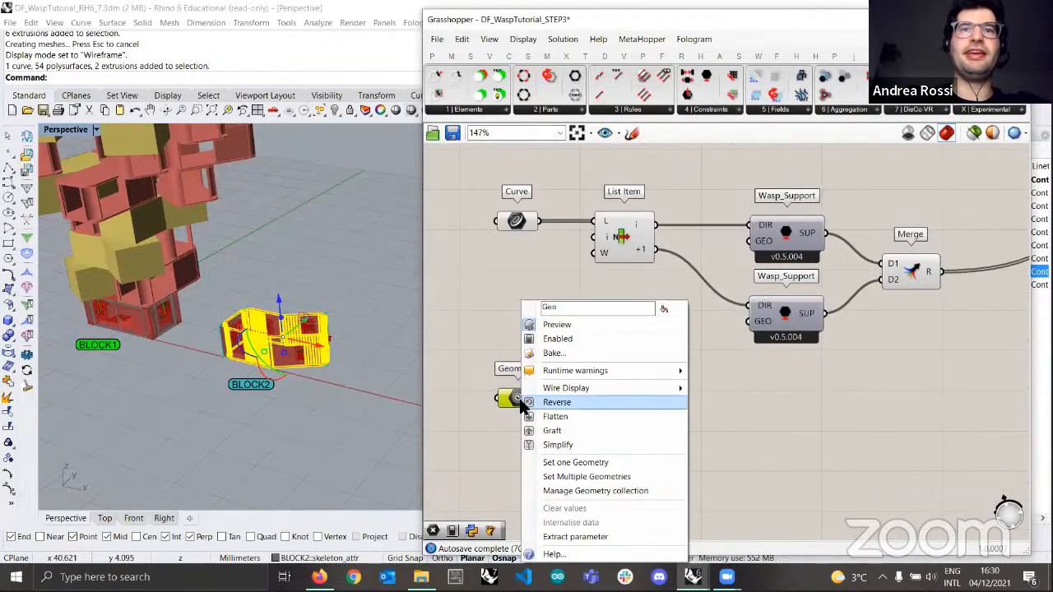
click(599, 463)
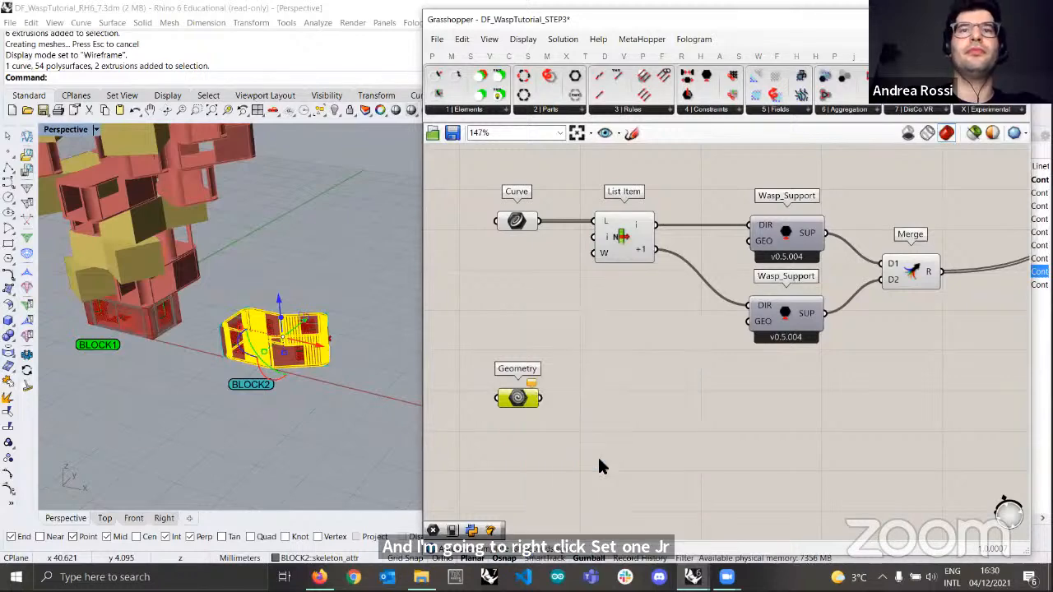
key(Escape)
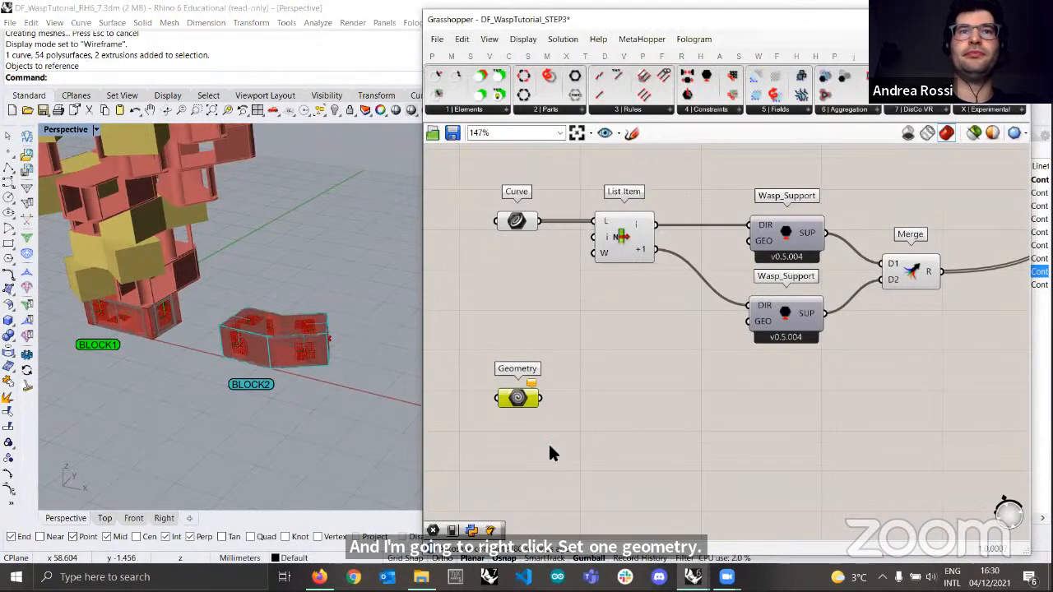
- Select all objects on BLOCK2's skeleton_attr layer and reference them in the Geometry parameter as multiple geometries
double_click(947, 19)
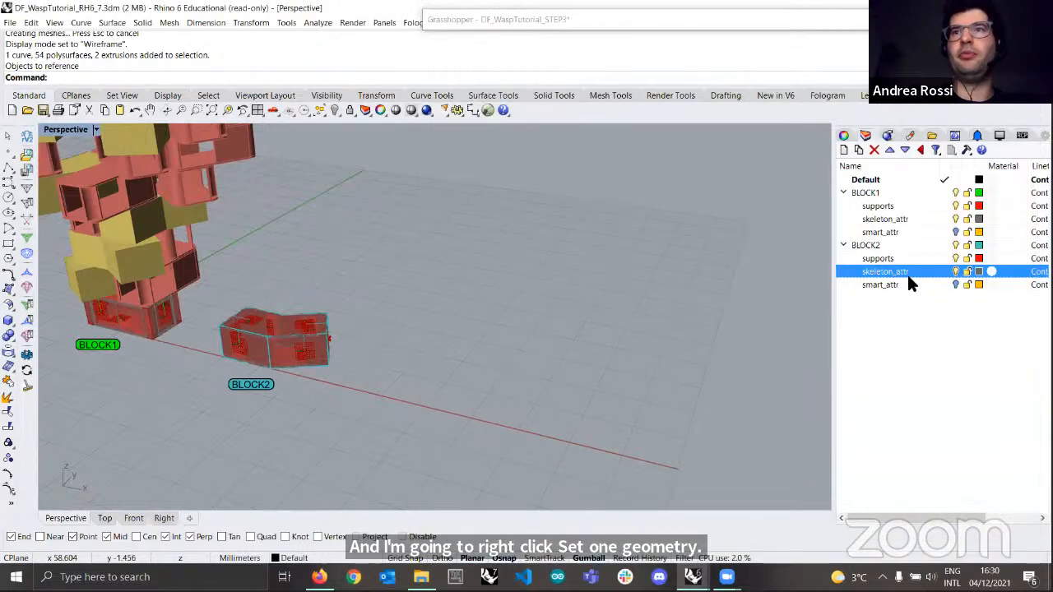
right_click(900, 275)
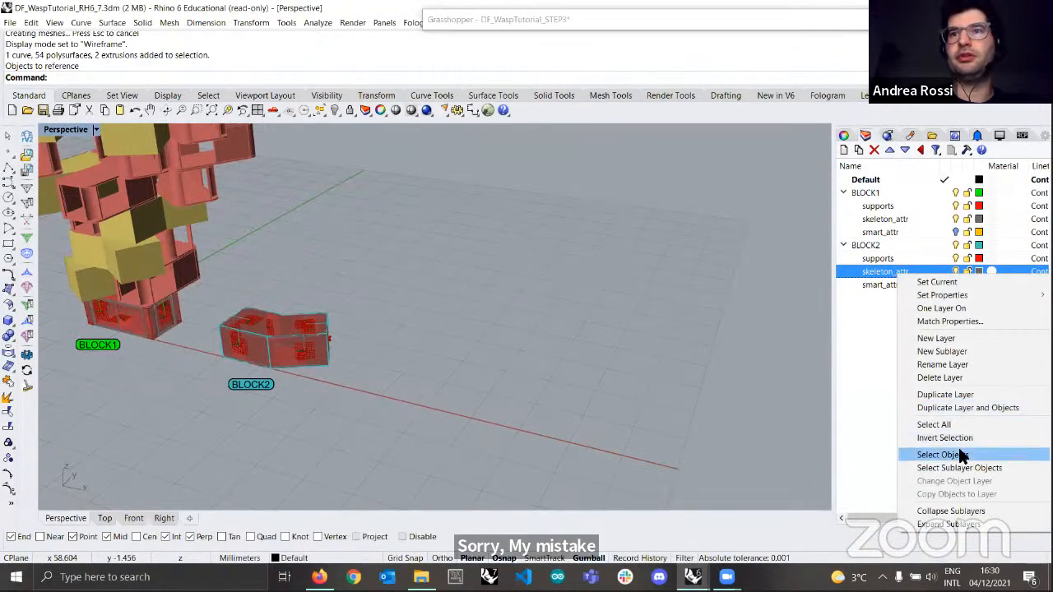
click(943, 454)
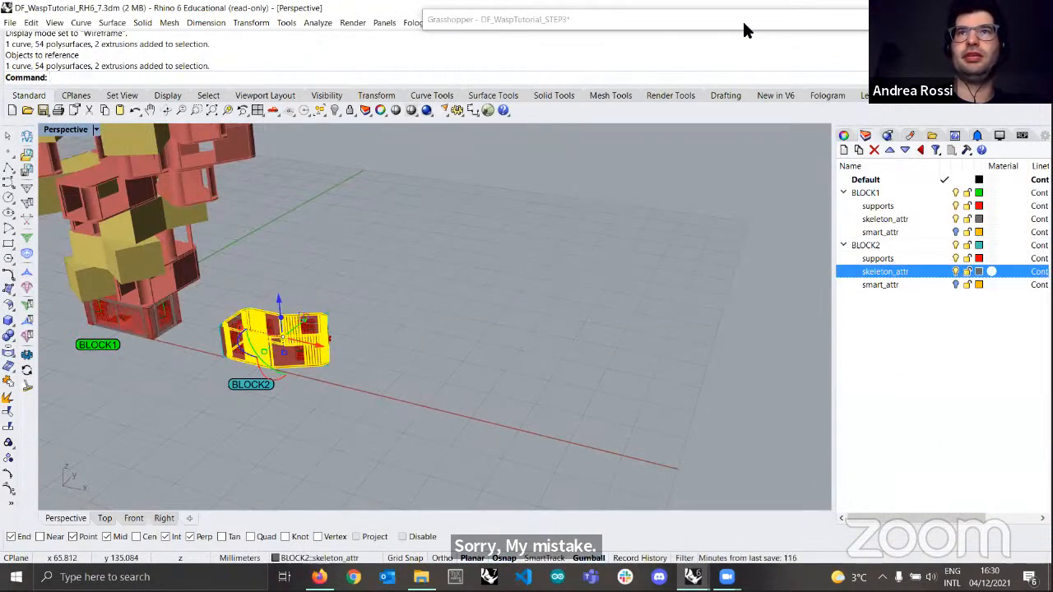
double_click(742, 19)
right_click(518, 398)
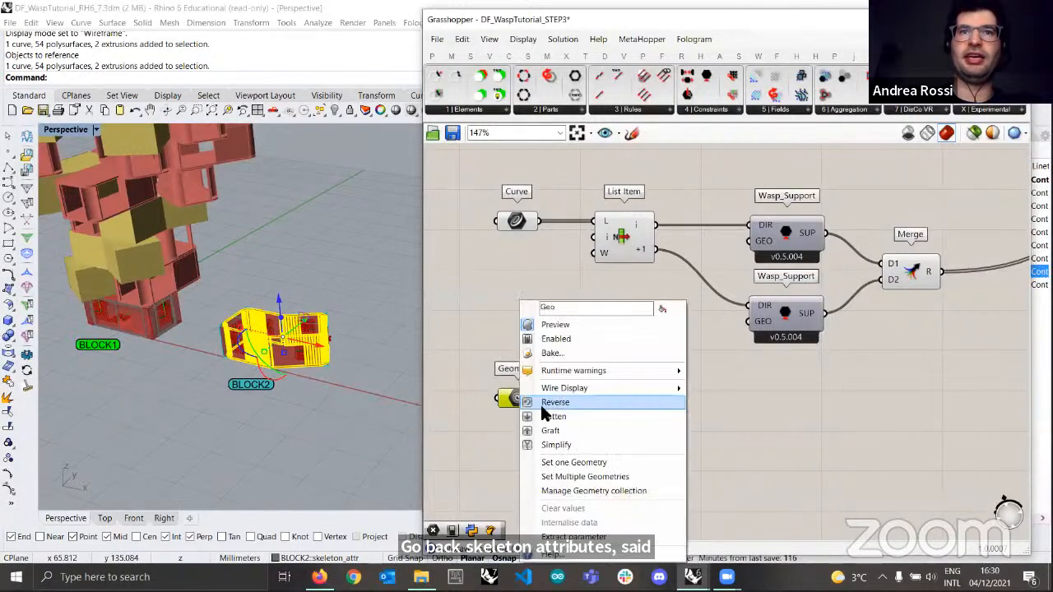
click(588, 477)
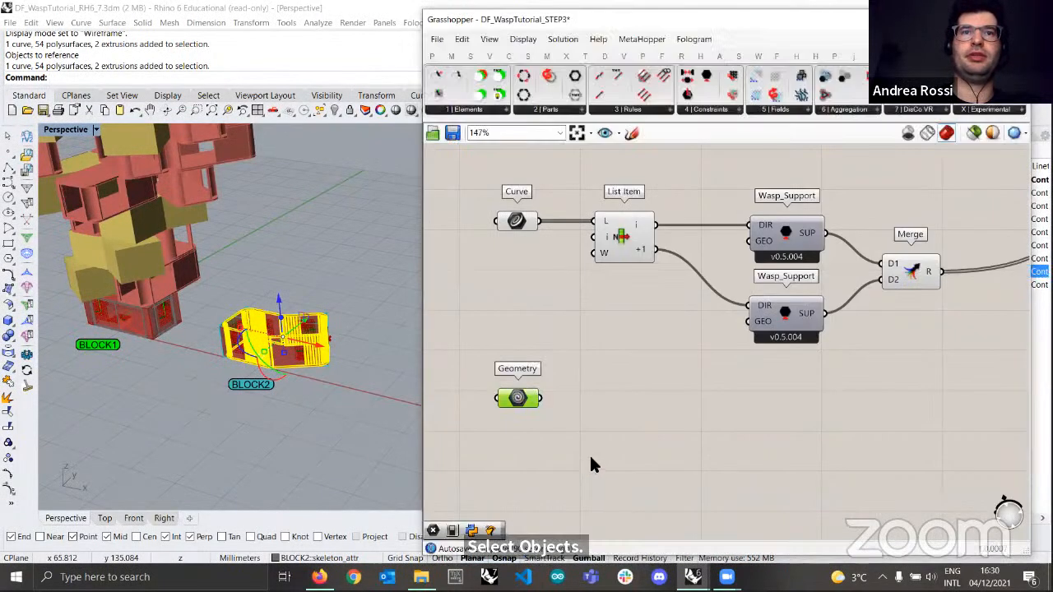
- Examine the selected BLOCK2 skeleton up close and move the Geometry parameter further below the support components
drag(520, 403, 518, 422)
scroll(307, 346, up, 10)
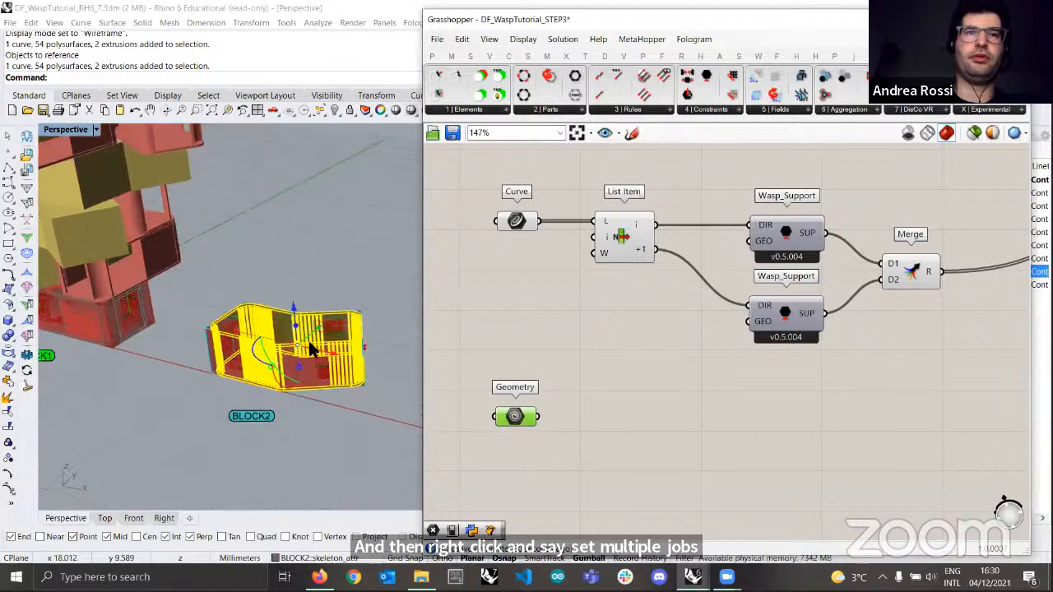
scroll(353, 354, down, 8)
right_drag(225, 331, 401, 411)
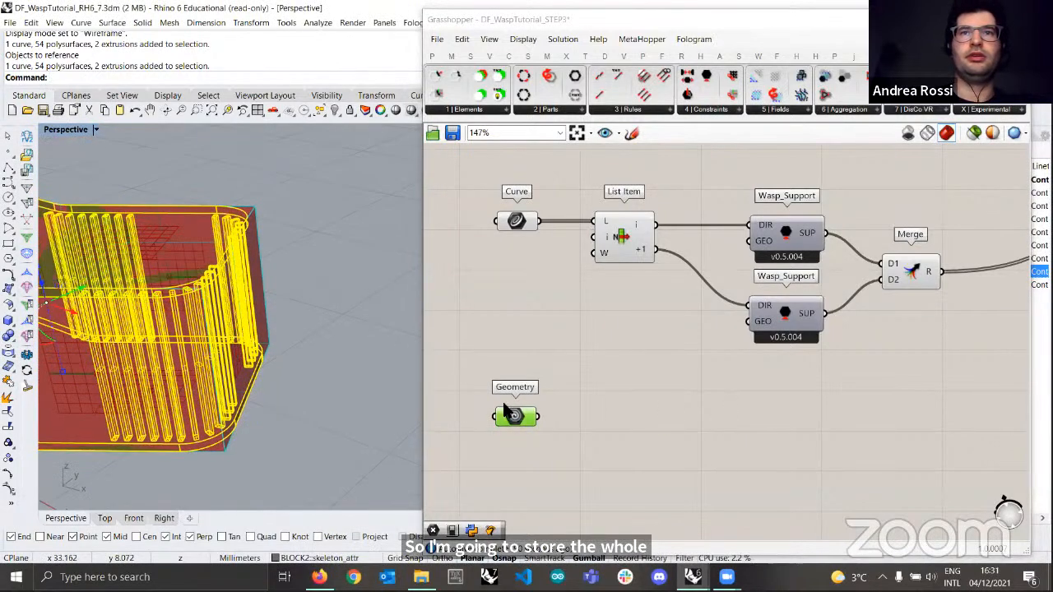
click(516, 429)
drag(516, 418, 516, 432)
right_drag(535, 395, 536, 355)
scroll(535, 362, down, 2)
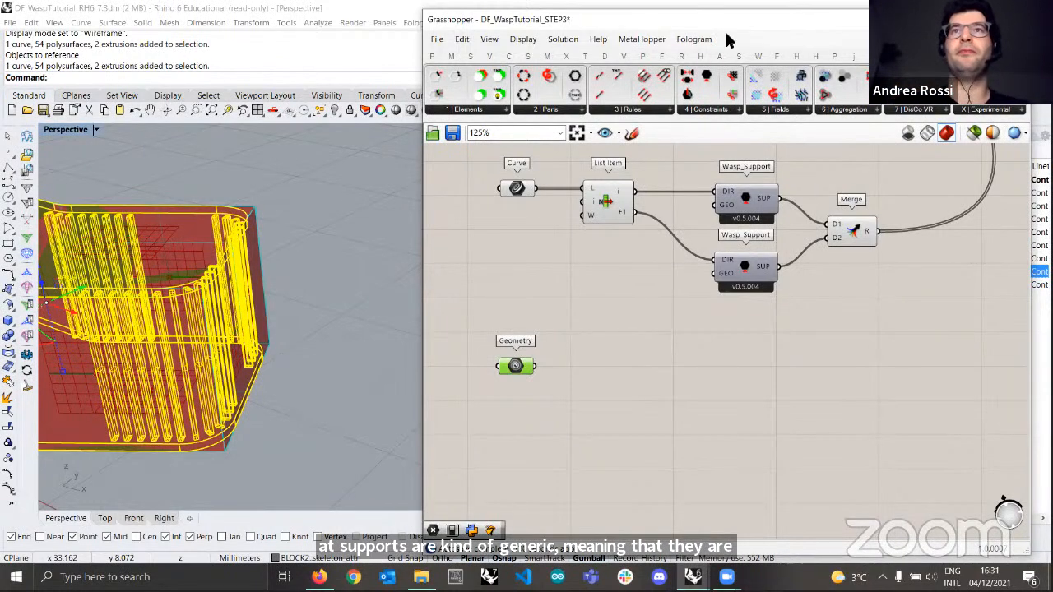
click(710, 110)
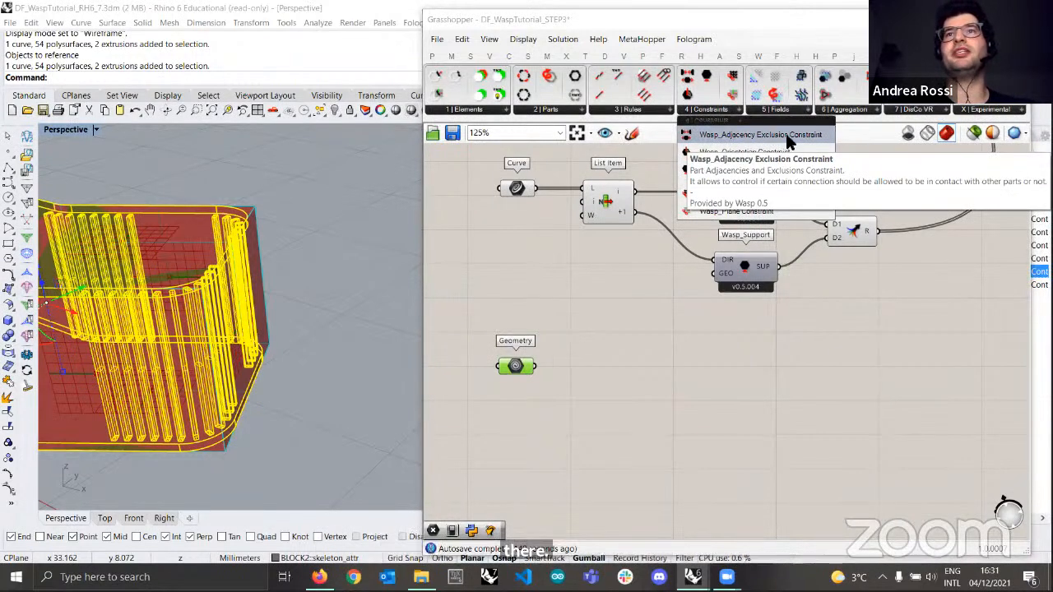
click(699, 310)
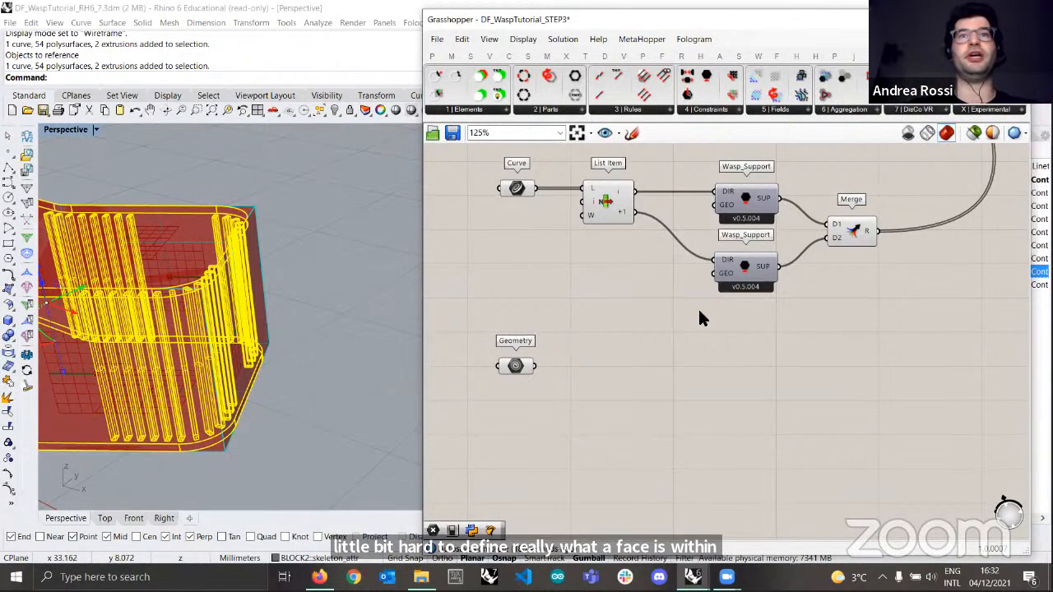
scroll(630, 354, down, 1)
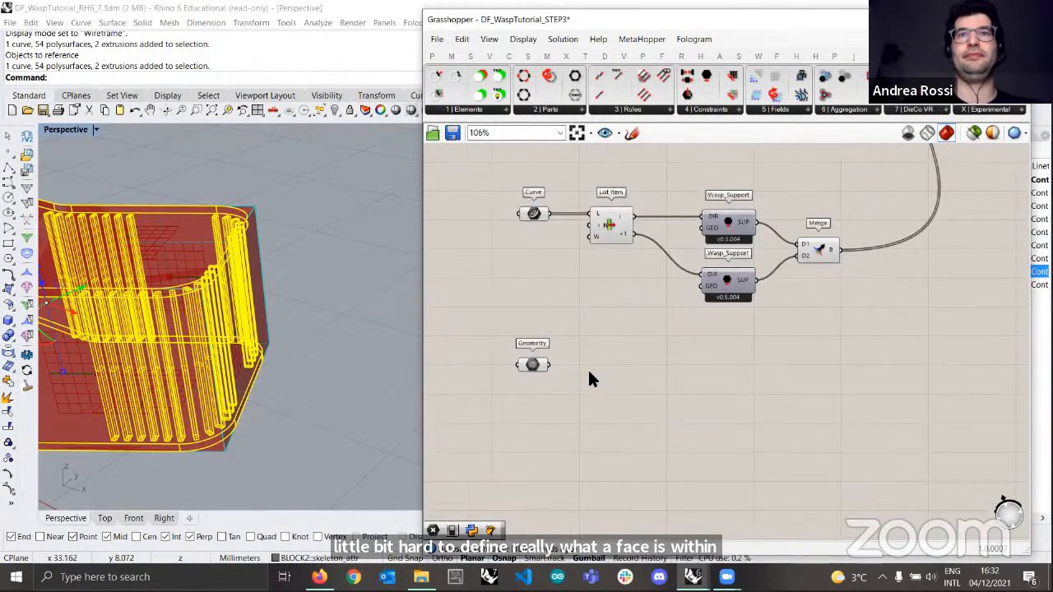
scroll(558, 377, up, 1)
drag(531, 361, 532, 380)
click(582, 391)
right_drag(590, 403, 628, 360)
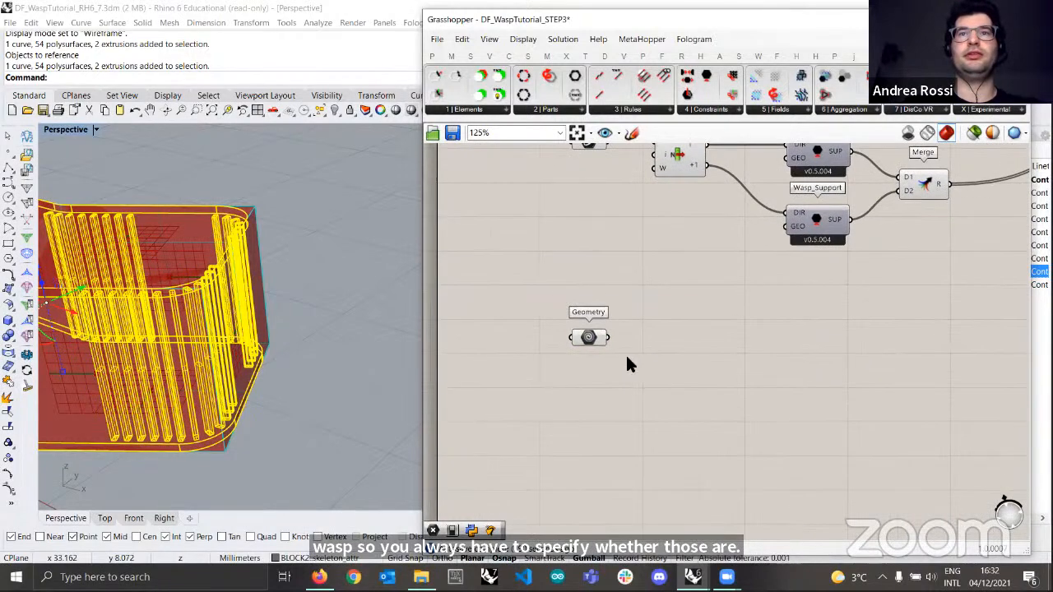
scroll(389, 354, down, 4)
right_drag(388, 354, 339, 347)
mouse_move(585, 340)
mouse_down()
mouse_move(558, 366)
mouse_move(576, 359)
mouse_up()
mouse_move(309, 359)
right_down()
mouse_move(337, 326)
mouse_move(317, 341)
right_up()
click(627, 398)
scroll(598, 366, up, 1)
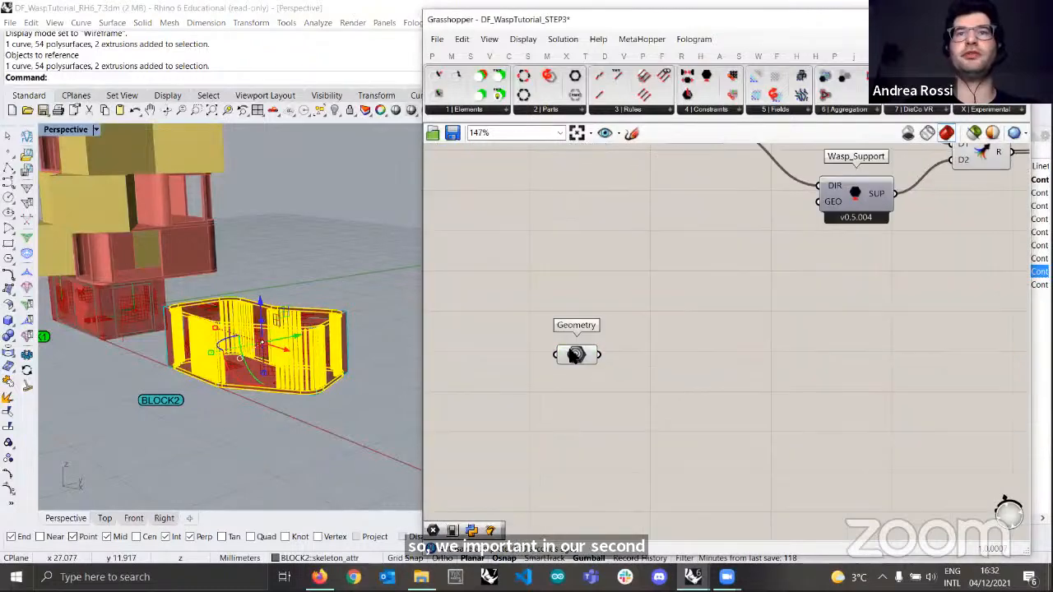
- Add a Wasp_Attribute component beside BLOCK2's skeleton Geometry parameter
drag(569, 351, 569, 363)
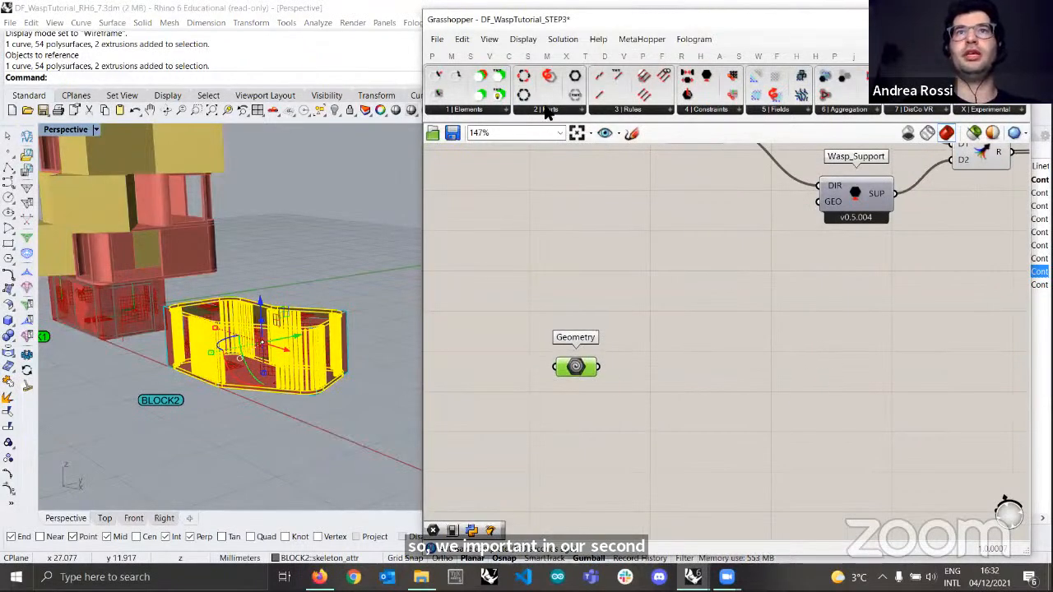
click(488, 110)
drag(473, 194, 779, 363)
scroll(736, 371, up, 1)
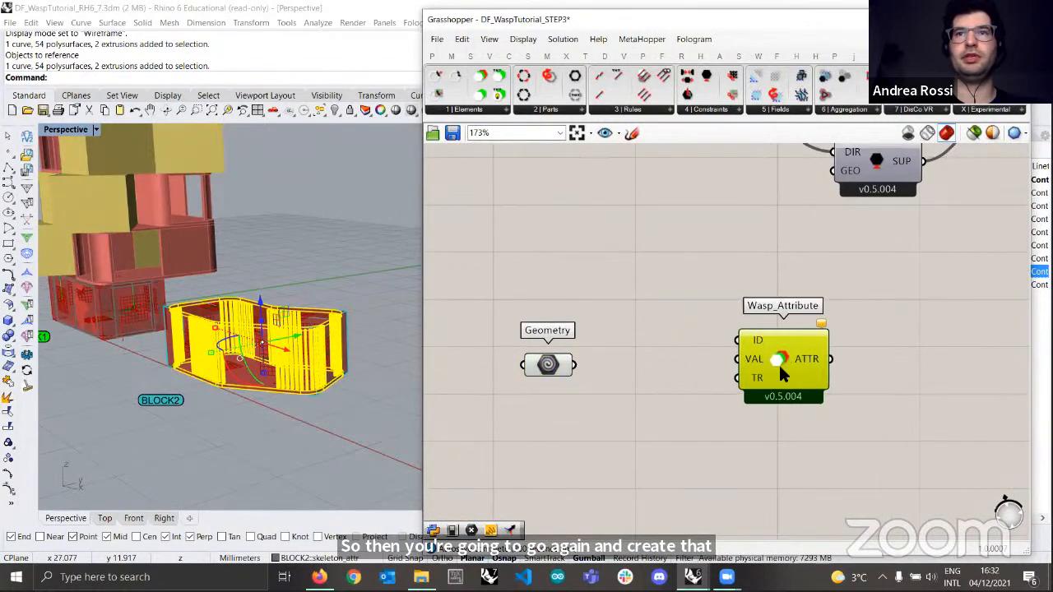
- Add a panel containing "skeleton", connect it to the Wasp_Attribute ID input, and connect the Geometry parameter to VAL
double_click(630, 328)
text("skeletu)
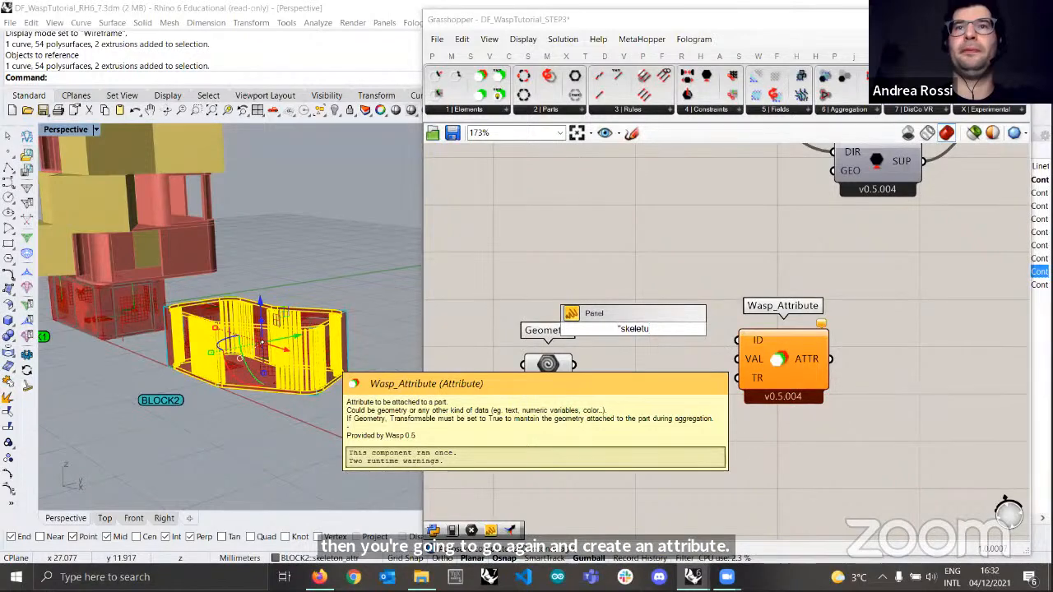
key(BackSpace)
text(on)
key(Return)
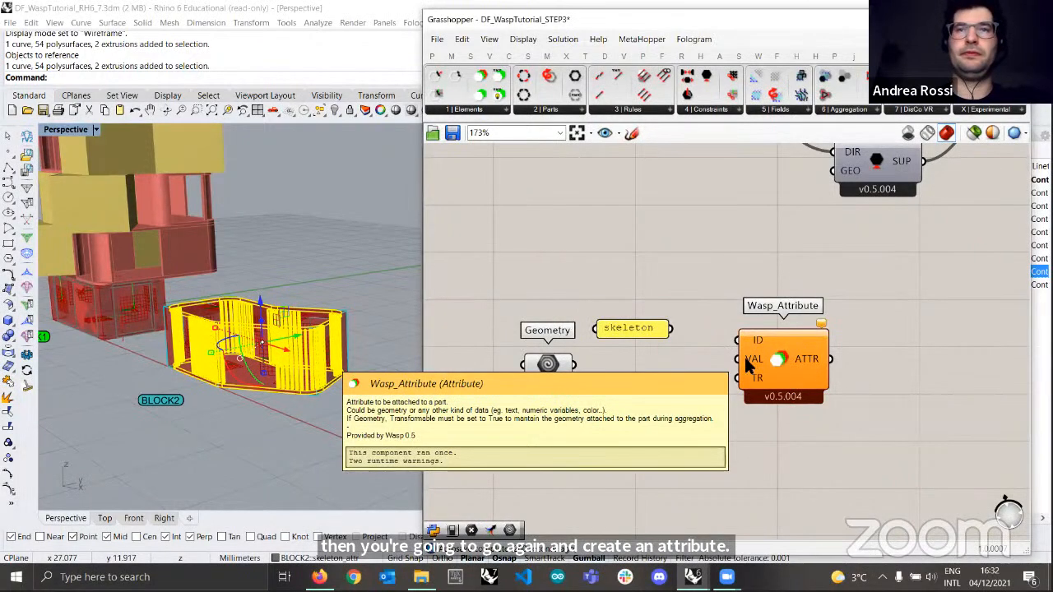
scroll(669, 333, up, 2)
drag(705, 317, 772, 344)
drag(554, 371, 769, 370)
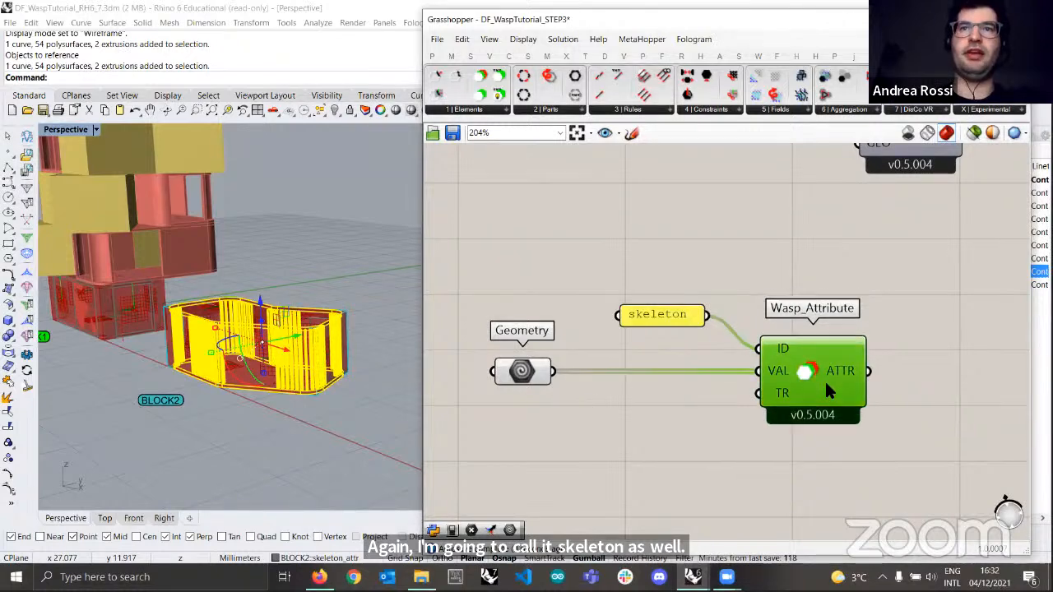
- Add a Boolean Toggle set to True and connect it to the TR input of BLOCK2's Wasp_Attribute
scroll(796, 371, down, 2)
double_click(694, 429)
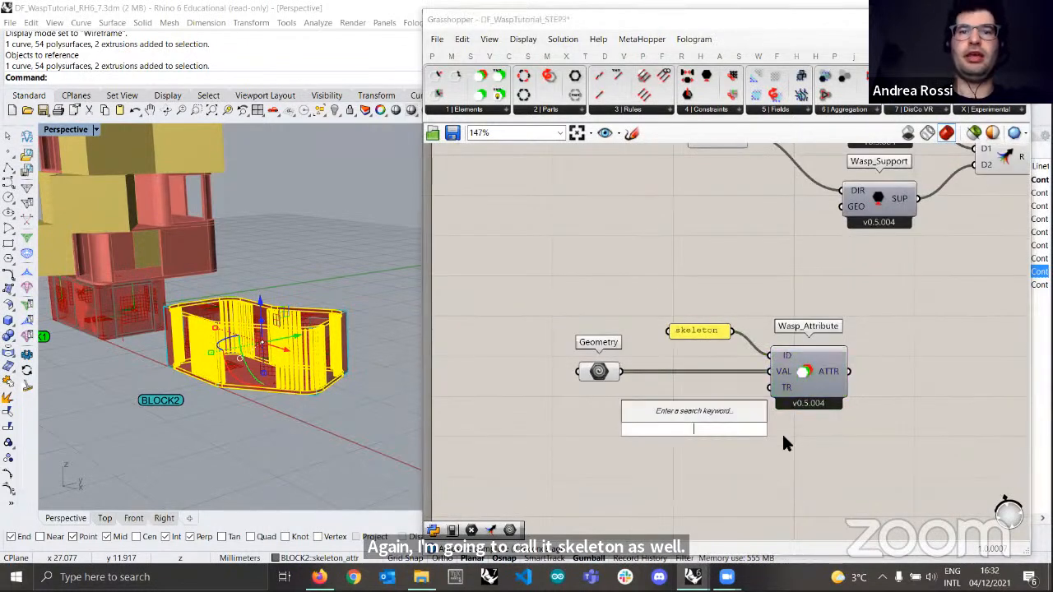
text(togl)
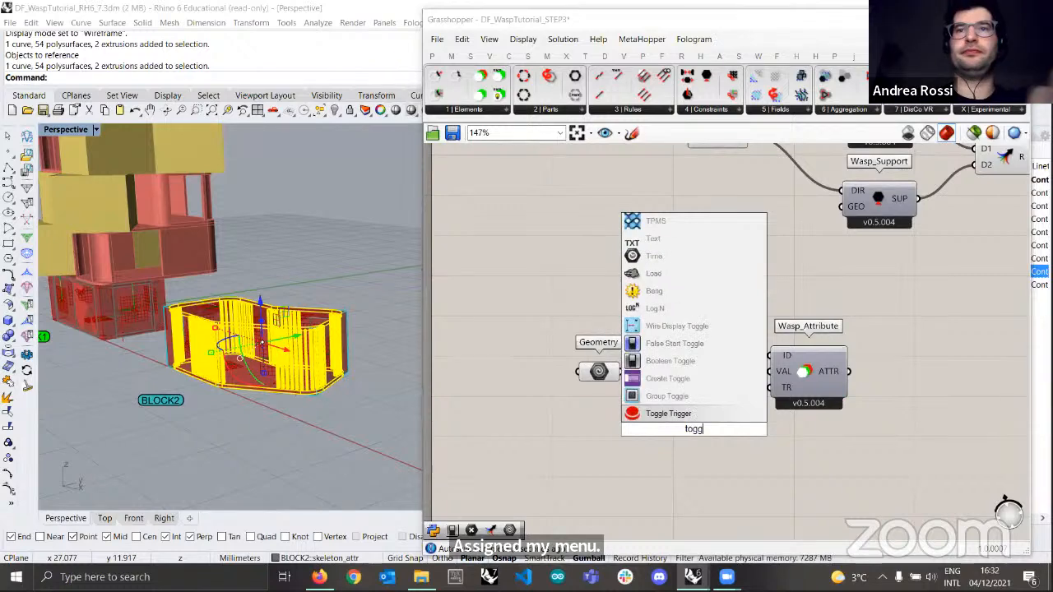
key(Up)
key(Up)
key(Up)
key(Return)
scroll(783, 443, up, 2)
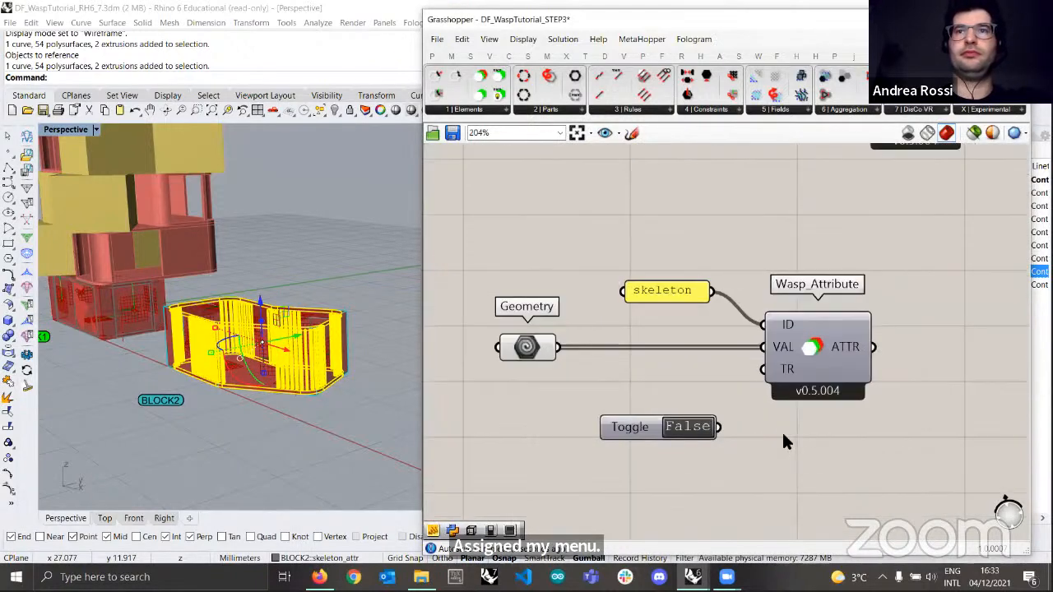
double_click(657, 416)
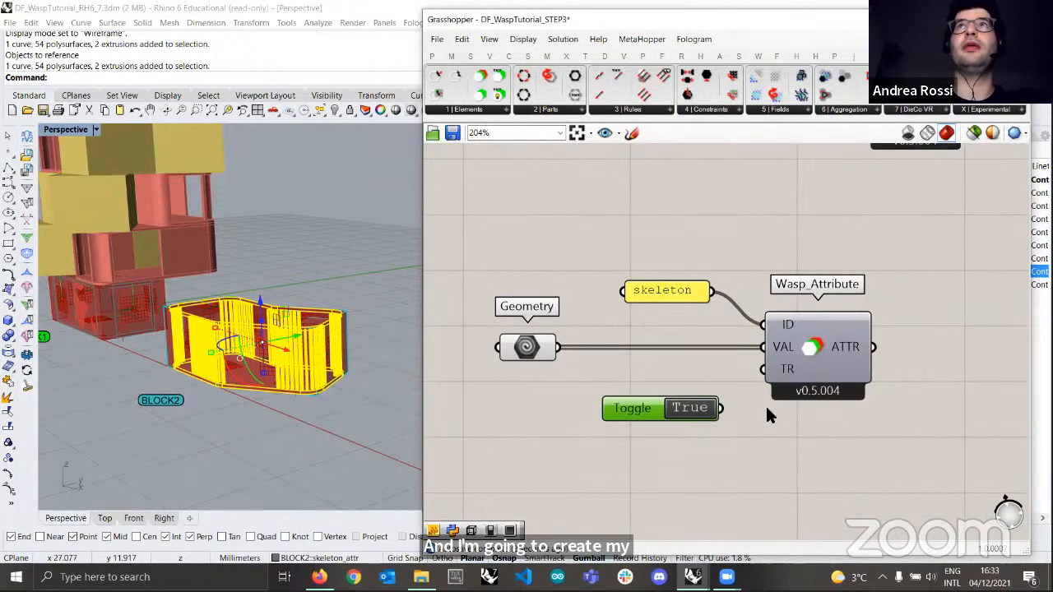
drag(721, 408, 764, 369)
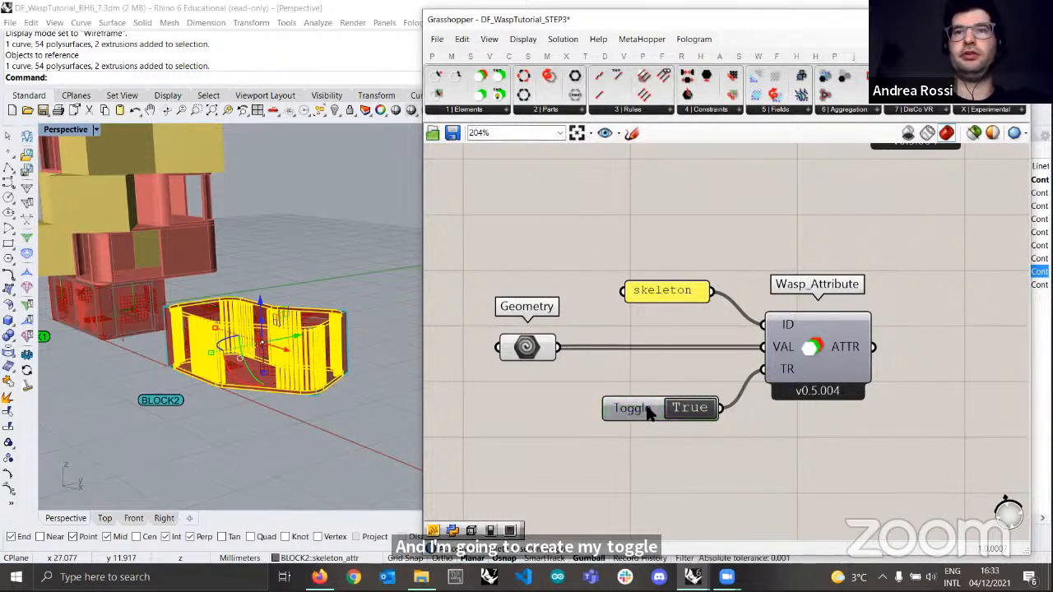
drag(649, 407, 649, 402)
click(820, 421)
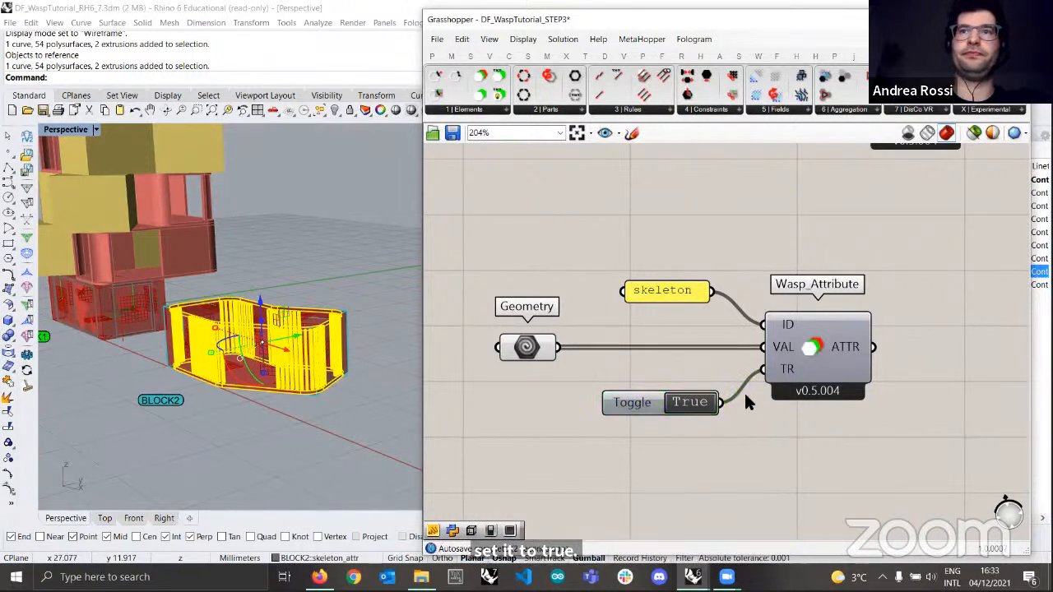
scroll(714, 390, down, 1)
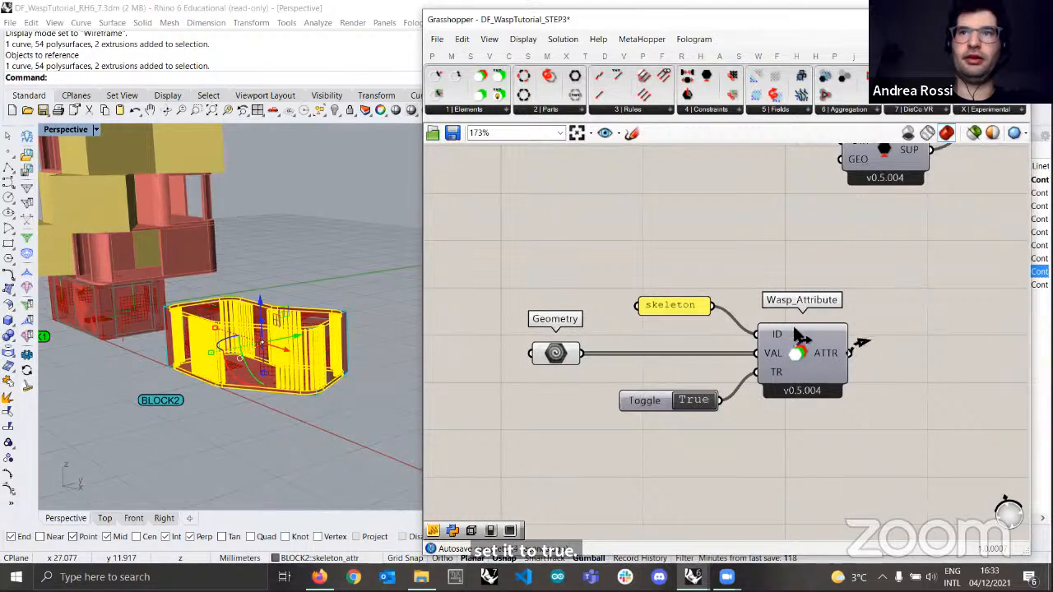
- Connect the ATTR output of BLOCK2's Wasp_Attribute to the ATTR input of its Wasp_Advanced Part
scroll(858, 350, down, 10)
scroll(795, 220, up, 8)
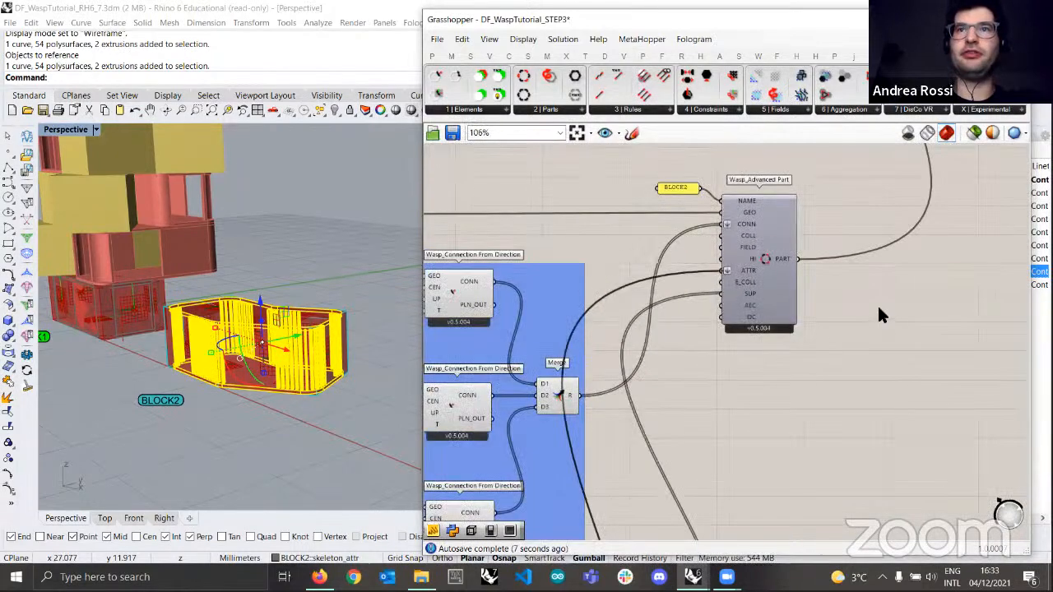
scroll(758, 278, down, 8)
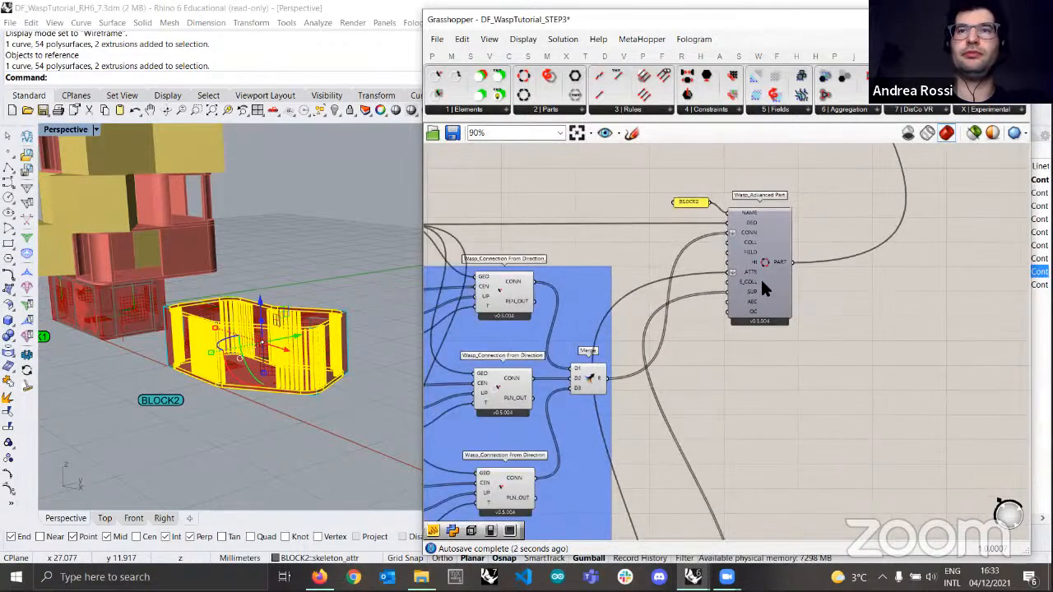
- Reset the Wasp_Stochastic Aggregation to regenerate it with BLOCK2's skeleton attribute included
scroll(810, 248, up, 8)
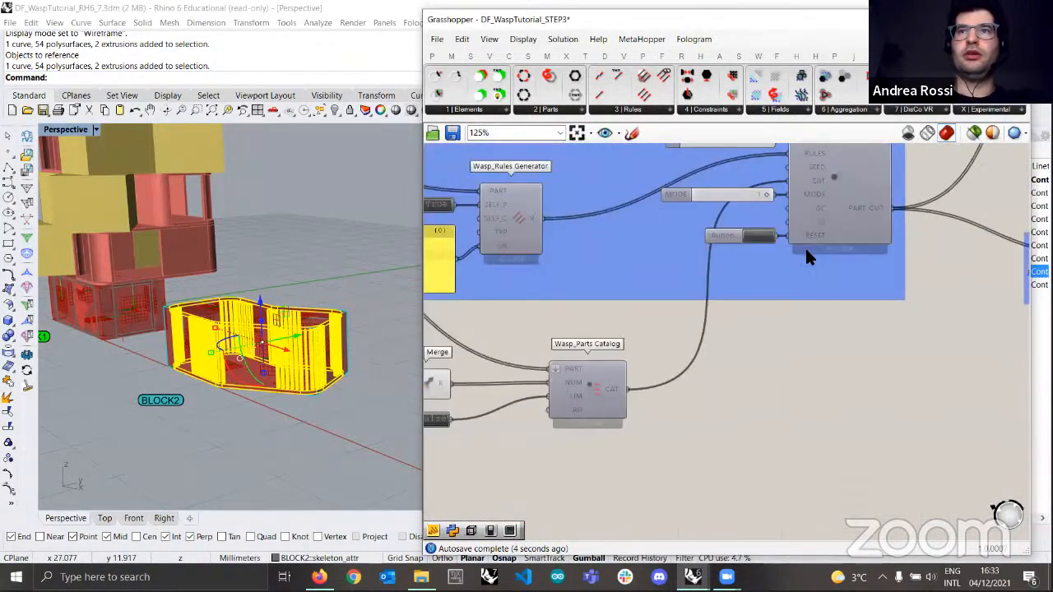
scroll(765, 286, up, 1)
scroll(766, 287, down, 1)
right_drag(767, 288, 764, 318)
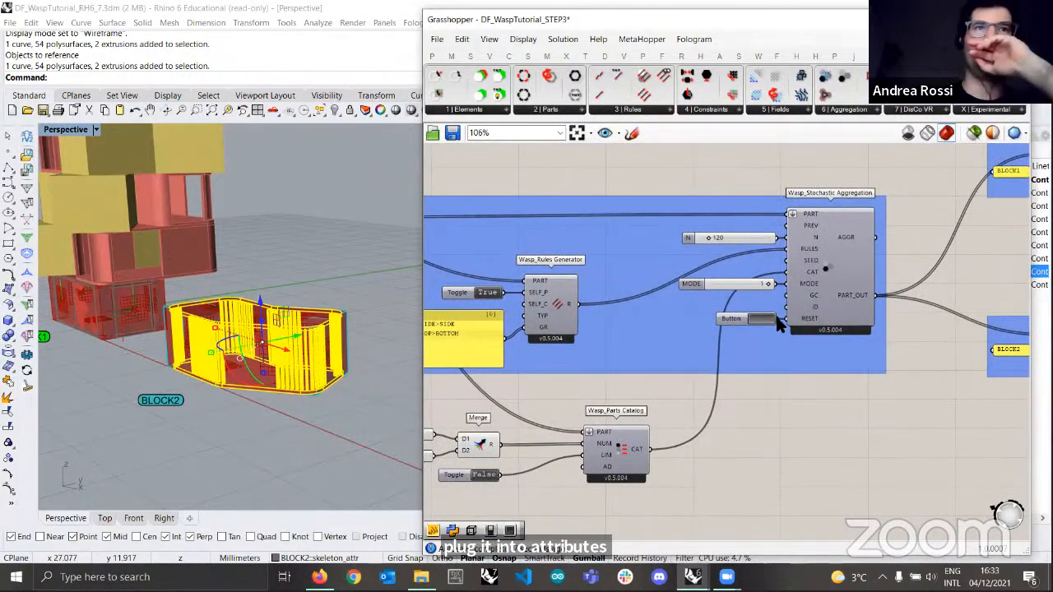
click(773, 317)
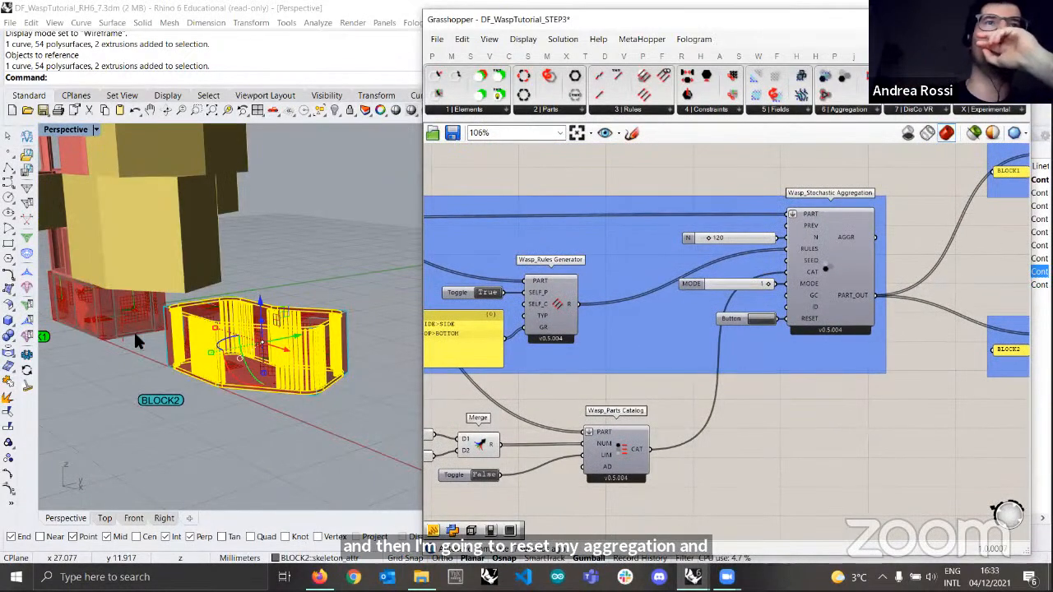
scroll(282, 312, down, 6)
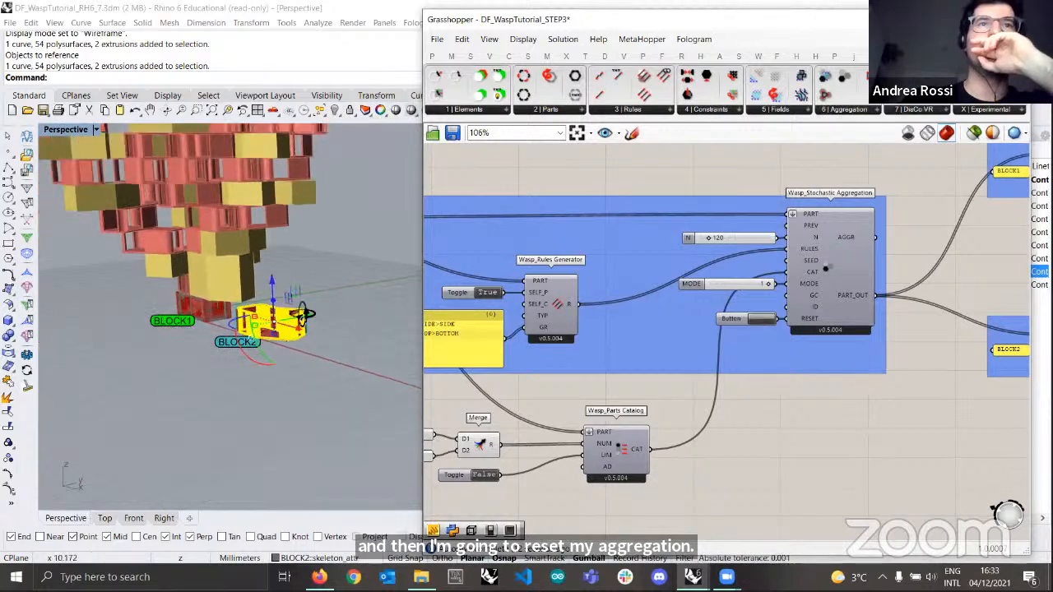
right_drag(303, 314, 327, 306)
scroll(811, 333, down, 2)
- Duplicate BLOCK1's Wasp_Get Attribute by Name component with its "skeleton" panel and place the copy above BLOCK2's Wasp_Get Part Geometry
right_drag(990, 346, 700, 355)
scroll(962, 210, up, 2)
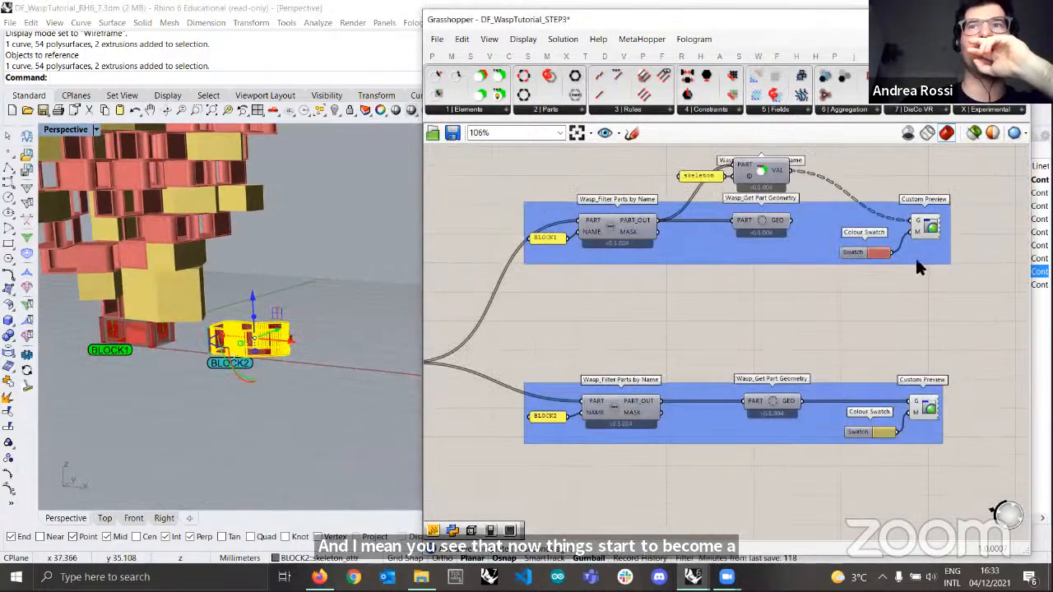
right_drag(284, 316, 259, 296)
right_drag(690, 410, 646, 392)
scroll(659, 380, up, 1)
right_drag(695, 437, 706, 497)
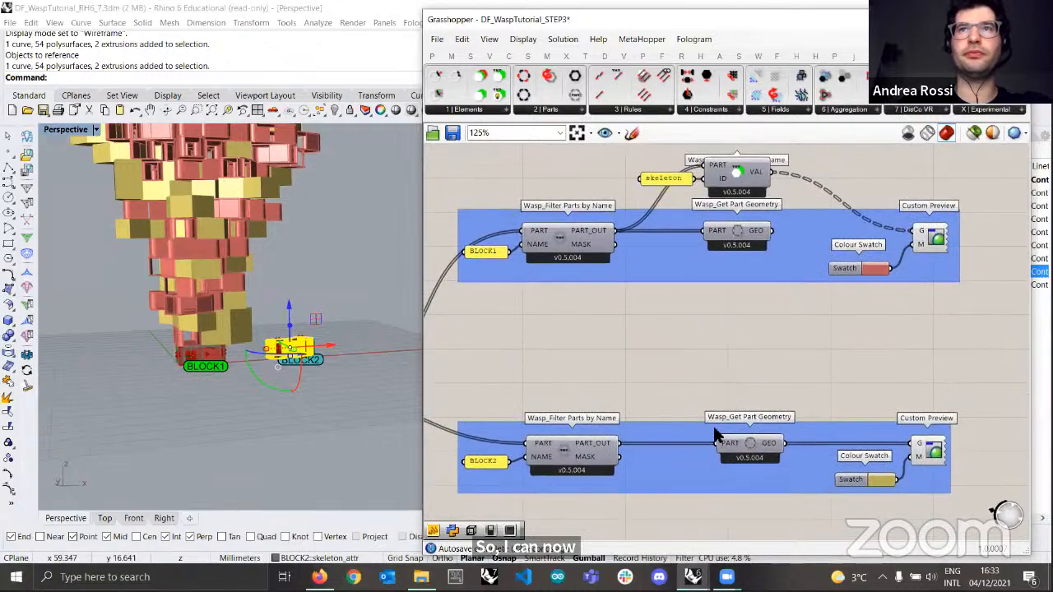
right_drag(799, 283, 804, 311)
drag(796, 161, 629, 240)
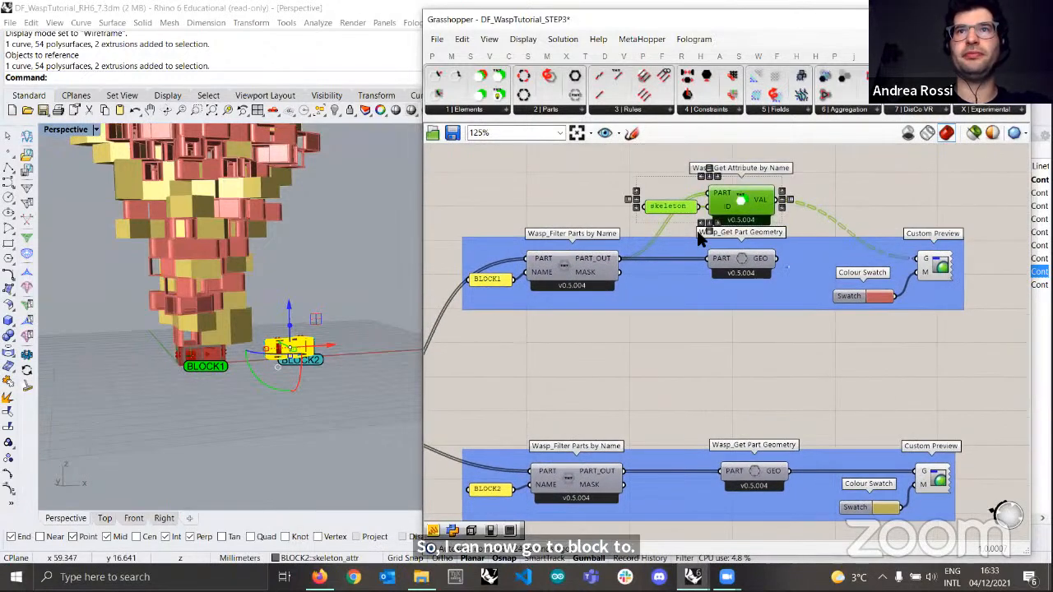
key(ctrl+c)
key(ctrl+v)
drag(735, 397, 758, 419)
- Connect BLOCK2's filtered PART_OUT to the copied component's PART input and its VAL output to BLOCK2's Custom Preview geometry
click(853, 420)
drag(623, 471, 718, 402)
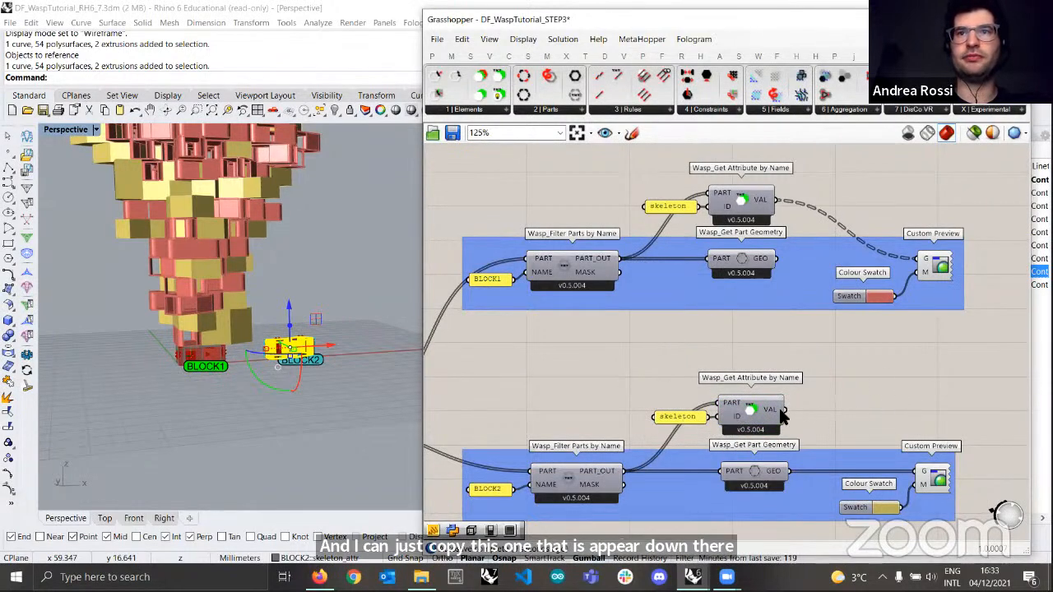
drag(786, 410, 915, 471)
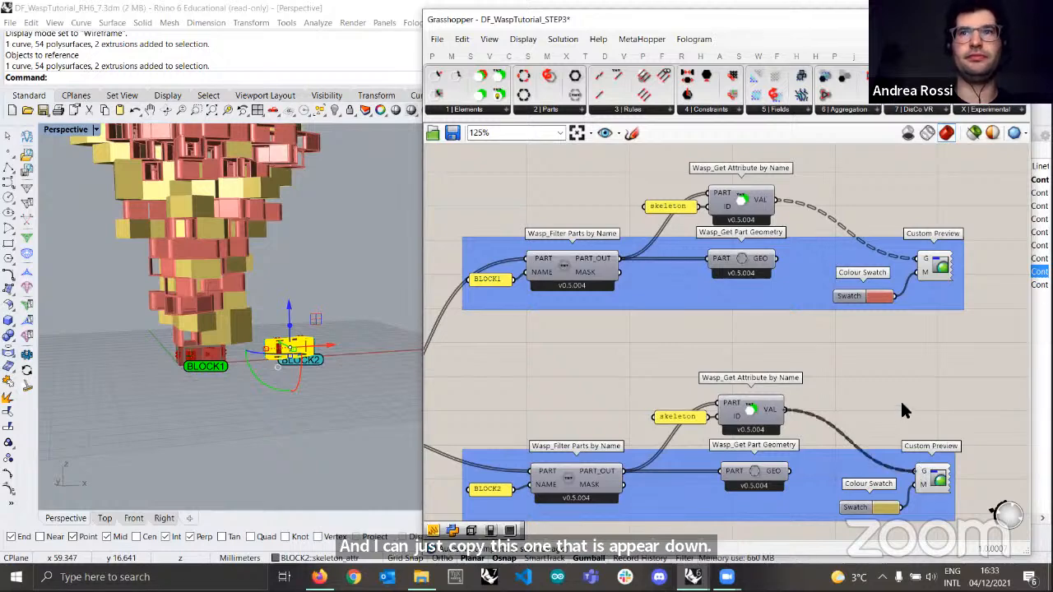
- Clear the Rhino selection and examine the skeleton geometry of both block types throughout the aggregation, close up and from several angles
scroll(176, 251, down, 5)
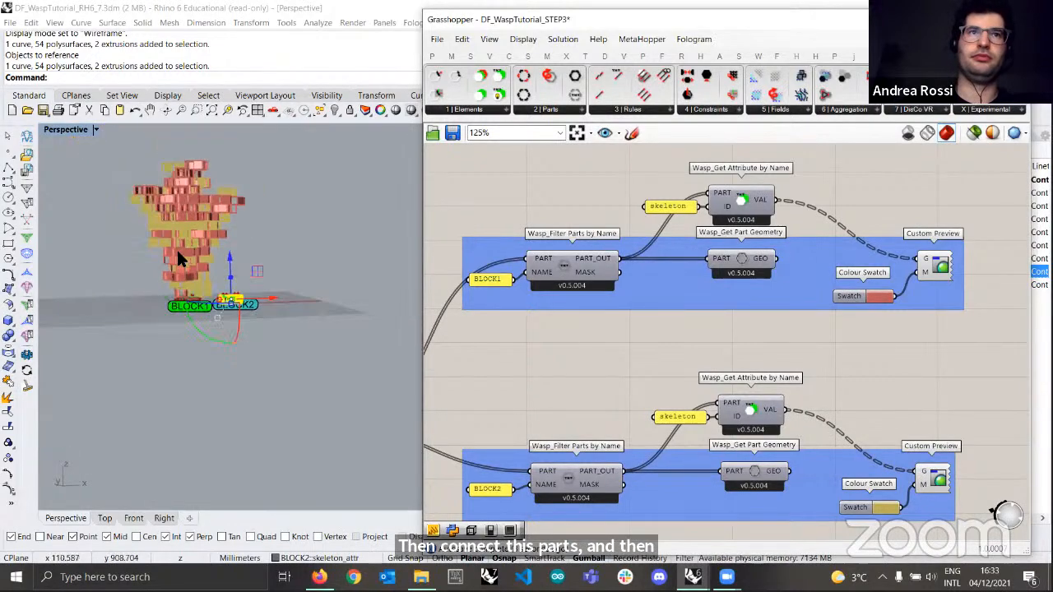
right_drag(176, 251, 240, 290)
scroll(276, 253, up, 5)
scroll(239, 314, up, 4)
click(360, 438)
scroll(281, 381, down, 5)
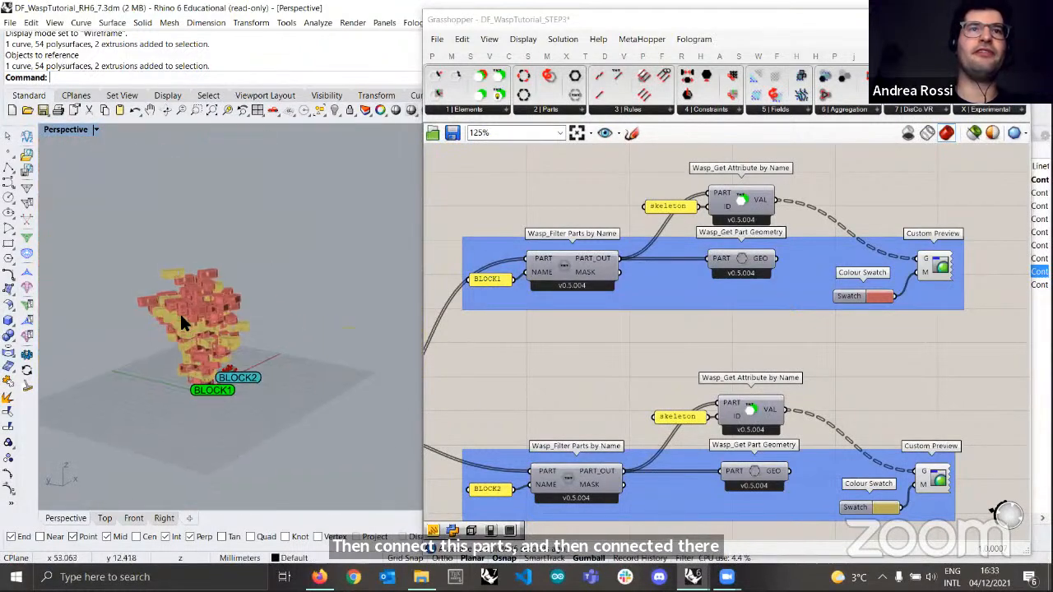
scroll(179, 312, up, 5)
right_drag(254, 339, 166, 333)
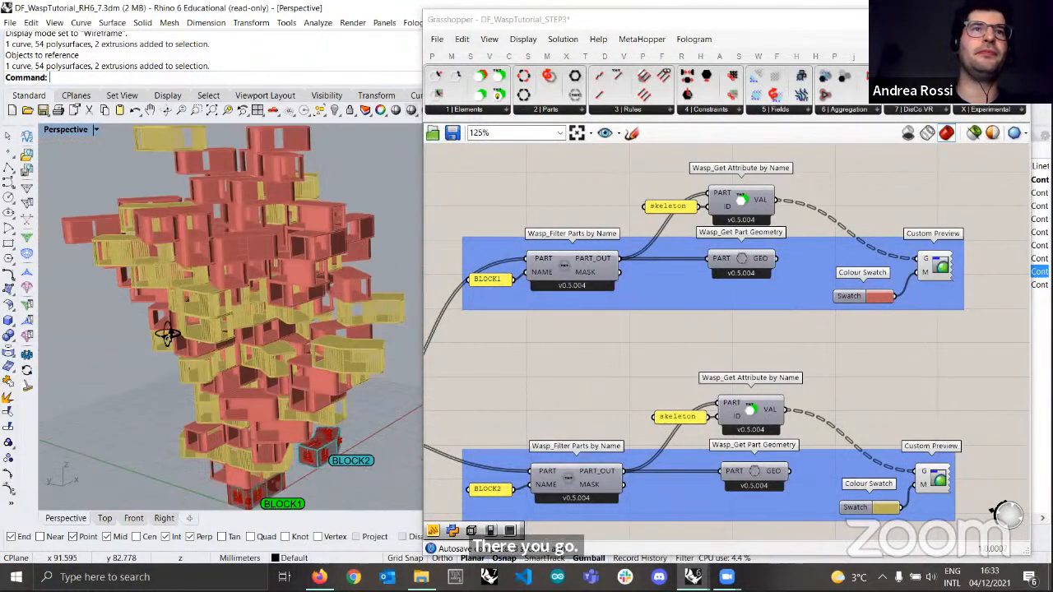
shift+right_drag(375, 392, 291, 312)
scroll(309, 300, up, 3)
scroll(265, 302, up, 5)
scroll(369, 372, down, 6)
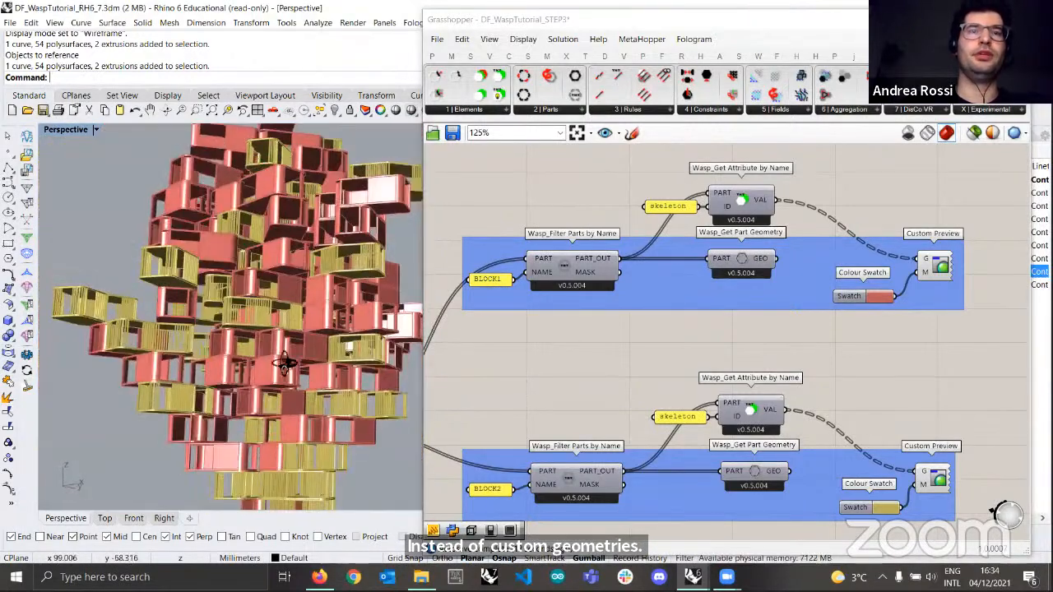
right_drag(368, 367, 395, 321)
scroll(237, 308, down, 5)
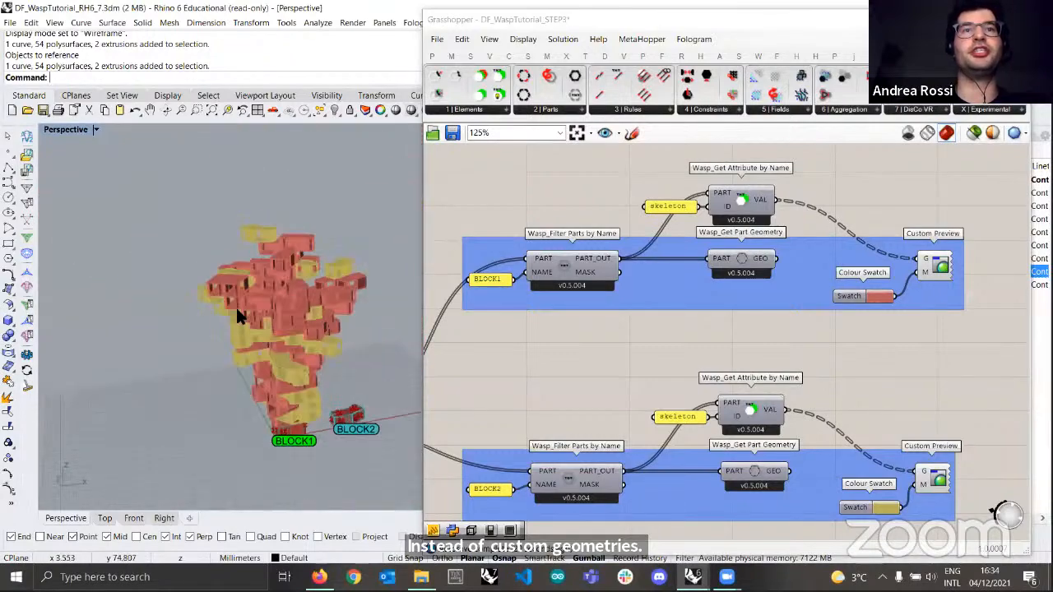
right_drag(237, 308, 310, 354)
scroll(286, 330, up, 5)
scroll(284, 328, up, 3)
scroll(285, 328, down, 5)
scroll(286, 343, down, 3)
scroll(271, 324, up, 5)
scroll(297, 342, down, 4)
scroll(269, 318, up, 4)
scroll(270, 319, up, 3)
scroll(270, 320, down, 5)
scroll(310, 352, up, 3)
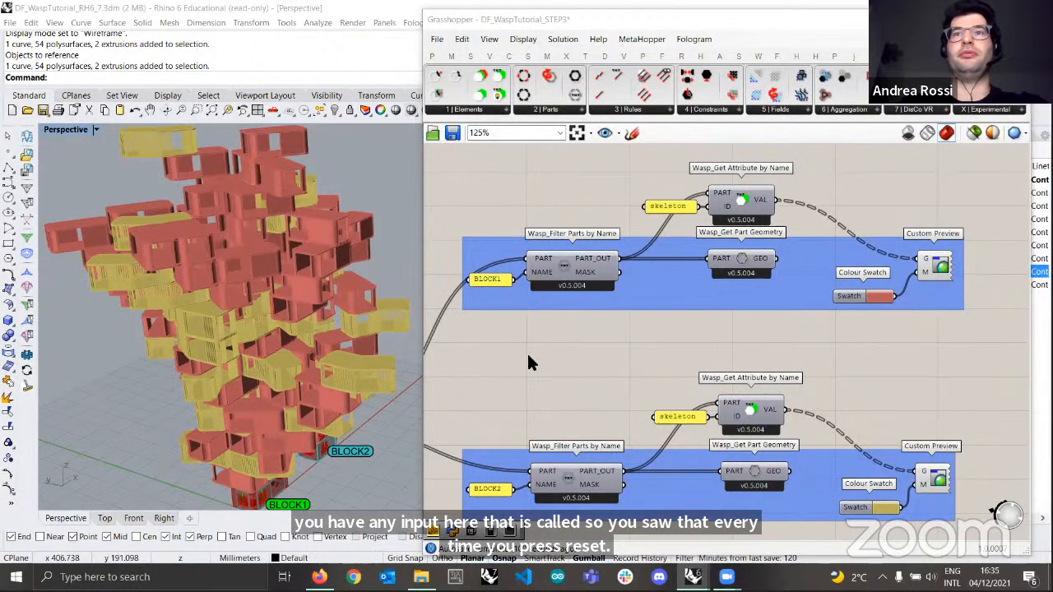
- Reset the Wasp_Stochastic Aggregation repeatedly to generate a new random arrangement of the blocks
scroll(527, 351, down, 6)
right_click(739, 329)
scroll(699, 330, up, 8)
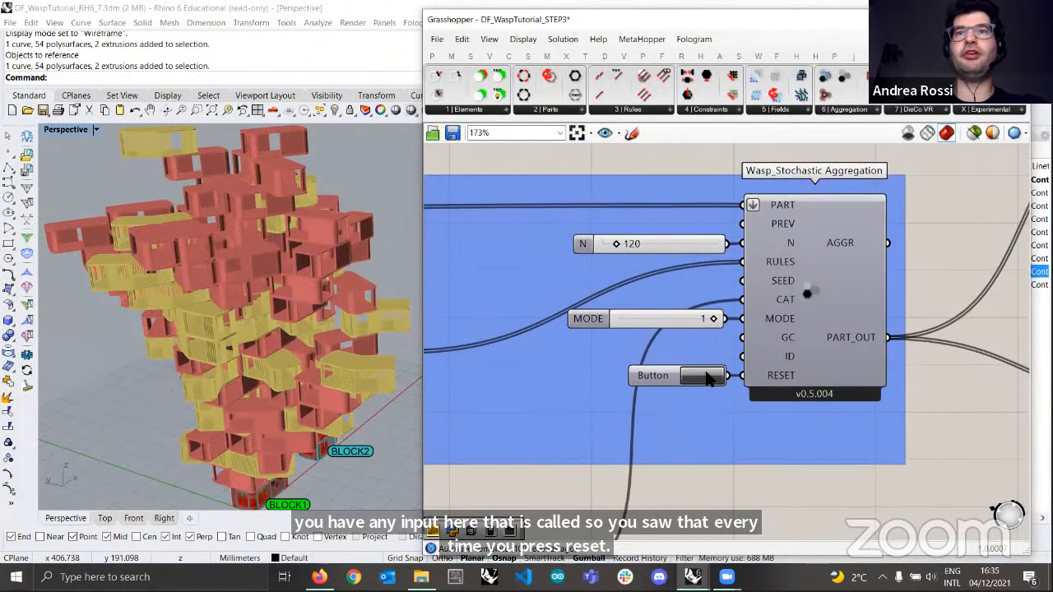
click(708, 379)
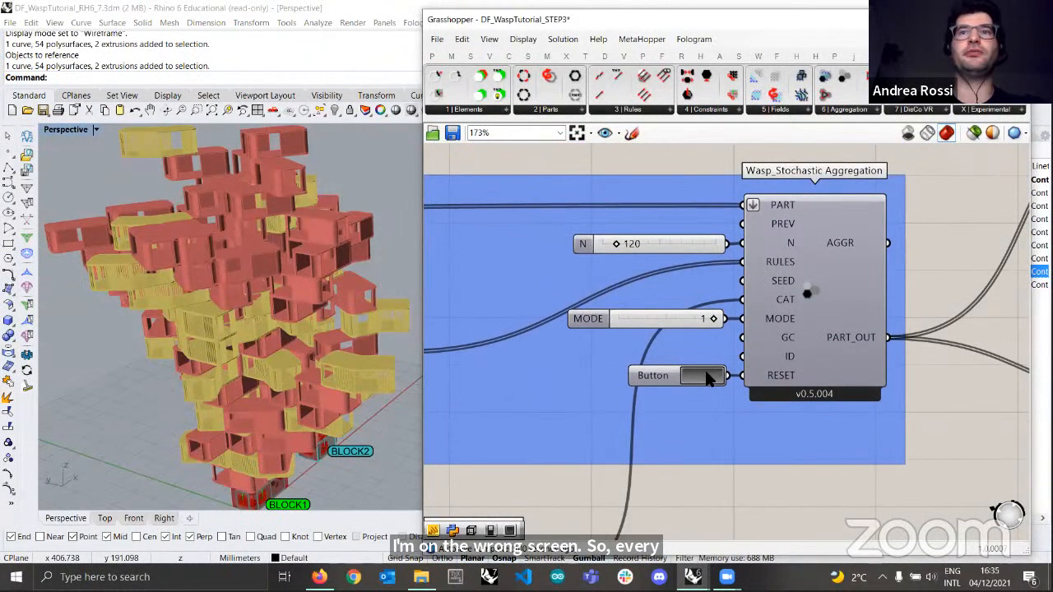
click(706, 376)
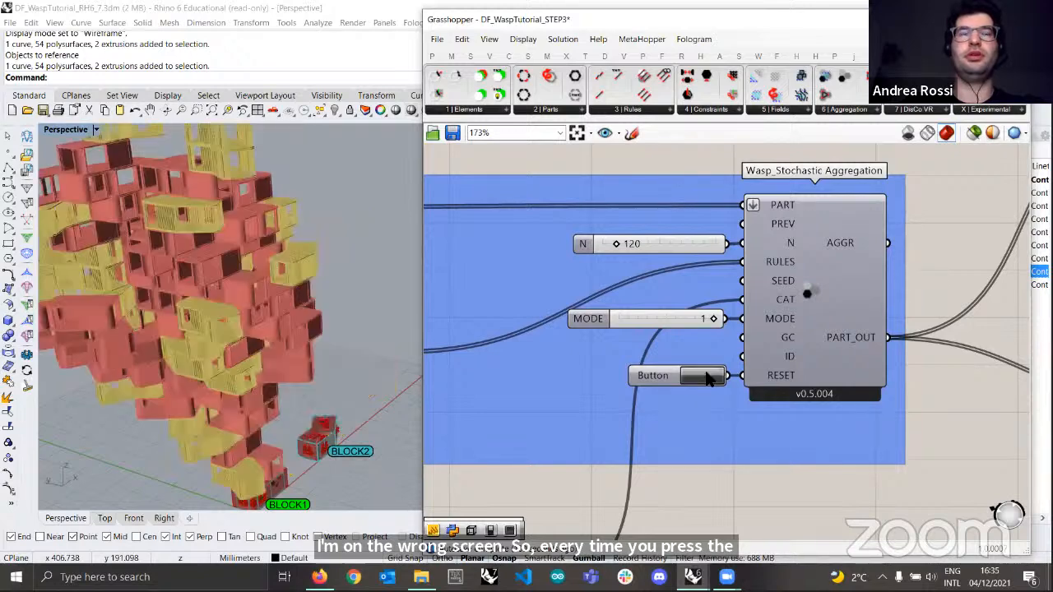
click(705, 376)
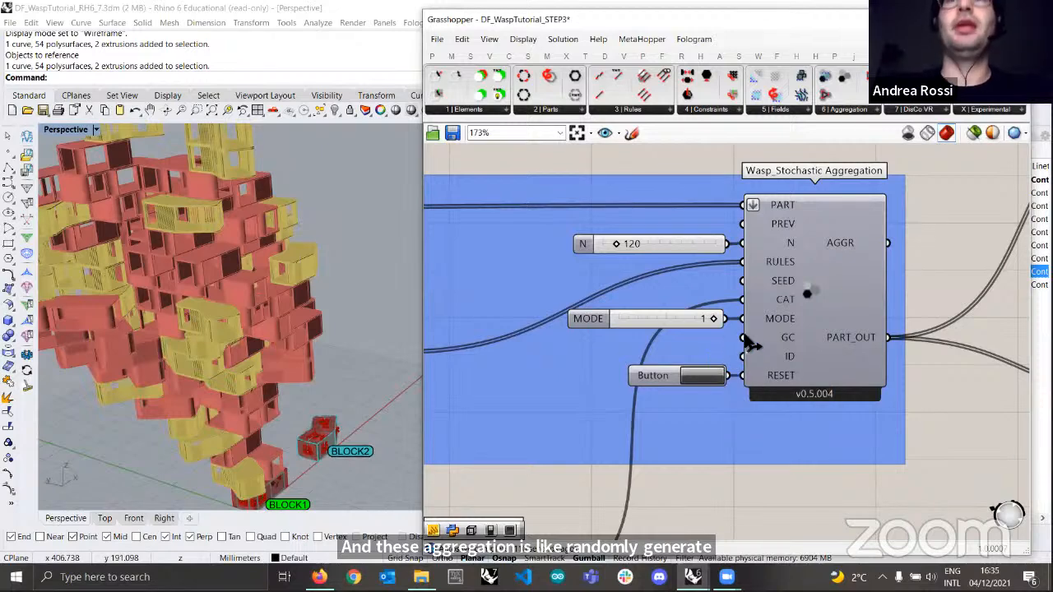
mouse_move(784, 284)
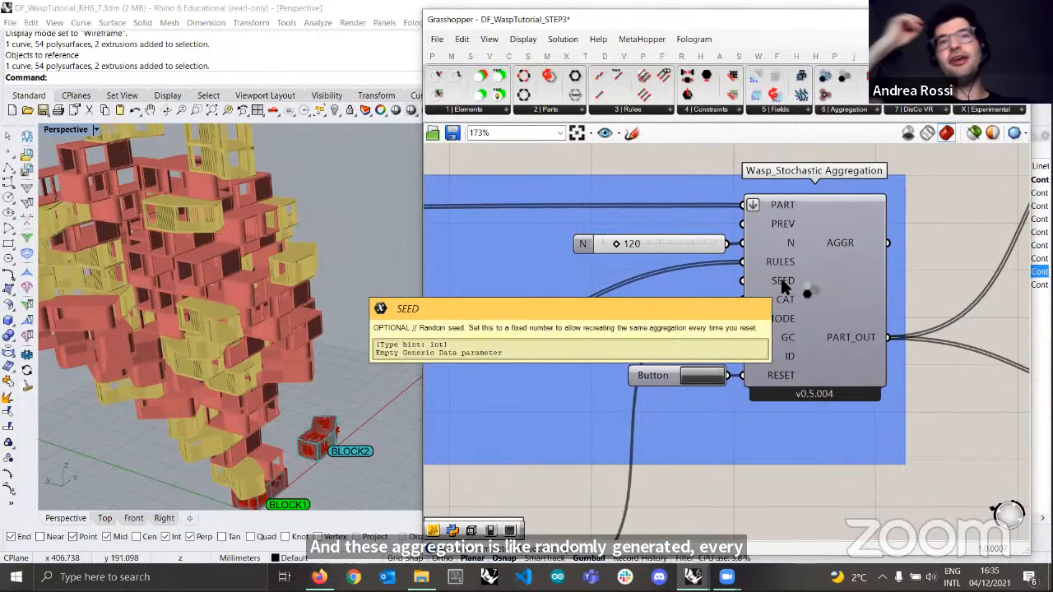
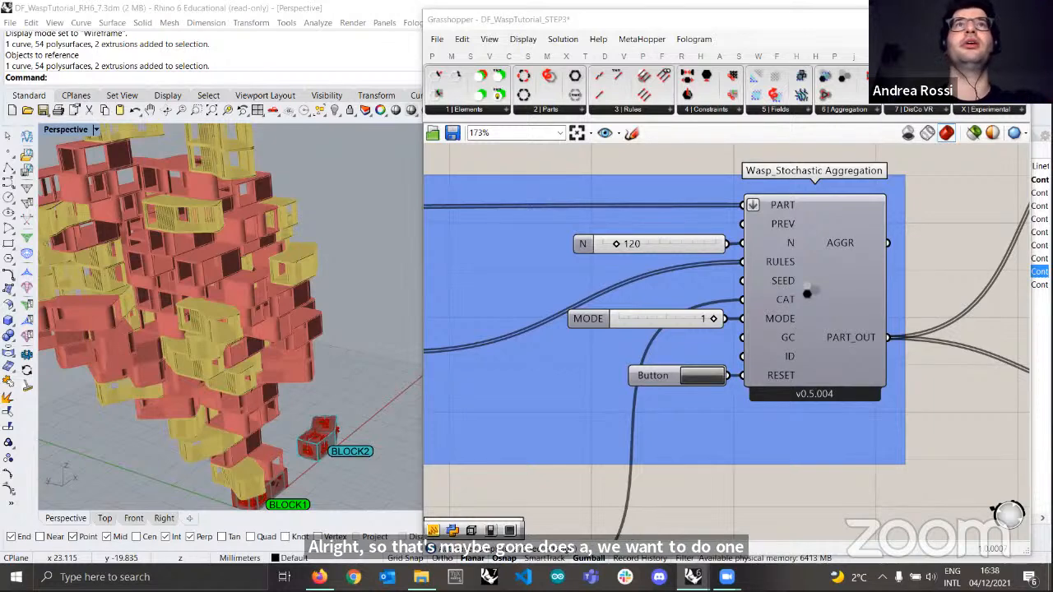
- Examine the newly generated aggregation of skeleton blocks as a whole and close up from several angles
scroll(303, 305, down, 8)
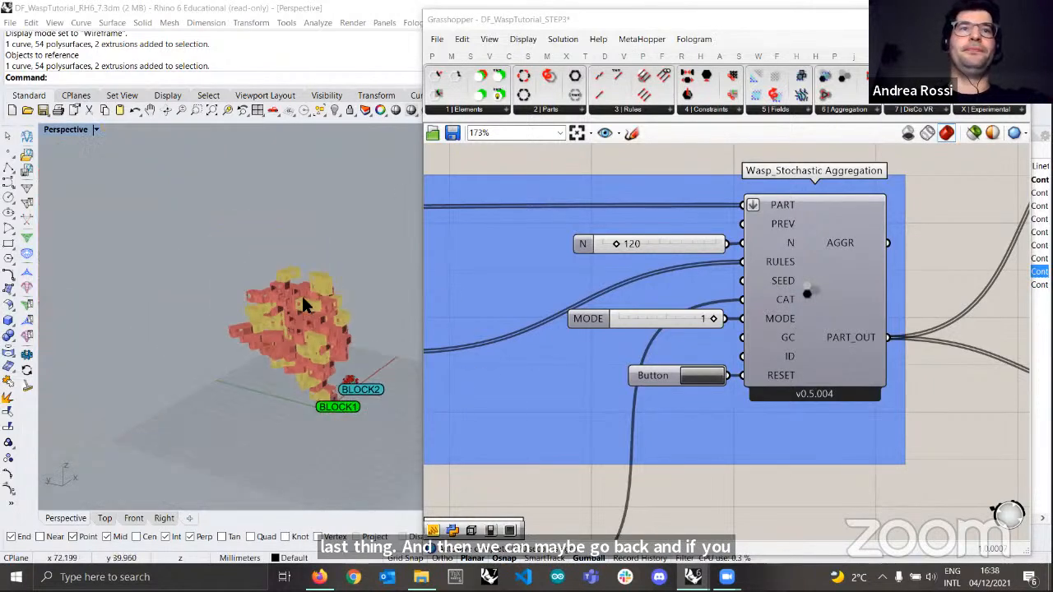
right_drag(303, 305, 290, 272)
scroll(288, 322, up, 12)
shift+right_drag(288, 322, 211, 313)
scroll(211, 313, down, 10)
right_drag(306, 339, 258, 282)
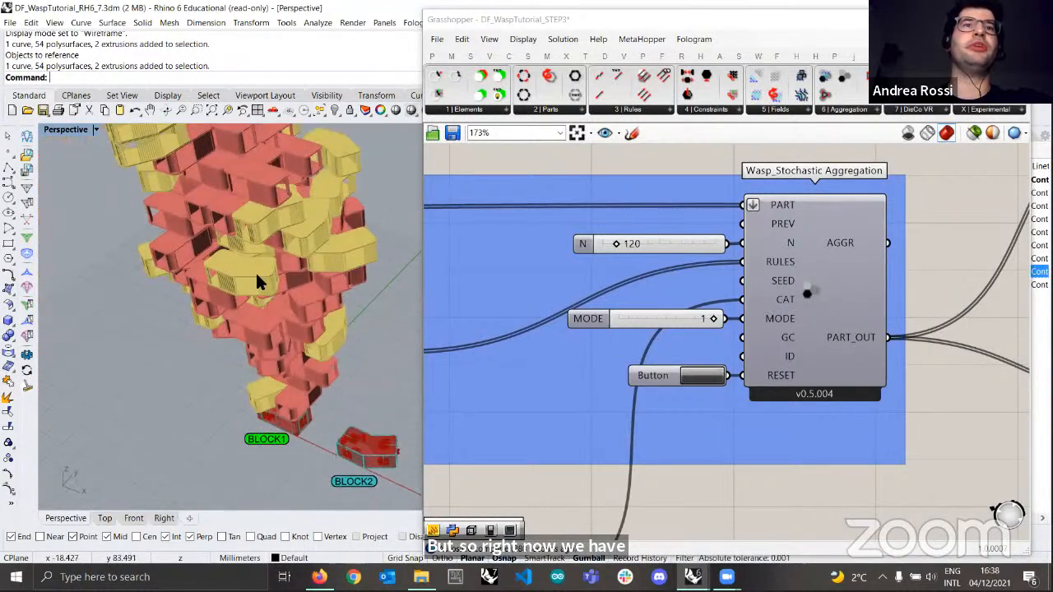
scroll(254, 308, up, 8)
scroll(254, 308, down, 4)
right_drag(259, 189, 271, 239)
scroll(288, 176, down, 2)
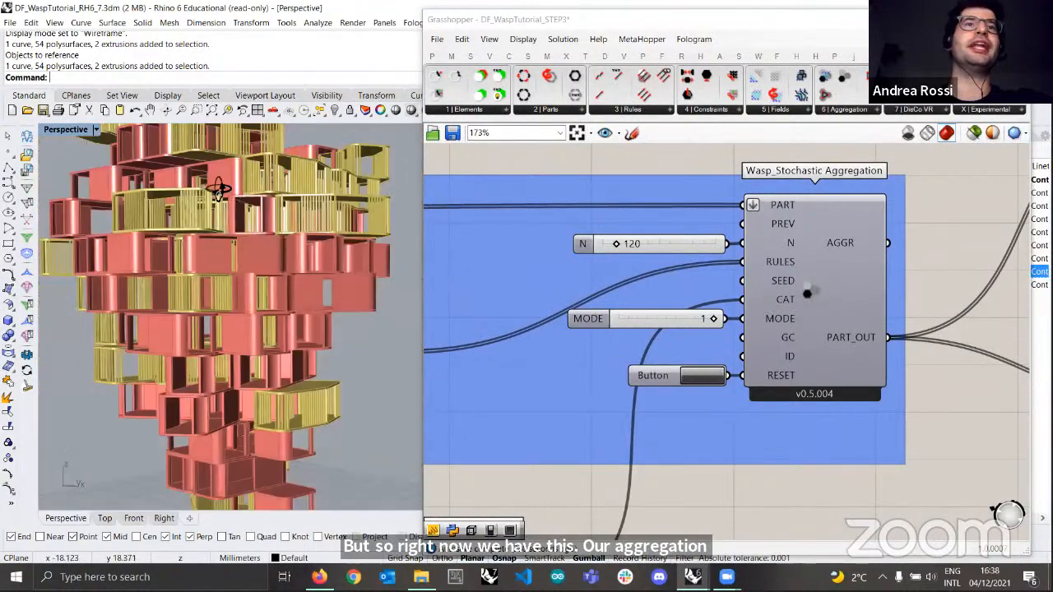
scroll(160, 235, up, 6)
right_drag(160, 236, 346, 297)
scroll(634, 328, down, 10)
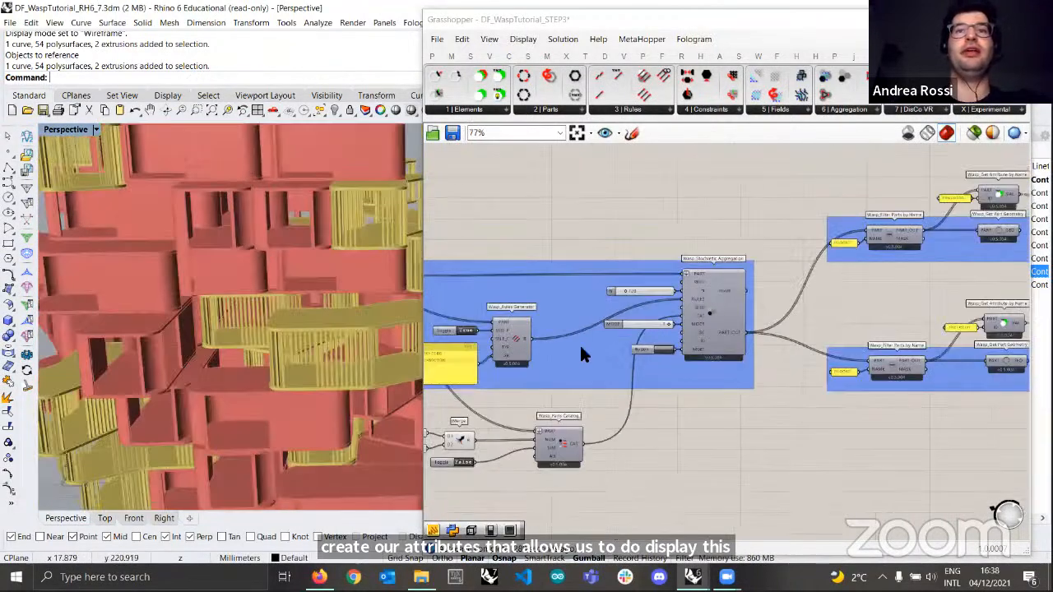
- Move BLOCK1's skeleton attribute components, including Geometry, panel, toggle and Wasp_Attribute, closer beneath the Wasp_Support components
right_drag(544, 329, 741, 317)
scroll(586, 419, up, 3)
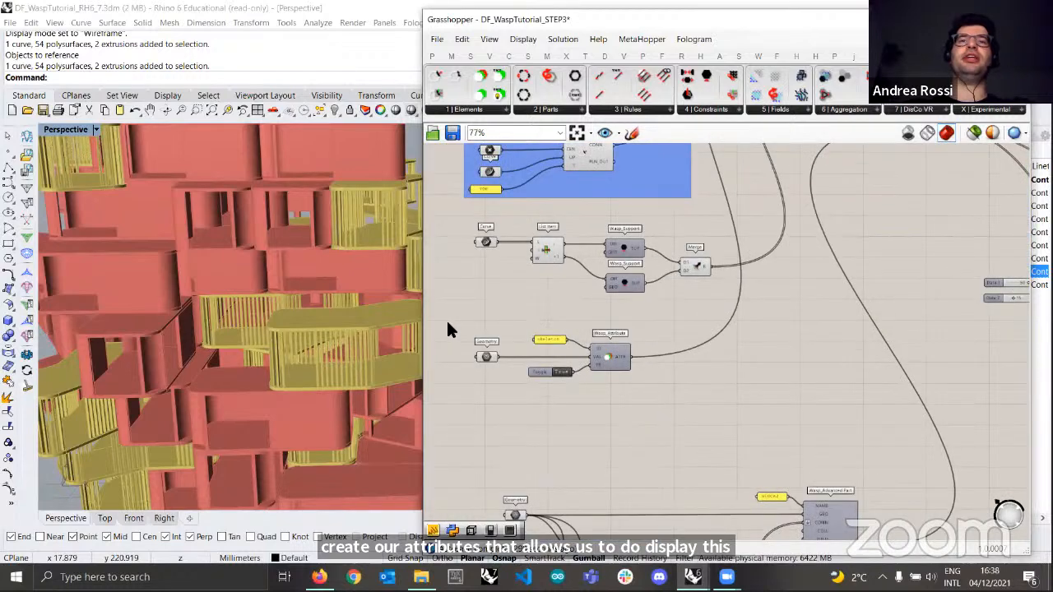
drag(448, 321, 658, 412)
drag(619, 357, 629, 340)
click(695, 363)
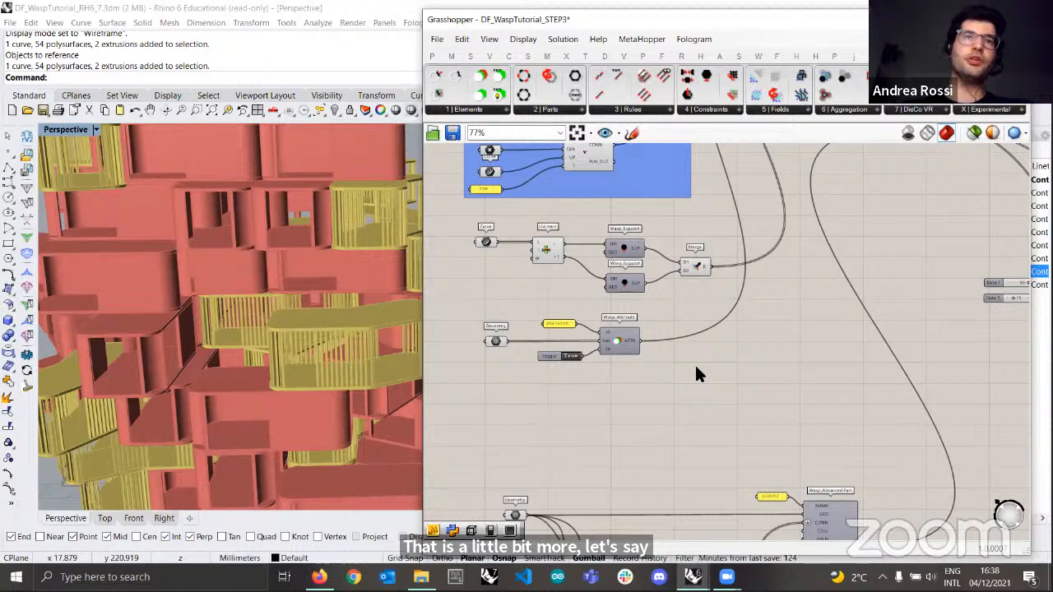
- Collapse the Grasshopper window and turn on BLOCK1's smart_attr layer in Rhino to inspect its geometry beside the block
scroll(196, 342, down, 5)
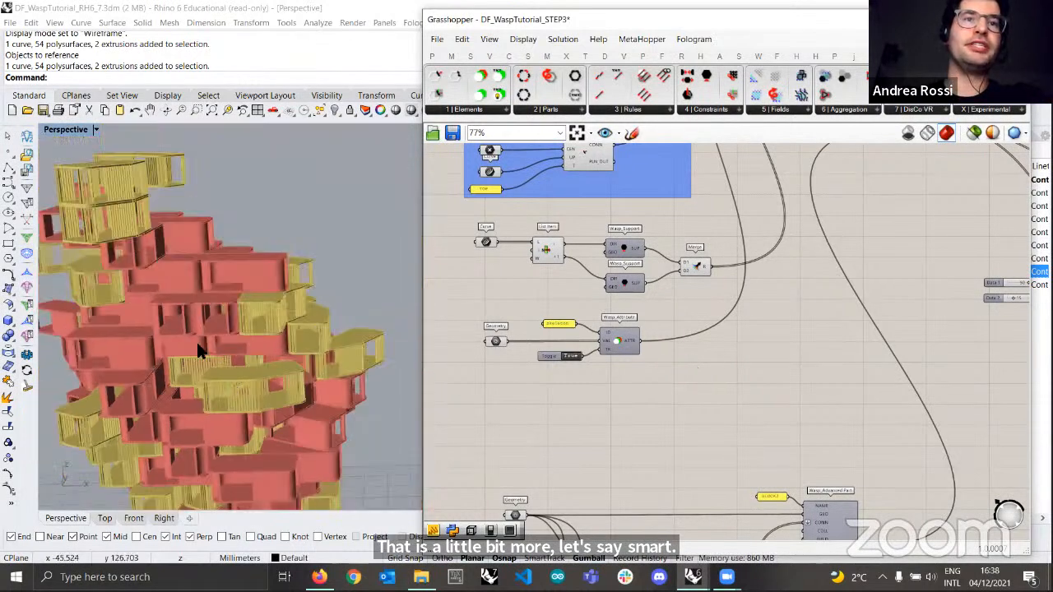
scroll(247, 395, up, 10)
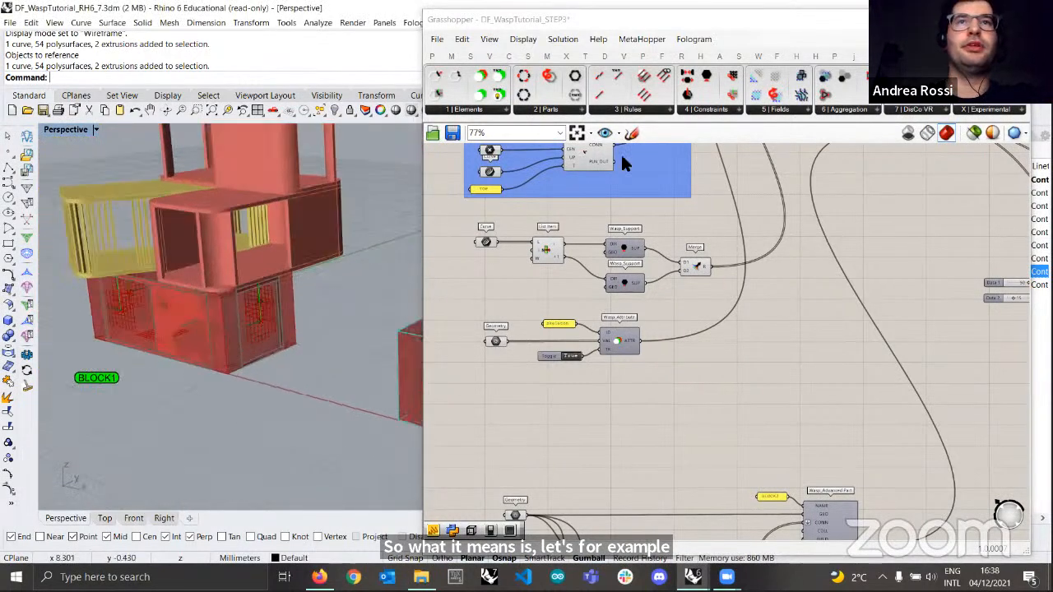
double_click(846, 23)
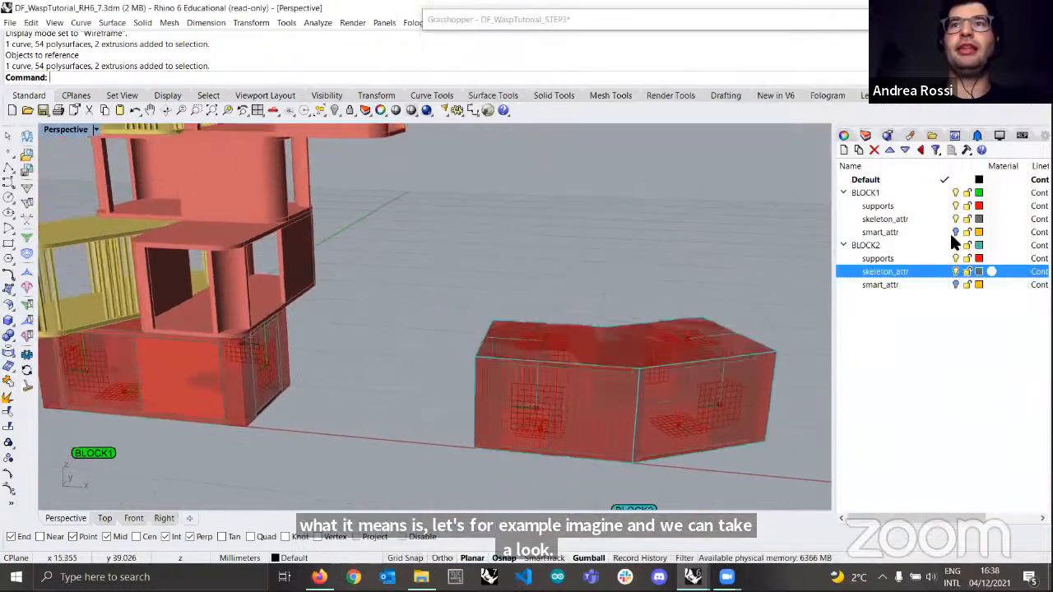
click(956, 233)
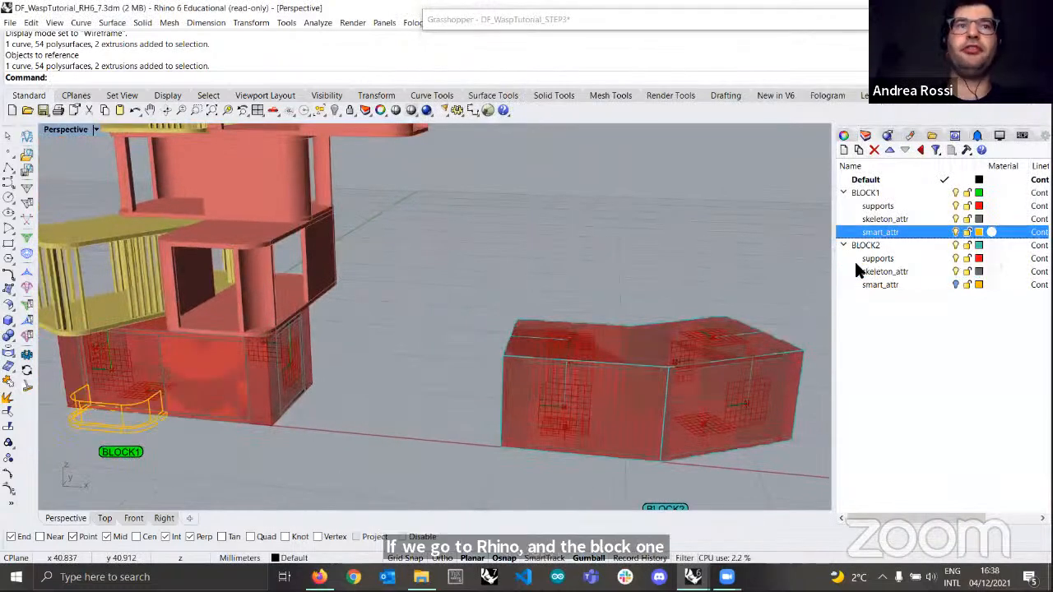
right_drag(370, 343, 564, 315)
scroll(565, 316, up, 3)
right_drag(522, 342, 432, 354)
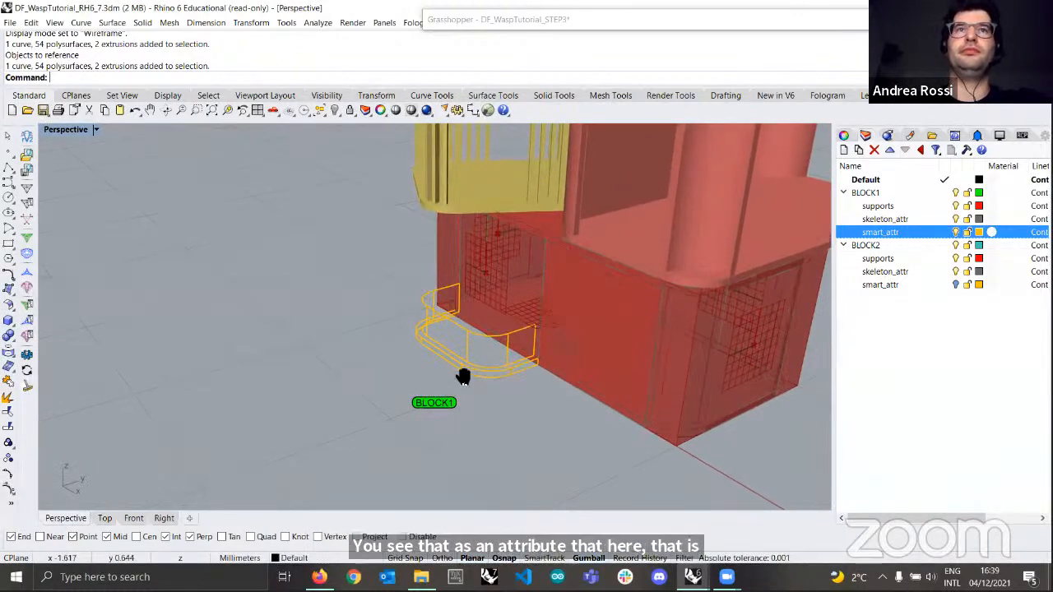
right_drag(463, 377, 438, 422)
scroll(432, 371, up, 4)
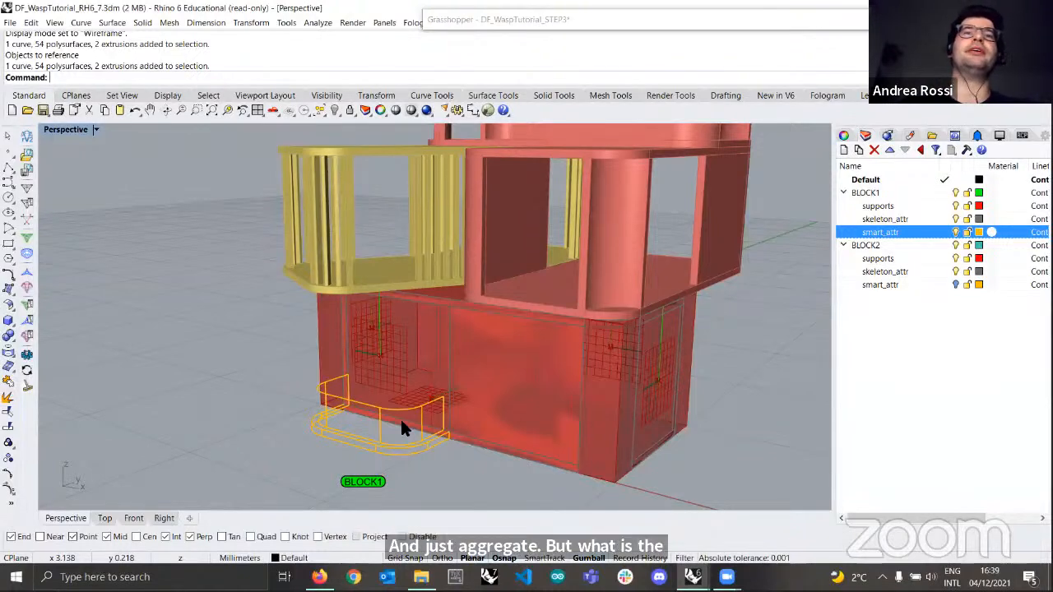
- Examine how neighbouring blocks connect across the aggregation, as a whole and close up, and compare this with BLOCK1's smart_attr geometry
double_click(823, 21)
scroll(181, 305, down, 4)
scroll(305, 362, up, 3)
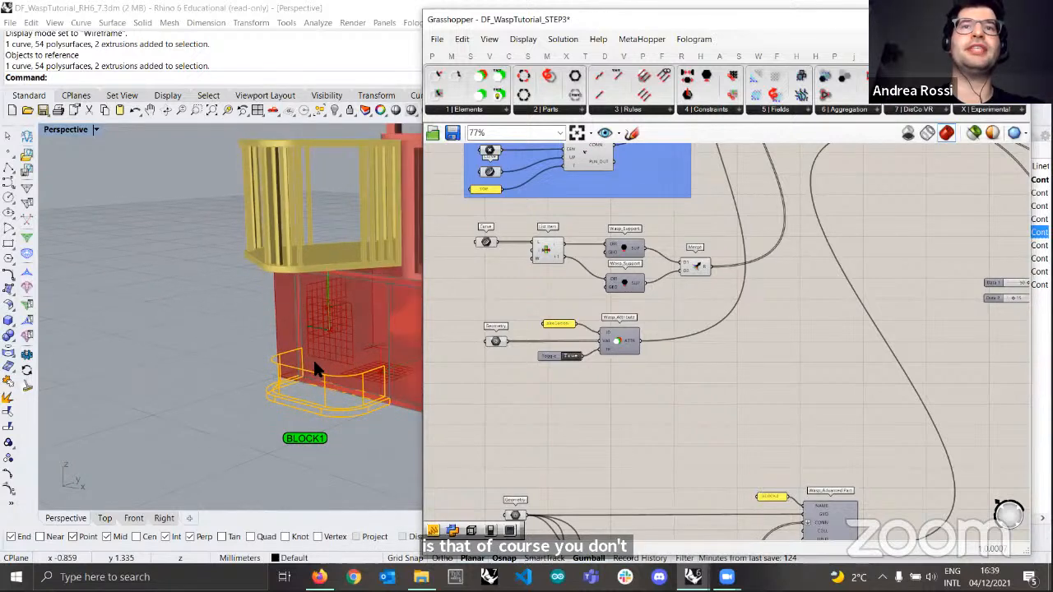
scroll(314, 361, up, 1)
scroll(723, 315, down, 4)
scroll(294, 284, down, 3)
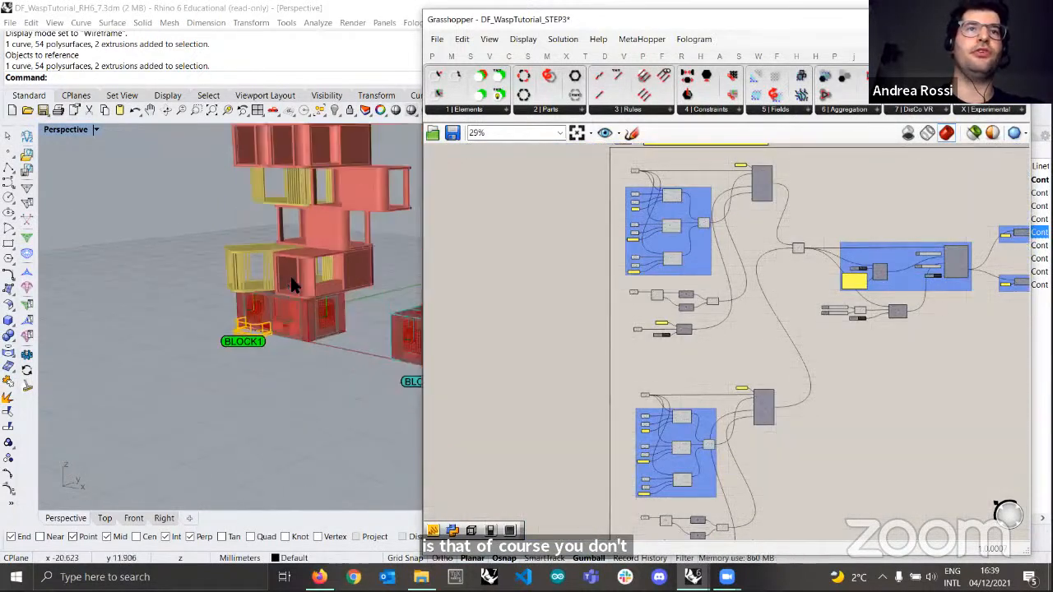
mouse_move(294, 284)
right_down()
mouse_move(313, 233)
mouse_move(321, 241)
mouse_move(251, 205)
mouse_move(249, 188)
mouse_move(285, 303)
right_up()
scroll(249, 189, up, 6)
scroll(309, 308, down, 4)
scroll(301, 295, down, 4)
scroll(280, 271, down, 5)
shift+right_drag(273, 238, 282, 335)
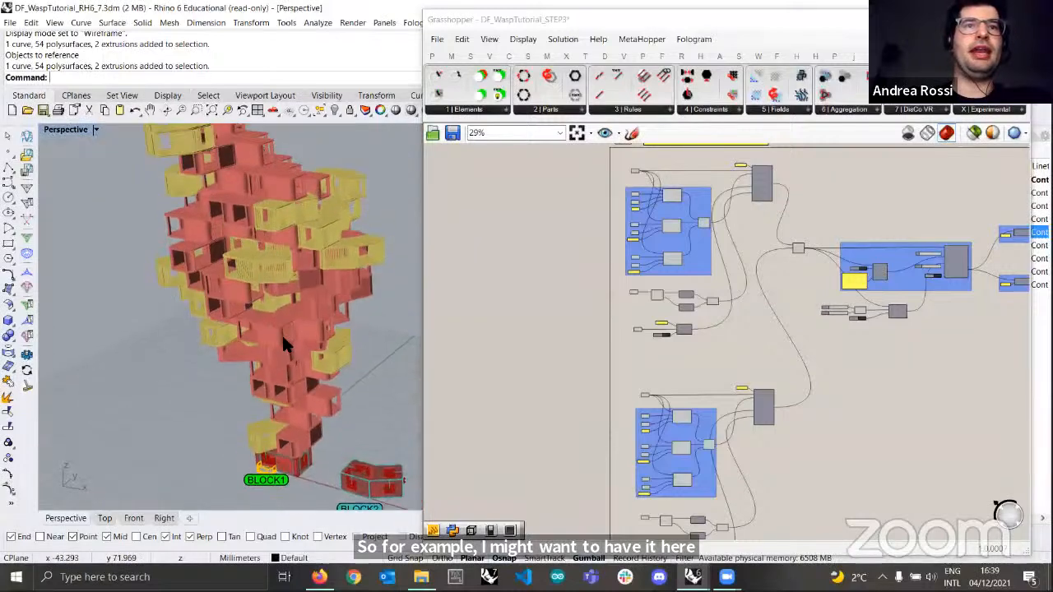
scroll(282, 338, up, 10)
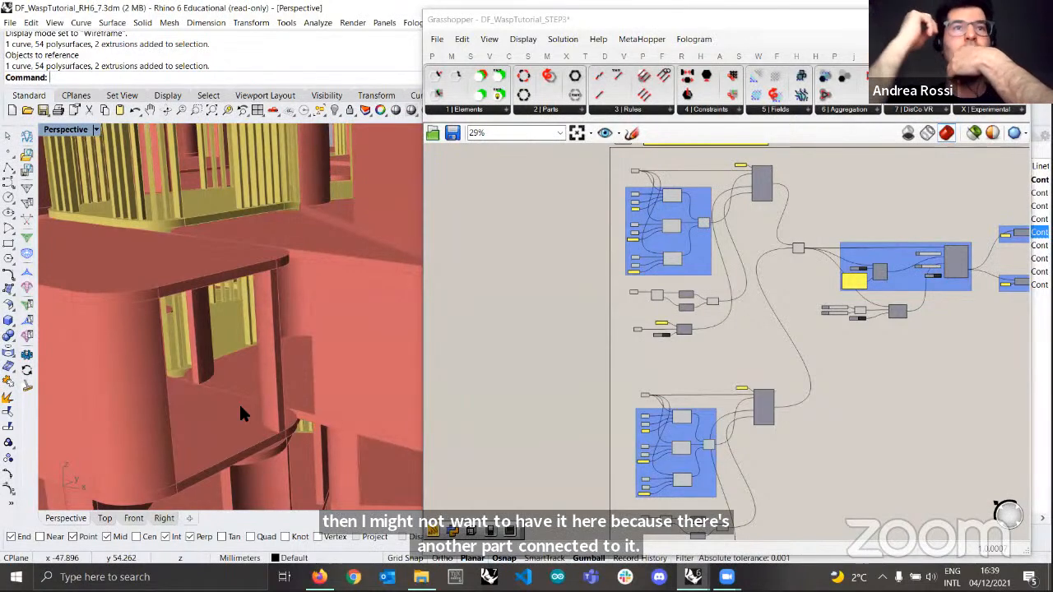
scroll(238, 403, down, 6)
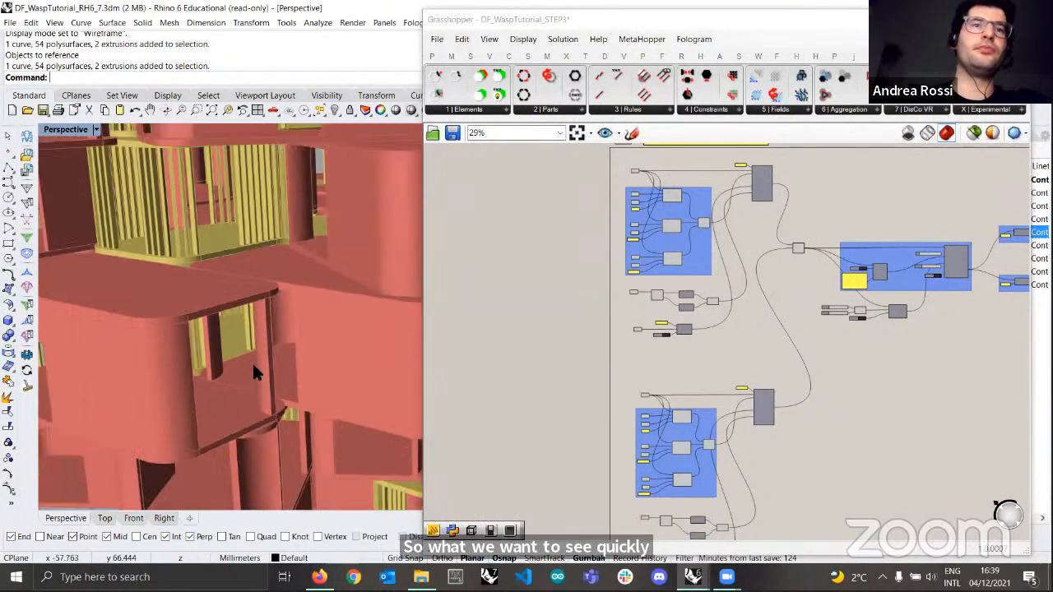
scroll(271, 419, down, 4)
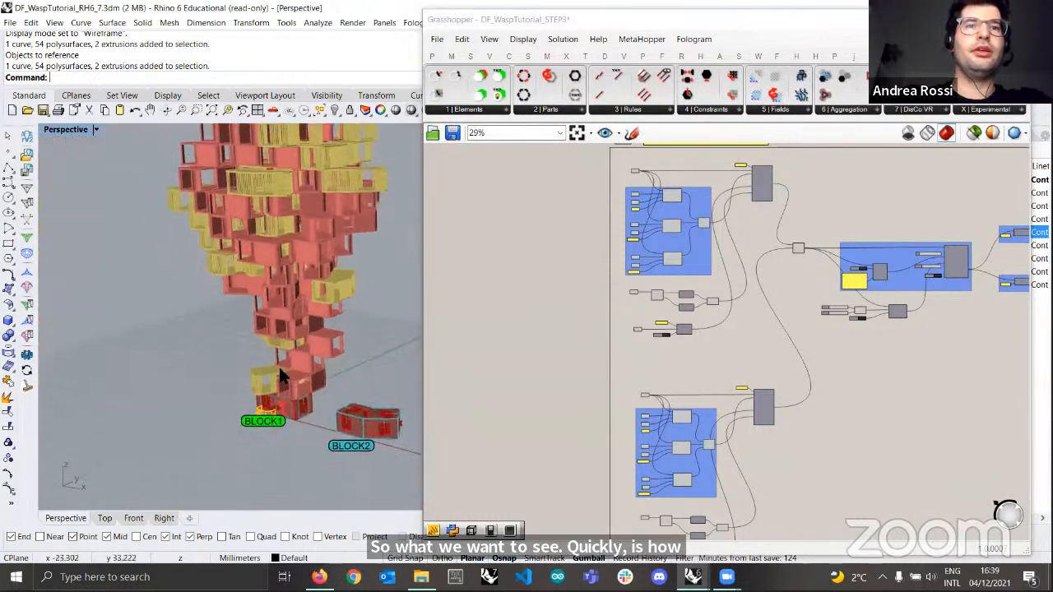
scroll(288, 395, up, 8)
scroll(264, 406, down, 2)
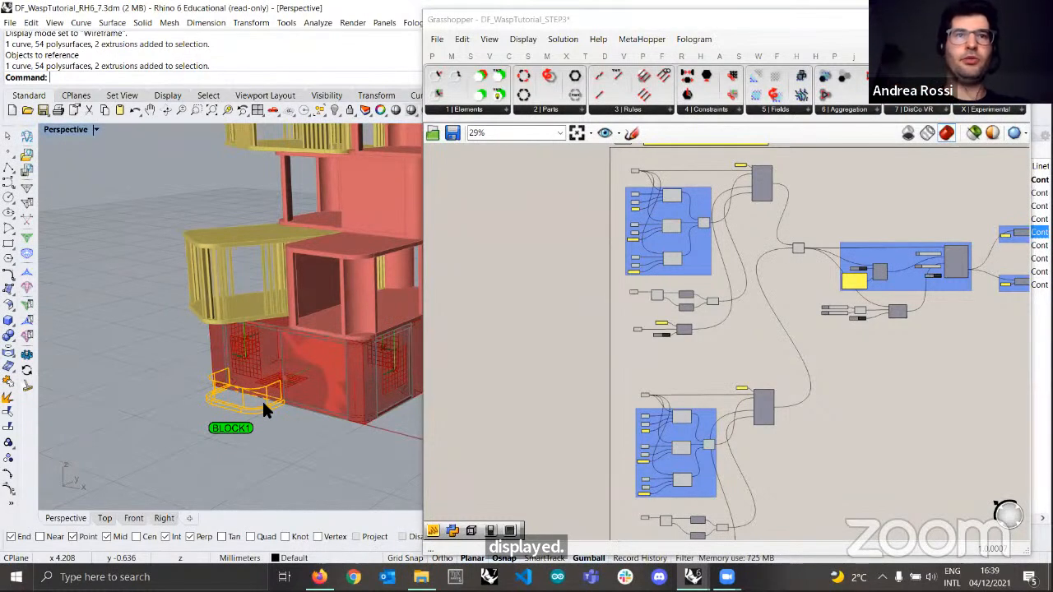
- Collapse the Grasshopper window and select all objects on BLOCK1's smart_attr layer in Rhino
scroll(633, 353, up, 3)
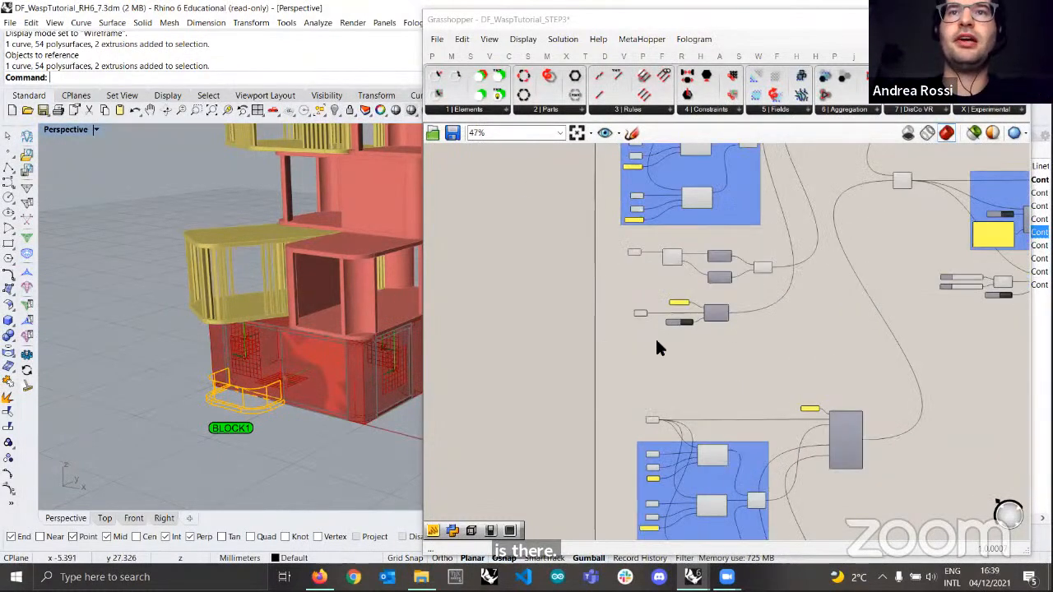
scroll(656, 347, down, 3)
double_click(787, 23)
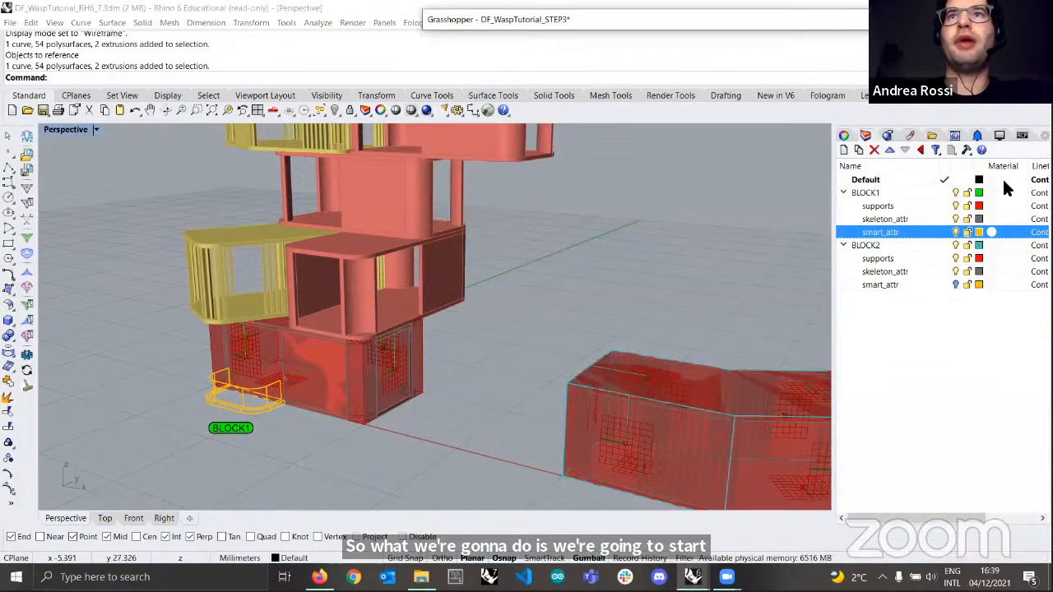
click(911, 231)
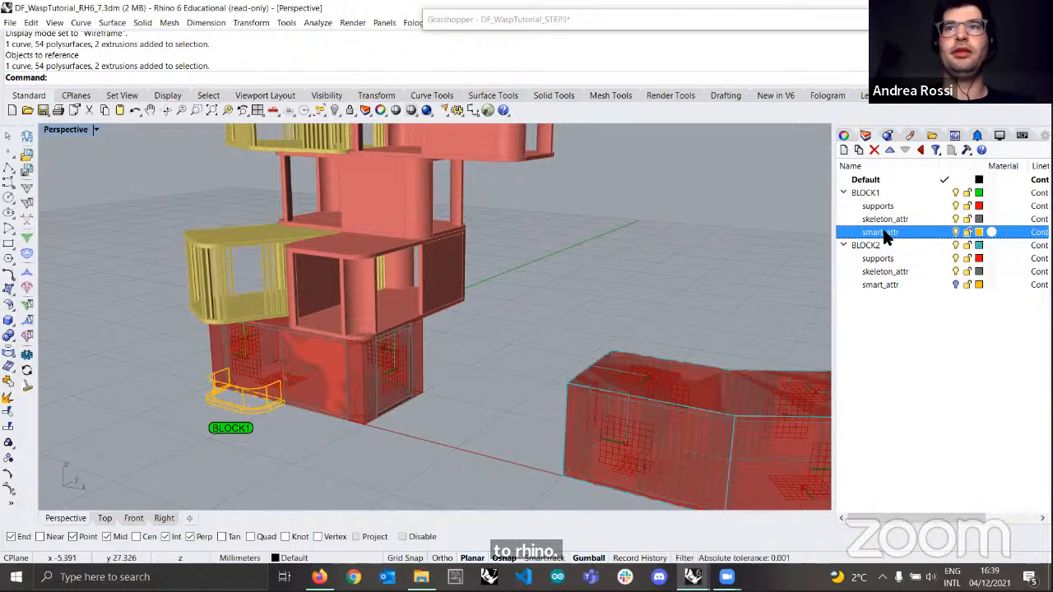
right_click(886, 235)
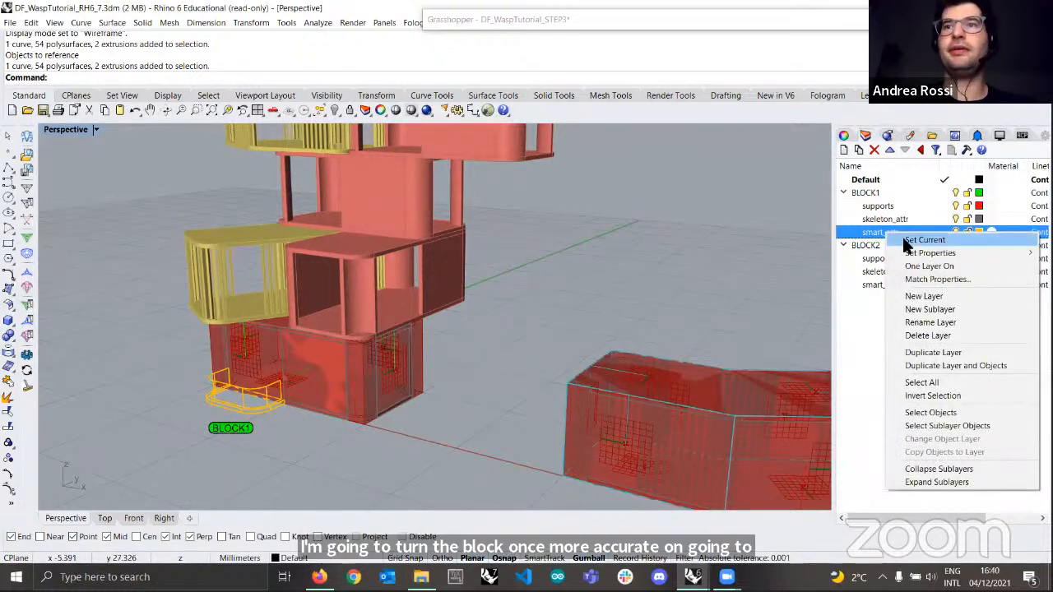
click(936, 409)
right_drag(508, 353, 509, 381)
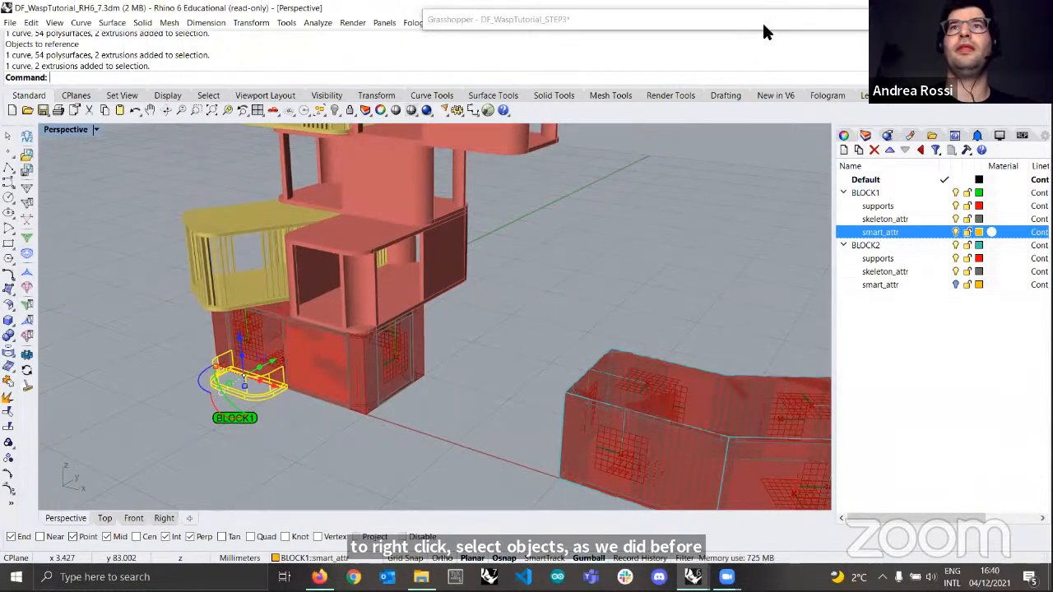
- Add a Geometry parameter beneath BLOCK1's skeleton Geometry in Grasshopper and reference the selected smart_attr objects in it as multiple geometries
click(764, 28)
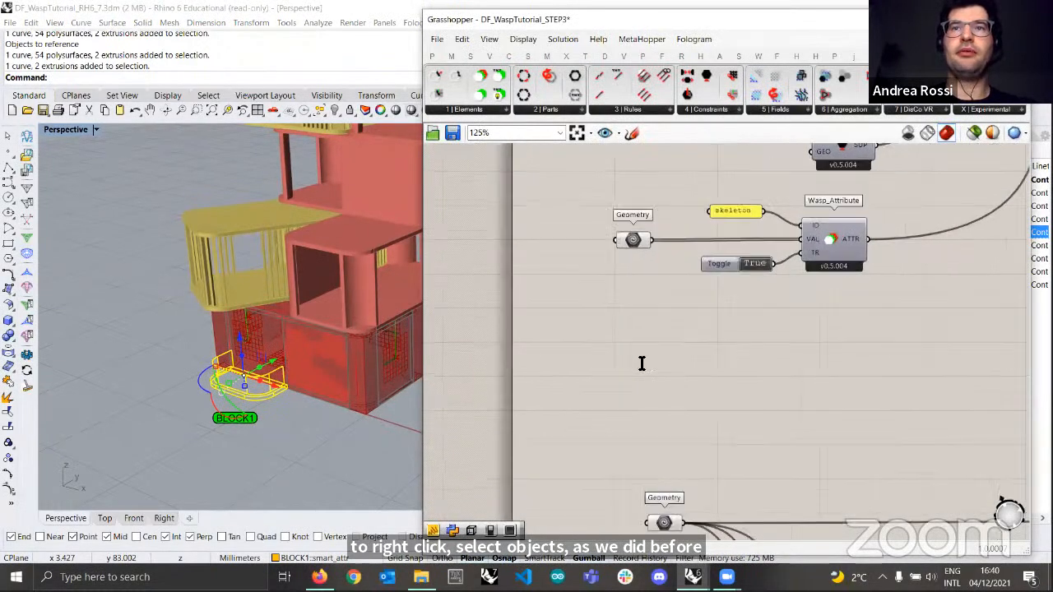
double_click(639, 362)
text(geome)
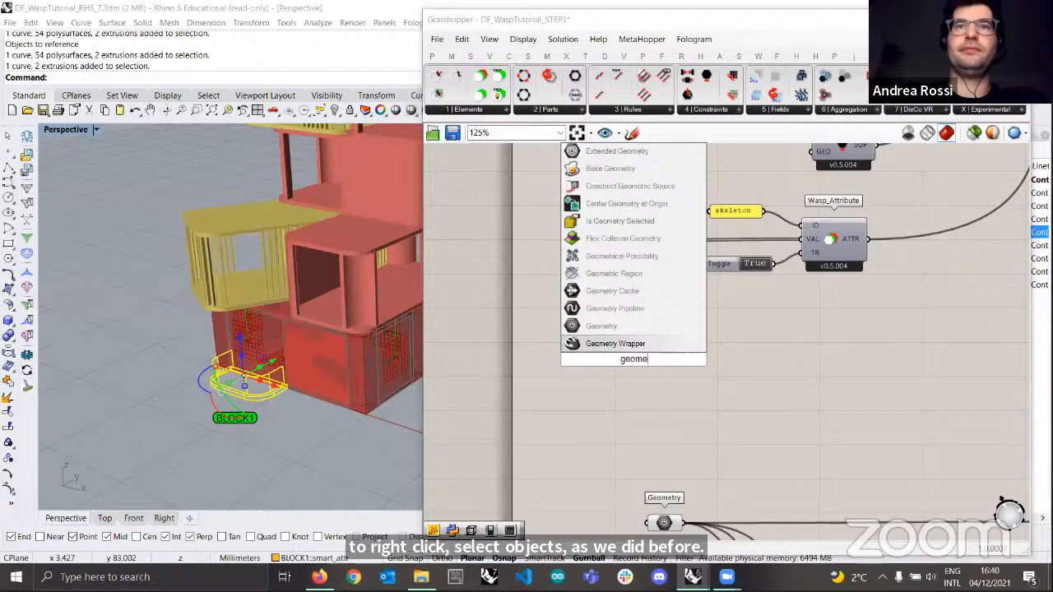
click(639, 327)
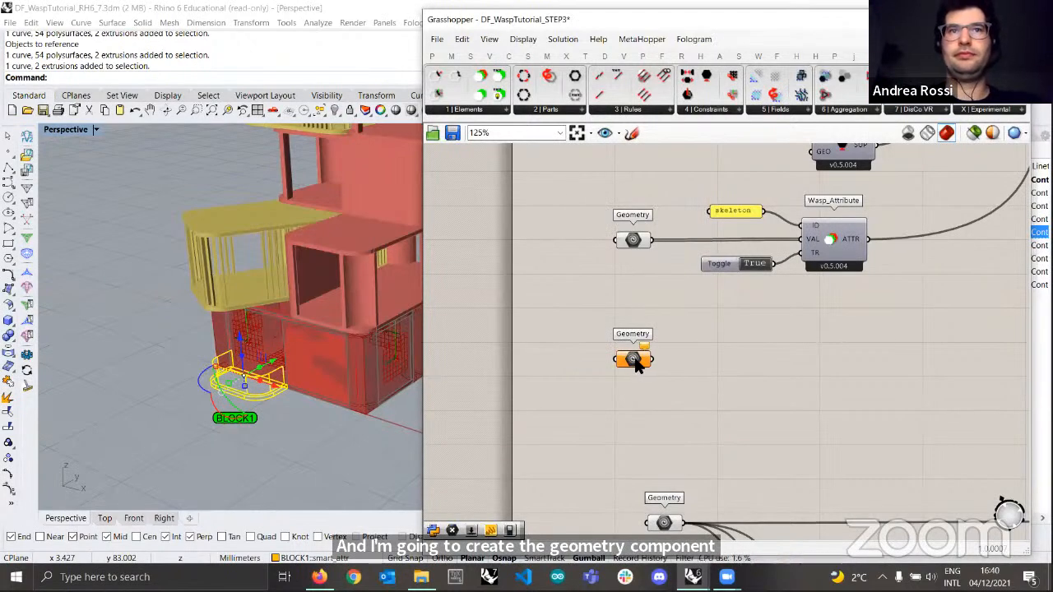
right_click(635, 364)
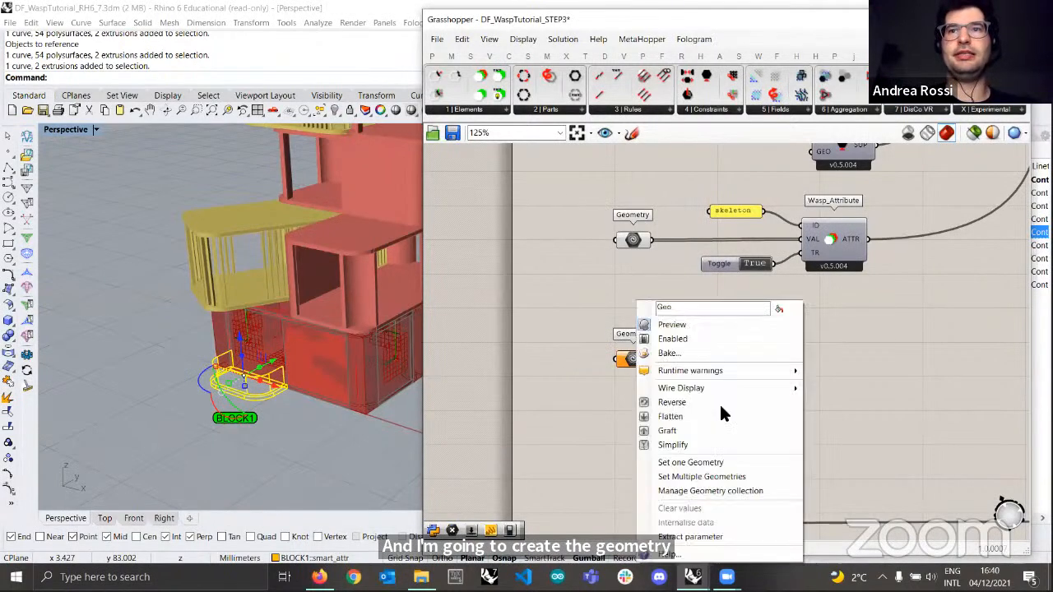
click(721, 475)
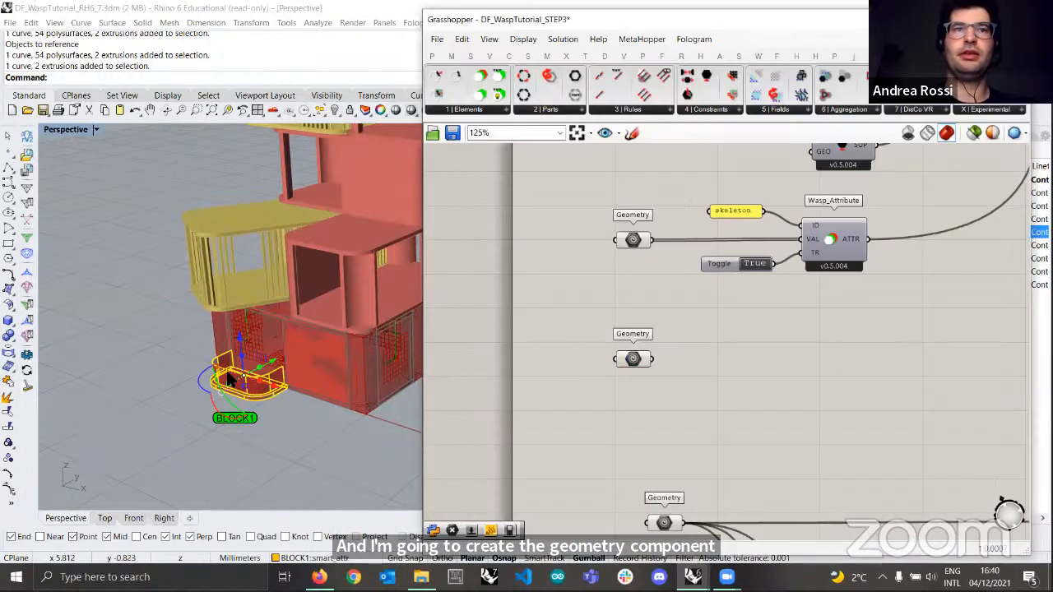
right_drag(293, 398, 329, 405)
scroll(285, 413, up, 6)
click(301, 436)
scroll(281, 409, down, 3)
scroll(328, 412, down, 3)
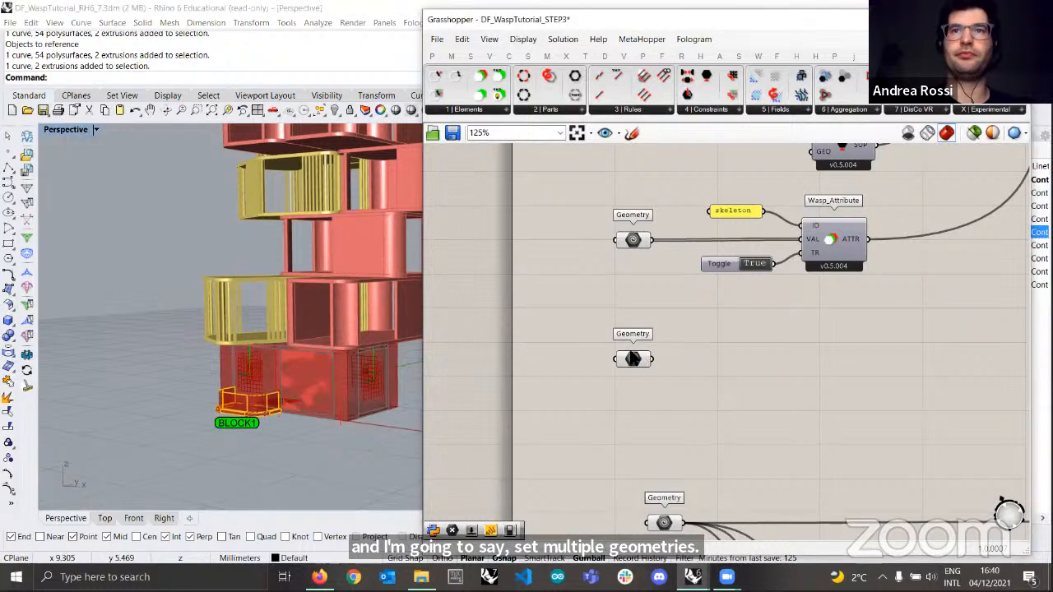
click(640, 360)
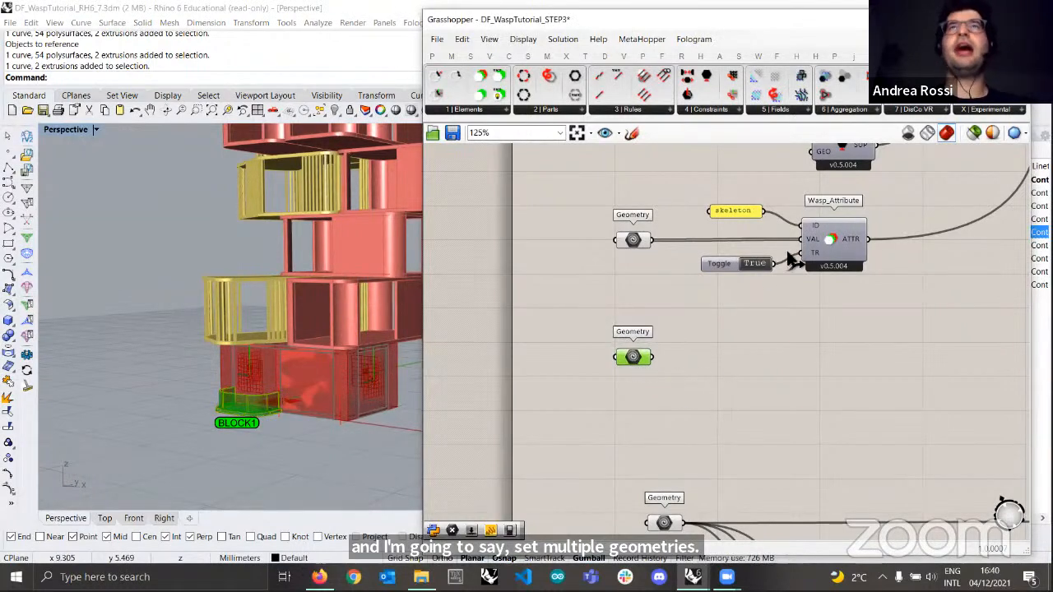
- Add a Wasp_Smart Attribute component beneath BLOCK1's Wasp_Attribute and read the description of its CM input
click(487, 112)
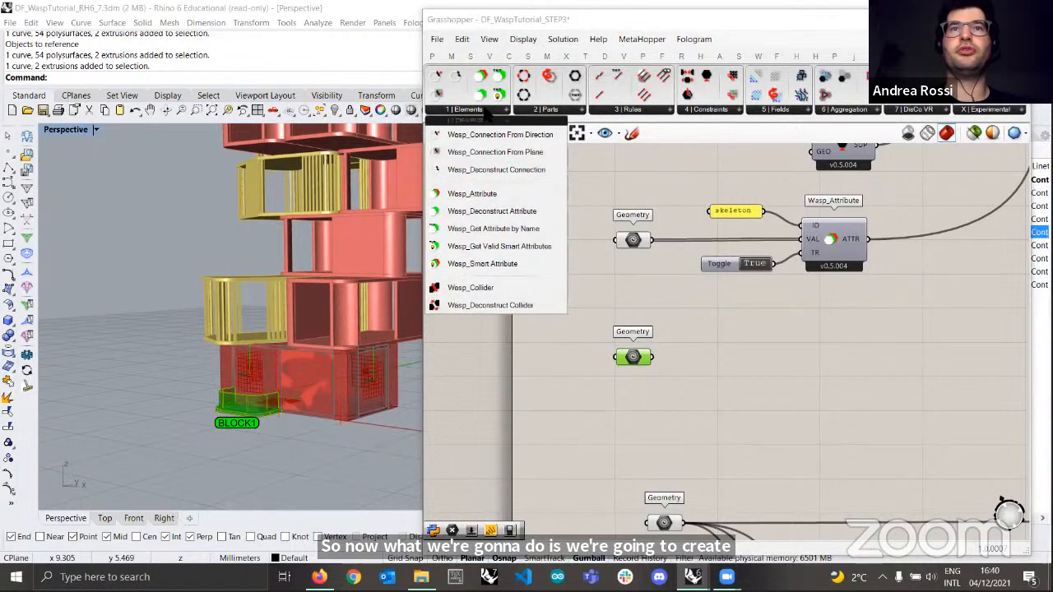
click(486, 263)
click(827, 371)
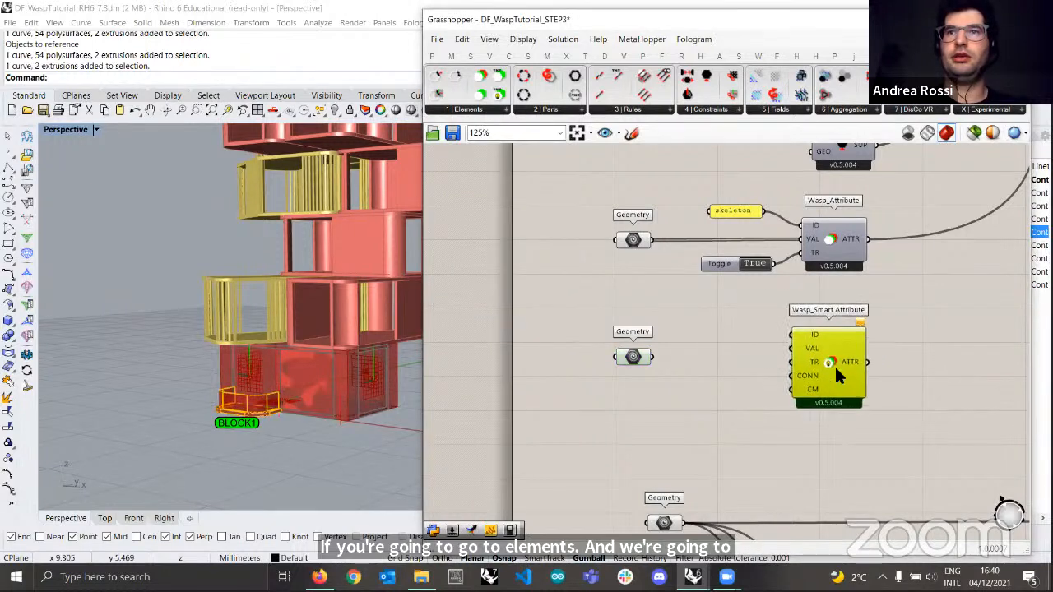
drag(836, 368, 851, 372)
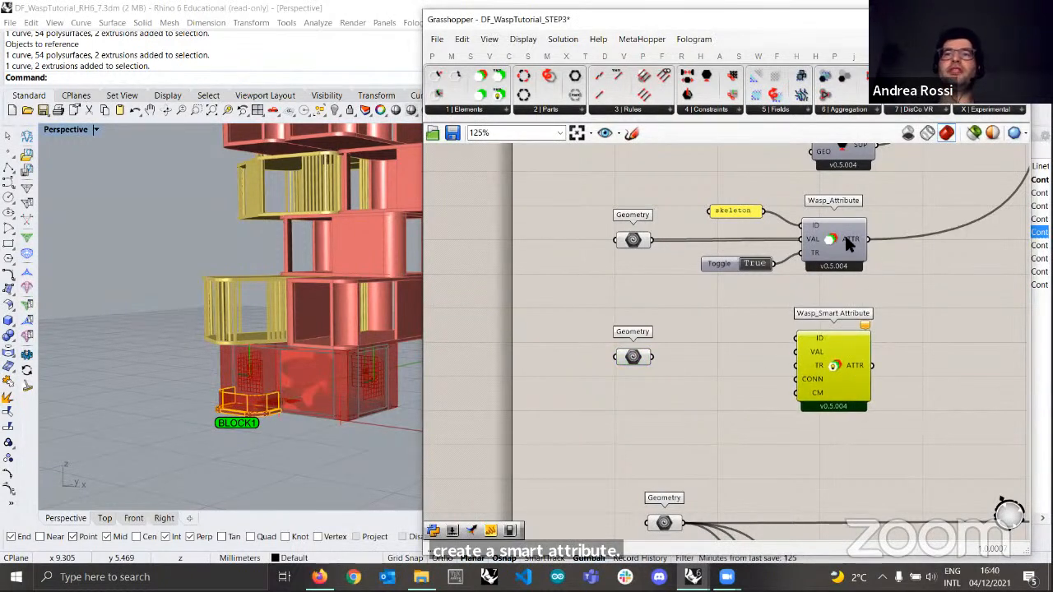
scroll(834, 400, up, 2)
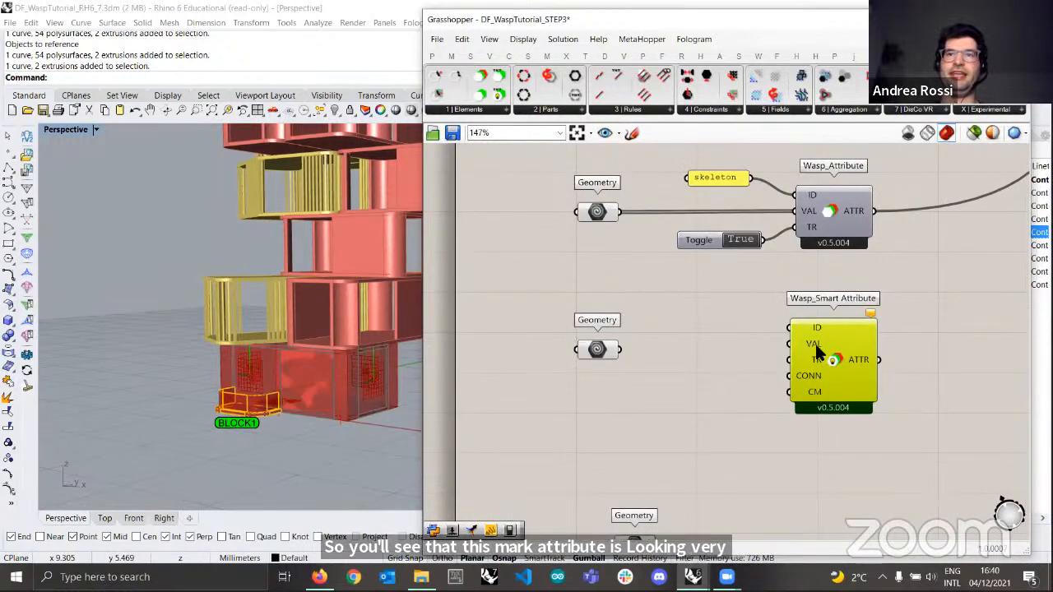
scroll(815, 346, down, 2)
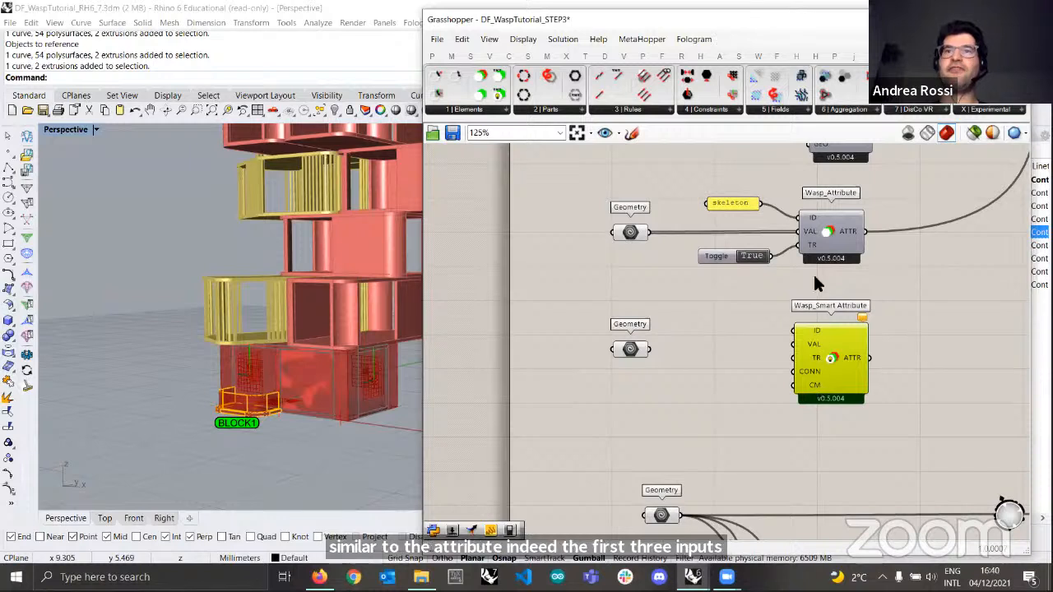
mouse_move(817, 387)
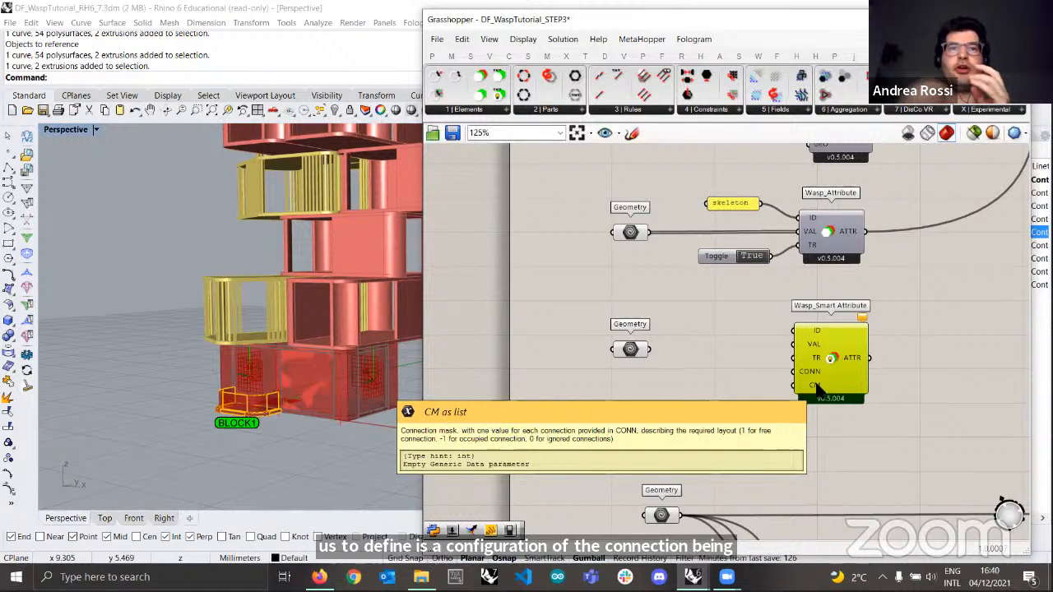
click(888, 377)
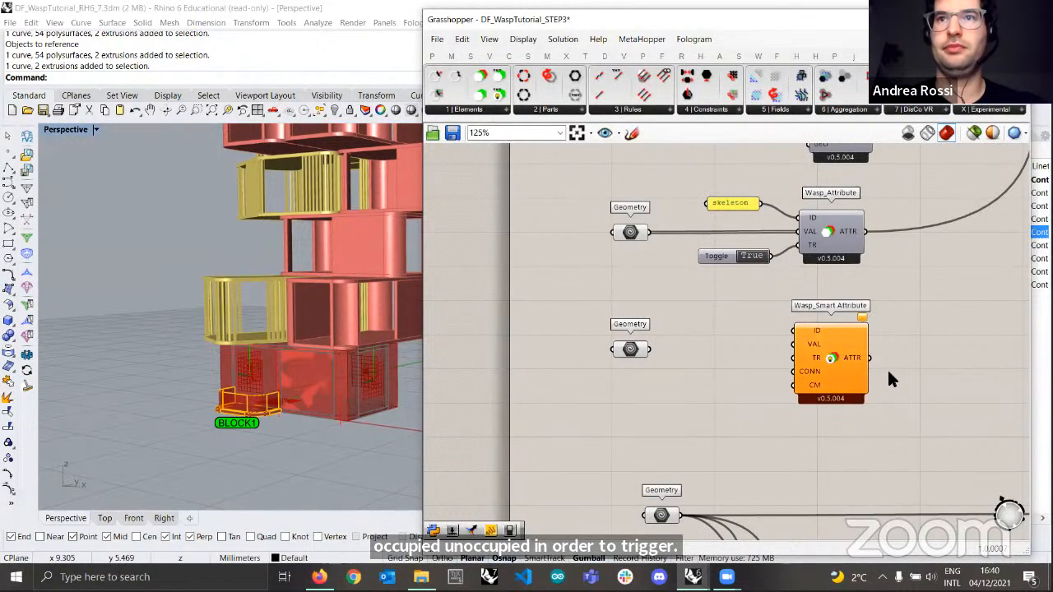
- Create a panel containing "balcony" and connect it to the ID input of Wasp_Smart Attribute
scroll(783, 350, up, 3)
click(821, 339)
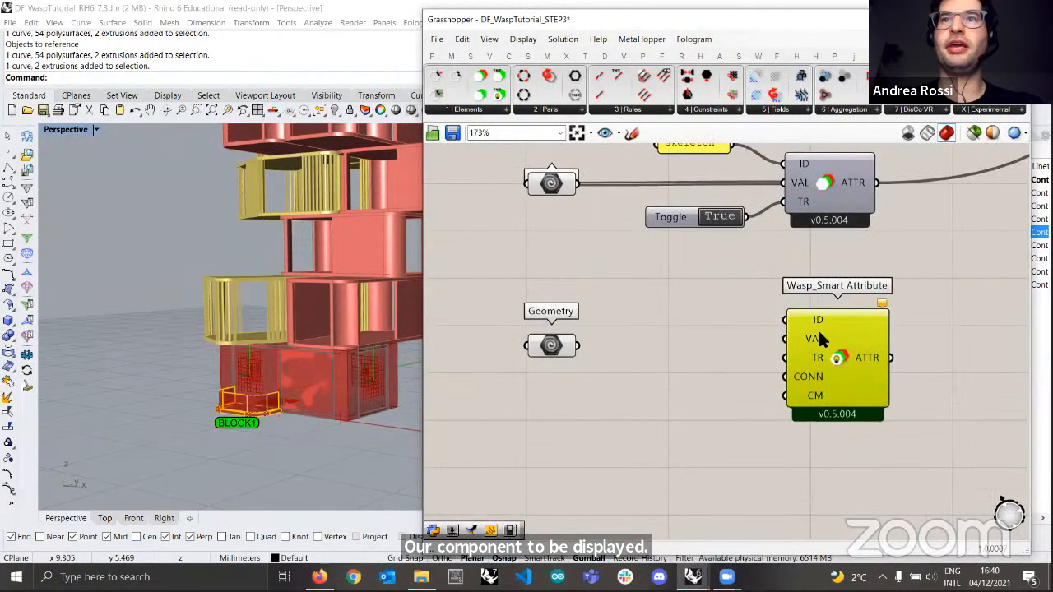
double_click(696, 321)
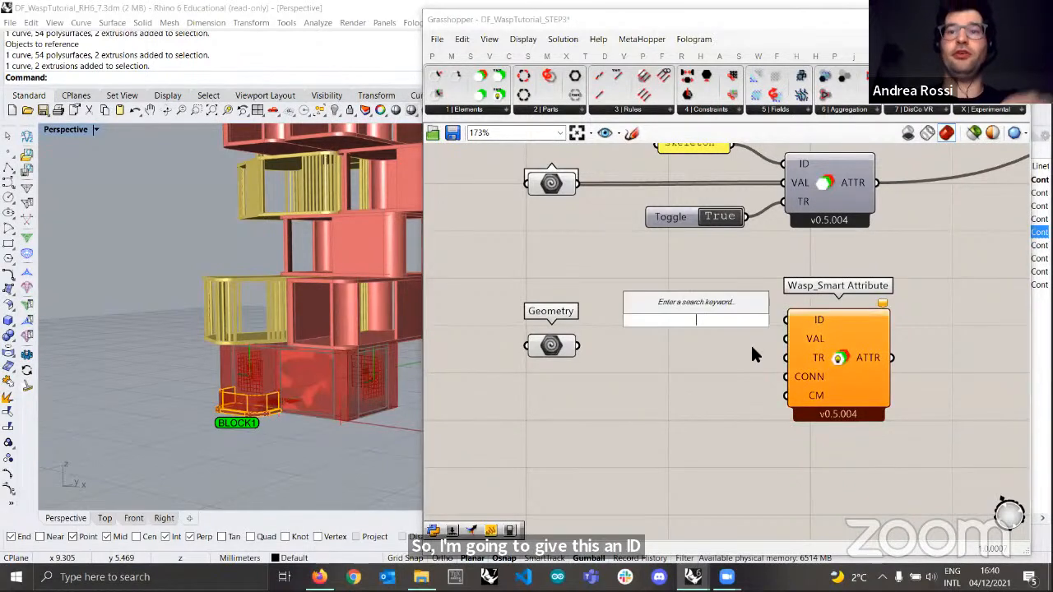
text("balcon)
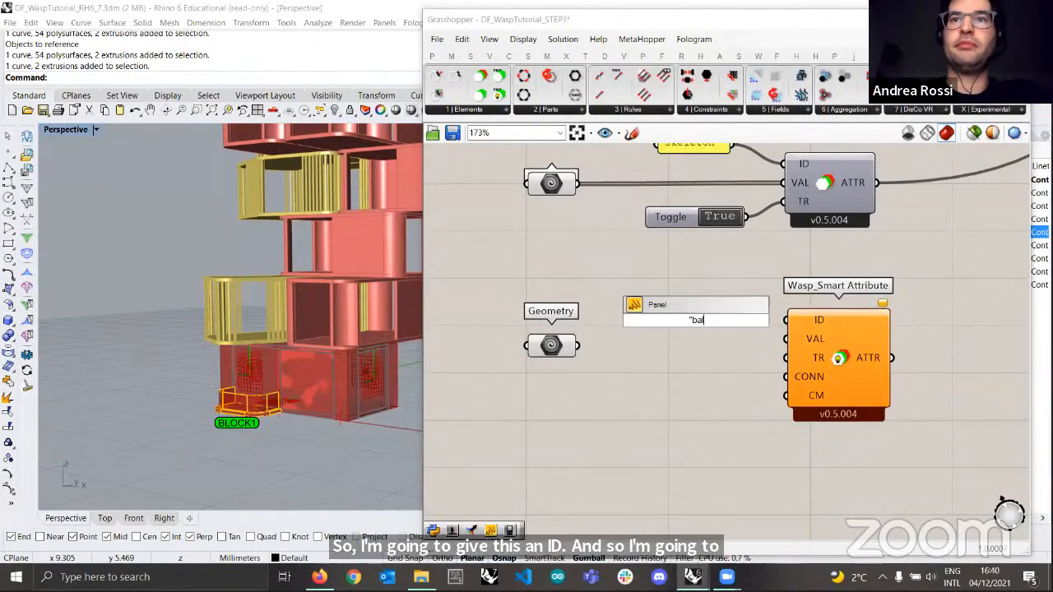
text(y)
key(Return)
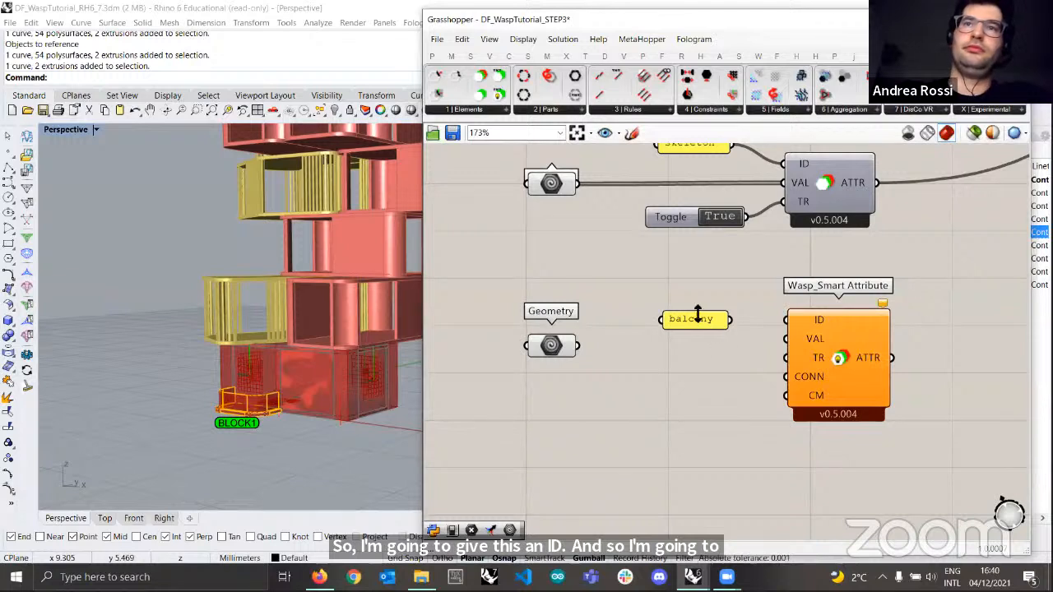
drag(698, 321, 697, 311)
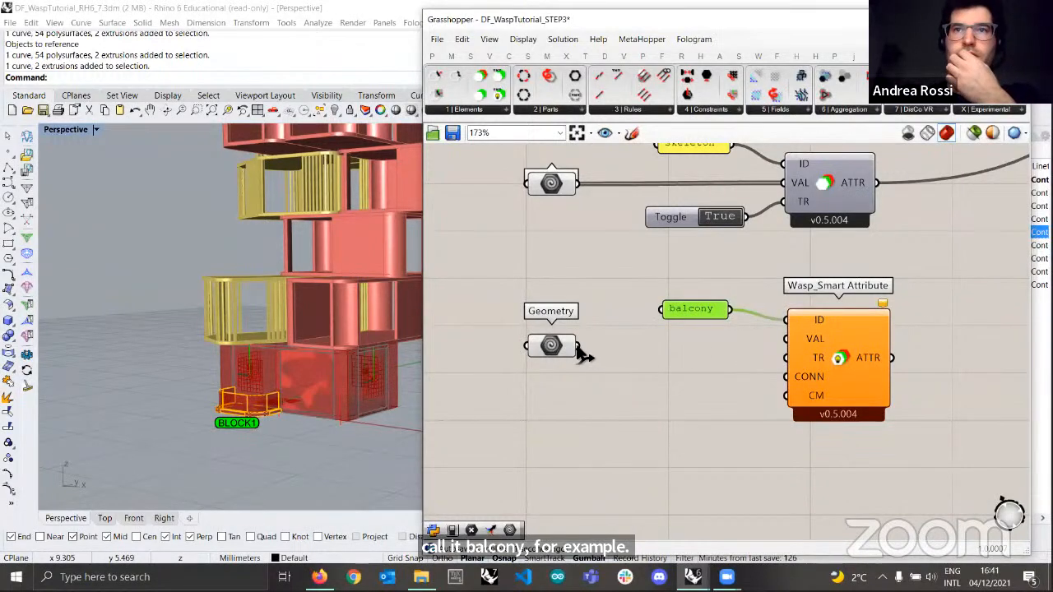
- Connect the smart_attr Geometry parameter to the VAL input of Wasp_Smart Attribute and align it with that input
drag(579, 345, 788, 339)
click(550, 345)
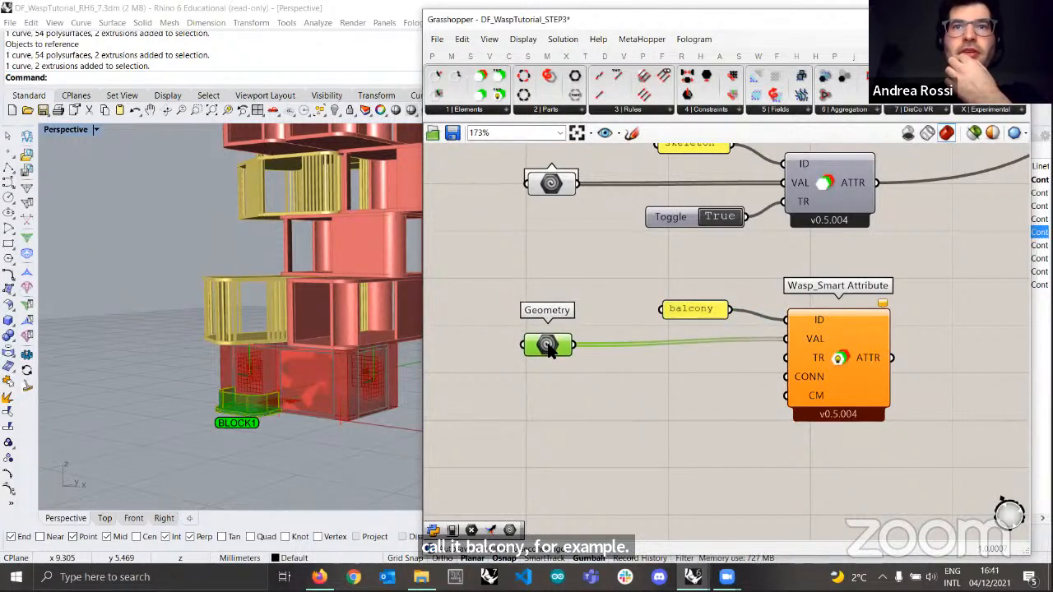
drag(550, 347, 553, 341)
click(625, 372)
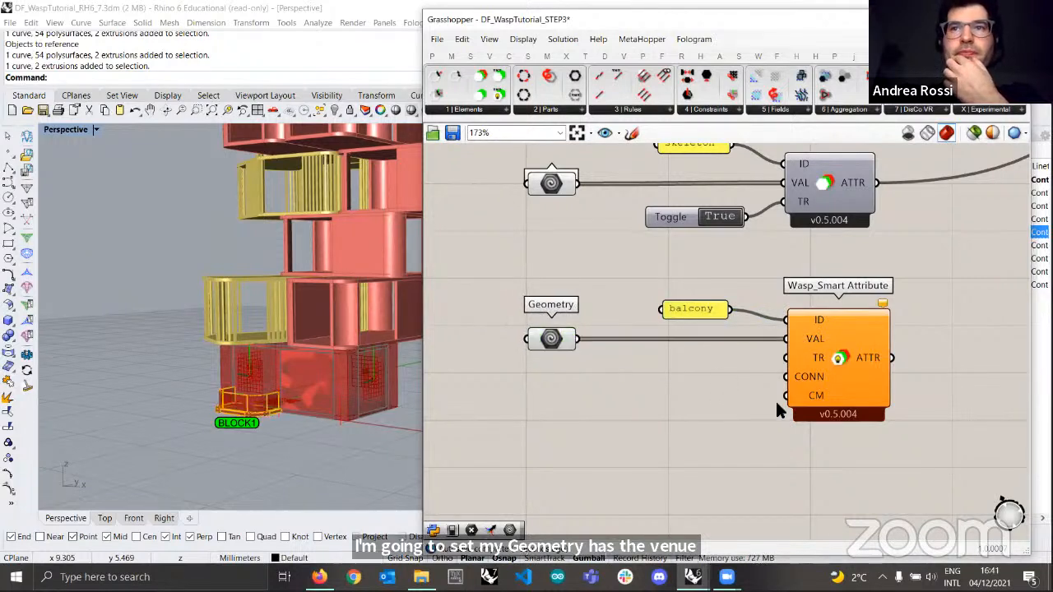
- Add a toggle set to True and connect it to the TR input of Wasp_Smart Attribute
double_click(672, 376)
text(toggle)
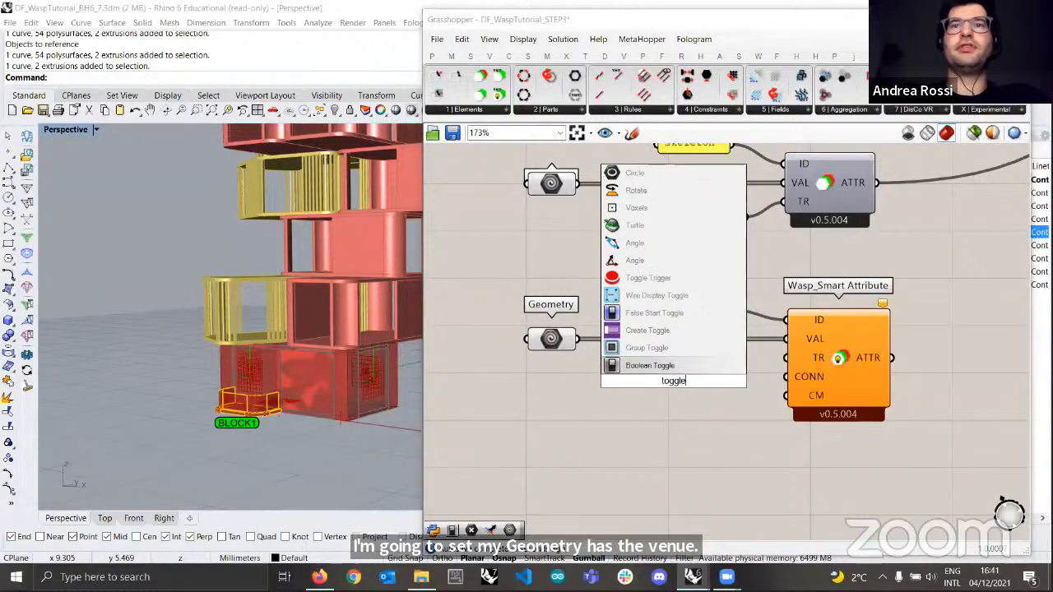
click(650, 312)
click(694, 379)
drag(654, 381, 682, 376)
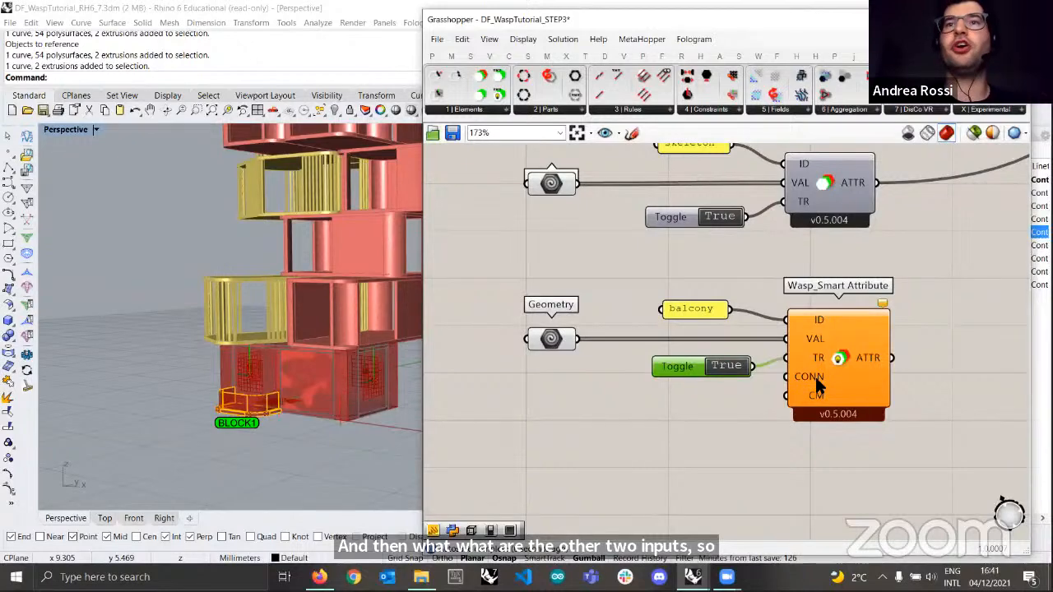
- Examine BLOCK1's side connections around the balcony in the Rhino viewport from several angles
scroll(233, 305, up, 3)
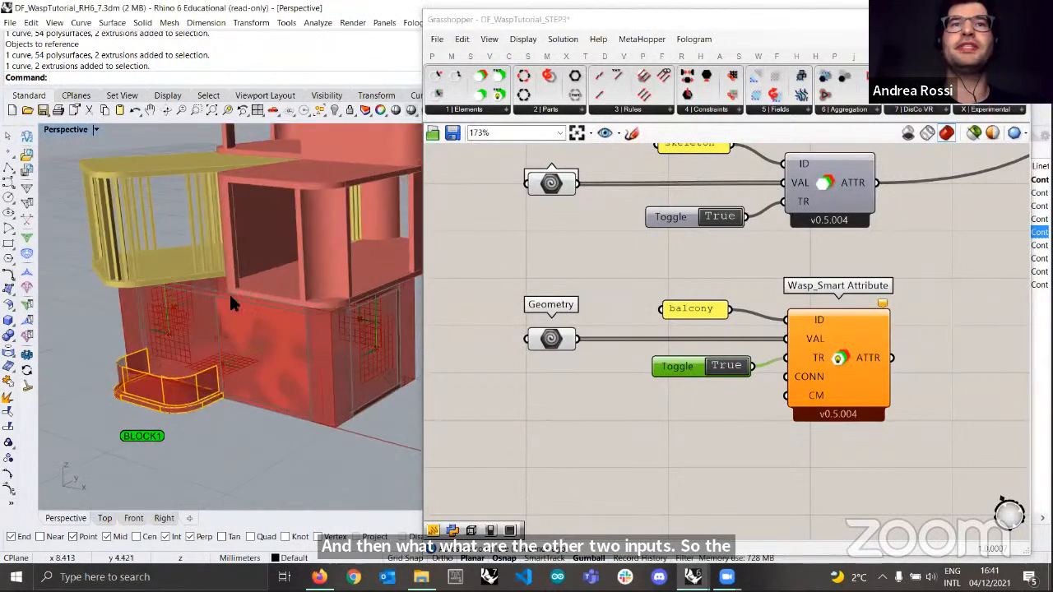
scroll(336, 362, up, 2)
right_drag(246, 319, 355, 338)
scroll(288, 349, up, 5)
mouse_move(284, 347)
right_down()
mouse_move(205, 343)
mouse_move(285, 353)
right_up()
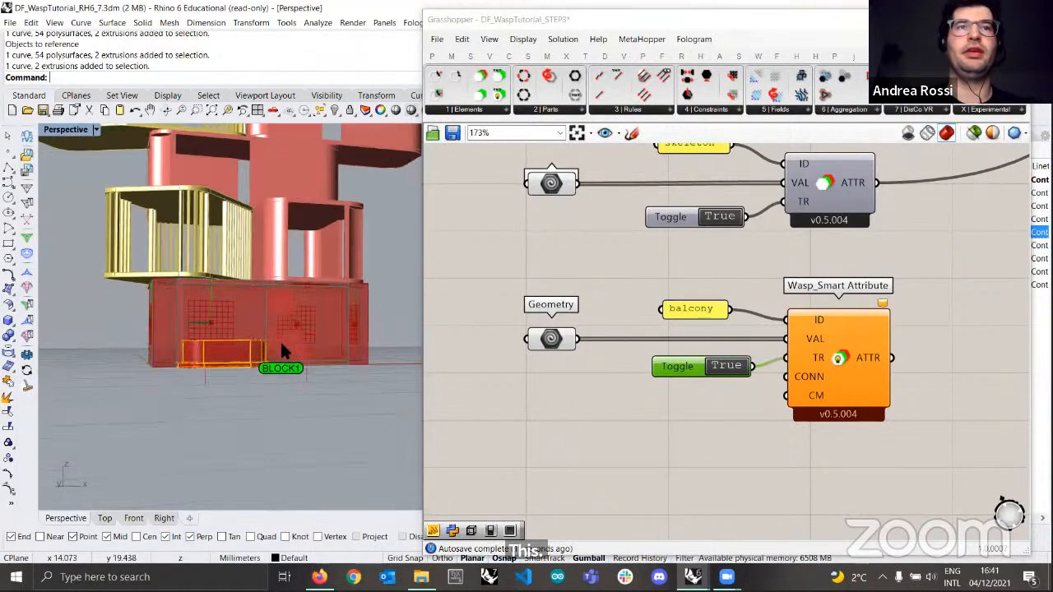
scroll(284, 353, up, 4)
right_drag(255, 321, 311, 404)
scroll(263, 377, down, 5)
scroll(255, 343, up, 5)
scroll(222, 328, down, 6)
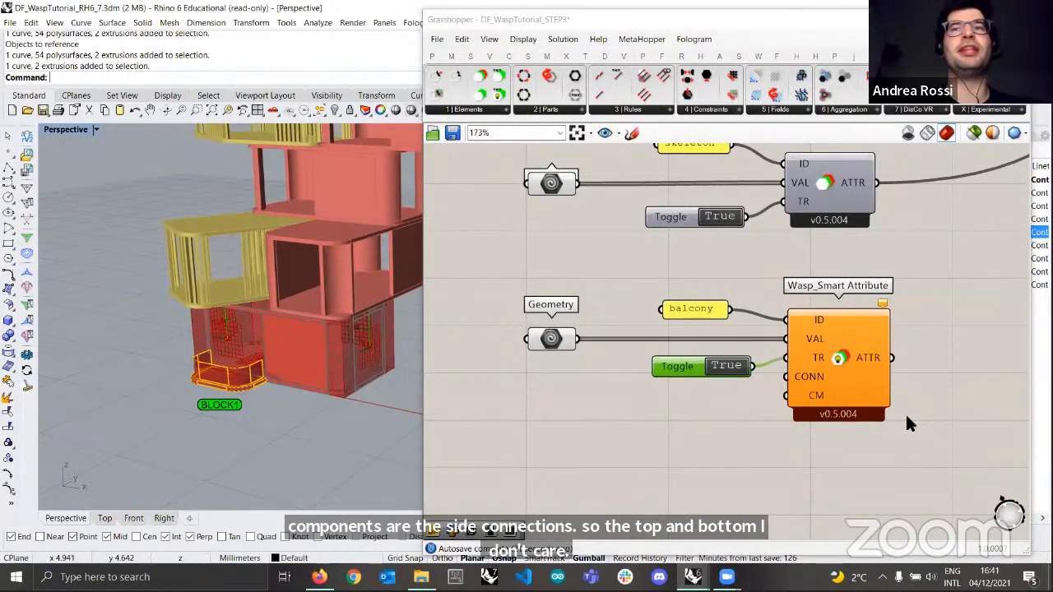
- Connect the CONN output of BLOCK1's SIDE Wasp_Connection From Direction to the CONN input of Wasp_Smart Attribute
scroll(743, 353, down, 5)
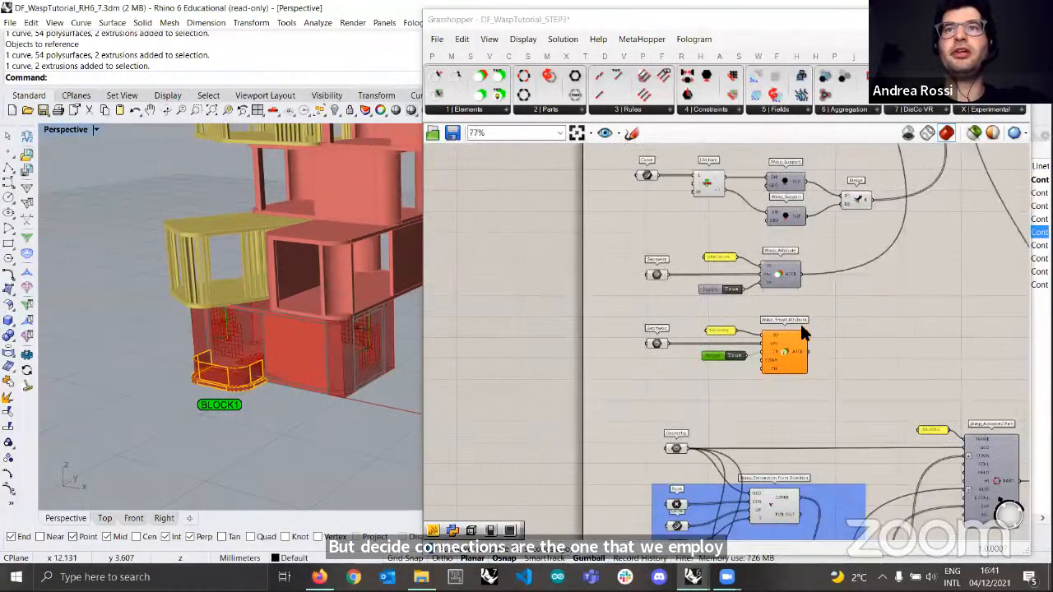
scroll(786, 319, down, 3)
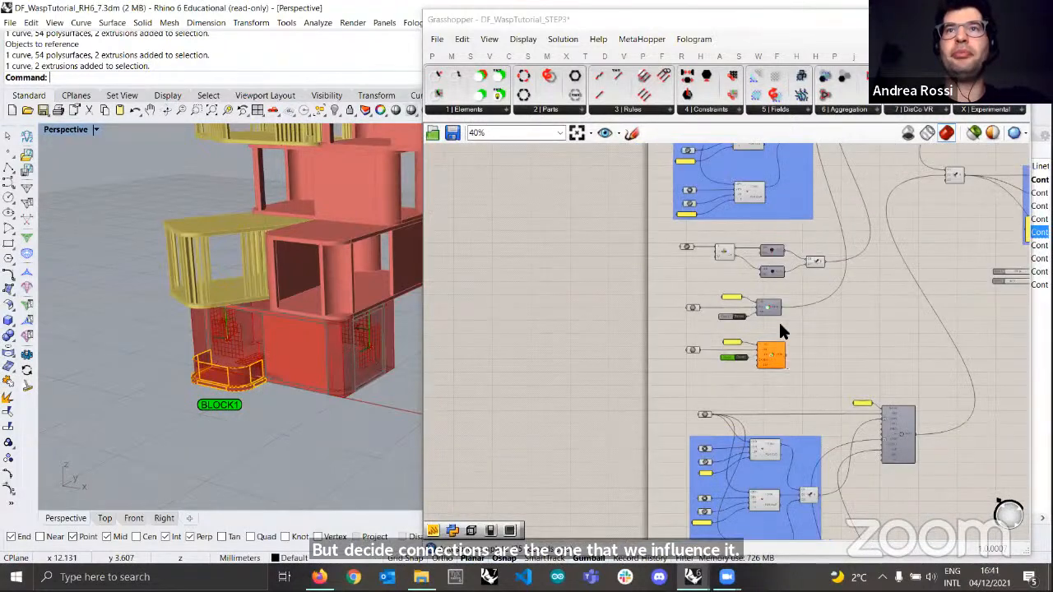
scroll(732, 210, up, 5)
scroll(739, 205, up, 3)
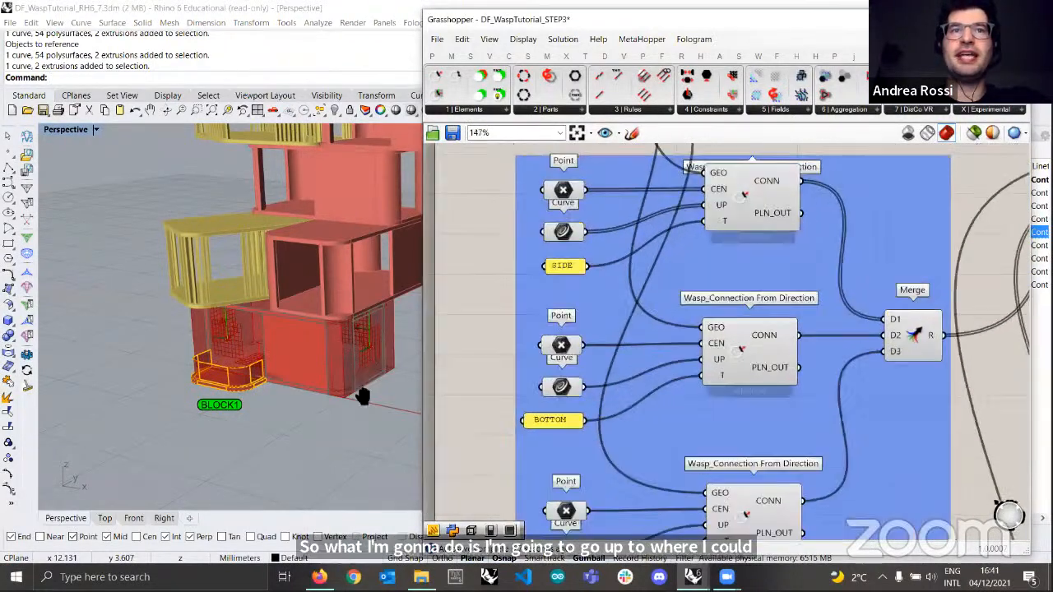
click(774, 204)
scroll(740, 272, down, 3)
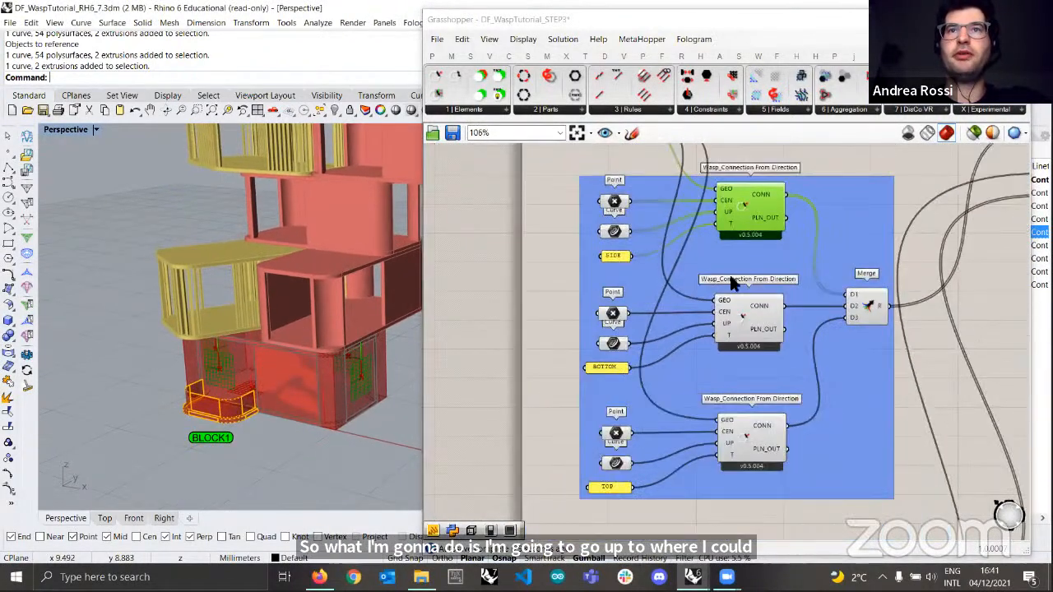
scroll(807, 222, up, 1)
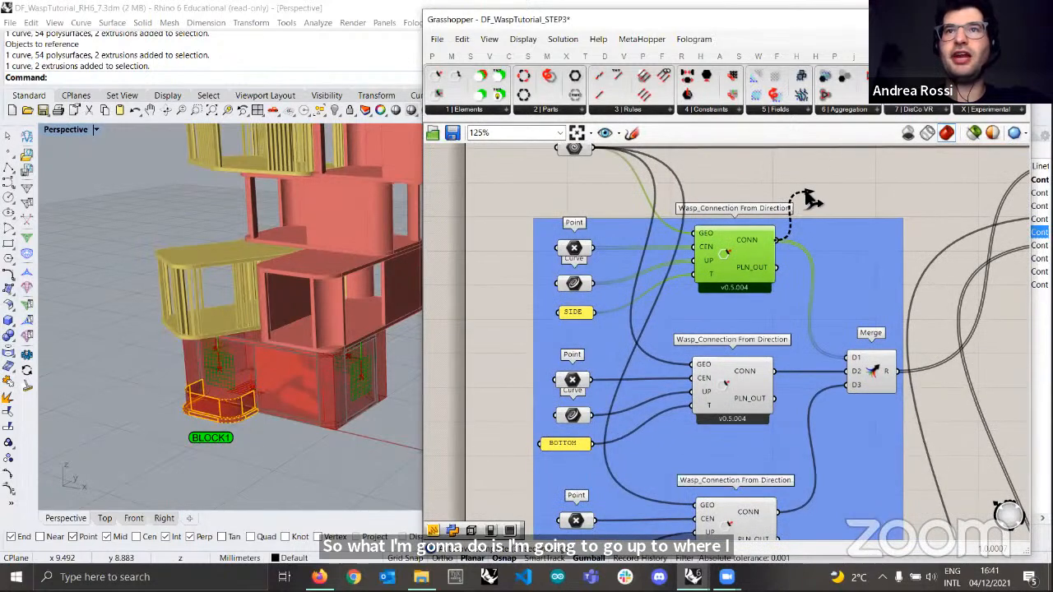
drag(811, 200, 771, 473)
scroll(823, 247, down, 4)
scroll(754, 486, up, 5)
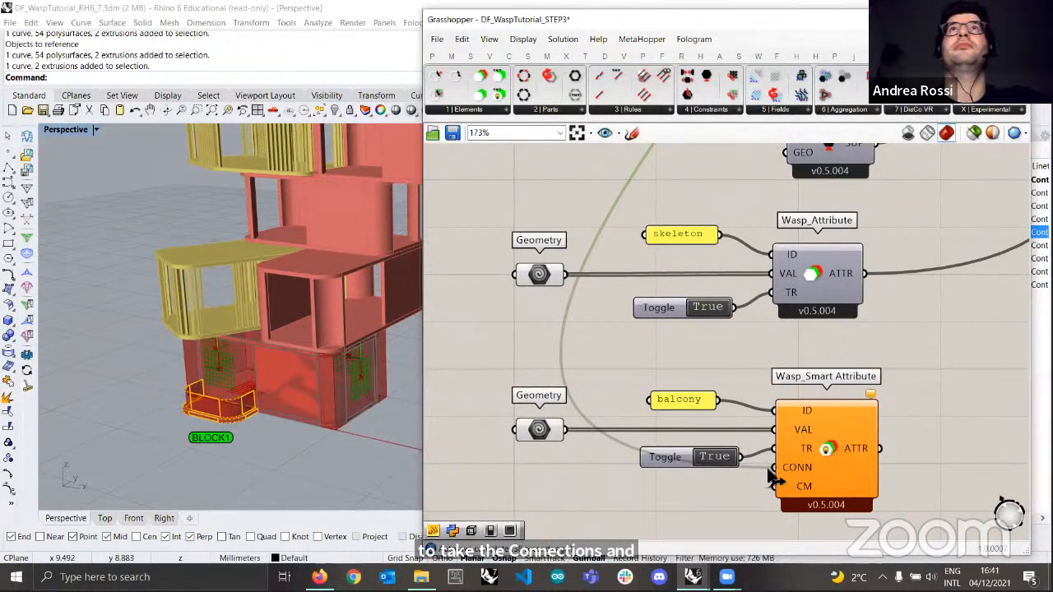
drag(771, 477, 773, 469)
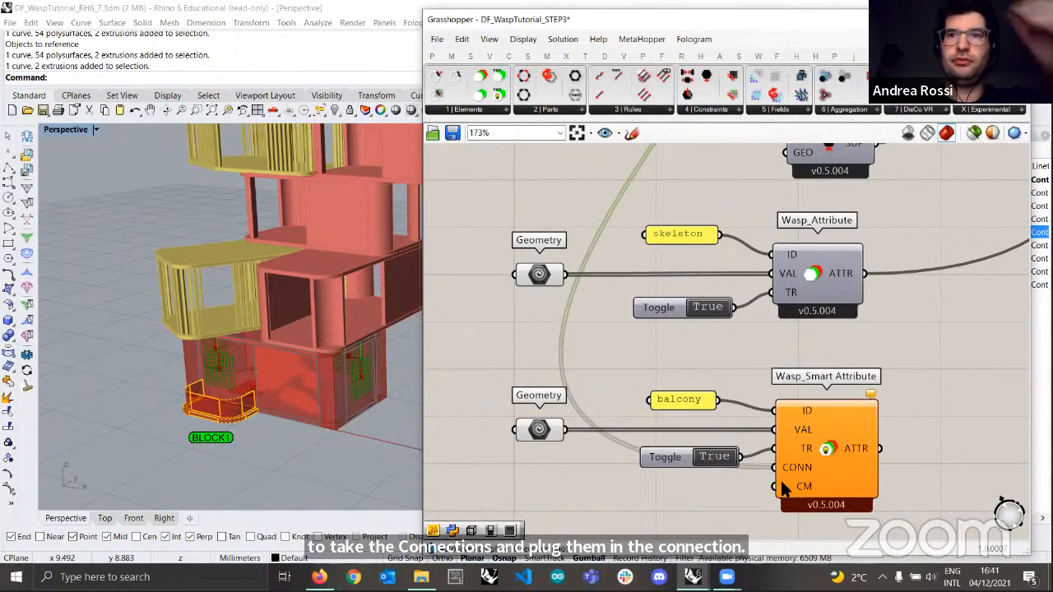
- Read the connections listed at the CONN input of Wasp_Smart Attribute and compare them with BLOCK1's sides in the viewport
scroll(794, 473, down, 1)
scroll(806, 487, up, 2)
click(817, 468)
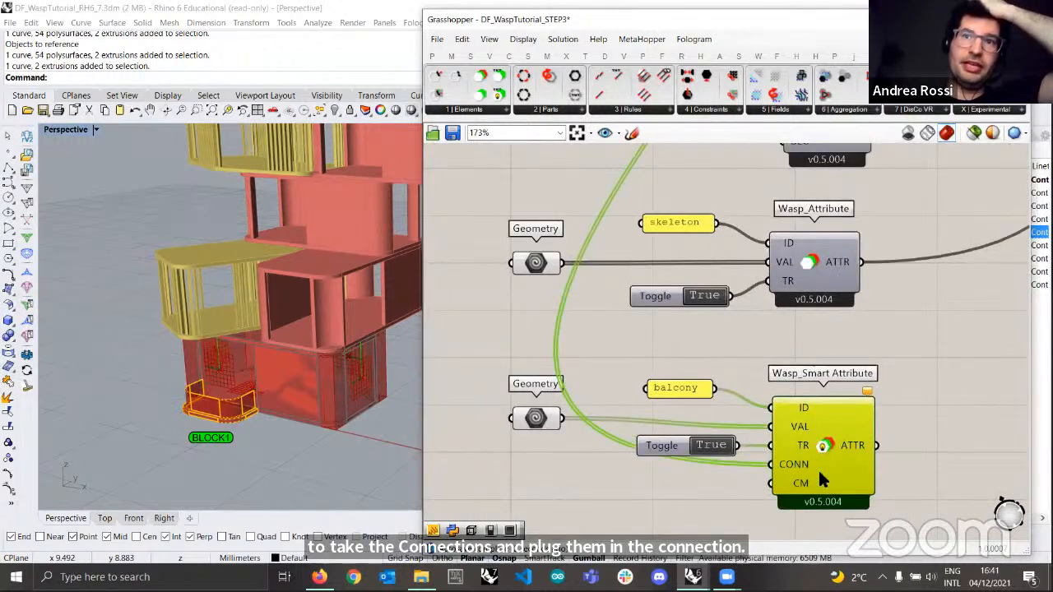
right_drag(799, 480, 805, 439)
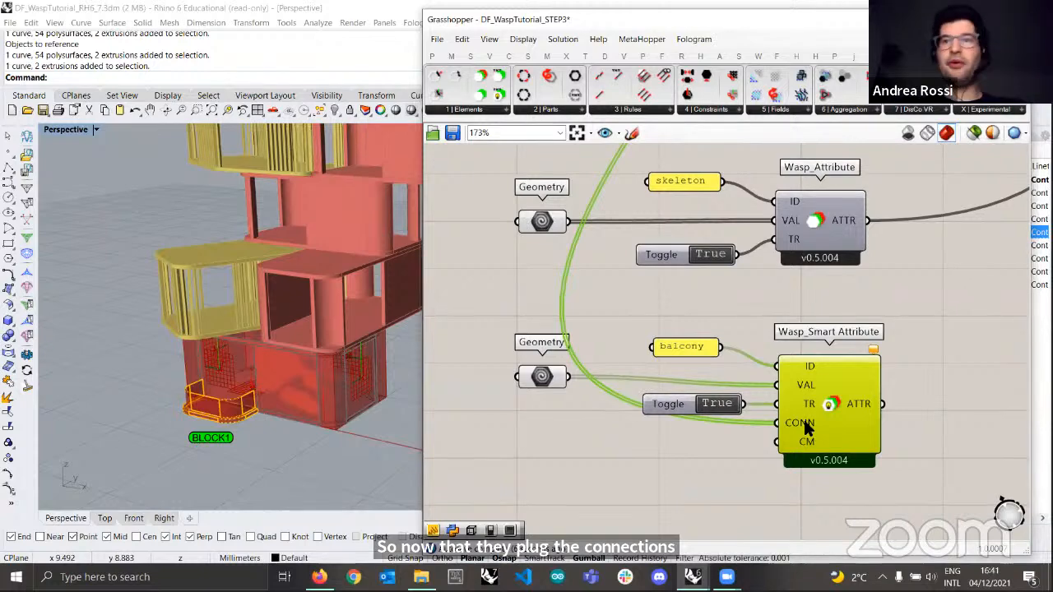
mouse_move(806, 424)
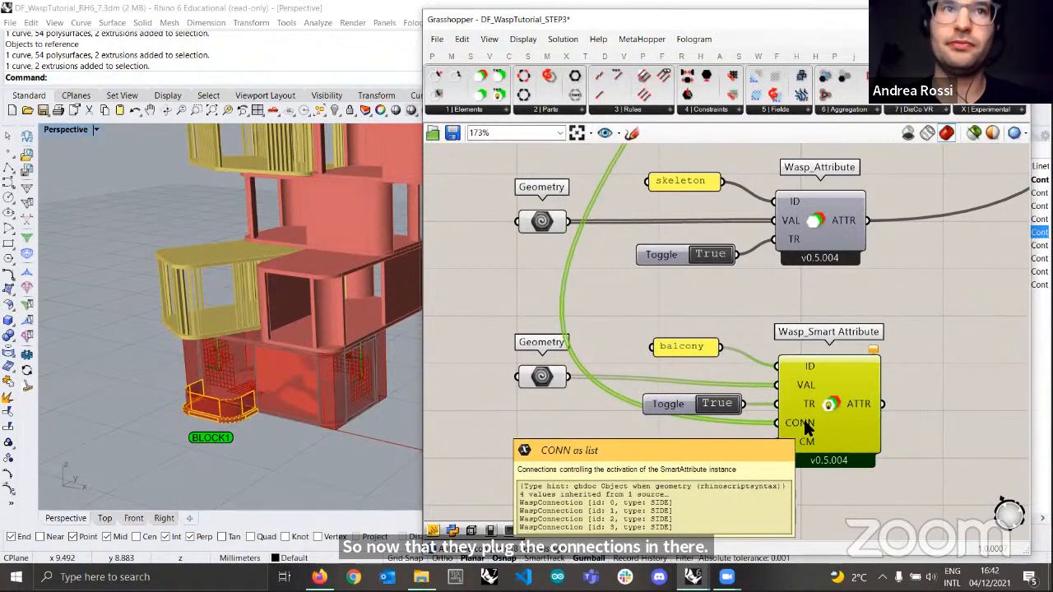
scroll(272, 374, up, 3)
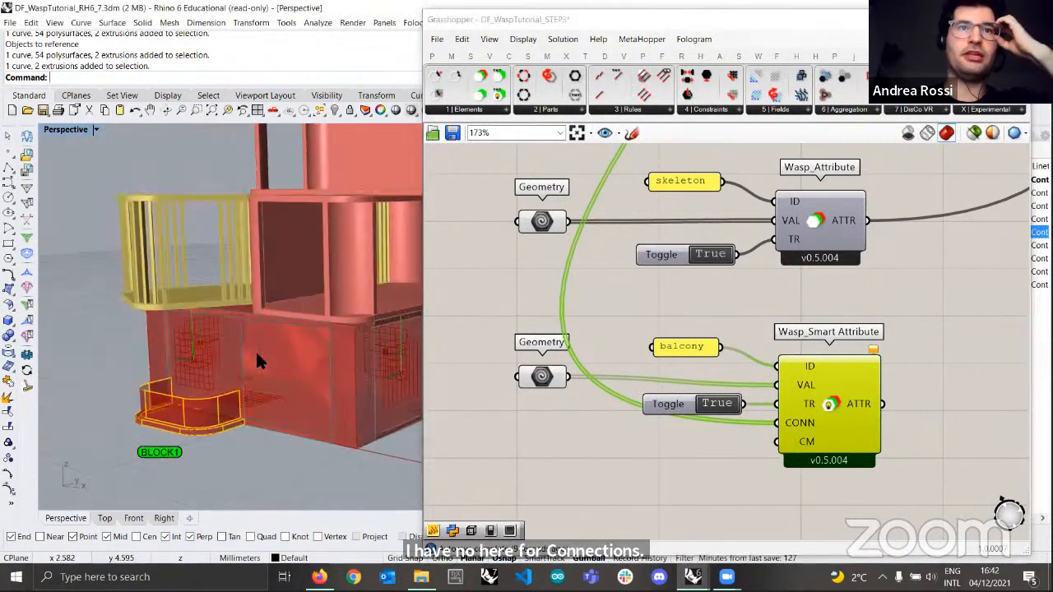
scroll(239, 354, down, 2)
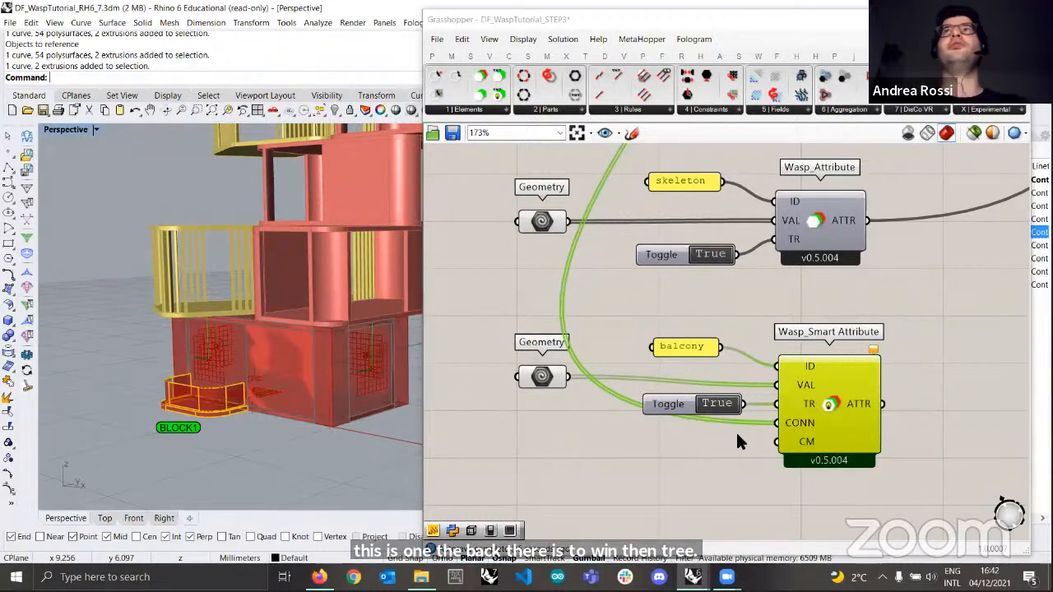
mouse_move(802, 444)
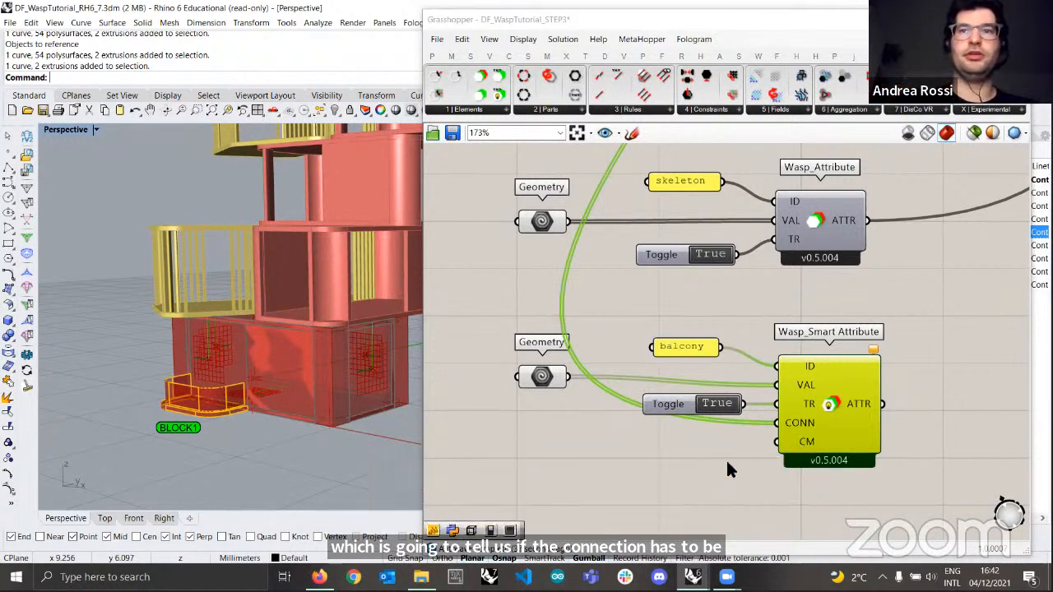
double_click(685, 467)
text(pane)
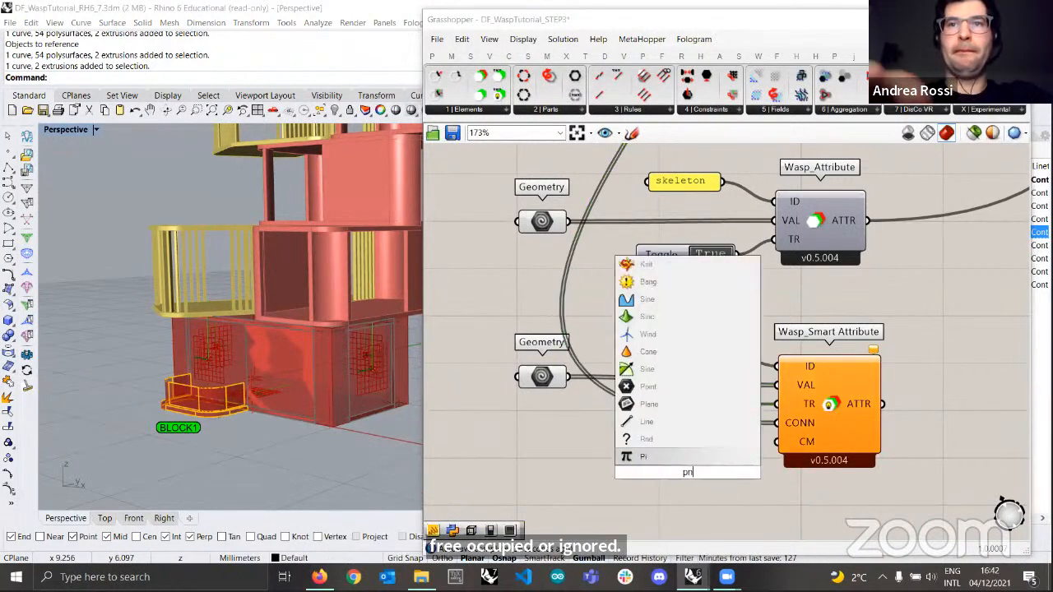
text(l f)
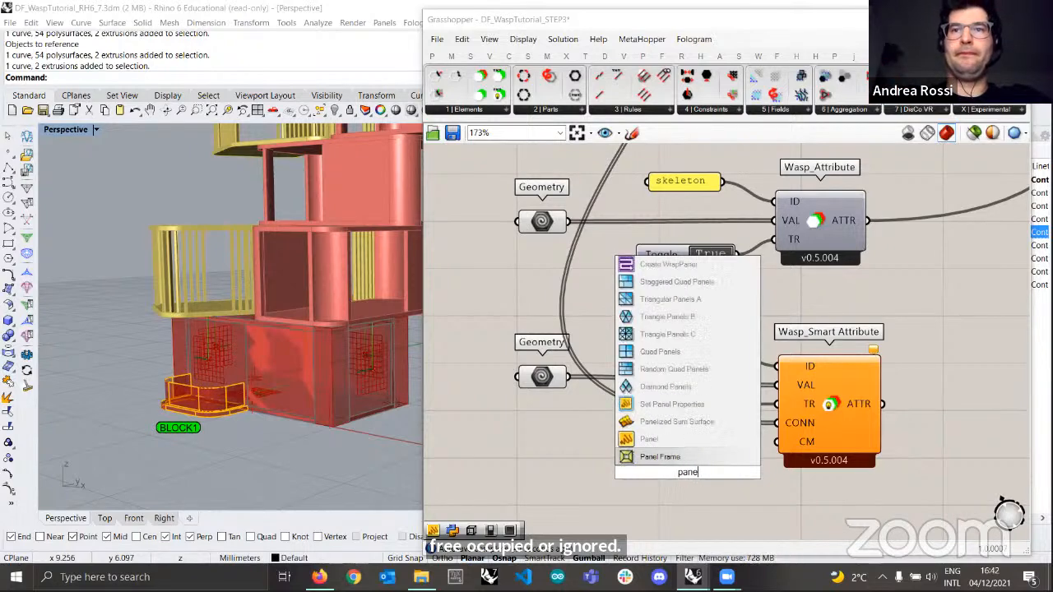
key(Return)
key(ctrl+z)
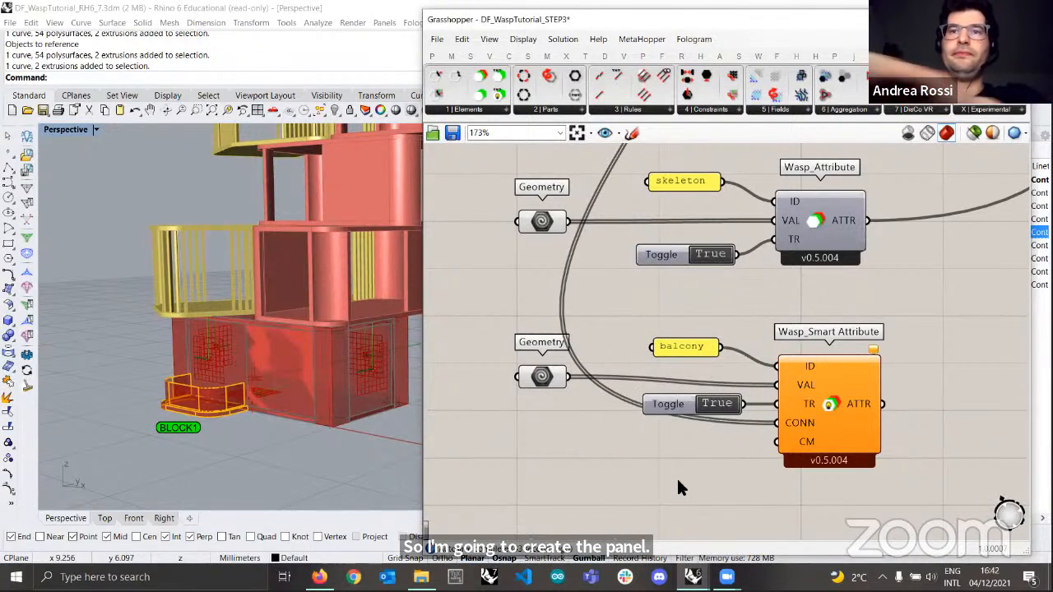
- Add a panel beneath the toggle of Wasp_Smart Attribute and turn off its Multiline Data option
double_click(678, 477)
text(panel)
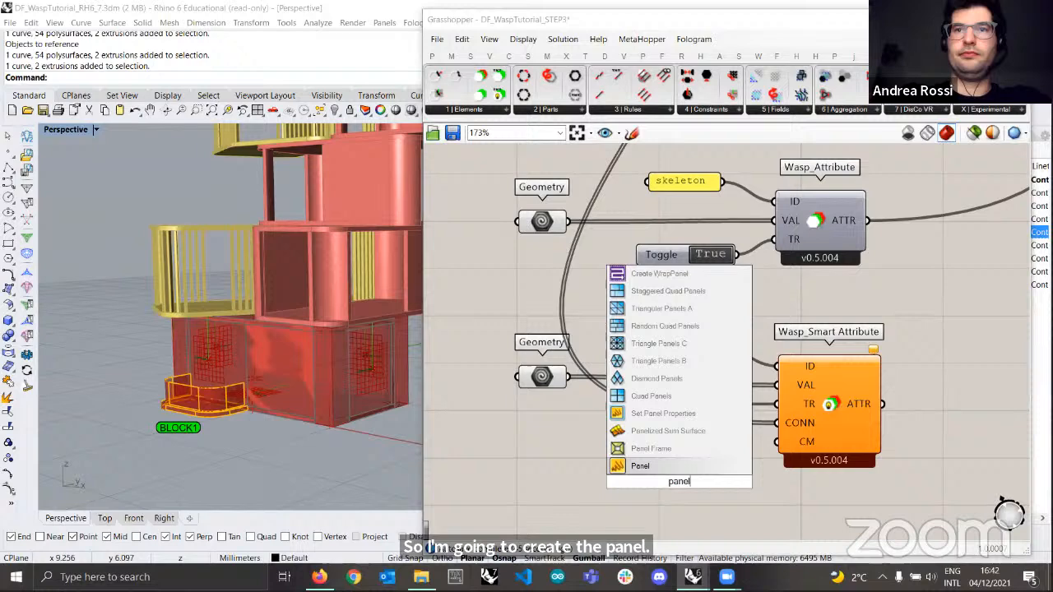
click(677, 464)
drag(702, 465, 681, 464)
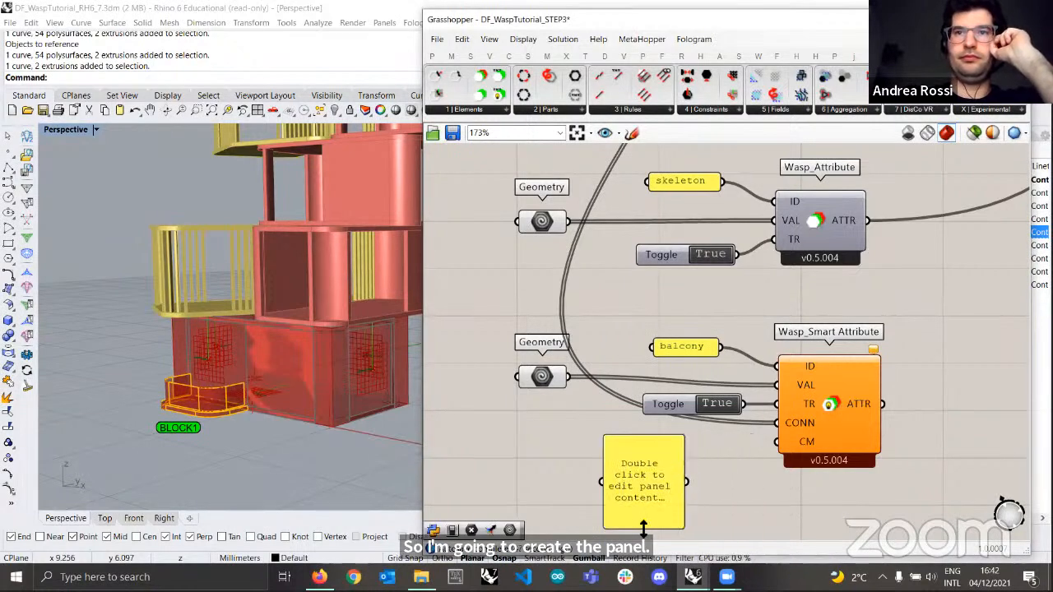
drag(645, 529, 646, 544)
drag(650, 488, 693, 481)
scroll(691, 479, down, 1)
right_drag(690, 478, 679, 452)
scroll(677, 446, up, 1)
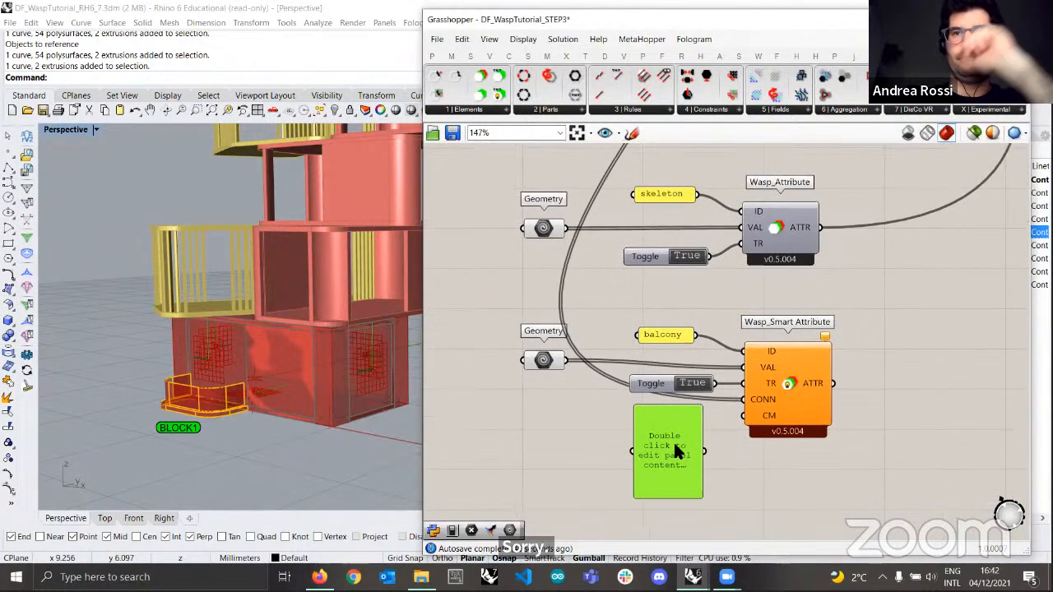
right_click(670, 443)
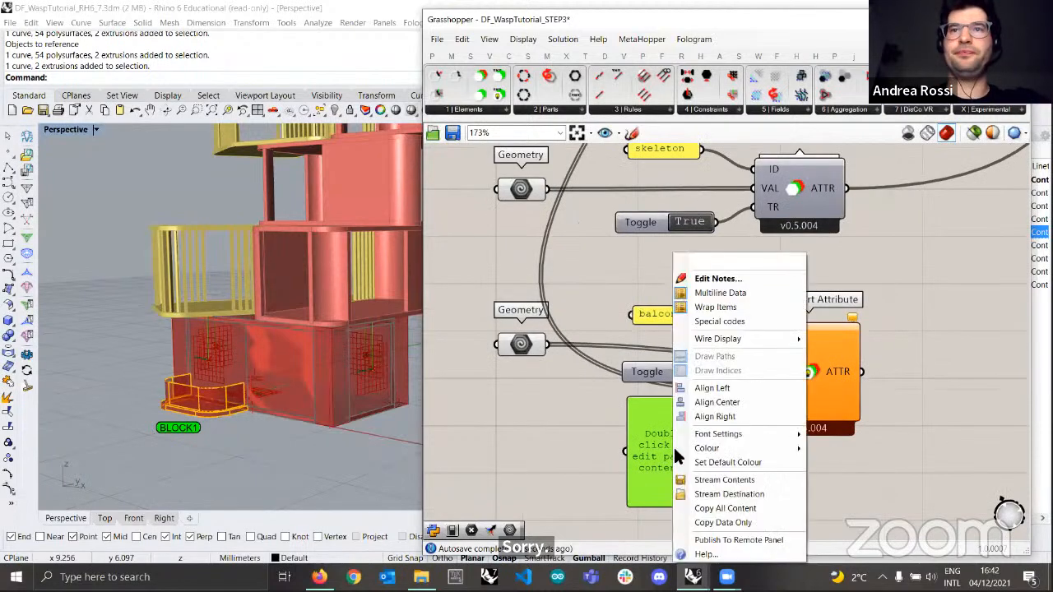
click(756, 293)
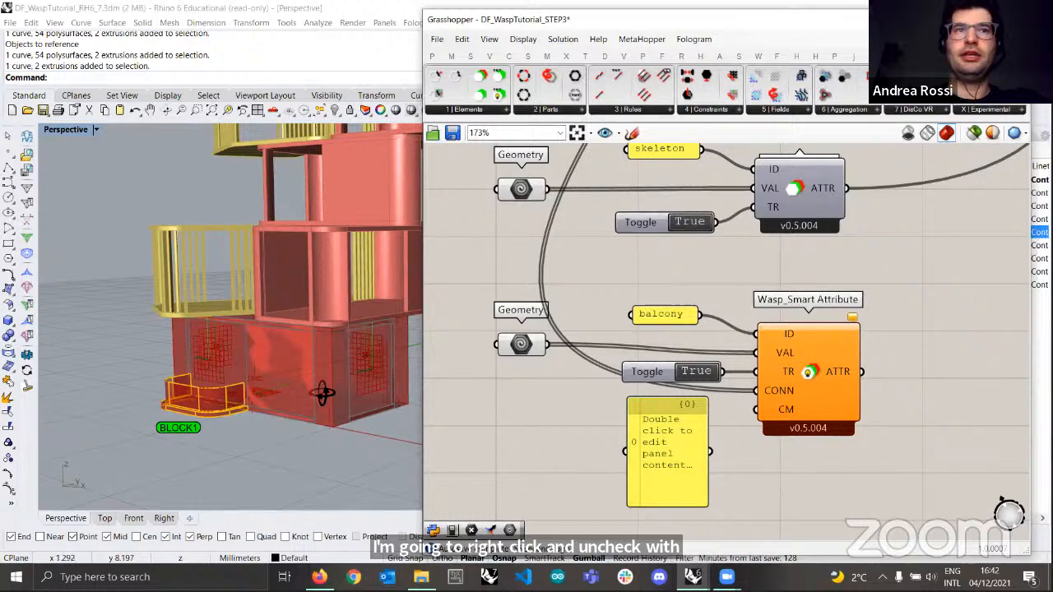
- Enter the connection mask 1, 0, 0, 0 on separate lines in the panel and shrink the panel to fit
right_drag(323, 393, 219, 390)
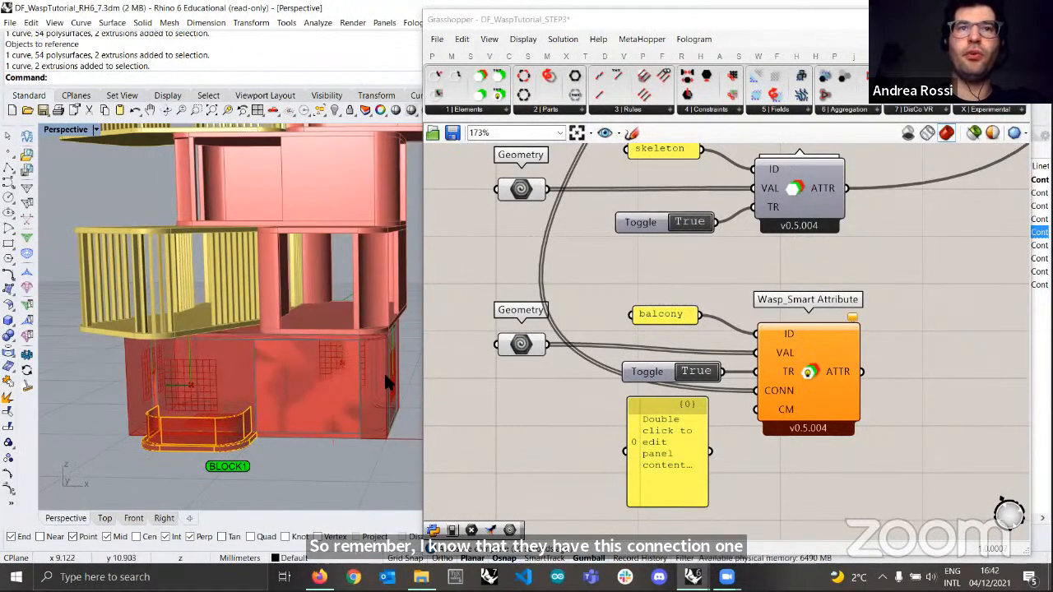
right_drag(214, 409, 195, 397)
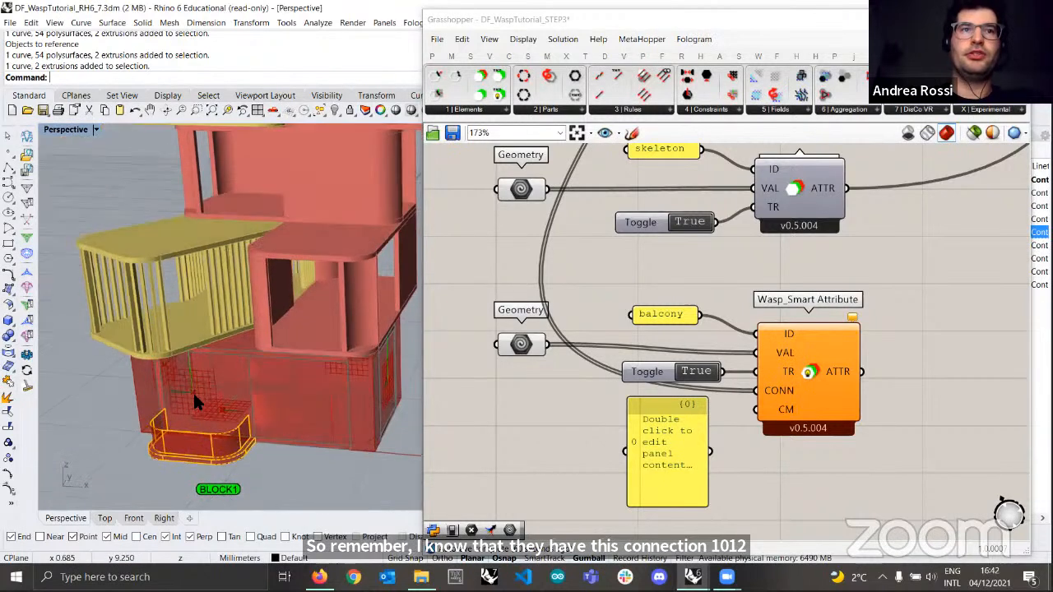
scroll(239, 408, up, 4)
right_drag(256, 384, 186, 395)
right_drag(239, 416, 202, 428)
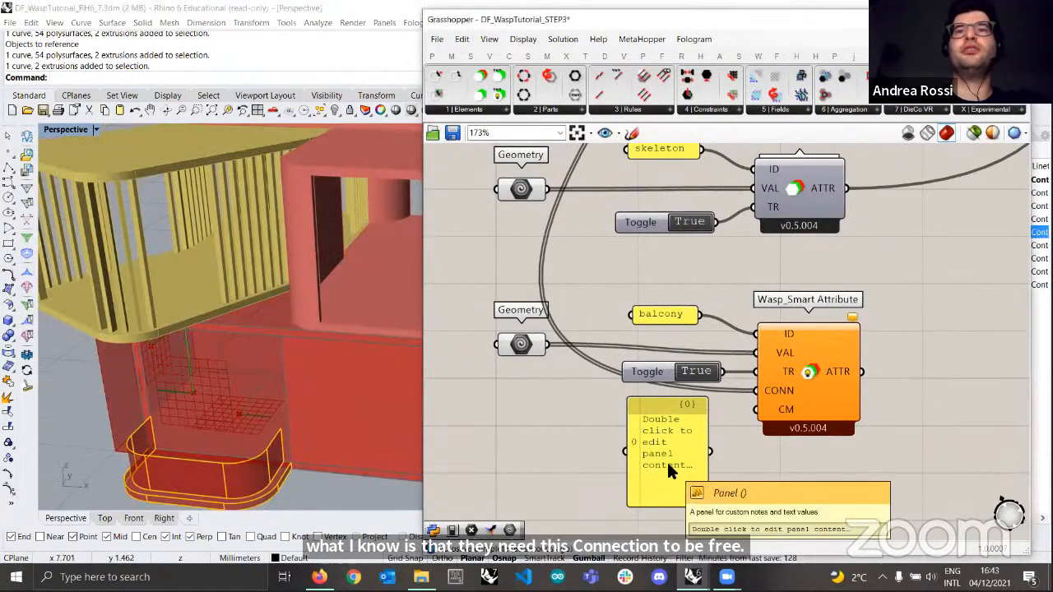
double_click(667, 469)
key(ctrl+a)
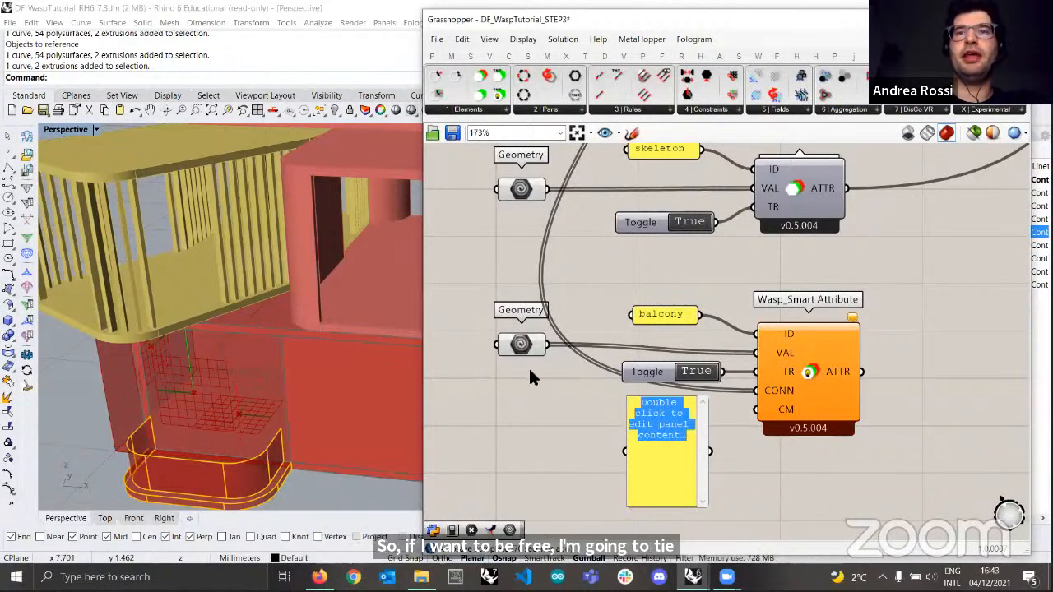
text(1)
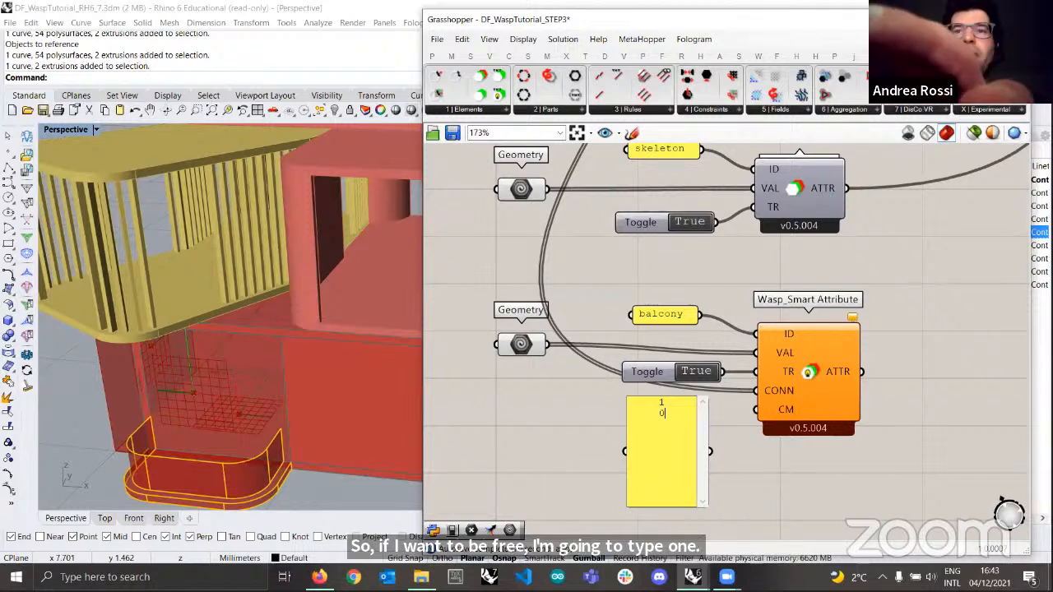
key(Return)
text(0)
key(Return)
text(0)
key(Return)
text(0)
click(771, 482)
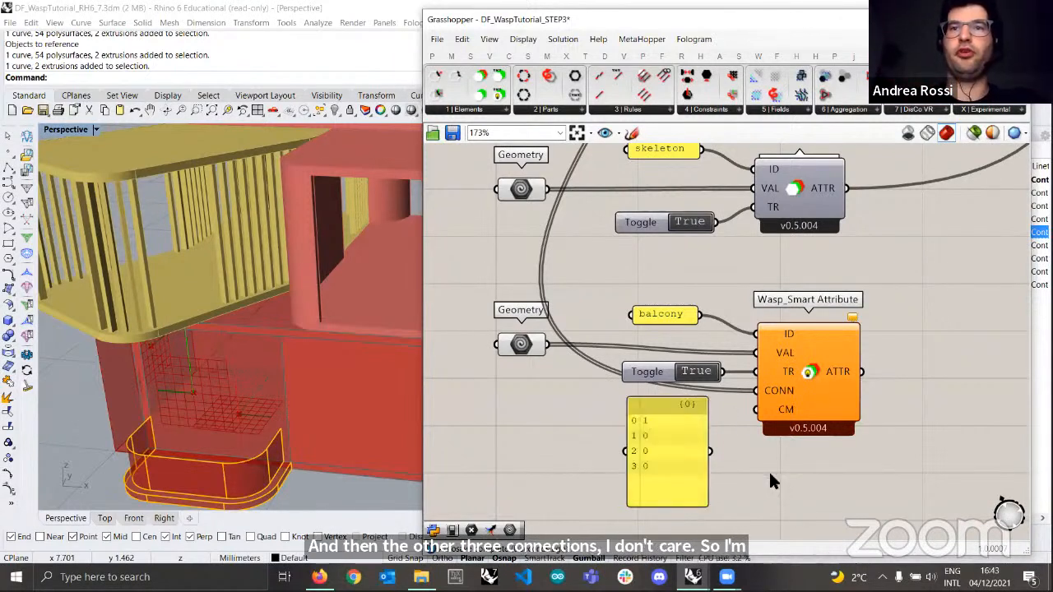
drag(689, 504, 689, 477)
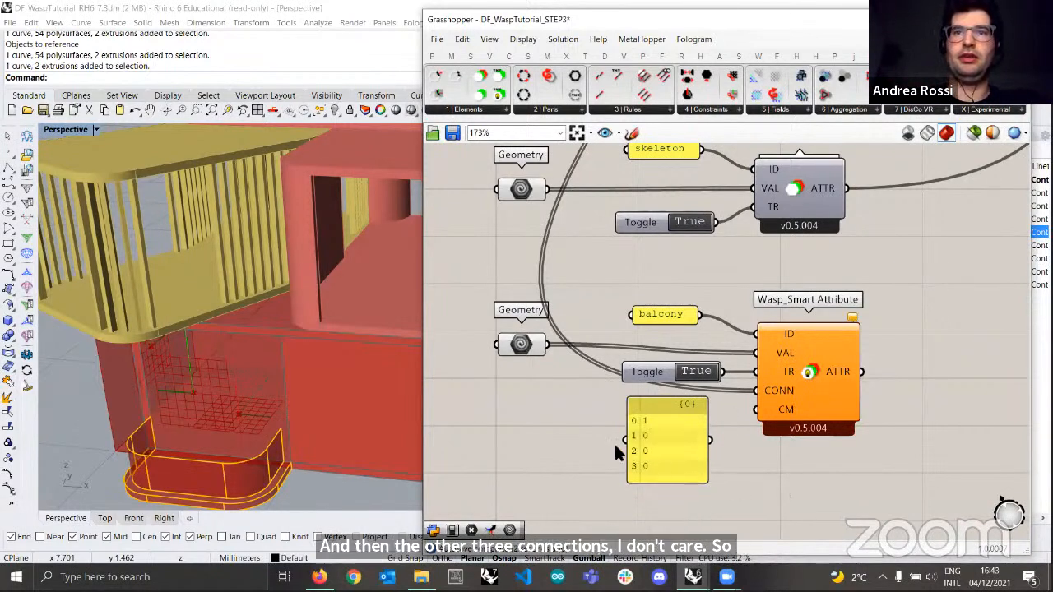
drag(707, 416, 690, 433)
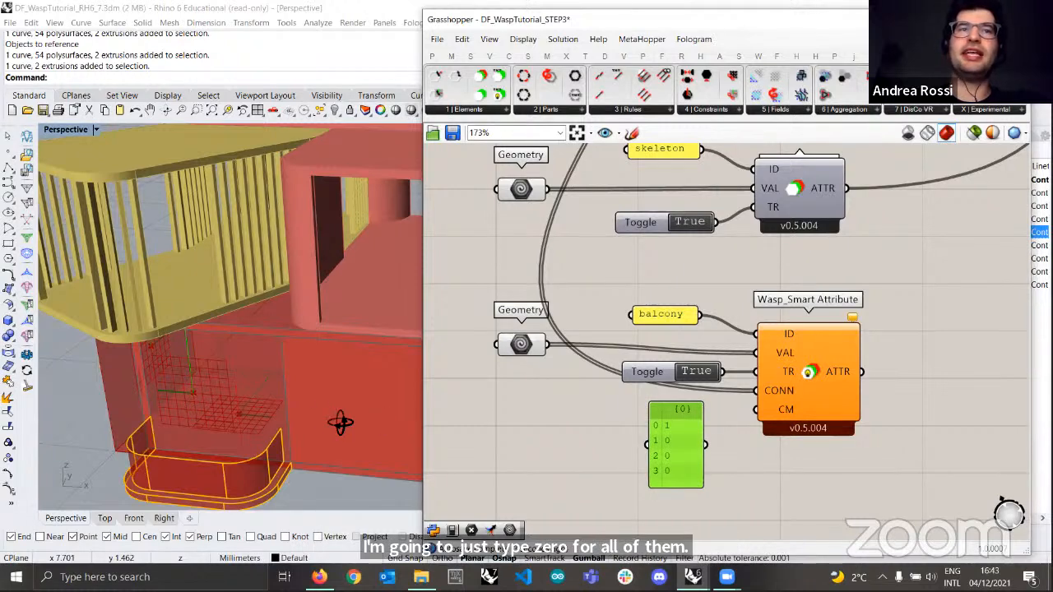
- Read the description of the CM input and examine the balcony-side connection of BLOCK1 in the viewport
right_drag(340, 423, 272, 395)
scroll(241, 404, down, 2)
mouse_move(784, 415)
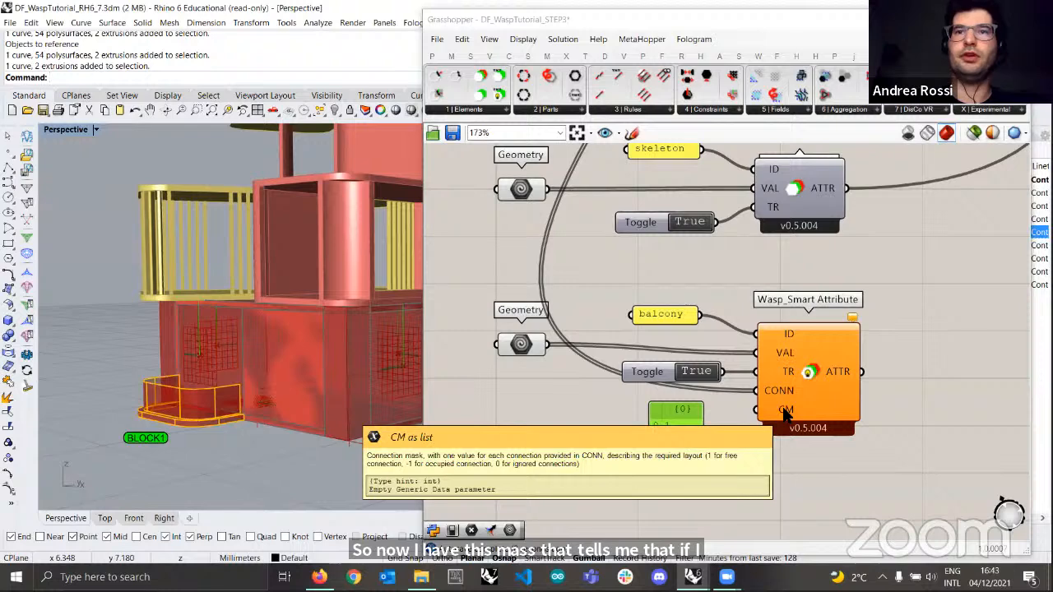
right_drag(316, 394, 237, 385)
scroll(237, 385, up, 3)
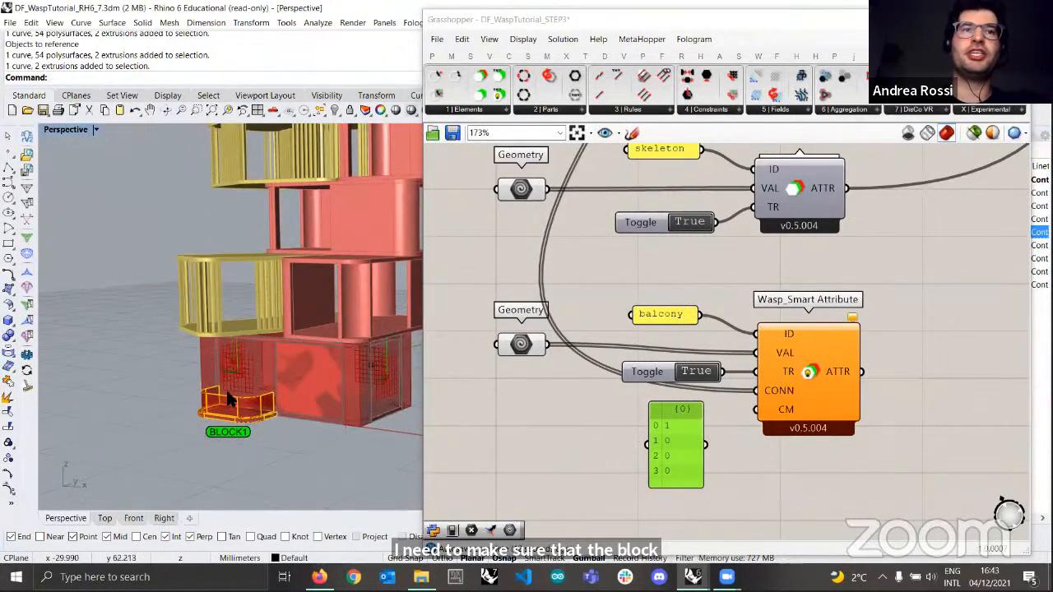
scroll(236, 371, down, 5)
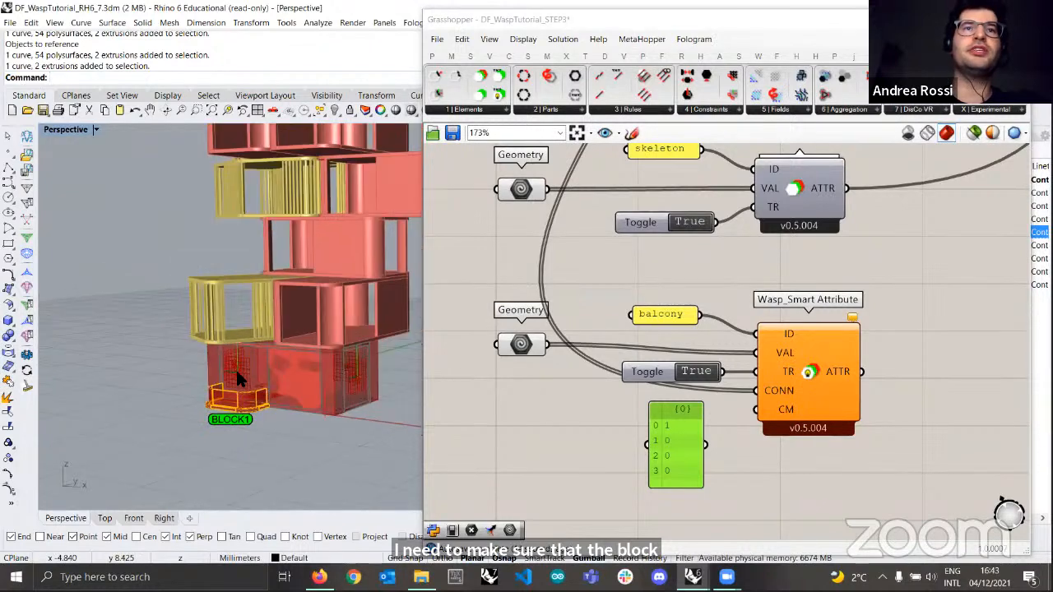
- Examine the aggregation in the viewport for blocks whose balcony-side connection is free and blocks where a neighbour occupies it
scroll(321, 320, up, 5)
right_drag(321, 320, 196, 384)
scroll(246, 403, down, 5)
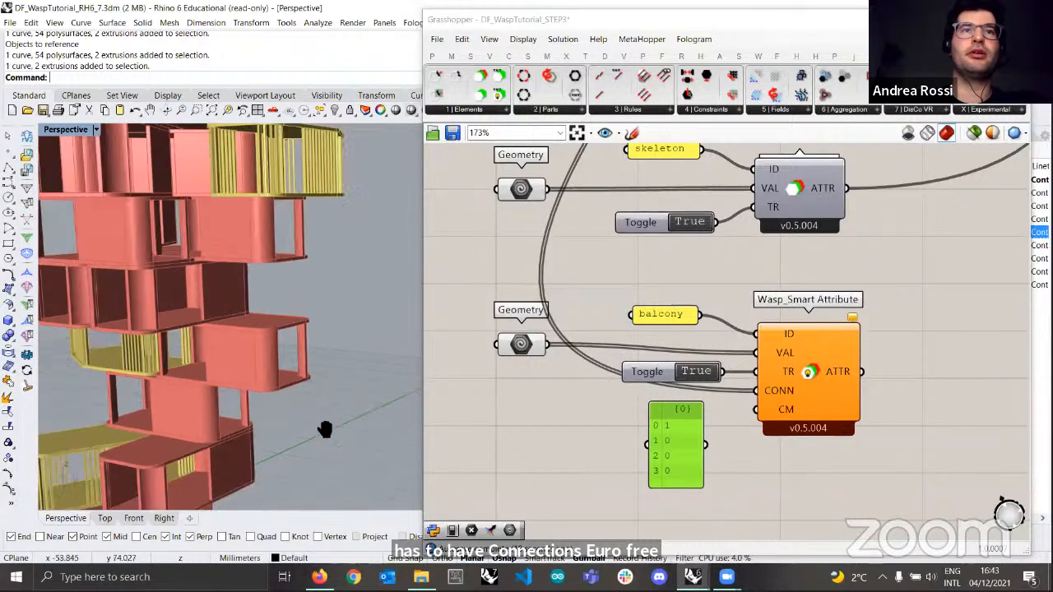
scroll(301, 400, up, 6)
scroll(275, 372, up, 3)
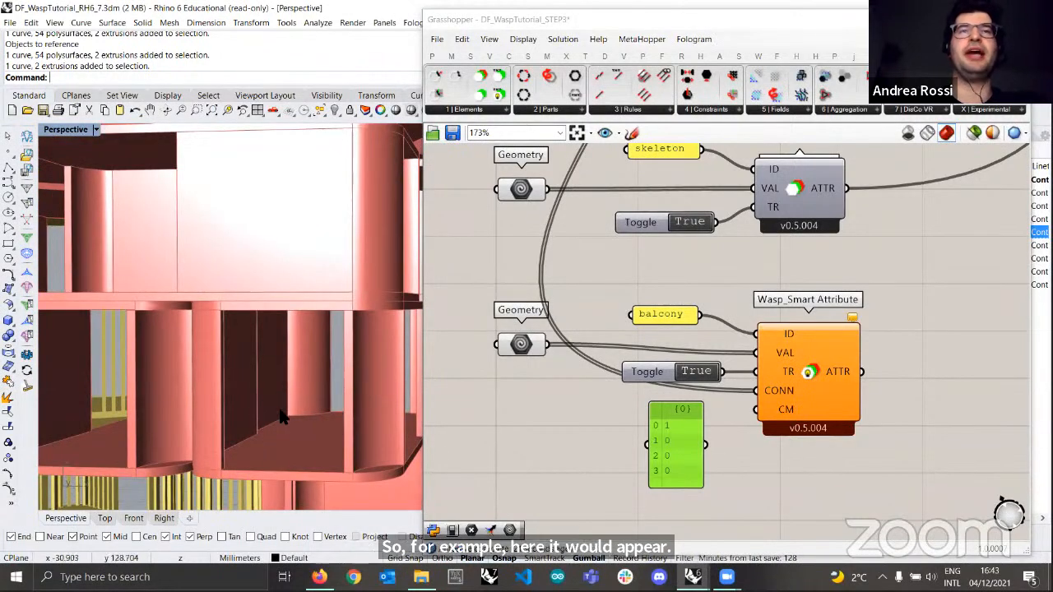
scroll(278, 409, down, 9)
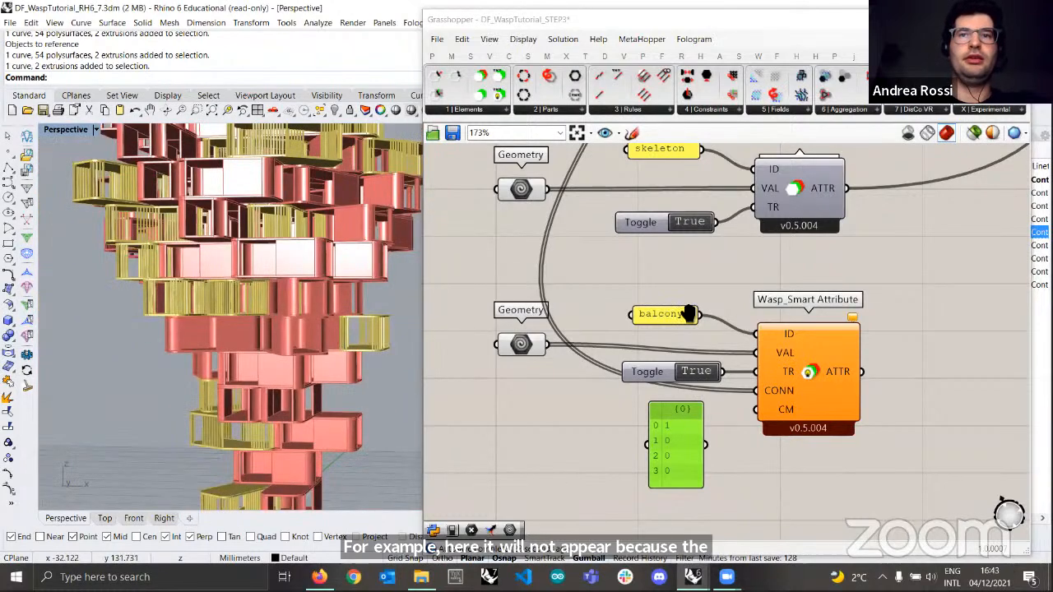
right_drag(710, 471, 701, 349)
scroll(273, 418, down, 4)
right_drag(274, 421, 324, 427)
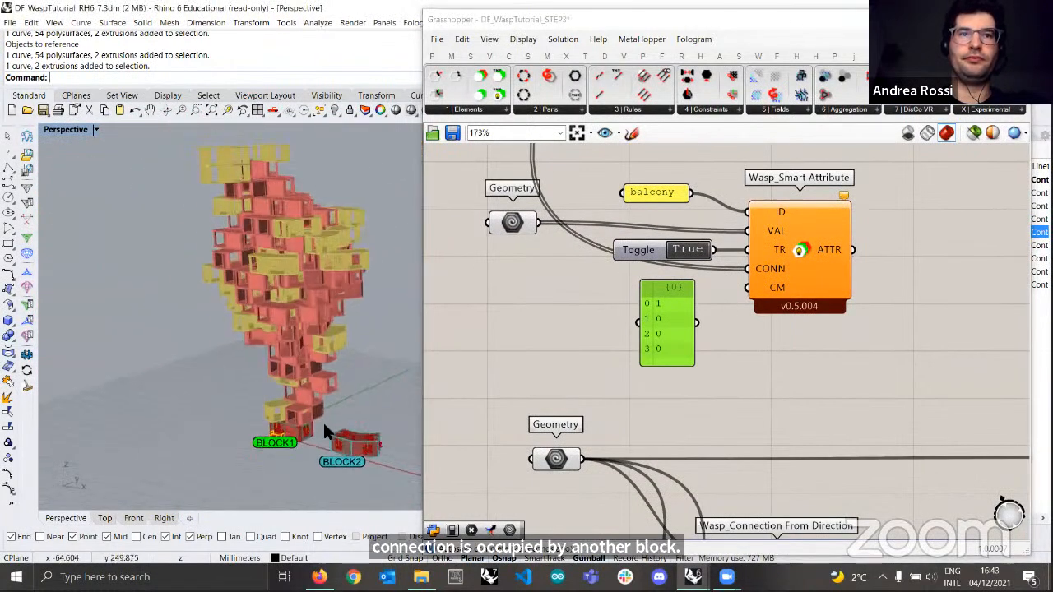
scroll(324, 428, up, 6)
- Connect the 1, 0, 0, 0 mask panel to the CM input of Wasp_Smart Attribute
drag(697, 323, 747, 287)
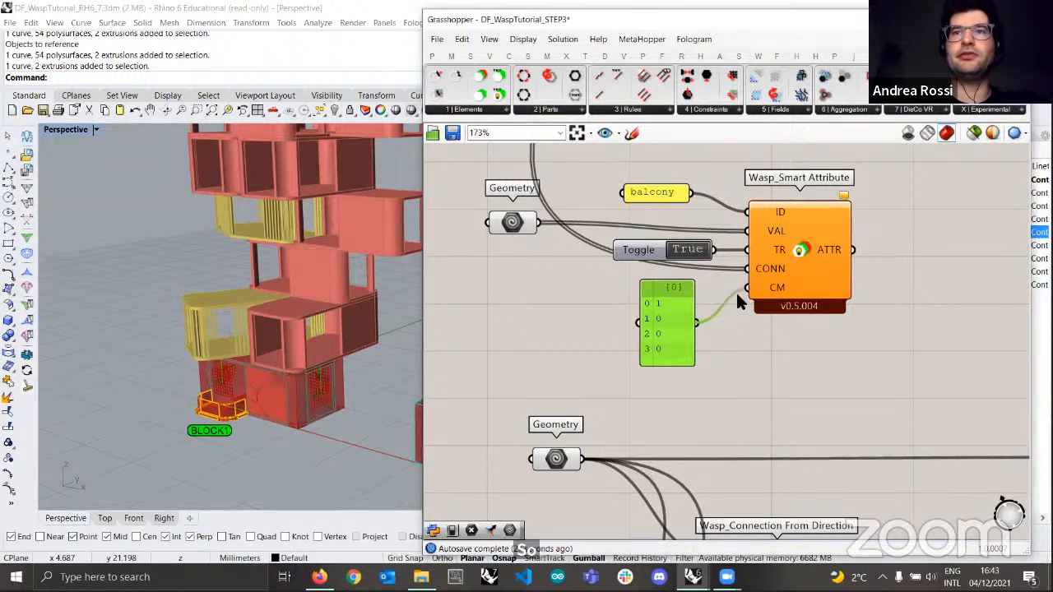
scroll(716, 342, down, 2)
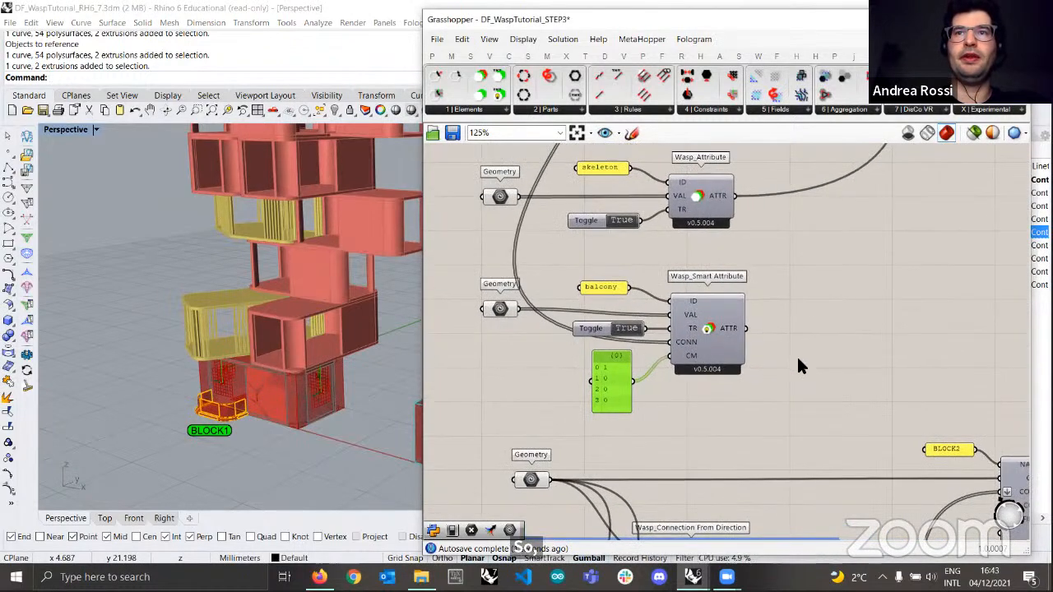
scroll(652, 372, up, 1)
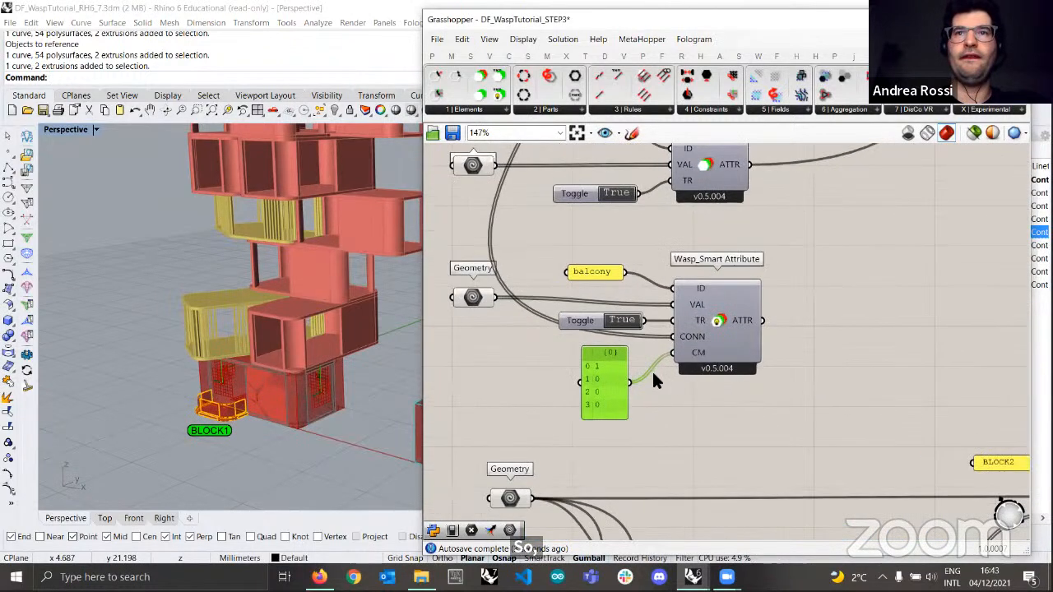
- Add the ATTR output of Wasp_Smart Attribute to BLOCK1's part ATTR input, keeping the skeleton attribute connected
right_drag(732, 355, 674, 408)
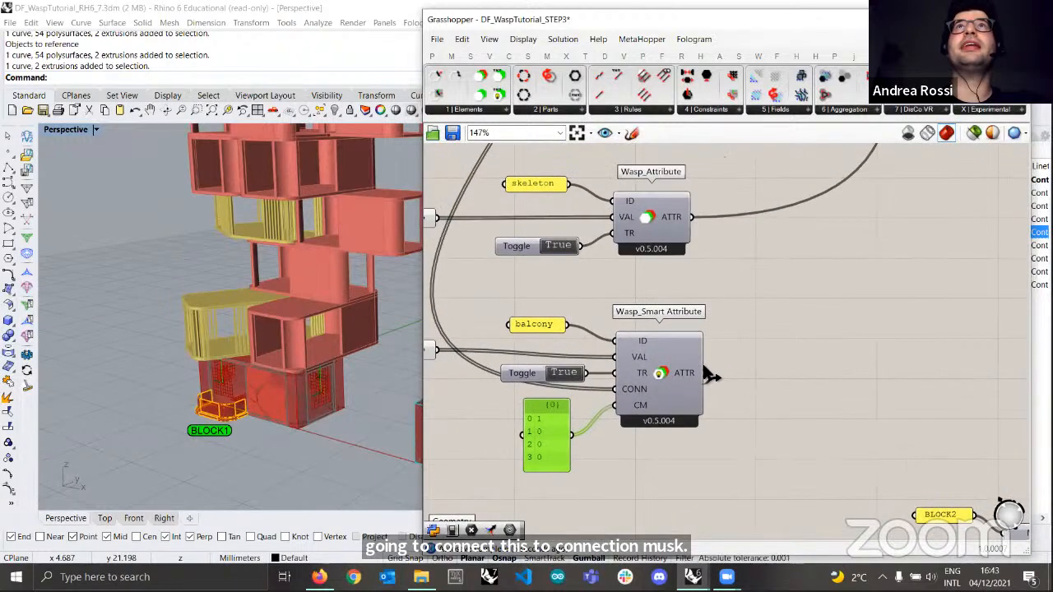
scroll(818, 392, down, 5)
drag(823, 388, 850, 207)
scroll(870, 206, up, 4)
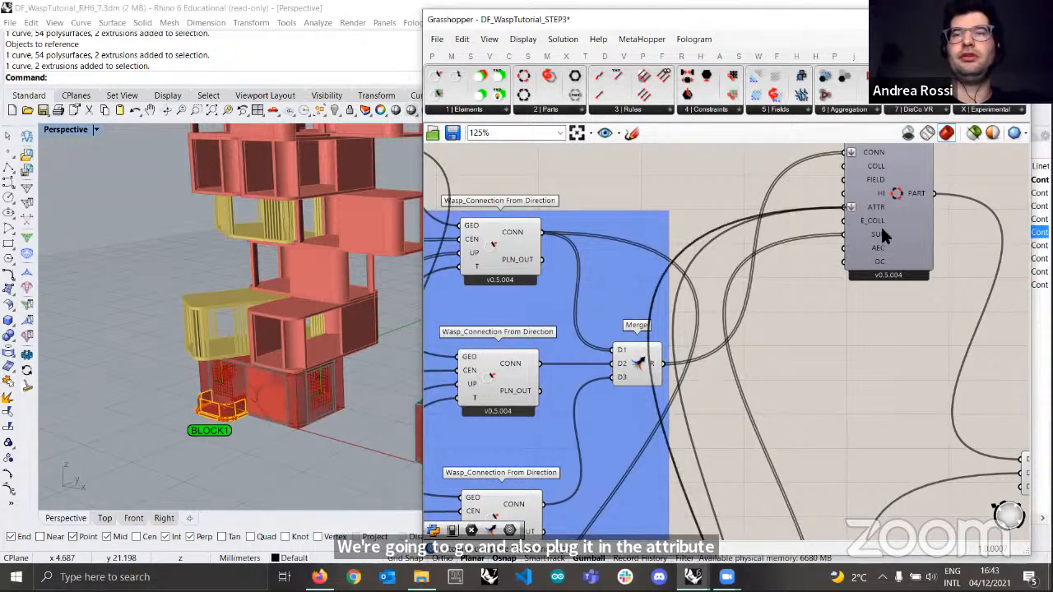
- Inspect the attributes received by the BLOCK1 part's ATTR input and check its Flatten setting
scroll(856, 306, up, 3)
scroll(858, 308, up, 2)
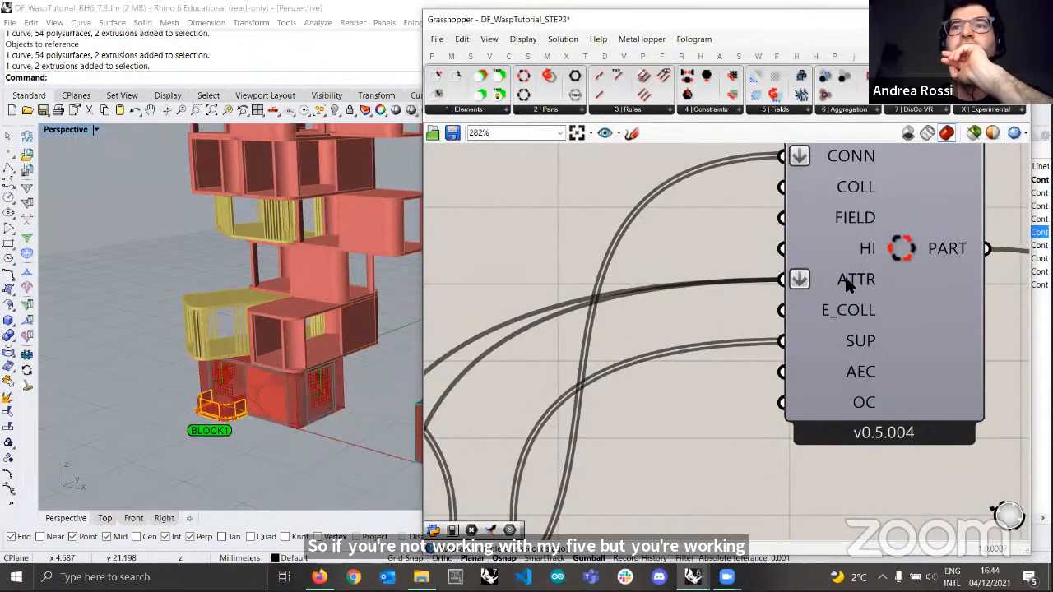
mouse_move(854, 280)
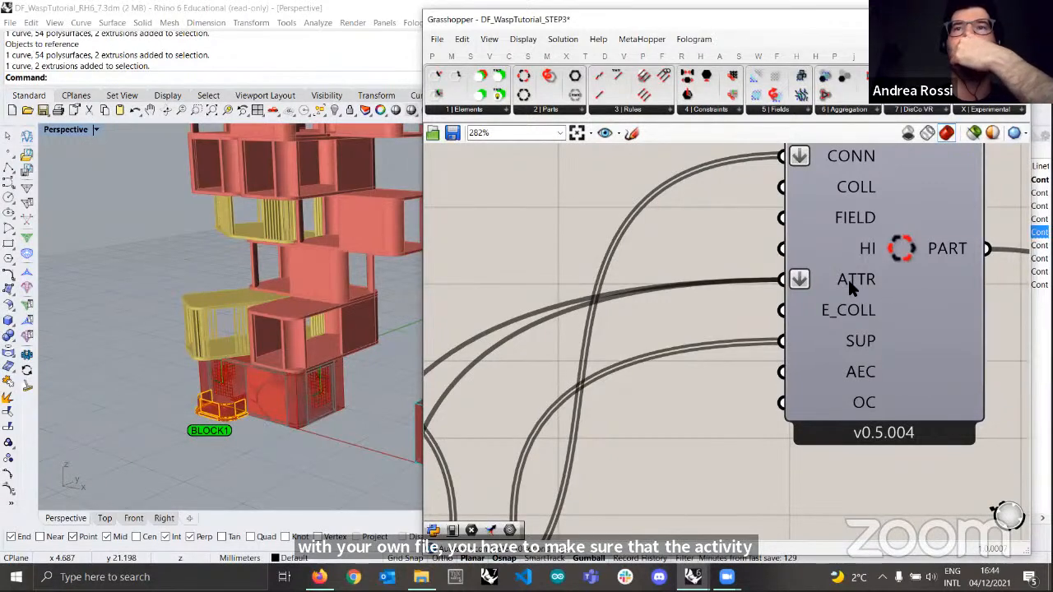
scroll(850, 280, down, 2)
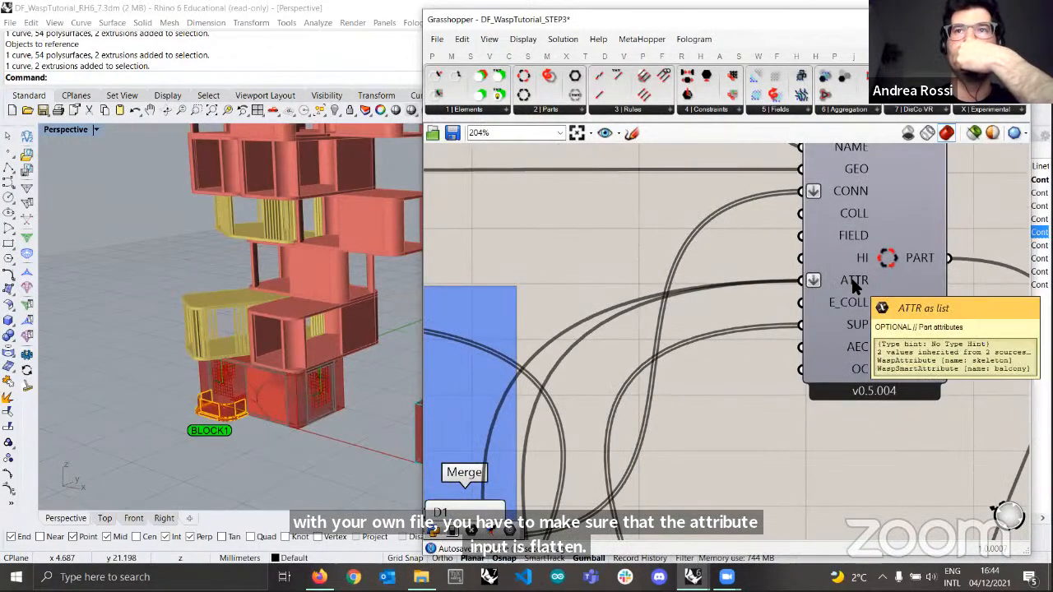
right_click(852, 280)
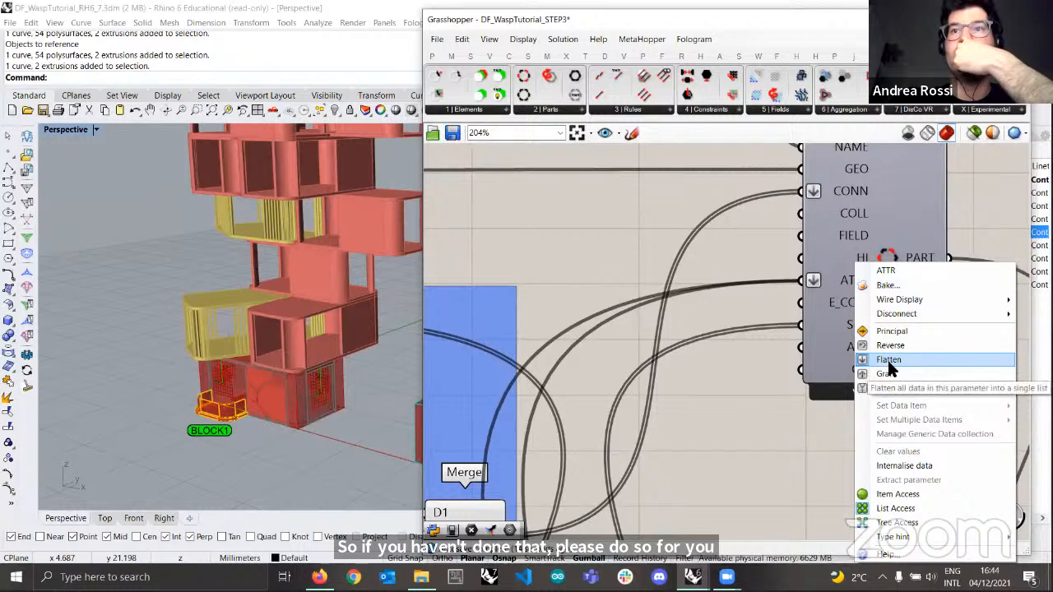
click(711, 334)
- Reset Wasp_Stochastic Aggregation to regenerate the structure with the balcony smart attribute included
scroll(713, 316, down, 6)
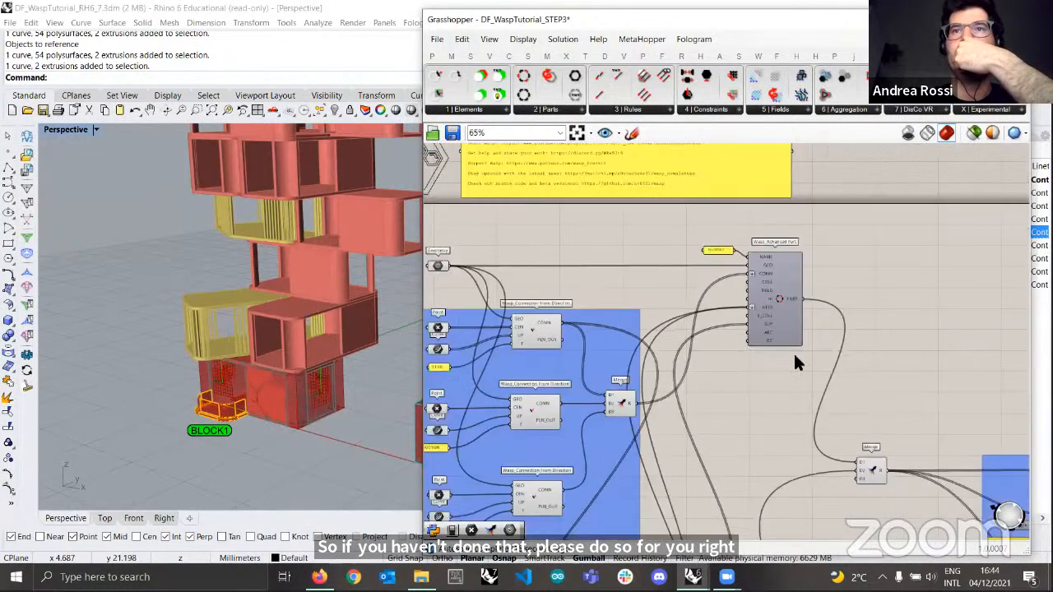
scroll(795, 356, down, 4)
right_drag(860, 394, 628, 336)
scroll(847, 364, up, 3)
scroll(776, 368, up, 3)
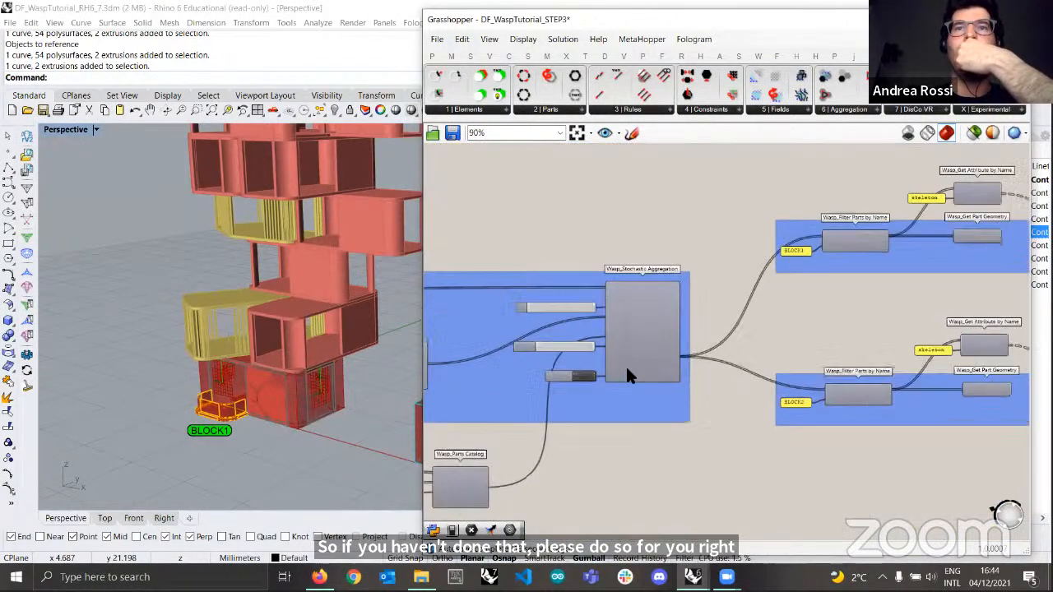
scroll(627, 370, up, 3)
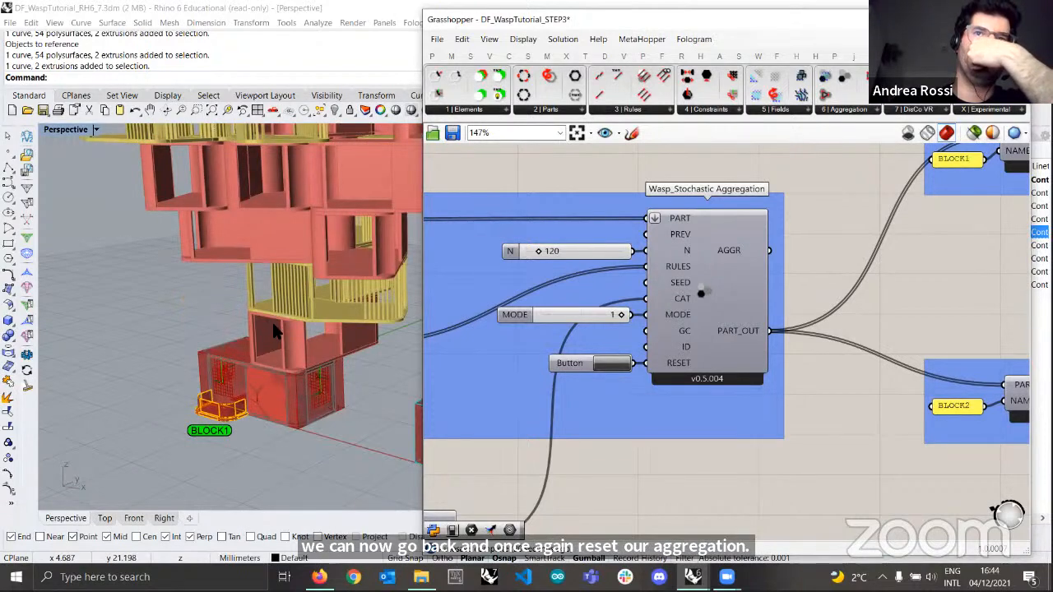
- Examine the regenerated aggregation in the viewport and the BLOCK1 and BLOCK2 skeleton extraction chains in the definition
scroll(274, 330, down, 10)
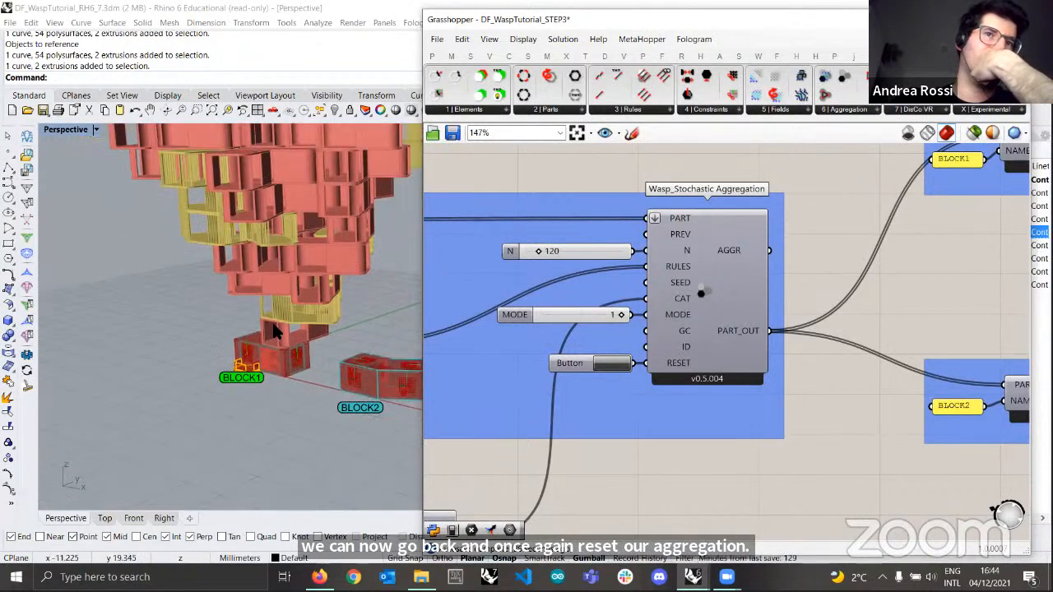
right_drag(278, 329, 329, 316)
scroll(308, 293, up, 5)
right_drag(716, 263, 491, 309)
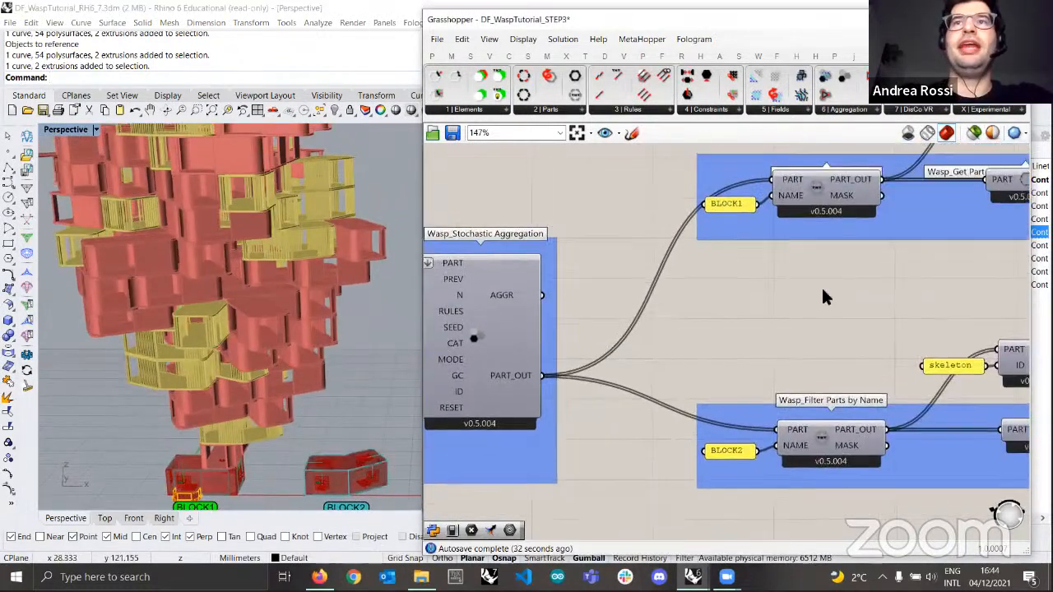
right_drag(790, 294, 727, 310)
scroll(725, 309, down, 2)
scroll(724, 310, up, 1)
scroll(725, 310, down, 1)
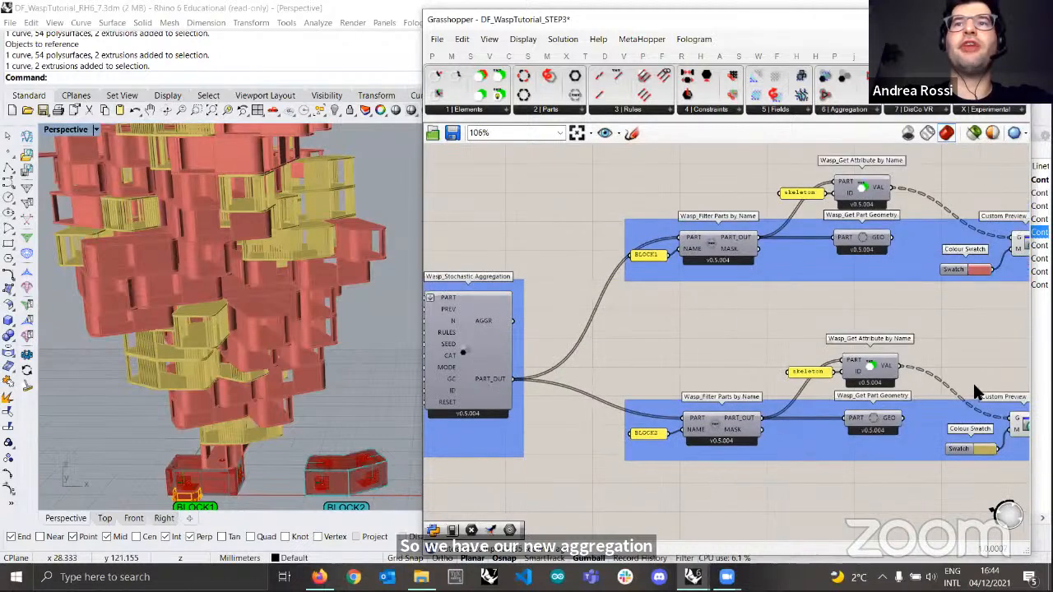
scroll(780, 335, up, 1)
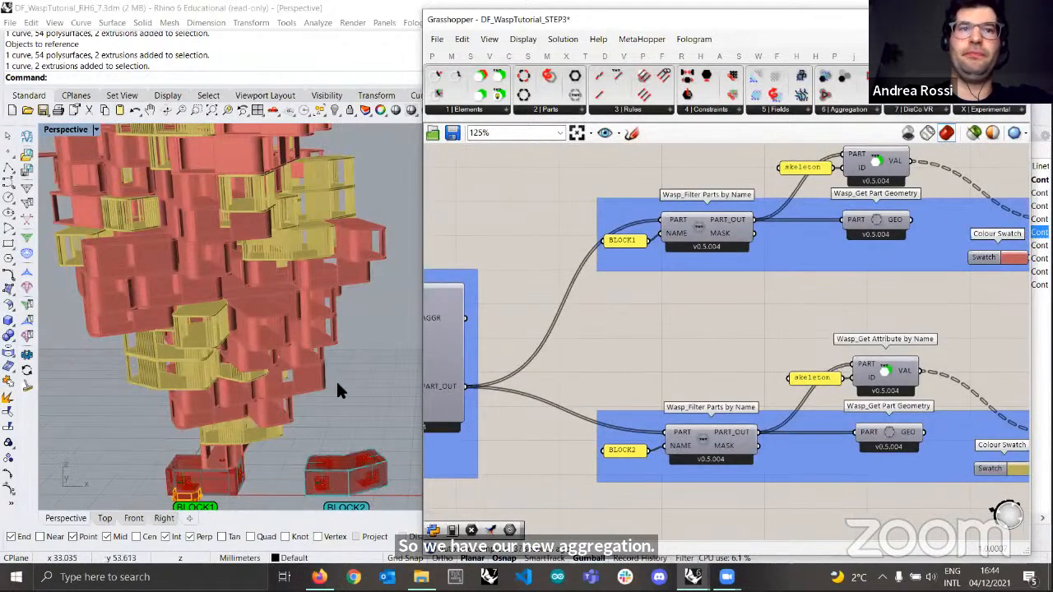
scroll(216, 416, up, 5)
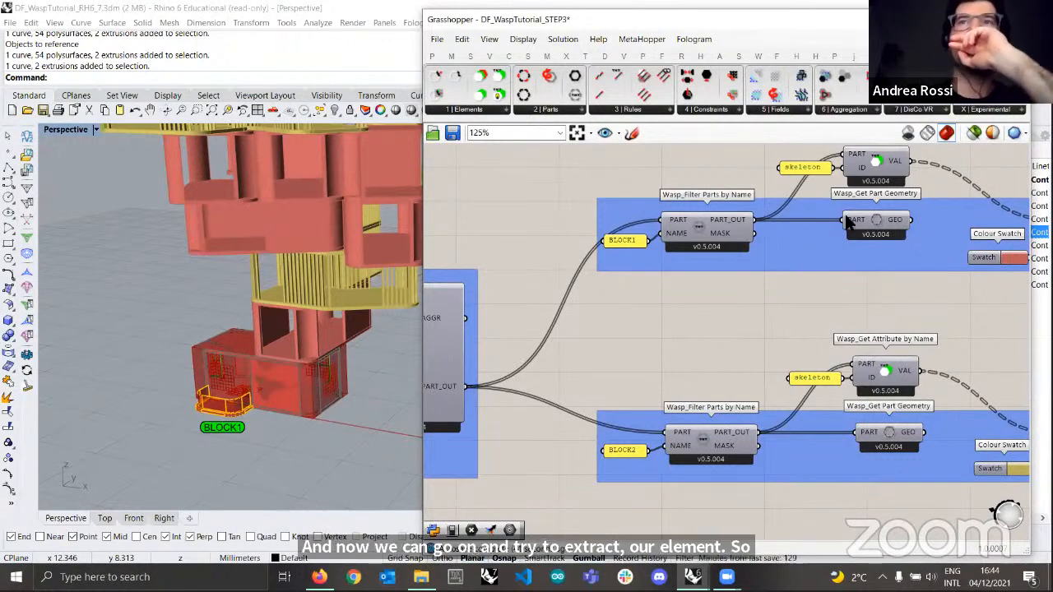
scroll(280, 405, up, 2)
mouse_move(280, 405)
right_down()
mouse_move(296, 369)
mouse_move(292, 413)
right_up()
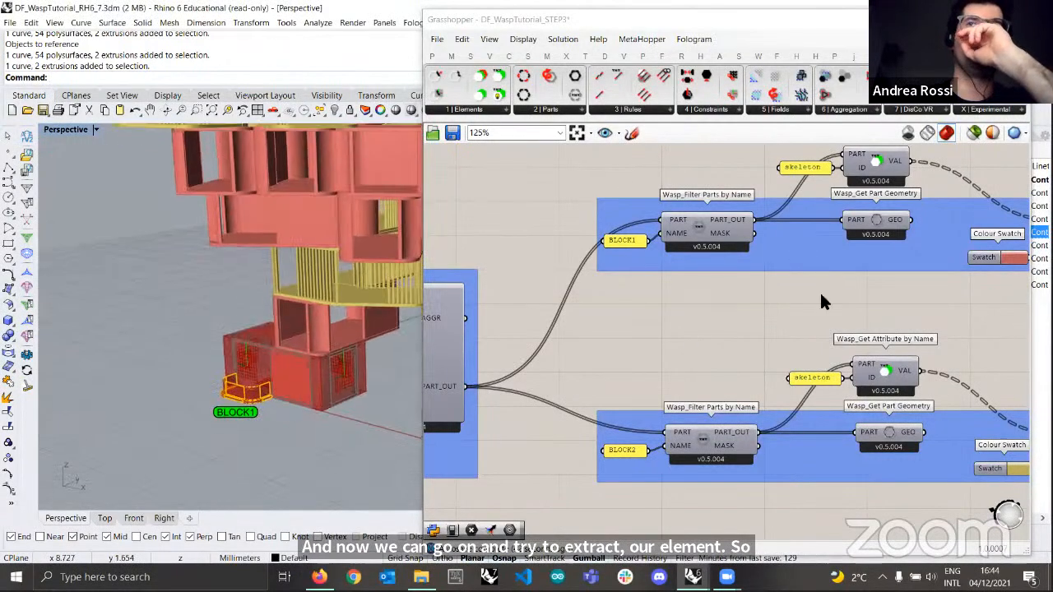
right_drag(897, 189, 879, 218)
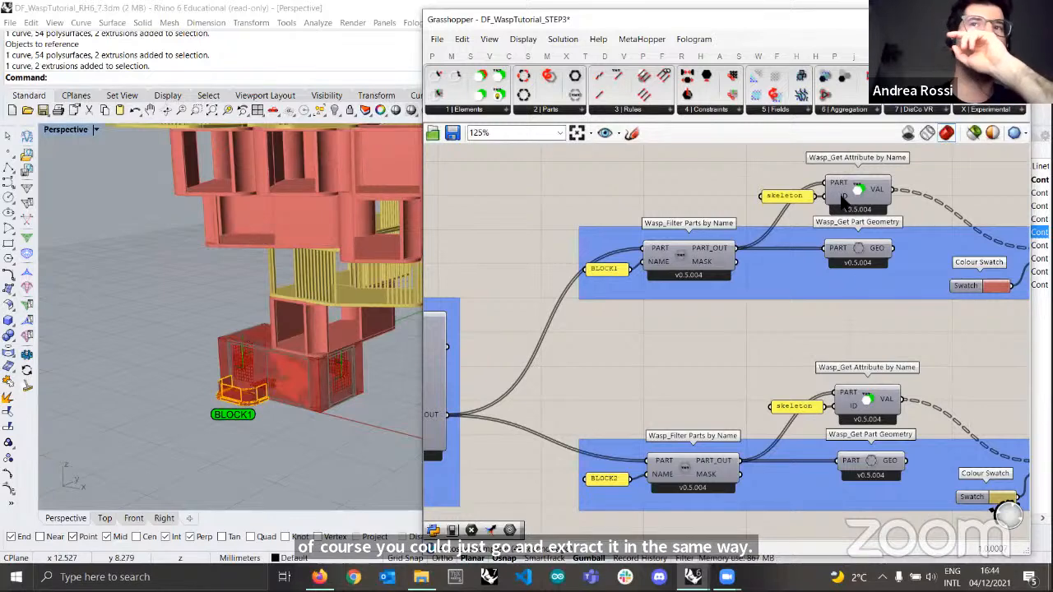
mouse_move(843, 201)
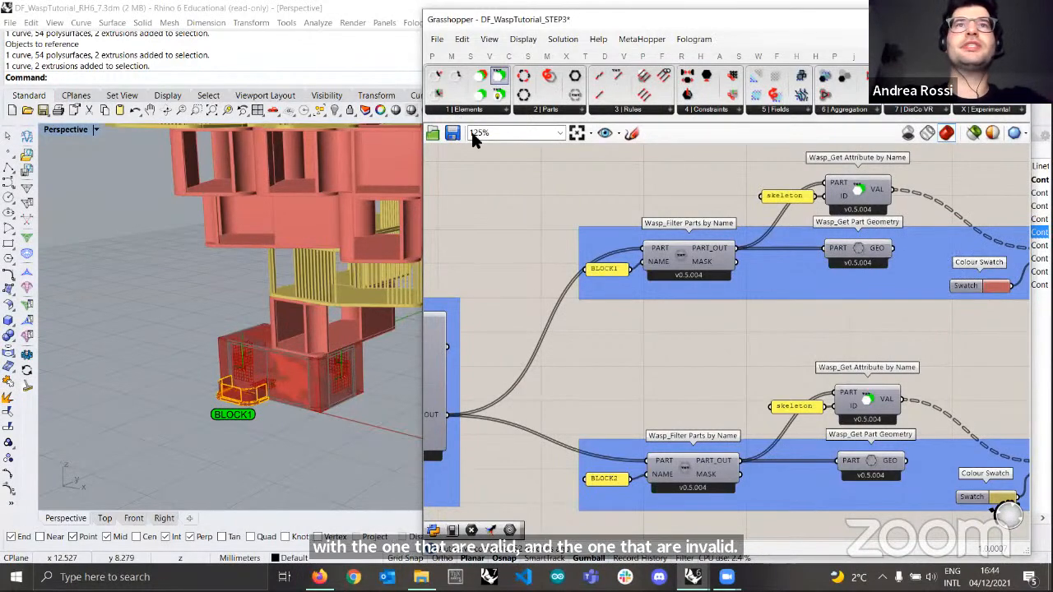
- Add Wasp_Get Valid Smart Attributes between the two block filter groups and connect the stochastic aggregation's AGGR output to its AGGR input
click(492, 116)
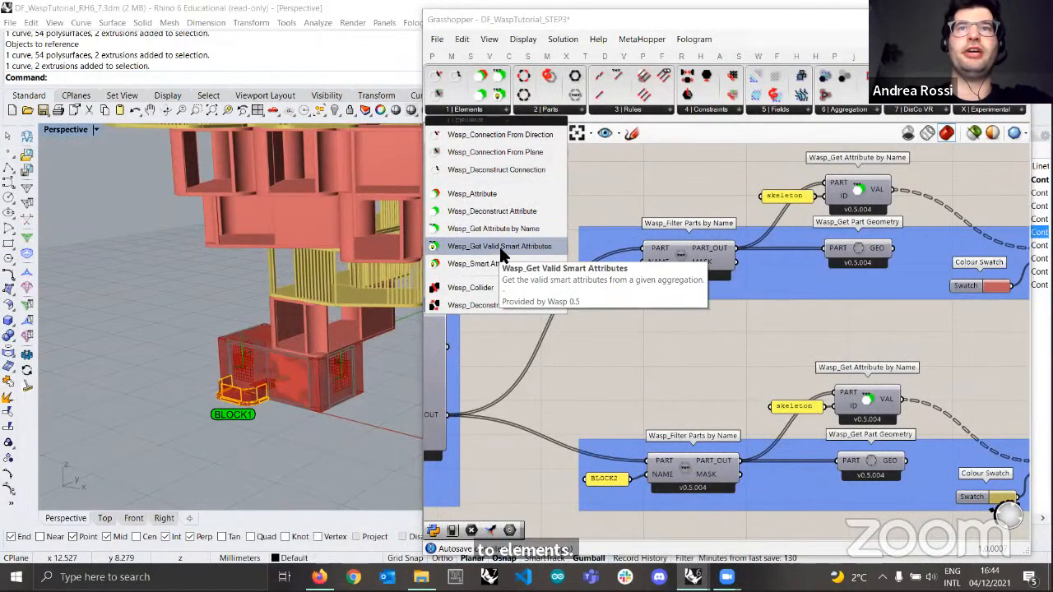
drag(501, 251, 689, 329)
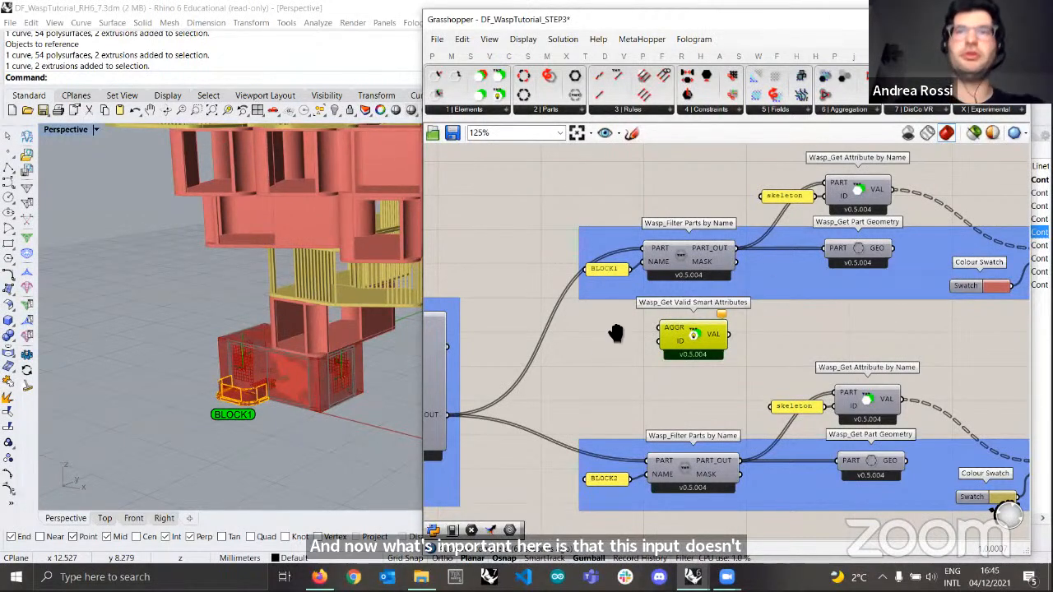
scroll(630, 320, down, 2)
mouse_move(510, 302)
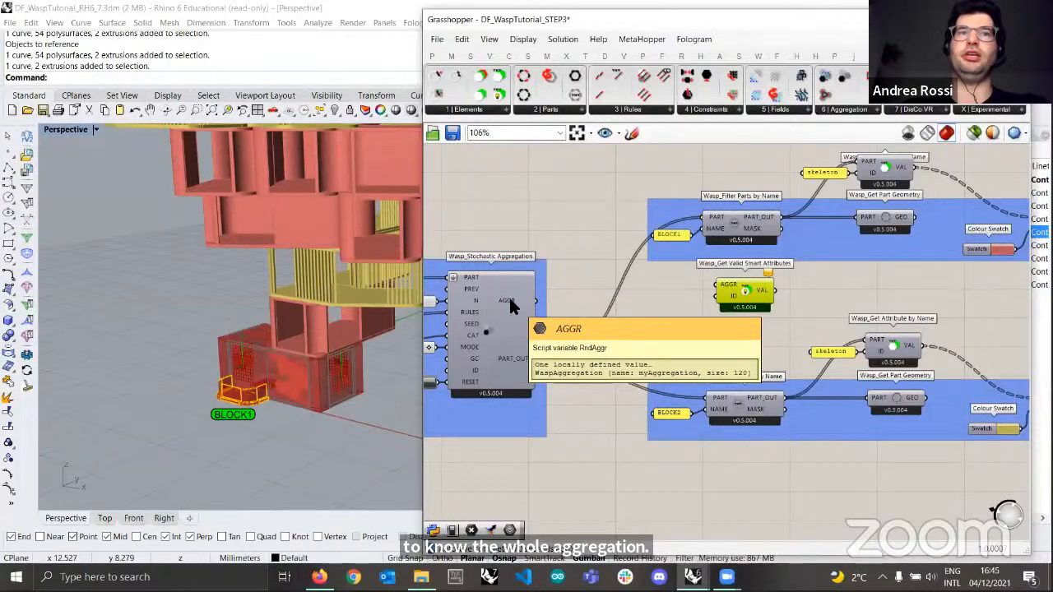
drag(708, 277, 729, 281)
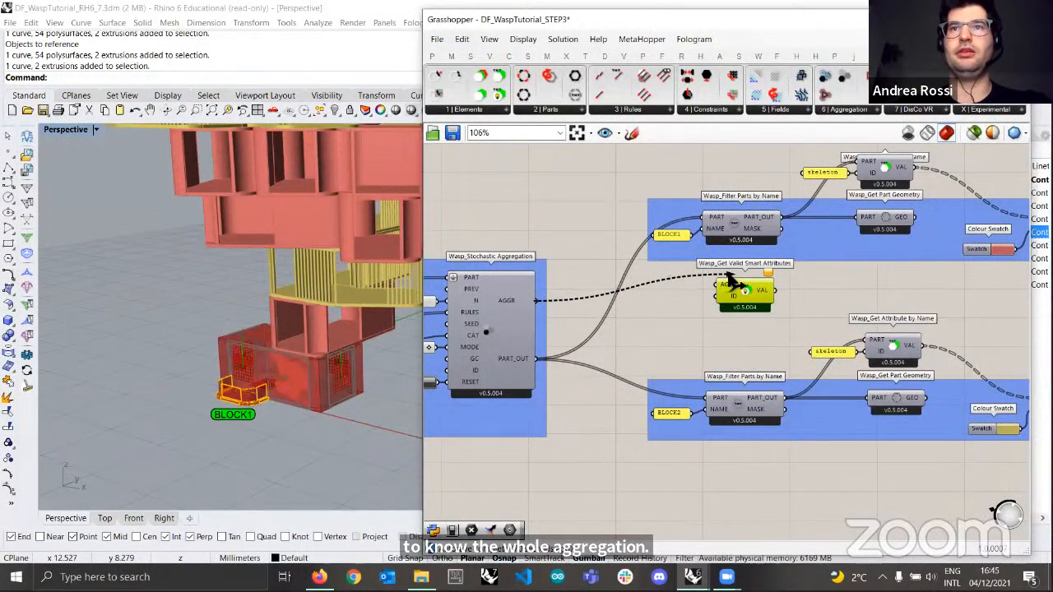
scroll(751, 313, up, 1)
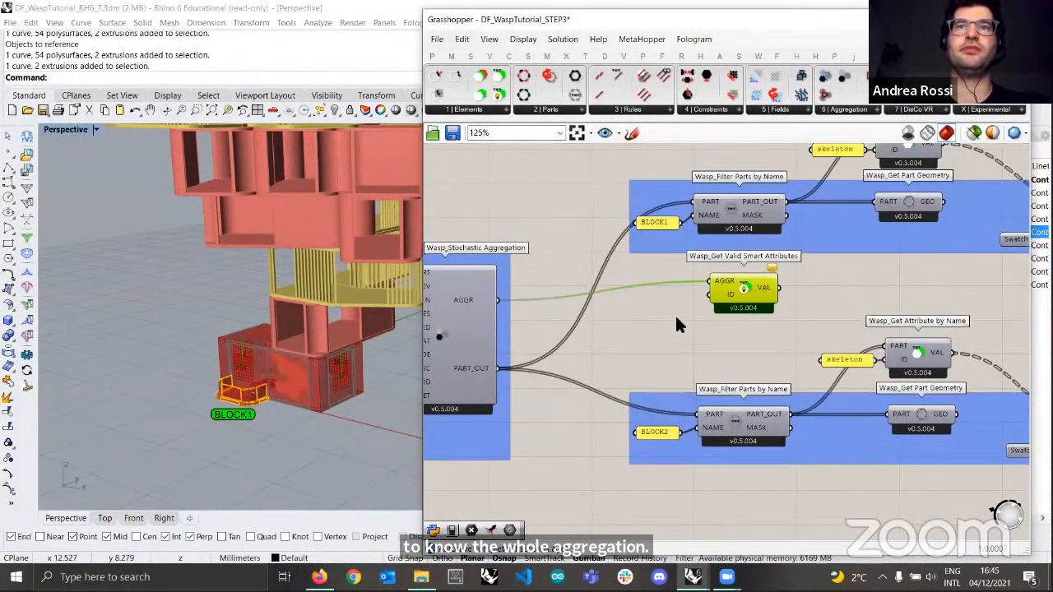
- Add a panel containing balcony, connect it to the ID input of Wasp_Get Valid Smart Attributes and align it beside the component
double_click(649, 316)
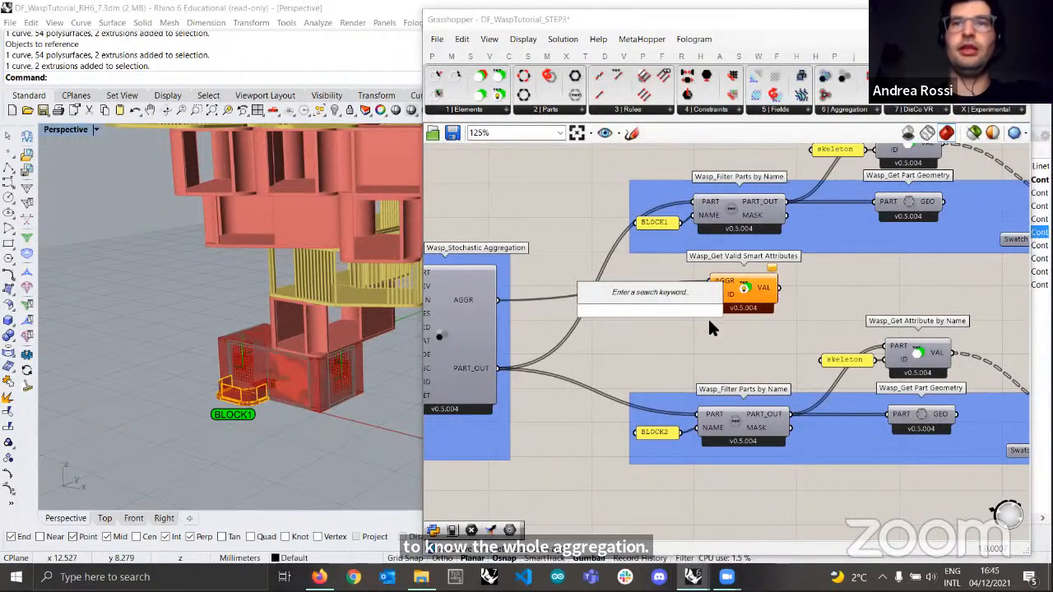
text("balcony)
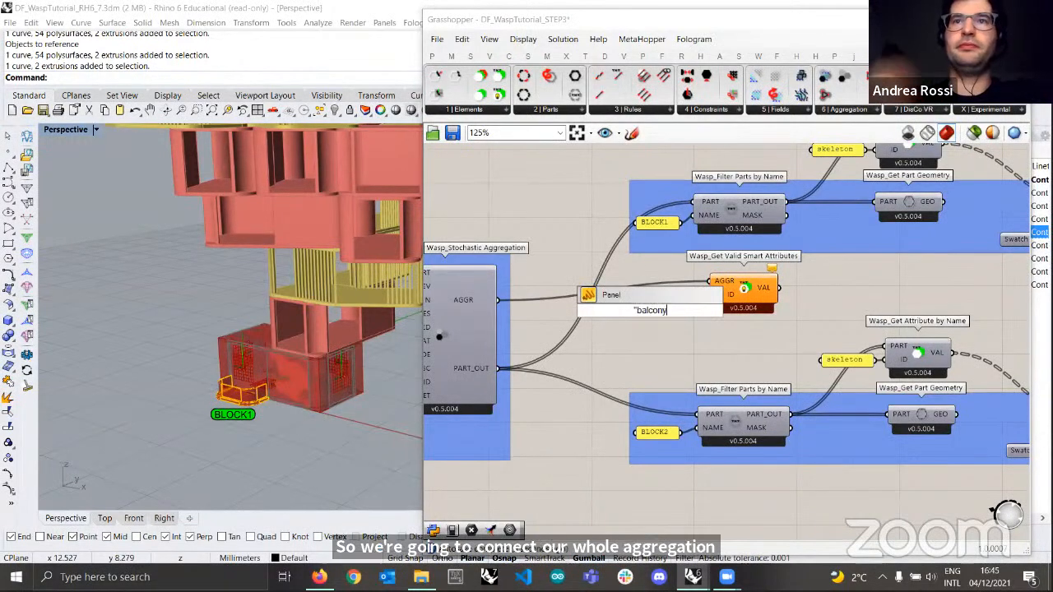
key(Return)
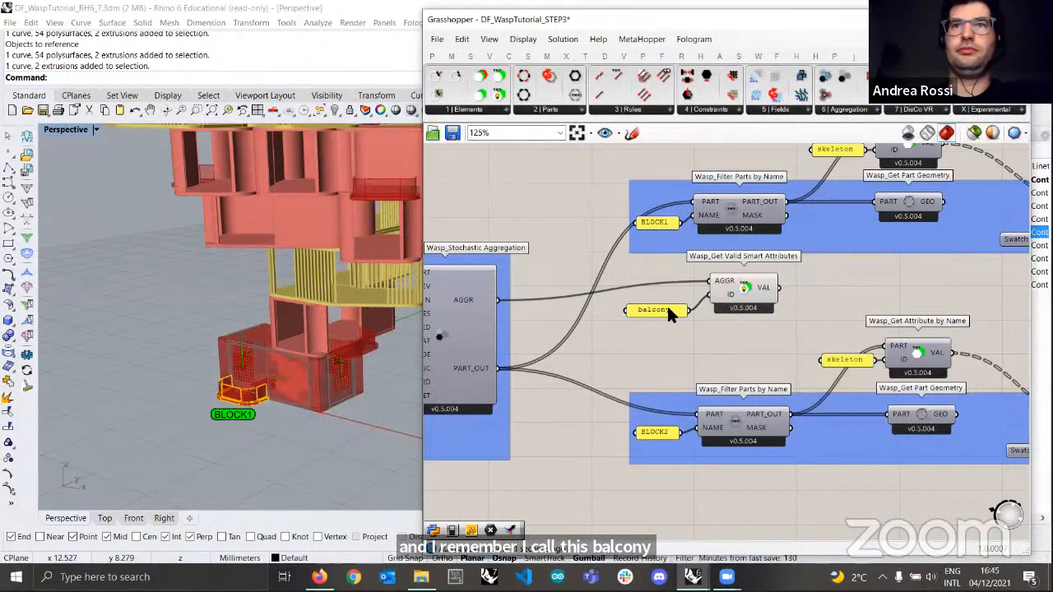
drag(667, 308, 680, 298)
- Highlight the valid smart attribute output and examine where balconies are placed and whether they collide with neighbouring blocks
click(746, 289)
right_drag(341, 276, 251, 256)
scroll(264, 259, down, 7)
scroll(251, 256, up, 10)
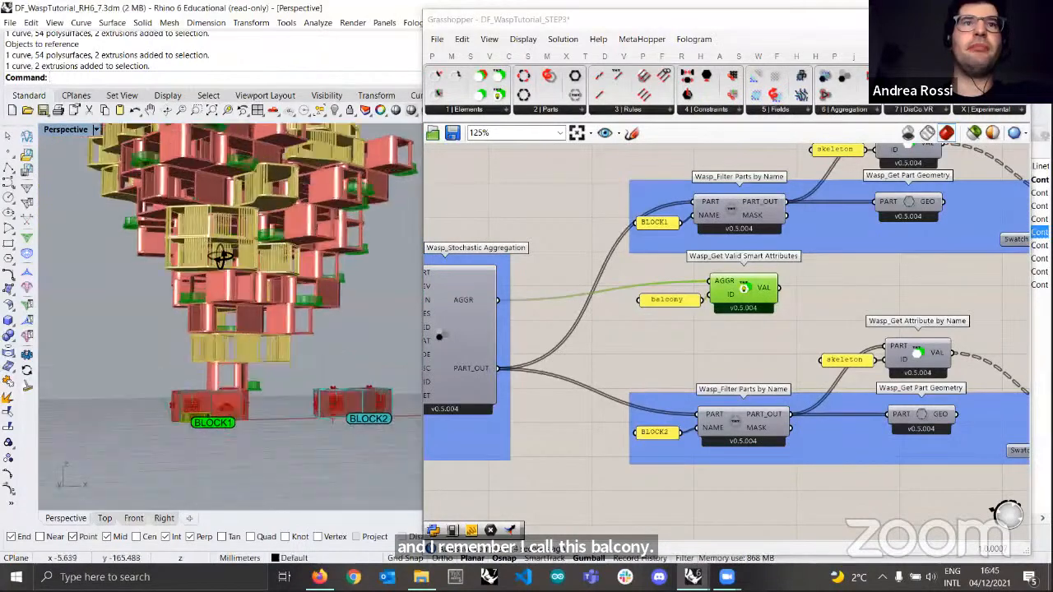
scroll(185, 312, up, 4)
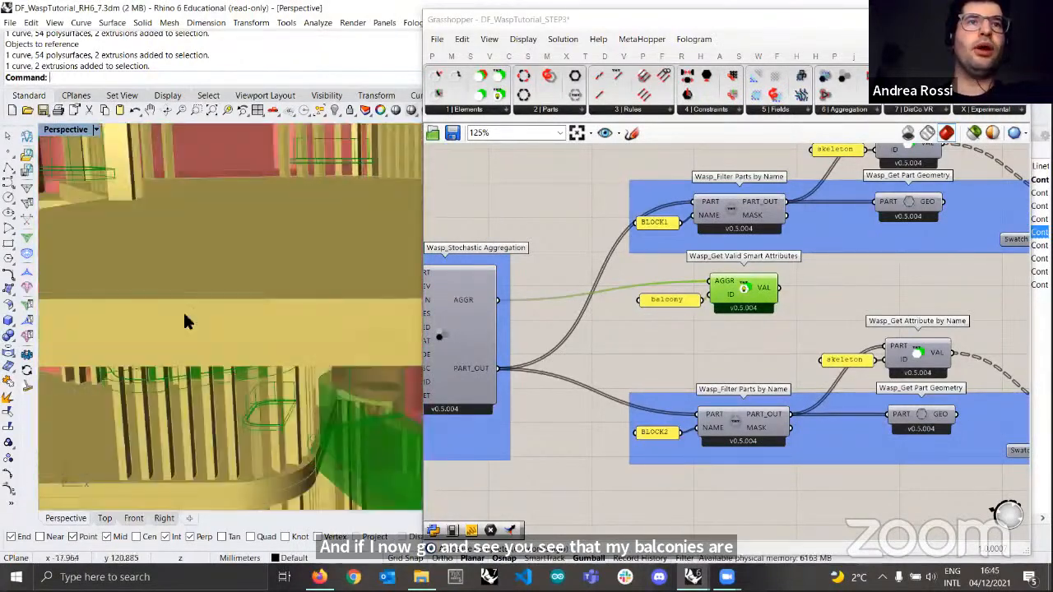
right_drag(182, 312, 343, 206)
scroll(203, 334, down, 10)
scroll(334, 255, up, 3)
right_drag(333, 260, 327, 189)
scroll(334, 241, up, 5)
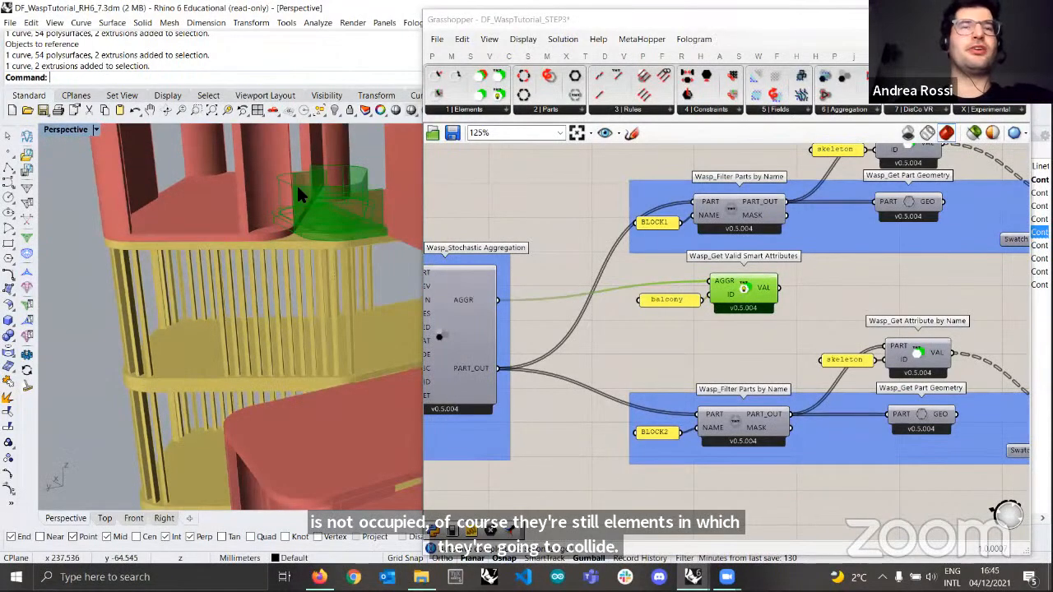
- Examine from several angles the whole aggregation and the valid balconies that sit over open areas between the blocks
right_drag(317, 232, 345, 209)
scroll(259, 209, down, 8)
right_drag(259, 210, 303, 253)
scroll(298, 308, down, 7)
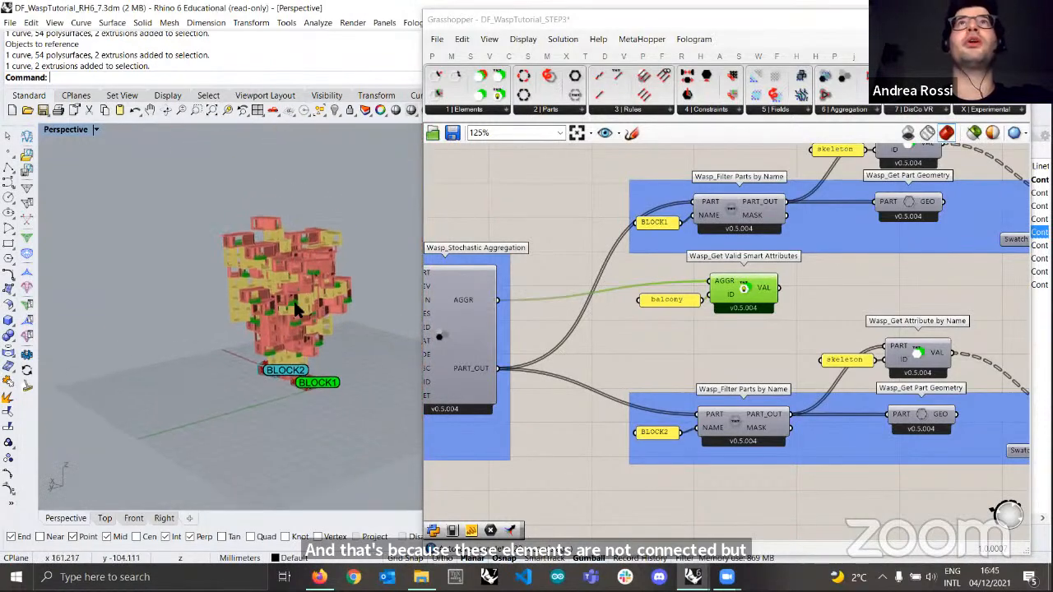
right_drag(298, 307, 313, 278)
scroll(314, 284, up, 8)
right_drag(316, 346, 189, 280)
scroll(173, 349, up, 6)
scroll(689, 316, down, 2)
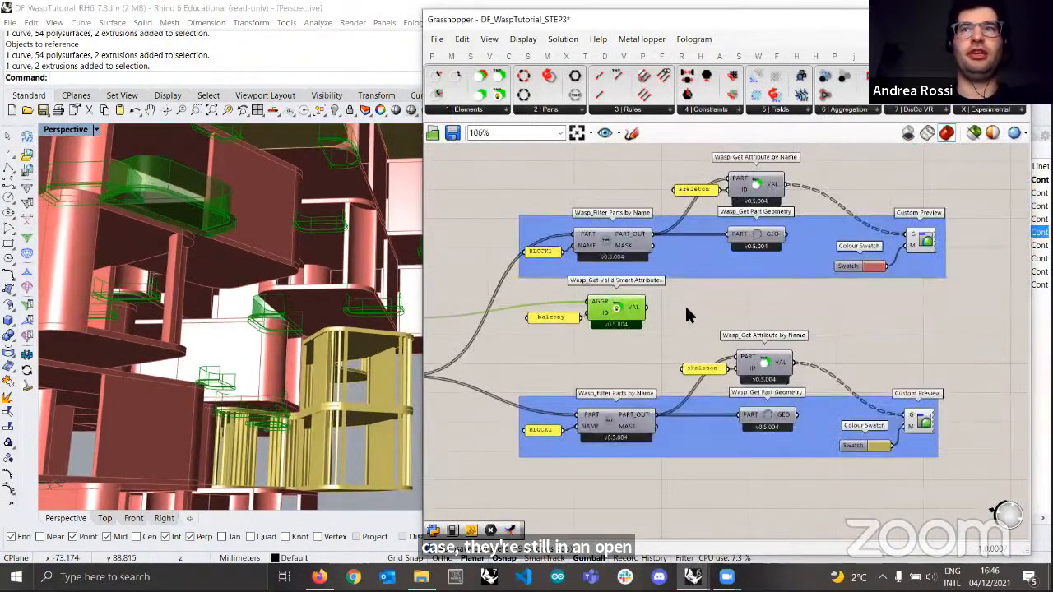
- Connect the valid balcony VAL output to BLOCK1's Custom Preview, and duplicate that preview with its colour swatch between the two groups
click(690, 315)
drag(647, 307, 908, 237)
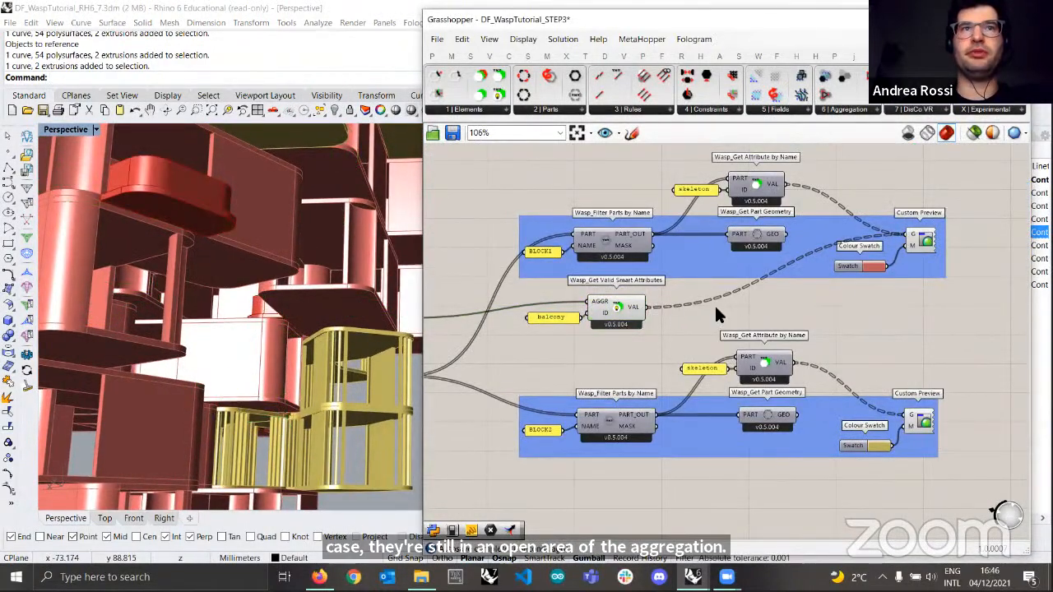
scroll(923, 267, up, 3)
click(916, 228)
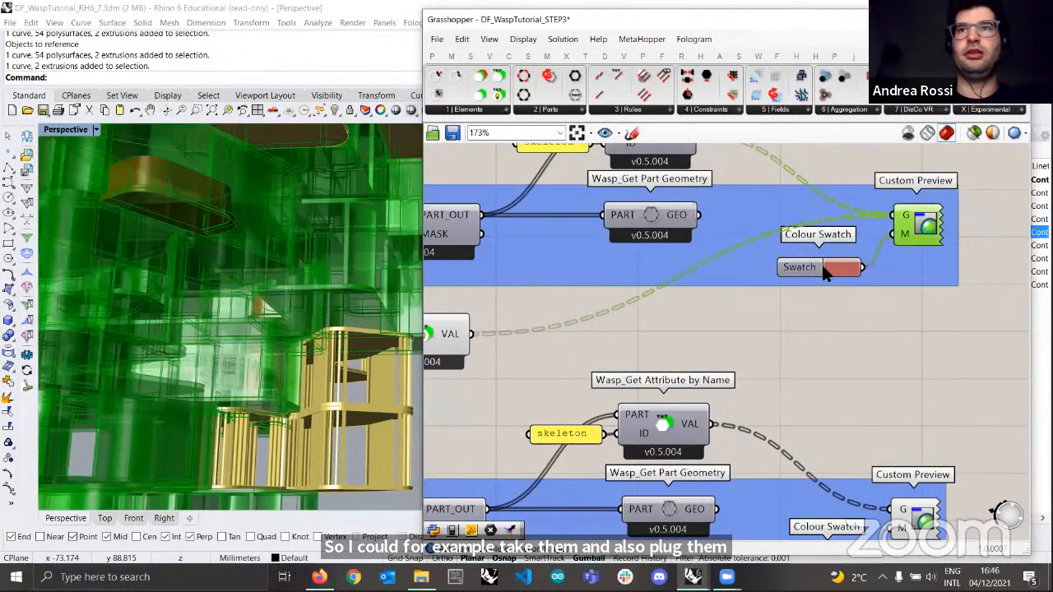
shift+click(824, 269)
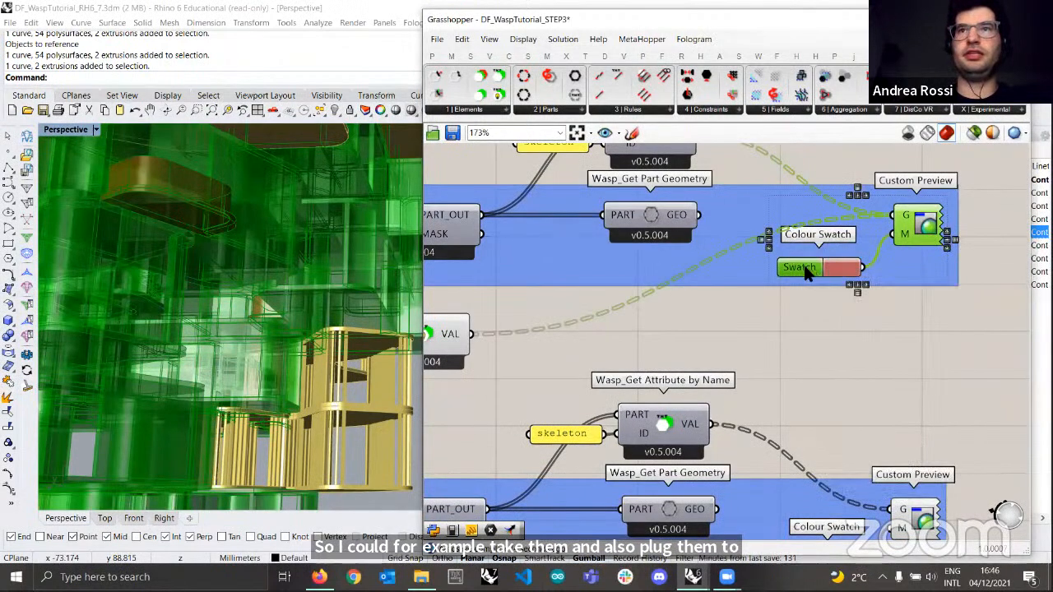
alt+drag(920, 236, 920, 348)
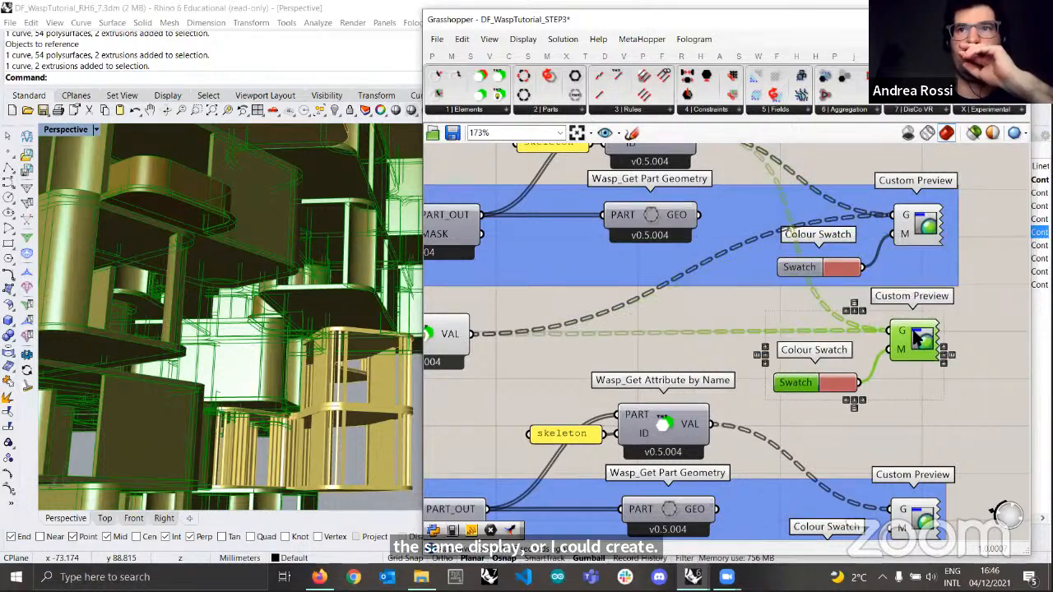
- Replace the duplicated Custom Preview's geometry source with the balcony VAL output and disconnect the balconies from BLOCK1's Custom Preview
click(595, 333)
drag(472, 334, 891, 327)
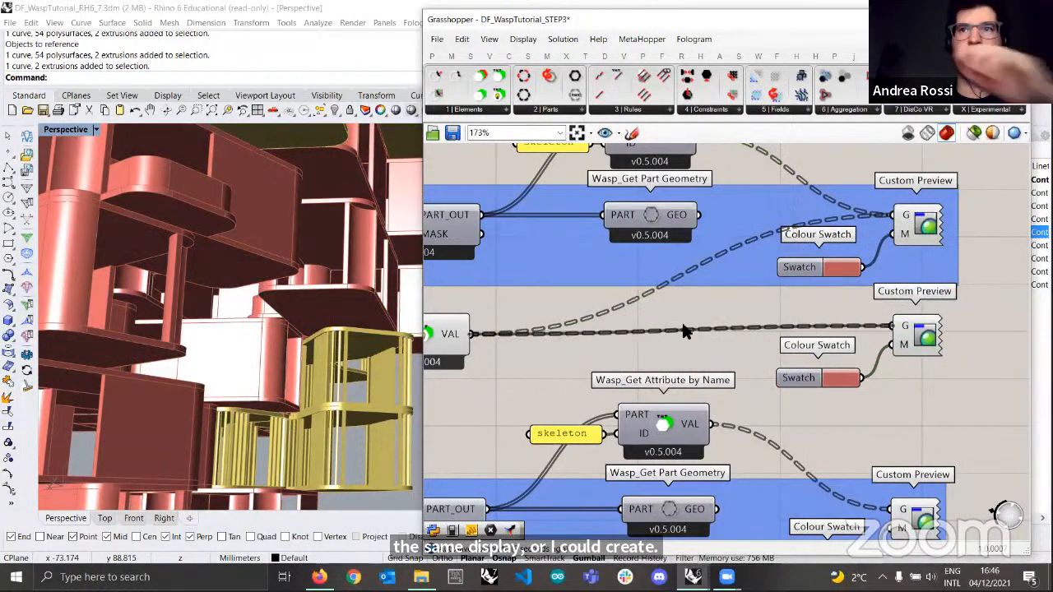
ctrl+drag(810, 253, 898, 218)
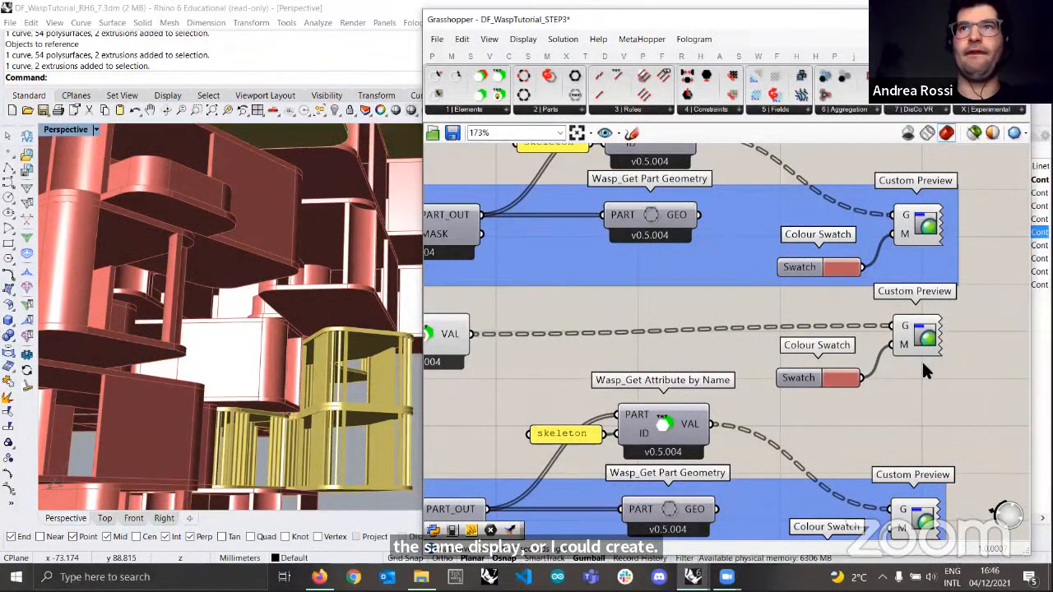
- Set the duplicated colour swatch for the balconies to a lighter pink
scroll(899, 384, down, 3)
click(875, 372)
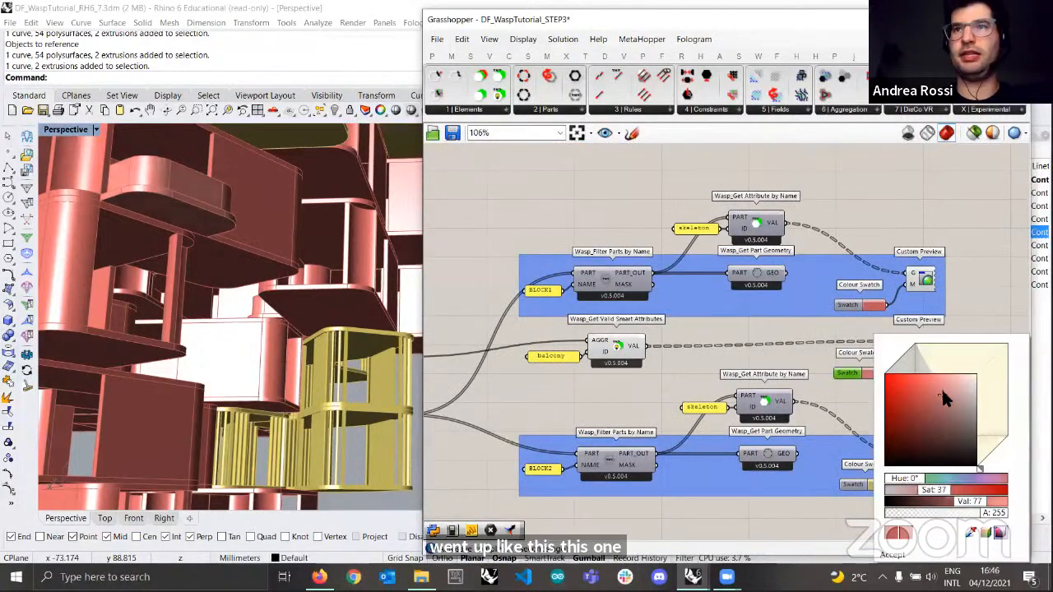
click(969, 307)
- Examine the light pink balconies across the aggregation, overall and close up, and the extended preview part of the definition
scroll(306, 284, down, 5)
right_drag(306, 284, 273, 320)
scroll(291, 305, down, 5)
scroll(298, 374, up, 4)
scroll(272, 320, down, 3)
scroll(272, 320, up, 4)
right_drag(246, 268, 299, 322)
scroll(337, 364, down, 6)
scroll(296, 317, up, 4)
scroll(299, 325, up, 6)
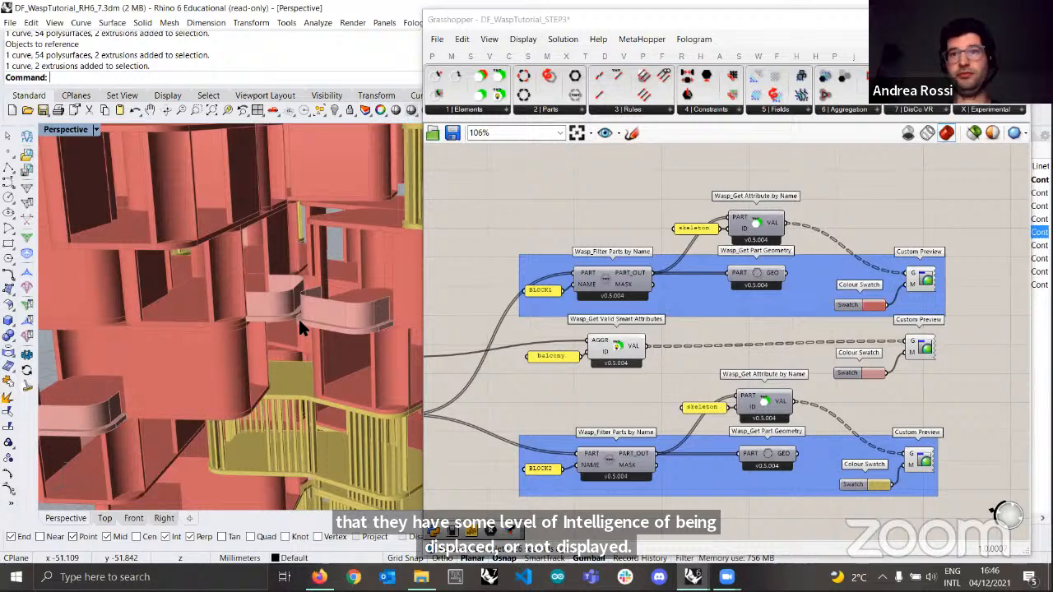
scroll(671, 274, down, 5)
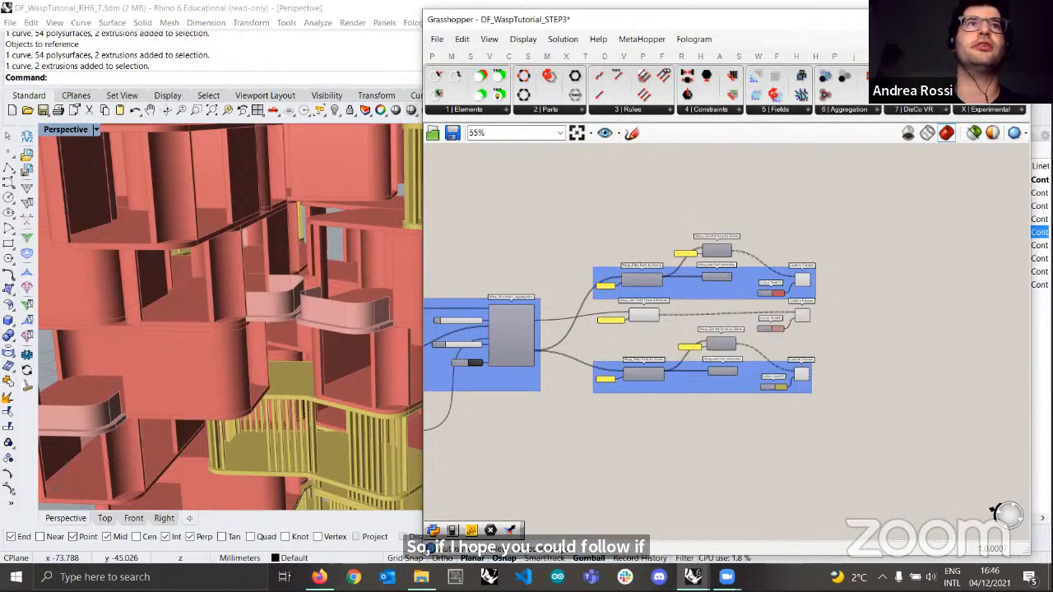
- Switch to File Explorer and load DF_WaspTutorial_COMPLETE.gh from the WorkshopFiles folder into Grasshopper
key(alt+Tab)
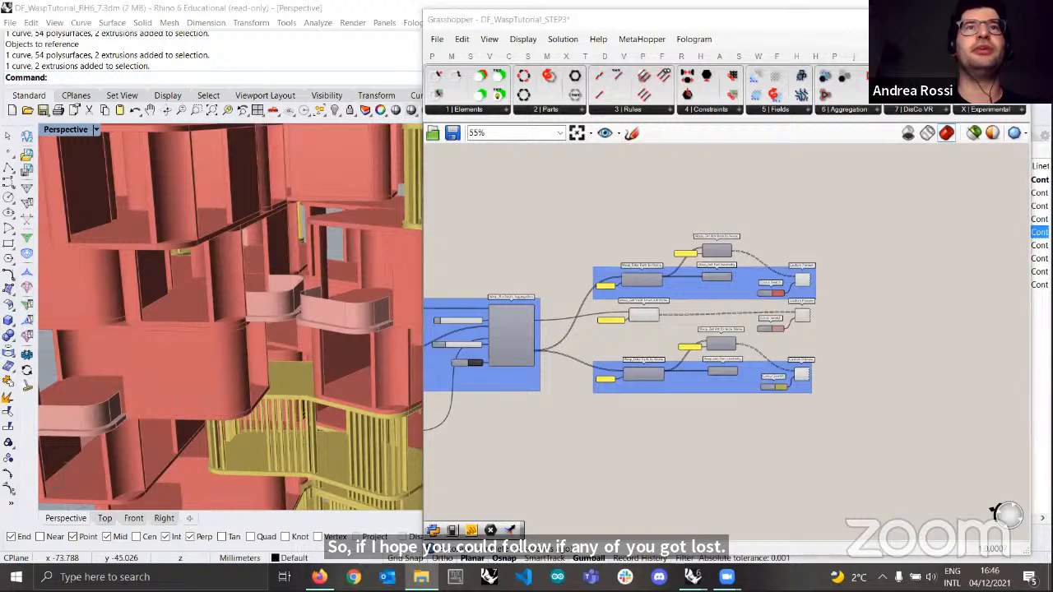
drag(473, 114, 473, 94)
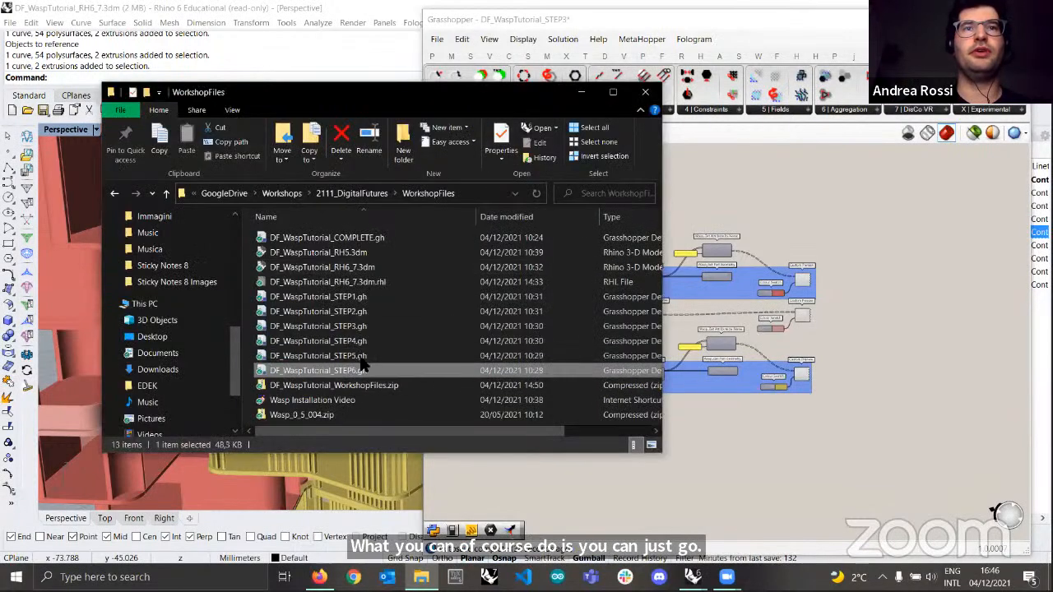
click(353, 239)
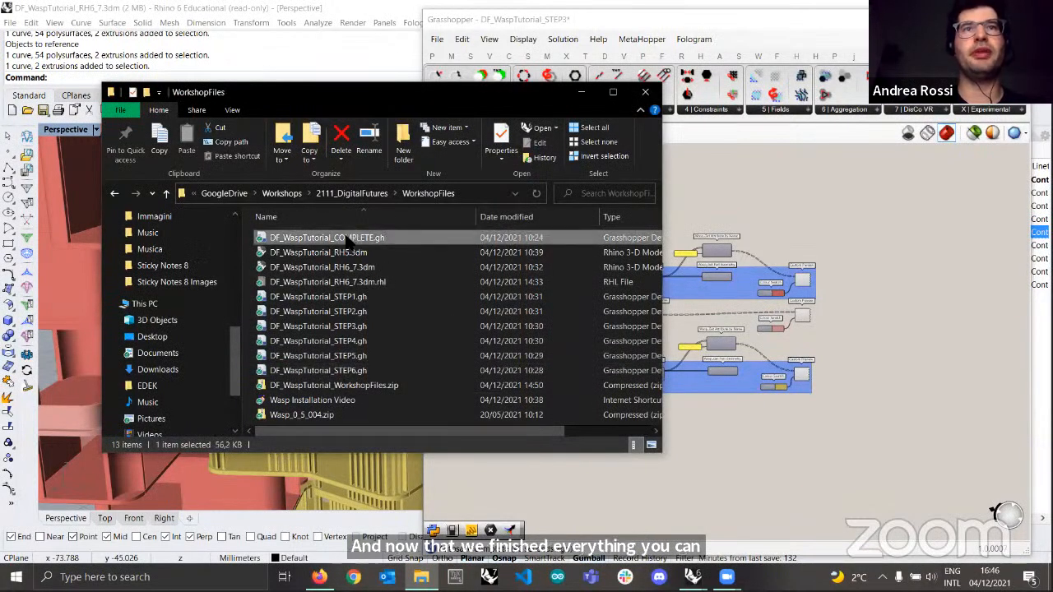
drag(344, 241, 868, 247)
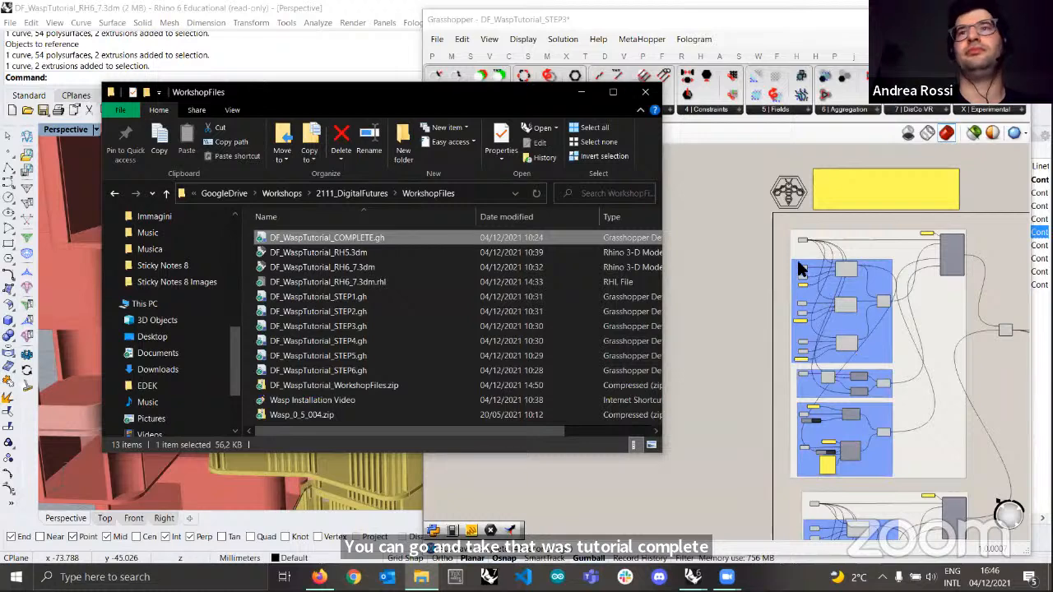
click(724, 280)
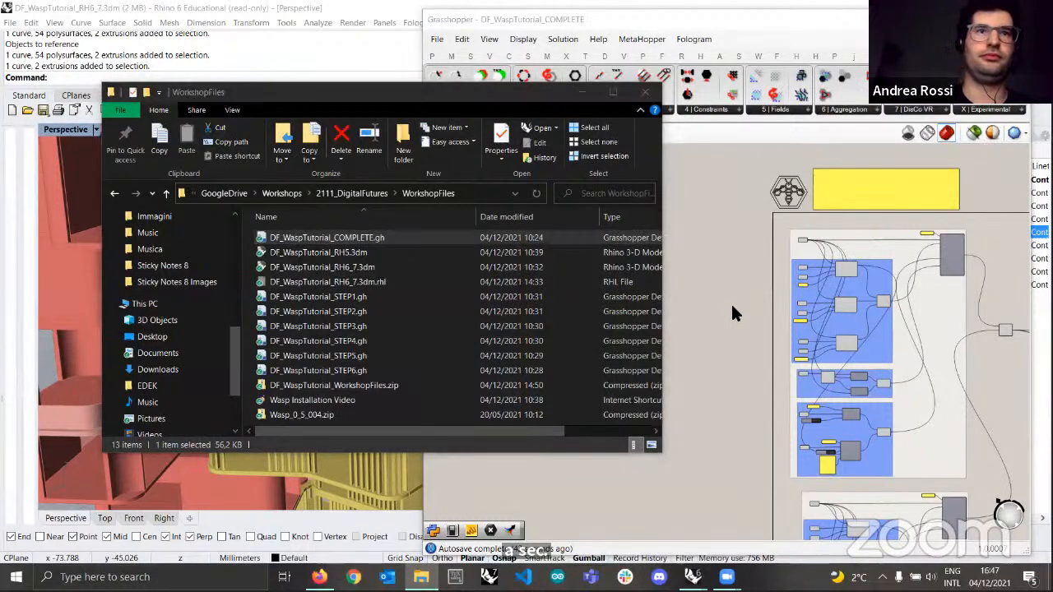
scroll(732, 307, down, 6)
click(733, 307)
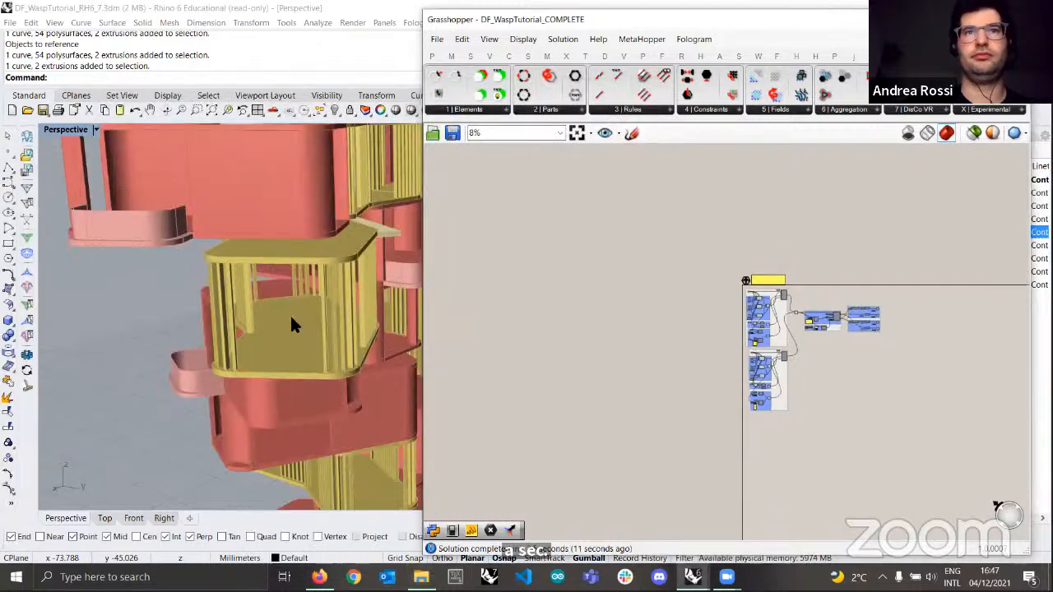
- Highlight BLOCK2's overhang geometry and examine how it wraps the block's corners and which connections its mask panel checks
scroll(290, 316, down, 5)
right_drag(227, 306, 239, 329)
scroll(287, 317, down, 5)
scroll(764, 407, up, 10)
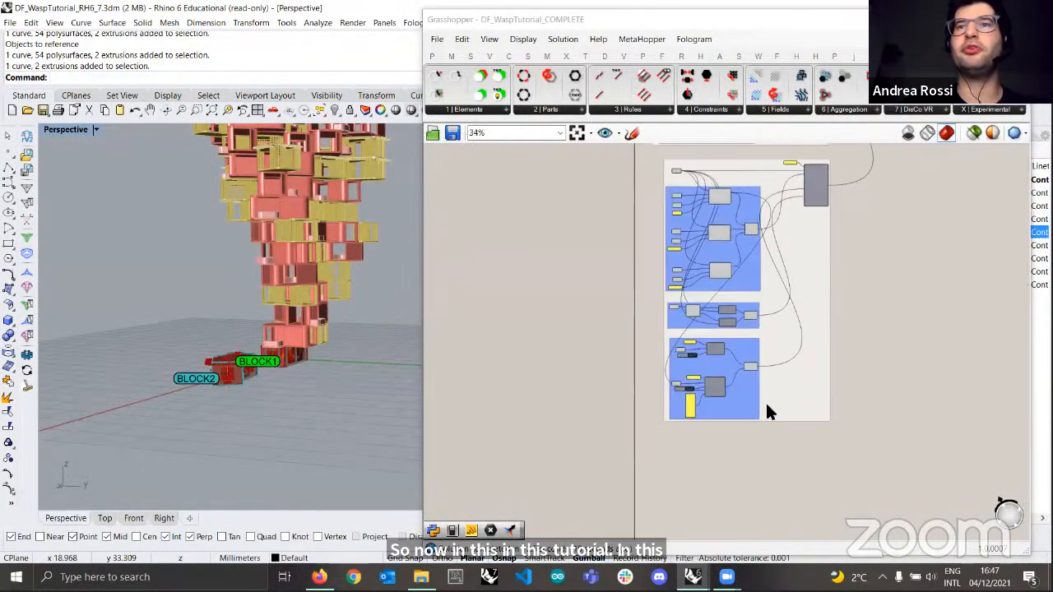
drag(479, 335, 503, 326)
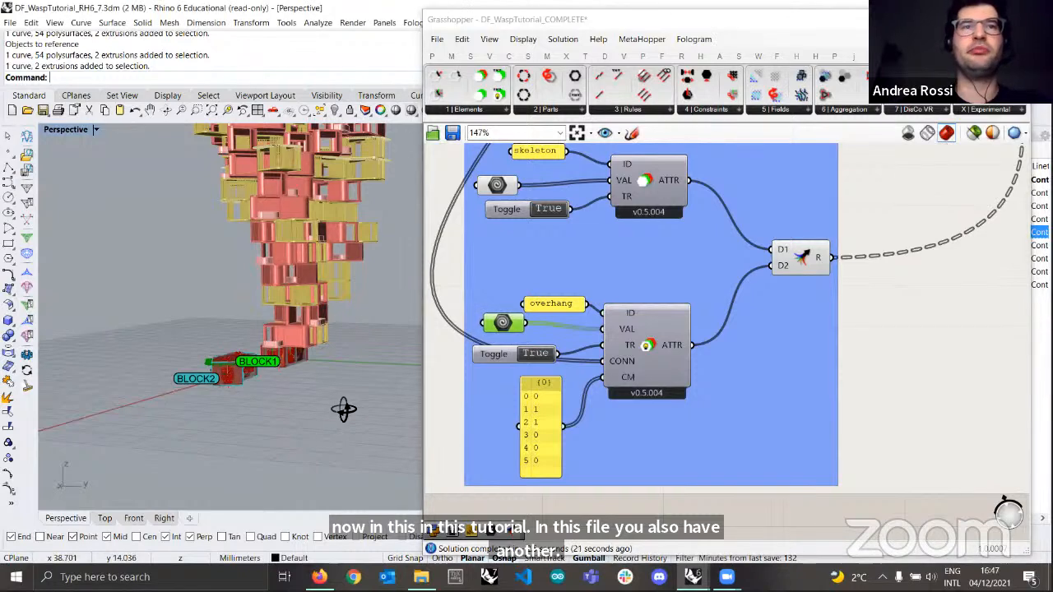
right_drag(344, 409, 341, 365)
scroll(254, 380, up, 8)
scroll(224, 435, down, 8)
right_drag(223, 435, 347, 318)
scroll(343, 383, up, 8)
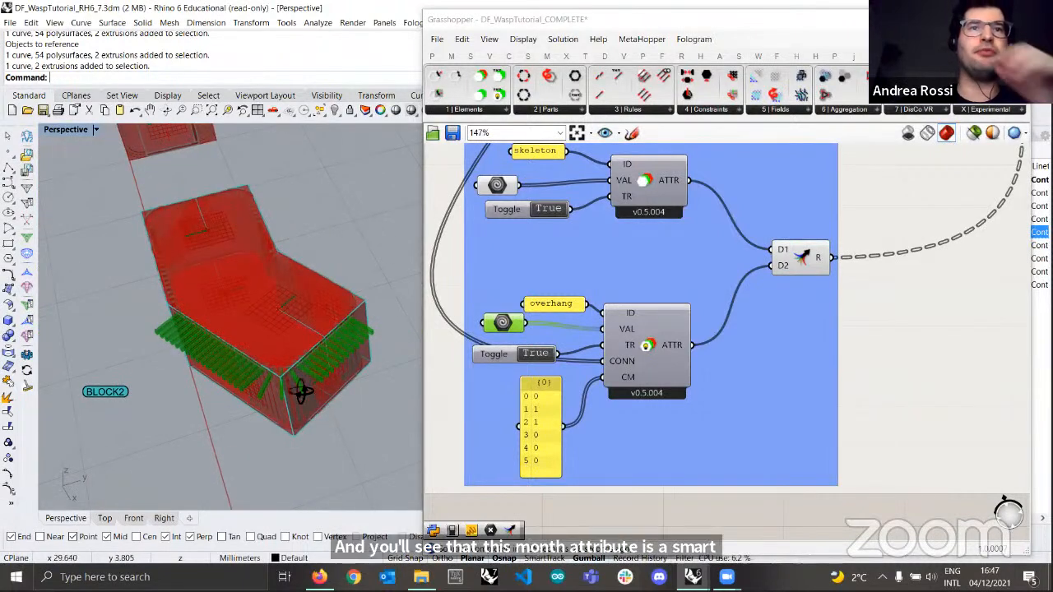
right_drag(302, 399, 308, 370)
scroll(308, 371, down, 4)
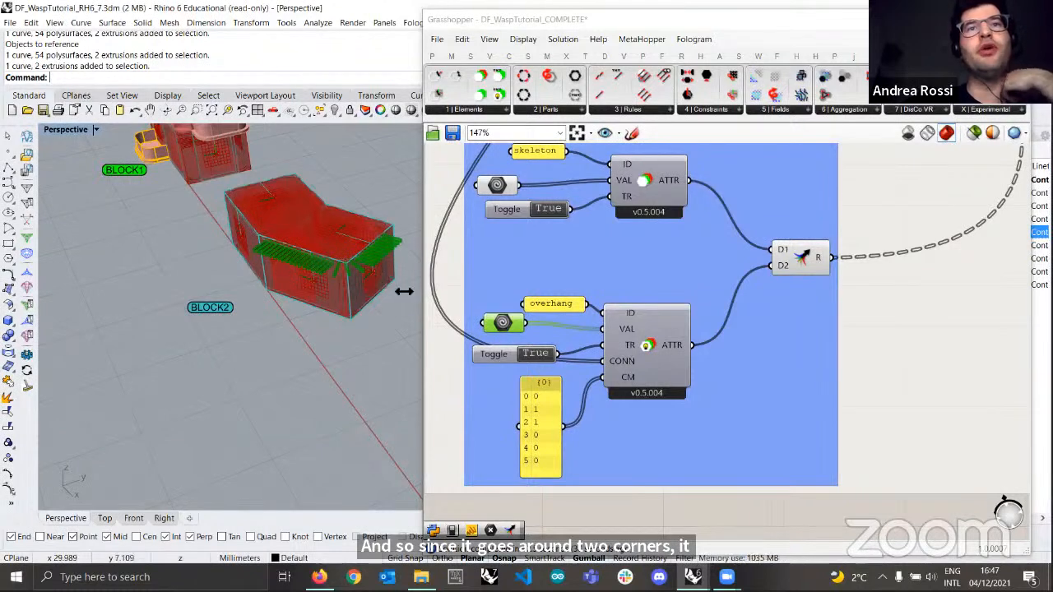
scroll(552, 444, up, 3)
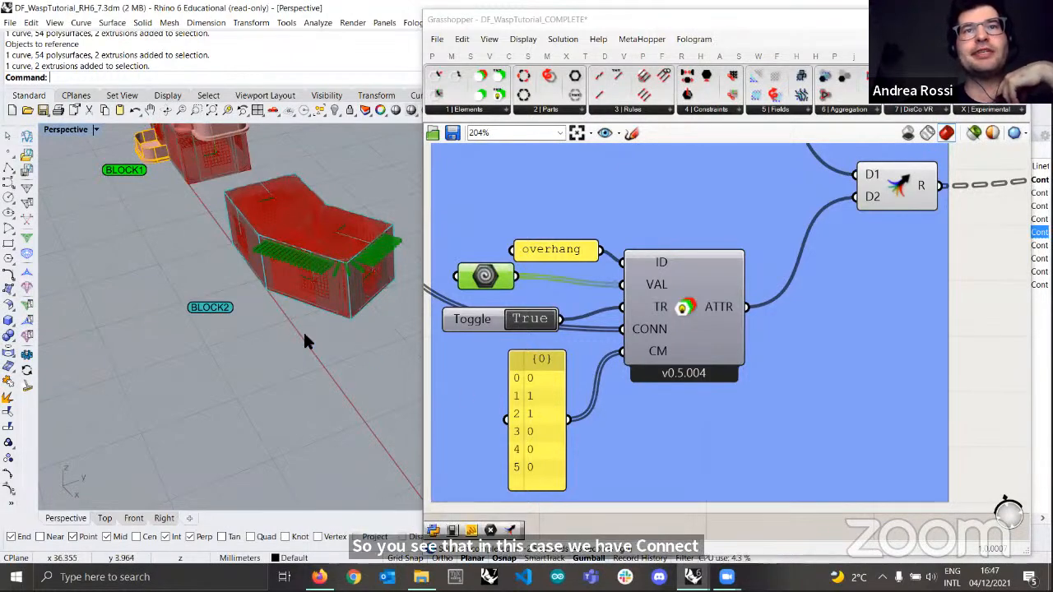
- Examine where the overhangs are displayed on the yellow blocks throughout the aggregation
right_drag(303, 330, 322, 289)
scroll(322, 290, up, 10)
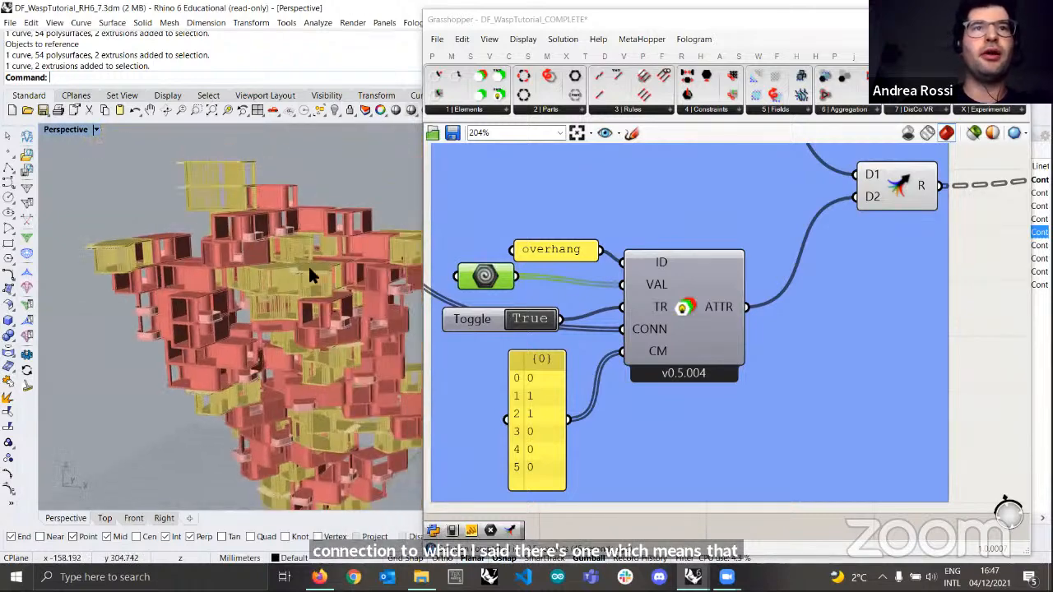
scroll(215, 273, down, 8)
right_drag(216, 274, 350, 197)
scroll(247, 272, up, 7)
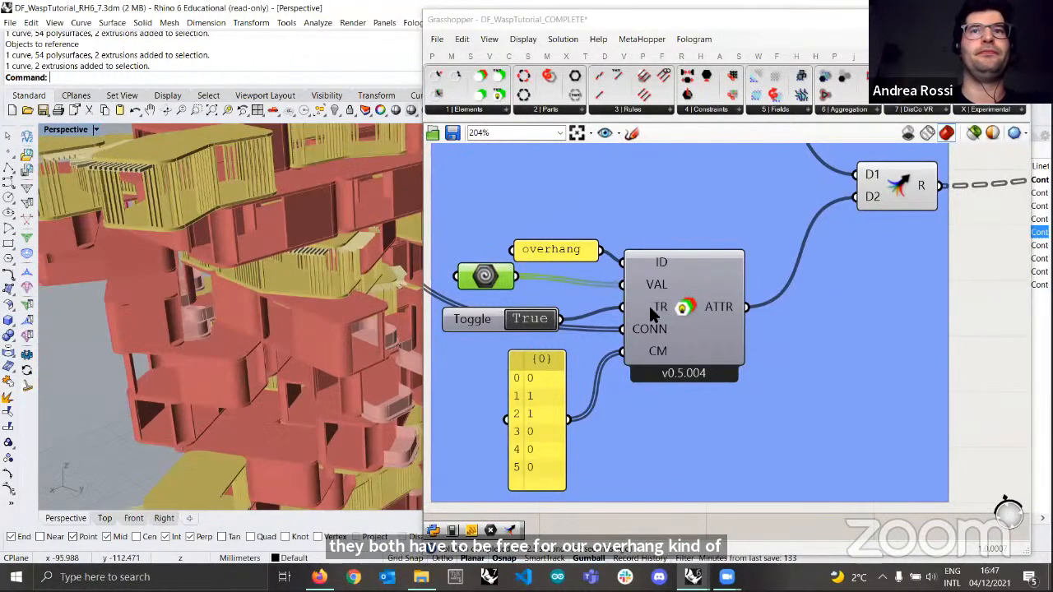
- Examine the complete definition's balcony and overhang extraction groups, the aggregation setup, and the resulting model in the viewport
scroll(674, 312, down, 5)
right_drag(829, 319, 716, 391)
scroll(731, 256, down, 8)
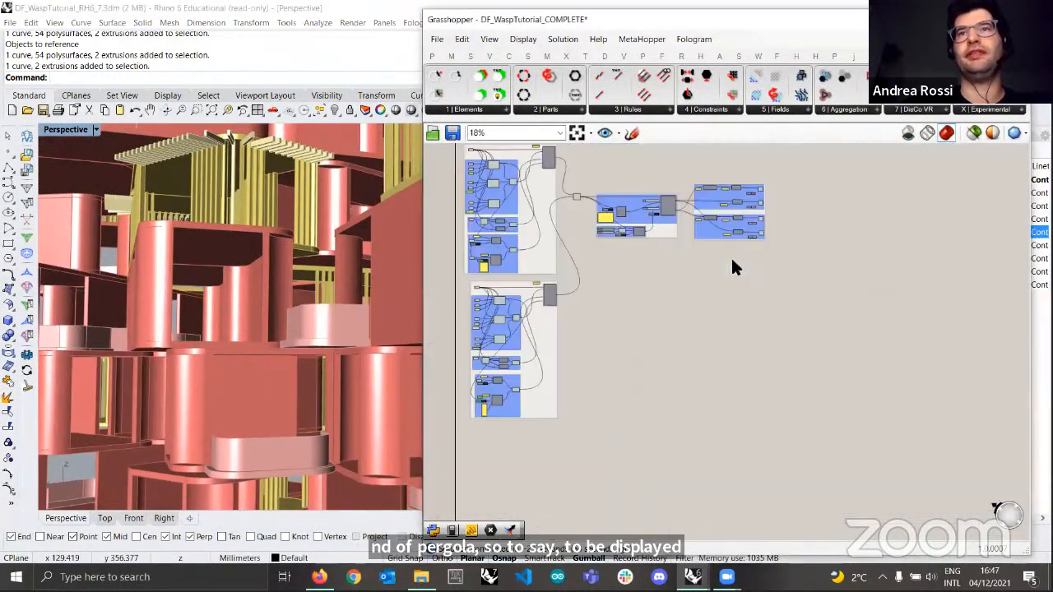
scroll(731, 256, up, 4)
right_drag(791, 343, 753, 401)
scroll(788, 407, up, 4)
scroll(735, 403, down, 3)
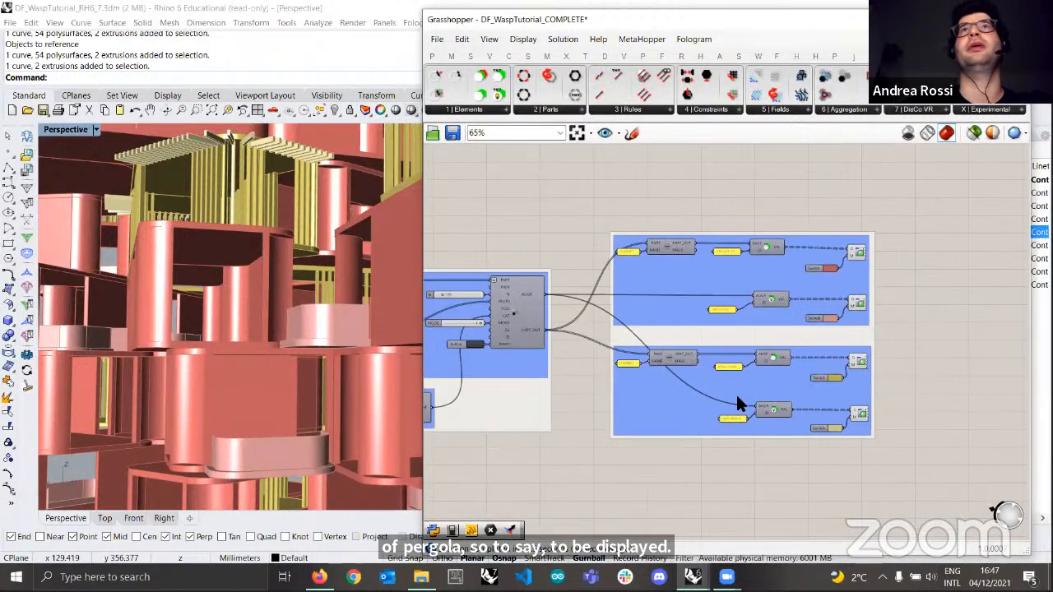
right_drag(647, 410, 781, 381)
scroll(266, 308, down, 5)
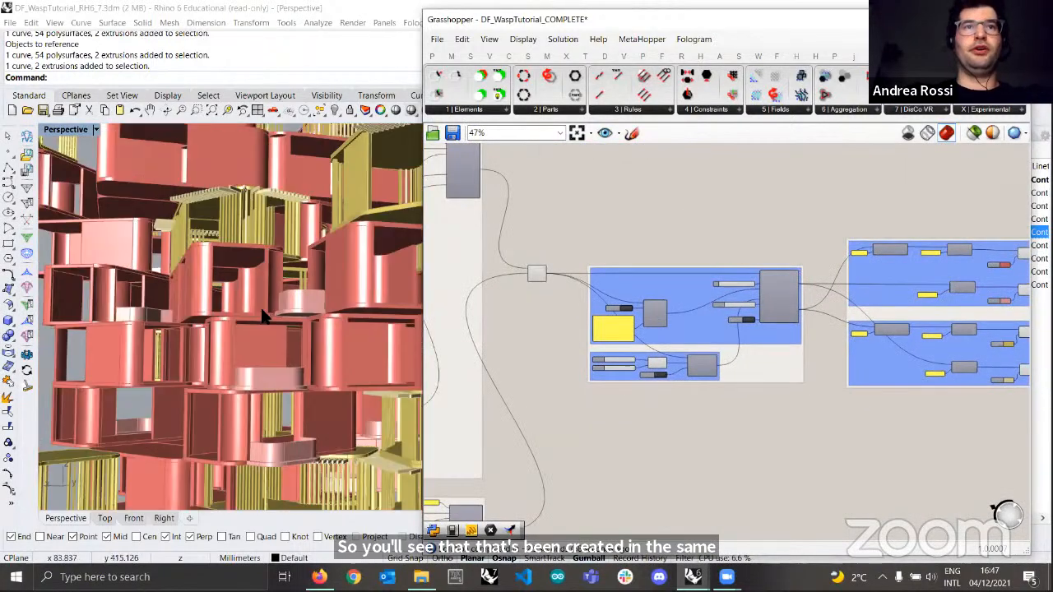
right_drag(265, 312, 339, 341)
scroll(308, 343, down, 8)
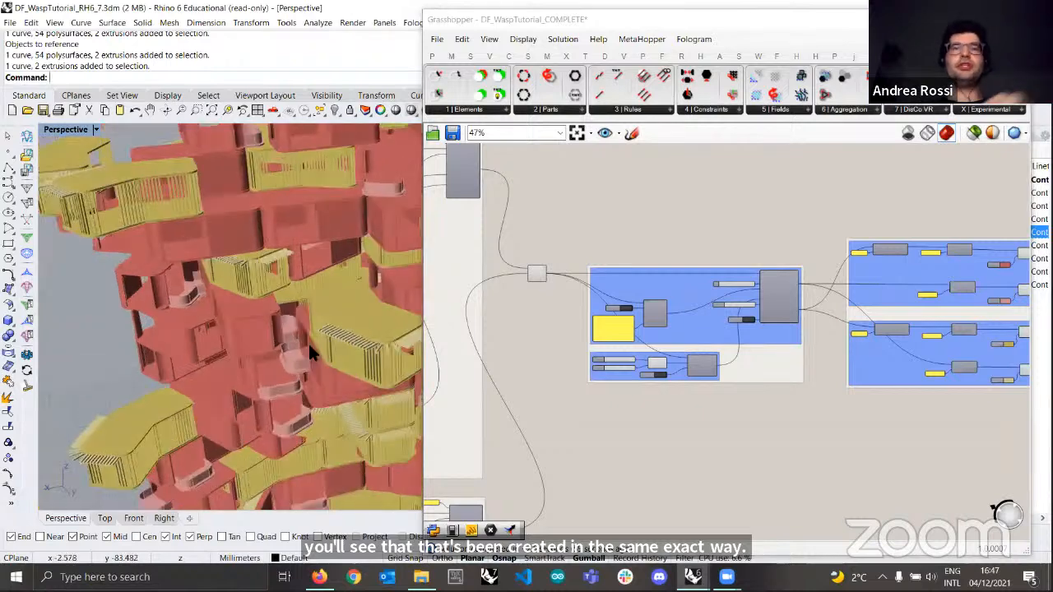